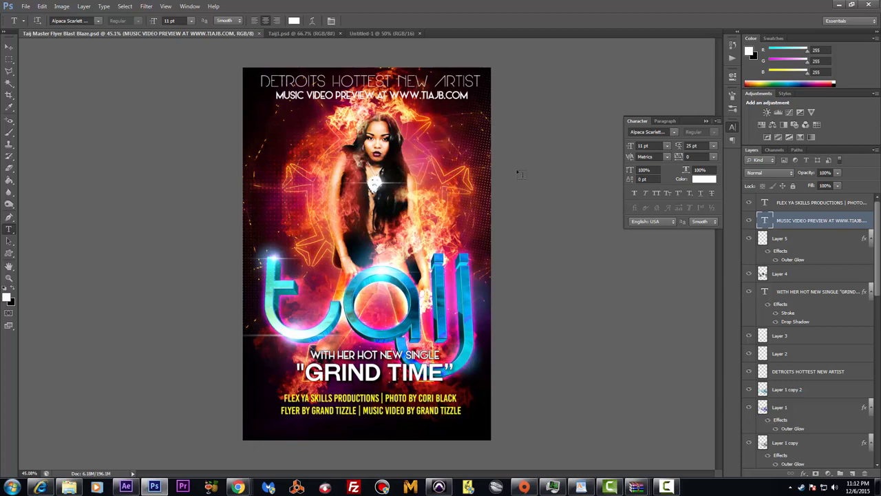
Activate the Move tool, review the Untitled-1, Taij1.psd and Taij Master Flyer Blast Blaze.psd documents, and deselect the flyer's text layer
{"action": "left_click", "coordinate": [382, 33]}
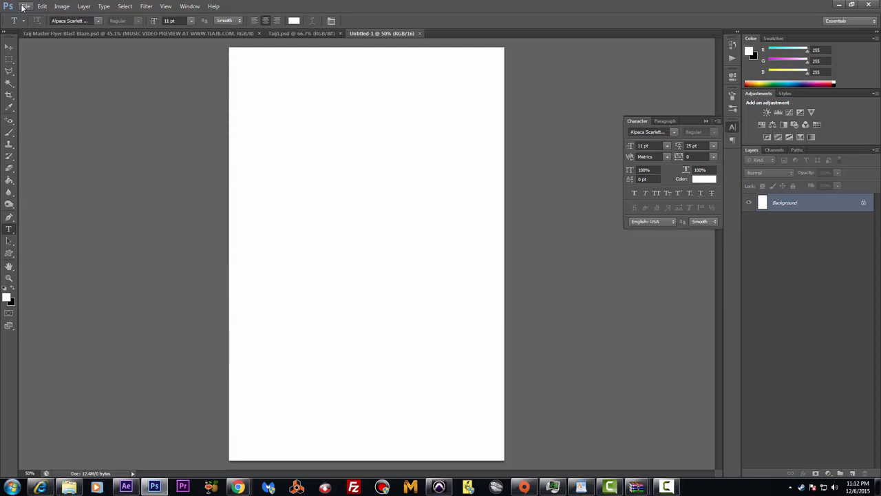
{"action": "left_click", "coordinate": [9, 46]}
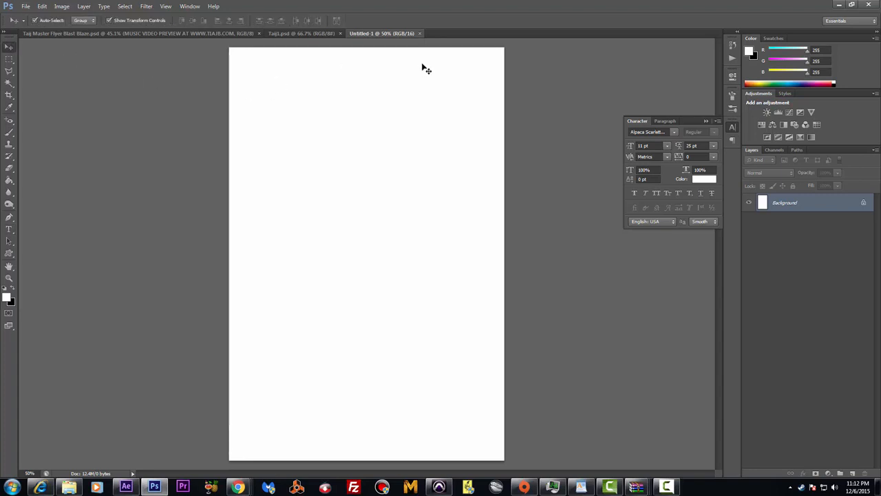
{"action": "left_click", "coordinate": [300, 33]}
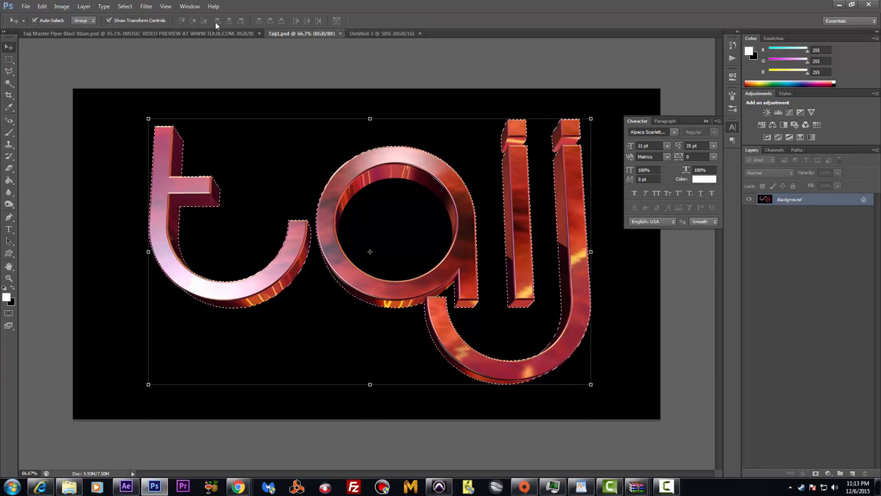
{"action": "left_click", "coordinate": [238, 33]}
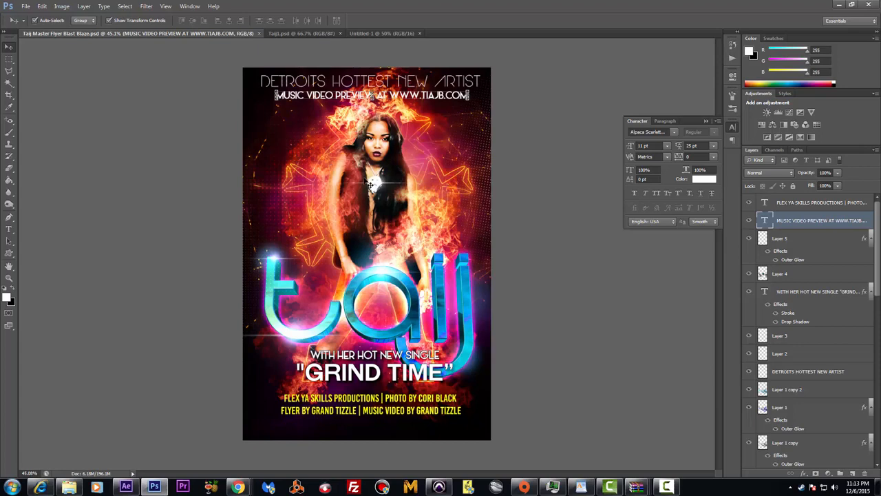
{"action": "left_click", "coordinate": [536, 201]}
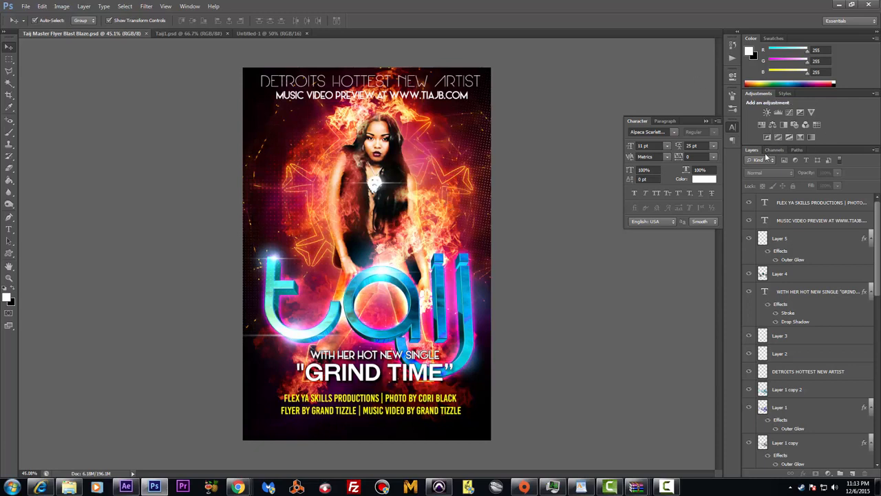
Show the Actions list and collapse the recorded commands of the SunDance action
{"action": "left_click", "coordinate": [190, 6]}
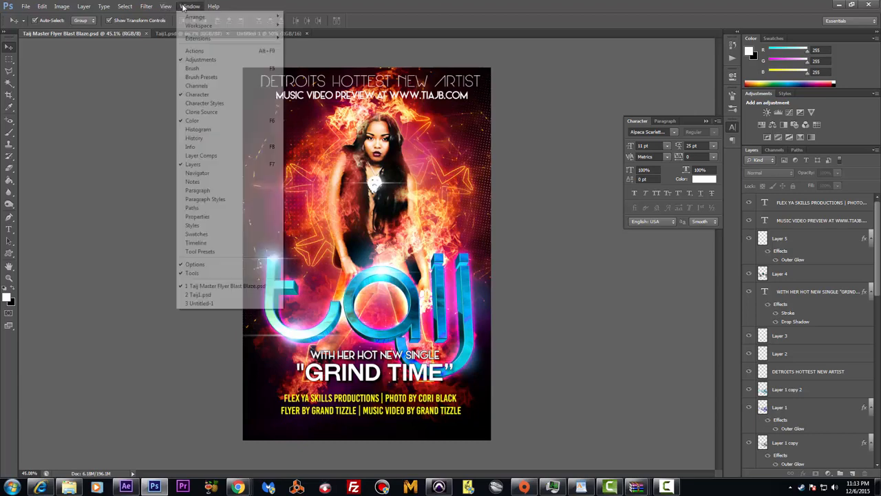
{"action": "left_click", "coordinate": [192, 54]}
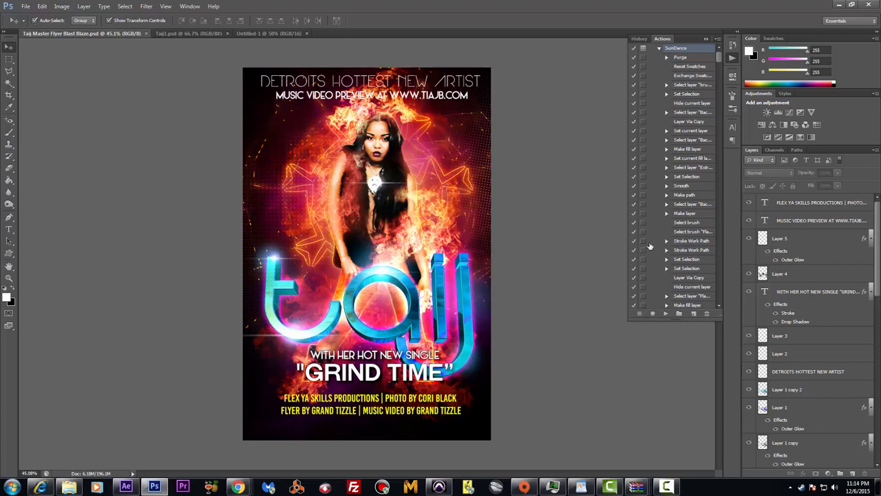
{"action": "left_click", "coordinate": [658, 49]}
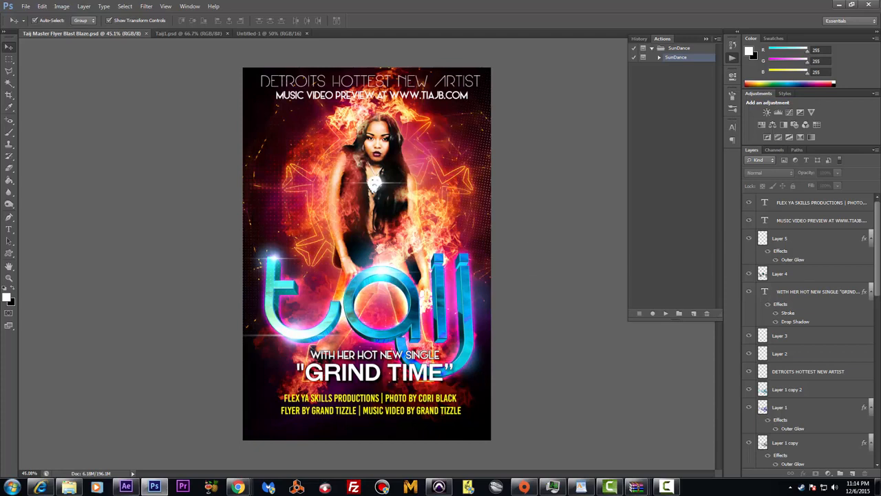
Switch to Chrome and look through the Photoshop actions on the sevenstyles profile page at GraphicRiver
{"action": "key", "text": "alt+Tab"}
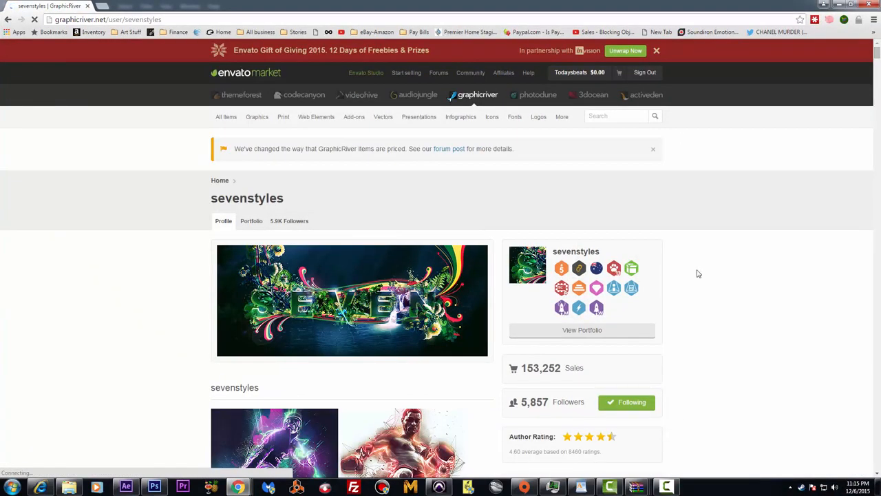
{"action": "scroll", "coordinate": [697, 274], "scroll_direction": "down", "scroll_amount": 10}
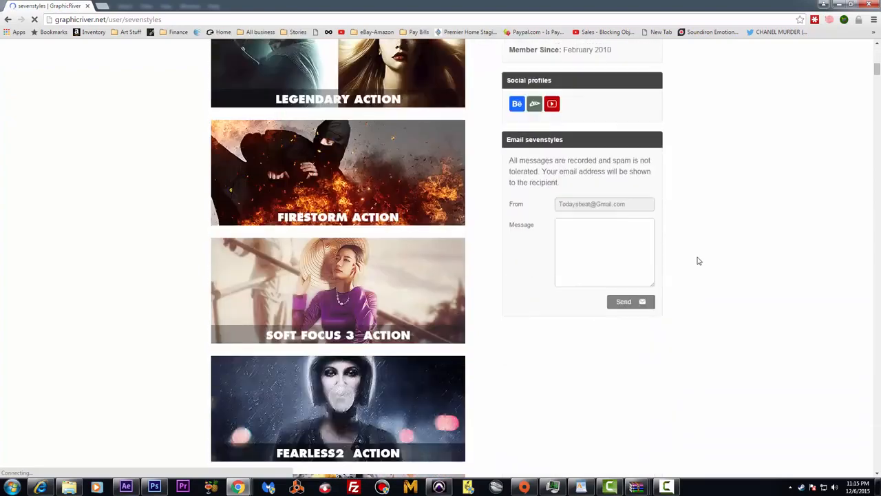
{"action": "scroll", "coordinate": [698, 261], "scroll_direction": "down", "scroll_amount": 8}
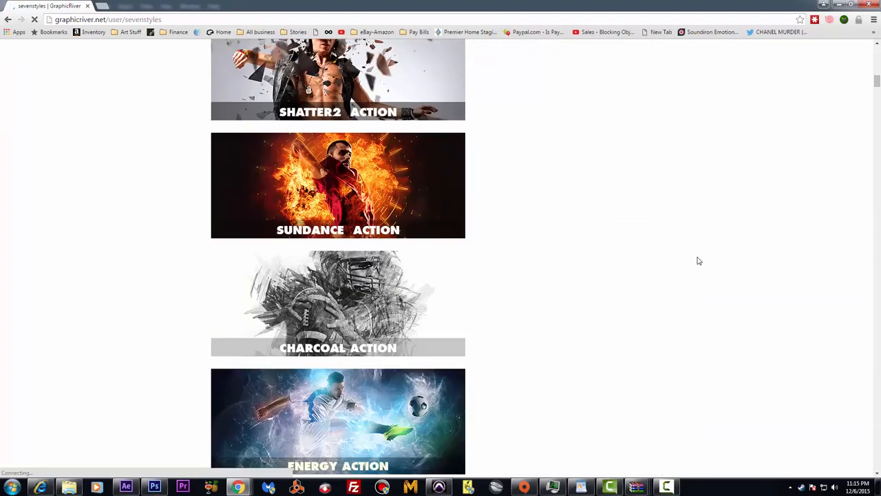
{"action": "scroll", "coordinate": [699, 261], "scroll_direction": "down", "scroll_amount": 8}
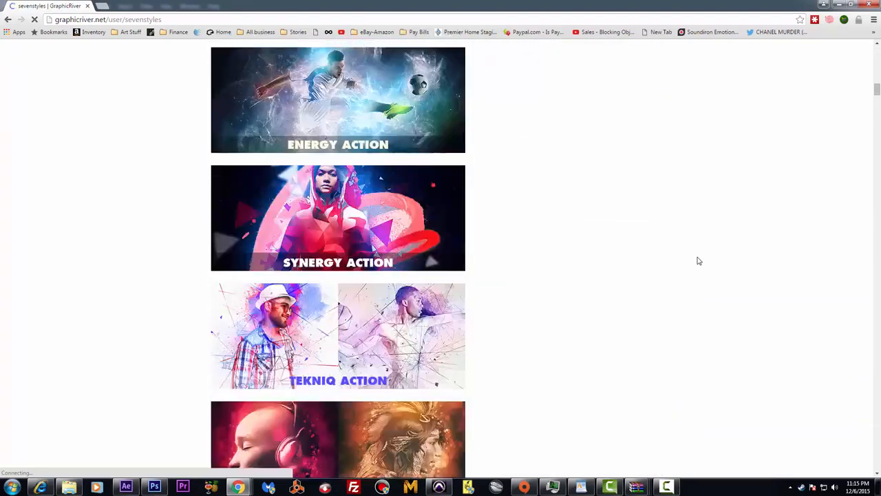
{"action": "scroll", "coordinate": [699, 261], "scroll_direction": "up", "scroll_amount": 20}
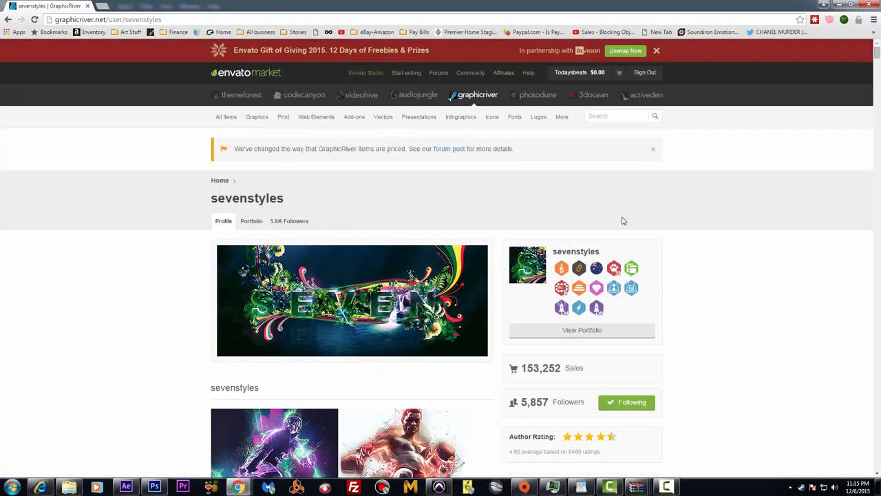
Visit the ThemeForest home page and look over its All Items and WordPress template categories
{"action": "left_click", "coordinate": [242, 97]}
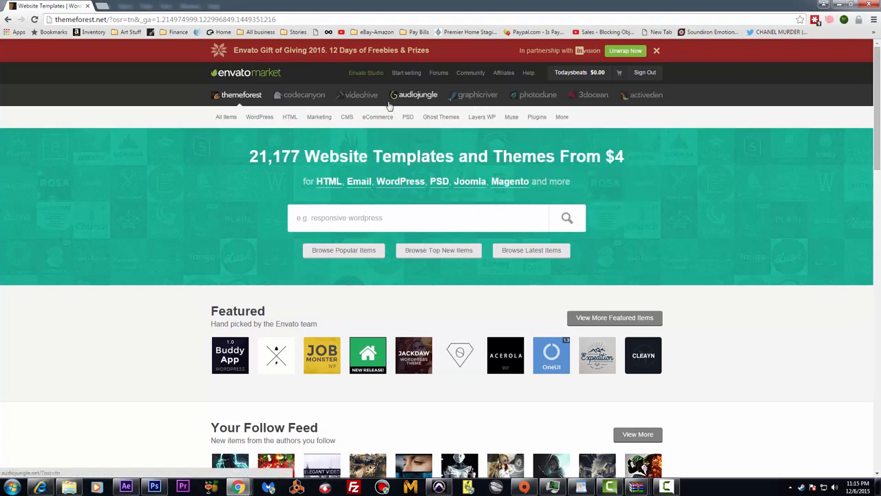
{"action": "mouse_move", "coordinate": [367, 109]}
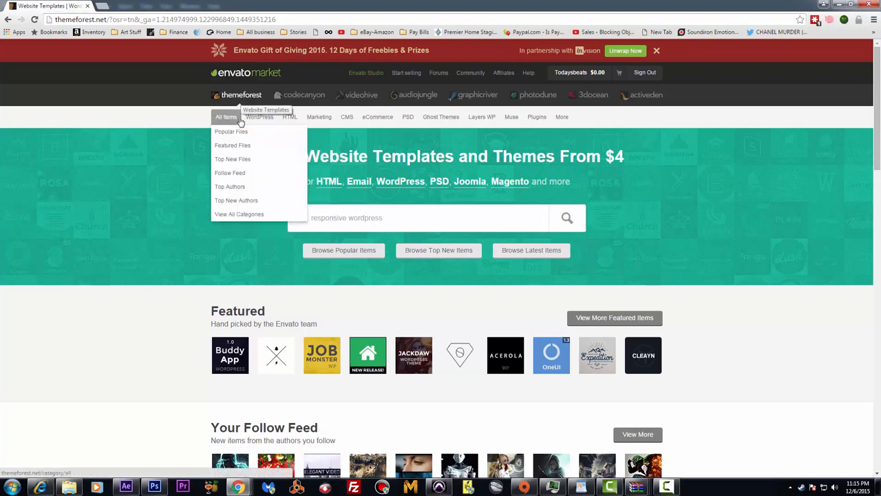
{"action": "mouse_move", "coordinate": [261, 117]}
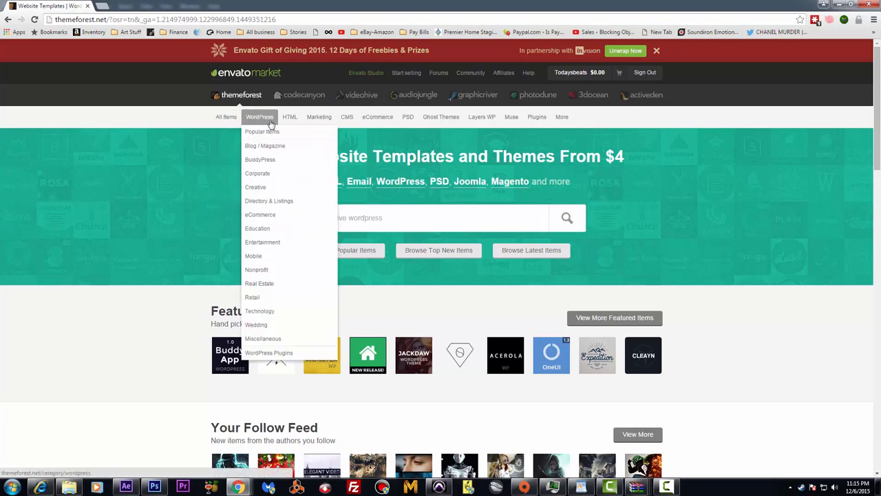
{"action": "mouse_move", "coordinate": [387, 120]}
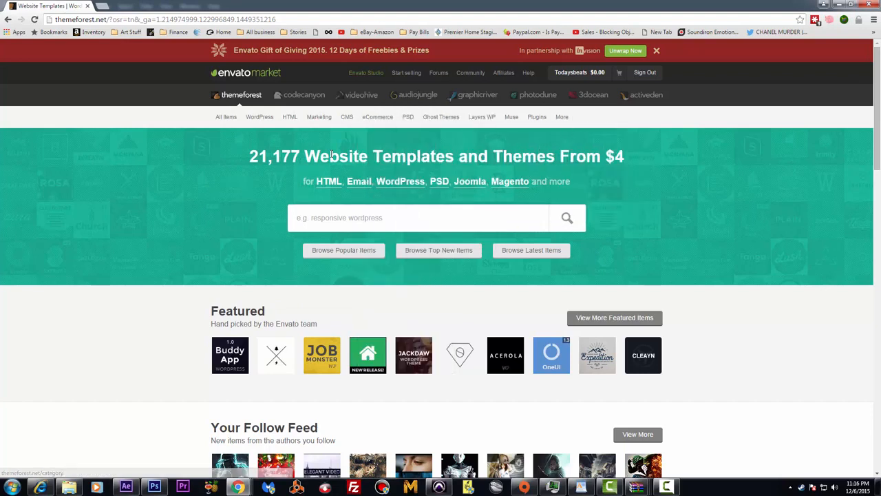
Visit the CodeCanyon home page and look through its featured and new scripts
{"action": "left_click", "coordinate": [306, 98]}
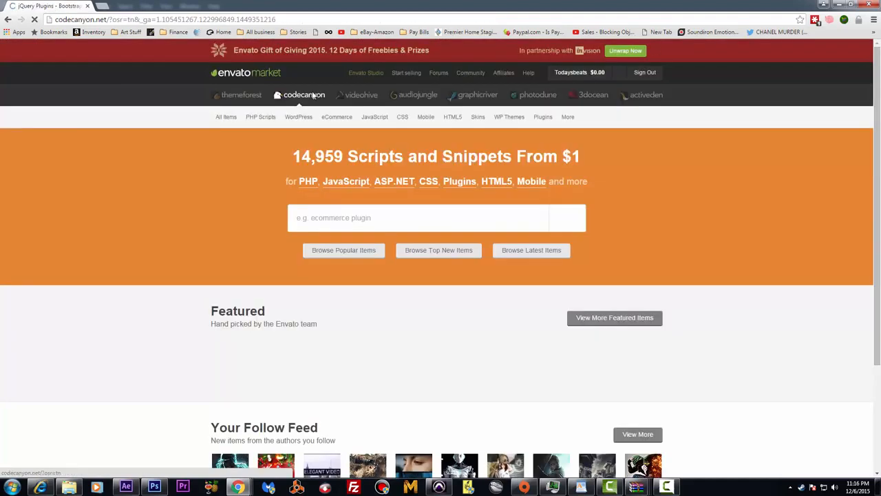
{"action": "scroll", "coordinate": [553, 252], "scroll_direction": "down", "scroll_amount": 3}
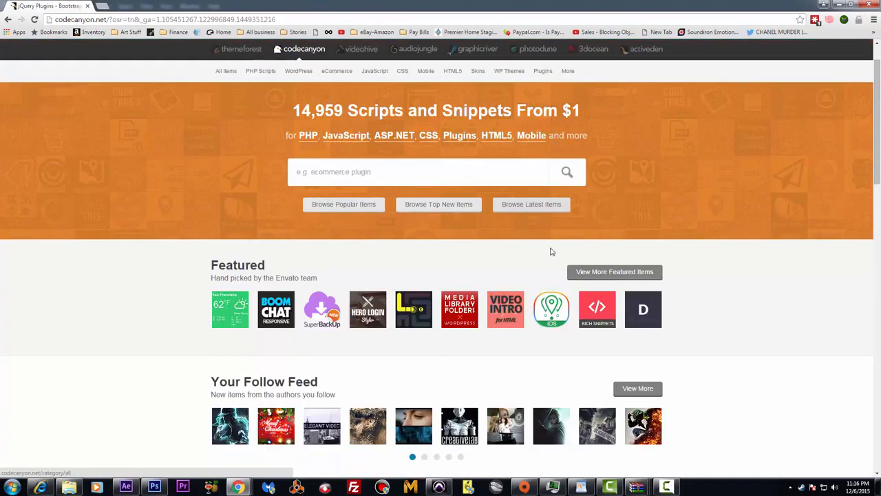
{"action": "scroll", "coordinate": [749, 272], "scroll_direction": "up", "scroll_amount": 3}
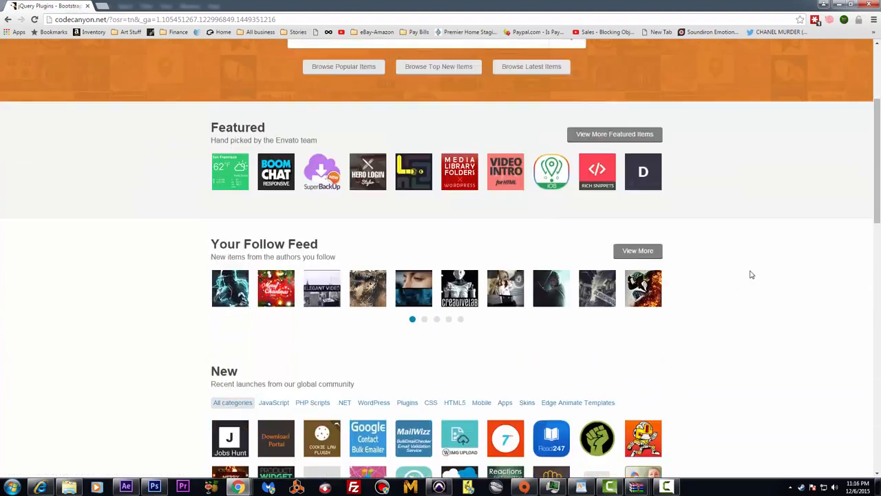
Look over the home pages of the VideoHive, AudioJungle and GraphicRiver marketplaces
{"action": "left_click", "coordinate": [368, 97]}
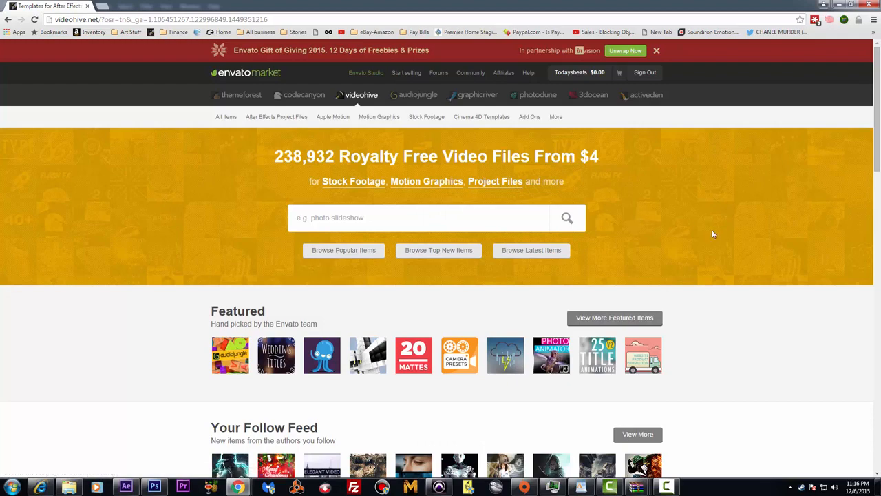
{"action": "scroll", "coordinate": [712, 232], "scroll_direction": "down", "scroll_amount": 3}
{"action": "scroll", "coordinate": [713, 236], "scroll_direction": "up", "scroll_amount": 3}
{"action": "left_click", "coordinate": [422, 99]}
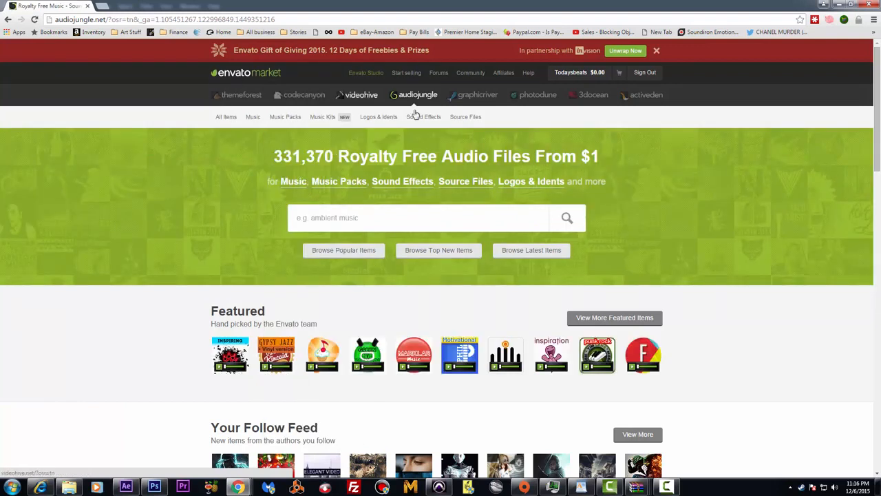
{"action": "left_click", "coordinate": [481, 97]}
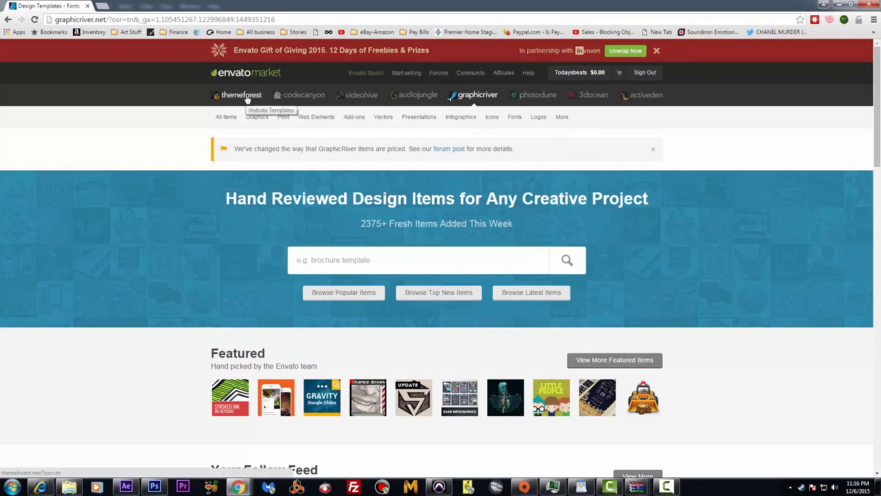
Return to VideoHive and examine its featured items, new items and Cinema 4D Templates categories
{"action": "left_click", "coordinate": [365, 97]}
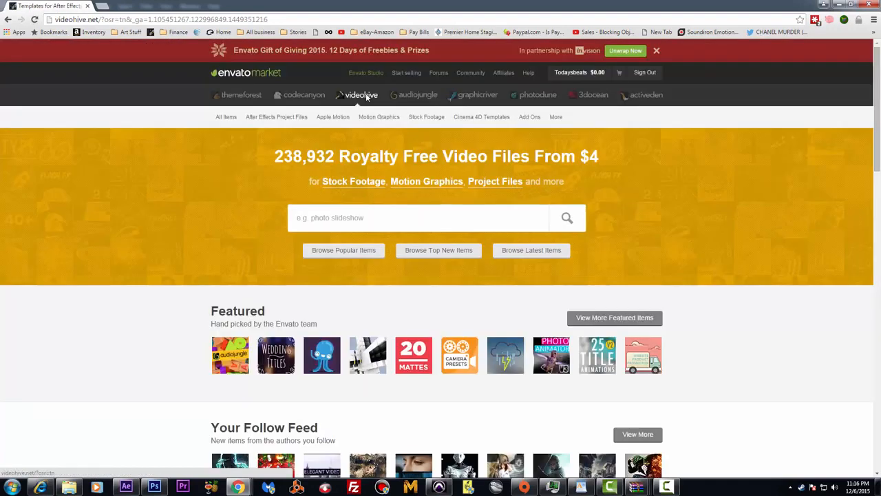
{"action": "mouse_move", "coordinate": [492, 376]}
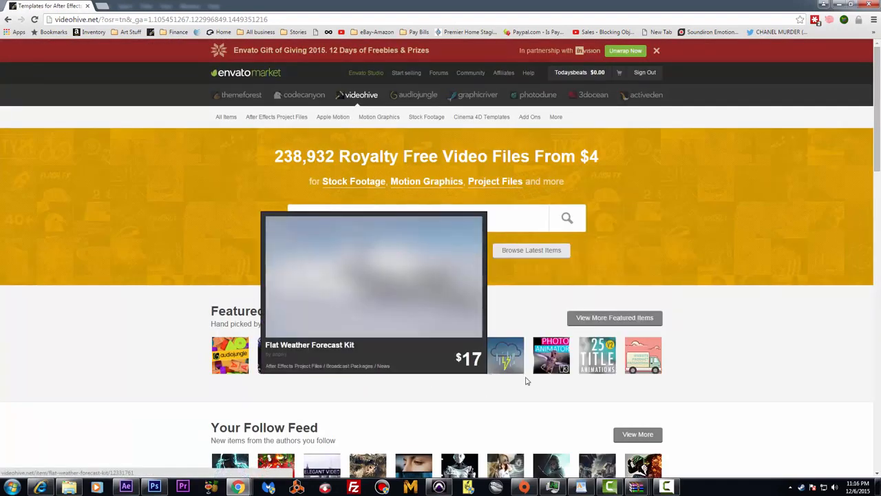
{"action": "scroll", "coordinate": [692, 387], "scroll_direction": "down", "scroll_amount": 6}
{"action": "scroll", "coordinate": [692, 388], "scroll_direction": "down", "scroll_amount": 1}
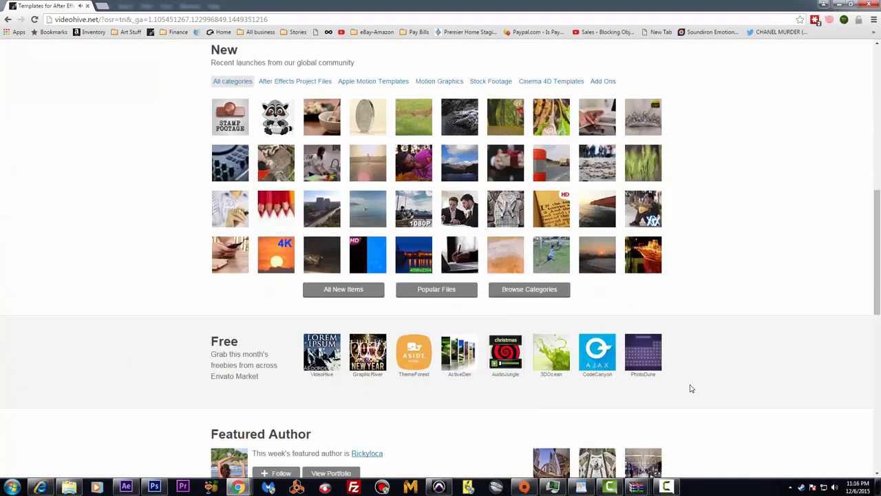
{"action": "scroll", "coordinate": [692, 388], "scroll_direction": "up", "scroll_amount": 7}
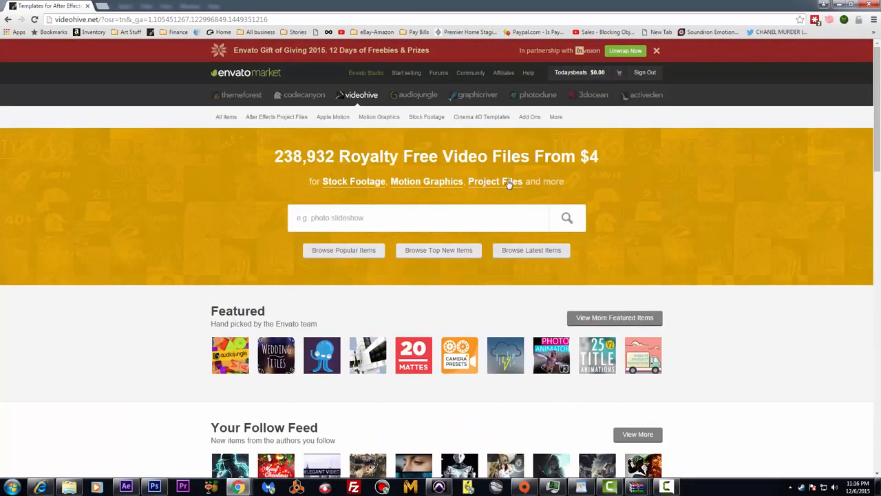
{"action": "mouse_move", "coordinate": [474, 125]}
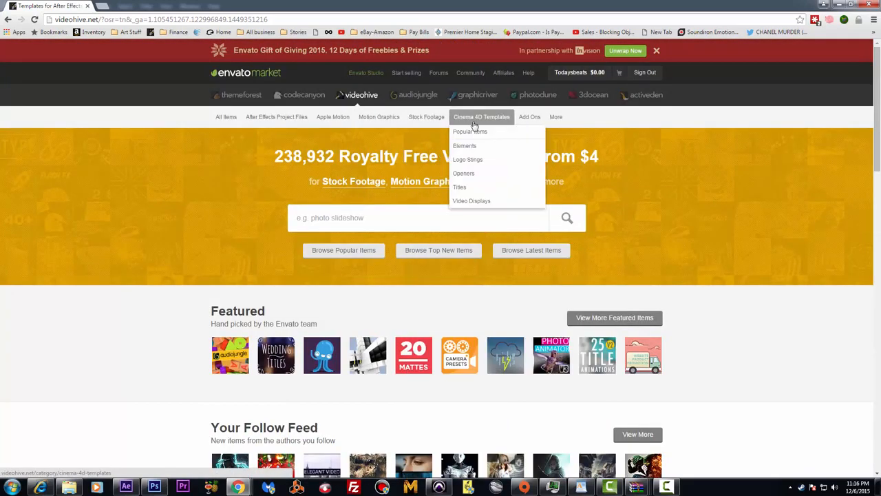
Revisit the AudioJungle audio marketplace and the GraphicRiver design marketplace
{"action": "left_click", "coordinate": [420, 96]}
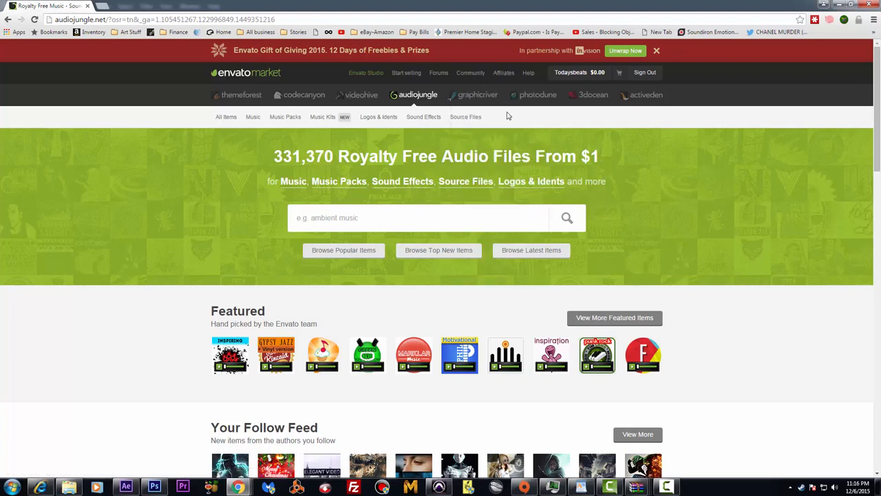
{"action": "left_click", "coordinate": [473, 102]}
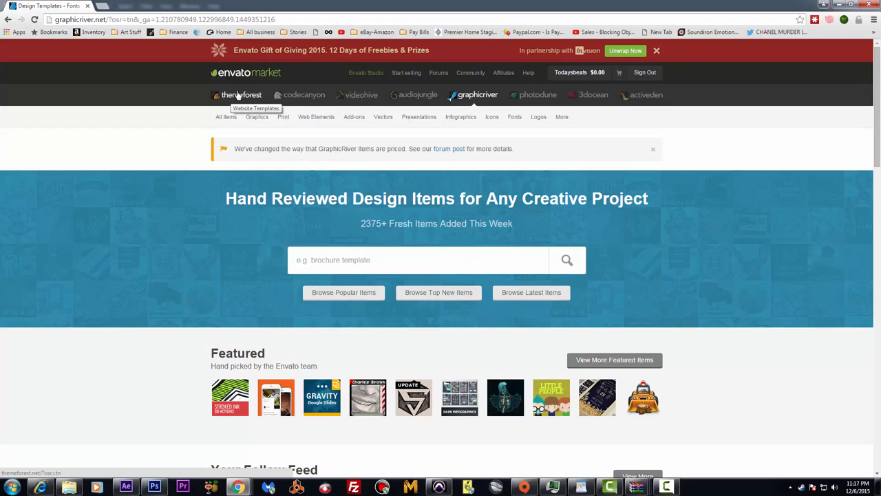
Visit 3DOcean and look through its featured and new 3D models, previewing the Toyota Highlander model
{"action": "left_click", "coordinate": [599, 97]}
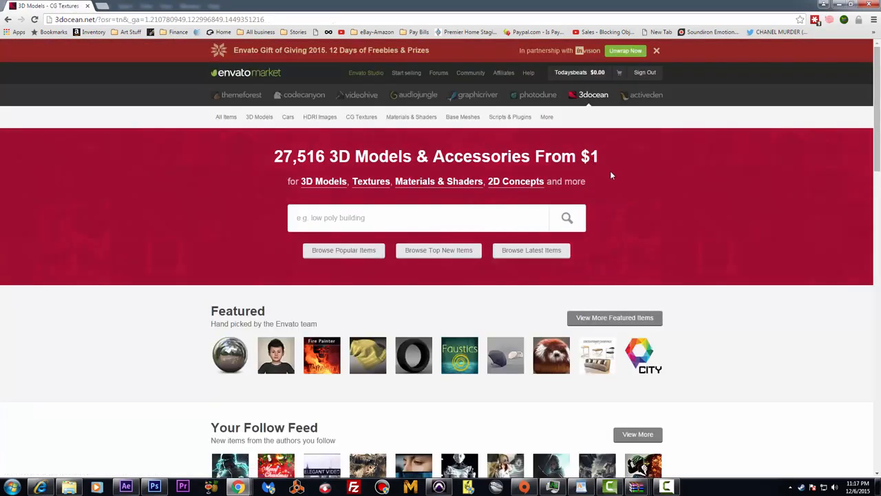
{"action": "scroll", "coordinate": [609, 170], "scroll_direction": "down", "scroll_amount": 2}
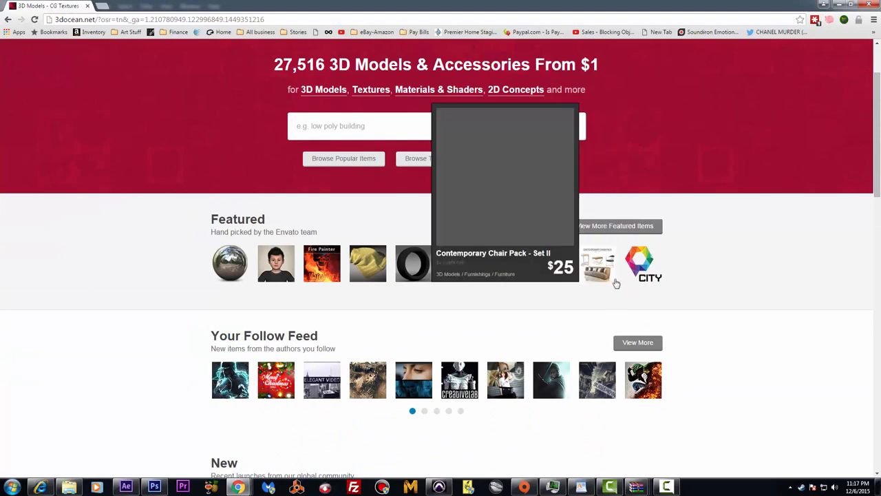
{"action": "scroll", "coordinate": [702, 250], "scroll_direction": "down", "scroll_amount": 4}
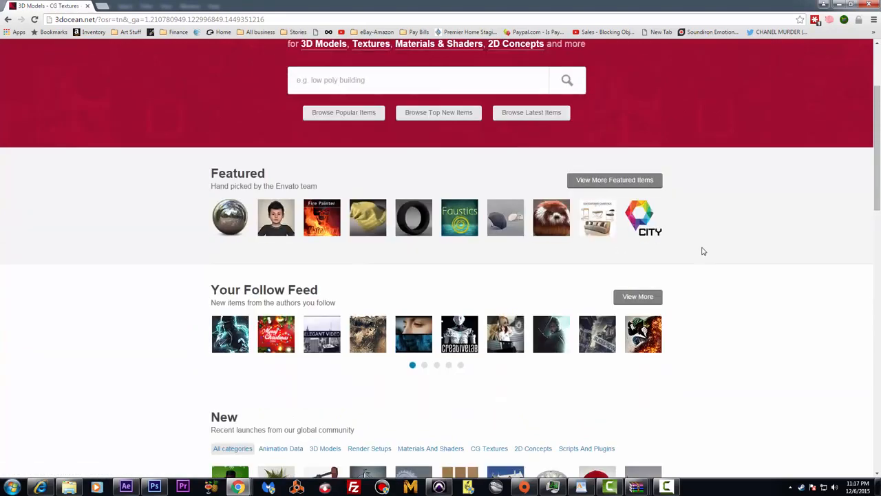
{"action": "scroll", "coordinate": [702, 250], "scroll_direction": "down", "scroll_amount": 4}
{"action": "mouse_move", "coordinate": [420, 207]}
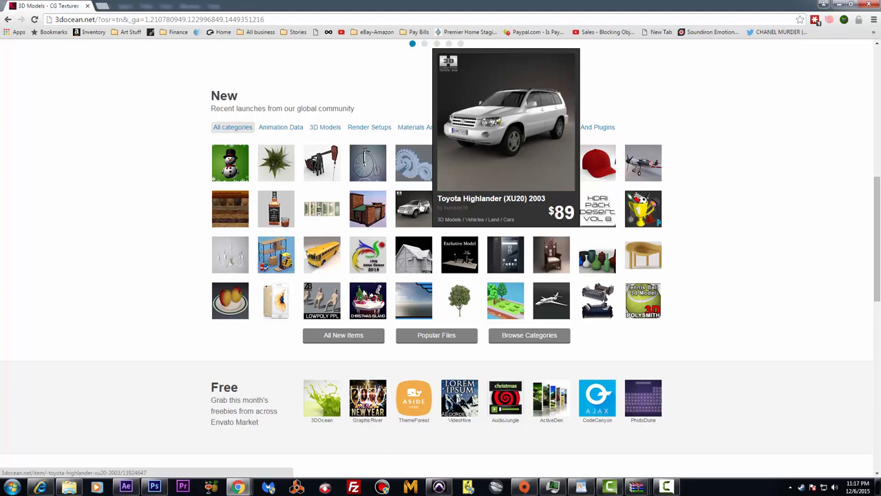
{"action": "scroll", "coordinate": [778, 296], "scroll_direction": "up", "scroll_amount": 4}
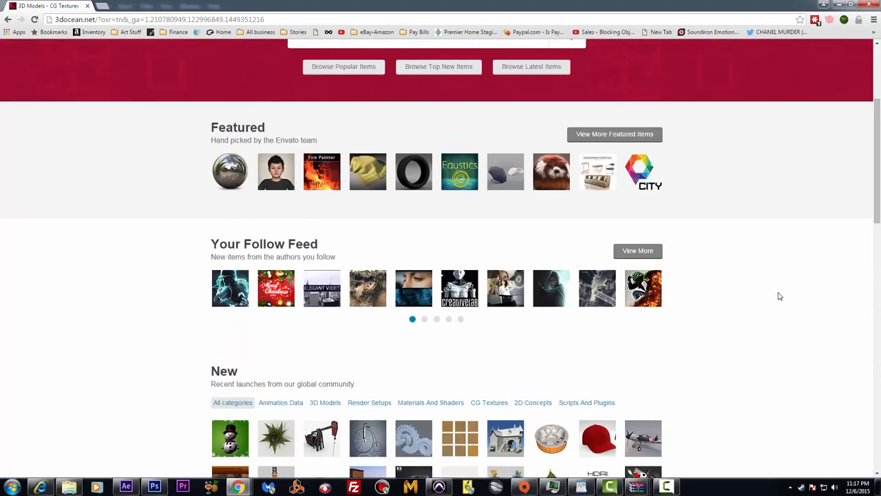
Visit the ThemeForest marketplace, look over its home page and Community options, and return to Photoshop
{"action": "scroll", "coordinate": [780, 296], "scroll_direction": "up", "scroll_amount": 3}
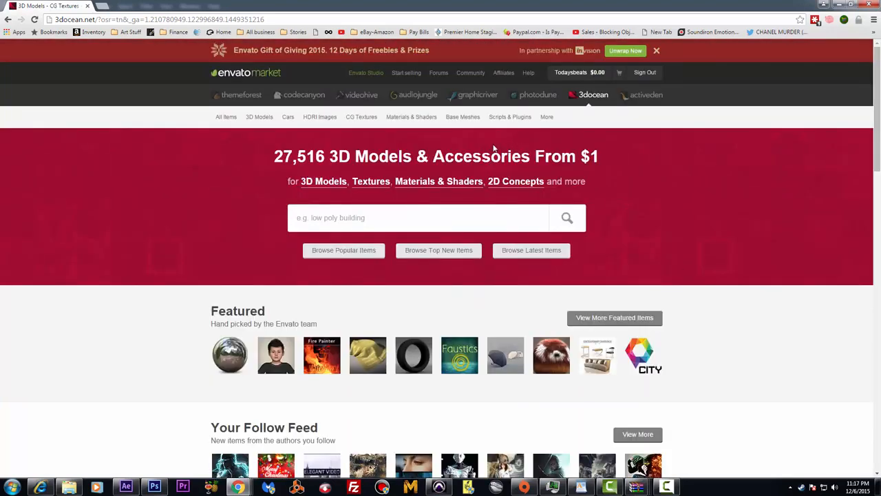
{"action": "left_click", "coordinate": [250, 96]}
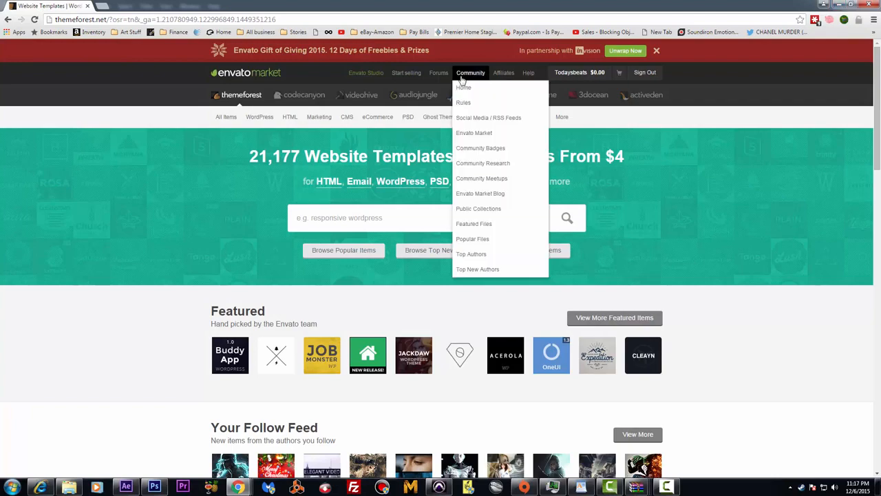
{"action": "left_click", "coordinate": [839, 5]}
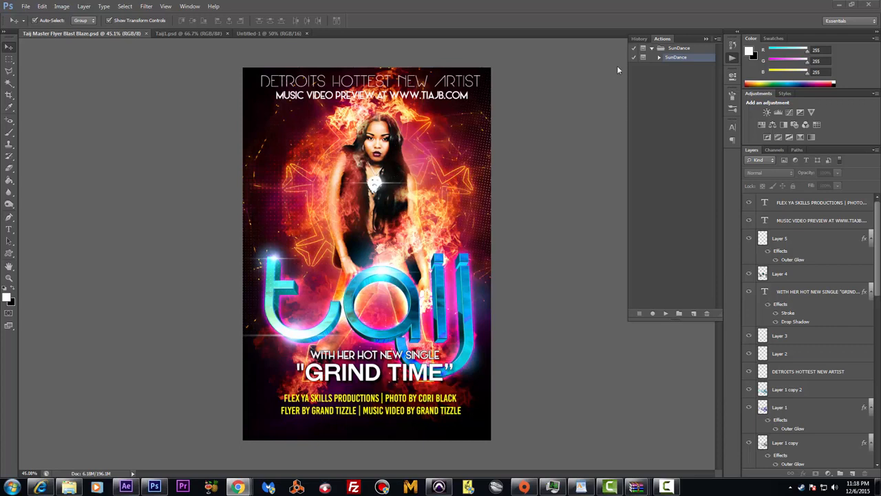
Look at the rendered 3D title document and return to the finished master flyer
{"action": "left_click", "coordinate": [278, 33]}
{"action": "left_click", "coordinate": [183, 33]}
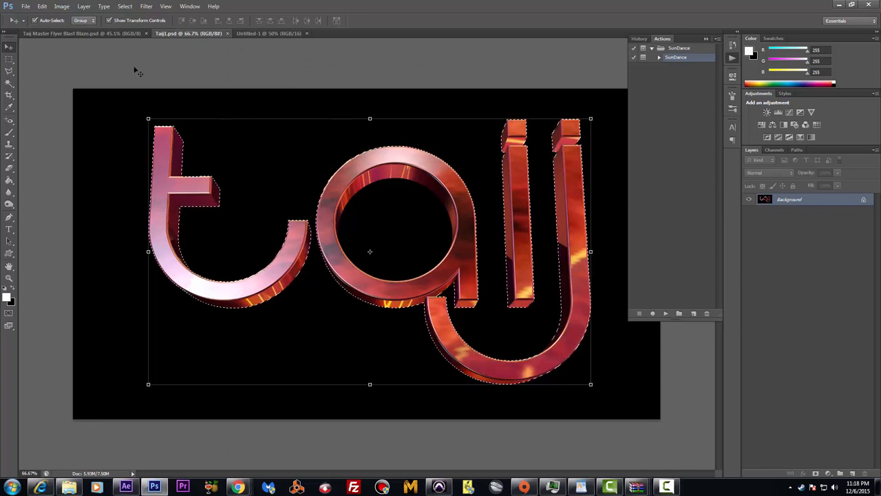
{"action": "left_click", "coordinate": [117, 33]}
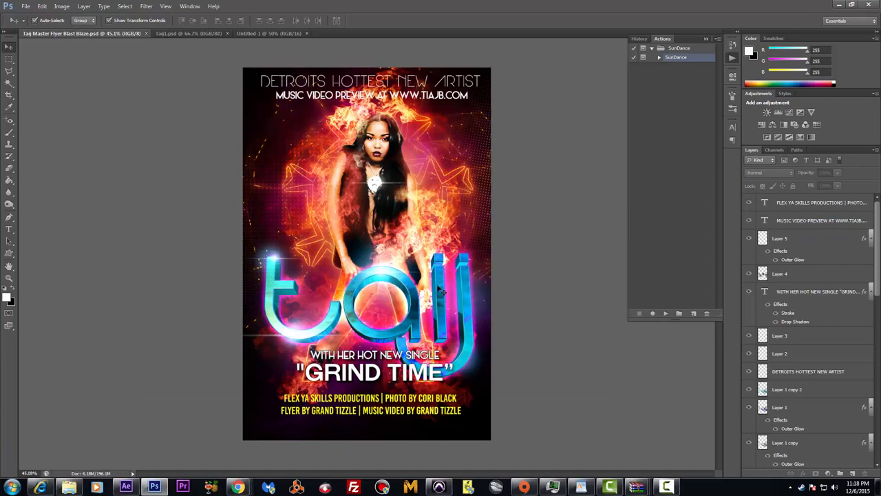
Switch to After Effects and examine the layers of Comp 1 and the Element effect on Dark Gray Solid 1
{"action": "left_click", "coordinate": [127, 488]}
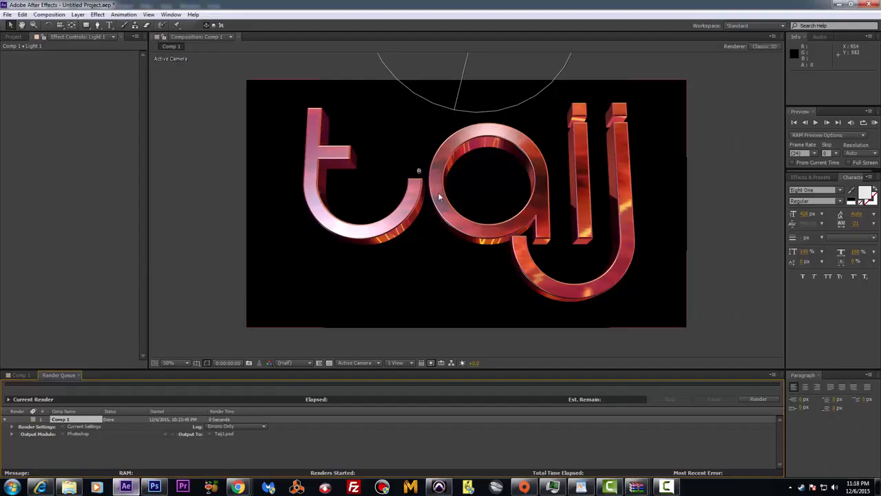
{"action": "left_click", "coordinate": [22, 375]}
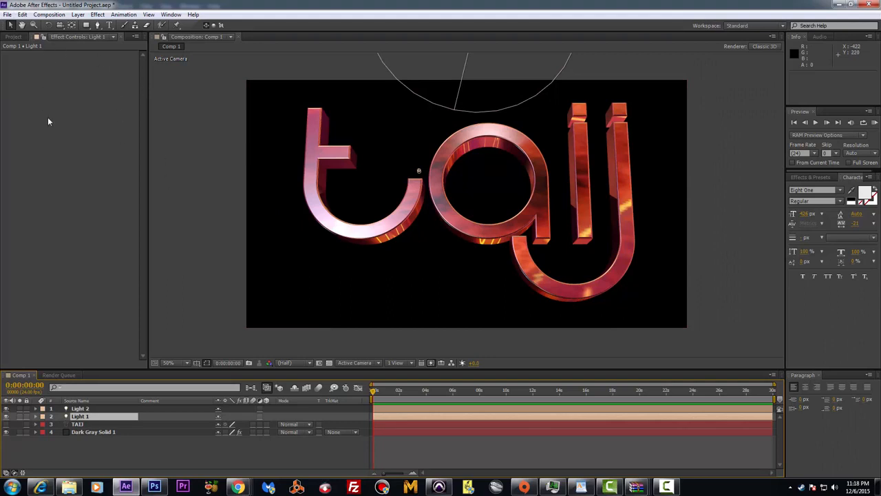
{"action": "left_click", "coordinate": [13, 37]}
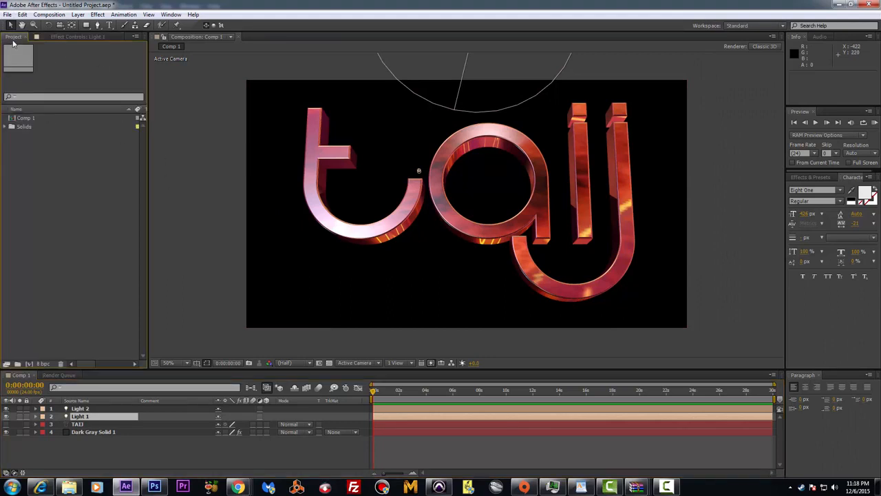
{"action": "left_click", "coordinate": [88, 432]}
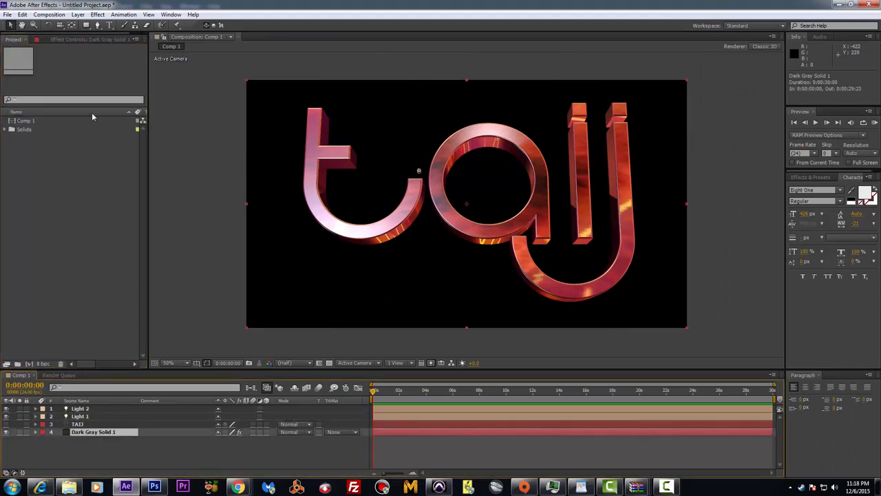
{"action": "left_click", "coordinate": [79, 39]}
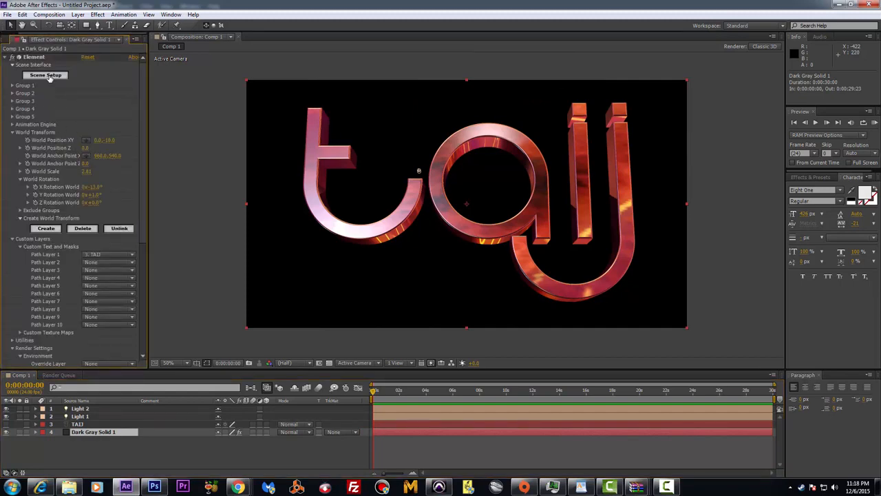
{"action": "left_click", "coordinate": [34, 58]}
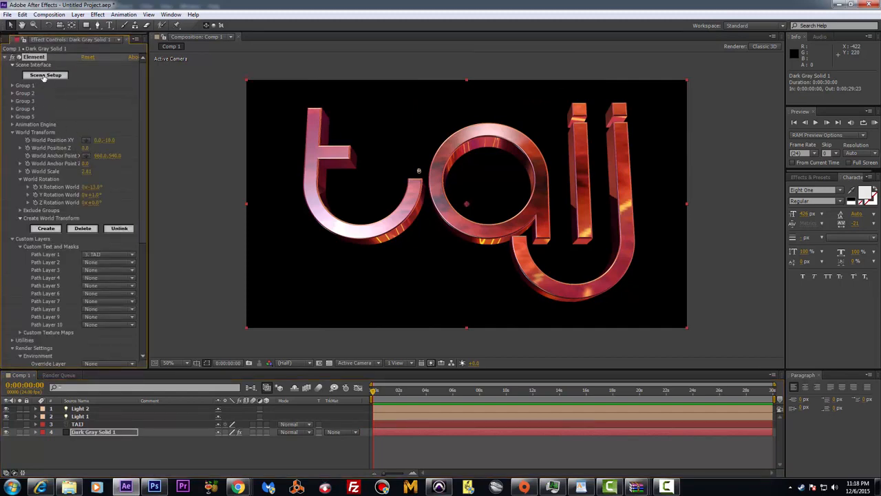
Open Element's Scene Setup, inspect the extruded chrome title from several angles, and return to the composition
{"action": "left_click", "coordinate": [44, 76]}
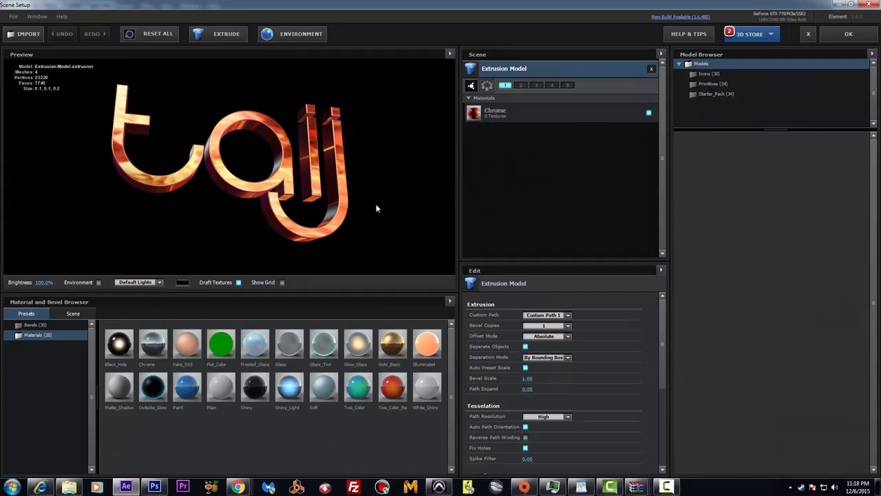
{"action": "left_click_drag", "start_coordinate": [376, 208], "coordinate": [323, 212]}
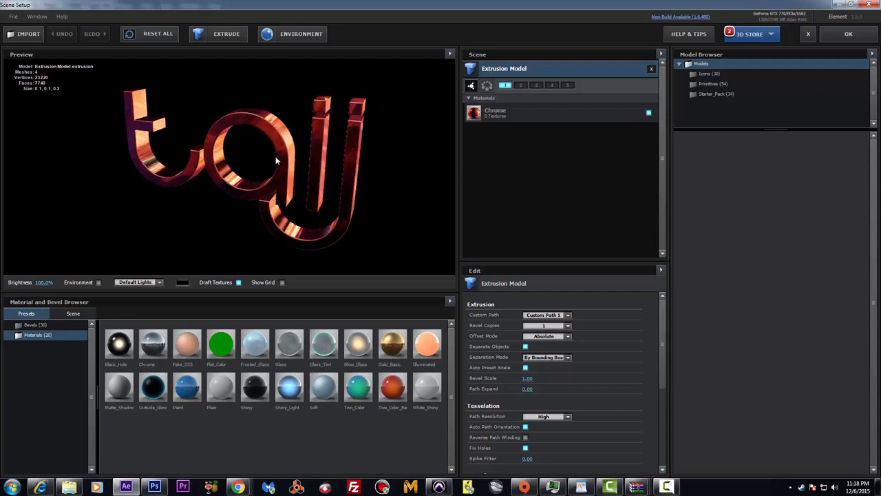
{"action": "left_click_drag", "start_coordinate": [275, 161], "coordinate": [272, 141]}
{"action": "left_click", "coordinate": [859, 36]}
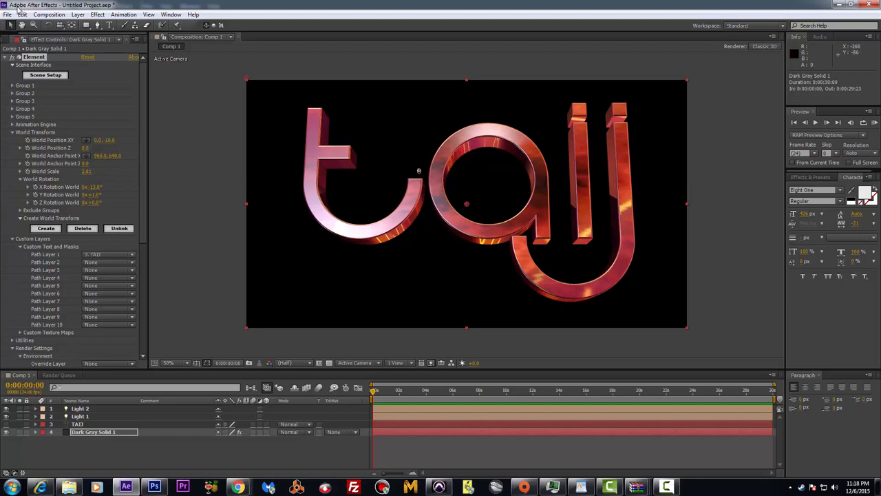
Return to Photoshop and look over the 3D title document and the blank Untitled-1 document
{"action": "left_click", "coordinate": [838, 4]}
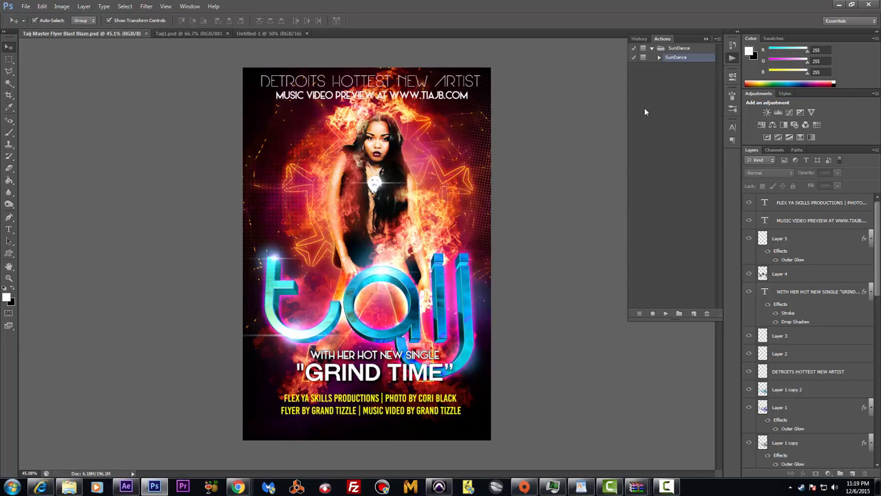
{"action": "left_click", "coordinate": [175, 32]}
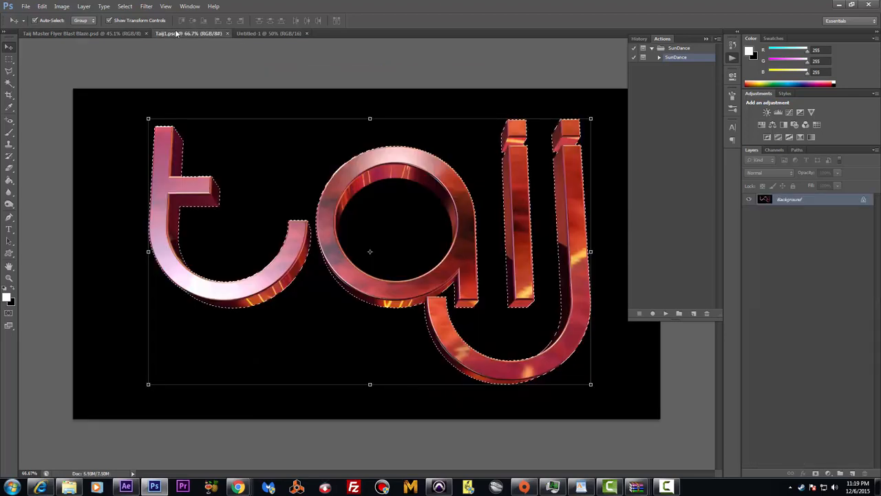
{"action": "left_click", "coordinate": [255, 34]}
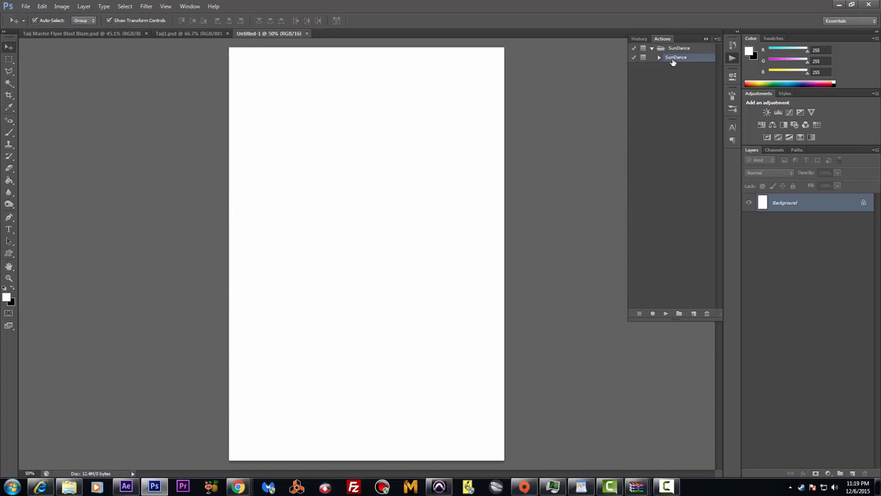
Browse the photos in the Taij folder and open IMG_0254_Perfect365
{"action": "left_click", "coordinate": [26, 6]}
{"action": "left_click", "coordinate": [30, 26]}
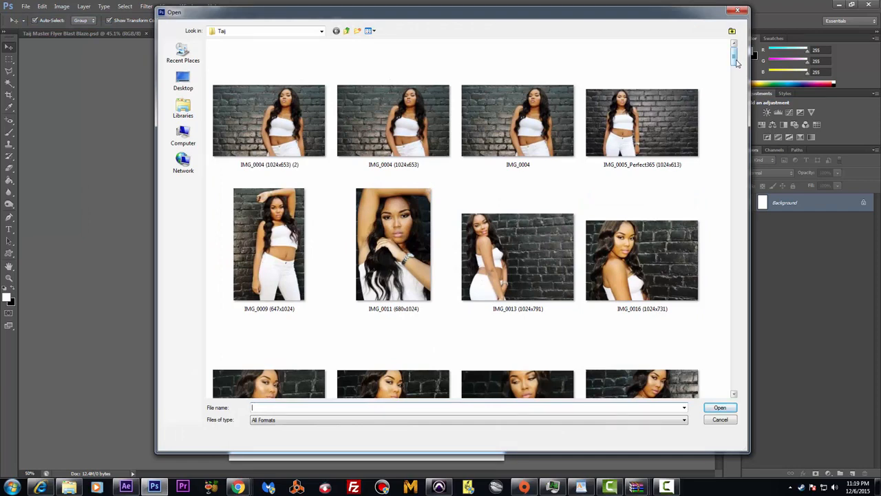
{"action": "left_click_drag", "start_coordinate": [736, 63], "coordinate": [736, 102]}
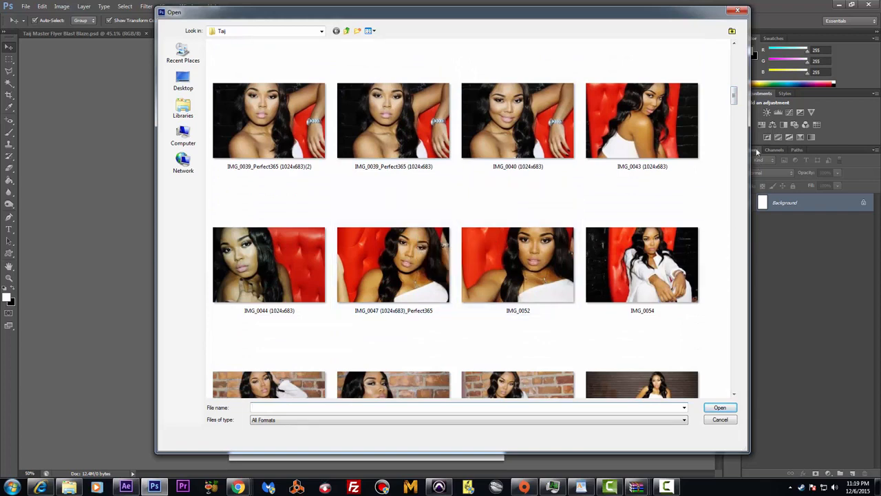
{"action": "left_click_drag", "start_coordinate": [735, 100], "coordinate": [731, 175]}
{"action": "left_click", "coordinate": [274, 196]}
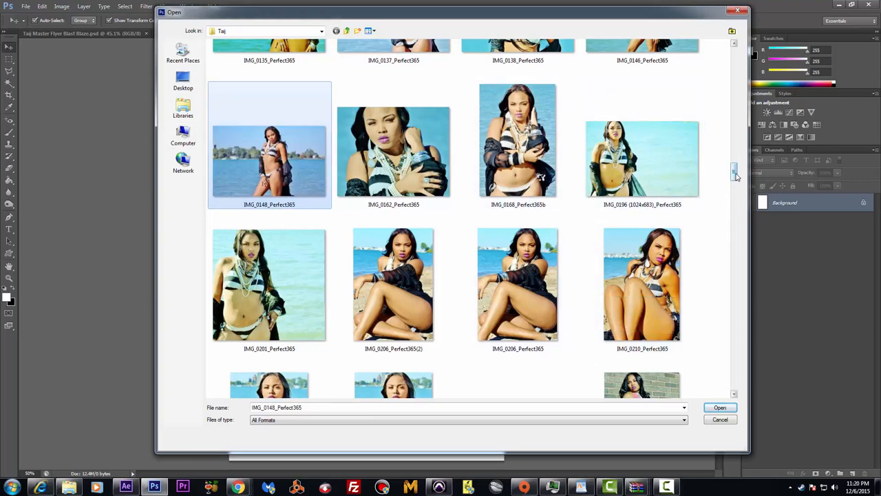
{"action": "left_click_drag", "start_coordinate": [735, 177], "coordinate": [735, 198]}
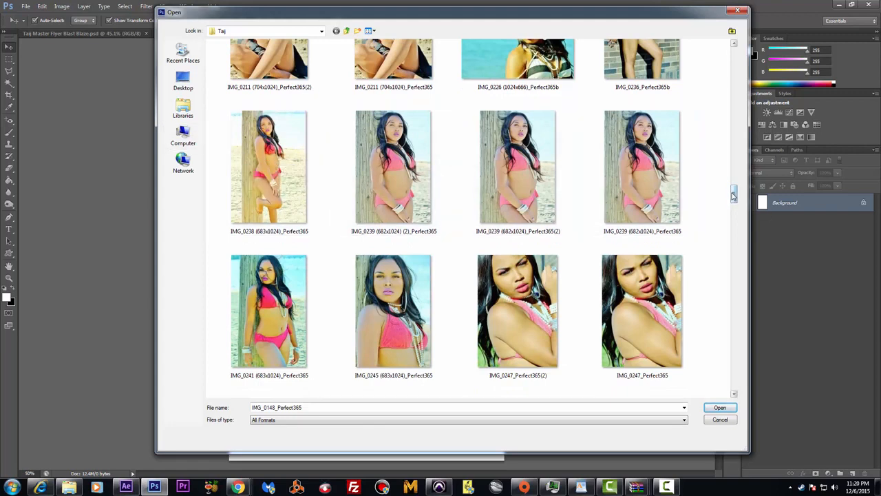
{"action": "left_click_drag", "start_coordinate": [732, 195], "coordinate": [733, 214]}
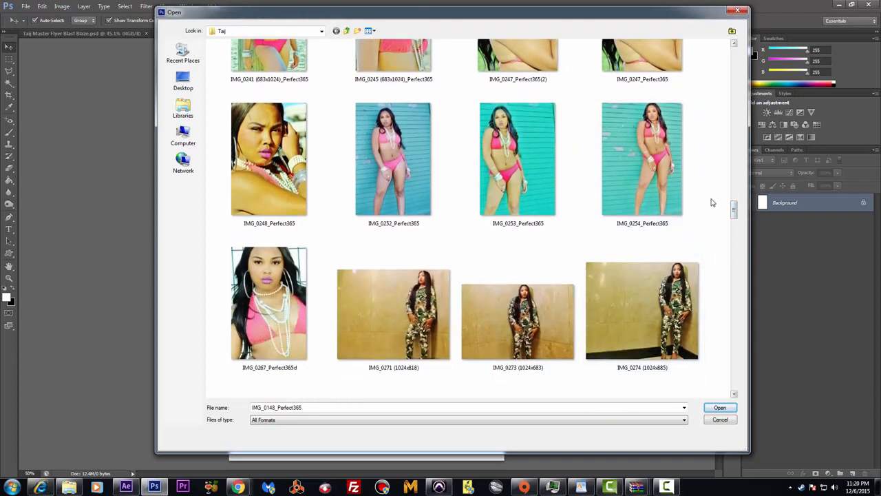
{"action": "left_click", "coordinate": [678, 172]}
{"action": "left_click", "coordinate": [725, 409]}
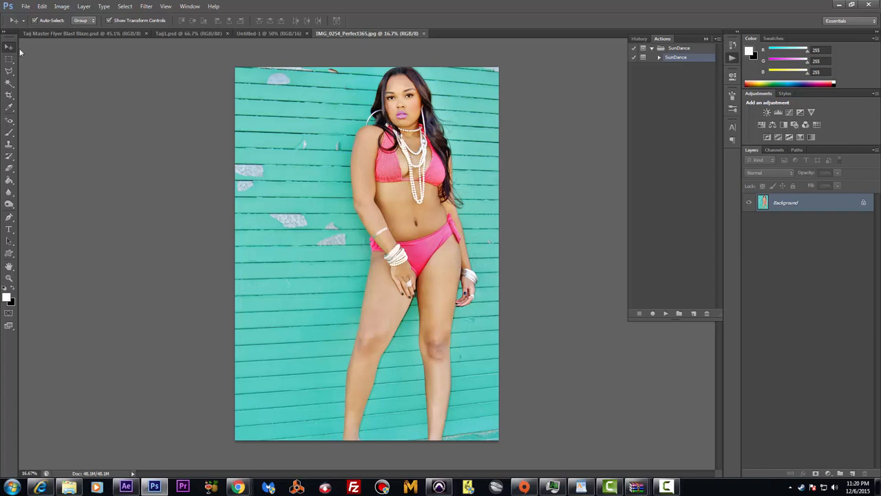
Open the photos IMG_0280 (1024x683) and IMG_0281 (1024x683) together, compare them, and close IMG_0280
{"action": "left_click", "coordinate": [25, 7]}
{"action": "left_click", "coordinate": [35, 27]}
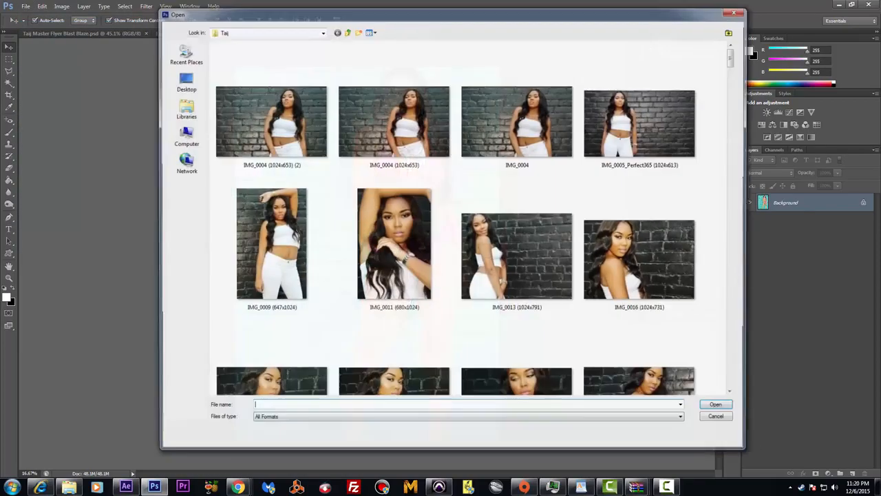
{"action": "scroll", "coordinate": [734, 95], "scroll_direction": "down", "scroll_amount": 1}
{"action": "left_click_drag", "start_coordinate": [734, 95], "coordinate": [731, 230]}
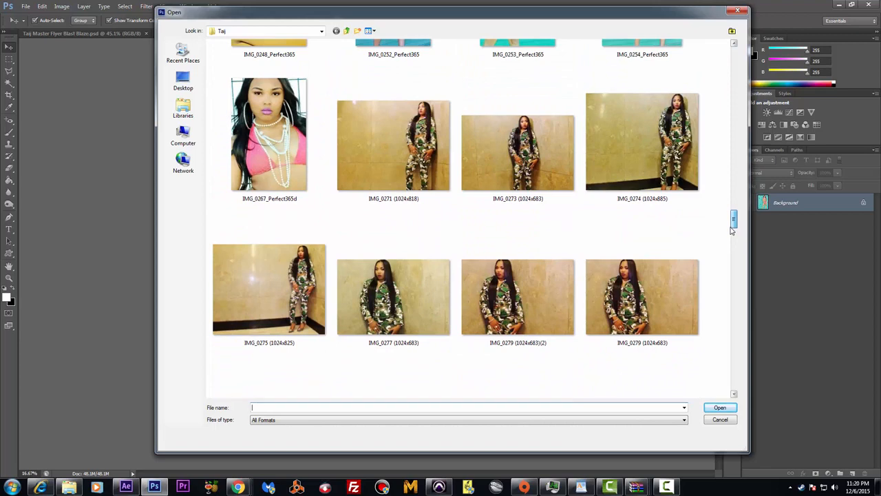
{"action": "left_click_drag", "start_coordinate": [732, 231], "coordinate": [732, 245]}
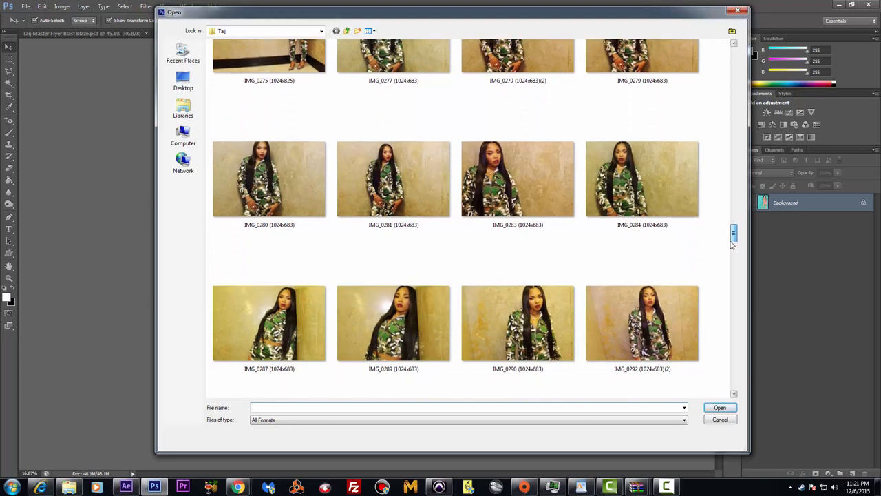
{"action": "left_click", "coordinate": [398, 177]}
{"action": "left_click", "coordinate": [256, 171]}
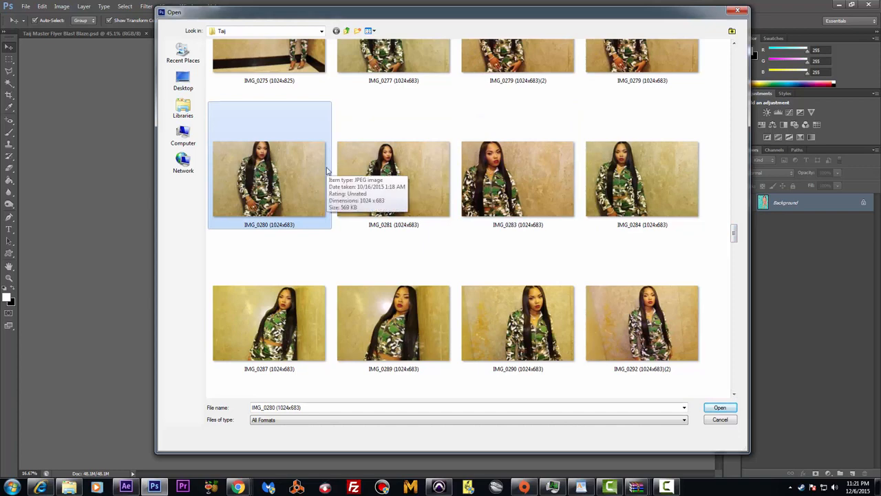
{"action": "left_click", "coordinate": [408, 168], "text": "ctrl"}
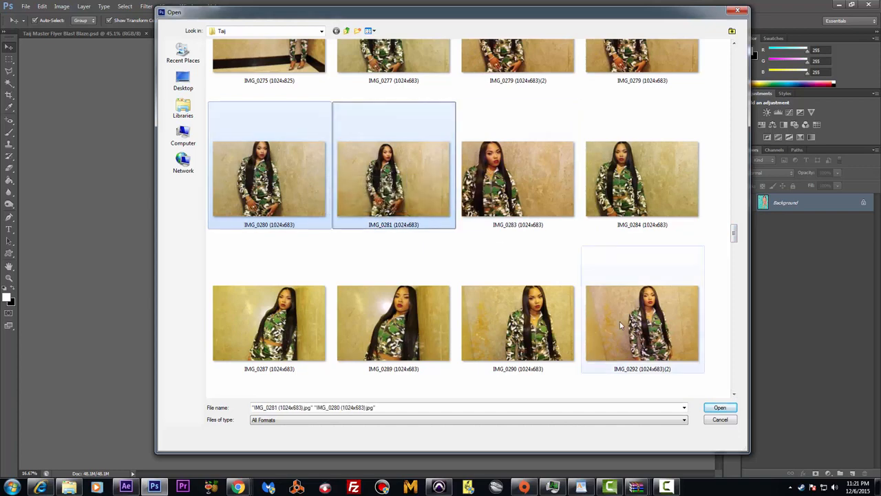
{"action": "left_click", "coordinate": [720, 407]}
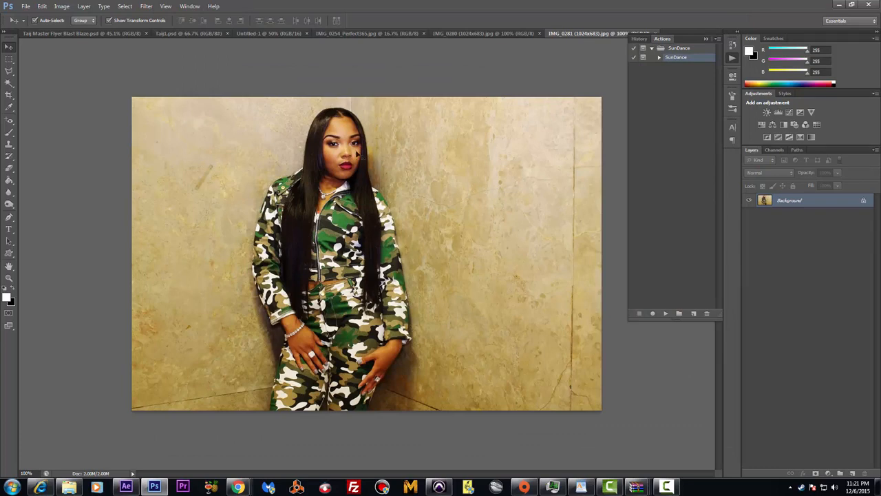
{"action": "left_click", "coordinate": [515, 32]}
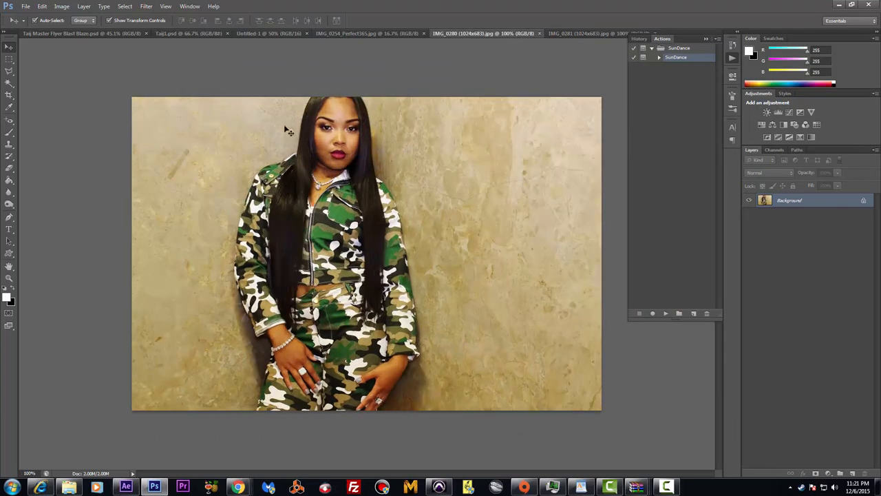
{"action": "left_click", "coordinate": [539, 33]}
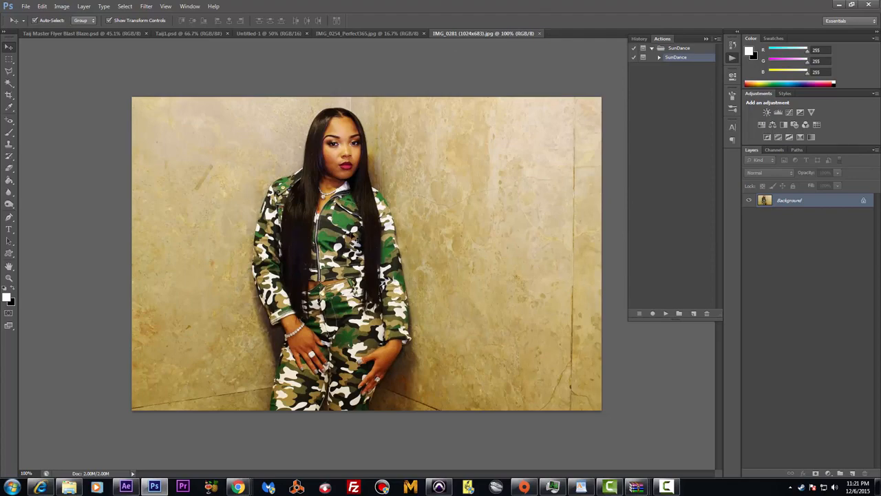
Zoom in on IMG_0281 and start a Pen tool path at the crown, tracing the hair's left edge down towards the shoulder
{"action": "scroll", "coordinate": [356, 231], "scroll_direction": "up", "scroll_amount": 10}
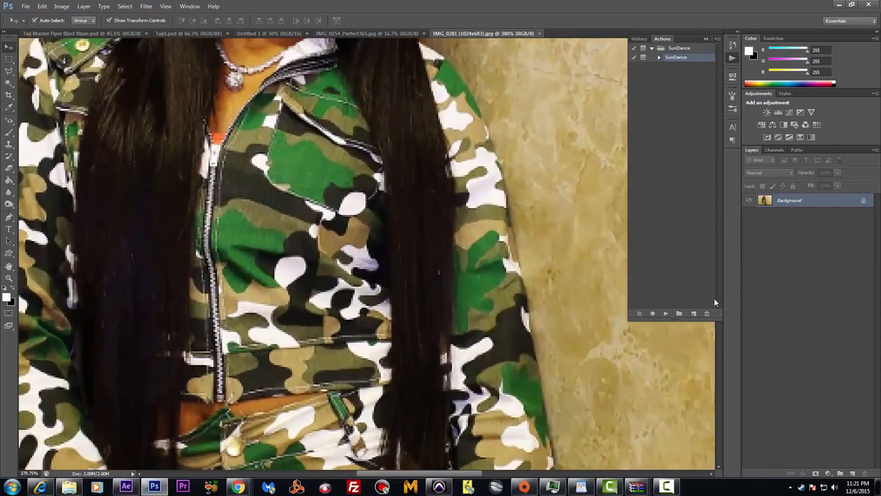
{"action": "left_click", "coordinate": [705, 39]}
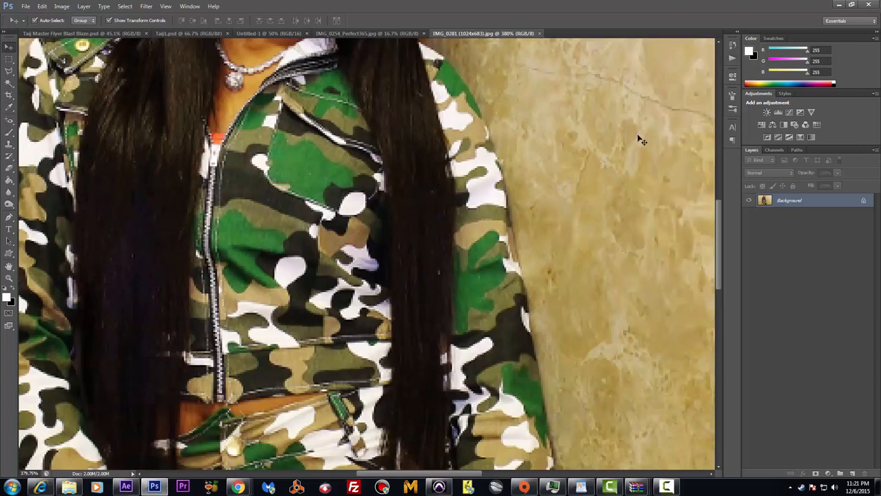
{"action": "left_click_drag", "start_coordinate": [717, 242], "coordinate": [717, 169]}
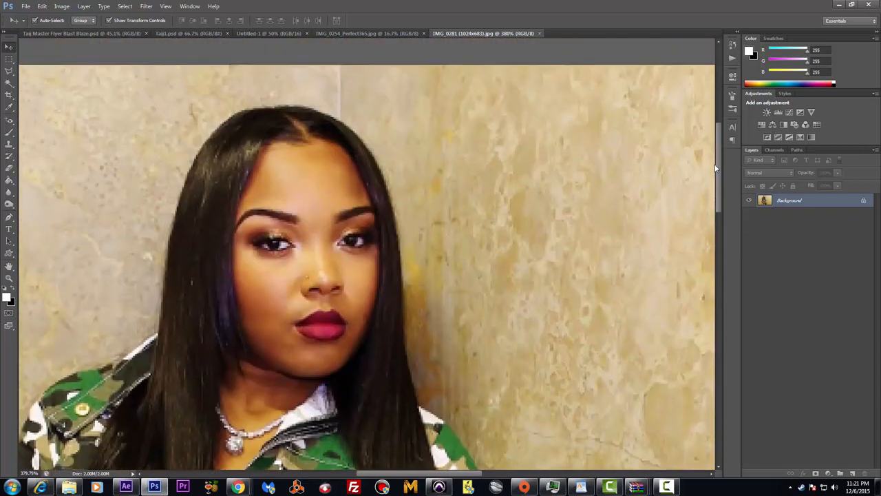
{"action": "left_click", "coordinate": [9, 217]}
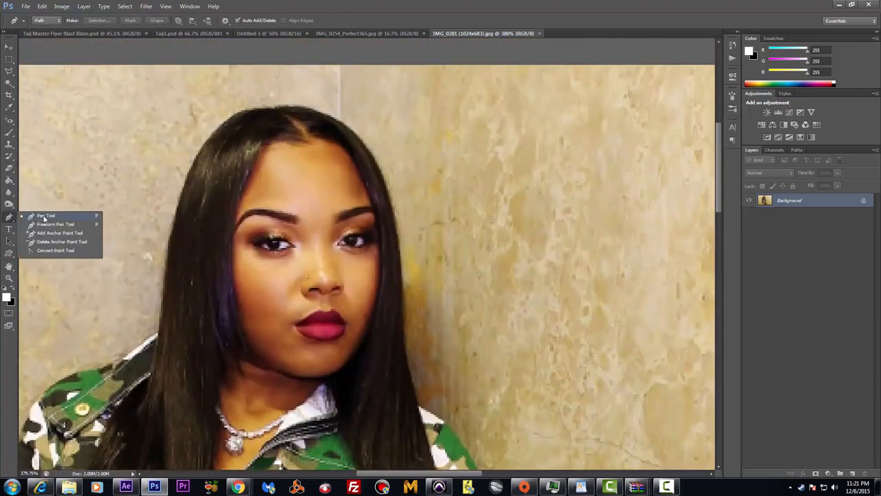
{"action": "left_click", "coordinate": [45, 217]}
{"action": "left_click", "coordinate": [258, 108]}
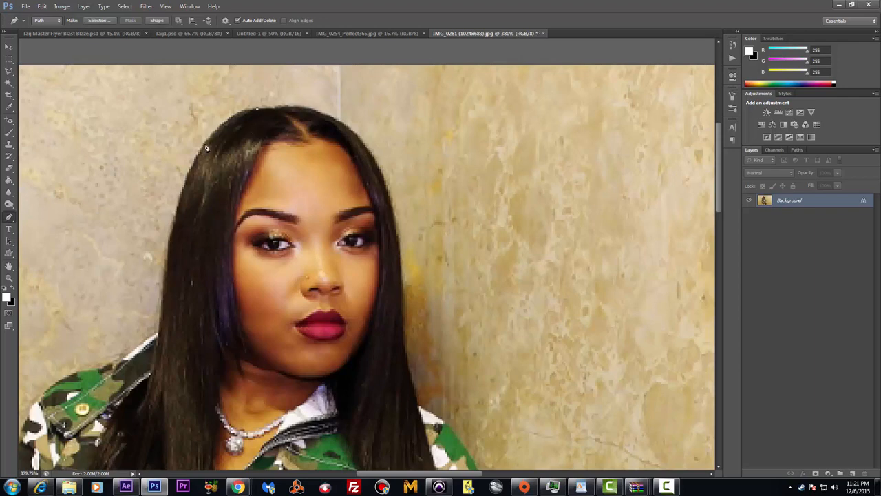
{"action": "left_click_drag", "start_coordinate": [195, 160], "coordinate": [162, 211]}
{"action": "left_click_drag", "start_coordinate": [255, 248], "coordinate": [506, 112]}
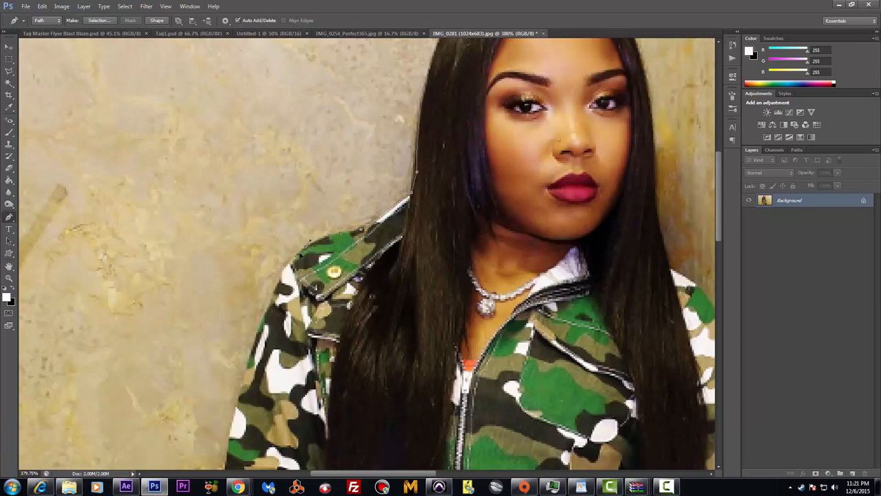
Continue the path along the outer edge of the jacket sleeve on the photo's left side and around its cuff
{"action": "left_click_drag", "start_coordinate": [303, 304], "coordinate": [420, 192]}
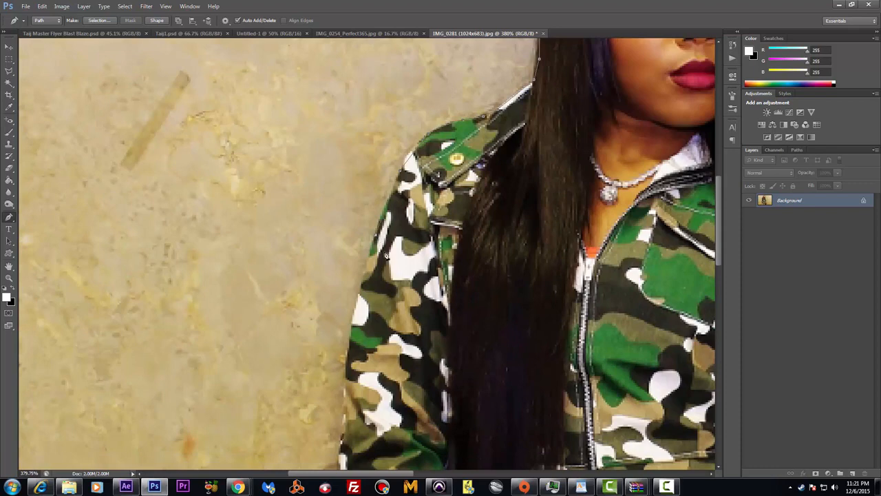
{"action": "scroll", "coordinate": [383, 255], "scroll_direction": "down", "scroll_amount": 3}
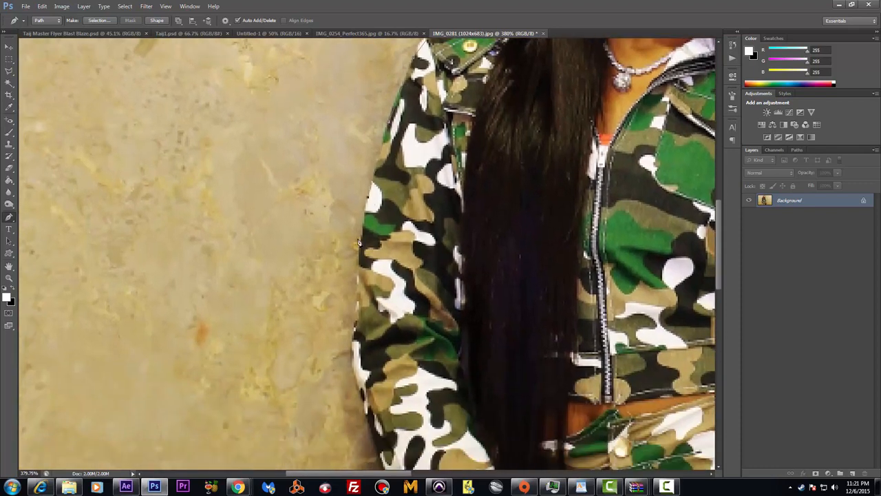
{"action": "scroll", "coordinate": [372, 275], "scroll_direction": "down", "scroll_amount": 2}
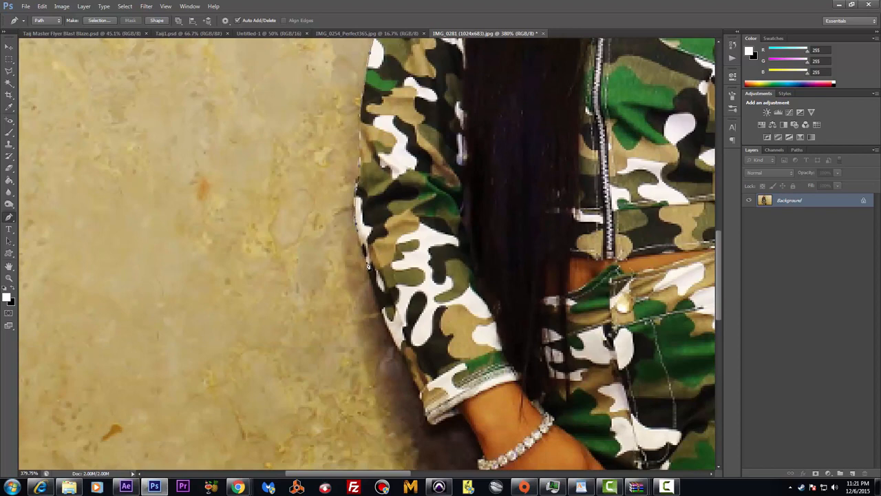
{"action": "left_click", "coordinate": [384, 314]}
{"action": "left_click", "coordinate": [411, 371]}
{"action": "left_click", "coordinate": [421, 397]}
{"action": "left_click", "coordinate": [464, 416]}
{"action": "scroll", "coordinate": [481, 391], "scroll_direction": "down", "scroll_amount": 5}
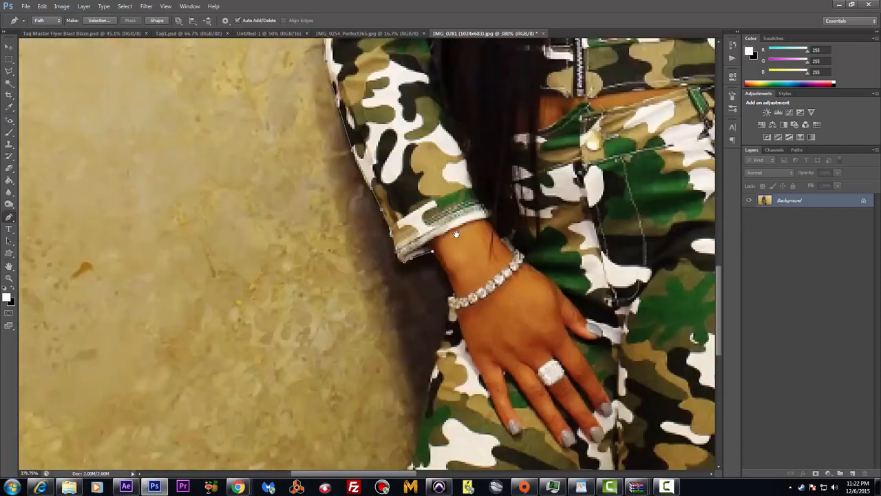
Continue the path from the braceleted wrist along the outer edge of the trouser leg to the photo's bottom edge
{"action": "left_click", "coordinate": [450, 261]}
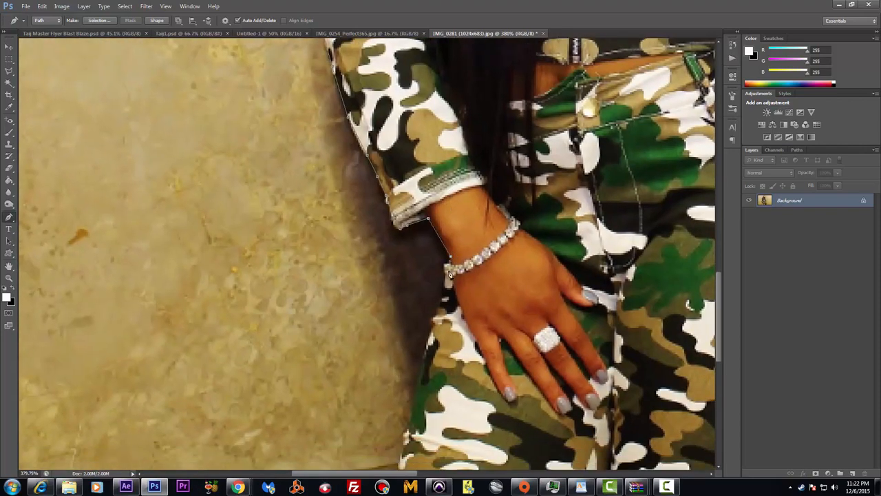
{"action": "scroll", "coordinate": [492, 315], "scroll_direction": "down", "scroll_amount": 3}
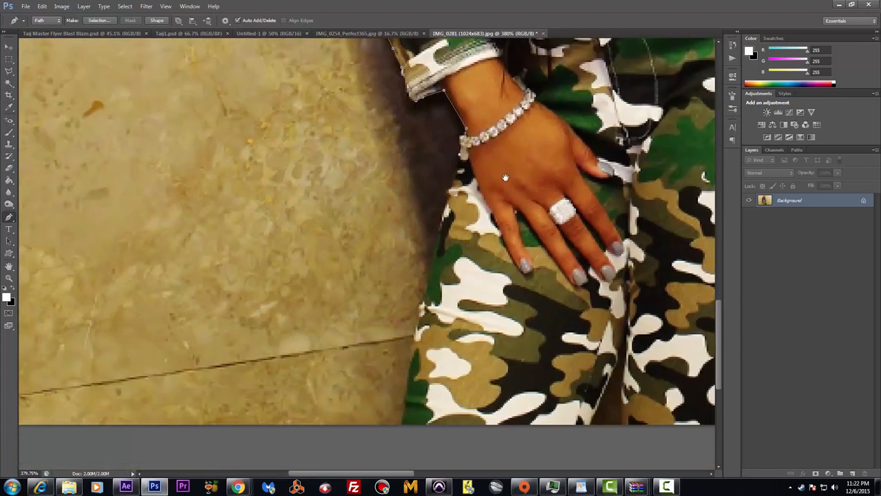
{"action": "left_click", "coordinate": [438, 244]}
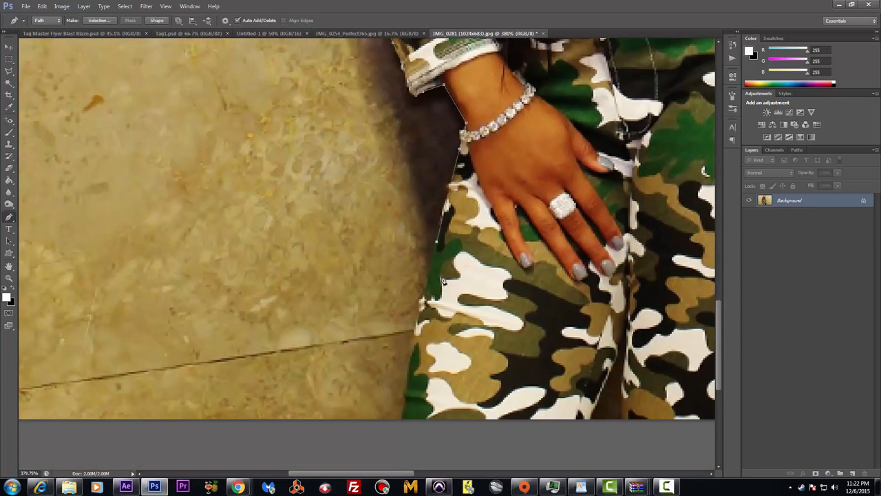
{"action": "left_click", "coordinate": [422, 302]}
{"action": "left_click", "coordinate": [410, 381]}
{"action": "left_click", "coordinate": [403, 422]}
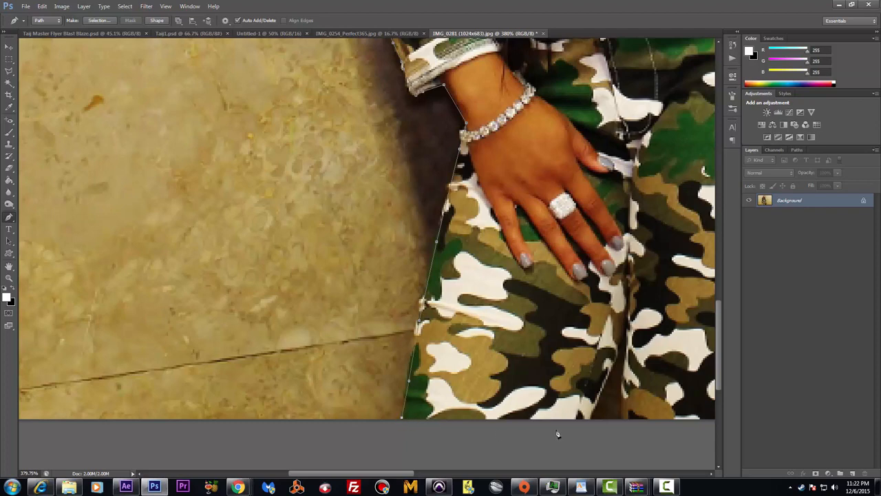
Trace the path along the photo's bottom edge, going around the gap between the legs to the far trouser leg
{"action": "left_click", "coordinate": [589, 422]}
{"action": "left_click", "coordinate": [625, 420]}
{"action": "left_click_drag", "start_coordinate": [651, 411], "coordinate": [436, 348]}
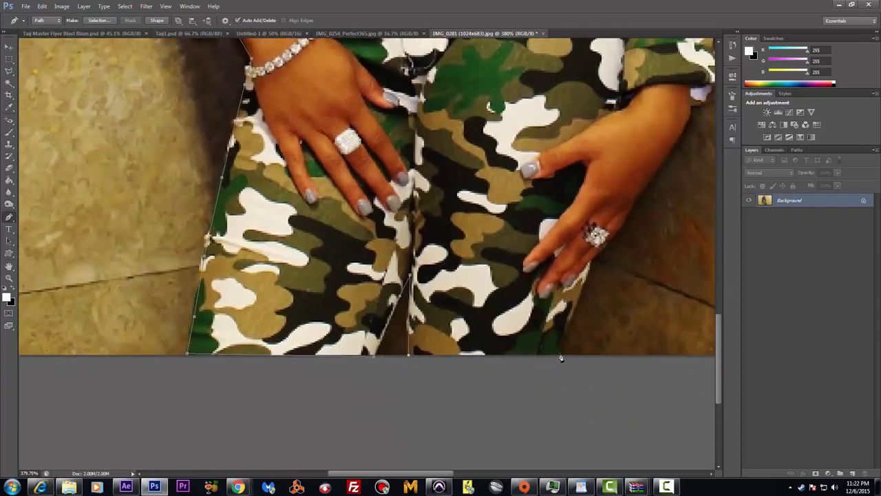
{"action": "left_click", "coordinate": [559, 355]}
Continue the path up the right trouser leg and around the outer edge of the ringed hand to the wrist
{"action": "left_click", "coordinate": [574, 313]}
{"action": "left_click", "coordinate": [619, 231]}
{"action": "left_click", "coordinate": [643, 195]}
{"action": "left_click_drag", "start_coordinate": [644, 195], "coordinate": [667, 162]}
{"action": "left_click", "coordinate": [680, 134]}
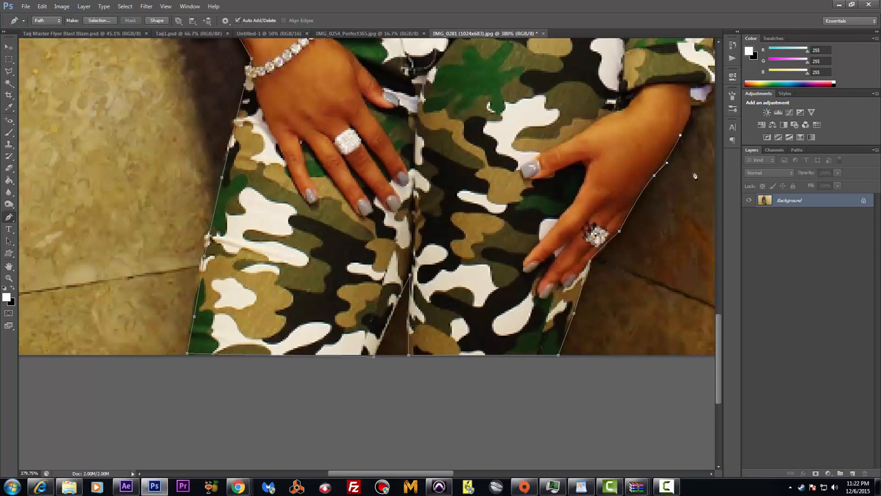
Trace the path around the right jacket cuff and up the outer edge of the sleeve
{"action": "left_click_drag", "start_coordinate": [695, 167], "coordinate": [562, 267]}
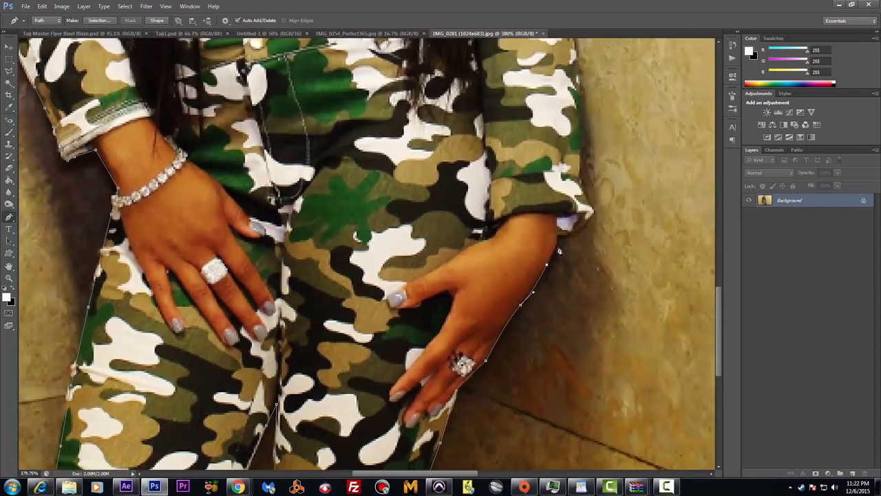
{"action": "left_click", "coordinate": [558, 246]}
{"action": "left_click", "coordinate": [577, 230]}
{"action": "left_click", "coordinate": [594, 212]}
{"action": "scroll", "coordinate": [571, 227], "scroll_direction": "up", "scroll_amount": 5}
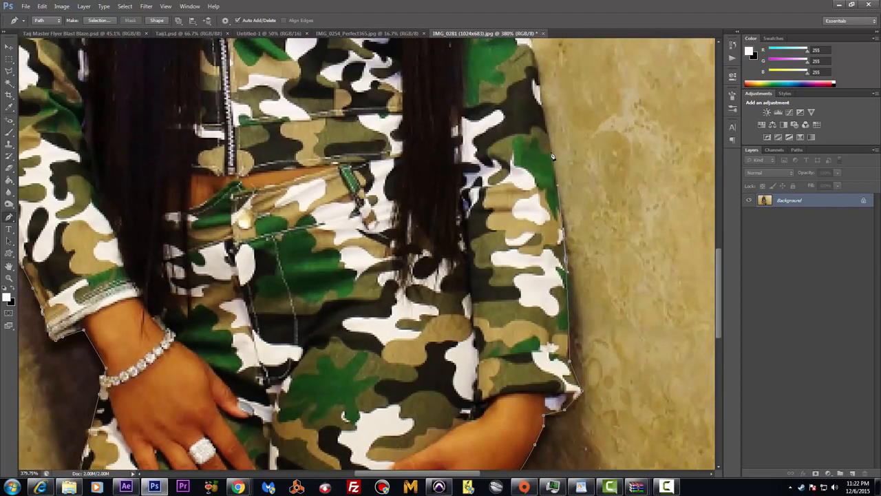
{"action": "scroll", "coordinate": [592, 134], "scroll_direction": "up", "scroll_amount": 5}
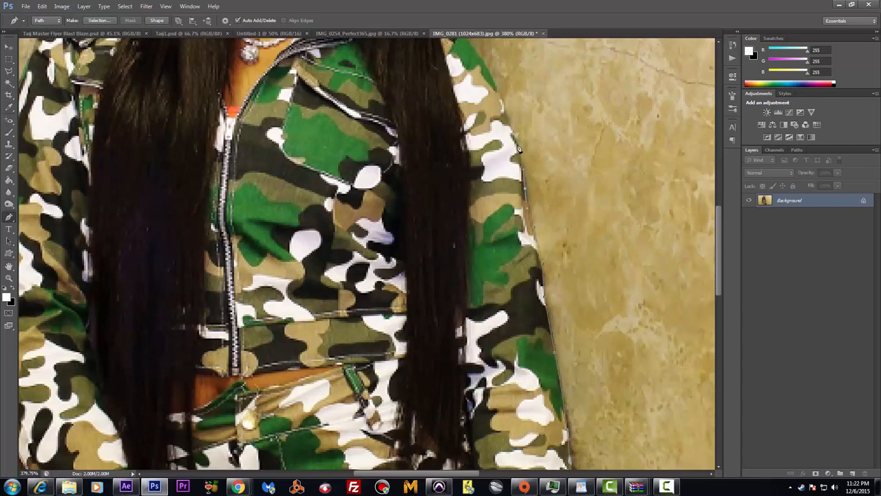
Continue the path over the right shoulder, up the edge of the hair and across the top of the head
{"action": "scroll", "coordinate": [537, 179], "scroll_direction": "up", "scroll_amount": 5}
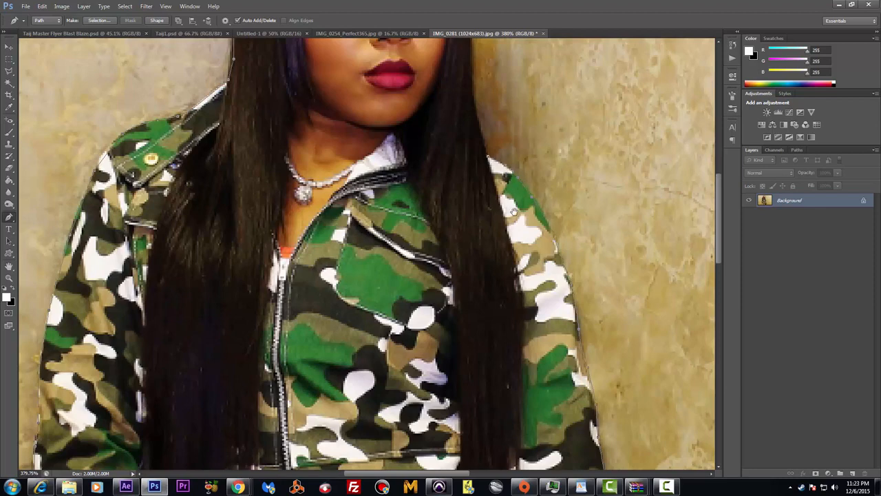
{"action": "scroll", "coordinate": [514, 212], "scroll_direction": "up", "scroll_amount": 5}
{"action": "left_click", "coordinate": [459, 263]}
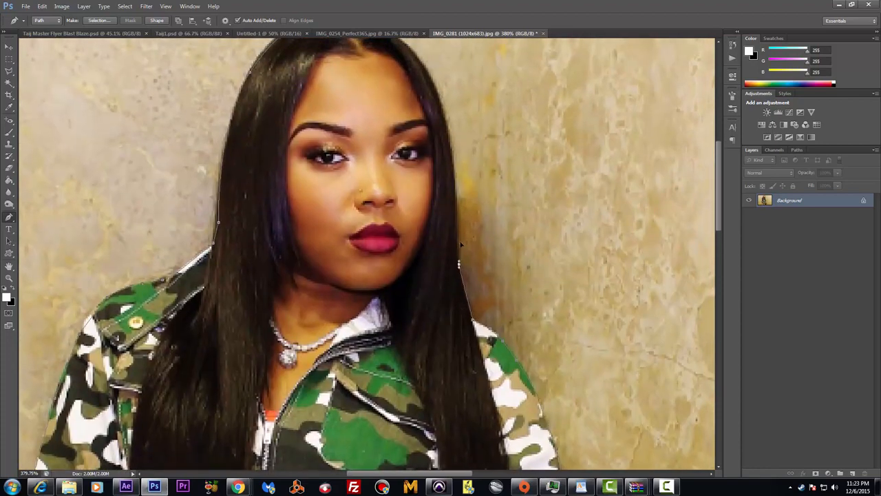
{"action": "left_click", "coordinate": [456, 221]}
{"action": "left_click_drag", "start_coordinate": [455, 180], "coordinate": [488, 264]}
{"action": "left_click", "coordinate": [468, 233]}
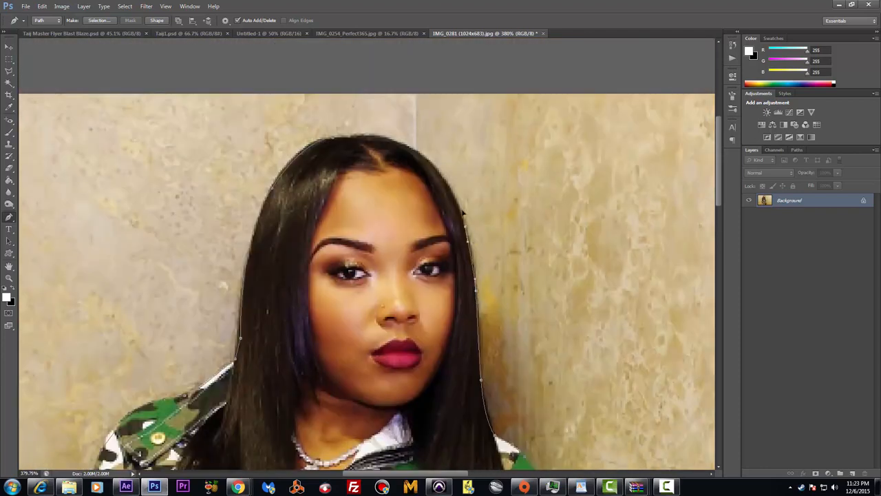
{"action": "left_click", "coordinate": [448, 183]}
{"action": "left_click", "coordinate": [345, 141]}
Convert the path around the artist into a new selection
{"action": "right_click", "coordinate": [315, 150]}
{"action": "left_click", "coordinate": [368, 204]}
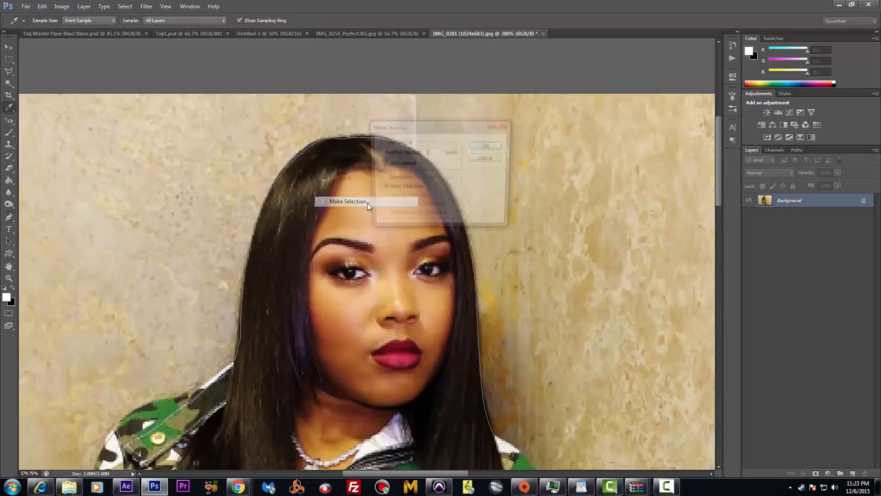
{"action": "left_click", "coordinate": [484, 146]}
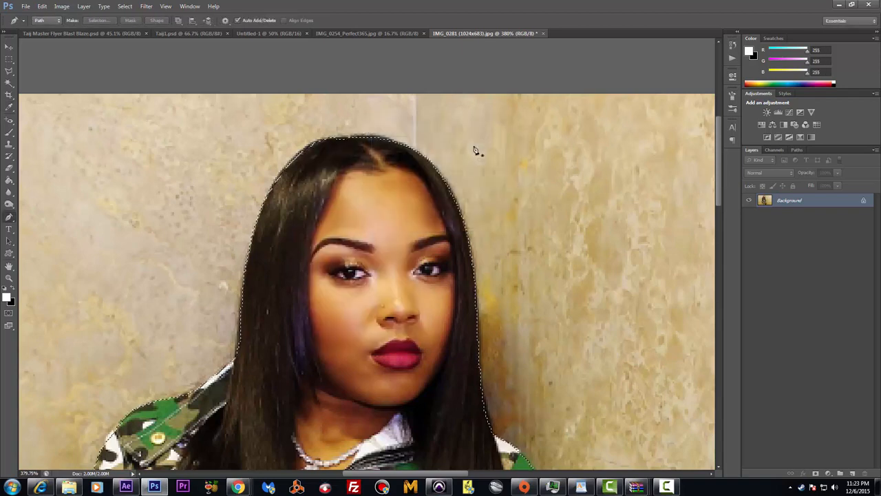
Cut the selected artist out of the Background and paste her onto a new layer
{"action": "left_click", "coordinate": [61, 7]}
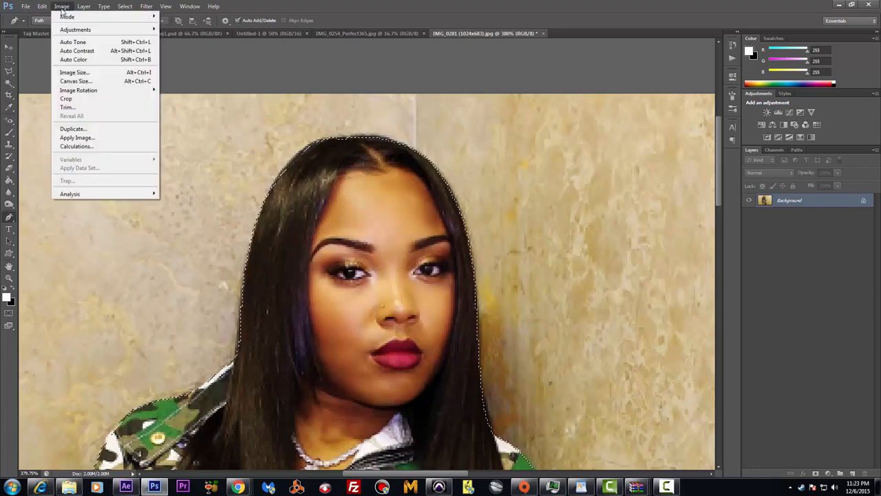
{"action": "mouse_move", "coordinate": [42, 6]}
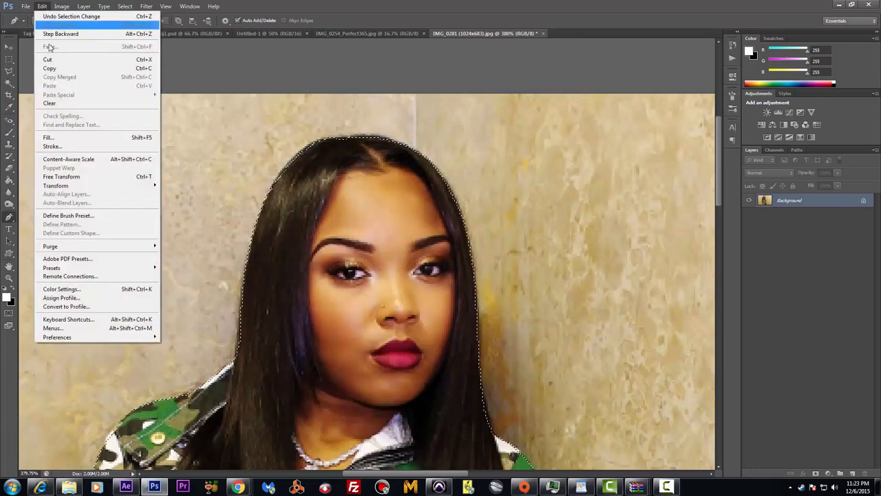
{"action": "left_click", "coordinate": [48, 60]}
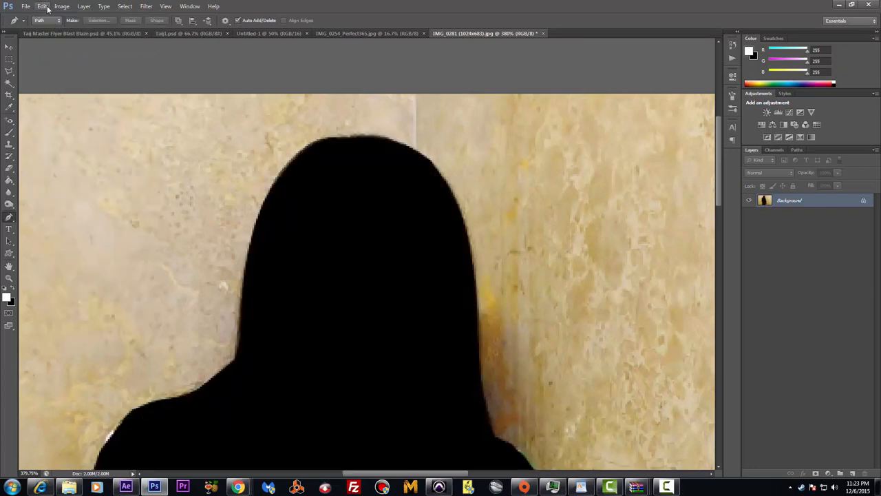
{"action": "left_click", "coordinate": [48, 7]}
{"action": "left_click", "coordinate": [65, 86]}
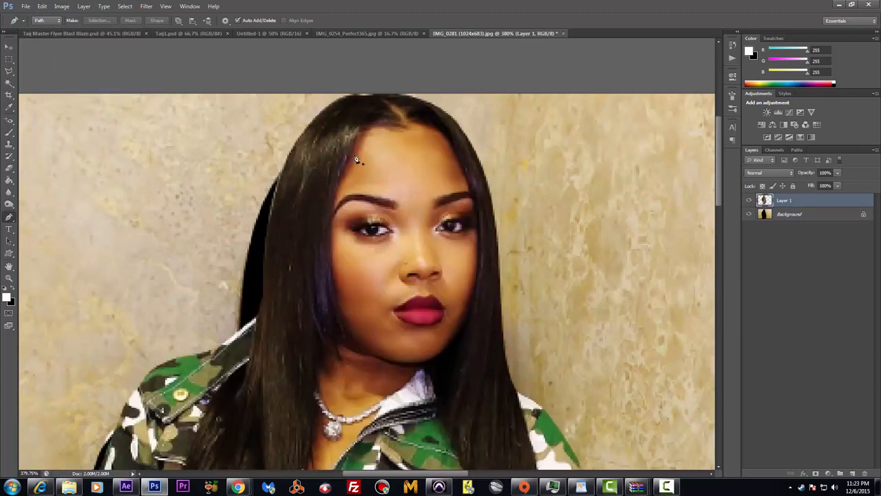
Delete the Background layer, leaving the cutout on transparency, and view the full figure
{"action": "left_click", "coordinate": [822, 219]}
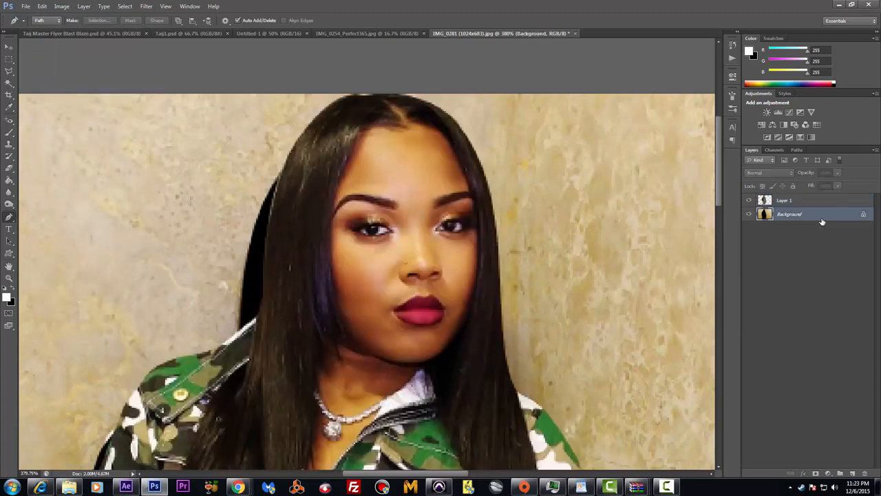
{"action": "key", "text": "Delete"}
{"action": "scroll", "coordinate": [435, 231], "scroll_direction": "down", "scroll_amount": 4}
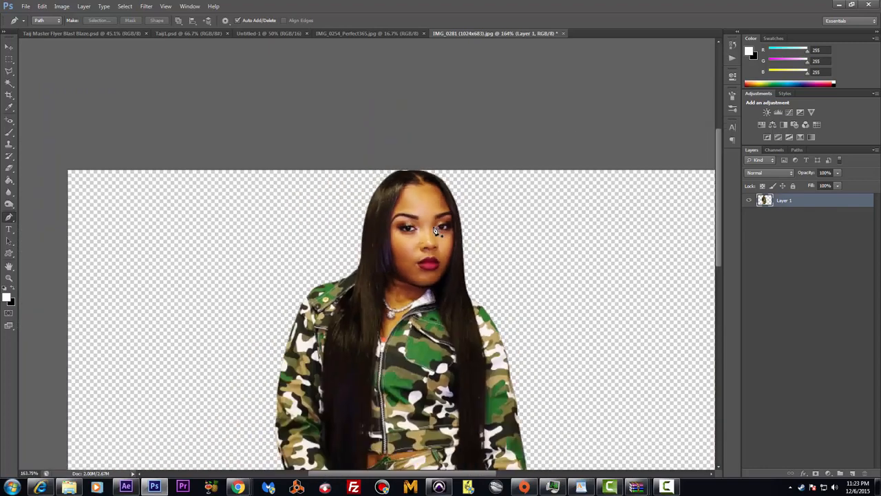
{"action": "scroll", "coordinate": [435, 231], "scroll_direction": "down", "scroll_amount": 2}
{"action": "scroll", "coordinate": [435, 231], "scroll_direction": "up", "scroll_amount": 1}
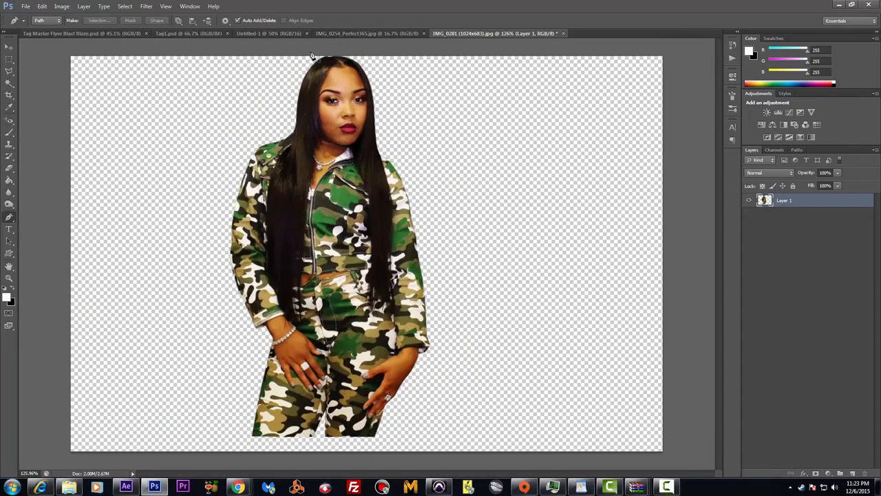
Float the IMG_0281 document in its own window and close the IMG_0254_Perfect365 photo
{"action": "left_click_drag", "start_coordinate": [491, 67], "coordinate": [520, 82]}
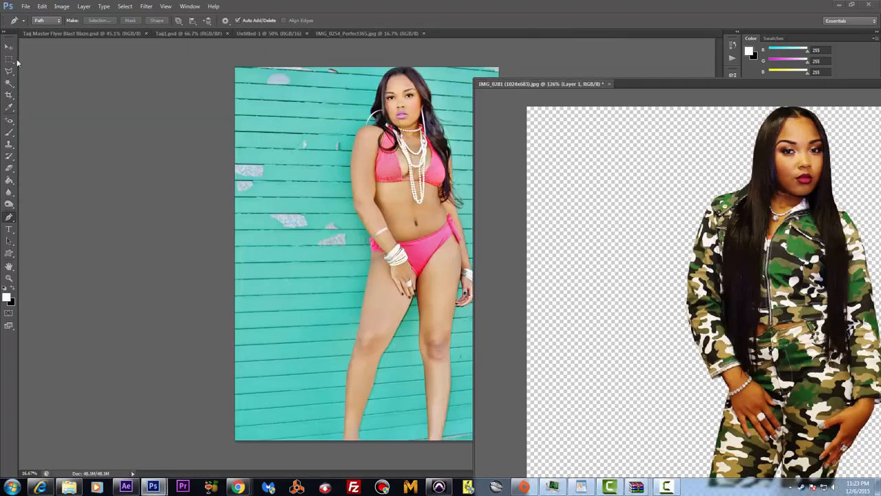
{"action": "left_click", "coordinate": [367, 32]}
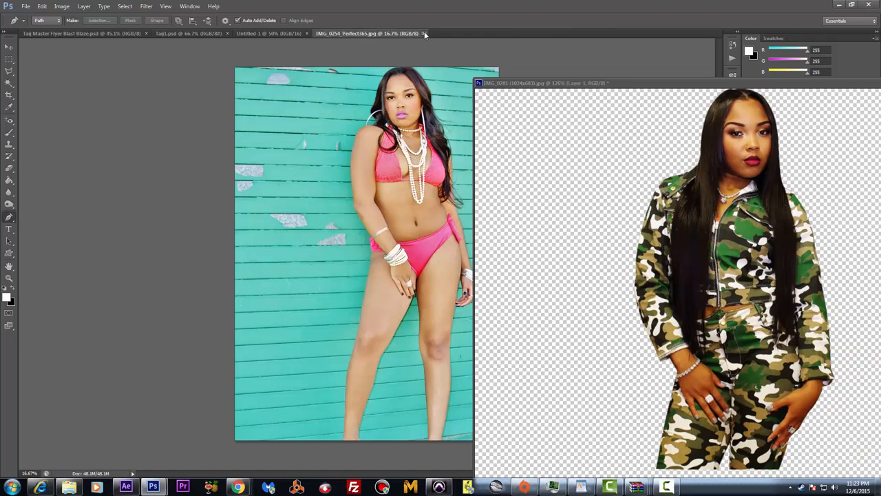
{"action": "left_click", "coordinate": [424, 33]}
Copy the artist cutout from IMG_0281 into the upper part of the blank Untitled-1 document with the Move tool
{"action": "left_click", "coordinate": [9, 47]}
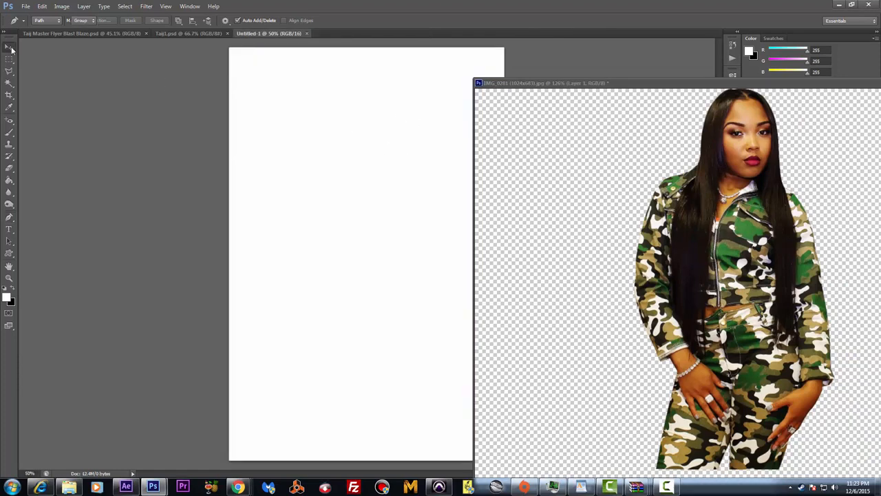
{"action": "left_click", "coordinate": [696, 240]}
{"action": "left_click_drag", "start_coordinate": [697, 241], "coordinate": [348, 169]}
{"action": "key", "text": "Return"}
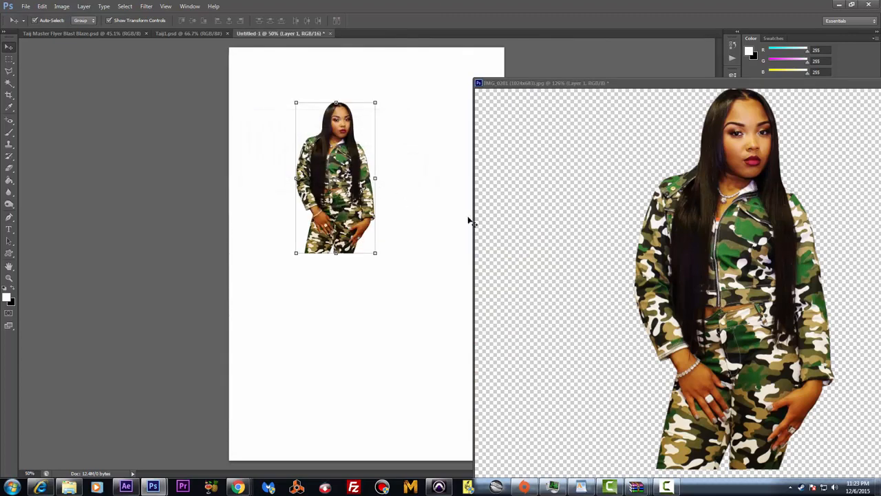
Close the IMG_0281 document without saving and scale the artist cutout in Untitled-1 proportionally to about 212%
{"action": "key", "text": "ctrl+w"}
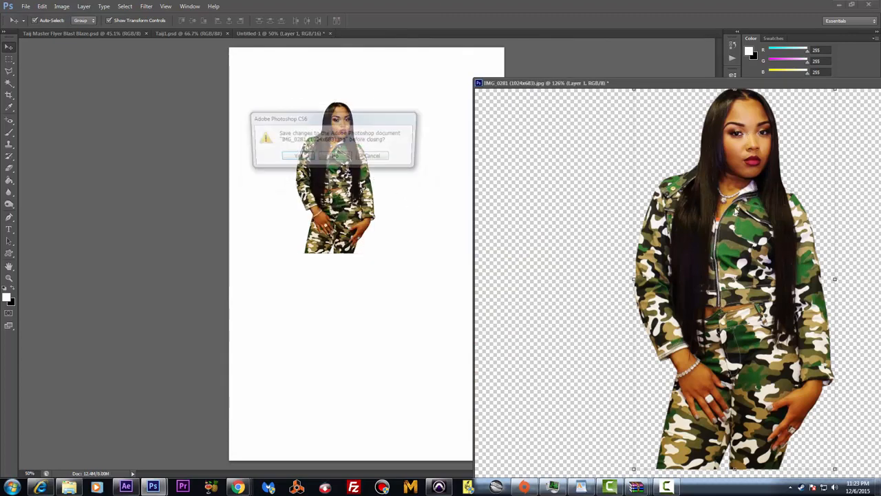
{"action": "left_click", "coordinate": [342, 158]}
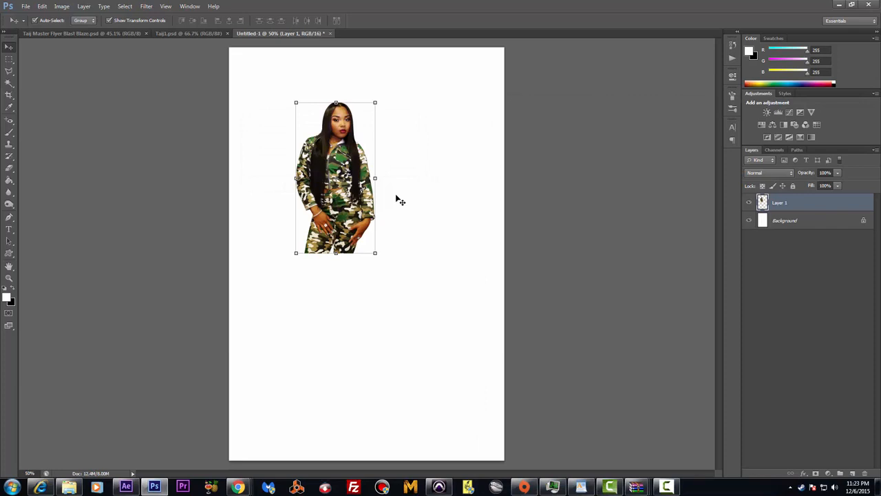
{"action": "left_click", "coordinate": [376, 252]}
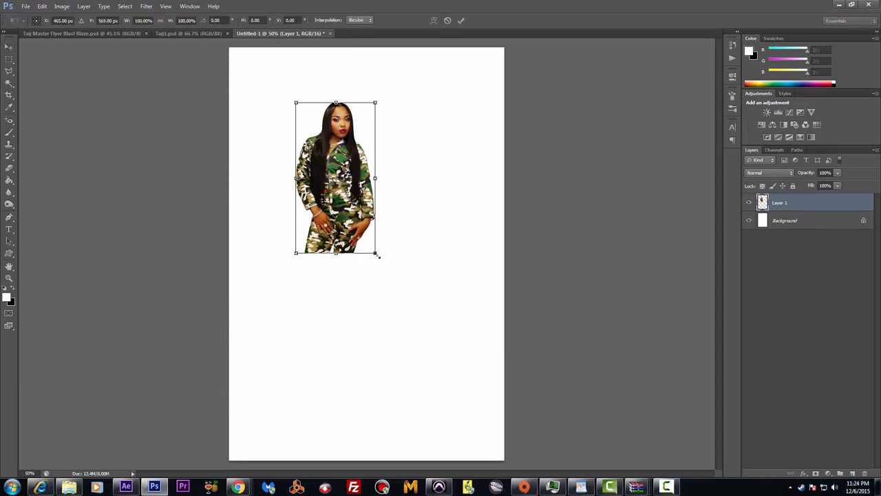
{"action": "left_click_drag", "start_coordinate": [377, 255], "coordinate": [424, 447]}
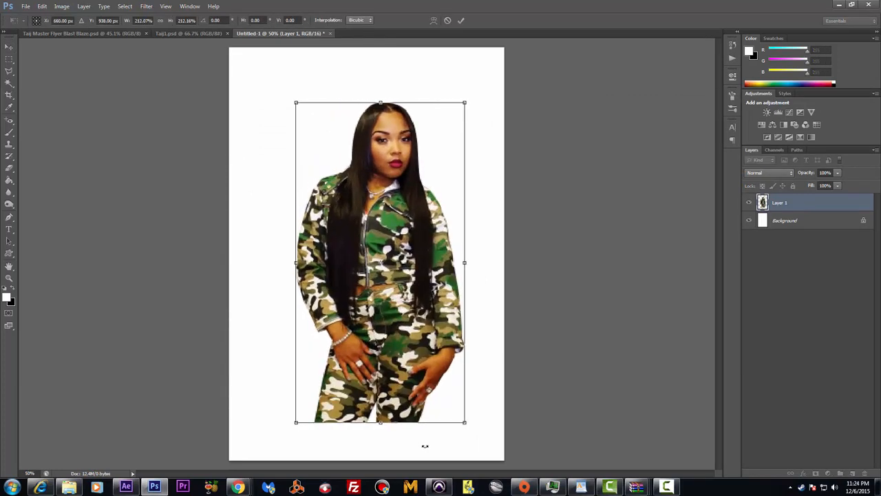
{"action": "key", "text": "Return"}
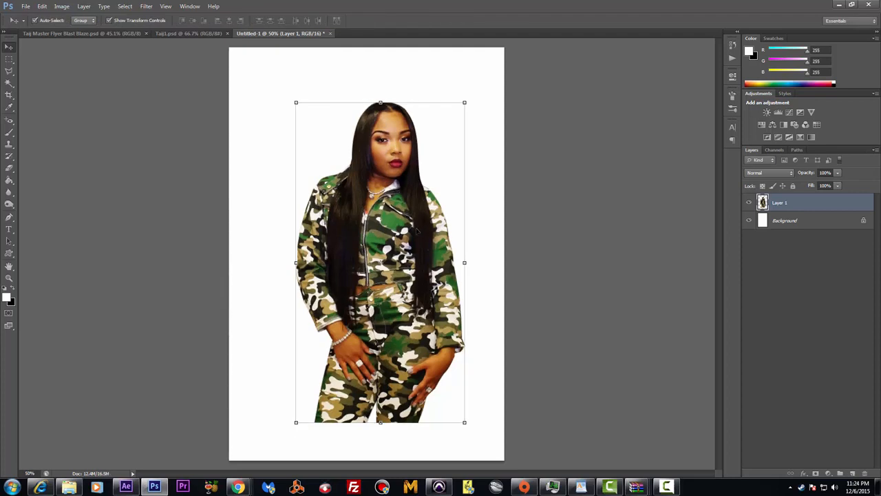
Shrink the artist cutout proportionally to about 90% and reposition it near the middle of the page
{"action": "left_click_drag", "start_coordinate": [419, 231], "coordinate": [408, 212]}
{"action": "left_click_drag", "start_coordinate": [456, 404], "coordinate": [427, 361]}
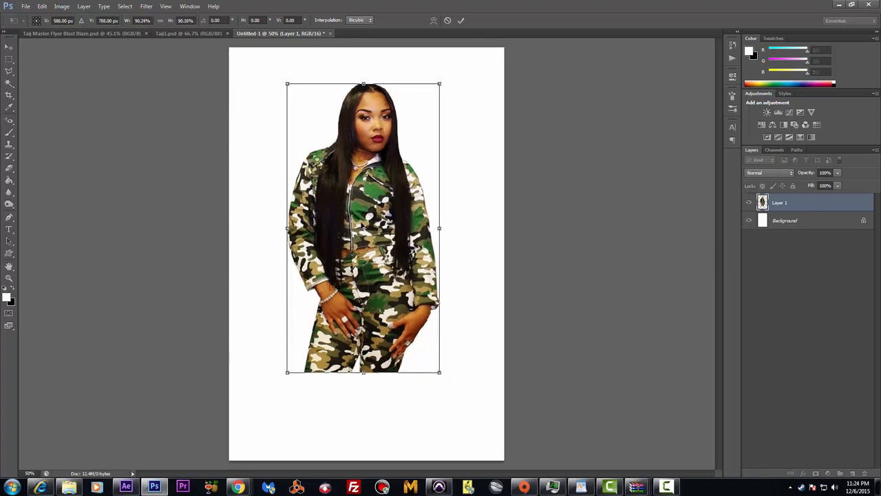
{"action": "key", "text": "Return"}
{"action": "left_click_drag", "start_coordinate": [409, 152], "coordinate": [415, 164]}
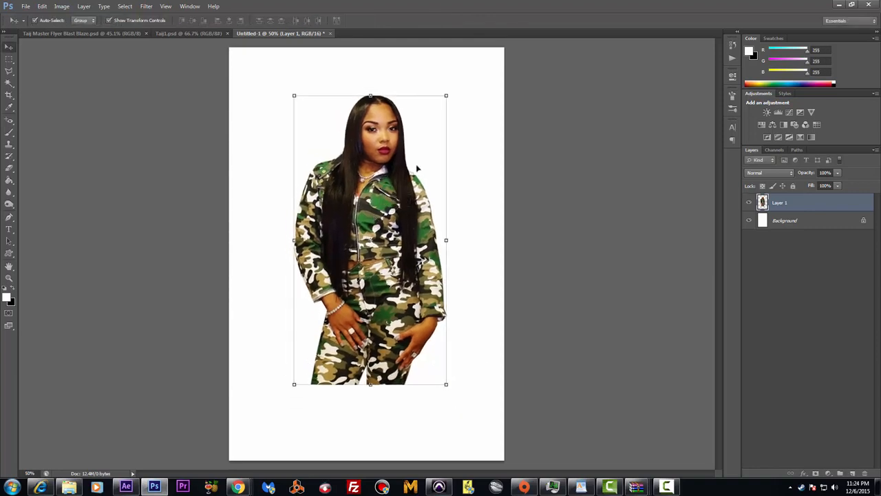
{"action": "scroll", "coordinate": [404, 157], "scroll_direction": "up", "scroll_amount": 5}
{"action": "scroll", "coordinate": [403, 154], "scroll_direction": "down", "scroll_amount": 5}
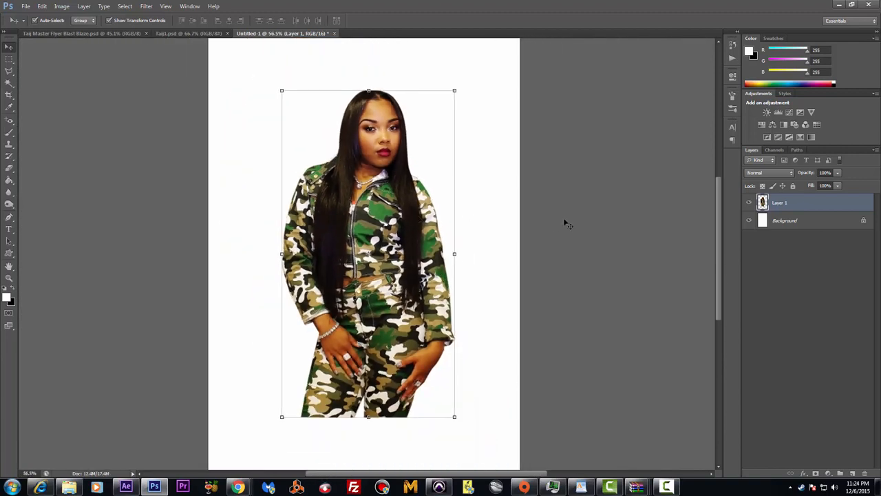
{"action": "scroll", "coordinate": [563, 218], "scroll_direction": "down", "scroll_amount": 1}
{"action": "left_click_drag", "start_coordinate": [566, 221], "coordinate": [406, 184]}
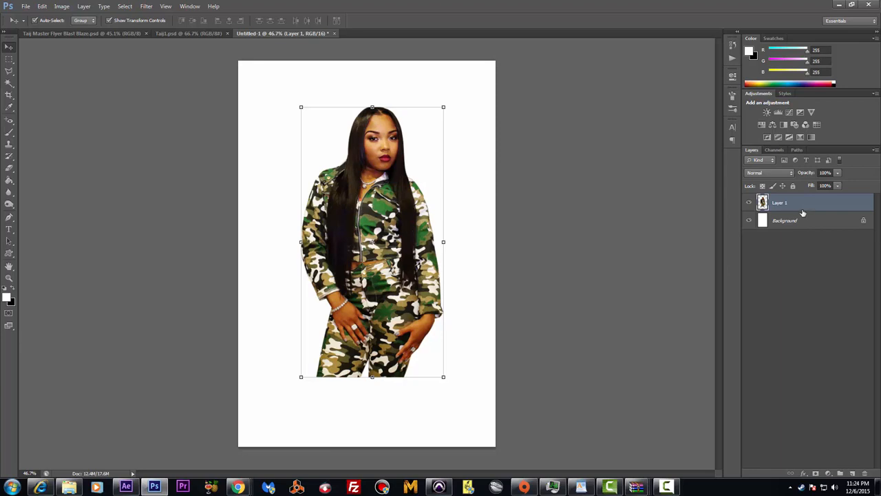
Duplicate Layer 1, which holds the artist cutout
{"action": "scroll", "coordinate": [396, 146], "scroll_direction": "up", "scroll_amount": 5}
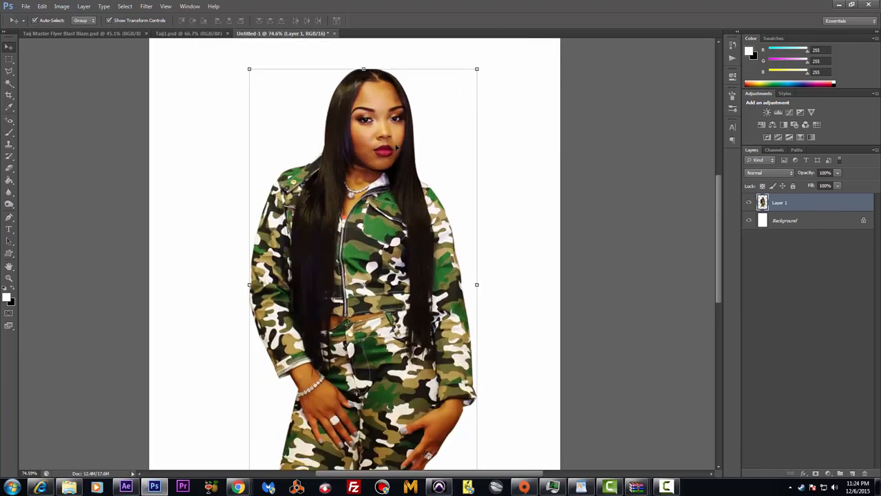
{"action": "scroll", "coordinate": [397, 146], "scroll_direction": "up", "scroll_amount": 1}
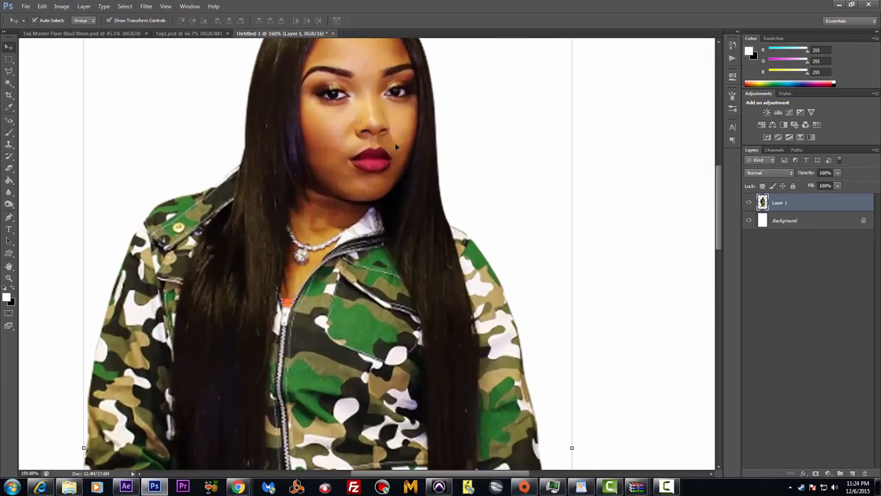
{"action": "scroll", "coordinate": [396, 146], "scroll_direction": "down", "scroll_amount": 2}
{"action": "scroll", "coordinate": [397, 145], "scroll_direction": "down", "scroll_amount": 1}
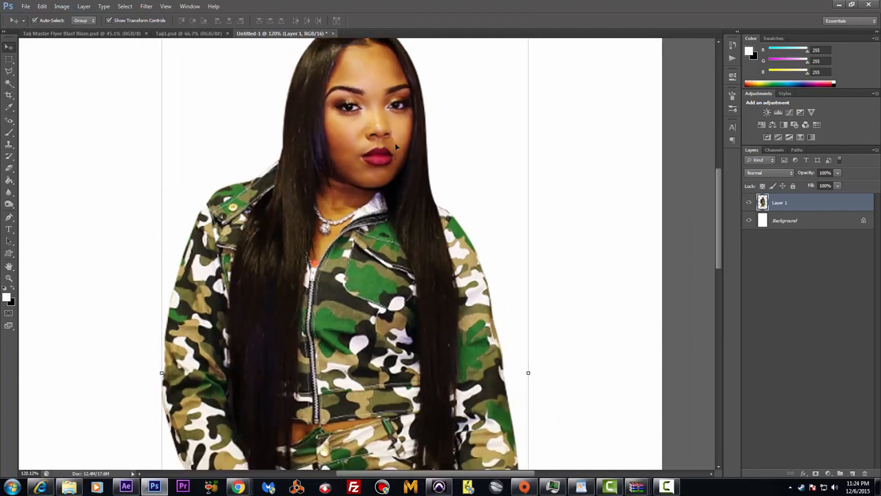
{"action": "scroll", "coordinate": [397, 146], "scroll_direction": "down", "scroll_amount": 1}
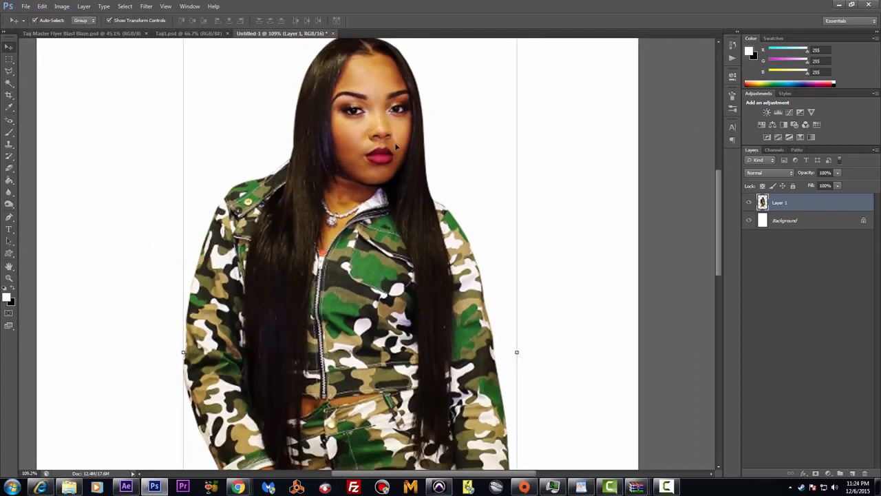
{"action": "left_click", "coordinate": [62, 6]}
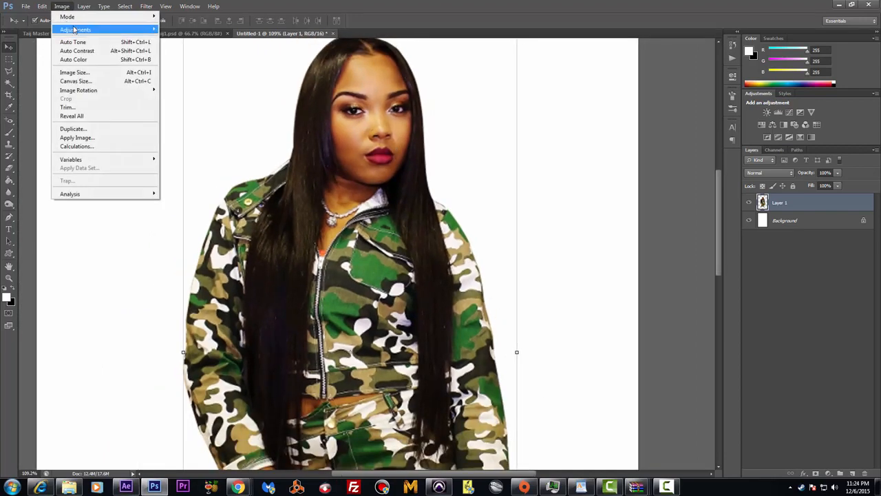
{"action": "left_click", "coordinate": [480, 20]}
{"action": "left_click_drag", "start_coordinate": [802, 205], "coordinate": [852, 474]}
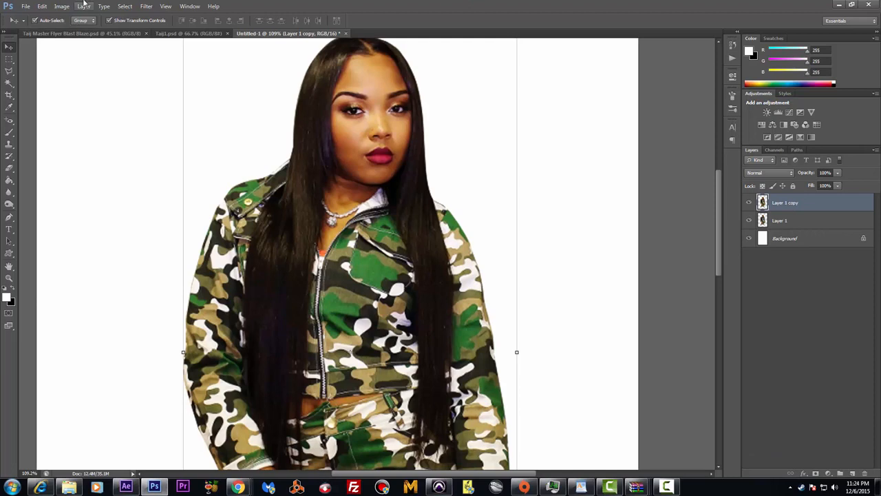
Apply Levels to Layer 1 copy with the midtone input at 0.85 and the white input at 235
{"action": "left_click", "coordinate": [62, 6]}
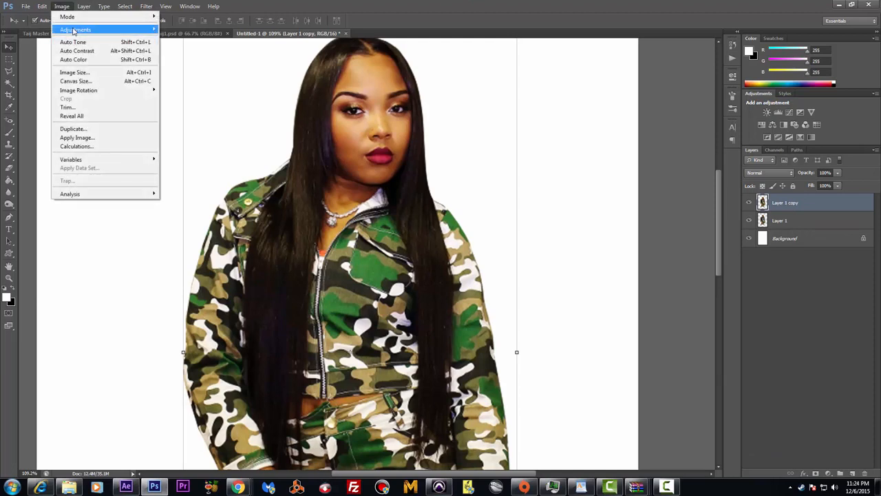
{"action": "mouse_move", "coordinate": [104, 29]}
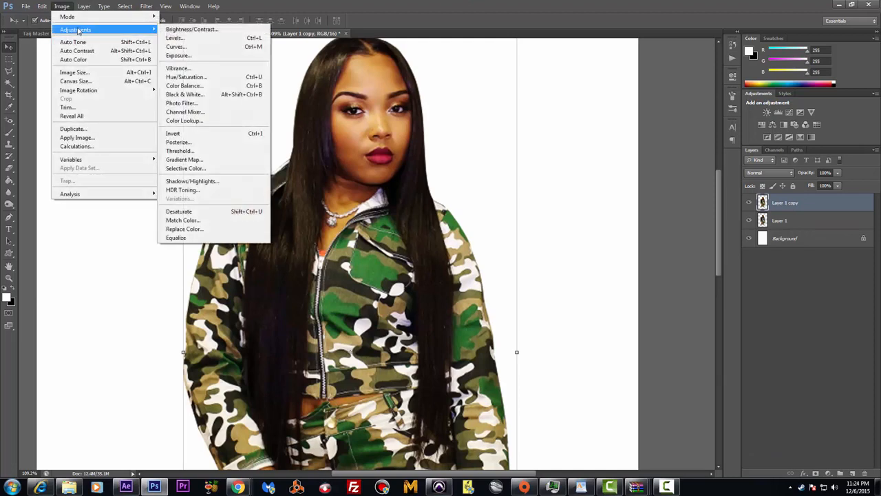
{"action": "left_click", "coordinate": [216, 39]}
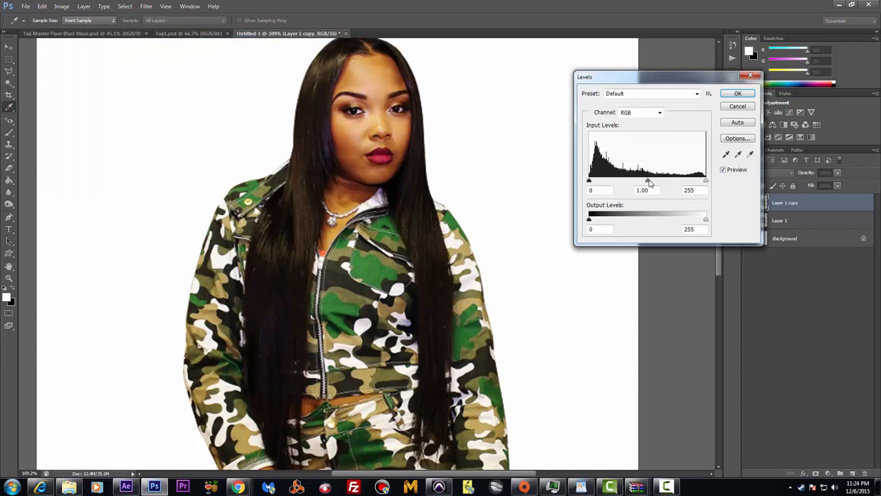
{"action": "left_click_drag", "start_coordinate": [649, 183], "coordinate": [697, 183]}
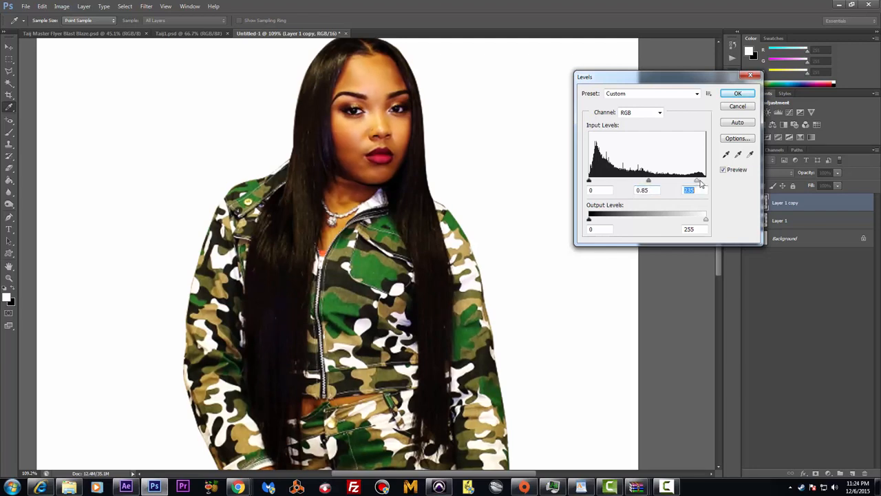
{"action": "left_click", "coordinate": [731, 95]}
{"action": "key", "text": "v"}
Delete the original Layer 1 beneath the adjusted copy
{"action": "scroll", "coordinate": [506, 178], "scroll_direction": "down", "scroll_amount": 5}
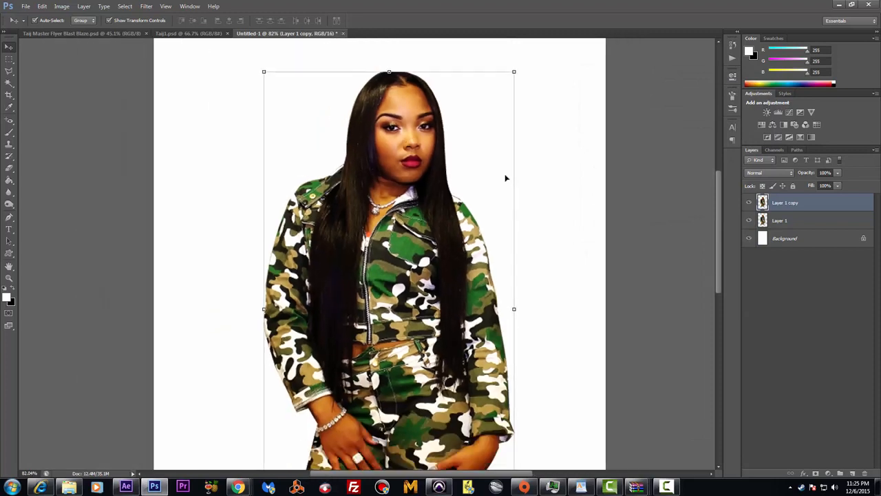
{"action": "scroll", "coordinate": [559, 222], "scroll_direction": "up", "scroll_amount": 2}
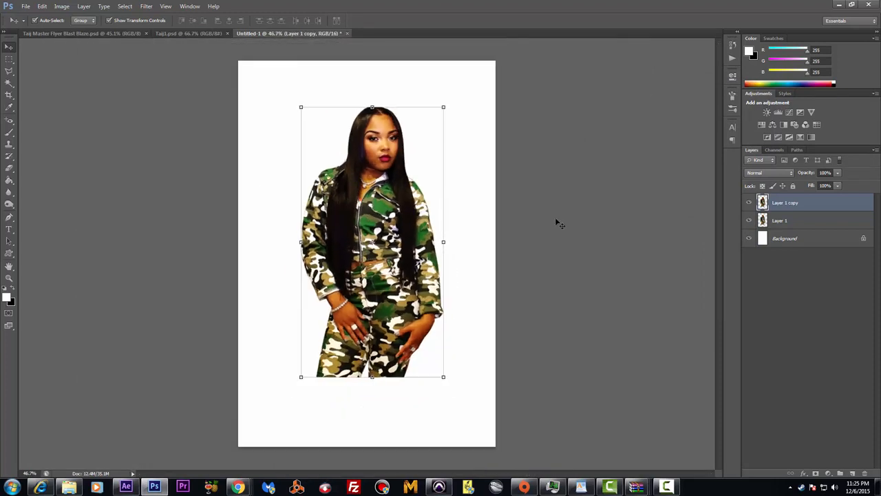
{"action": "left_click", "coordinate": [813, 221]}
{"action": "key", "text": "Delete"}
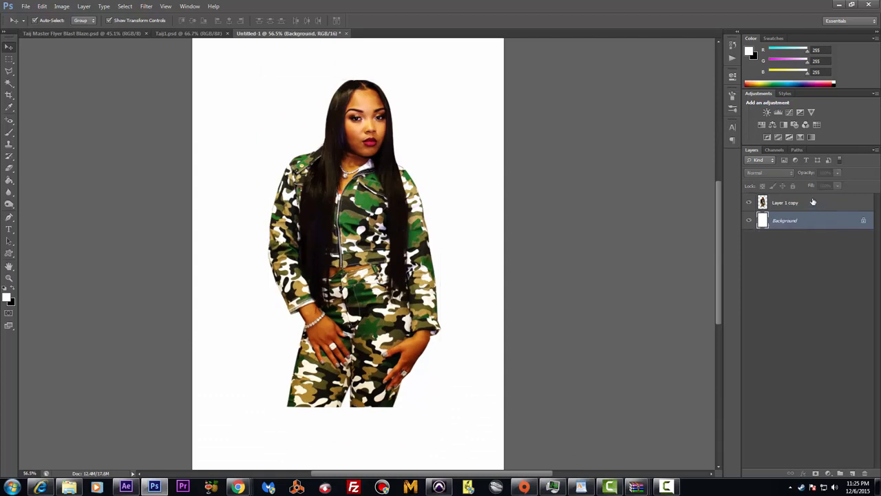
Try merging Layer 1 copy down into the Background, and undo the merge
{"action": "left_click", "coordinate": [813, 202]}
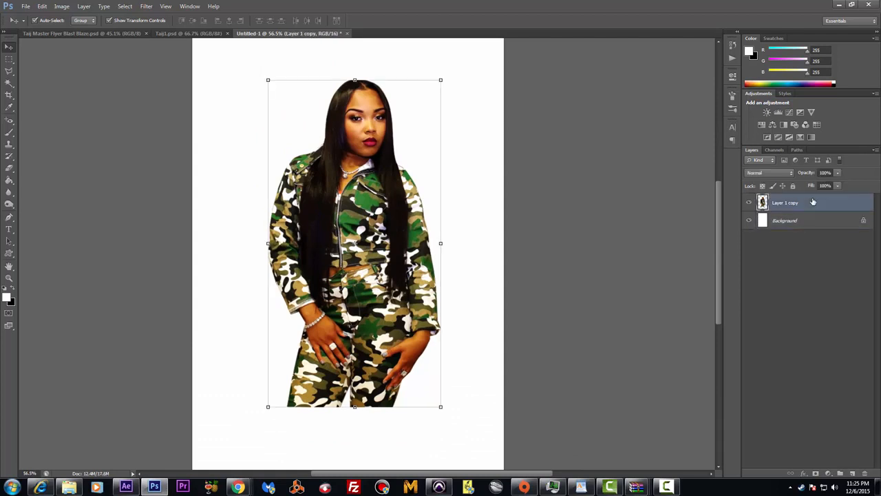
{"action": "key", "text": "ctrl+e"}
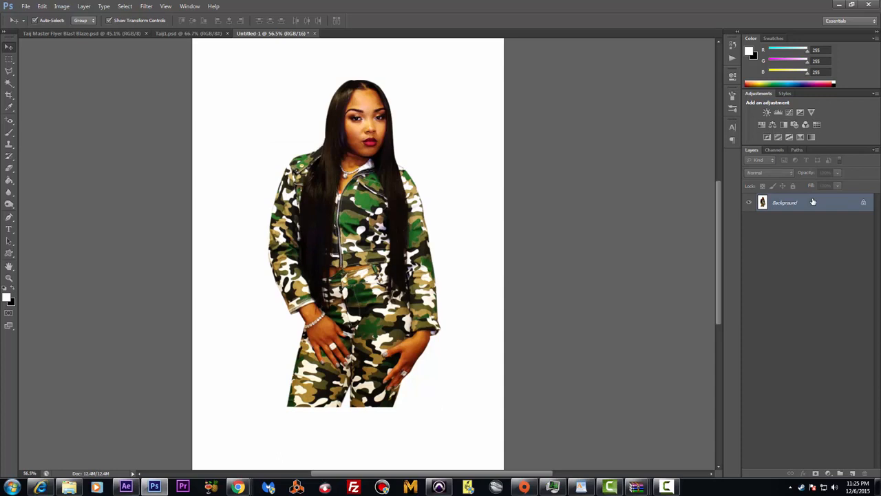
{"action": "left_click", "coordinate": [42, 6]}
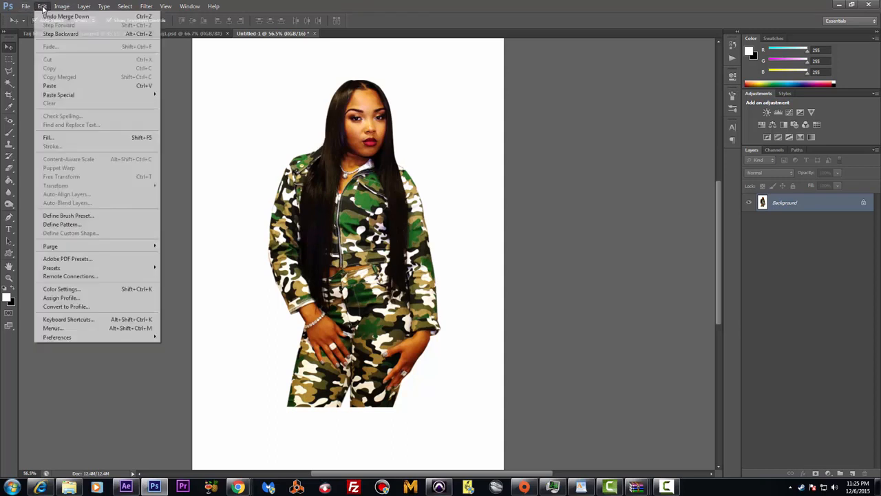
{"action": "left_click", "coordinate": [50, 36]}
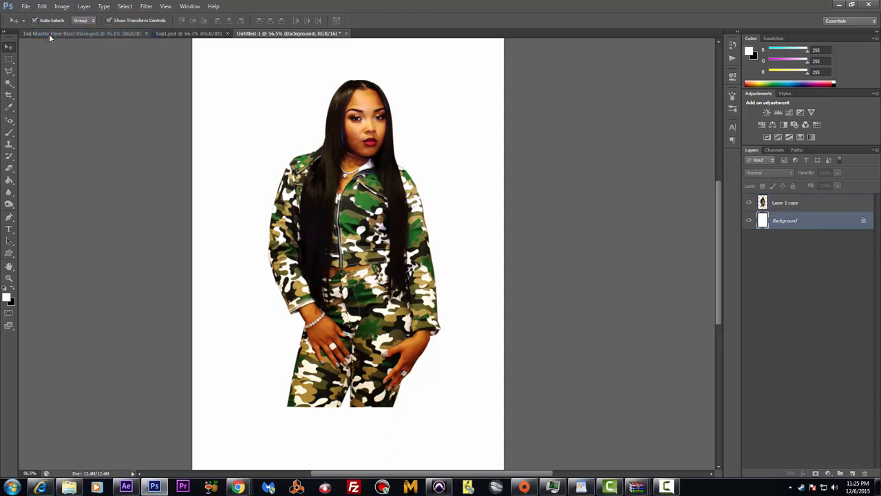
Load the artist's outline from Layer 1 copy as a selection and add a new layer above it
{"action": "left_click", "coordinate": [763, 202]}
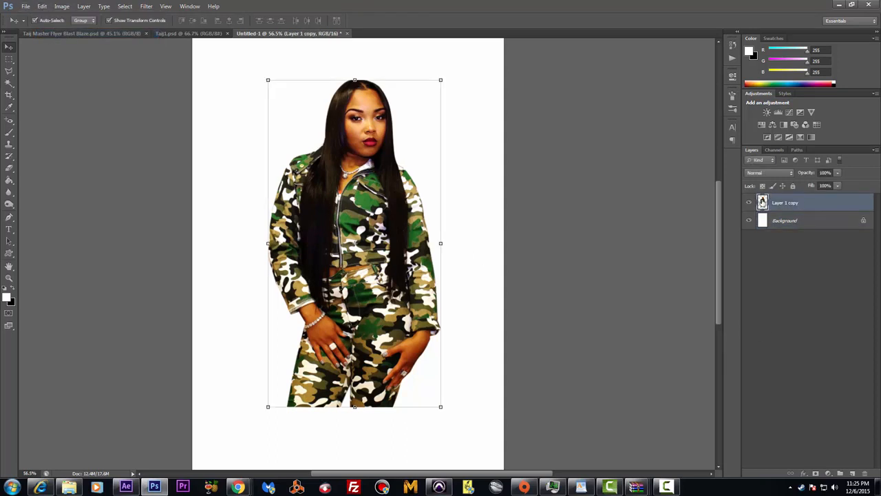
{"action": "left_click", "coordinate": [762, 201], "text": "ctrl"}
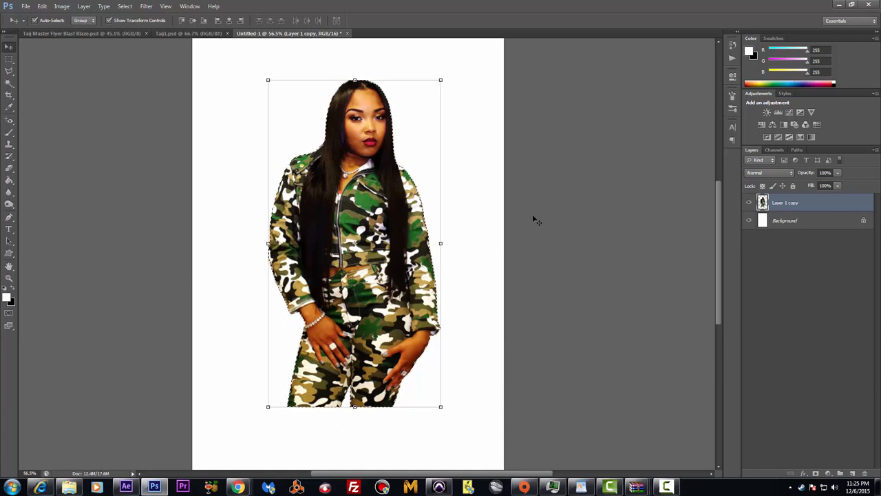
{"action": "left_click", "coordinate": [852, 473]}
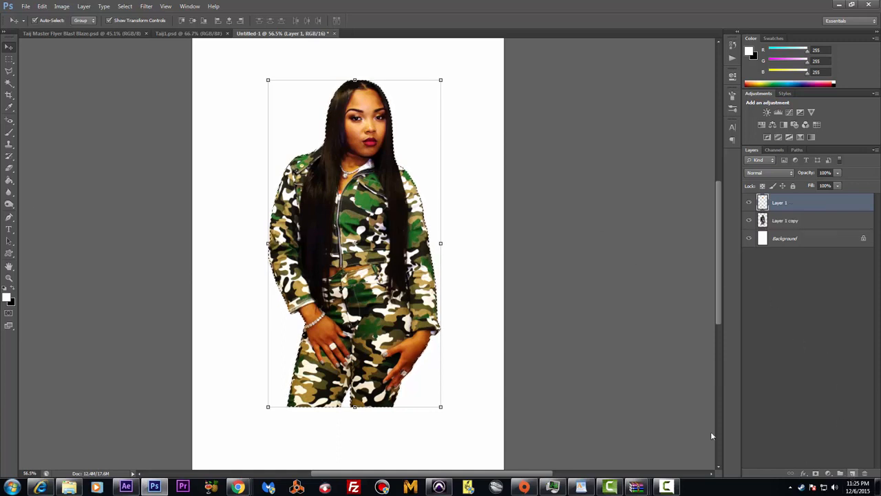
Set the foreground color to black (000000) and fill the artist-shaped selection on the new layer with the Paint Bucket
{"action": "left_click", "coordinate": [9, 180]}
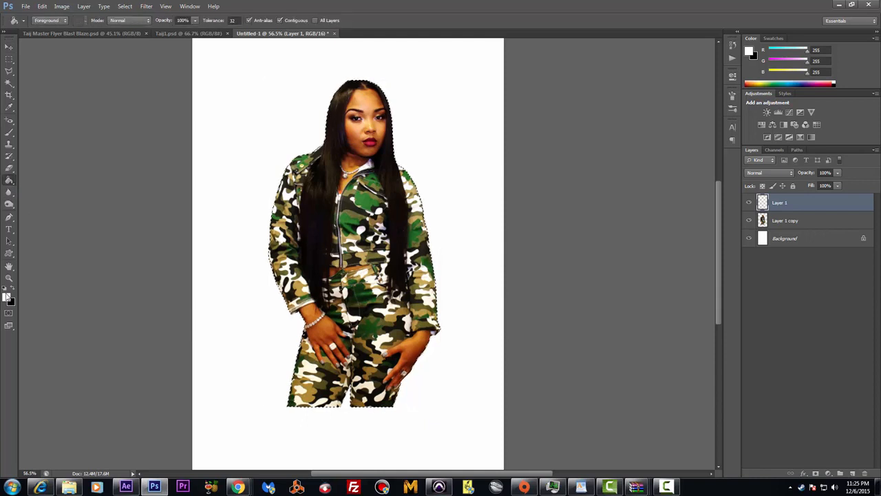
{"action": "left_click", "coordinate": [6, 297]}
{"action": "left_click", "coordinate": [626, 239]}
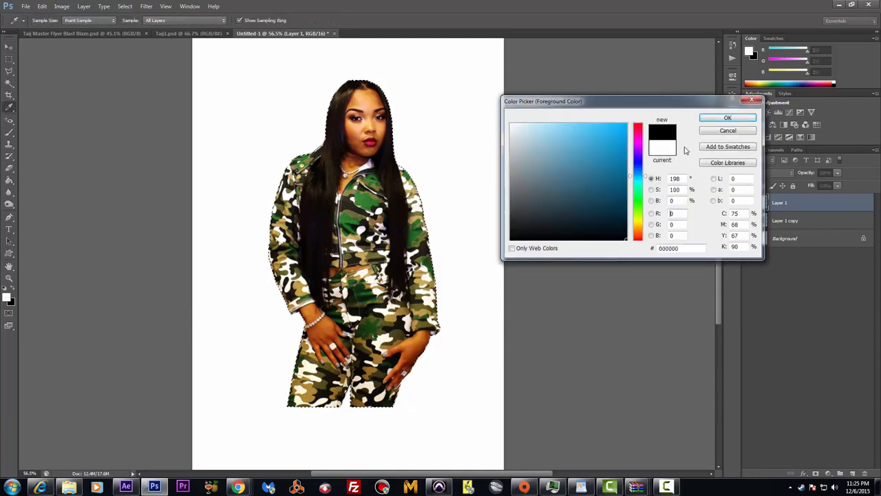
{"action": "left_click", "coordinate": [724, 118]}
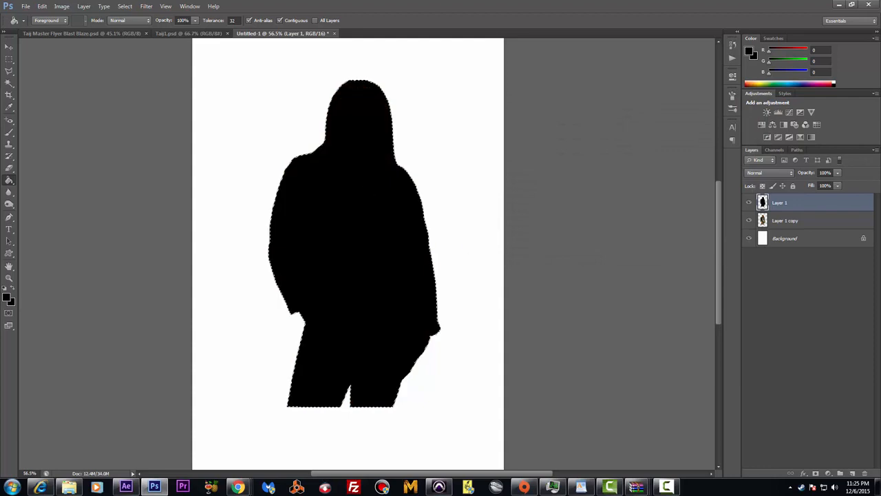
Toggle the black silhouette layer's visibility to compare, leave it hidden, and select Layer 1 copy
{"action": "left_click", "coordinate": [749, 202]}
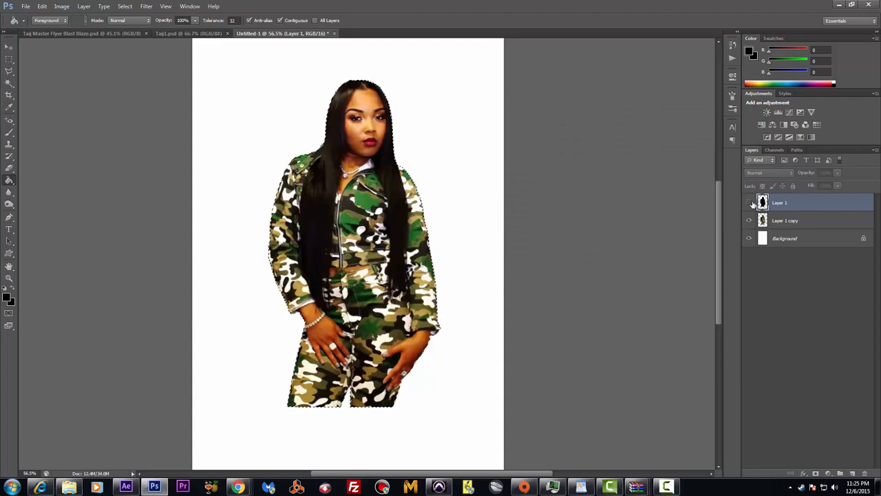
{"action": "left_click", "coordinate": [749, 202]}
{"action": "left_click", "coordinate": [749, 203]}
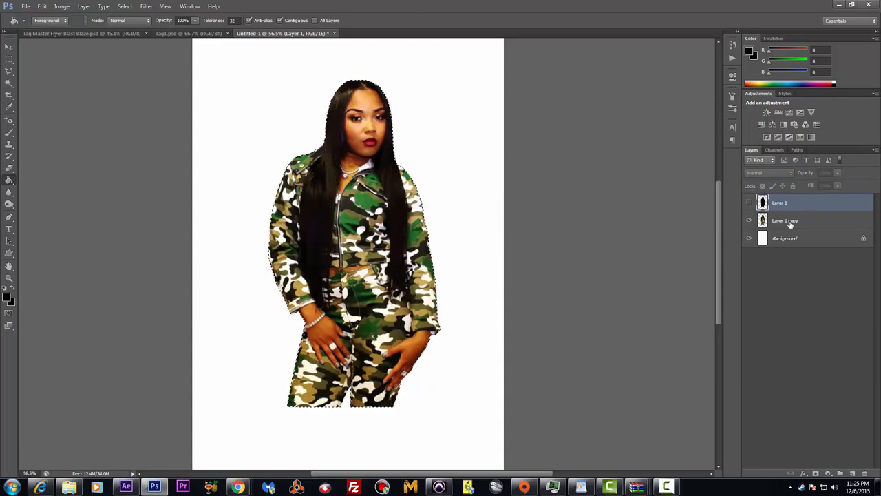
{"action": "left_click", "coordinate": [790, 222]}
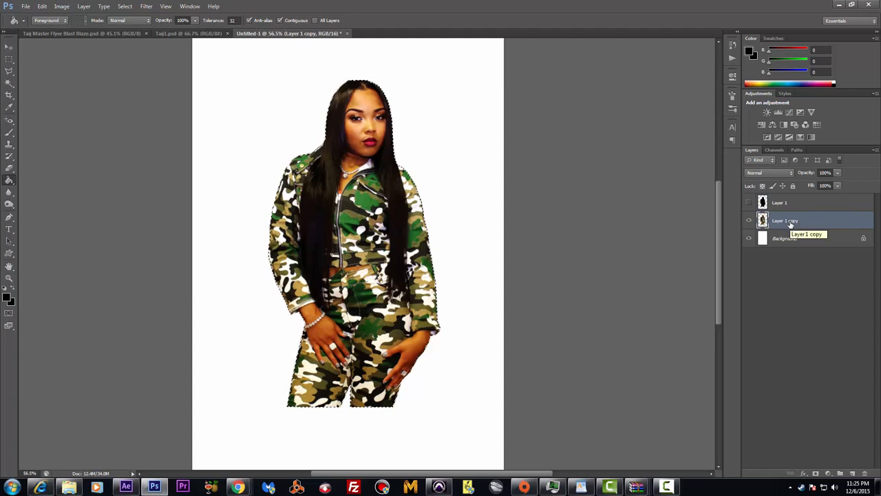
Merge Layer 1 copy down into the Background and clear the artist-shaped selection
{"action": "key", "text": "ctrl+e"}
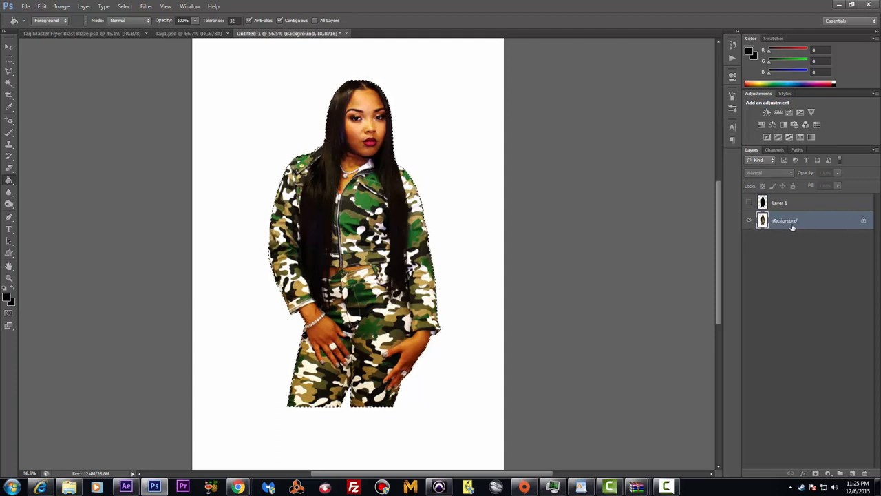
{"action": "left_click", "coordinate": [124, 6]}
{"action": "left_click", "coordinate": [128, 27]}
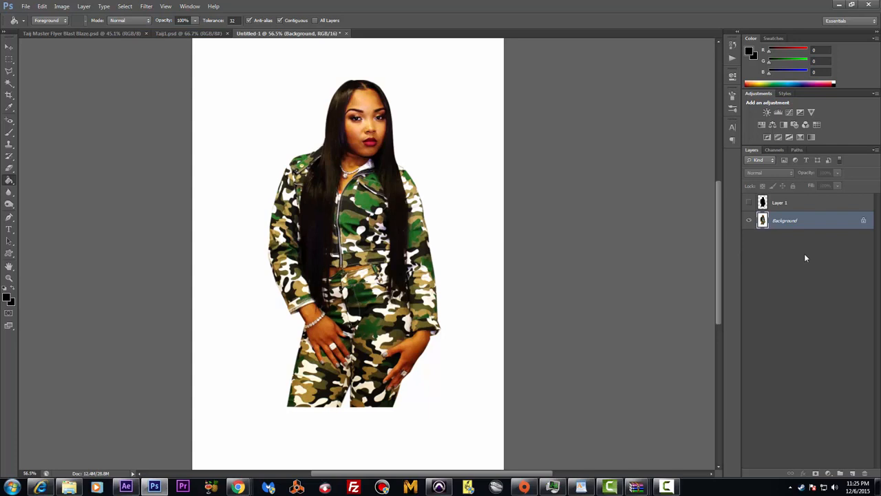
Show the black silhouette layer and rename it brush
{"action": "left_click", "coordinate": [749, 202]}
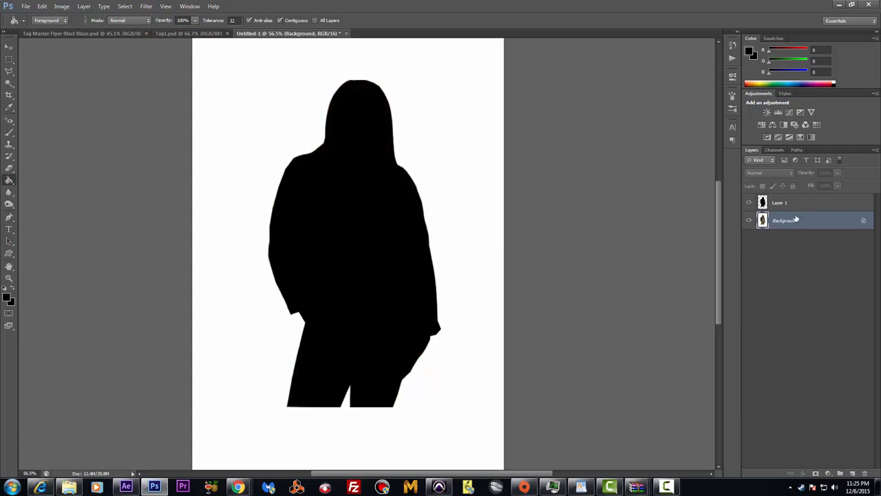
{"action": "double_click", "coordinate": [787, 203]}
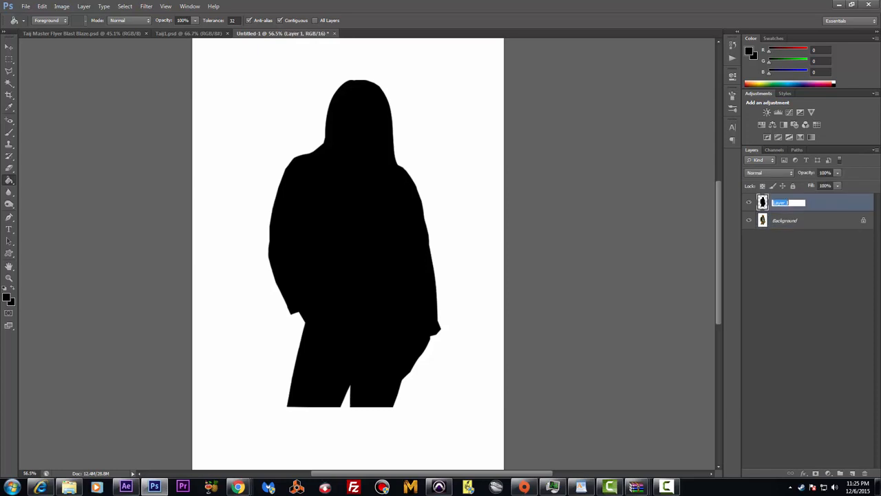
{"action": "type", "text": "brush"}
{"action": "key", "text": "Return"}
Set the foreground color to white (RGB 255, 255, 255)
{"action": "left_click", "coordinate": [7, 296]}
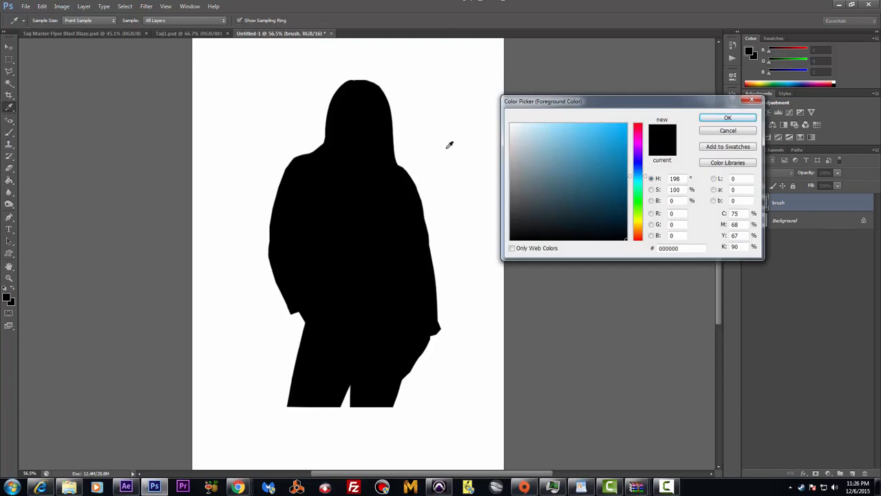
{"action": "left_click", "coordinate": [511, 124]}
{"action": "key", "text": "Return"}
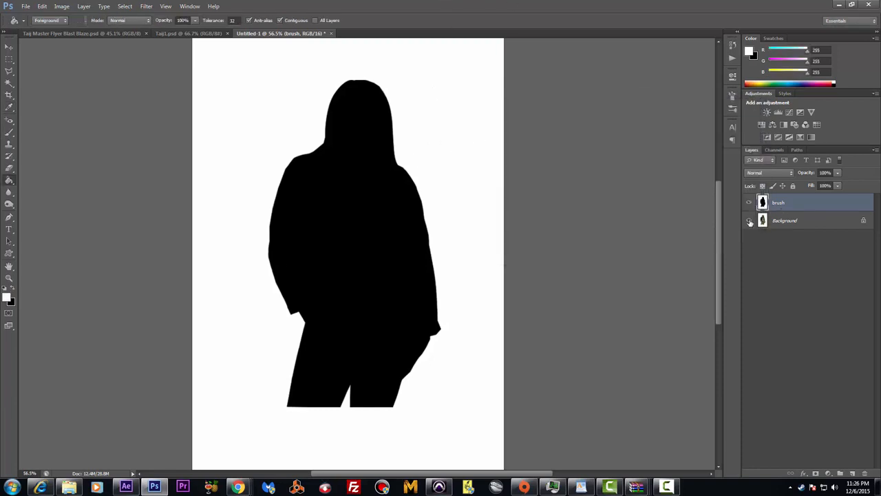
Toggle the visibility of the brush and Background layers to compare them, leaving both shown
{"action": "left_click", "coordinate": [749, 202]}
{"action": "left_click", "coordinate": [749, 221]}
{"action": "left_click", "coordinate": [749, 221]}
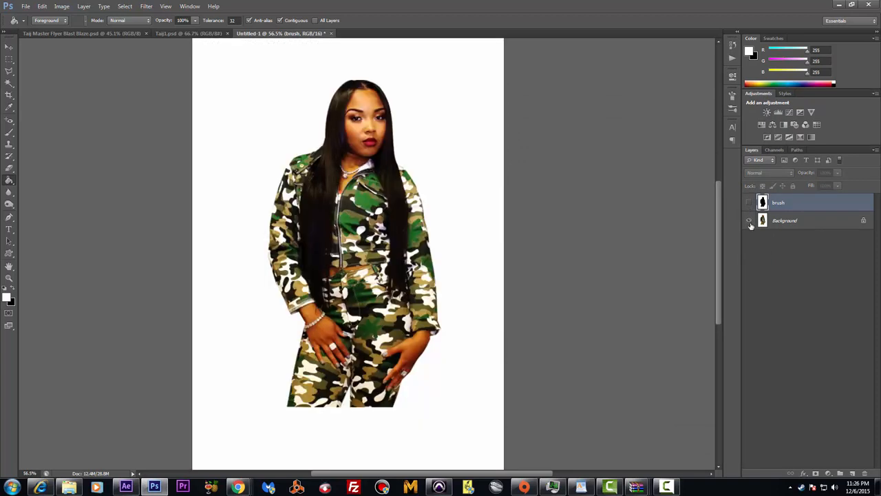
{"action": "left_click", "coordinate": [749, 201]}
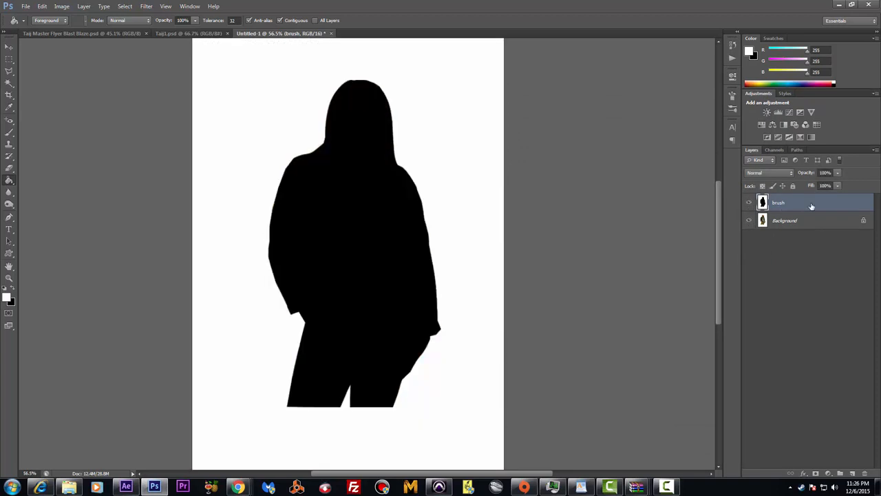
Try playing the SunDance action on the brush layer setup, and stop it at its shape-creation message
{"action": "left_click", "coordinate": [146, 6]}
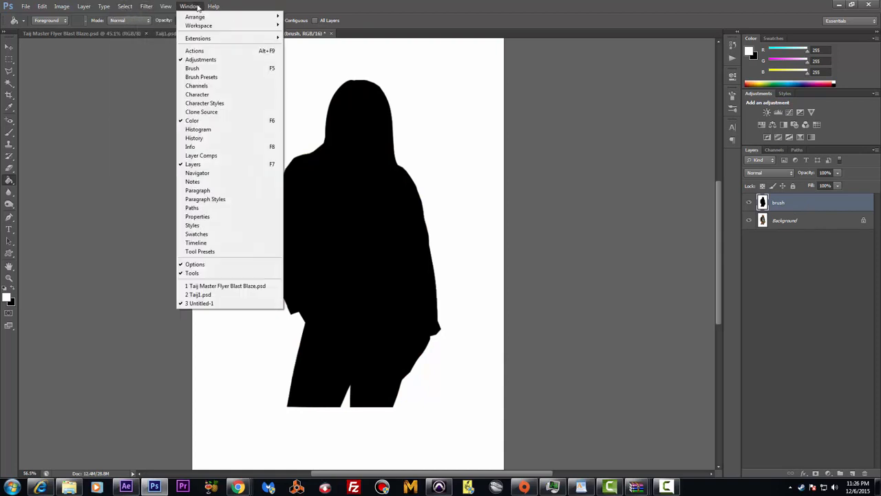
{"action": "left_click", "coordinate": [210, 54]}
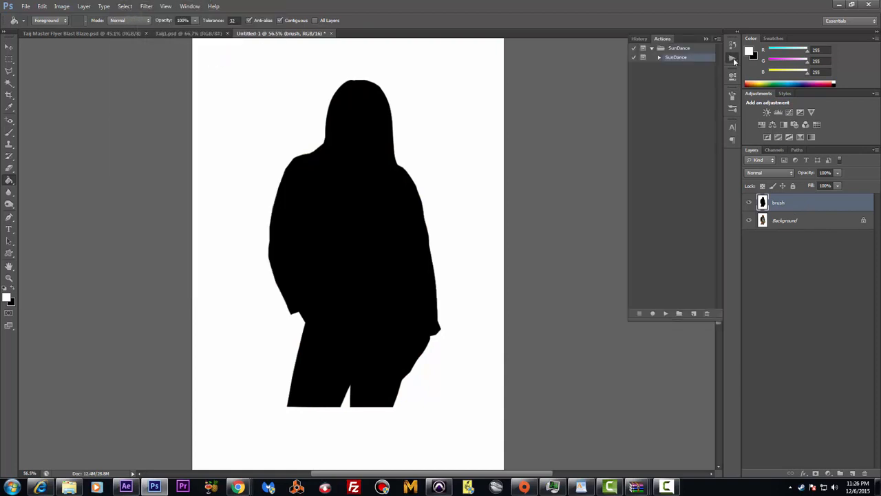
{"action": "left_click", "coordinate": [660, 57]}
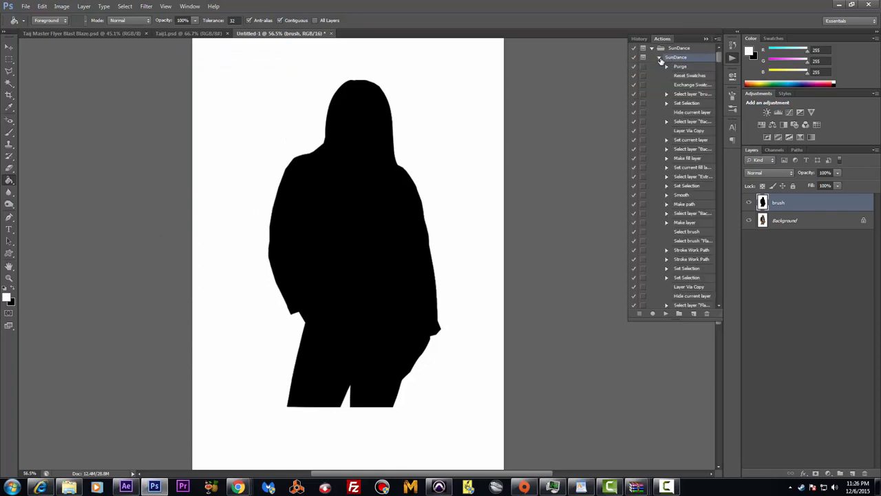
{"action": "left_click", "coordinate": [659, 58]}
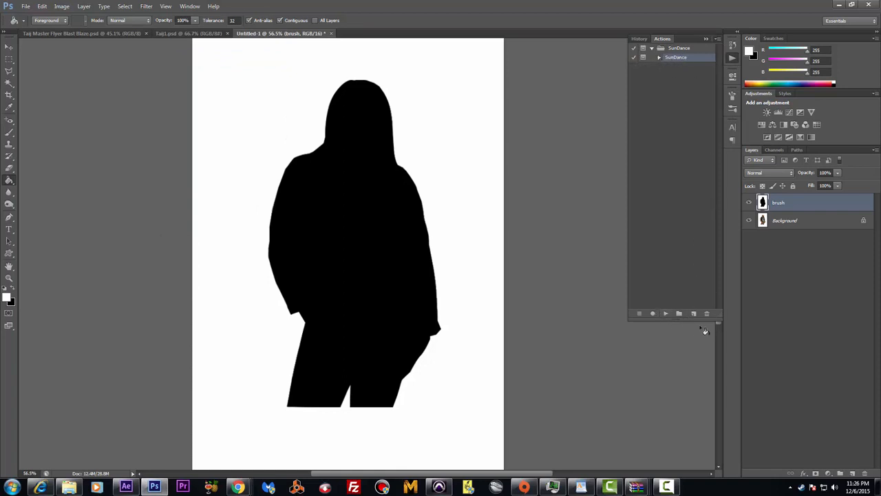
{"action": "left_click", "coordinate": [665, 314]}
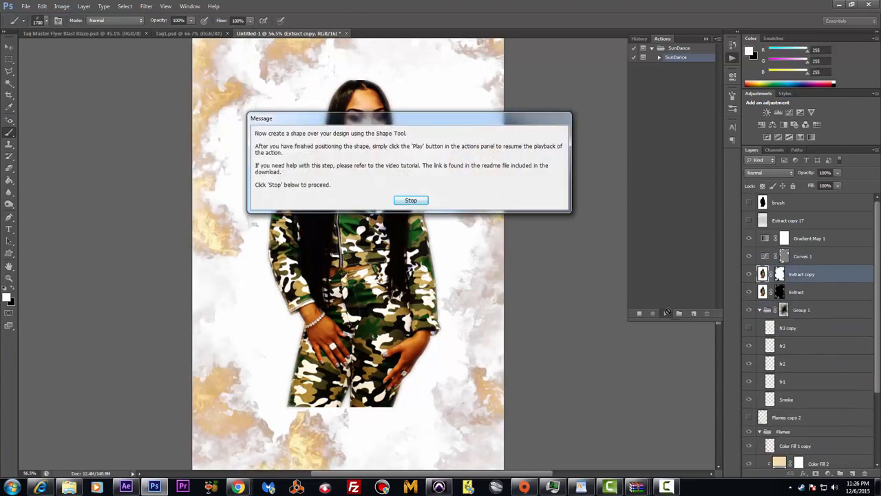
{"action": "left_click", "coordinate": [412, 200]}
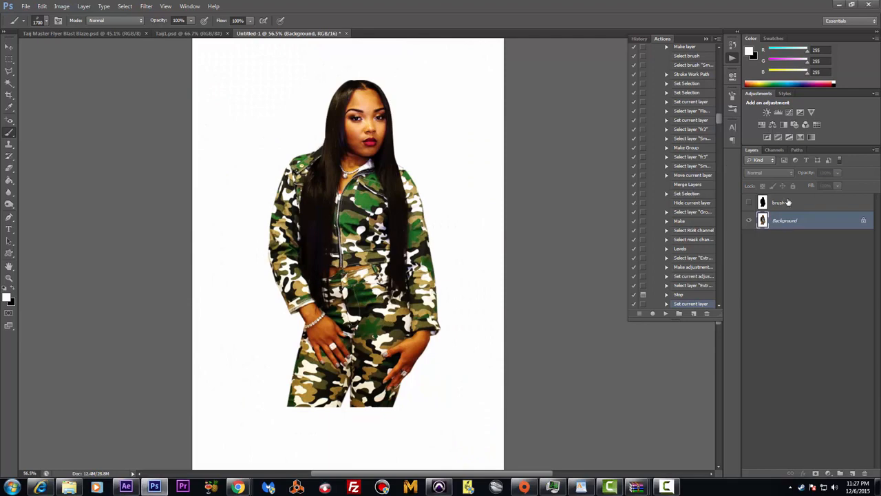
Hide the Background, show the brush layer, and select its black silhouette with the Magic Wand
{"action": "left_click", "coordinate": [786, 202]}
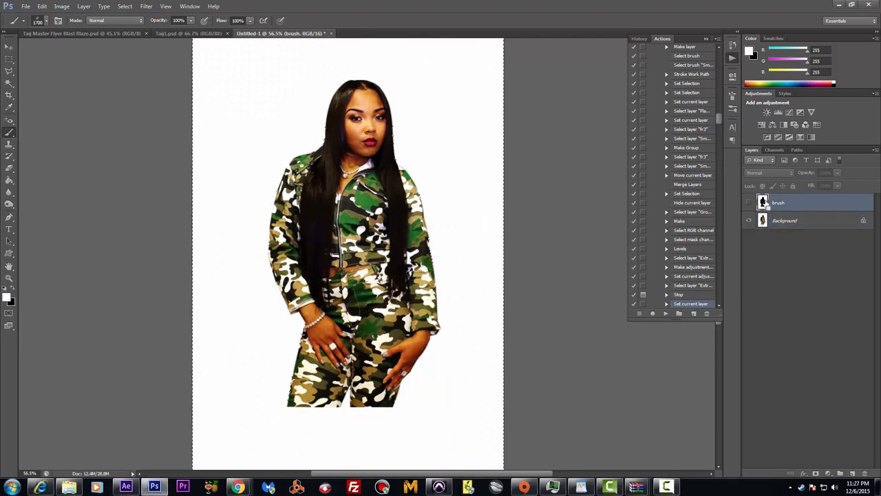
{"action": "left_click", "coordinate": [749, 221]}
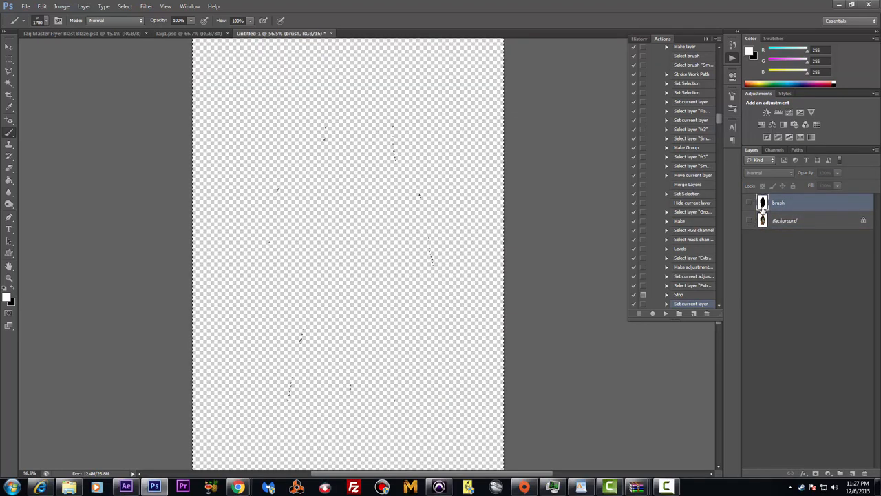
{"action": "left_click", "coordinate": [750, 202]}
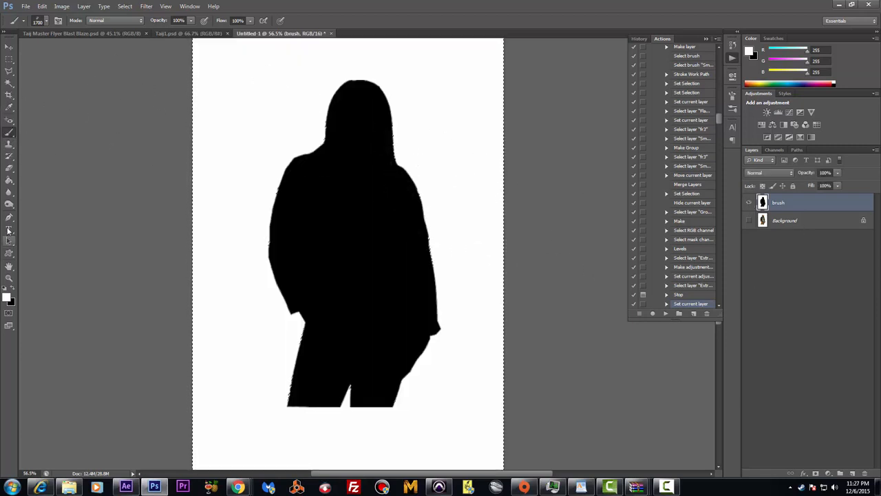
{"action": "left_click", "coordinate": [9, 85]}
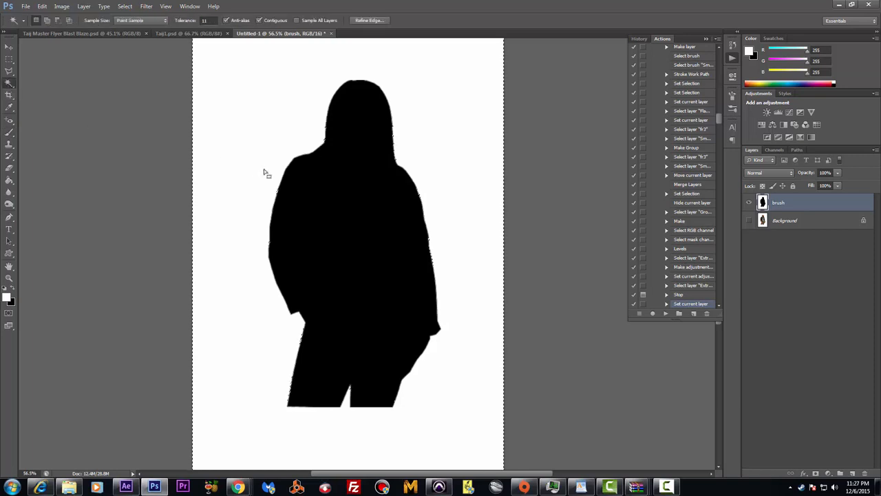
{"action": "left_click", "coordinate": [372, 220]}
Keep white (ffffff) as the foreground color, add a new layer above the brush layer, and clear the selection
{"action": "left_click", "coordinate": [6, 297]}
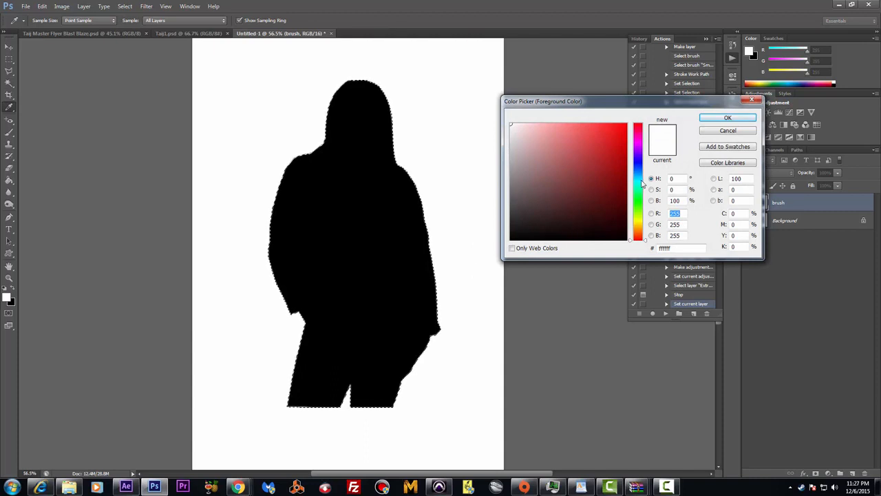
{"action": "left_click", "coordinate": [716, 119]}
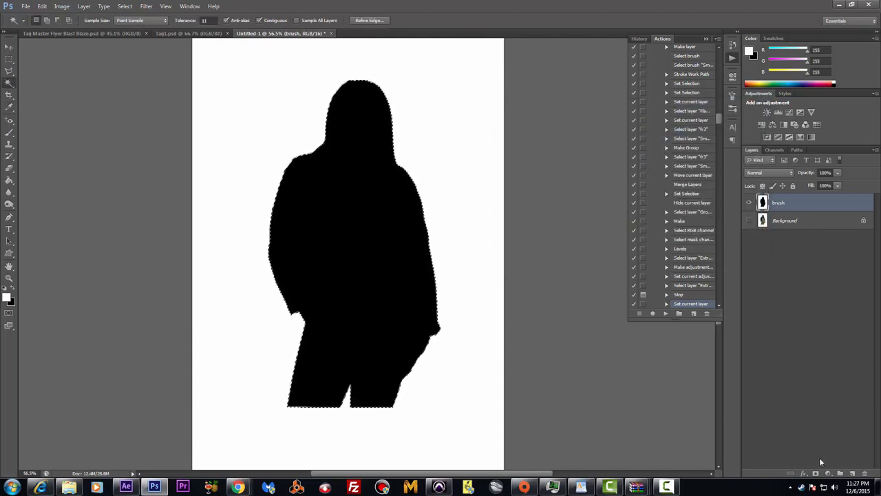
{"action": "left_click", "coordinate": [852, 473]}
{"action": "key", "text": "ctrl+d"}
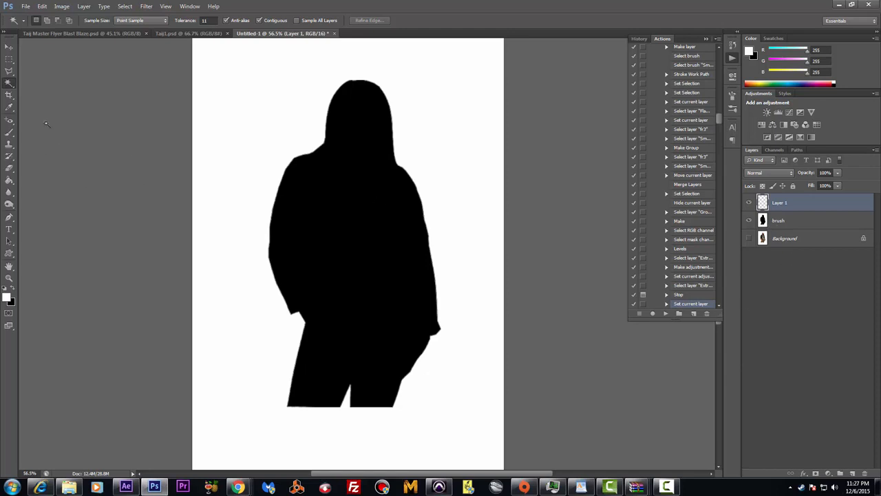
Select the silhouette from the brush layer with the Magic Wand and fill it with white on Layer 1 using the Paint Bucket
{"action": "left_click", "coordinate": [239, 213]}
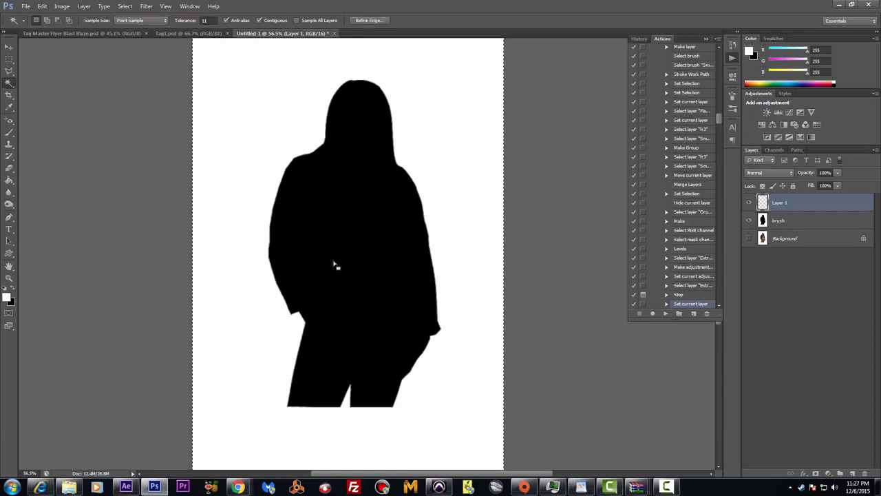
{"action": "left_click", "coordinate": [814, 226]}
{"action": "left_click", "coordinate": [416, 250]}
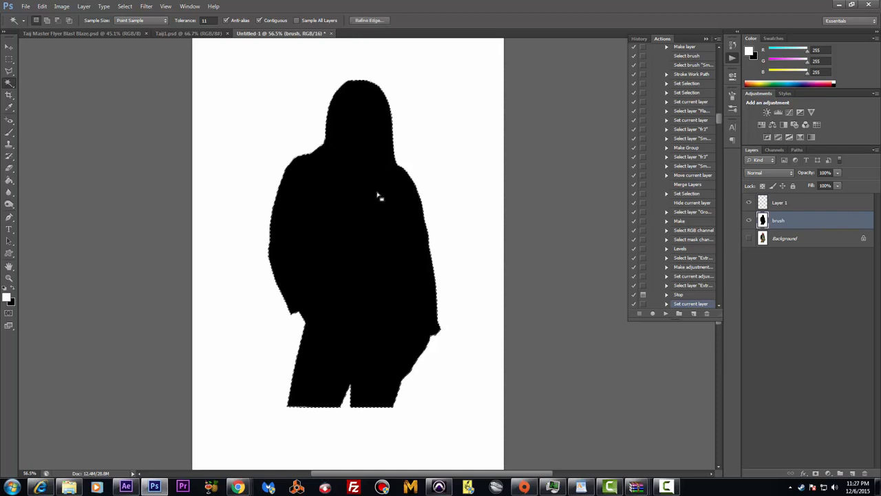
{"action": "left_click", "coordinate": [9, 180]}
{"action": "left_click", "coordinate": [793, 205]}
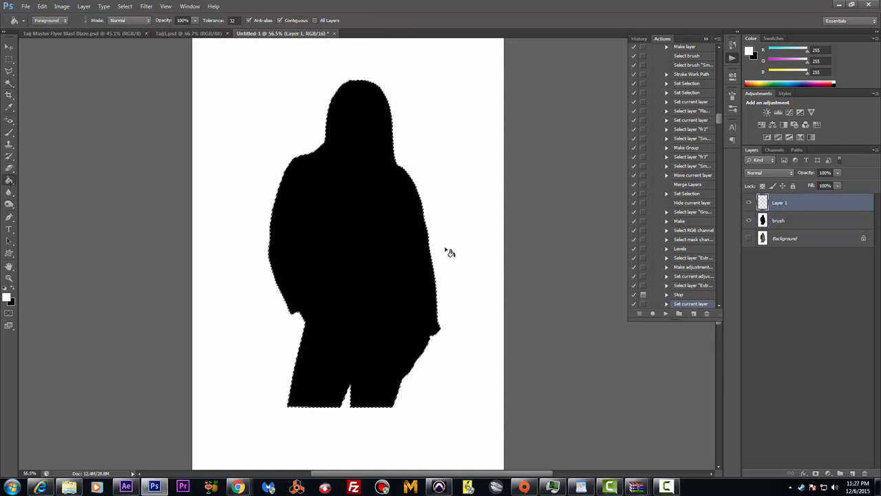
Select the brush layer and set the foreground color to black (RGB 0, 0, 0)
{"action": "left_click", "coordinate": [808, 221]}
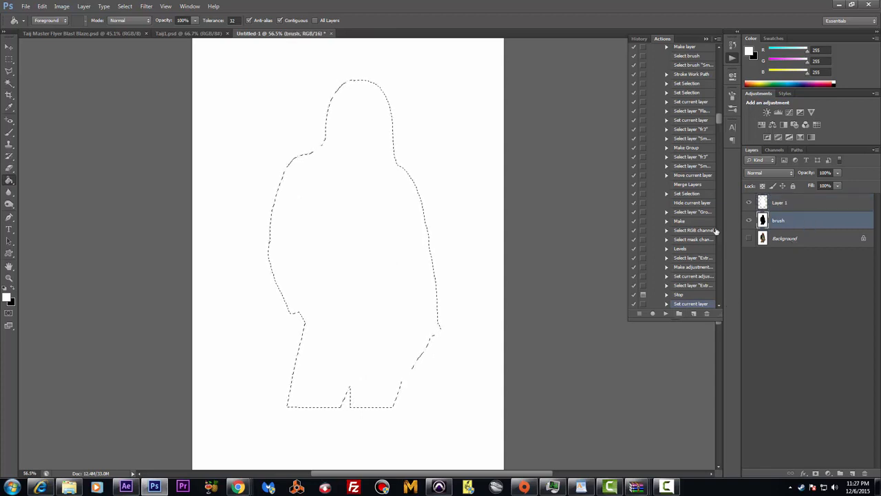
{"action": "left_click", "coordinate": [8, 297]}
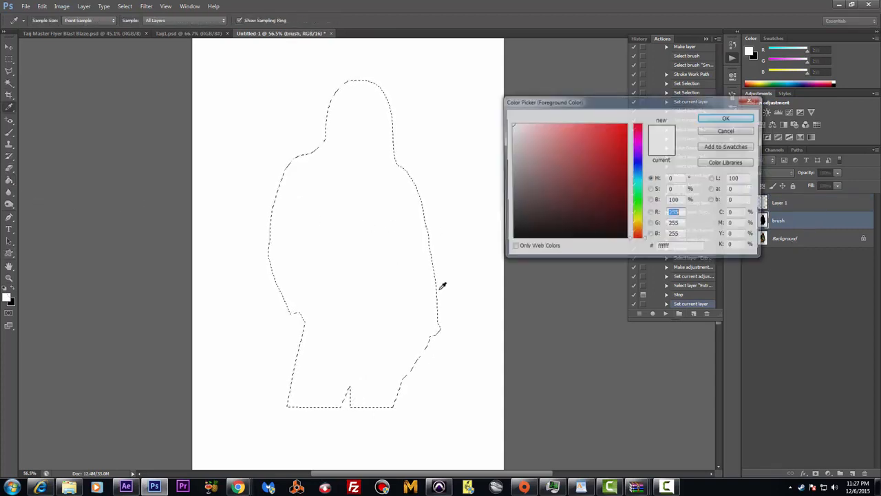
{"action": "left_click_drag", "start_coordinate": [583, 228], "coordinate": [636, 241]}
{"action": "left_click", "coordinate": [714, 120]}
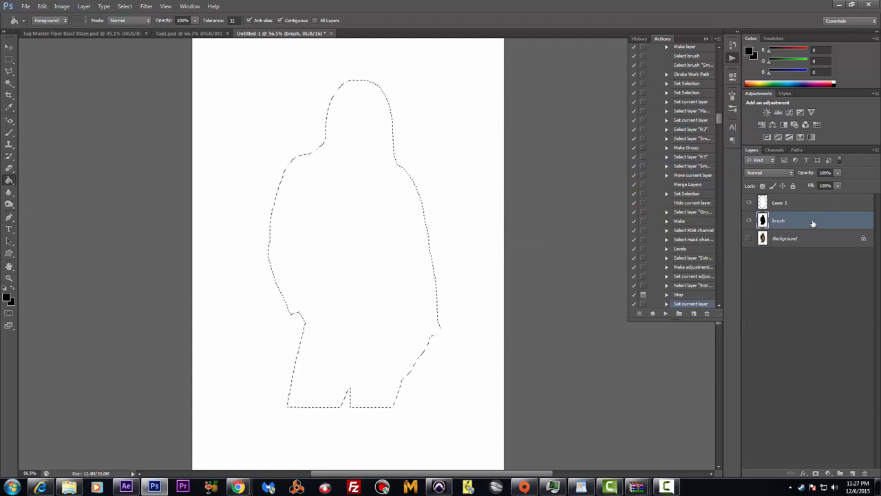
Add a new layer between Layer 1 and brush, clear the selection, and fill the whole layer with black
{"action": "left_click", "coordinate": [840, 473]}
{"action": "left_click", "coordinate": [124, 6]}
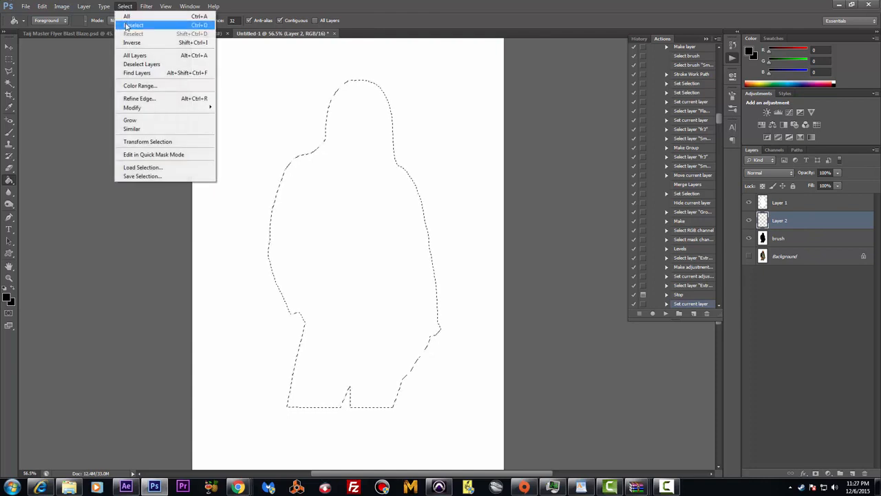
{"action": "left_click", "coordinate": [124, 25]}
{"action": "left_click", "coordinate": [261, 117]}
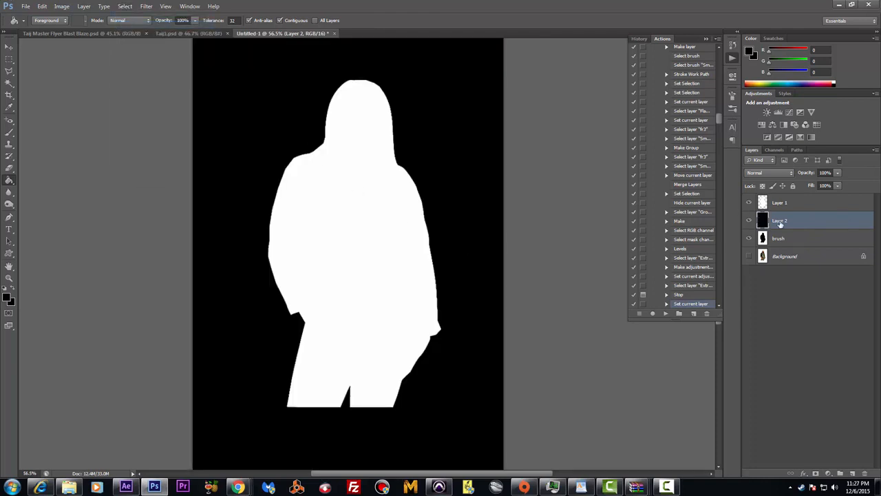
Merge Layer 1 down into the black Layer 2 and remove the old brush layer beneath it
{"action": "left_click", "coordinate": [809, 211]}
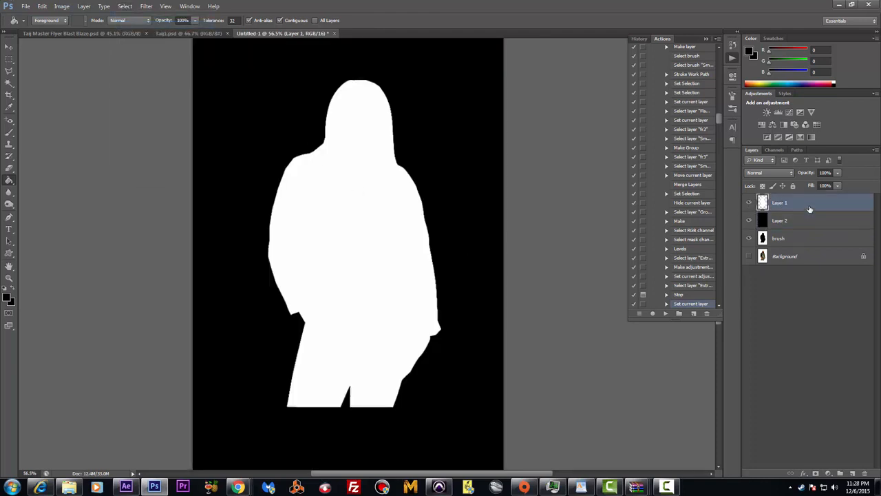
{"action": "key", "text": "ctrl+e"}
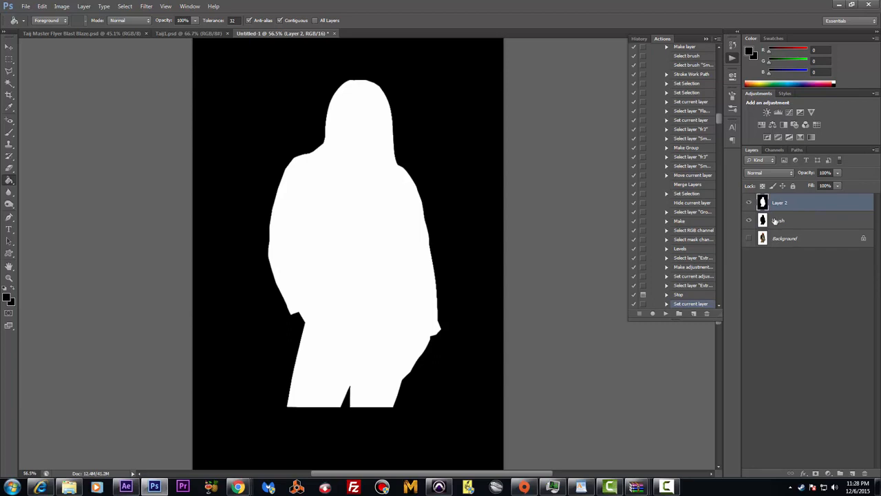
{"action": "left_click", "coordinate": [780, 221]}
{"action": "key", "text": "ctrl+e"}
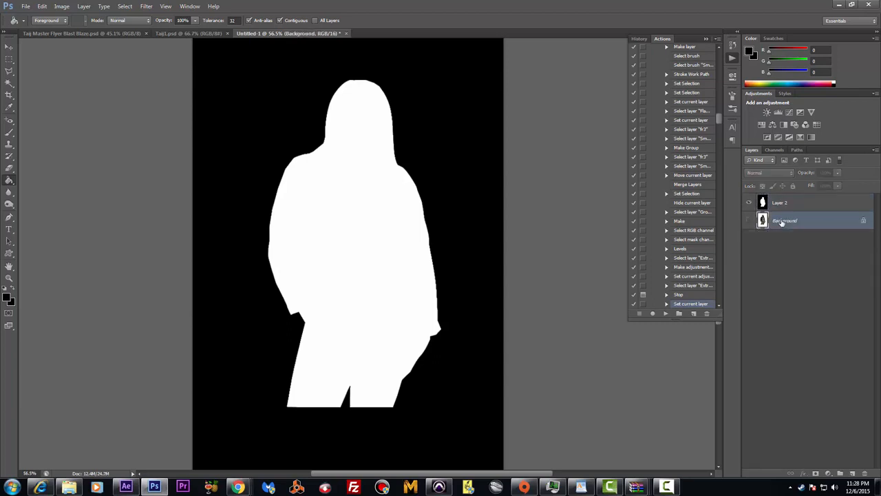
Show the Background layer, rename the white-on-black Layer 2 to brush, and leave no layer selected
{"action": "left_click", "coordinate": [749, 221]}
{"action": "double_click", "coordinate": [779, 203]}
{"action": "type", "text": "brush"}
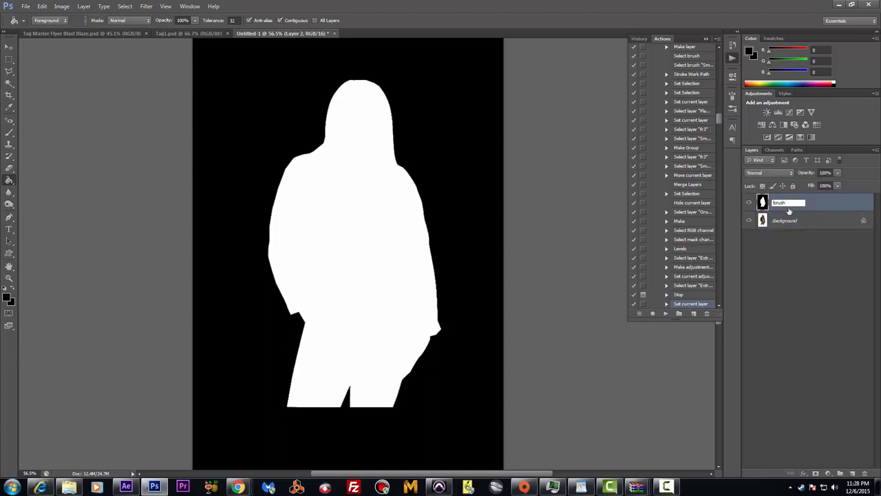
{"action": "key", "text": "Return"}
{"action": "left_click", "coordinate": [790, 303]}
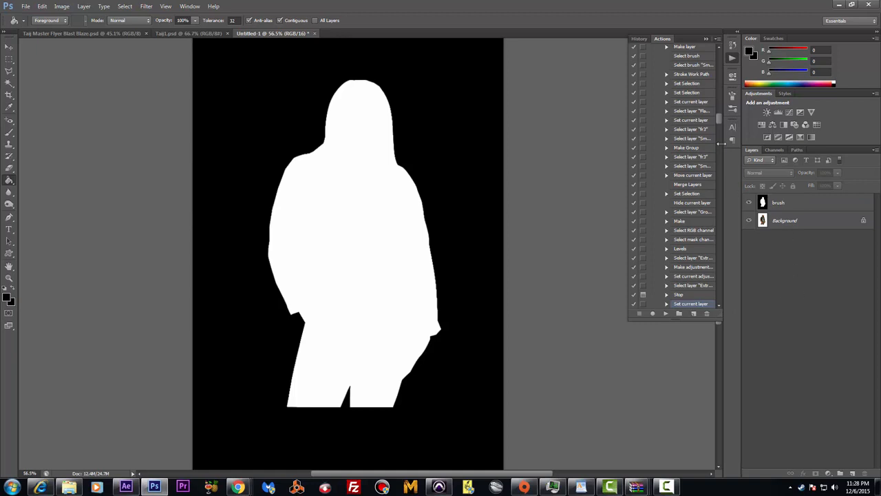
Try to run the SunDance action with the white-on-black brush layer, continuing past the unavailable Smooth command
{"action": "left_click_drag", "start_coordinate": [719, 124], "coordinate": [722, 60]}
{"action": "left_click", "coordinate": [683, 59]}
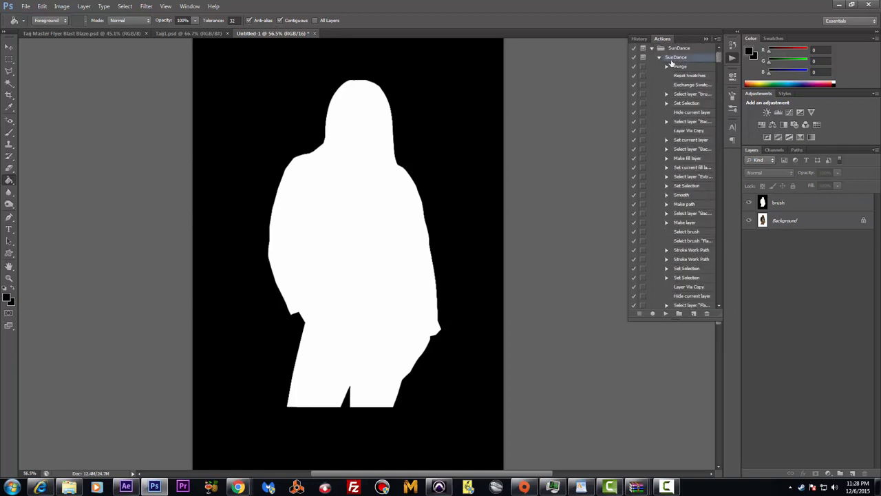
{"action": "left_click", "coordinate": [659, 58]}
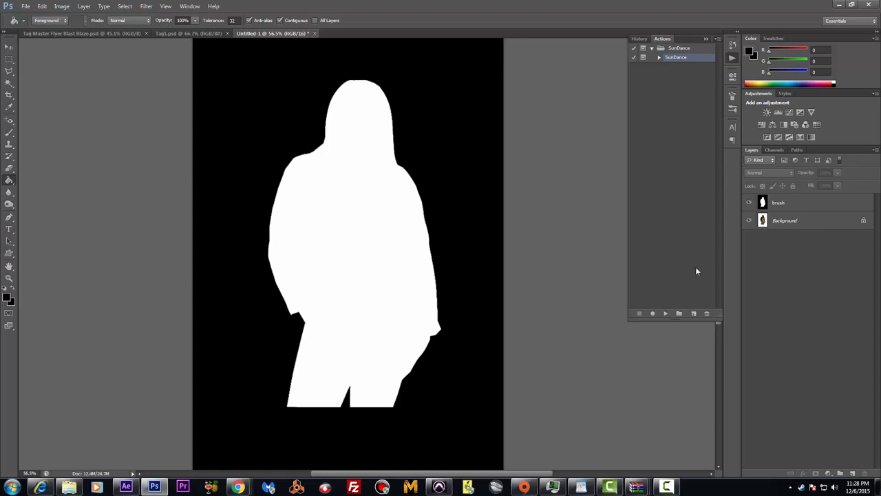
{"action": "left_click", "coordinate": [666, 313]}
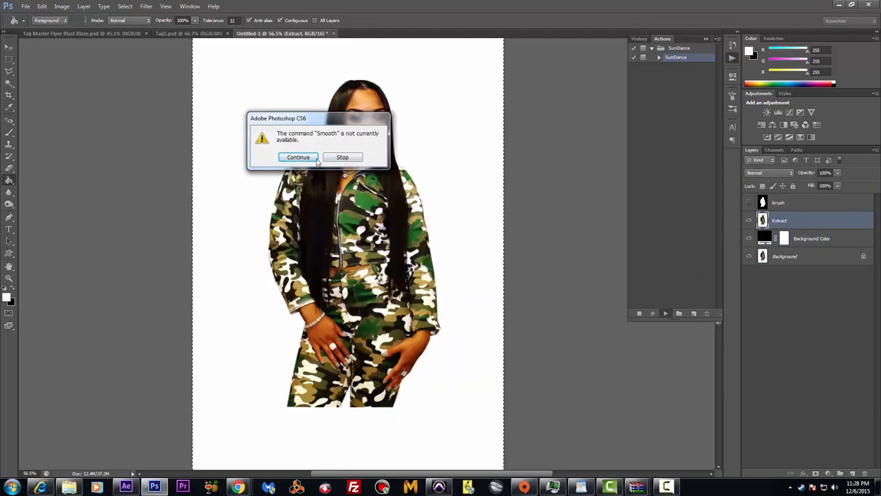
{"action": "left_click", "coordinate": [299, 157]}
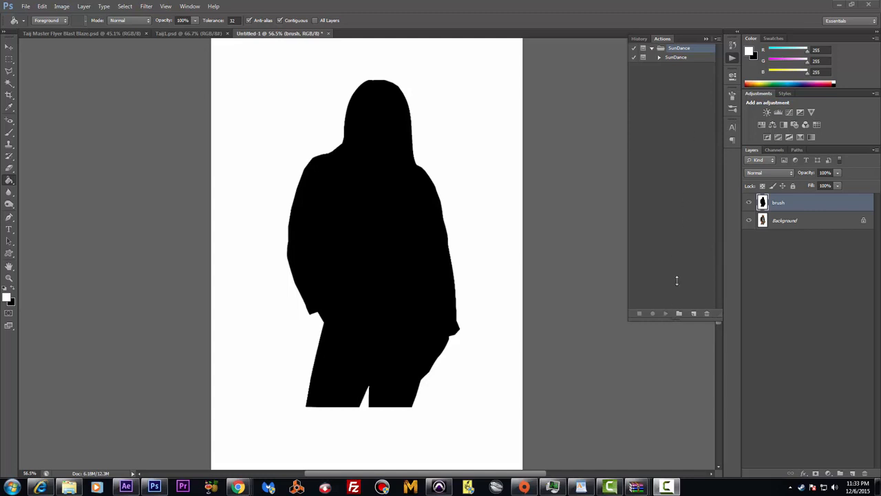
Try to run the SunDance action with the black silhouette on the brush layer
{"action": "left_click", "coordinate": [666, 313]}
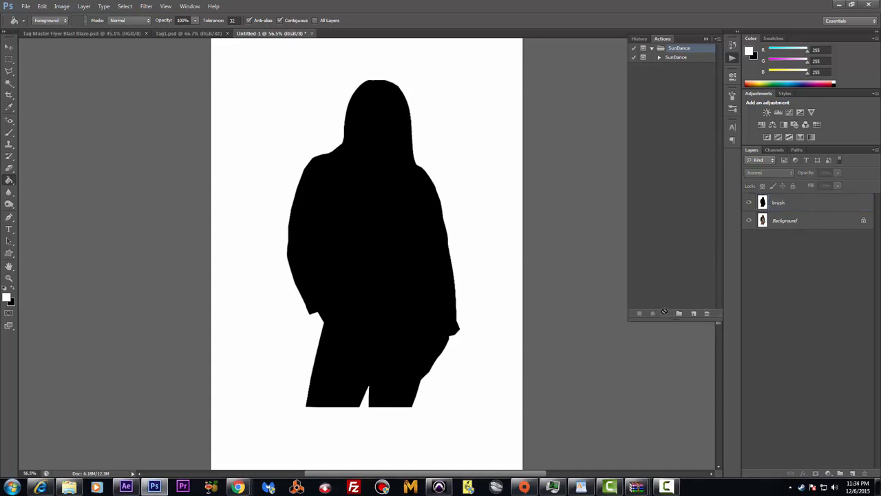
{"action": "left_click", "coordinate": [680, 60]}
{"action": "left_click", "coordinate": [658, 58]}
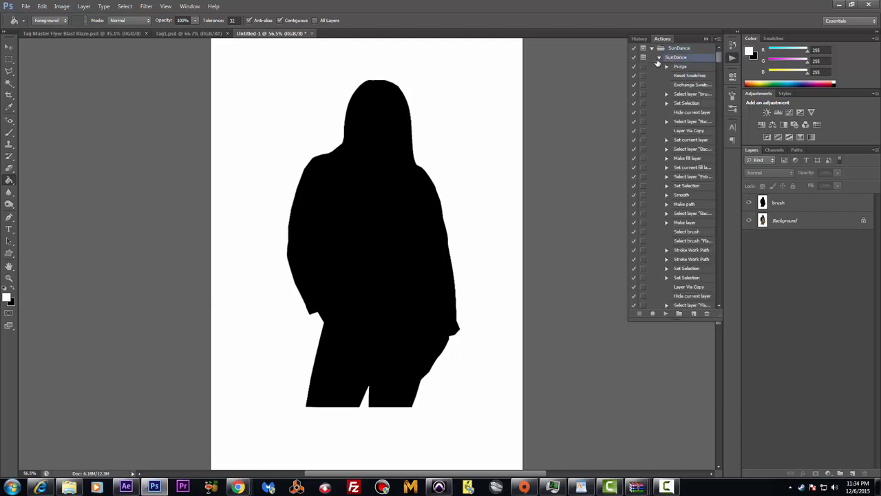
{"action": "left_click", "coordinate": [664, 314]}
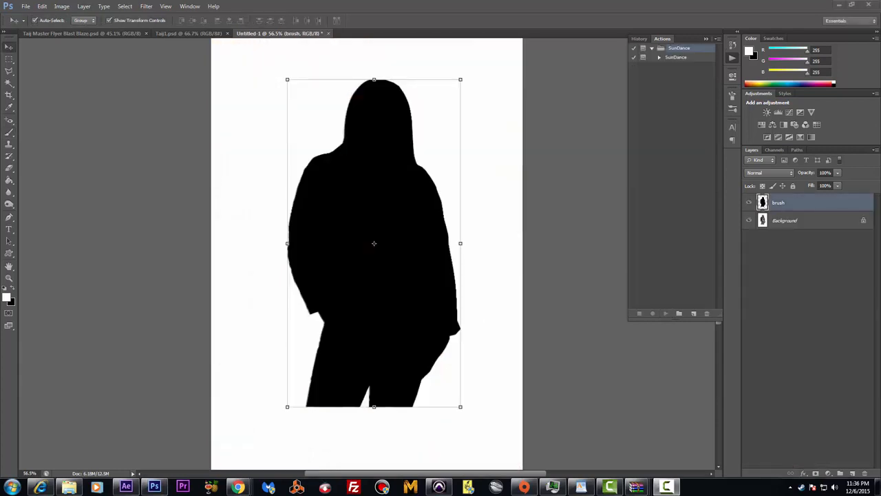
Run the SunDance action with the black silhouette brush layer selected, and halt it at its shape-creation stop
{"action": "left_click", "coordinate": [682, 62]}
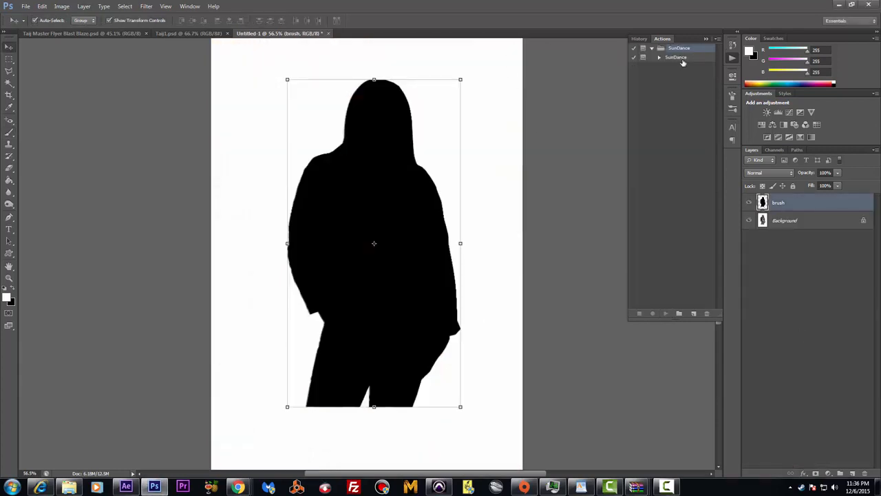
{"action": "left_click", "coordinate": [684, 50]}
{"action": "left_click", "coordinate": [678, 57]}
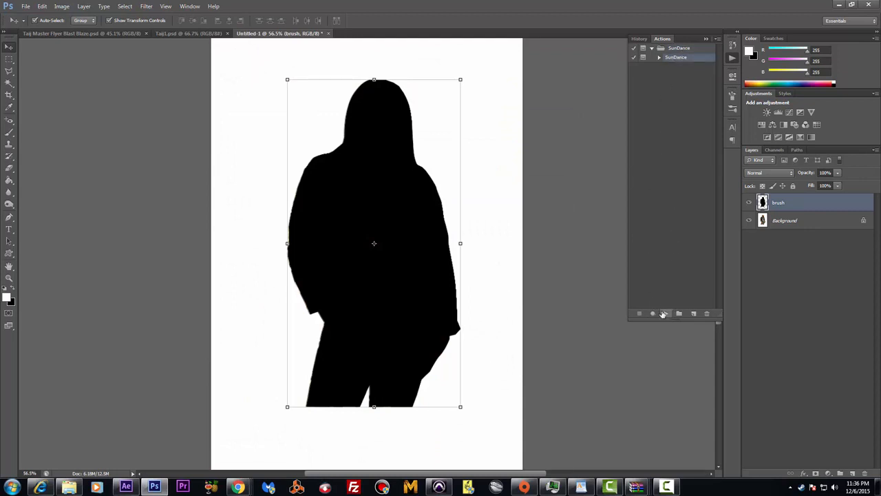
{"action": "left_click", "coordinate": [664, 313]}
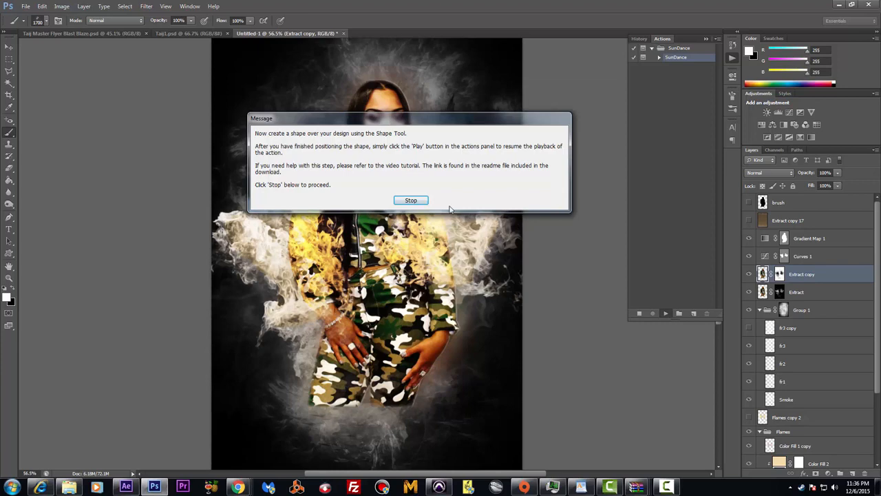
{"action": "left_click", "coordinate": [410, 201]}
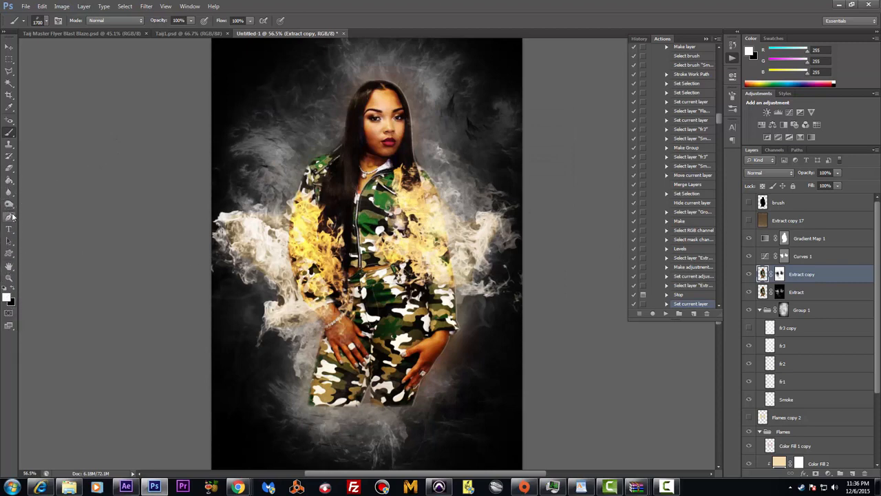
Choose the Custom Shape tool and pick the ringed sunburst with a solid center and radiating spikes
{"action": "left_click", "coordinate": [9, 254]}
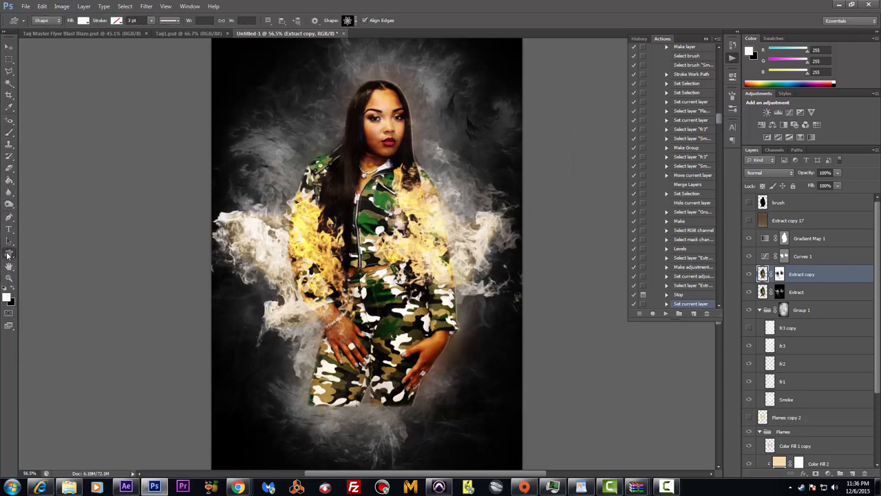
{"action": "left_click", "coordinate": [355, 21]}
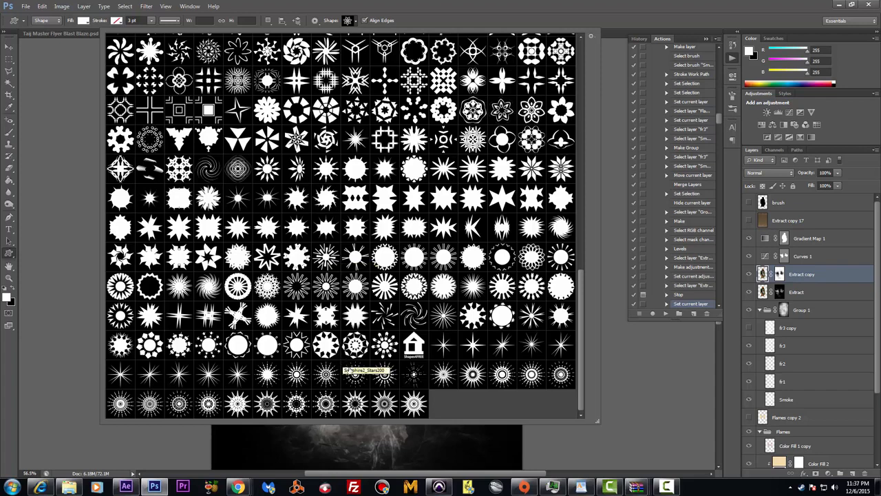
{"action": "double_click", "coordinate": [179, 403]}
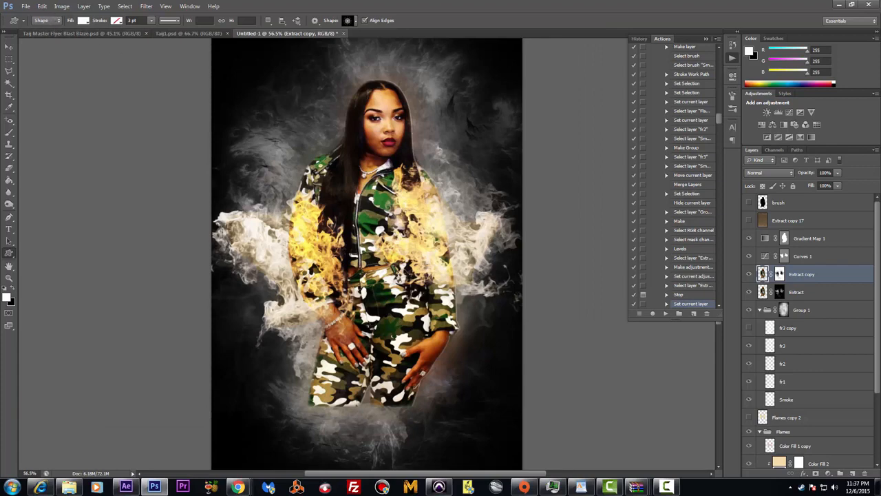
Try placing the sunburst shape over the artist, undoing the first placement of about 567 px and drawing a larger one
{"action": "left_click_drag", "start_coordinate": [245, 91], "coordinate": [399, 206]}
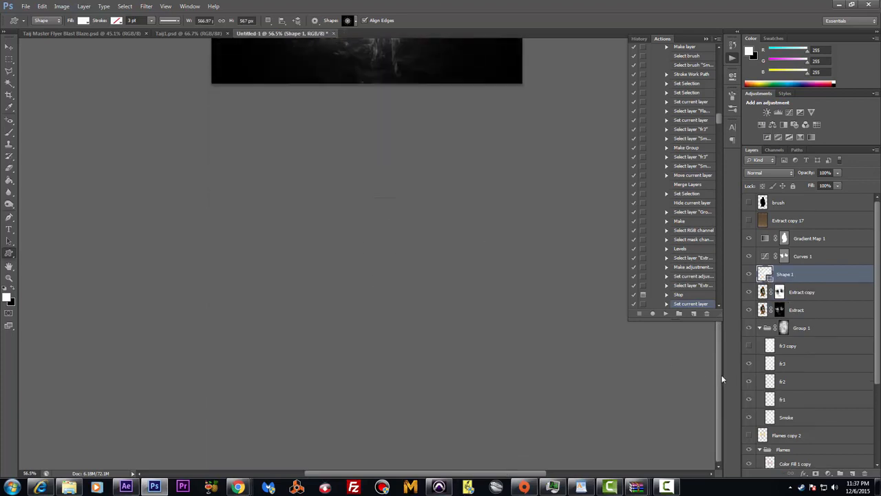
{"action": "left_click_drag", "start_coordinate": [722, 375], "coordinate": [705, 227]}
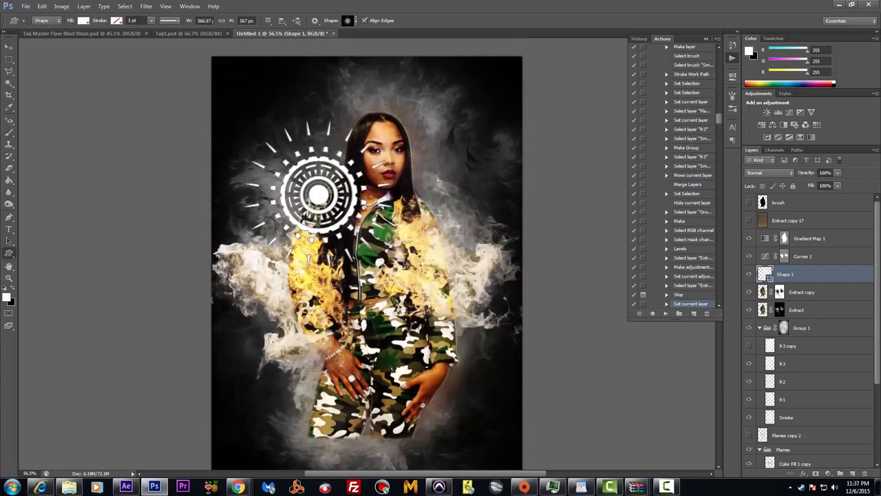
{"action": "left_click", "coordinate": [42, 7]}
{"action": "left_click", "coordinate": [58, 38]}
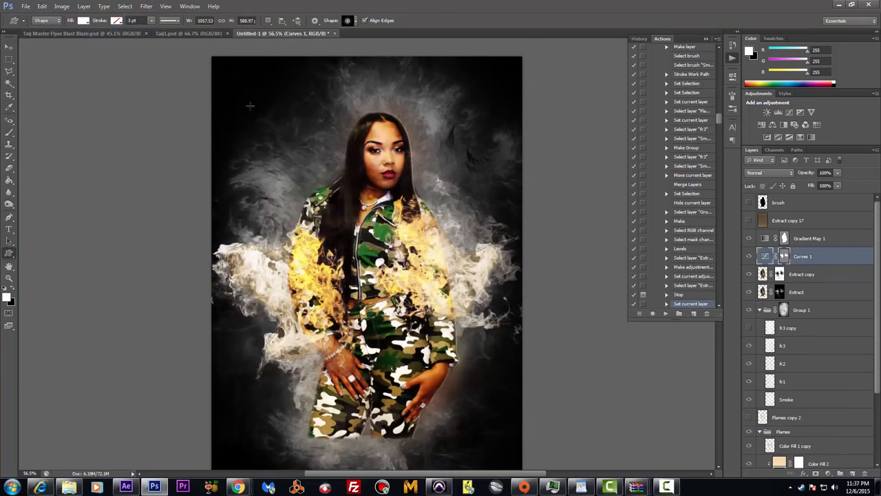
{"action": "left_click_drag", "start_coordinate": [231, 96], "coordinate": [592, 373]}
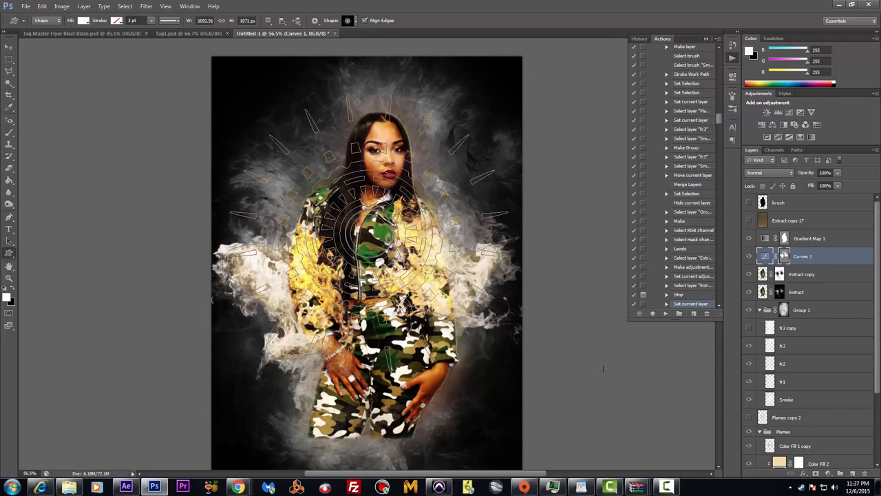
{"action": "left_click", "coordinate": [9, 47]}
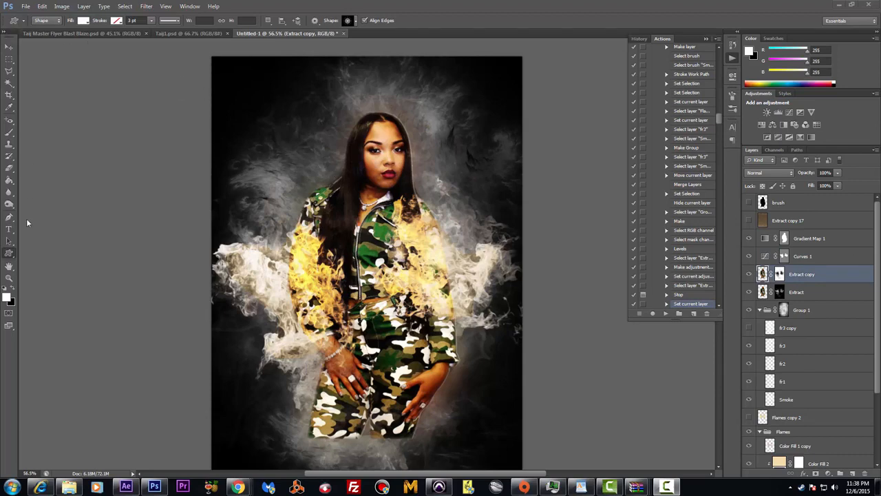
Draw the white sunburst shape about 991 px wide over the artist's torso, above the Extract copy layer
{"action": "left_click", "coordinate": [294, 143]}
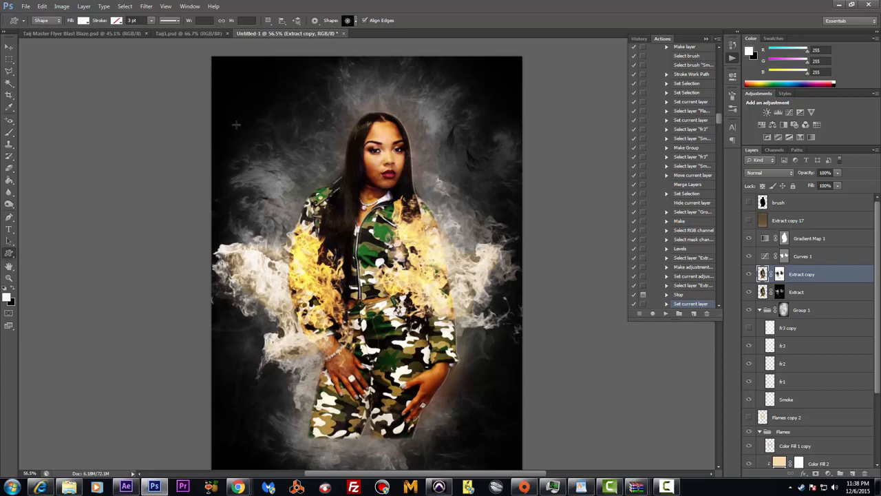
{"action": "left_click_drag", "start_coordinate": [236, 122], "coordinate": [595, 377]}
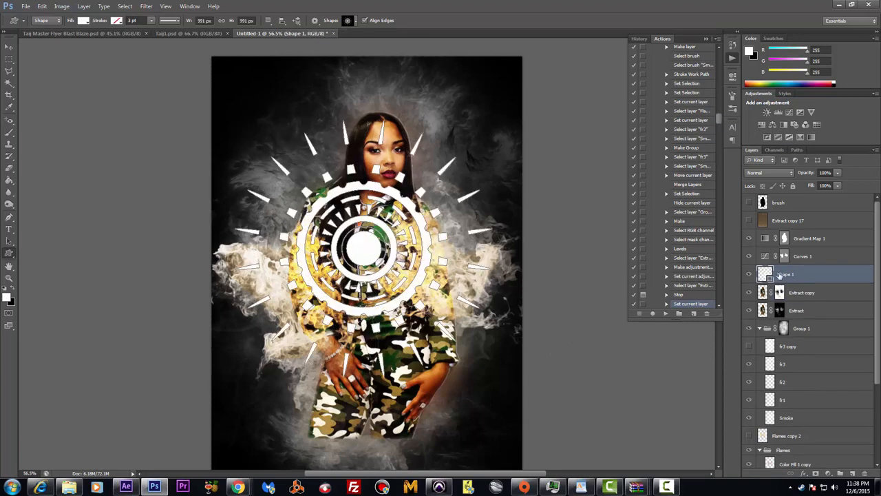
Try to move the sunburst shape upward with the Move tool, and undo the accidental move of Gradient Map 1
{"action": "left_click", "coordinate": [9, 46]}
{"action": "left_click_drag", "start_coordinate": [392, 197], "coordinate": [399, 170]}
{"action": "left_click", "coordinate": [43, 6]}
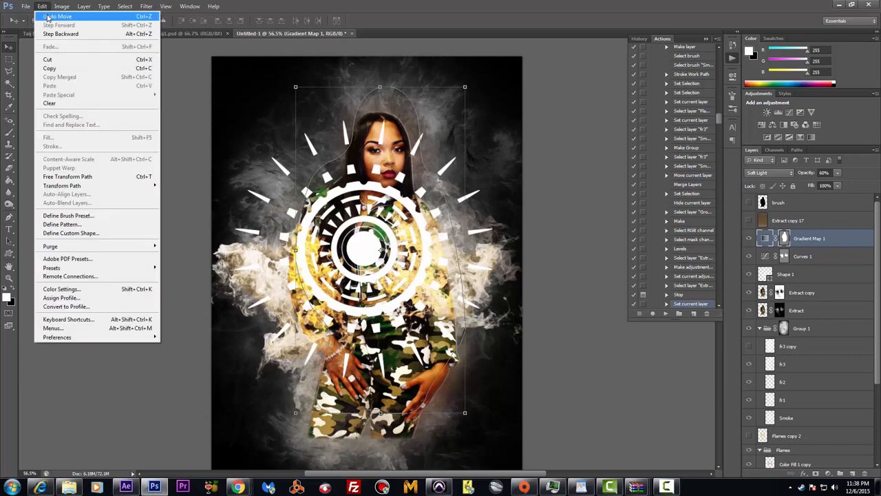
{"action": "left_click", "coordinate": [57, 16]}
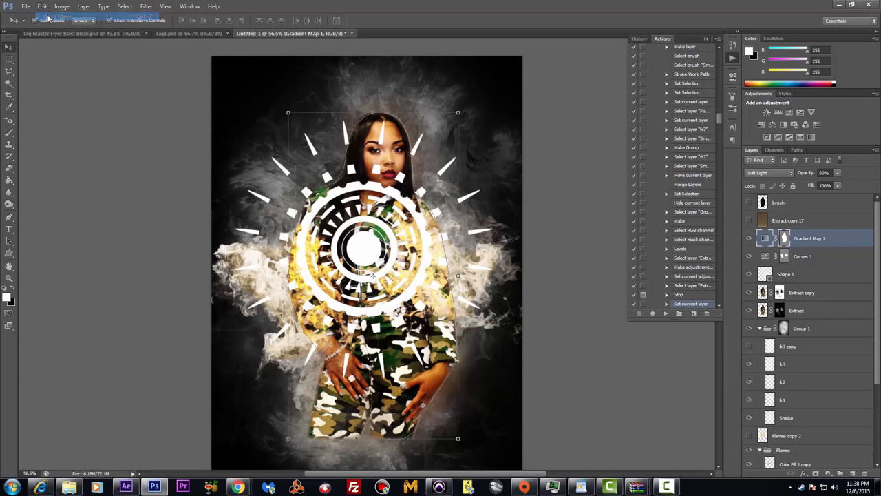
Select the Shape 1 layer and nudge the sunburst up and slightly right over the artist's upper chest
{"action": "left_click", "coordinate": [799, 273]}
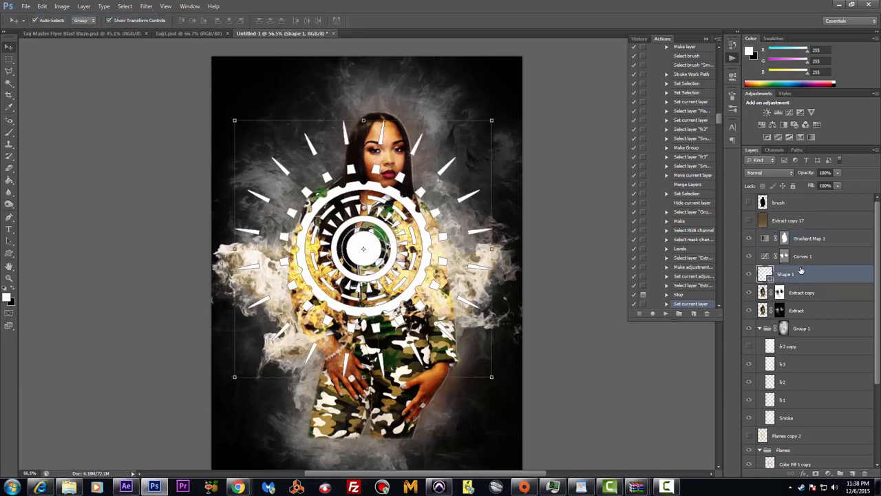
{"action": "key", "text": "shift+Up"}
{"action": "key", "text": "shift+Up"}
{"action": "key", "text": "shift+Up"}
{"action": "key", "text": "shift+Up"}
{"action": "key", "text": "shift+Up"}
{"action": "key", "text": "shift+Up"}
{"action": "key", "text": "shift+Up"}
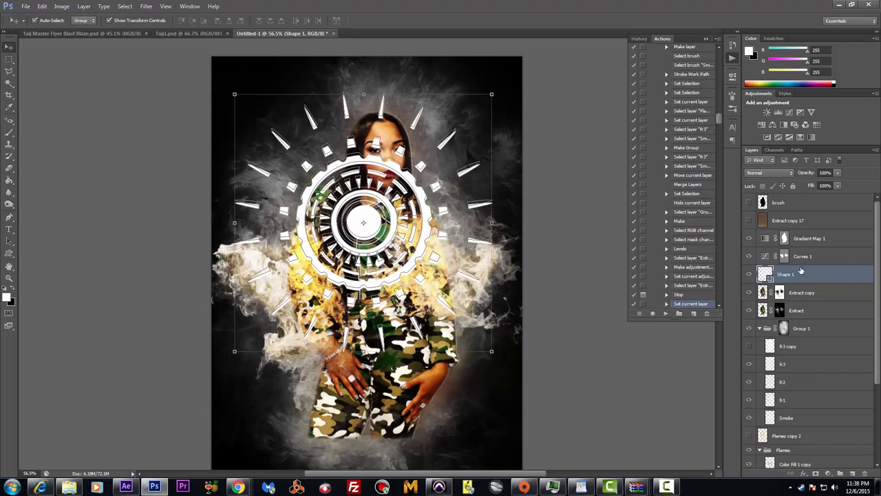
{"action": "key", "text": "shift+Up"}
{"action": "key", "text": "shift+Up"}
{"action": "key", "text": "shift+Up"}
{"action": "key", "text": "shift+Right"}
{"action": "key", "text": "shift+Right"}
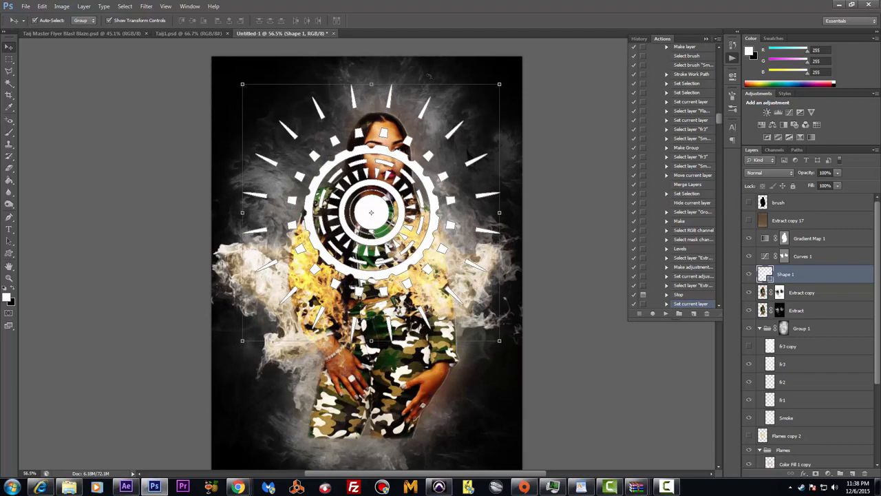
Scale the sunburst shape proportionally to 81.94% and shift it right toward the artist's centerline
{"action": "left_click_drag", "start_coordinate": [501, 82], "coordinate": [440, 112]}
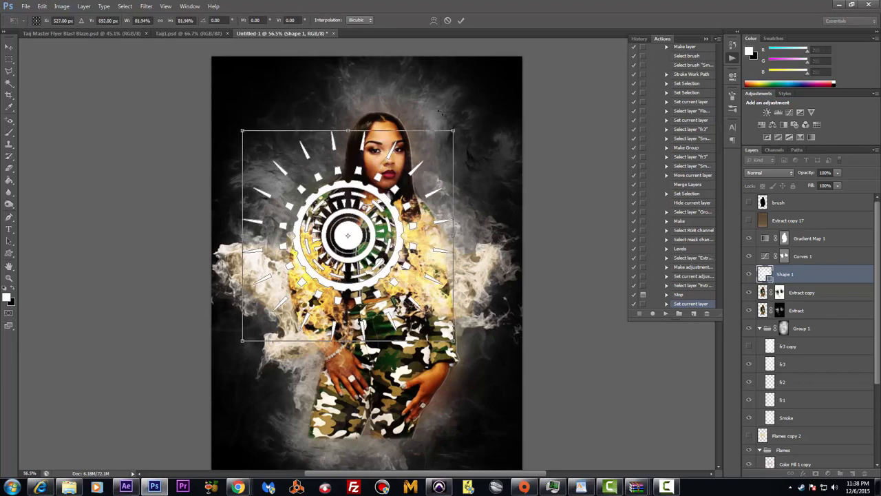
{"action": "key", "text": "shift+Right"}
{"action": "key", "text": "shift+Right"}
{"action": "key", "text": "shift+Right"}
{"action": "key", "text": "shift+Right"}
{"action": "key", "text": "shift+Right"}
{"action": "key", "text": "shift+Right"}
{"action": "key", "text": "shift+Right"}
{"action": "key", "text": "shift+Right"}
{"action": "key", "text": "shift+Right"}
{"action": "key", "text": "shift+Right"}
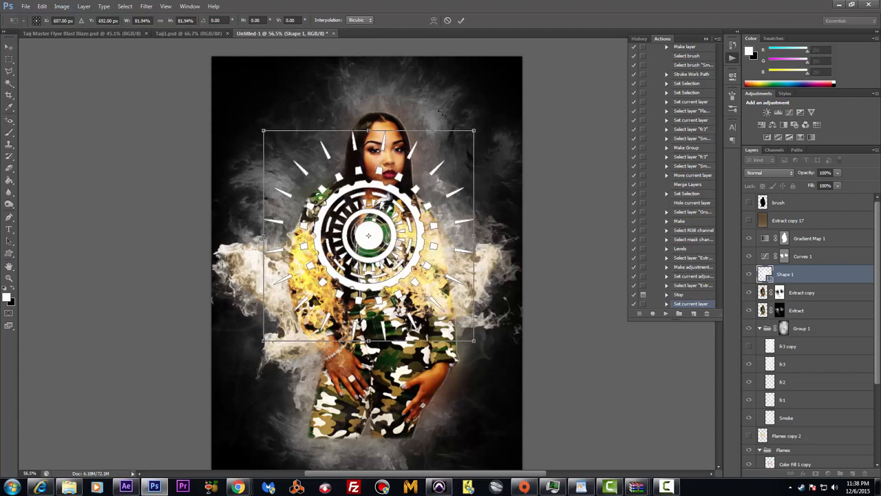
Raise the scaled sunburst behind the head area to X 627 px, Y 512 px, and apply the transformation
{"action": "key", "text": "shift+Up"}
{"action": "key", "text": "shift+Up"}
{"action": "key", "text": "shift+Up"}
{"action": "key", "text": "shift+Up"}
{"action": "key", "text": "shift+Up"}
{"action": "key", "text": "shift+Up"}
{"action": "key", "text": "shift+Up"}
{"action": "key", "text": "shift+Up"}
{"action": "key", "text": "shift+Up"}
{"action": "key", "text": "shift+Up"}
{"action": "key", "text": "shift+Up"}
{"action": "key", "text": "shift+Up"}
{"action": "key", "text": "shift+Up"}
{"action": "key", "text": "shift+Up"}
{"action": "key", "text": "shift+Up"}
{"action": "key", "text": "shift+Up"}
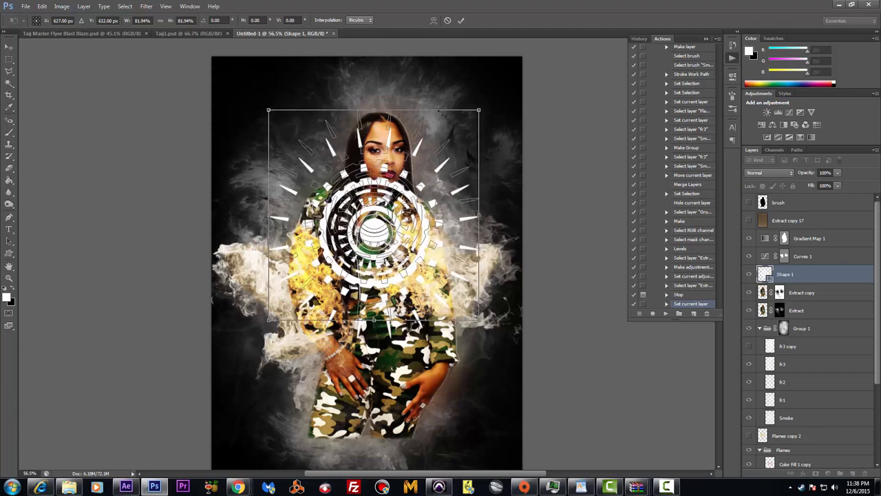
{"action": "key", "text": "shift+Up"}
{"action": "key", "text": "shift+Up"}
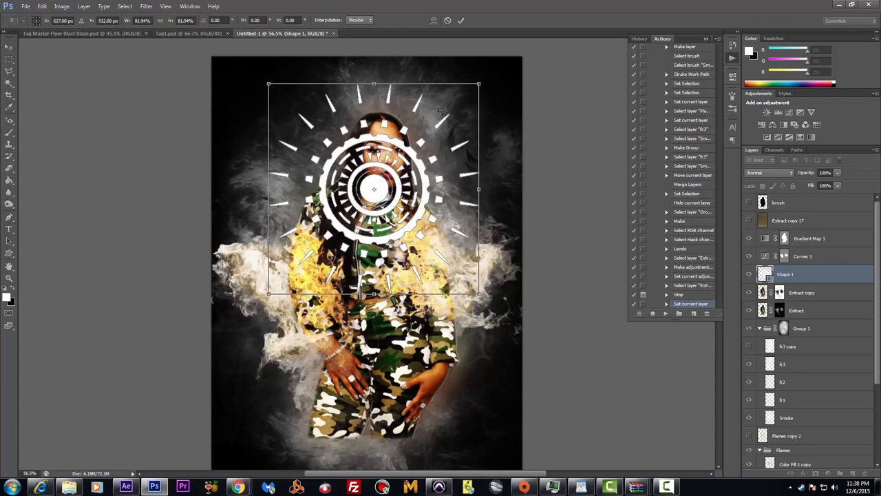
{"action": "left_click", "coordinate": [9, 46]}
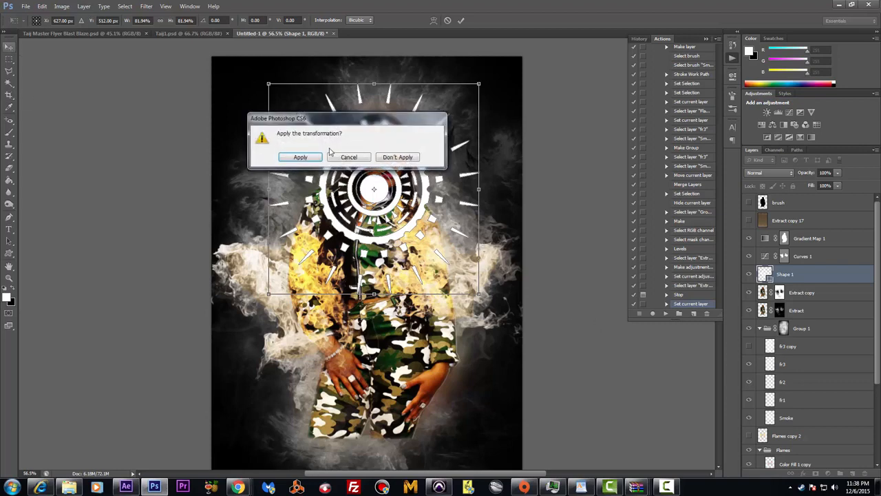
{"action": "left_click", "coordinate": [303, 157]}
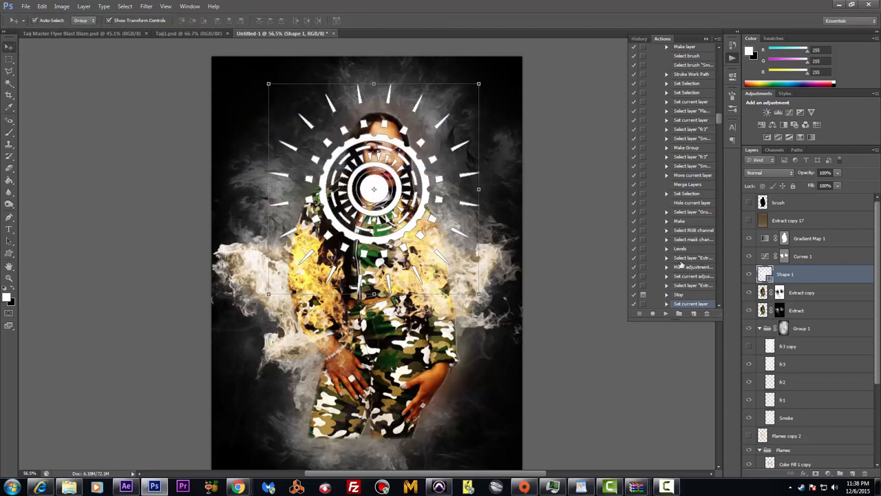
Resume the SunDance action from its stopped step to generate the fiery effect around the sunburst shape
{"action": "left_click", "coordinate": [666, 315]}
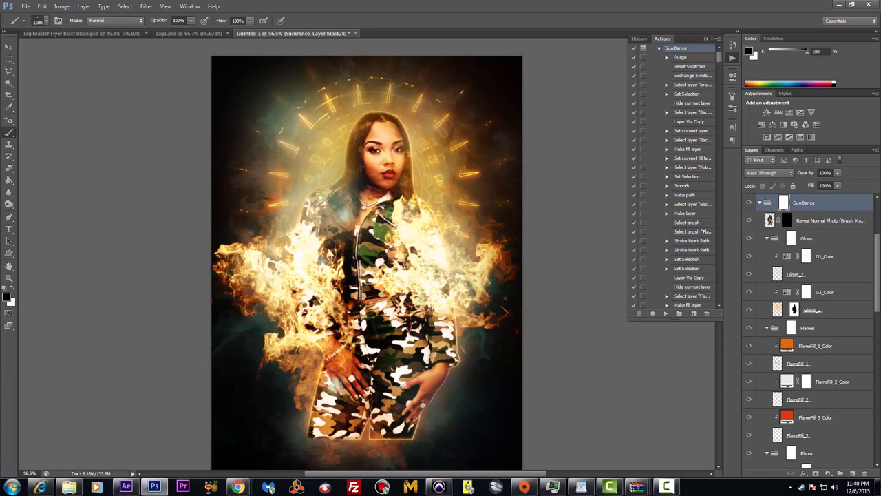
Delete all the generated layers from the Adjustments group down through Background Color, keeping the brush and Background layers
{"action": "mouse_move", "coordinate": [877, 281]}
{"action": "left_mouse_down"}
{"action": "mouse_move", "coordinate": [878, 225]}
{"action": "mouse_move", "coordinate": [873, 407]}
{"action": "left_mouse_up"}
{"action": "left_click", "coordinate": [851, 223]}
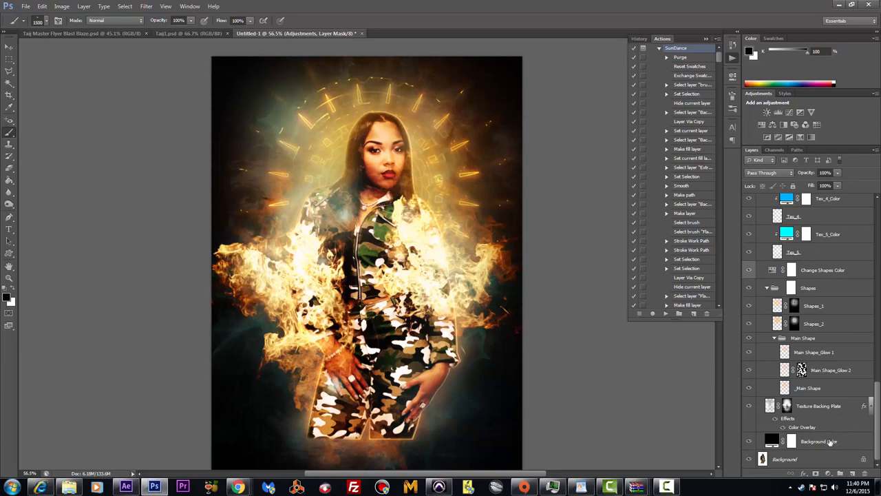
{"action": "left_click", "coordinate": [830, 442], "text": "shift"}
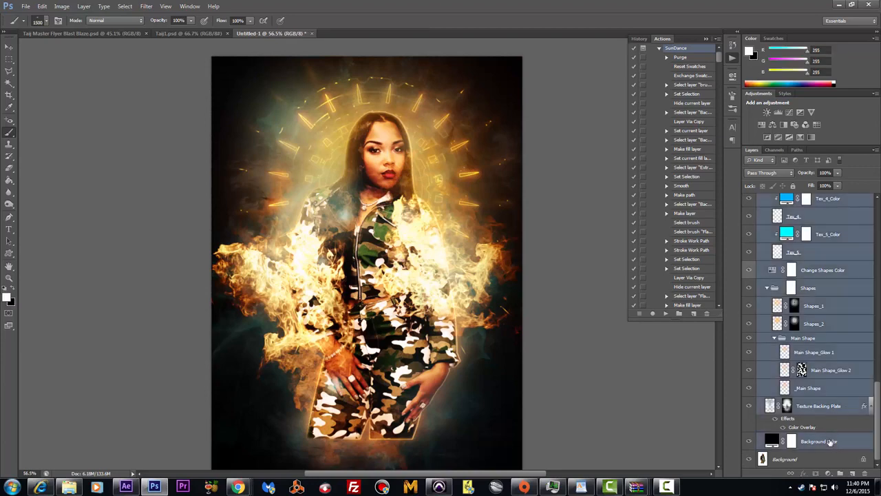
{"action": "left_click", "coordinate": [865, 474]}
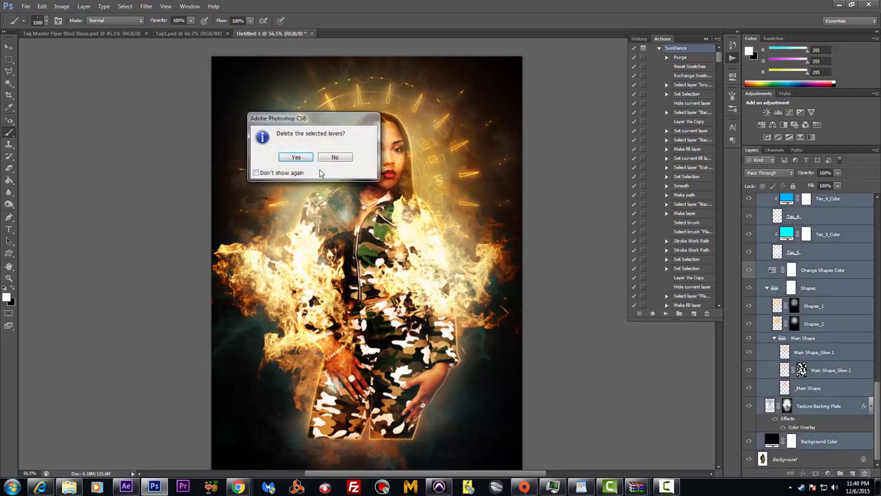
{"action": "left_click", "coordinate": [297, 158]}
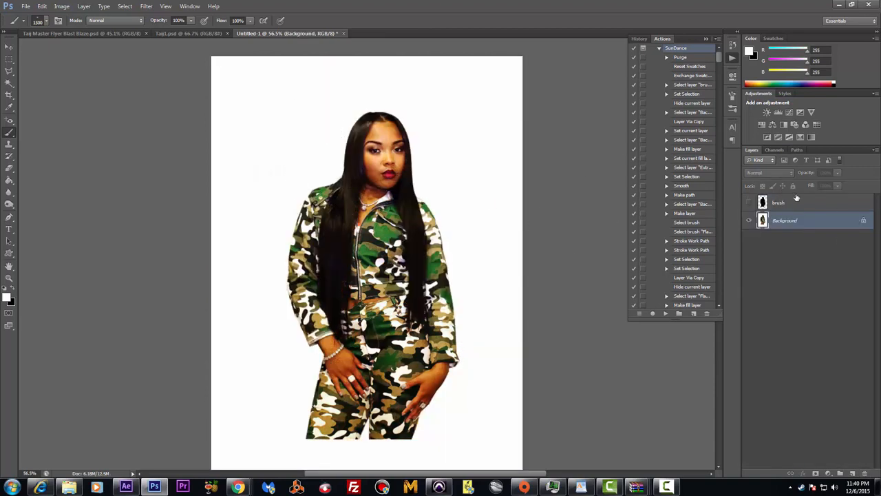
Make the brush layer visible and run the SunDance action again from its beginning
{"action": "left_click", "coordinate": [774, 203]}
{"action": "left_click", "coordinate": [749, 203]}
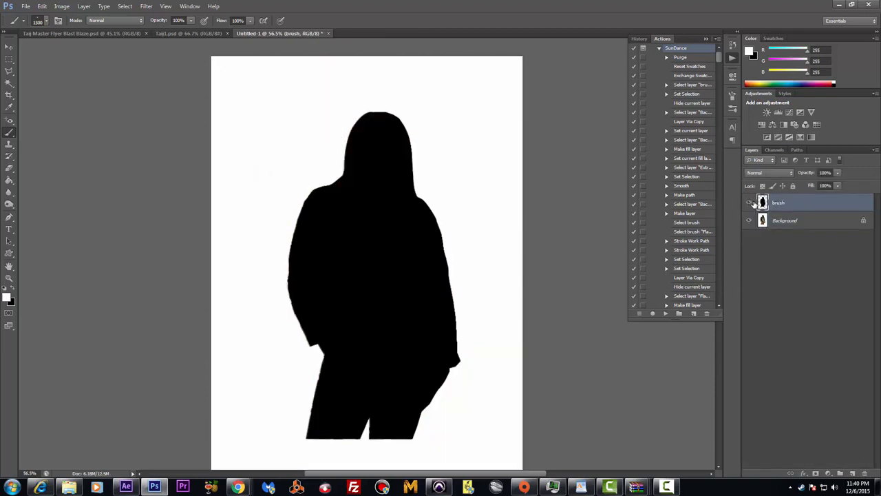
{"action": "left_click", "coordinate": [720, 51]}
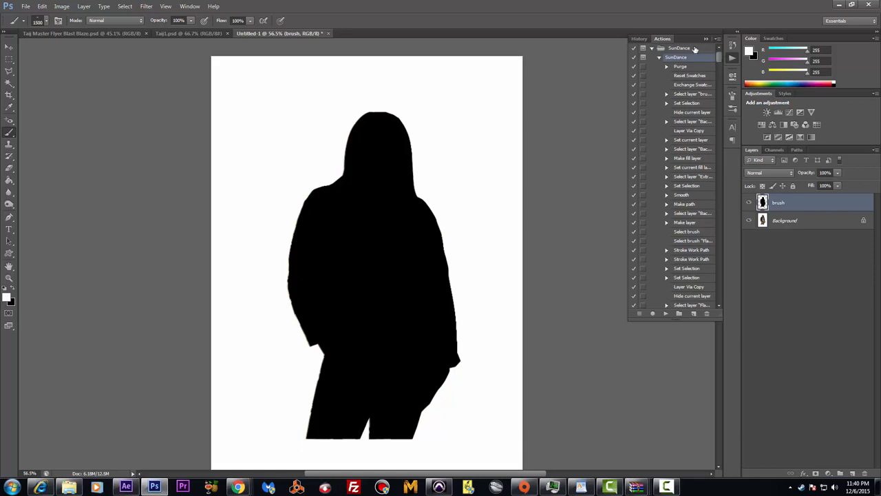
{"action": "left_click", "coordinate": [667, 314]}
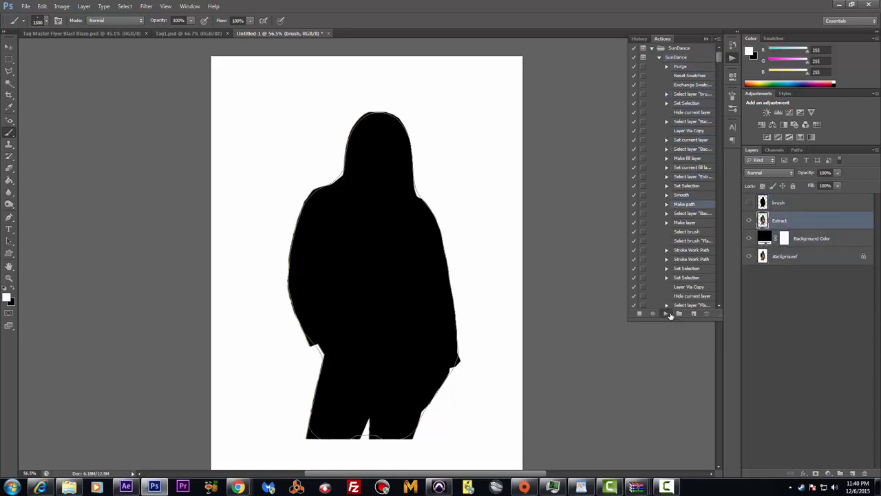
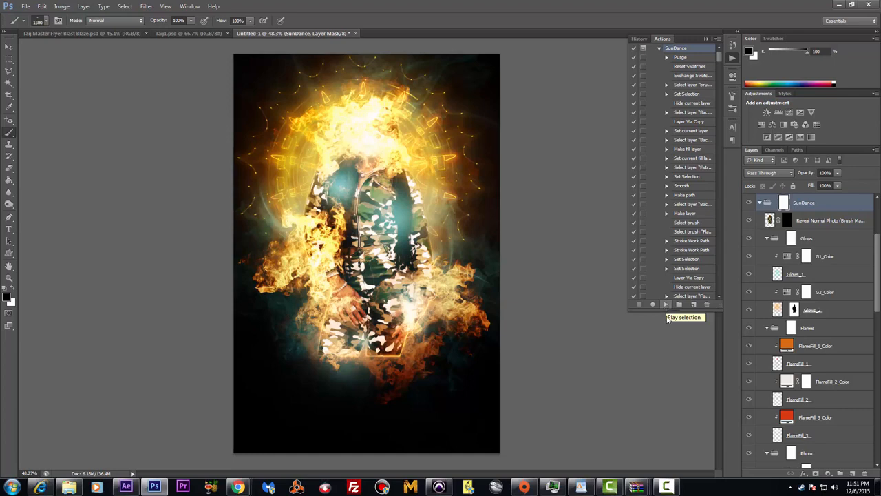
Paint white with a soft round 300 px brush on the Reveal Normal Photo mask over the artist's face and neck
{"action": "left_click", "coordinate": [769, 219]}
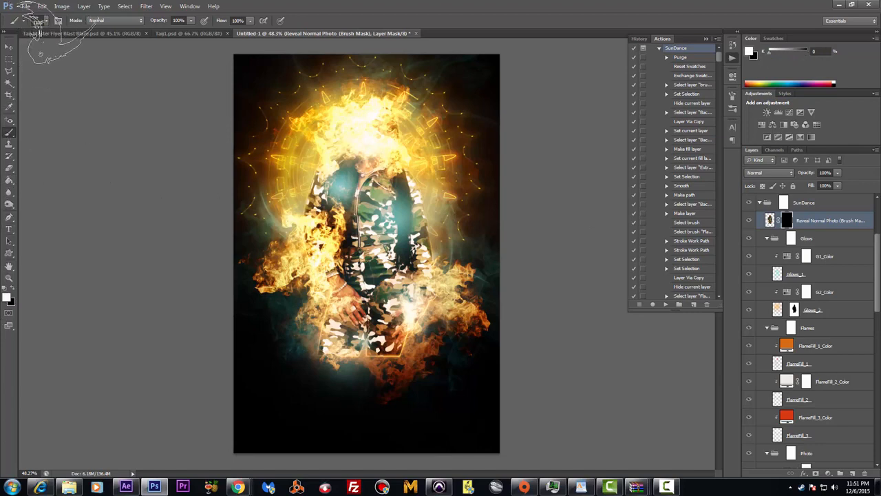
{"action": "left_click", "coordinate": [46, 22]}
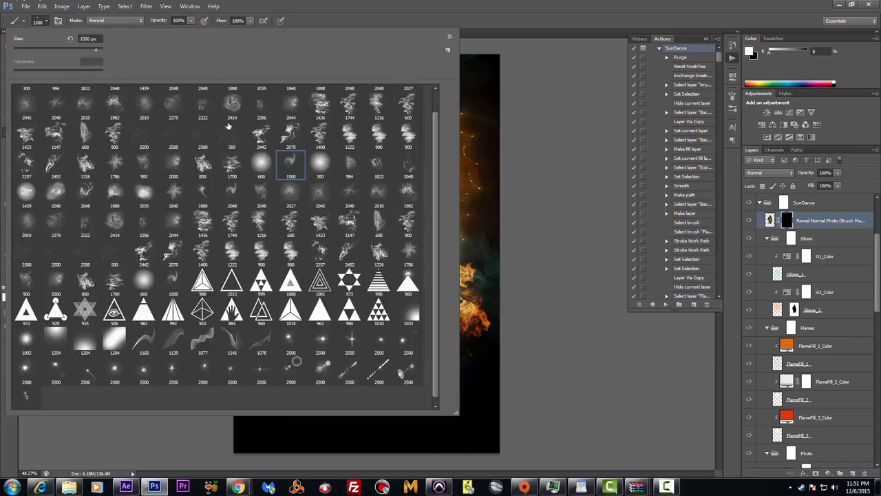
{"action": "left_click_drag", "start_coordinate": [435, 140], "coordinate": [442, 91]}
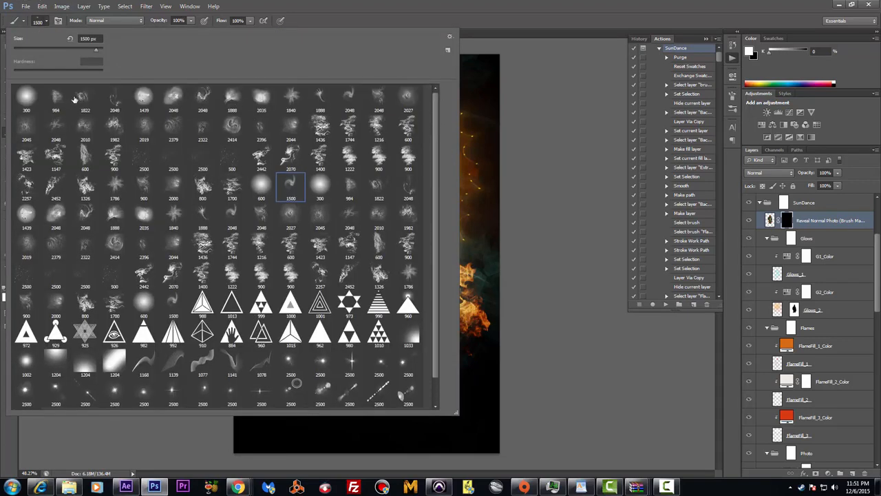
{"action": "double_click", "coordinate": [28, 97]}
{"action": "left_click", "coordinate": [372, 140]}
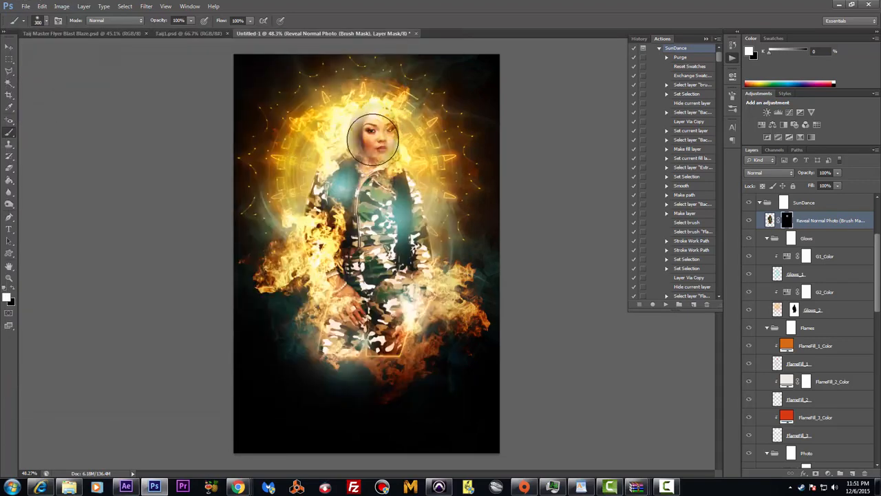
{"action": "mouse_move", "coordinate": [373, 140]}
{"action": "left_mouse_down"}
{"action": "mouse_move", "coordinate": [387, 122]}
{"action": "mouse_move", "coordinate": [378, 128]}
{"action": "mouse_move", "coordinate": [375, 168]}
{"action": "left_mouse_up"}
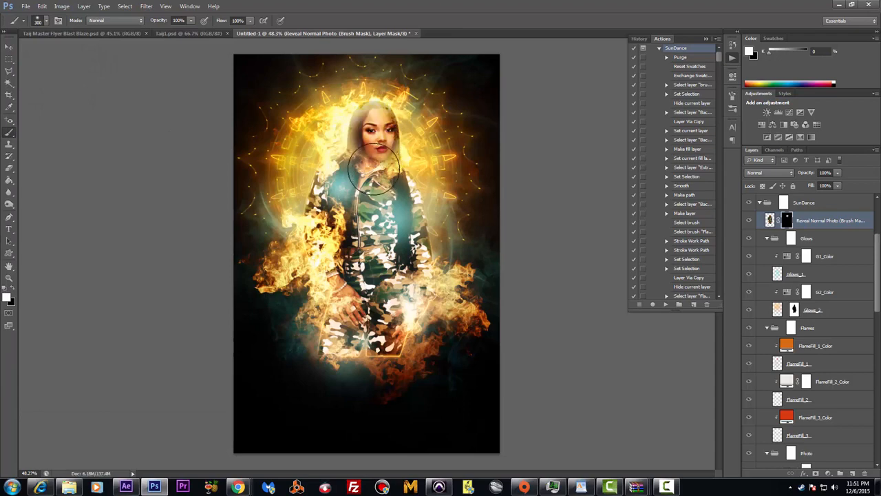
{"action": "left_click", "coordinate": [373, 170]}
{"action": "left_click", "coordinate": [374, 159]}
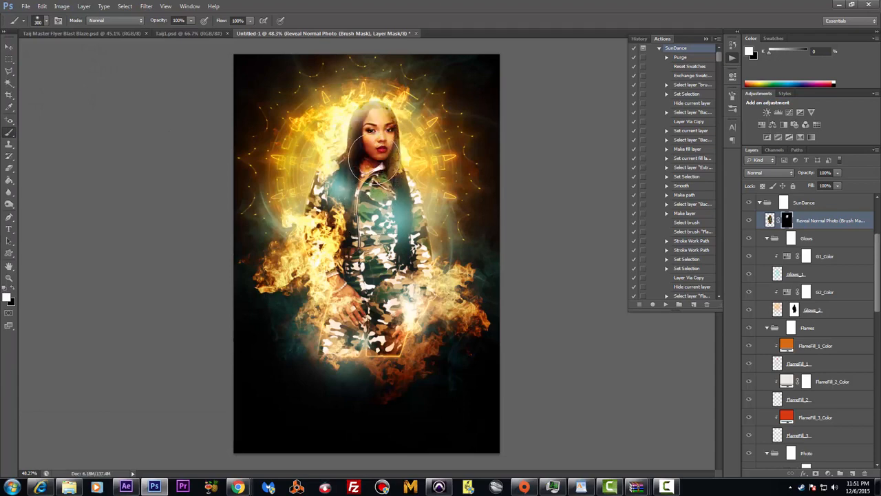
{"action": "left_click", "coordinate": [373, 131]}
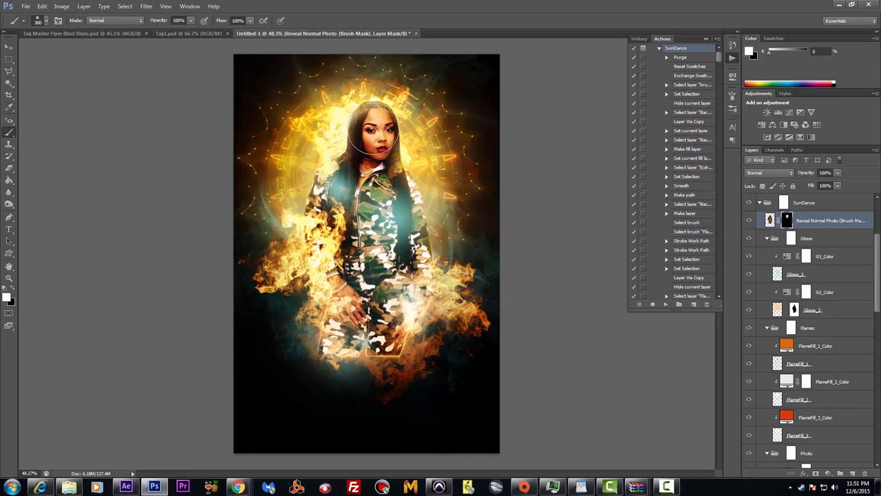
Reveal the artist's jacket, hands and trousers by painting down the body on the Reveal Normal Photo mask
{"action": "mouse_move", "coordinate": [355, 190]}
{"action": "left_mouse_down"}
{"action": "mouse_move", "coordinate": [377, 253]}
{"action": "mouse_move", "coordinate": [393, 247]}
{"action": "mouse_move", "coordinate": [390, 214]}
{"action": "mouse_move", "coordinate": [396, 238]}
{"action": "left_mouse_up"}
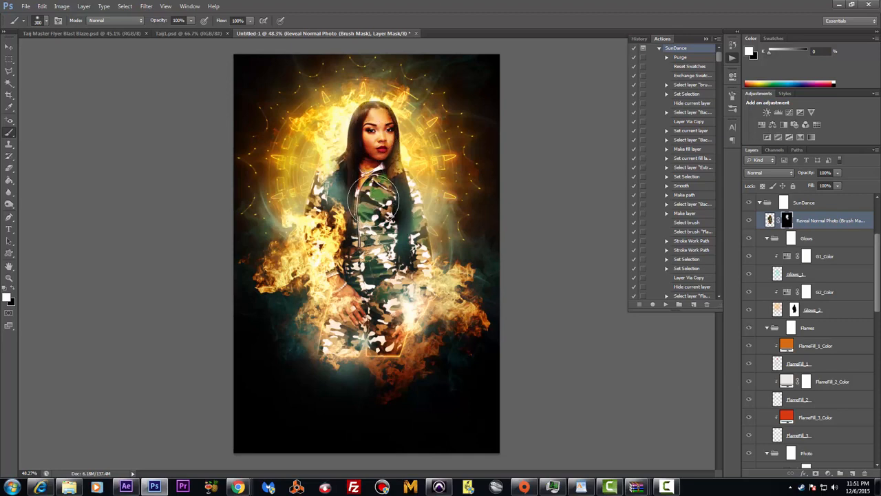
{"action": "mouse_move", "coordinate": [372, 199]}
{"action": "left_mouse_down"}
{"action": "mouse_move", "coordinate": [382, 207]}
{"action": "mouse_move", "coordinate": [347, 189]}
{"action": "left_mouse_up"}
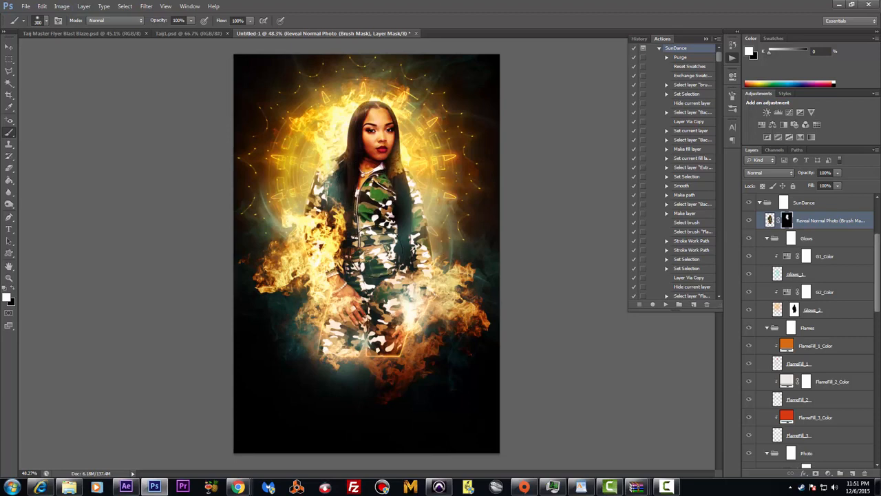
{"action": "mouse_move", "coordinate": [344, 333]}
{"action": "left_mouse_down"}
{"action": "mouse_move", "coordinate": [320, 314]}
{"action": "mouse_move", "coordinate": [358, 276]}
{"action": "mouse_move", "coordinate": [394, 293]}
{"action": "mouse_move", "coordinate": [402, 283]}
{"action": "mouse_move", "coordinate": [396, 330]}
{"action": "left_mouse_up"}
{"action": "mouse_move", "coordinate": [423, 390]}
{"action": "left_mouse_down"}
{"action": "mouse_move", "coordinate": [391, 356]}
{"action": "mouse_move", "coordinate": [394, 335]}
{"action": "left_mouse_up"}
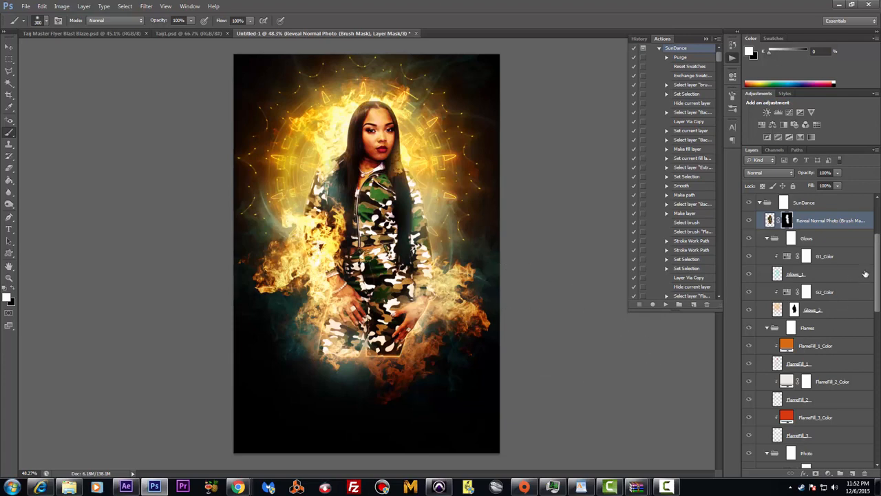
Delete the regenerated layers from Background Color up to the Adjustments group, and make the brush layer visible
{"action": "mouse_move", "coordinate": [878, 246]}
{"action": "left_mouse_down"}
{"action": "mouse_move", "coordinate": [876, 406]}
{"action": "mouse_move", "coordinate": [878, 197]}
{"action": "left_mouse_up"}
{"action": "left_click", "coordinate": [835, 443]}
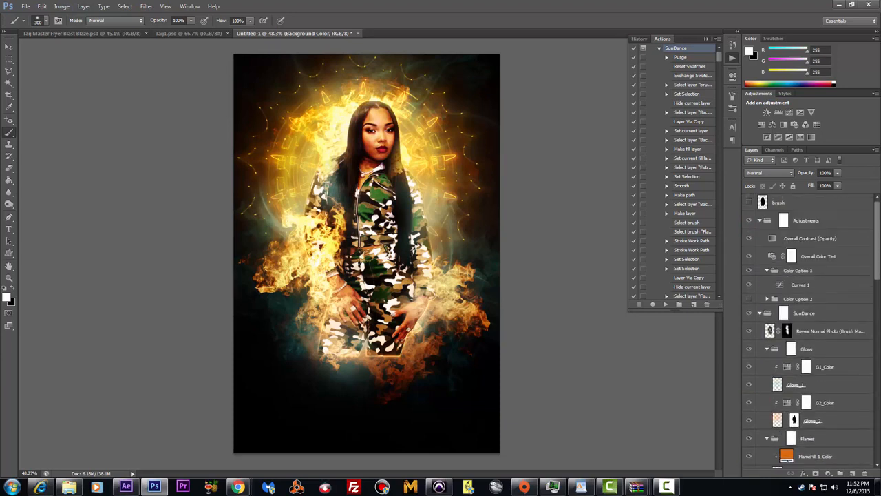
{"action": "left_click", "coordinate": [841, 220], "text": "shift"}
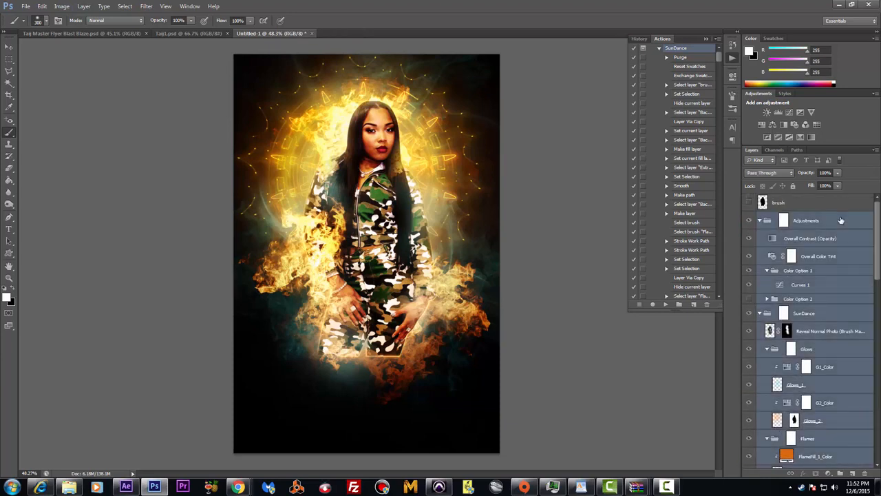
{"action": "left_click", "coordinate": [865, 474]}
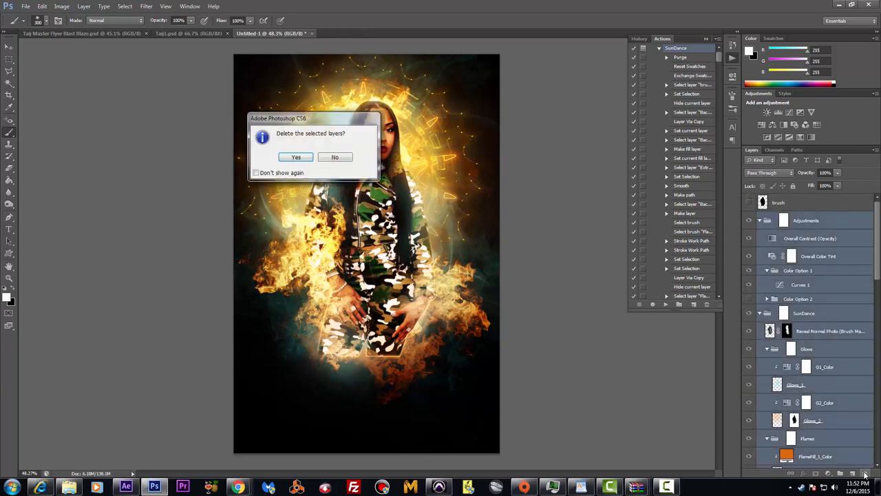
{"action": "left_click", "coordinate": [309, 159]}
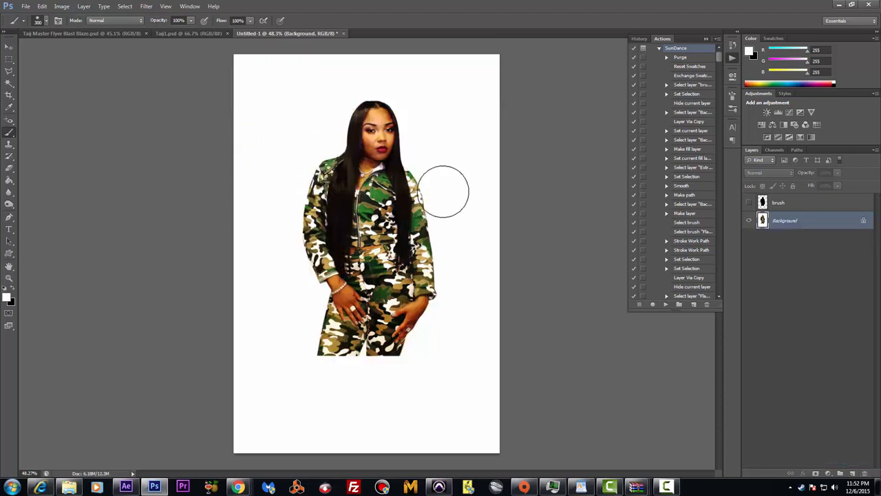
{"action": "left_click", "coordinate": [777, 202]}
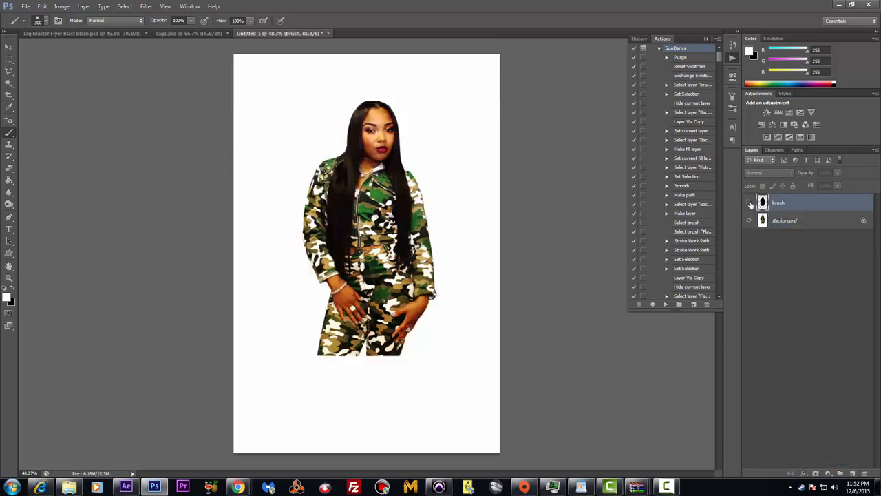
{"action": "left_click", "coordinate": [749, 202]}
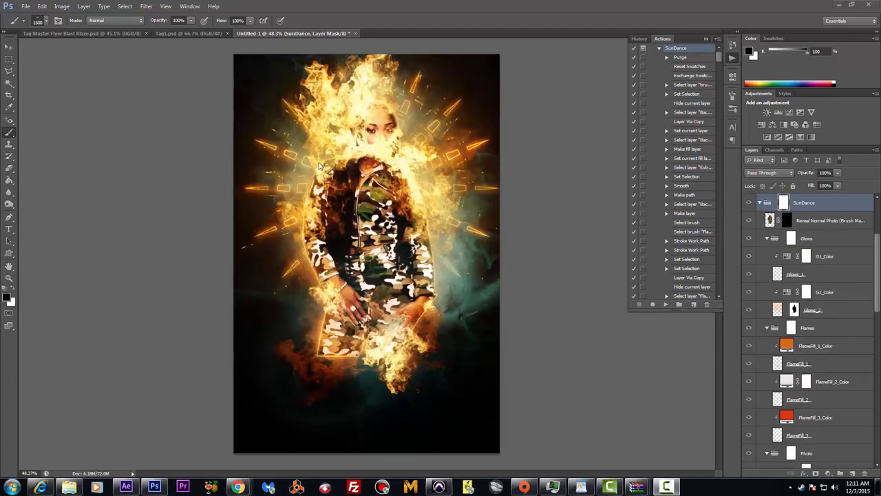
Choose the soft round 300 px brush and target the layer mask of the Reveal Normal Photo layer
{"action": "left_click", "coordinate": [811, 221]}
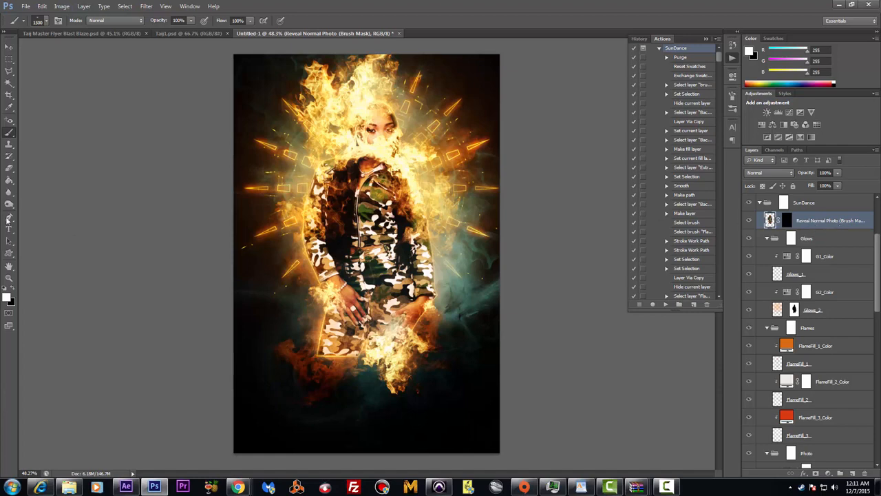
{"action": "left_click", "coordinate": [46, 22]}
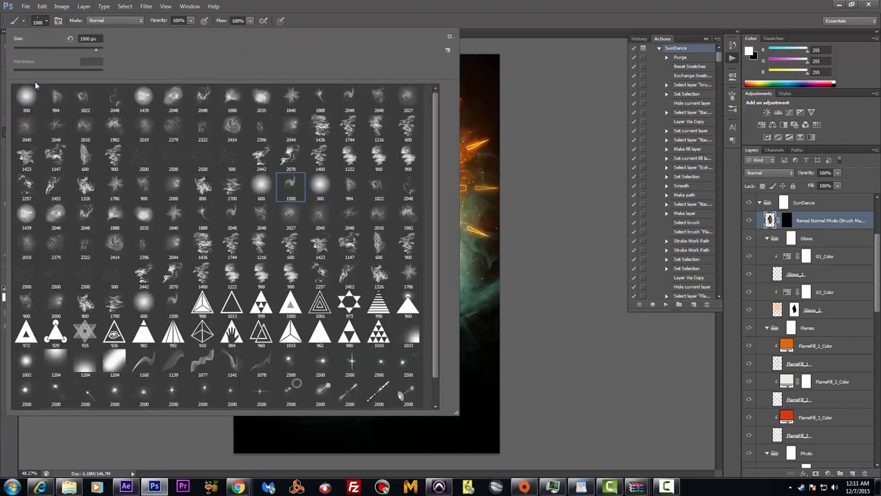
{"action": "double_click", "coordinate": [26, 96]}
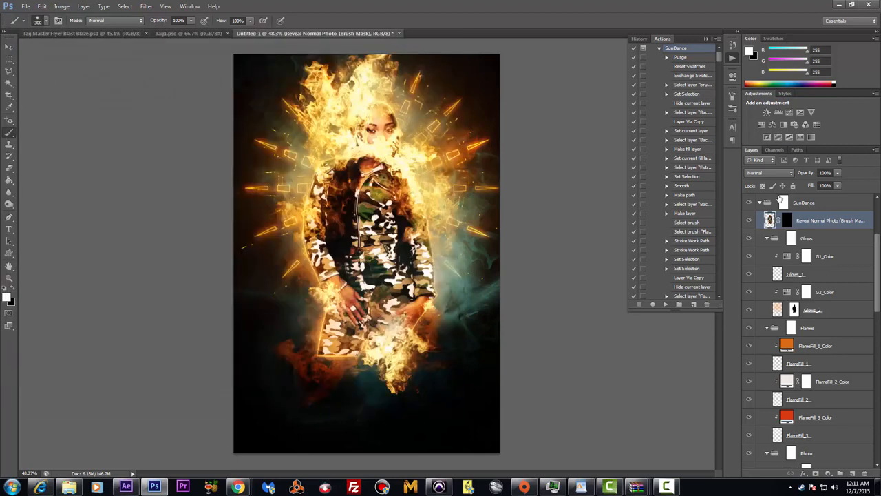
{"action": "left_click", "coordinate": [789, 221]}
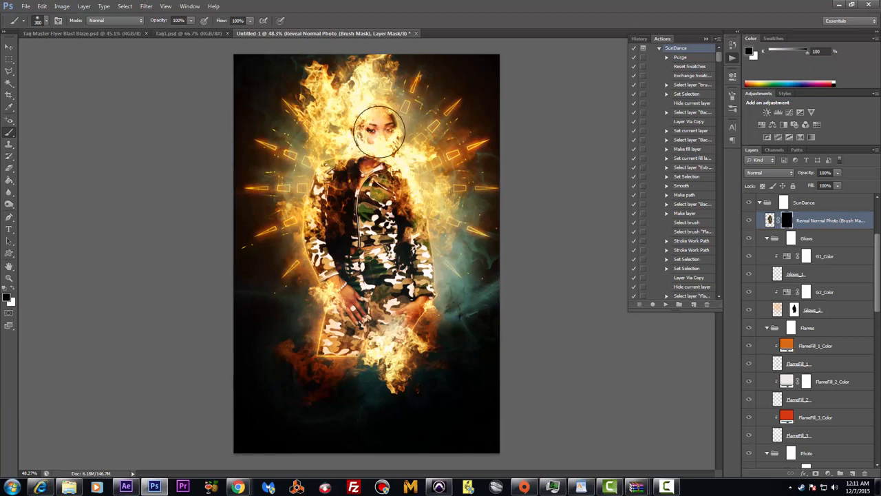
Set the foreground color to white (ffffff) and paint the mask over the artist's forehead and eyes
{"action": "left_click", "coordinate": [7, 296]}
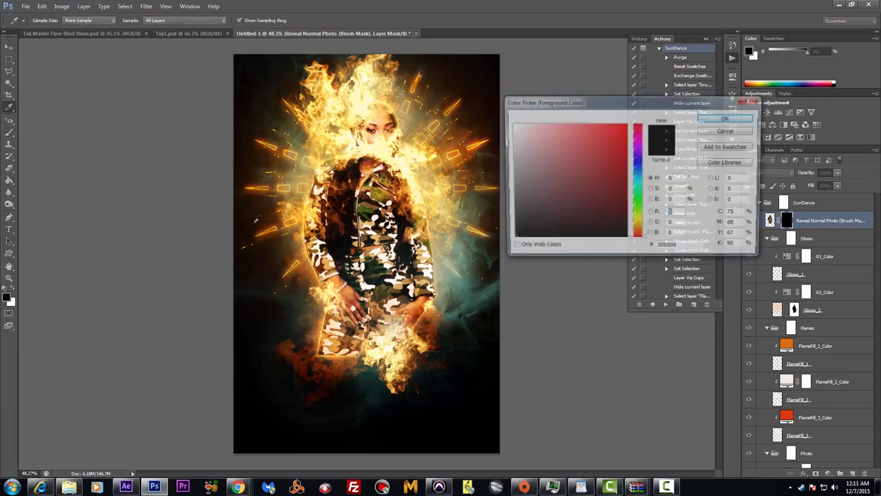
{"action": "left_click_drag", "start_coordinate": [542, 145], "coordinate": [464, 116]}
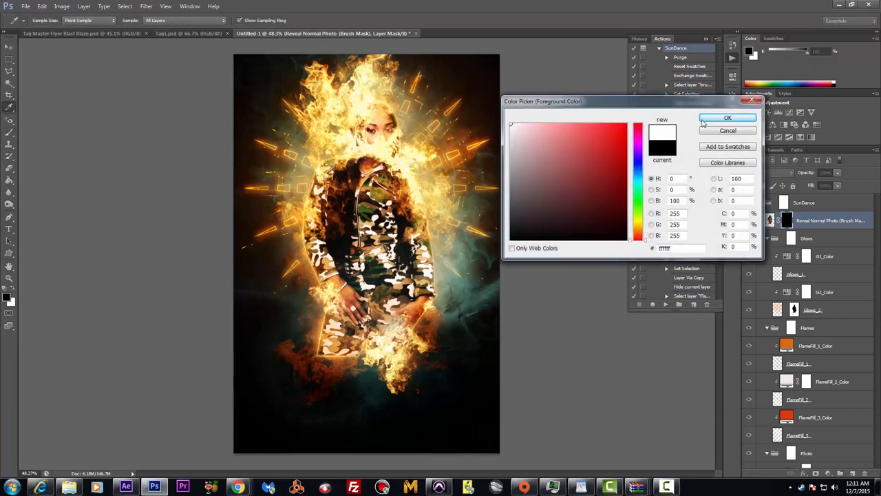
{"action": "left_click", "coordinate": [727, 118]}
{"action": "mouse_move", "coordinate": [360, 113]}
{"action": "left_mouse_down"}
{"action": "mouse_move", "coordinate": [418, 139]}
{"action": "mouse_move", "coordinate": [400, 151]}
{"action": "mouse_move", "coordinate": [378, 126]}
{"action": "left_mouse_up"}
Reduce the brush to 60 px and paint the mask over the artist's cheeks, mouth and chin to clear the flames
{"action": "scroll", "coordinate": [377, 155], "scroll_direction": "up", "scroll_amount": 4}
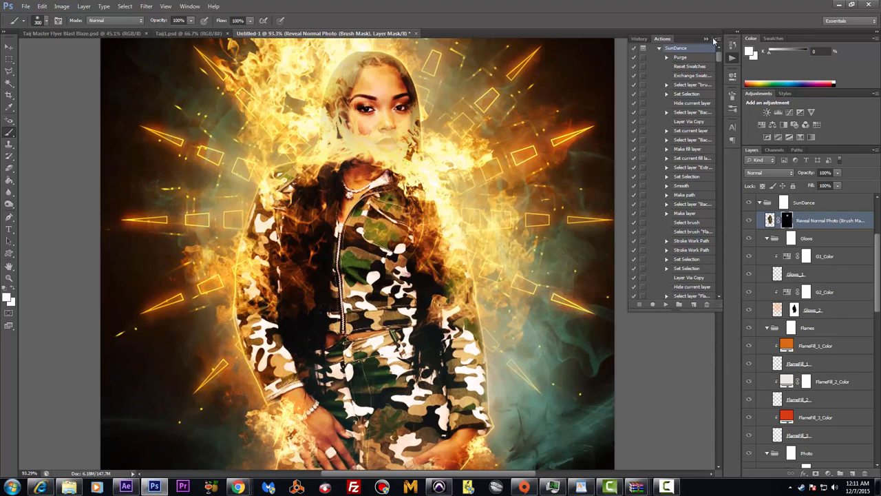
{"action": "left_click", "coordinate": [714, 39]}
{"action": "left_click_drag", "start_coordinate": [718, 208], "coordinate": [719, 165]}
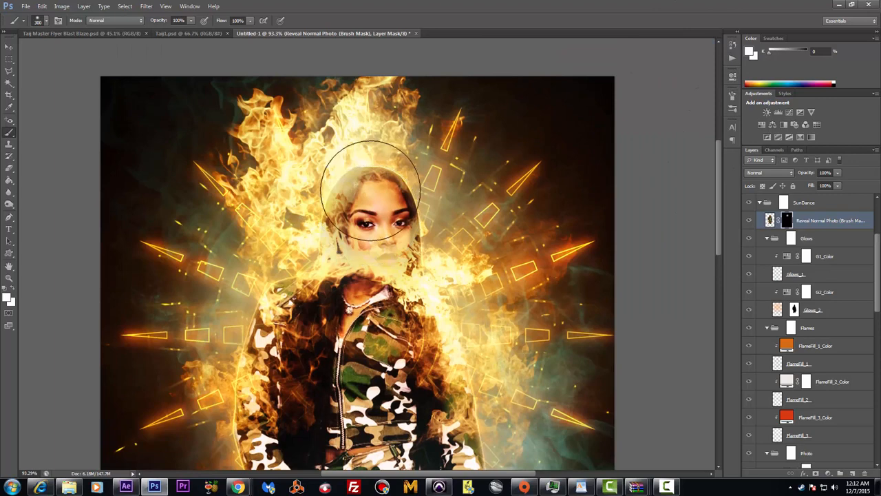
{"action": "key", "text": "bracketleft"}
{"action": "key", "text": "bracketleft"}
{"action": "key", "text": "bracketleft"}
{"action": "key", "text": "bracketleft"}
{"action": "key", "text": "bracketleft"}
{"action": "key", "text": "bracketleft"}
{"action": "key", "text": "bracketleft"}
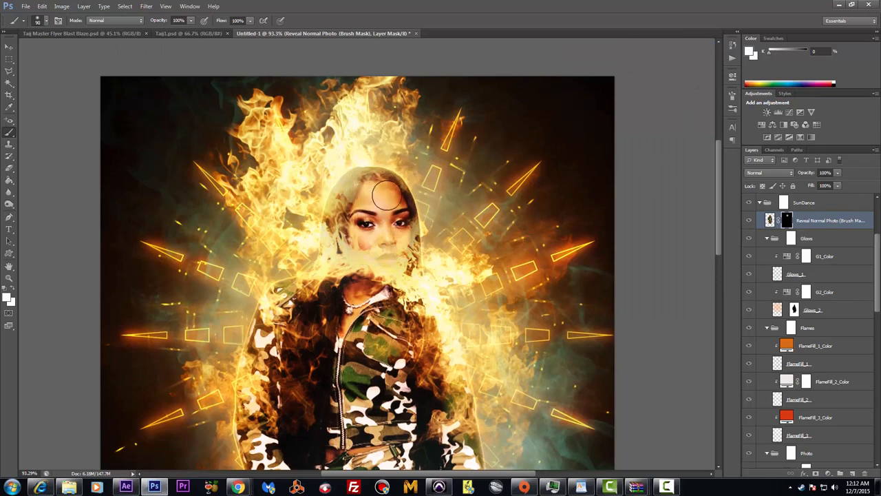
{"action": "key", "text": "bracketleft"}
{"action": "key", "text": "bracketleft"}
{"action": "key", "text": "bracketleft"}
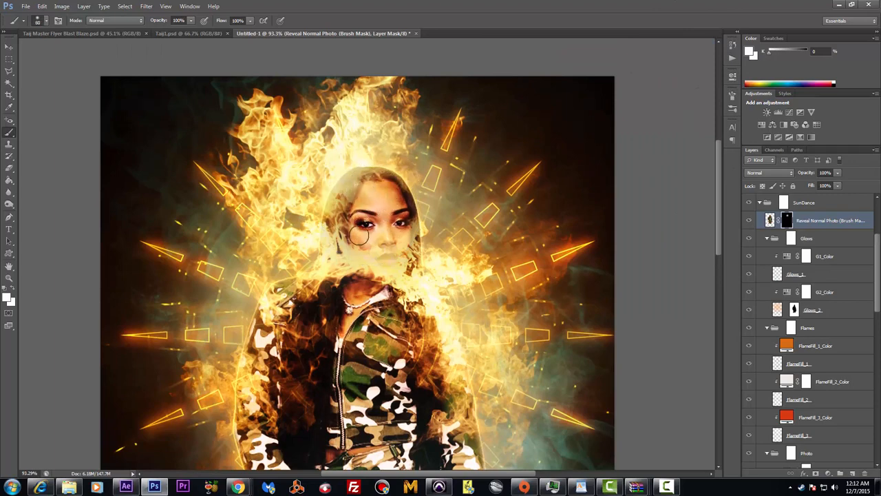
{"action": "mouse_move", "coordinate": [371, 235]}
{"action": "left_mouse_down"}
{"action": "mouse_move", "coordinate": [386, 265]}
{"action": "mouse_move", "coordinate": [399, 222]}
{"action": "mouse_move", "coordinate": [397, 262]}
{"action": "mouse_move", "coordinate": [385, 280]}
{"action": "mouse_move", "coordinate": [359, 288]}
{"action": "left_mouse_up"}
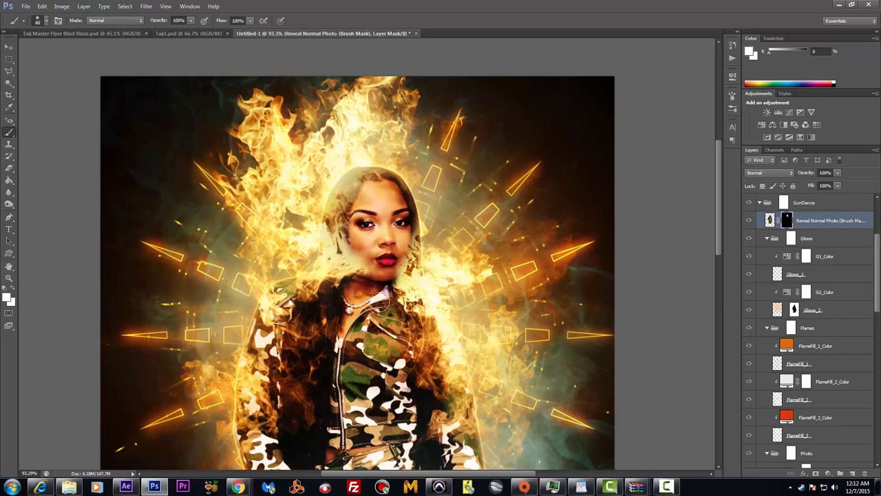
Choose the textured 1326 px brush, reduce it to 100 px, and paint the mask along the hair beside the artist's face
{"action": "mouse_move", "coordinate": [363, 234]}
{"action": "left_mouse_down"}
{"action": "mouse_move", "coordinate": [350, 231]}
{"action": "mouse_move", "coordinate": [341, 207]}
{"action": "mouse_move", "coordinate": [344, 217]}
{"action": "left_mouse_up"}
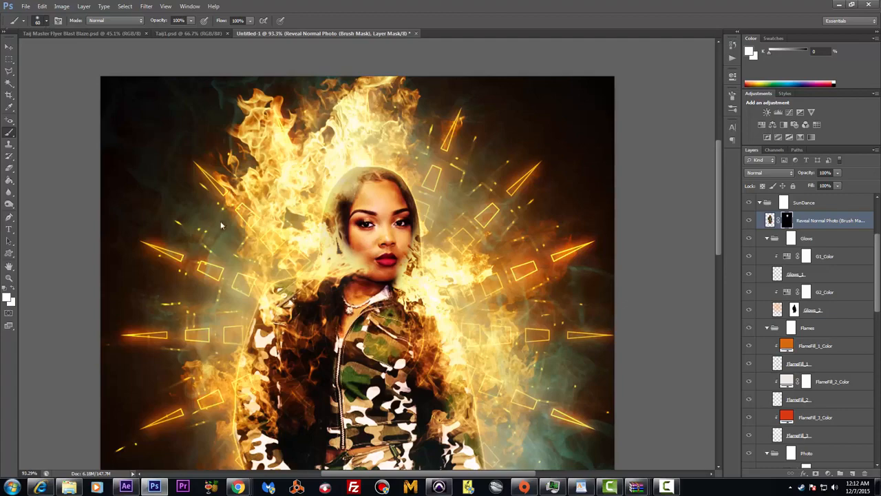
{"action": "right_click", "coordinate": [220, 221]}
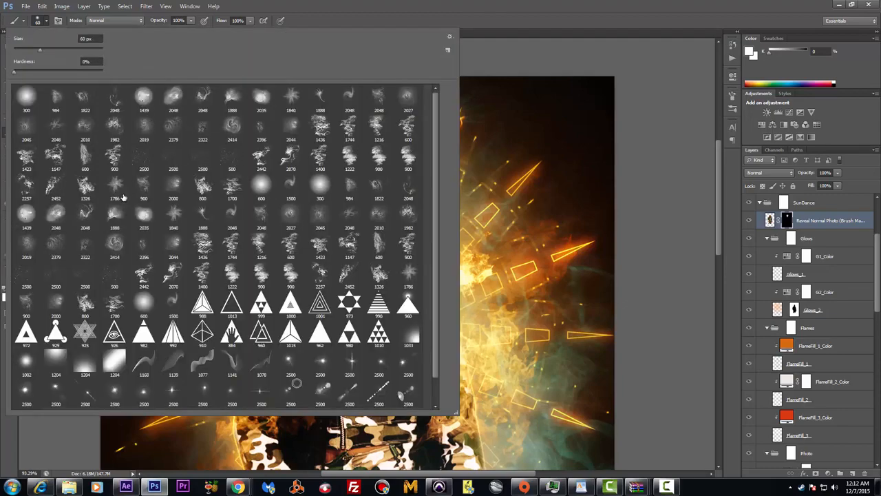
{"action": "double_click", "coordinate": [85, 186]}
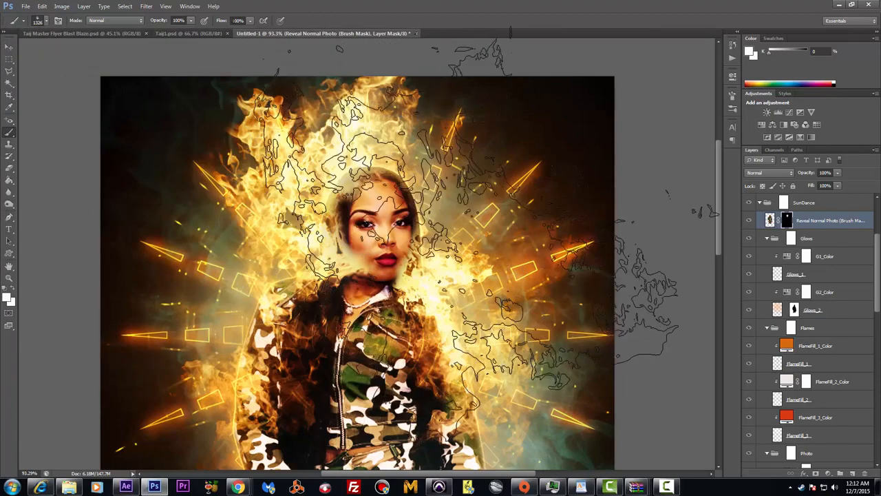
{"action": "left_click", "coordinate": [398, 227]}
{"action": "key", "text": "bracketleft"}
{"action": "key", "text": "bracketleft"}
{"action": "key", "text": "bracketleft"}
{"action": "key", "text": "bracketleft"}
{"action": "key", "text": "bracketleft"}
{"action": "key", "text": "bracketleft"}
{"action": "key", "text": "bracketleft"}
{"action": "key", "text": "bracketleft"}
{"action": "key", "text": "bracketleft"}
{"action": "key", "text": "bracketleft"}
{"action": "key", "text": "bracketleft"}
{"action": "key", "text": "bracketleft"}
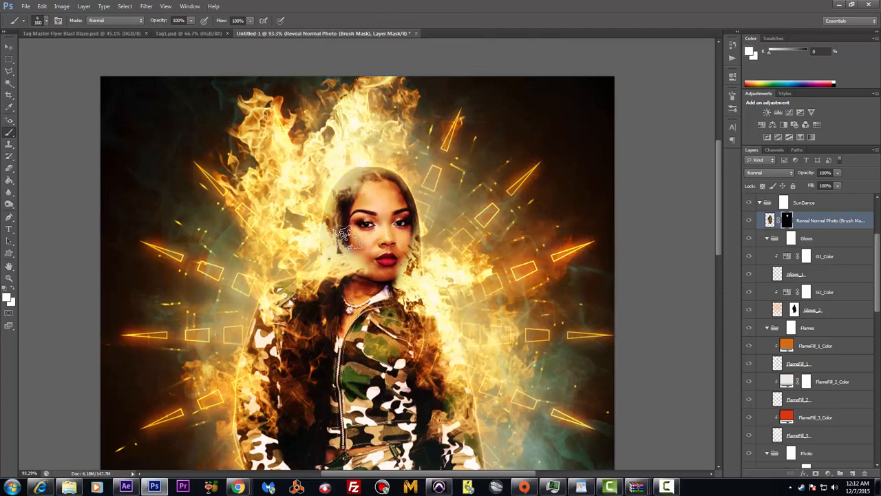
Vary the textured brush between 100 and 175 px and paint the mask over the hair and jaw edges to break up the flames
{"action": "key", "text": "bracketright"}
{"action": "key", "text": "bracketright"}
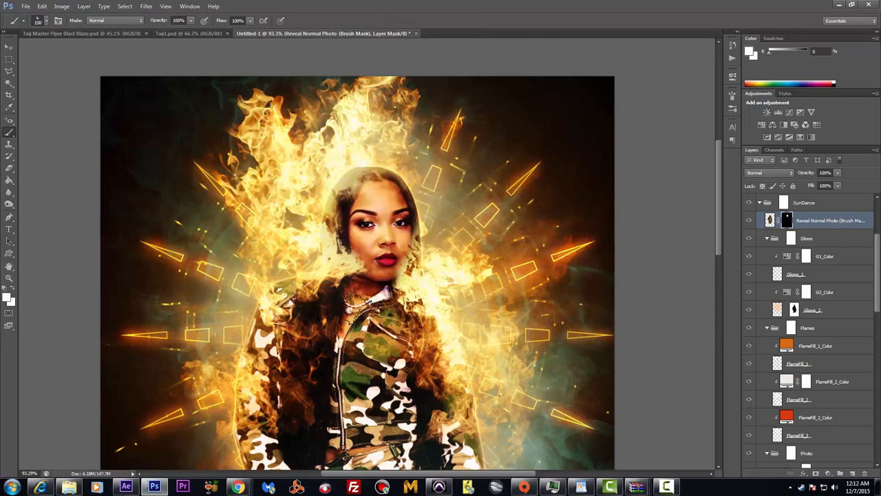
{"action": "key", "text": "bracketleft"}
{"action": "key", "text": "bracketleft"}
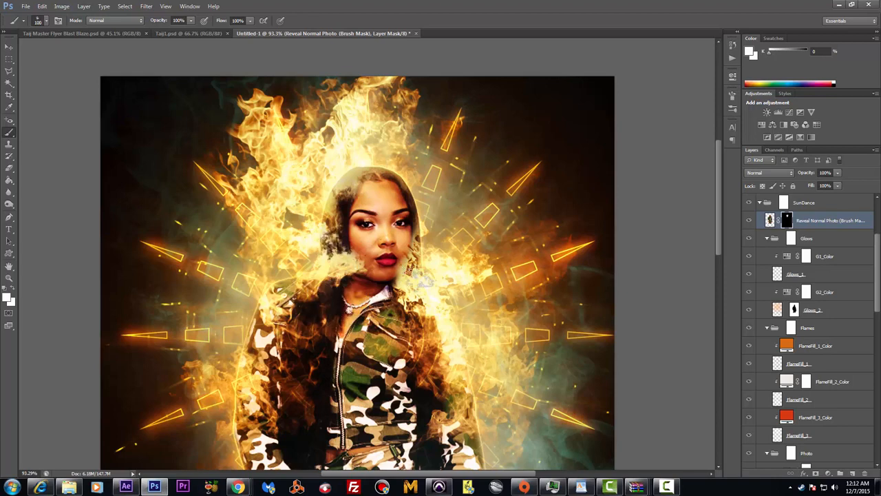
{"action": "key", "text": "bracketright"}
{"action": "key", "text": "bracketright"}
{"action": "key", "text": "bracketright"}
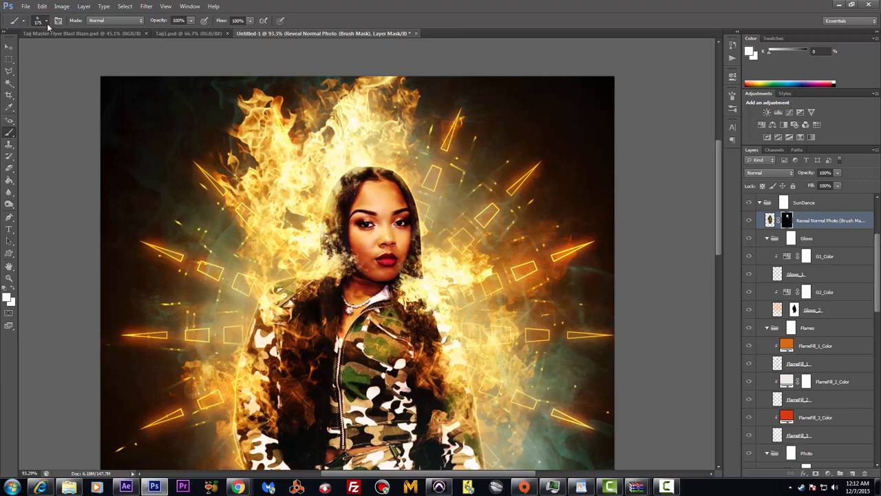
Switch to the soft round brush at 100 to 175 px and paint the mask over parts of the artist's jacket
{"action": "right_click", "coordinate": [47, 147]}
{"action": "double_click", "coordinate": [28, 103]}
{"action": "key", "text": "bracketleft"}
{"action": "key", "text": "bracketleft"}
{"action": "key", "text": "bracketleft"}
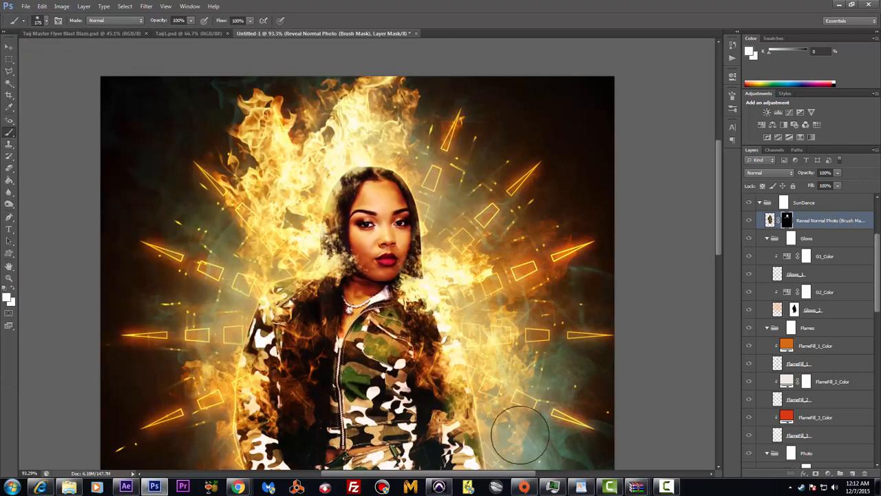
{"action": "key", "text": "bracketleft"}
{"action": "key", "text": "bracketleft"}
{"action": "key", "text": "bracketleft"}
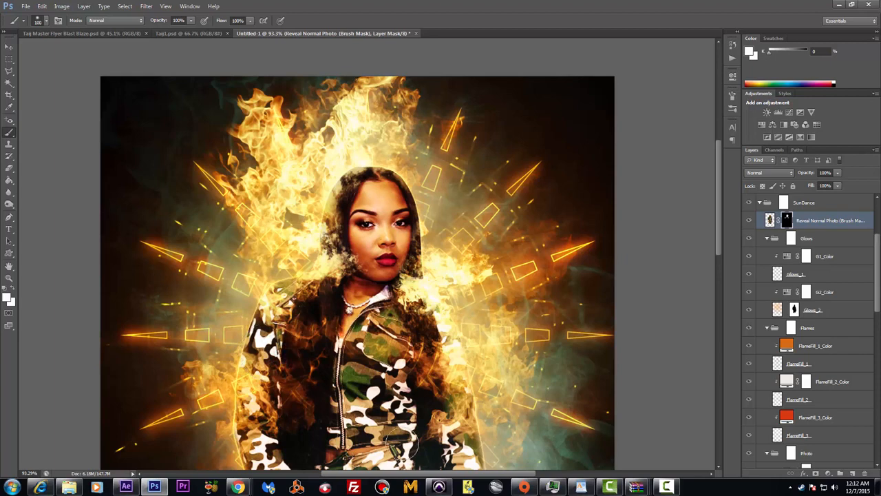
{"action": "left_click_drag", "start_coordinate": [716, 208], "coordinate": [717, 229]}
{"action": "mouse_move", "coordinate": [418, 293]}
{"action": "left_mouse_down"}
{"action": "mouse_move", "coordinate": [444, 342]}
{"action": "mouse_move", "coordinate": [436, 321]}
{"action": "mouse_move", "coordinate": [403, 313]}
{"action": "left_mouse_up"}
{"action": "key", "text": "bracketright"}
{"action": "key", "text": "bracketright"}
{"action": "key", "text": "bracketright"}
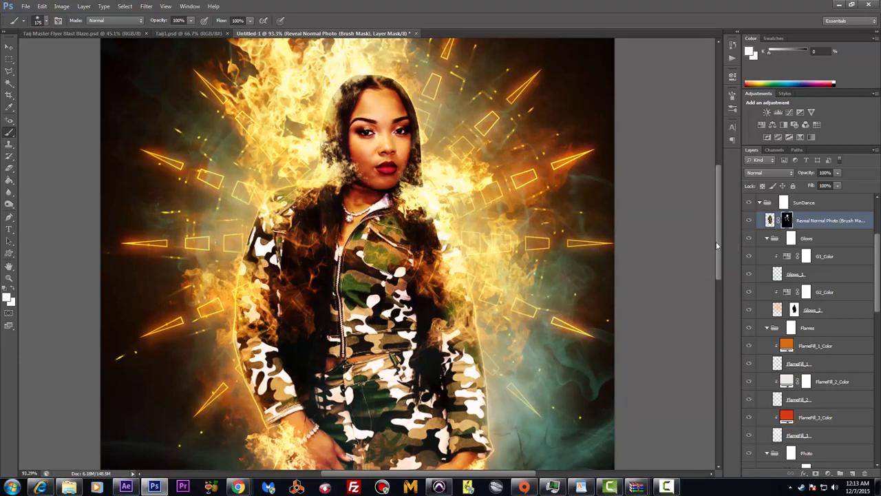
Review the whole flyer, and collapse the Glows, Flames, Photo and Grunge Textures groups
{"action": "scroll", "coordinate": [718, 265], "scroll_direction": "down", "scroll_amount": 3}
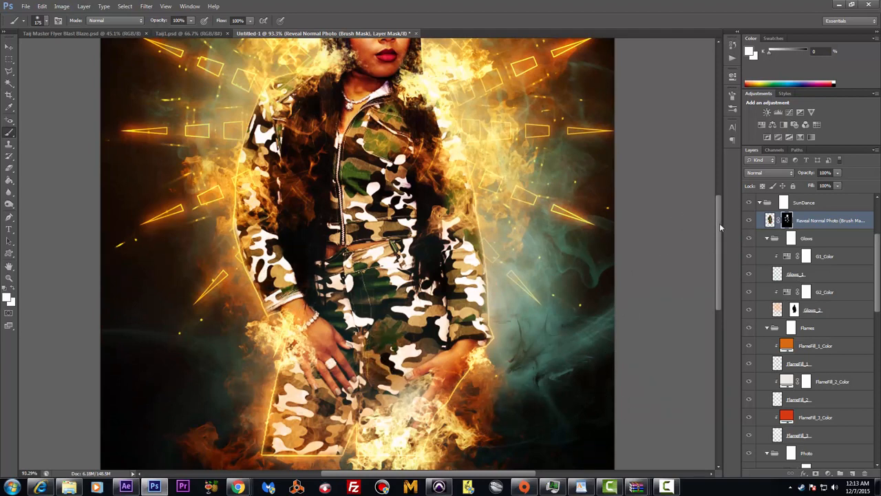
{"action": "left_click_drag", "start_coordinate": [720, 223], "coordinate": [723, 279]}
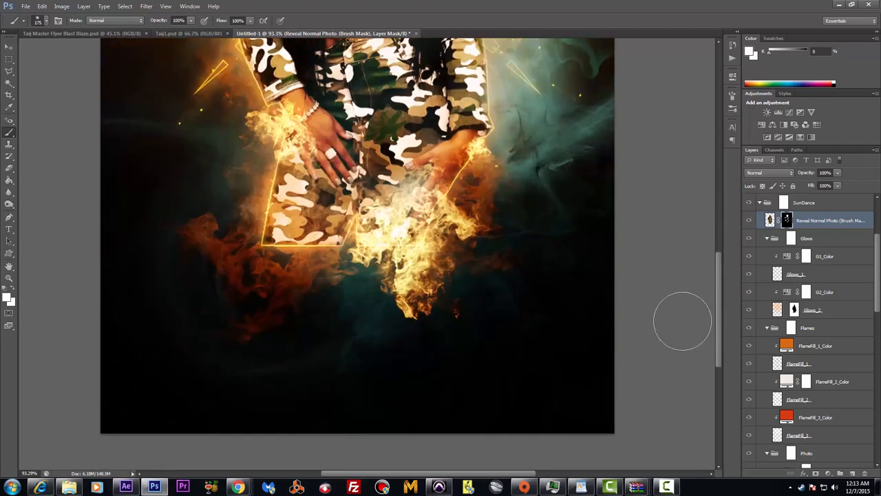
{"action": "left_click_drag", "start_coordinate": [716, 299], "coordinate": [726, 202]}
{"action": "scroll", "coordinate": [485, 191], "scroll_direction": "down", "scroll_amount": 4}
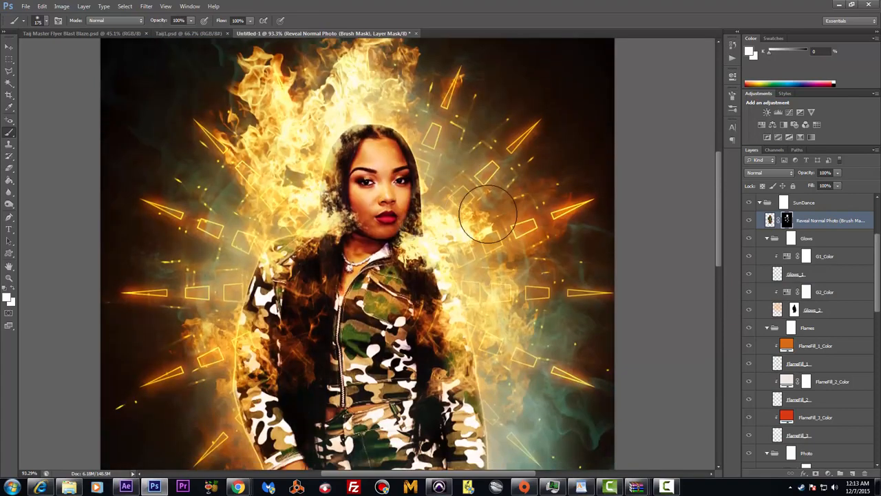
{"action": "scroll", "coordinate": [505, 225], "scroll_direction": "up", "scroll_amount": 2}
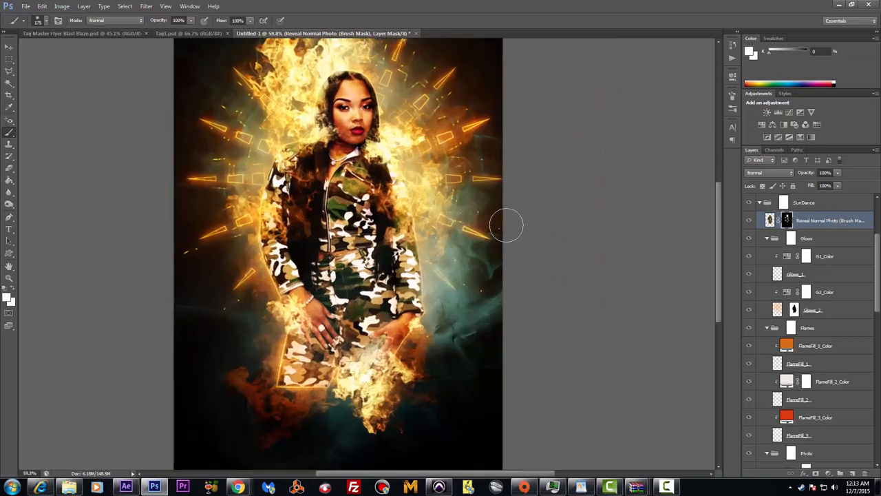
{"action": "left_click_drag", "start_coordinate": [721, 274], "coordinate": [716, 237]}
{"action": "left_click", "coordinate": [768, 238]}
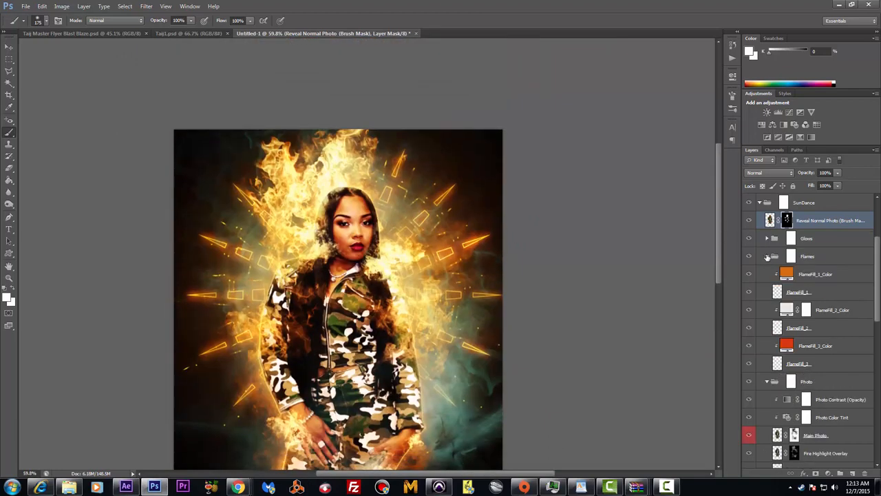
{"action": "left_click", "coordinate": [767, 256]}
{"action": "left_click", "coordinate": [768, 275]}
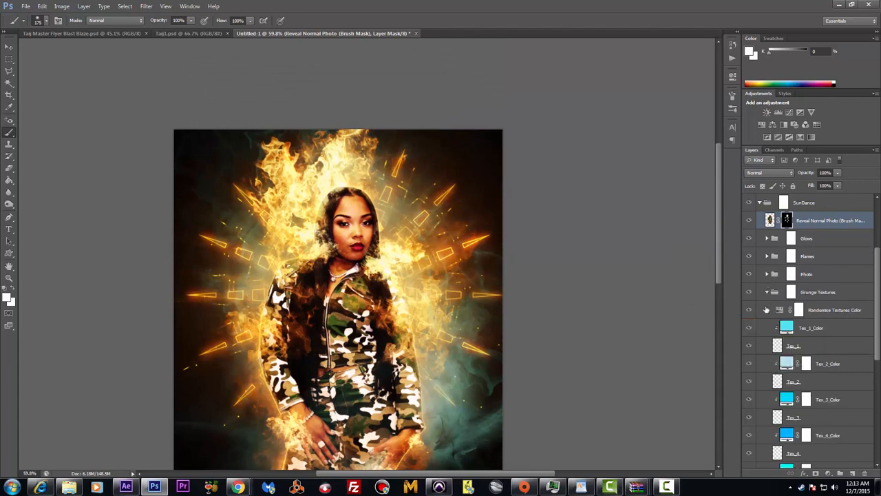
{"action": "left_click", "coordinate": [768, 292]}
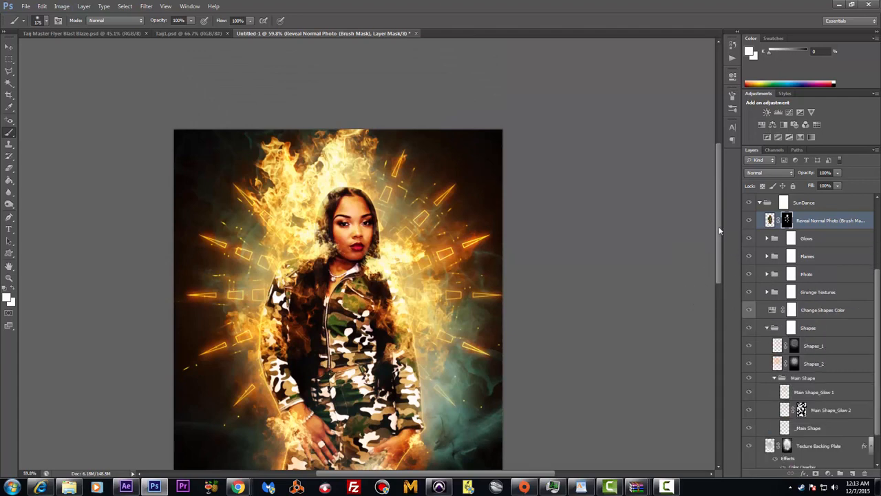
{"action": "left_click_drag", "start_coordinate": [720, 230], "coordinate": [720, 257]}
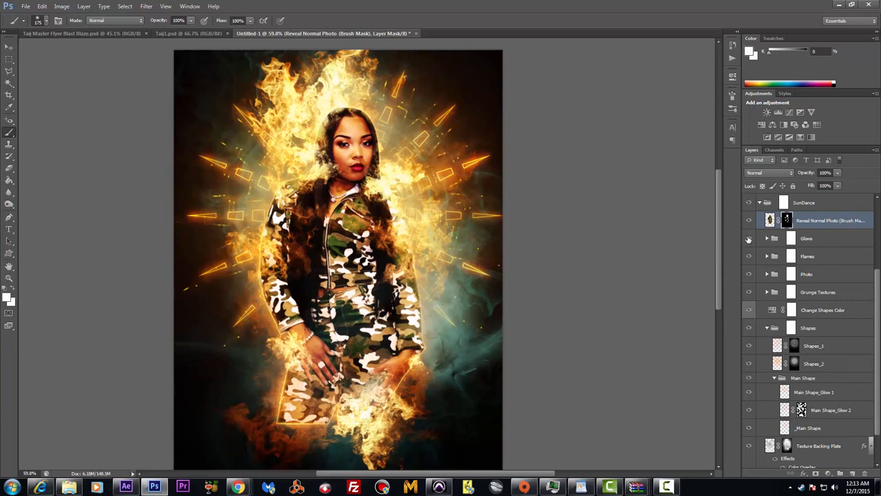
Preview the Glows group off and on, and shift the hue of its G1_Color adjustment far into the negative range
{"action": "left_click", "coordinate": [749, 239]}
{"action": "left_click", "coordinate": [749, 238]}
{"action": "left_click", "coordinate": [767, 238]}
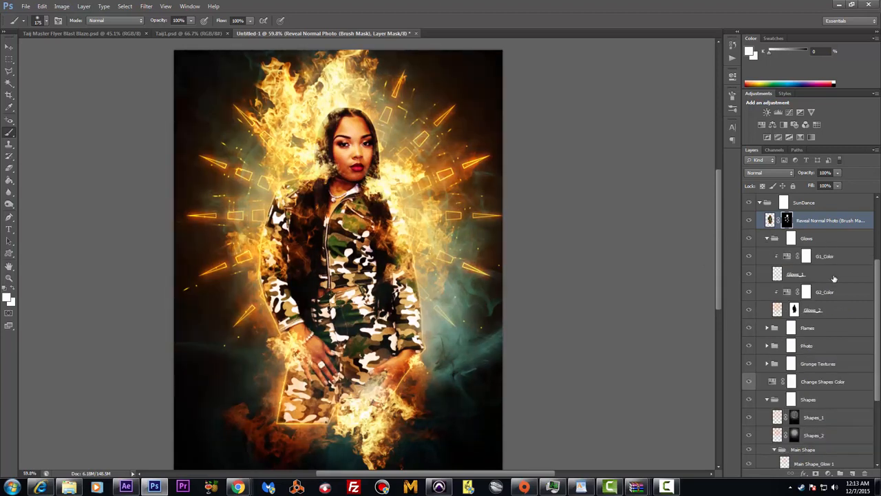
{"action": "double_click", "coordinate": [786, 256]}
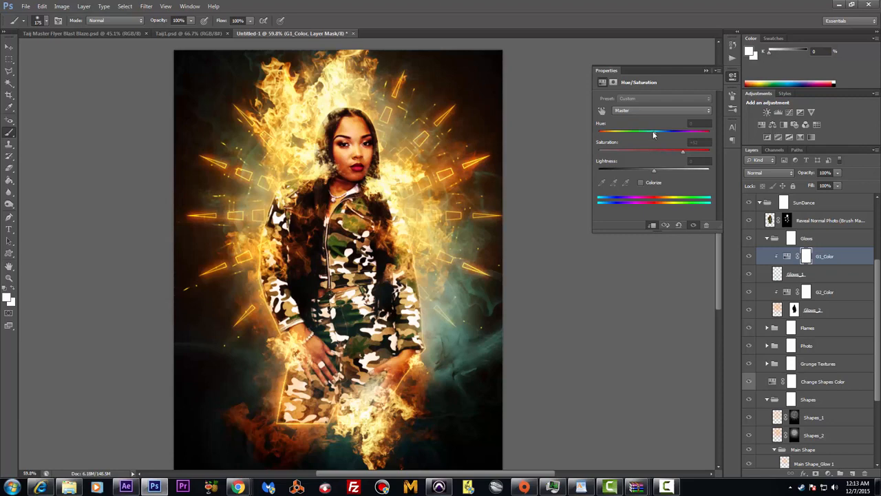
{"action": "left_click_drag", "start_coordinate": [654, 135], "coordinate": [608, 142]}
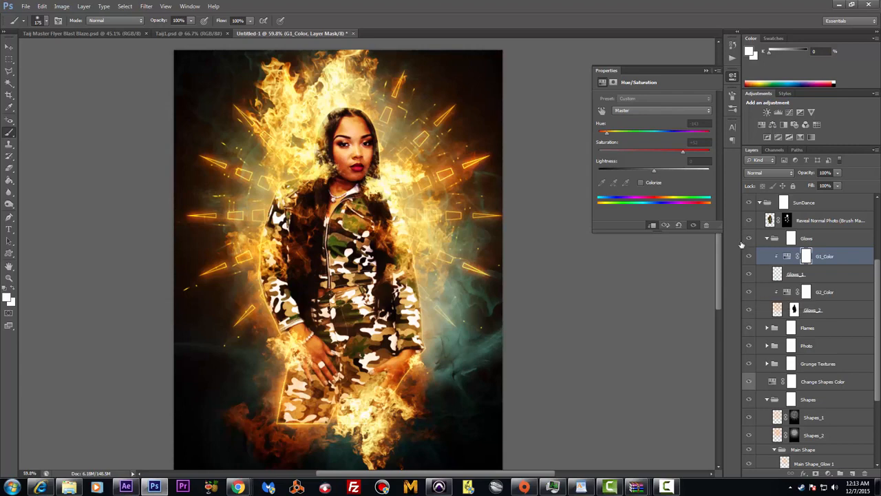
{"action": "left_click", "coordinate": [707, 69]}
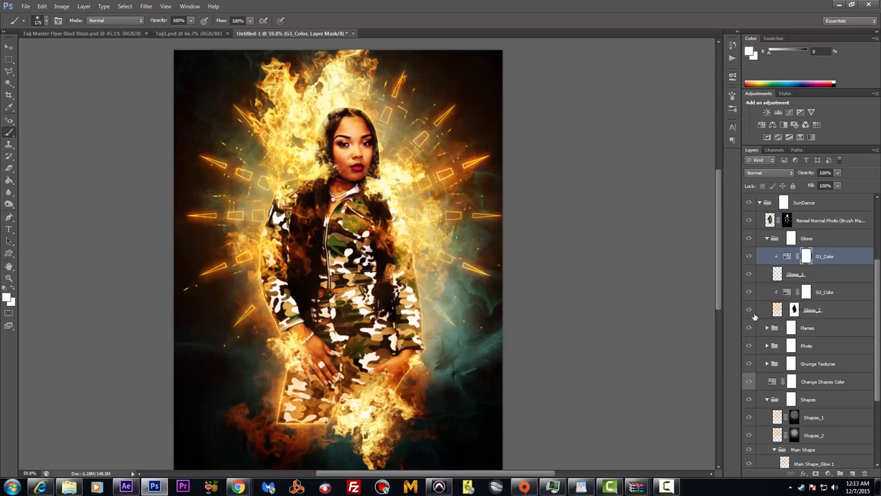
Preview the Glows_2 layer off and on, and adjust G2_Color with a negative hue and slightly reduced lightness for a redder glow
{"action": "left_click", "coordinate": [751, 311]}
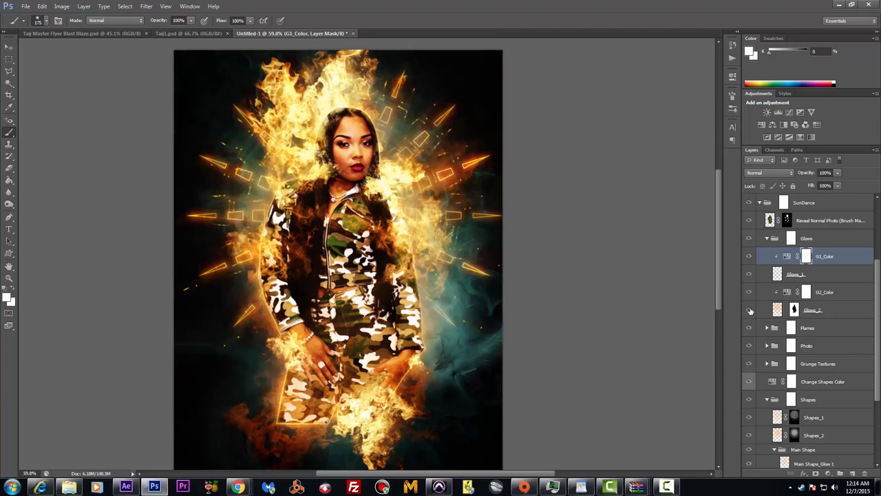
{"action": "left_click", "coordinate": [750, 312]}
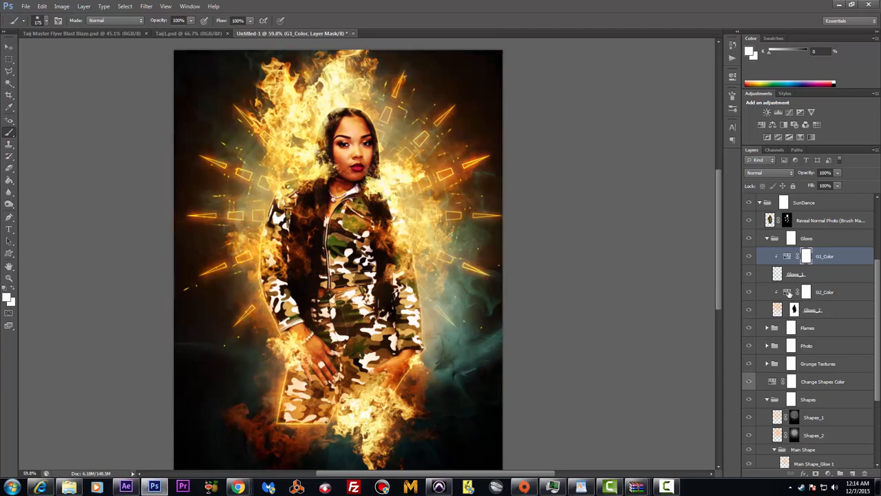
{"action": "double_click", "coordinate": [787, 293]}
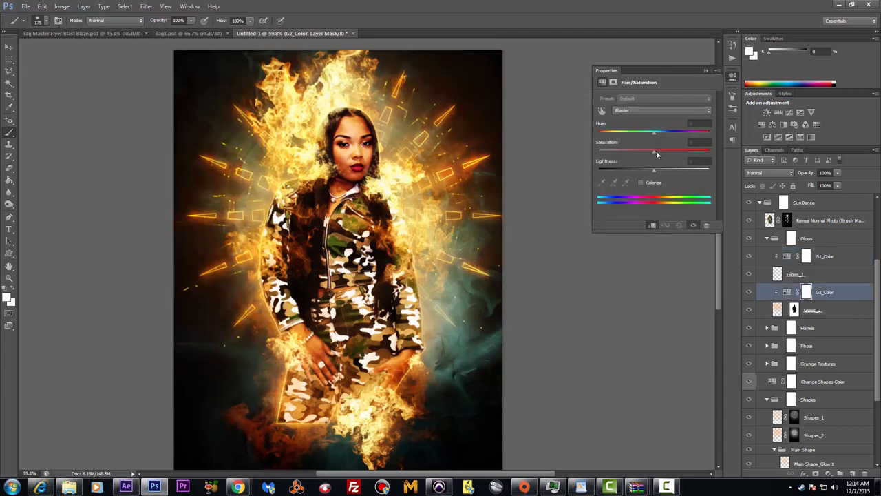
{"action": "left_click_drag", "start_coordinate": [674, 155], "coordinate": [640, 179]}
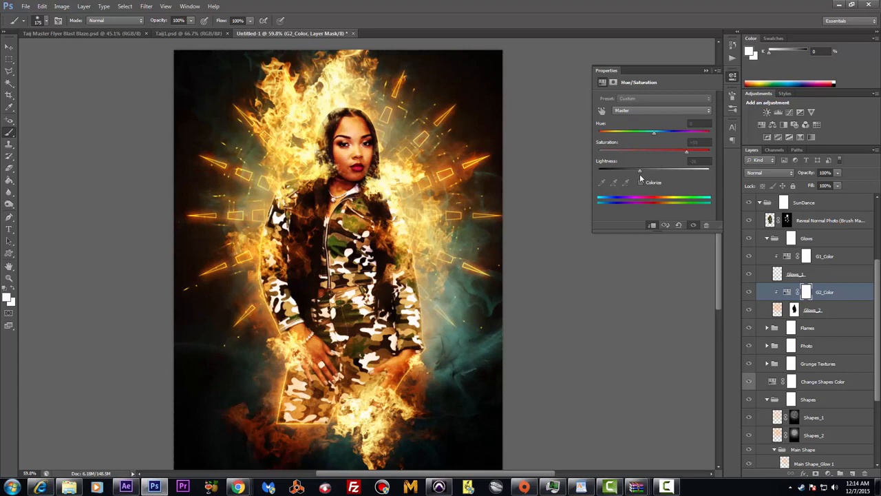
{"action": "left_click_drag", "start_coordinate": [653, 133], "coordinate": [632, 135]}
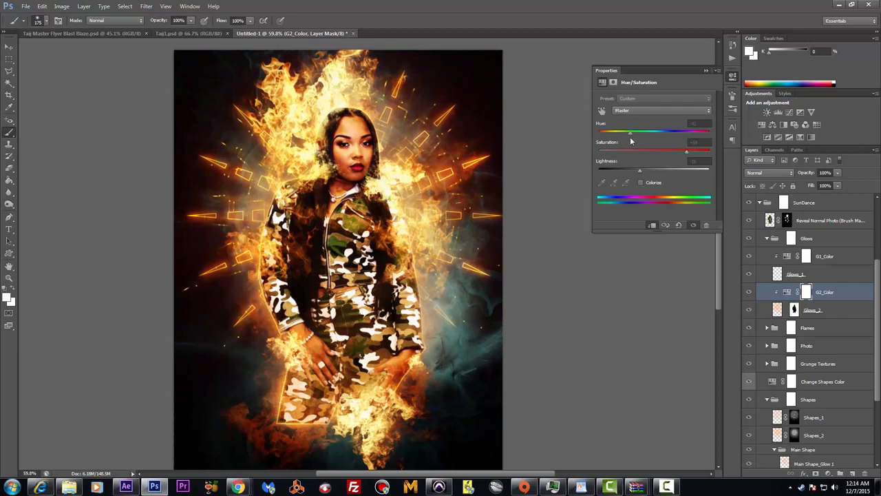
{"action": "left_click_drag", "start_coordinate": [687, 150], "coordinate": [654, 150]}
{"action": "left_click_drag", "start_coordinate": [638, 172], "coordinate": [649, 176]}
{"action": "left_click", "coordinate": [706, 71]}
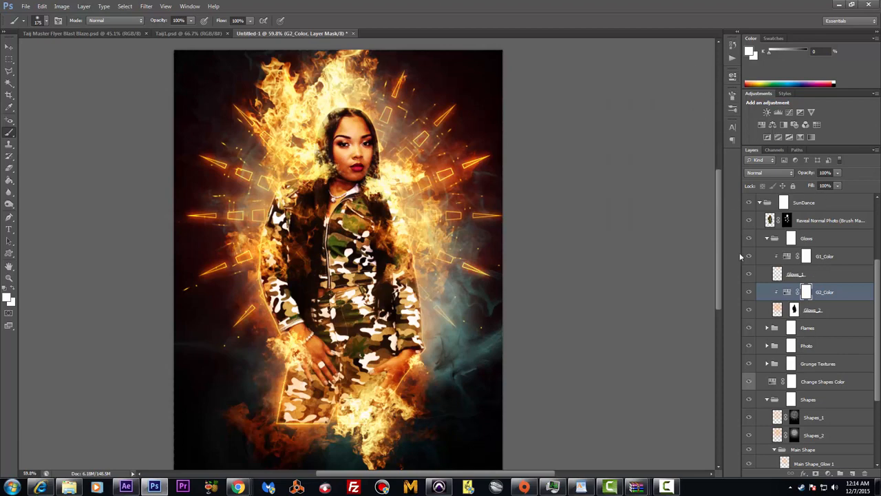
Preview the Flames group off and on, expand it, and change the FlameFill_1_Color fill to a dark orange-brown
{"action": "left_click", "coordinate": [750, 329]}
{"action": "left_click", "coordinate": [749, 328]}
{"action": "left_click", "coordinate": [767, 328]}
{"action": "scroll", "coordinate": [775, 310], "scroll_direction": "down", "scroll_amount": 1}
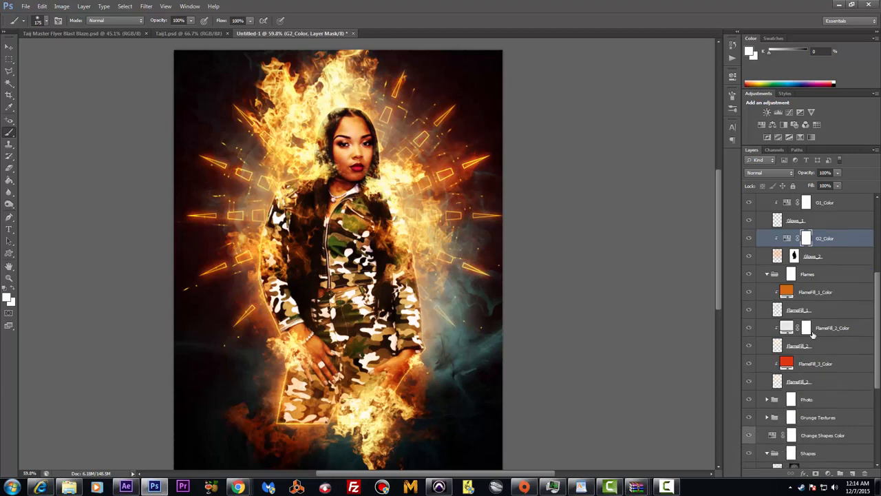
{"action": "left_click", "coordinate": [789, 292]}
{"action": "double_click", "coordinate": [789, 292]}
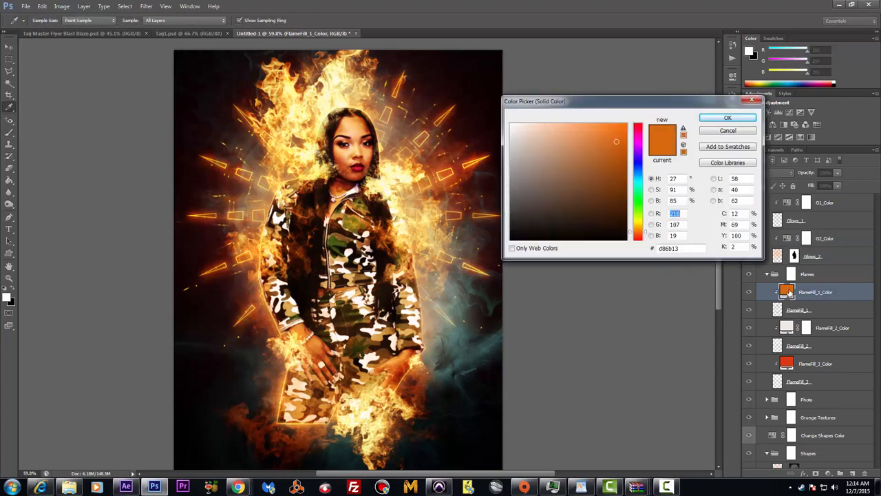
{"action": "left_click", "coordinate": [619, 156]}
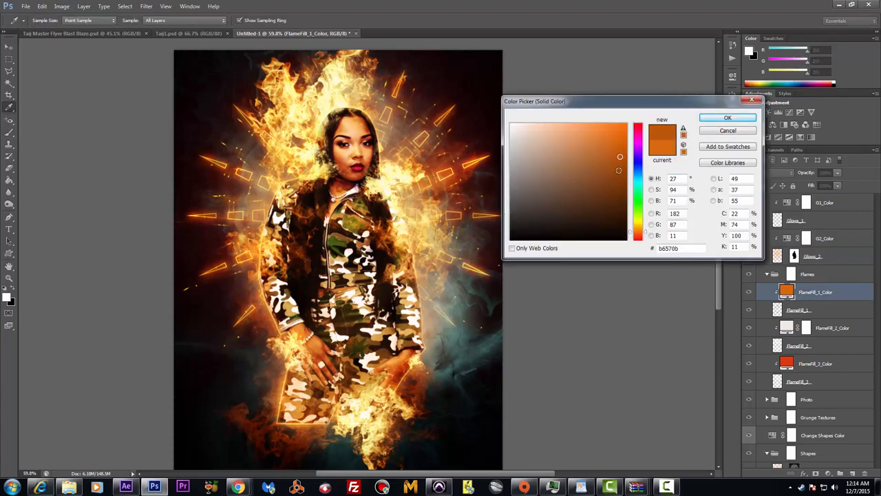
{"action": "left_click", "coordinate": [612, 175]}
{"action": "left_click", "coordinate": [615, 196]}
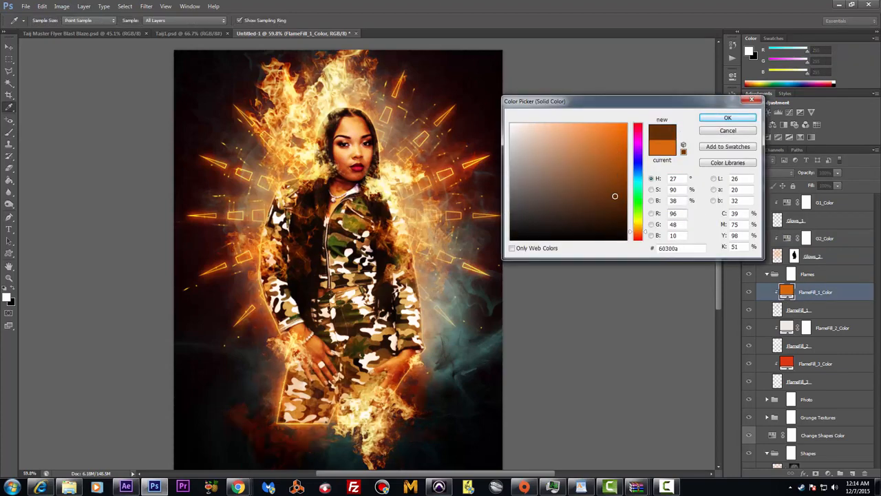
{"action": "left_click", "coordinate": [620, 189]}
{"action": "left_click", "coordinate": [731, 118]}
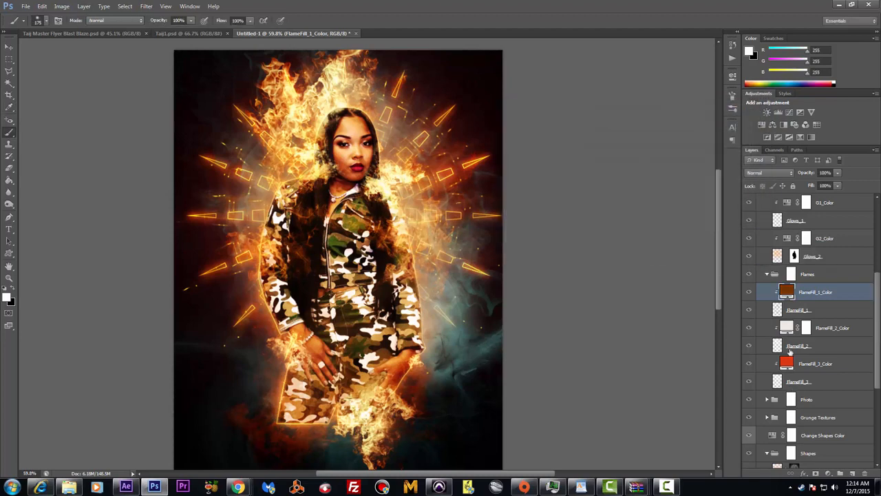
Change the FlameFill_3_Color fill to a brighter red-orange, f43d12
{"action": "double_click", "coordinate": [786, 363]}
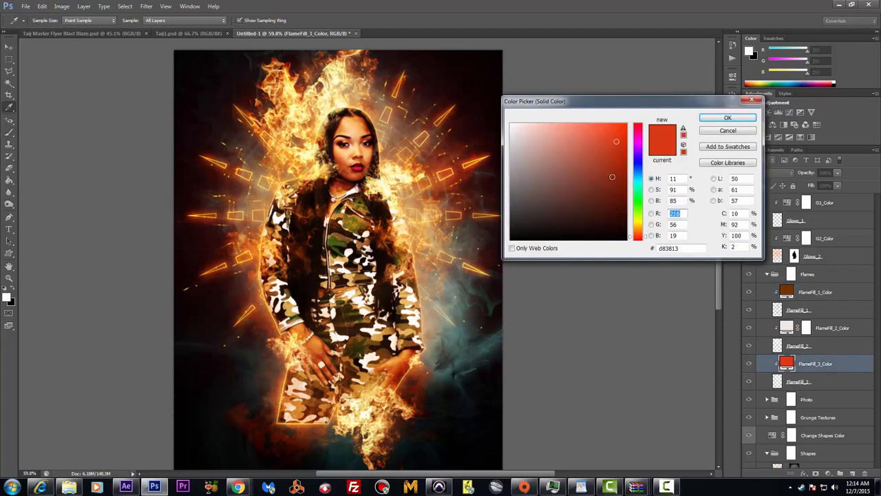
{"action": "left_click", "coordinate": [612, 176]}
{"action": "left_click_drag", "start_coordinate": [622, 156], "coordinate": [618, 128]}
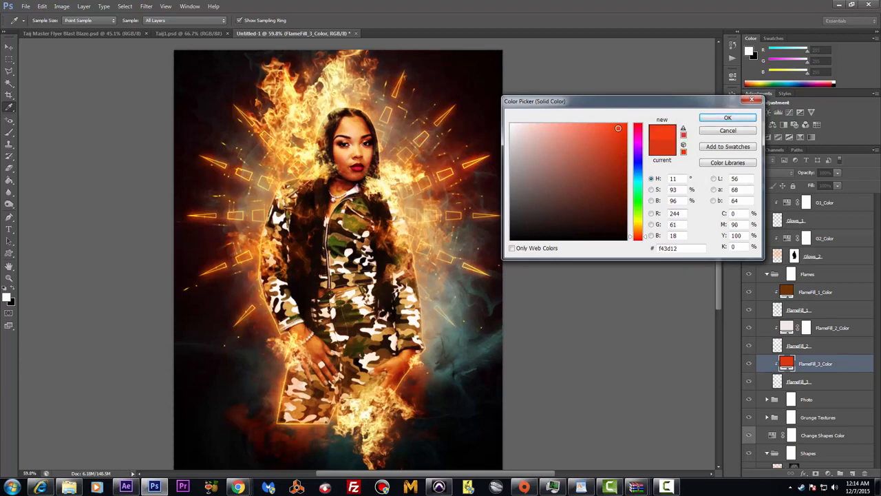
{"action": "left_click", "coordinate": [728, 119]}
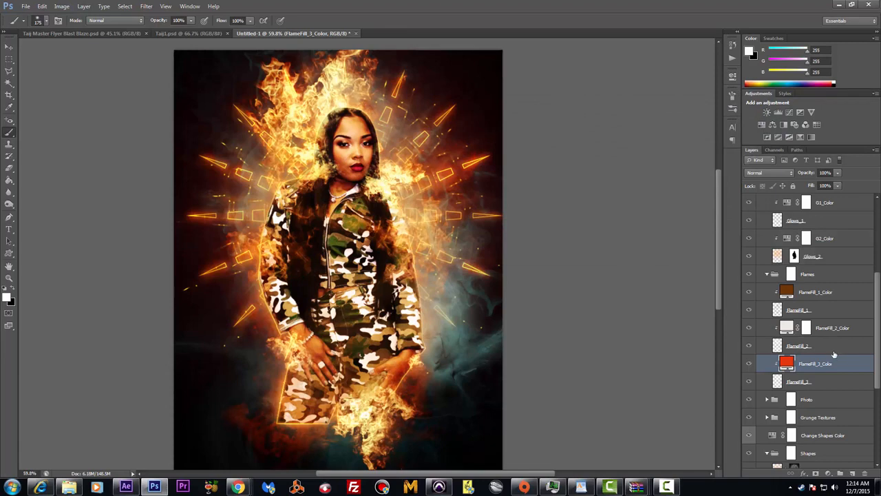
Preview the Photo group off and on, and collapse the Flames group
{"action": "left_click", "coordinate": [748, 399]}
{"action": "left_click", "coordinate": [749, 399]}
{"action": "left_click", "coordinate": [767, 275]}
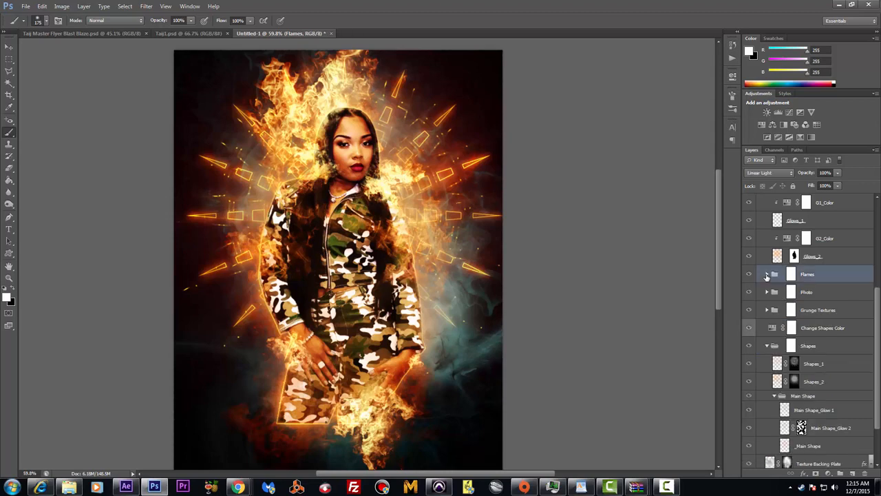
Preview the Grunge Textures group off and on, and expand it to show its texture color layers
{"action": "left_click", "coordinate": [750, 311]}
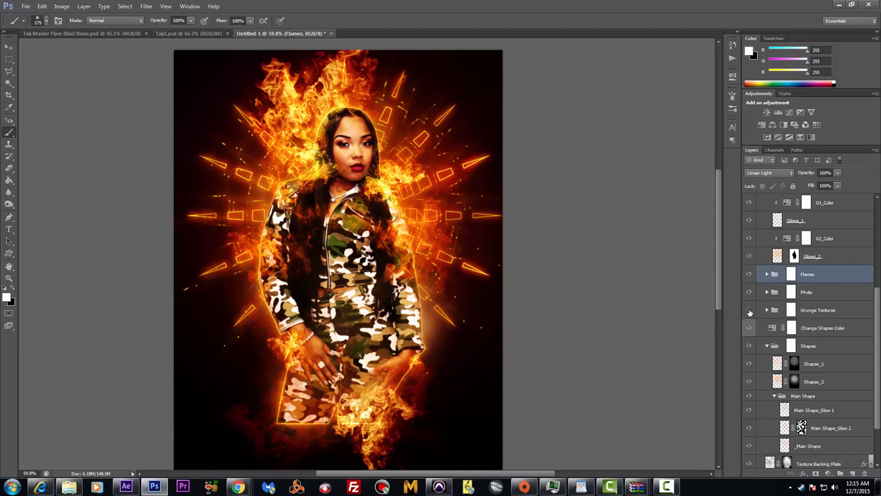
{"action": "left_click", "coordinate": [749, 310]}
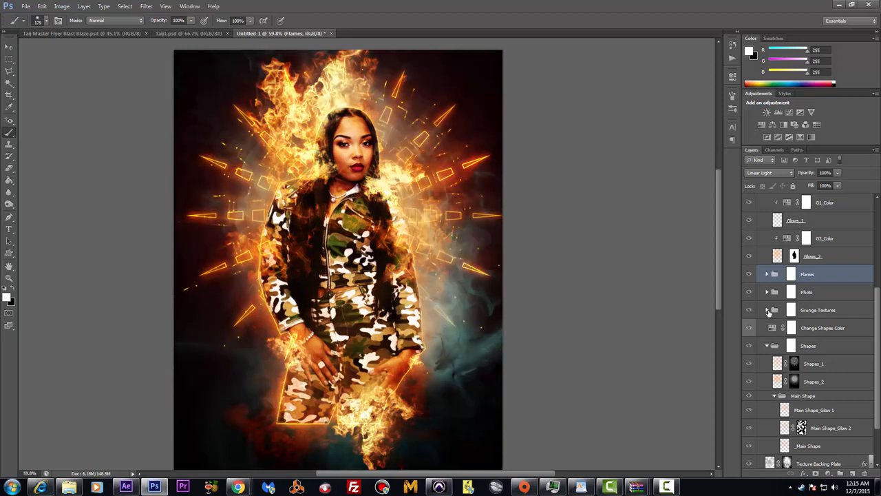
{"action": "left_click", "coordinate": [767, 310]}
{"action": "scroll", "coordinate": [831, 329], "scroll_direction": "down", "scroll_amount": 1}
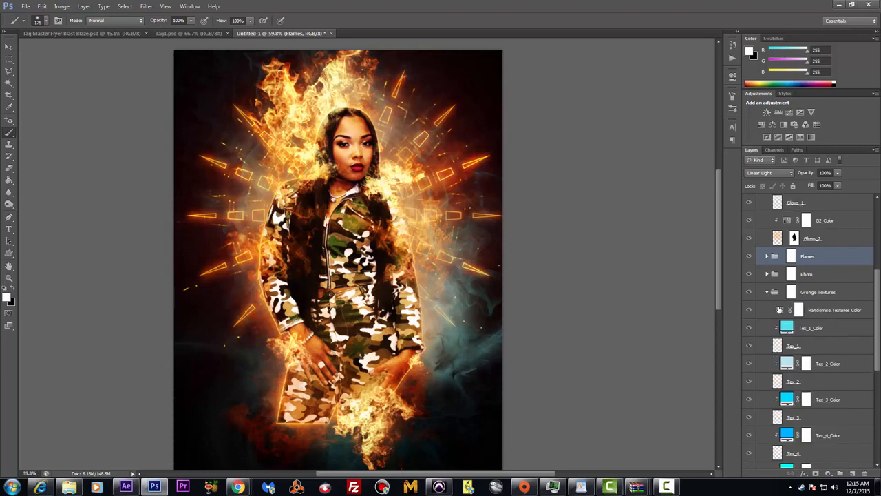
Shift the Randomise Textures Color hue far negative for green textures, raise its lightness slightly, and collapse the Grunge Textures group
{"action": "double_click", "coordinate": [780, 310]}
{"action": "left_click_drag", "start_coordinate": [654, 131], "coordinate": [630, 141]}
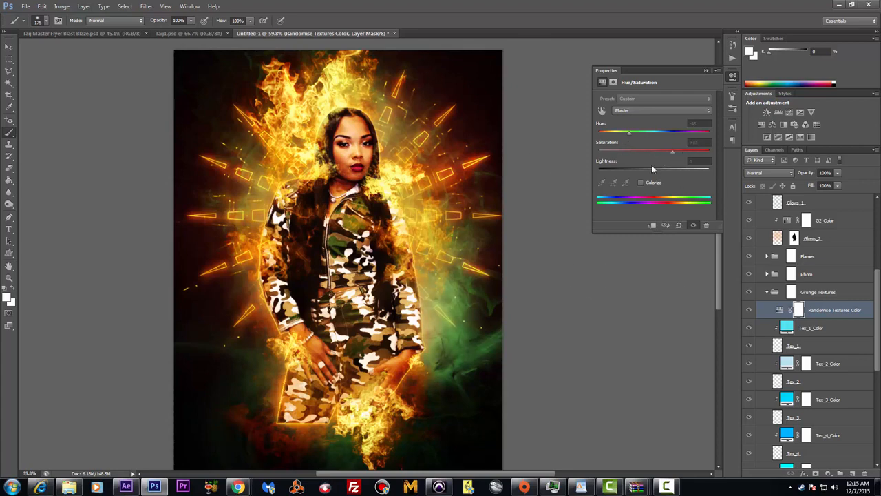
{"action": "mouse_move", "coordinate": [647, 172]}
{"action": "left_mouse_down"}
{"action": "mouse_move", "coordinate": [639, 172]}
{"action": "mouse_move", "coordinate": [658, 173]}
{"action": "left_mouse_up"}
{"action": "mouse_move", "coordinate": [628, 132]}
{"action": "left_mouse_down"}
{"action": "mouse_move", "coordinate": [636, 133]}
{"action": "mouse_move", "coordinate": [625, 136]}
{"action": "left_mouse_up"}
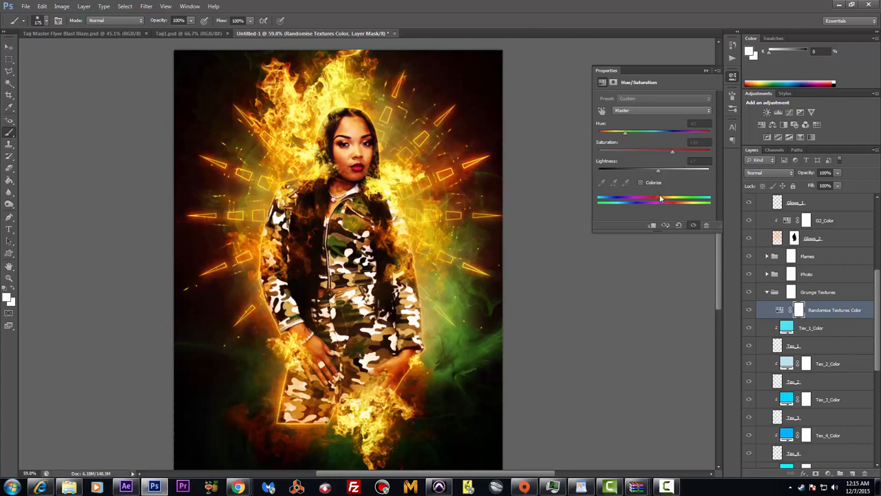
{"action": "left_click", "coordinate": [706, 71]}
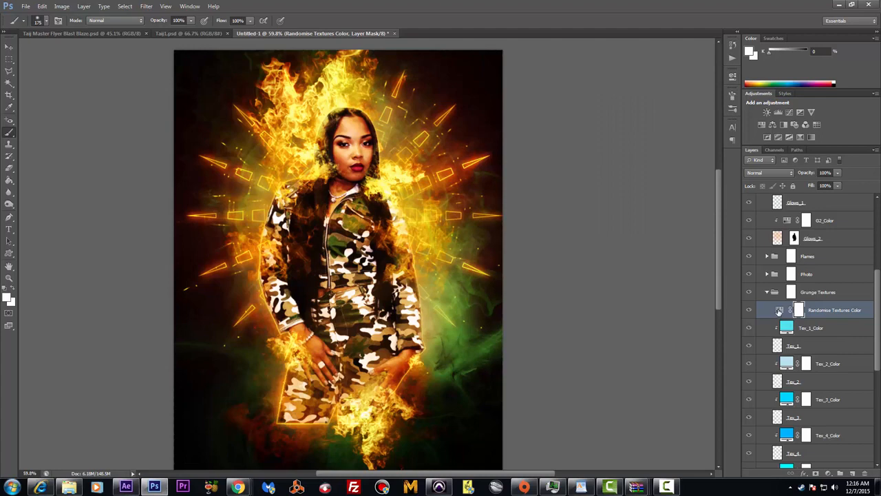
{"action": "left_click", "coordinate": [767, 294]}
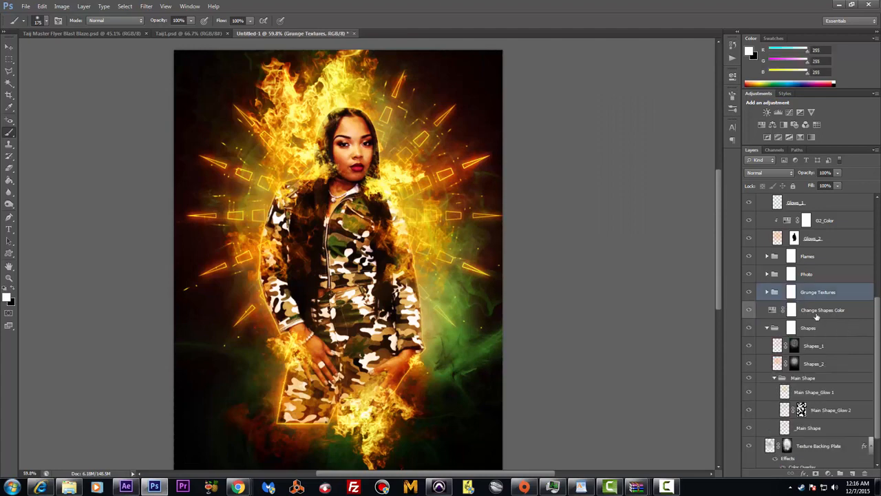
Select the Change Shapes Color adjustment and toggle its visibility to preview its effect
{"action": "left_click", "coordinate": [756, 311]}
{"action": "left_click", "coordinate": [748, 311]}
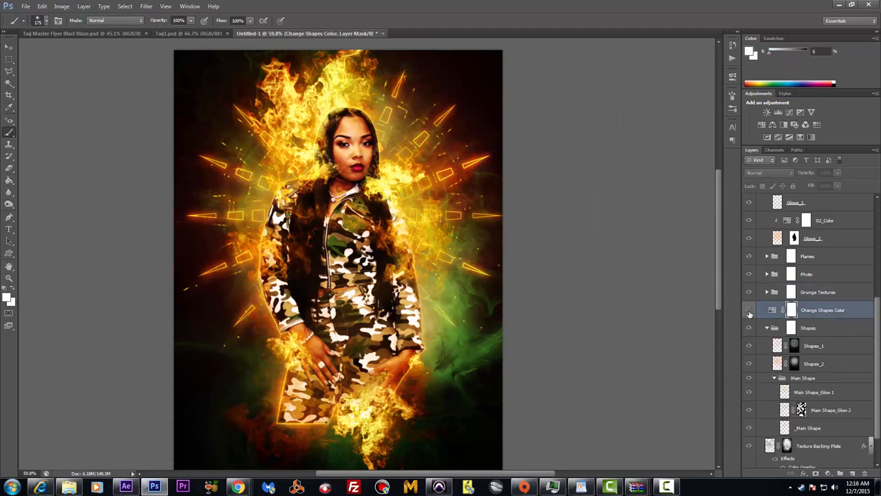
Show the Change Shapes Color adjustment layer and select the Shapes_1 layer
{"action": "left_click", "coordinate": [748, 312]}
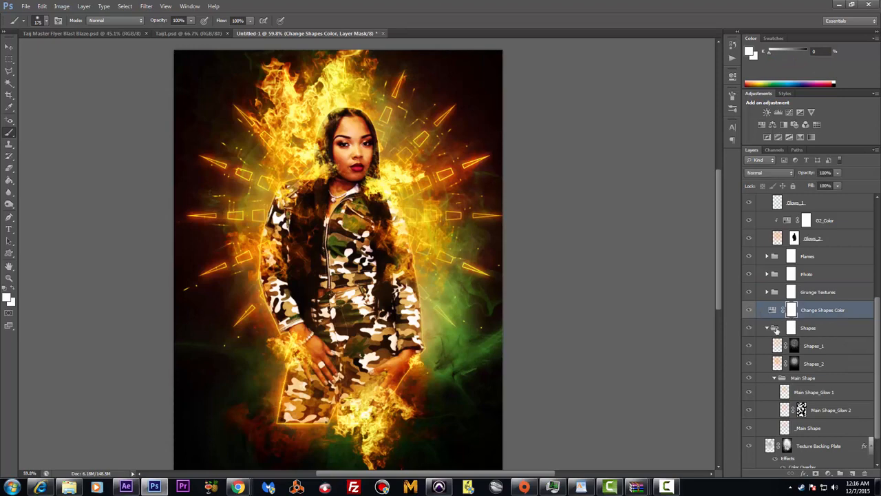
{"action": "left_click", "coordinate": [807, 345]}
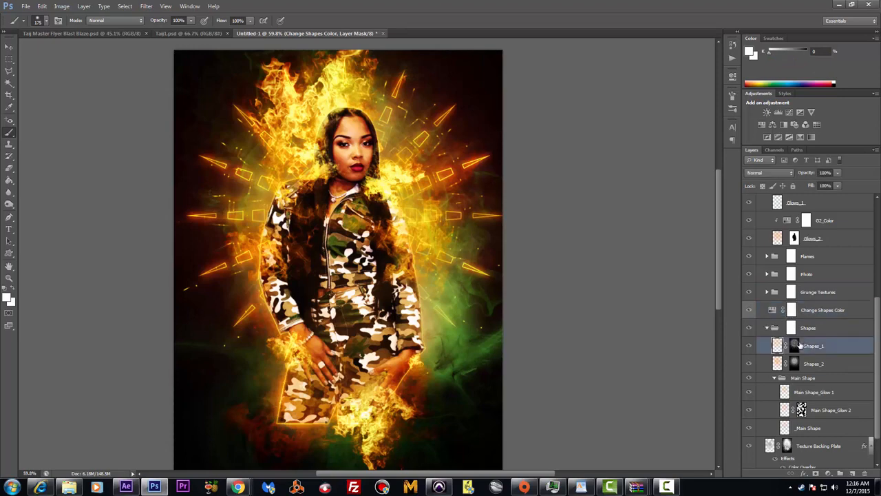
{"action": "scroll", "coordinate": [497, 219], "scroll_direction": "down", "scroll_amount": 3}
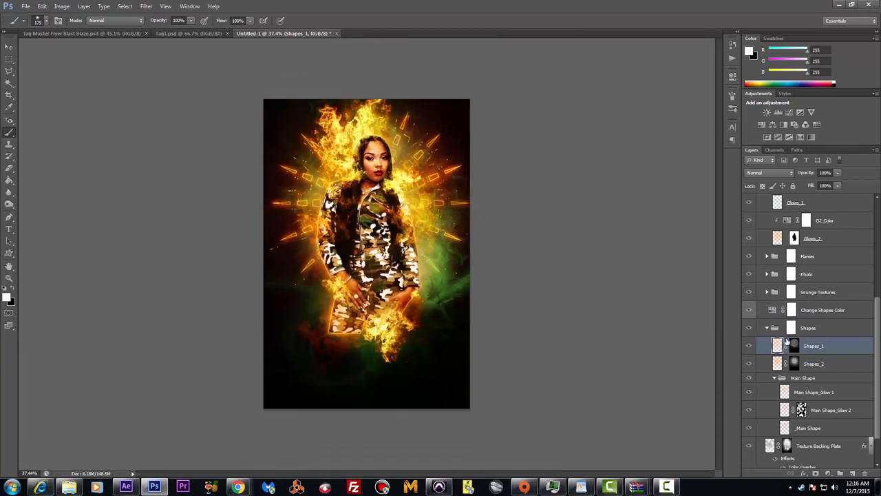
{"action": "double_click", "coordinate": [796, 345]}
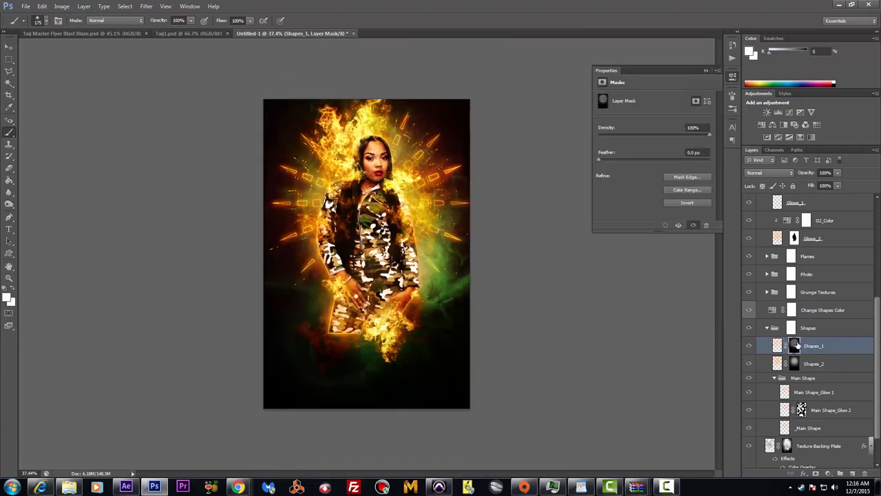
{"action": "left_click", "coordinate": [704, 71]}
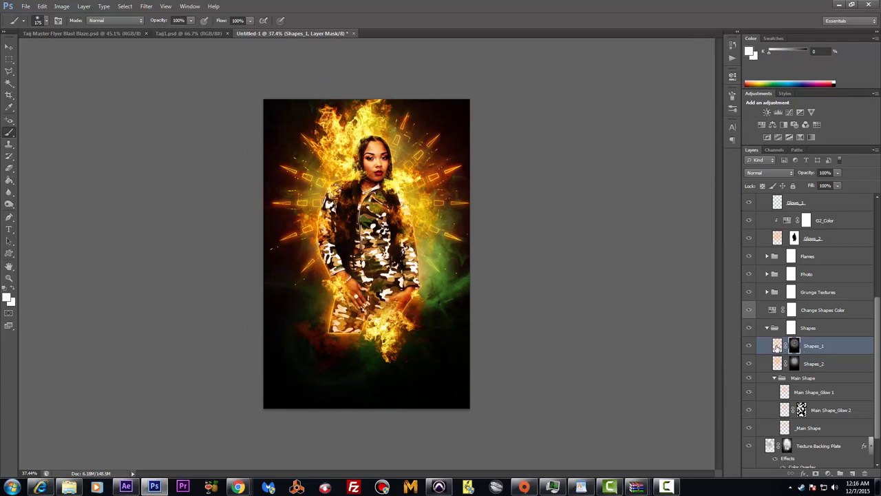
{"action": "double_click", "coordinate": [776, 346]}
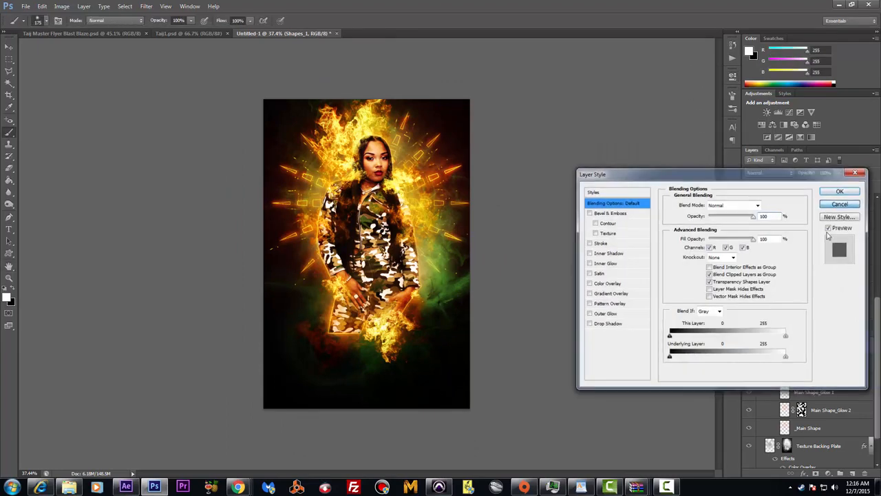
{"action": "key", "text": "Escape"}
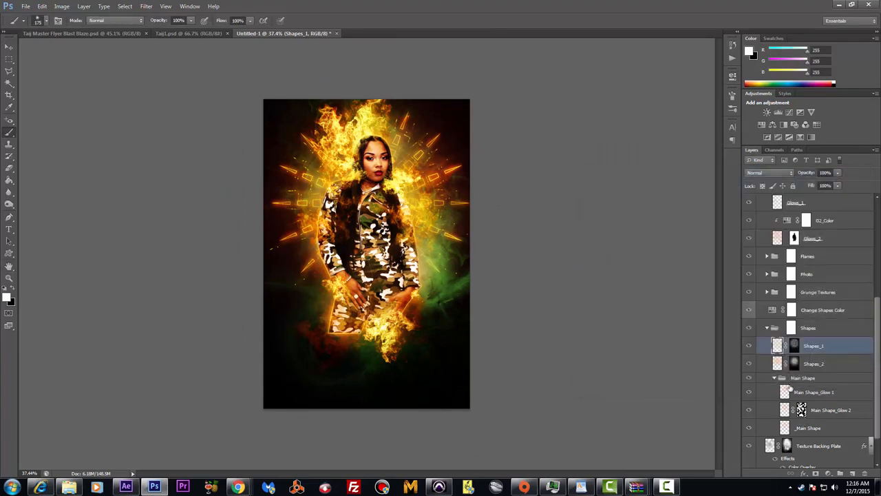
Compare the artwork with the Main Shape group hidden and shown
{"action": "left_click", "coordinate": [749, 379]}
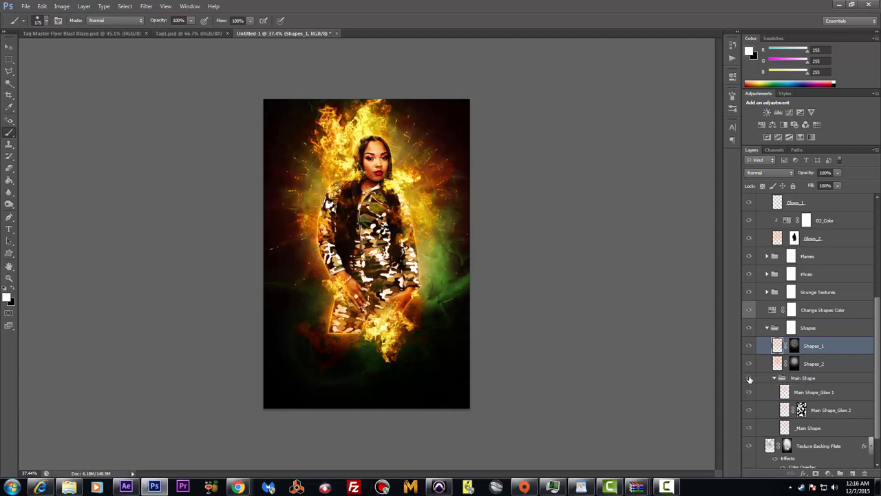
{"action": "left_click", "coordinate": [750, 379]}
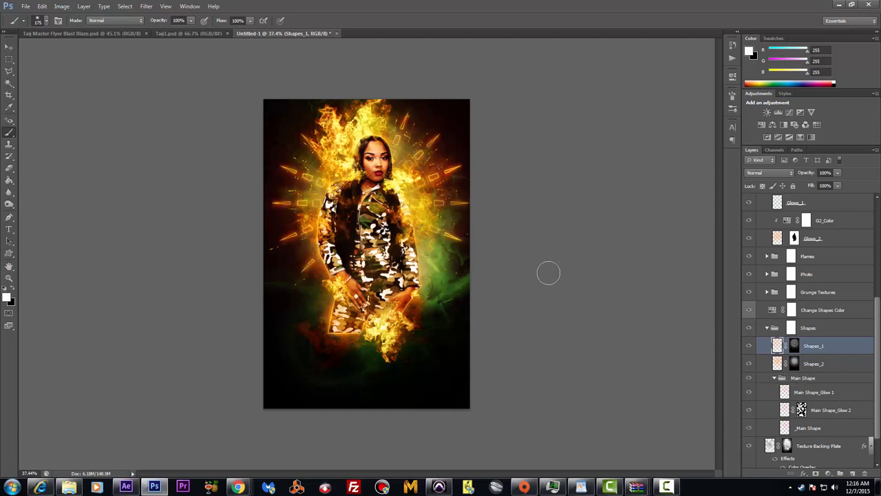
Scale the Shapes_2 layer up to about 125% and reposition it around X 615 px, Y 620 px behind the woman
{"action": "left_click", "coordinate": [778, 363]}
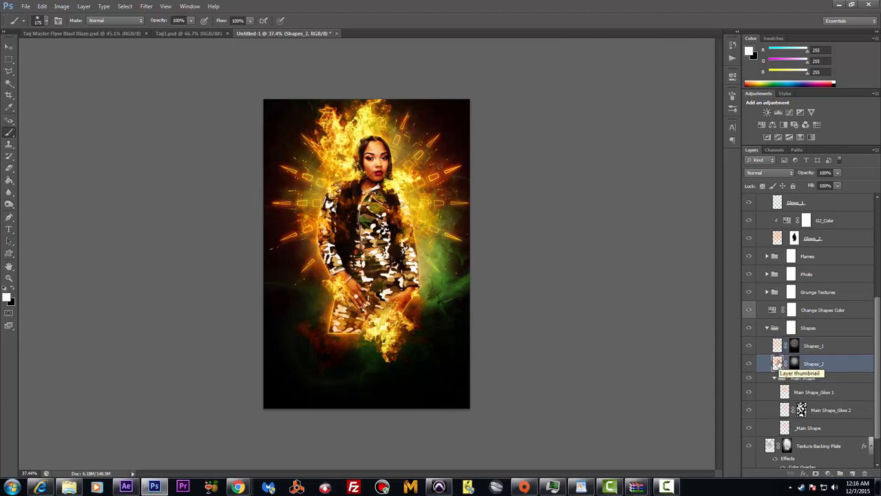
{"action": "key", "text": "ctrl+t"}
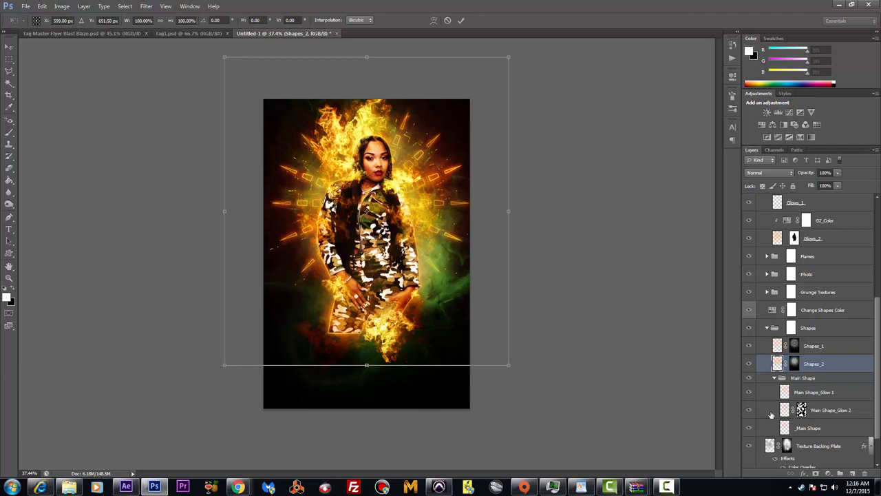
{"action": "left_click", "coordinate": [9, 48]}
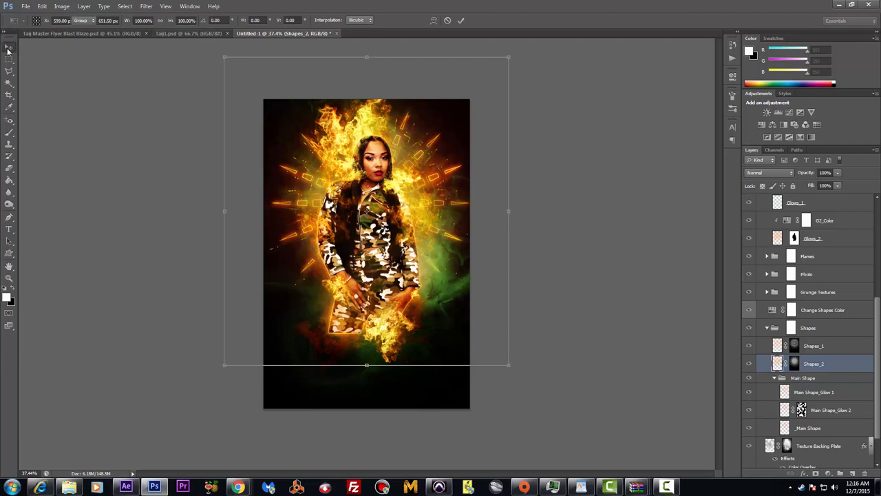
{"action": "left_click", "coordinate": [508, 366]}
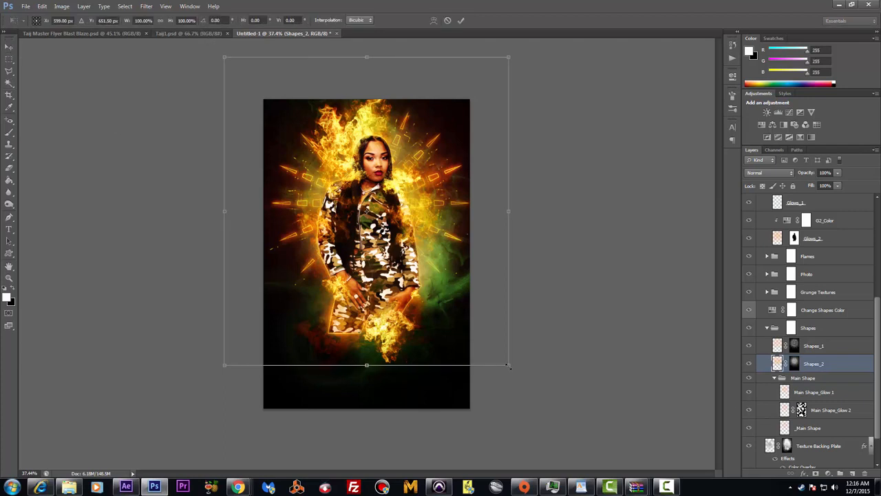
{"action": "left_click_drag", "start_coordinate": [508, 366], "coordinate": [559, 436]}
{"action": "left_click_drag", "start_coordinate": [541, 346], "coordinate": [510, 300]}
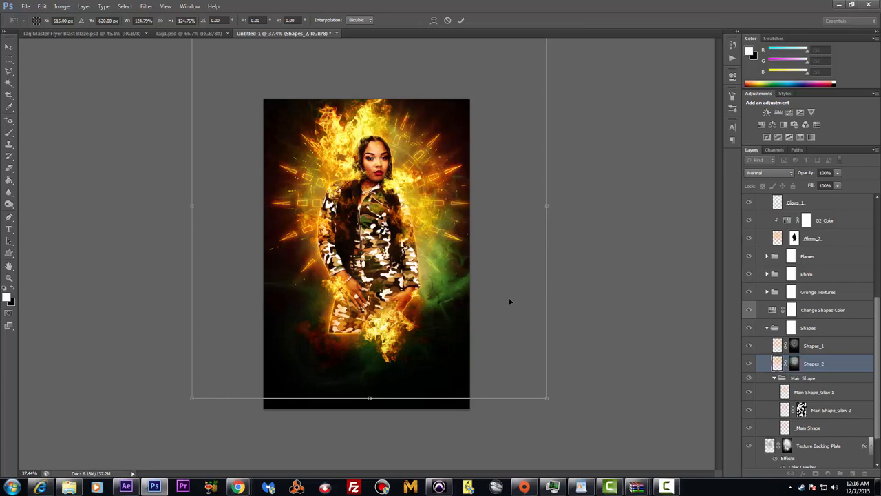
{"action": "key", "text": "Return"}
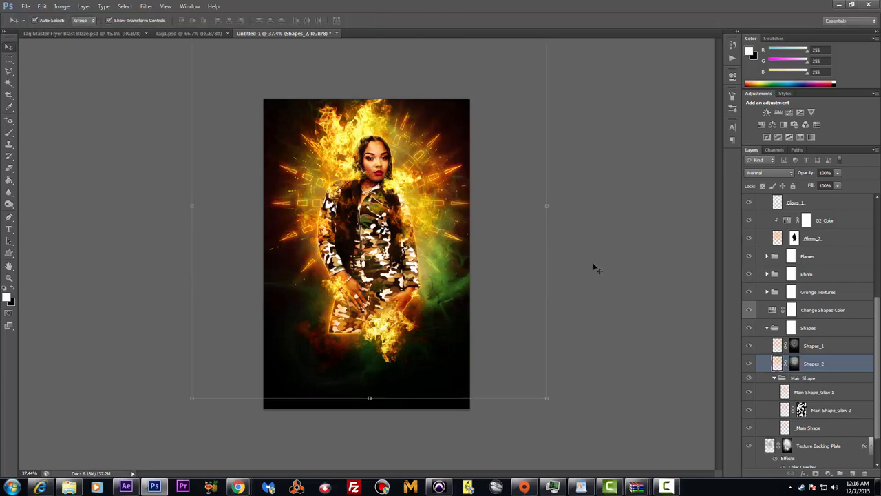
Add a new empty layer above the brush layer at the head of the layer stack
{"action": "scroll", "coordinate": [569, 273], "scroll_direction": "up", "scroll_amount": 3}
{"action": "scroll", "coordinate": [571, 279], "scroll_direction": "down", "scroll_amount": 2}
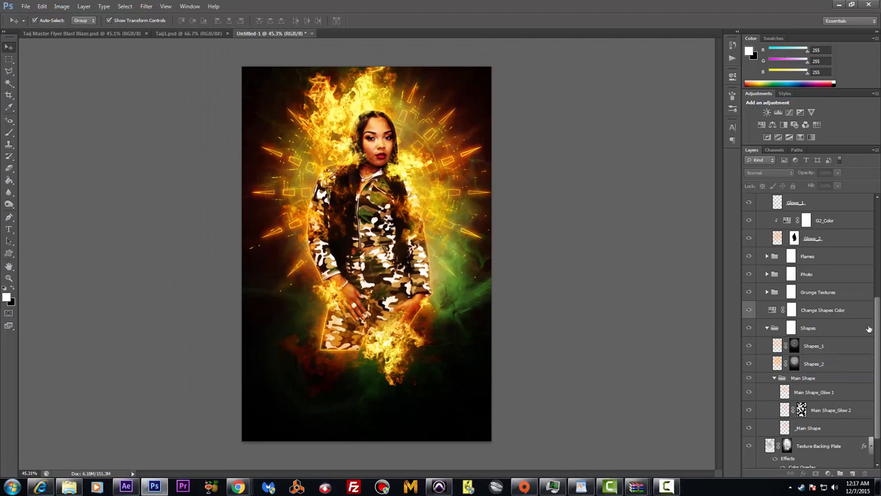
{"action": "left_click_drag", "start_coordinate": [876, 340], "coordinate": [829, 186]}
{"action": "left_click", "coordinate": [831, 201]}
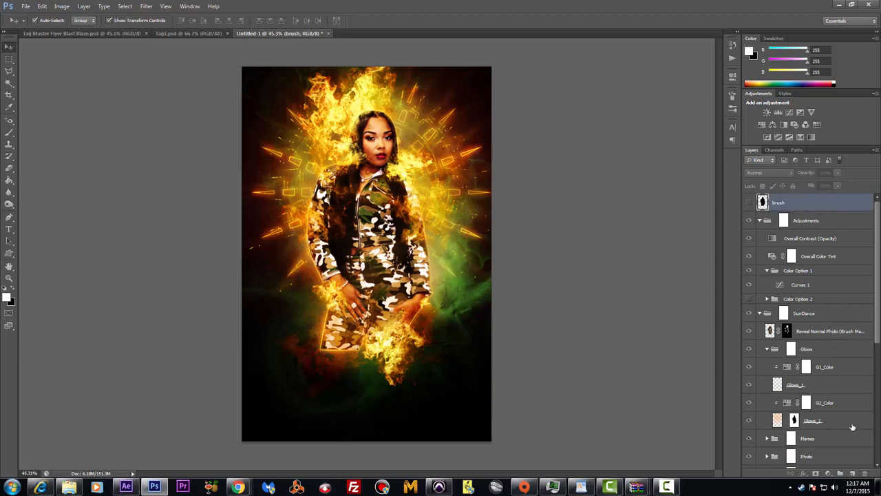
{"action": "left_click", "coordinate": [853, 472]}
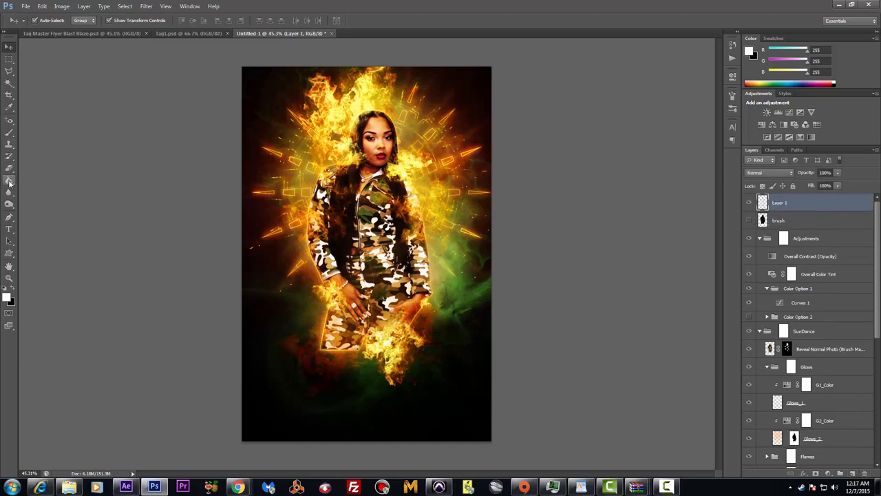
Set the Brush tool to the 1033 px halftone gradient brush tip
{"action": "left_click", "coordinate": [9, 132]}
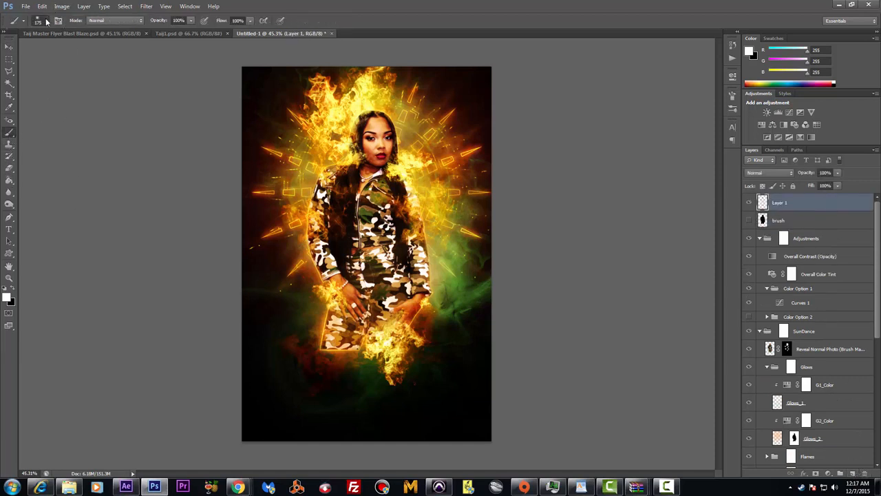
{"action": "right_click", "coordinate": [287, 187]}
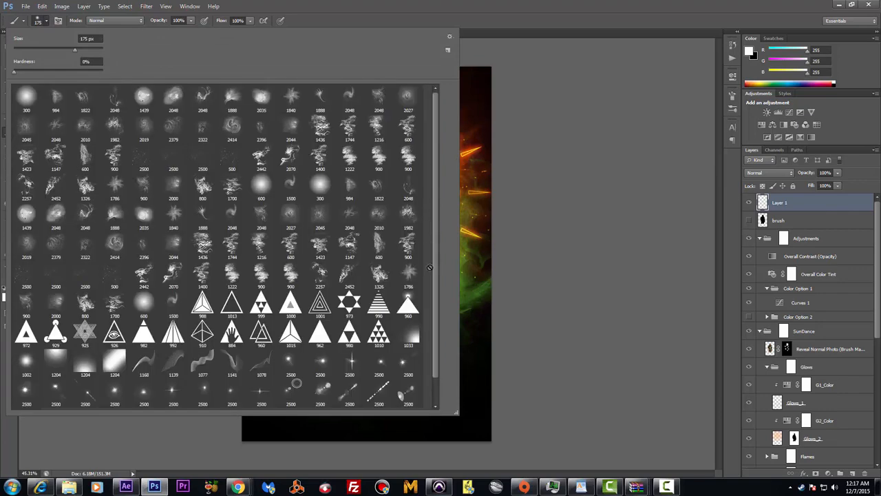
{"action": "double_click", "coordinate": [412, 335]}
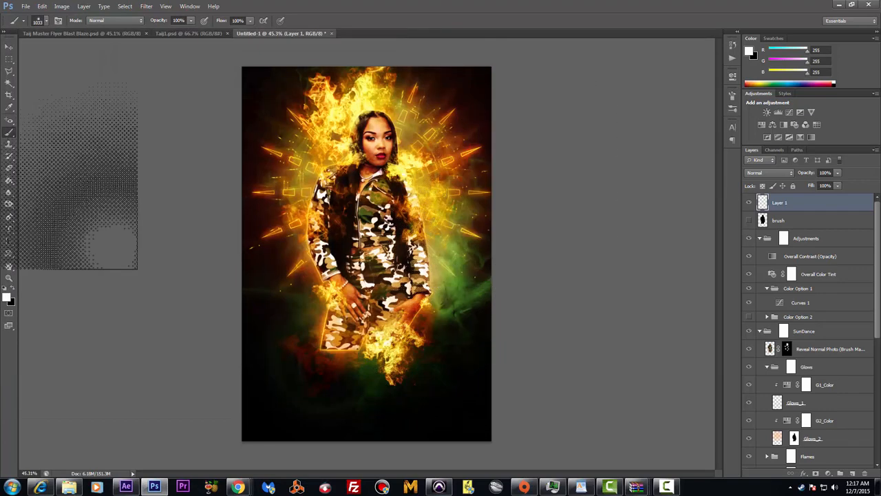
Set the foreground color to dark orange #a25c0a
{"action": "left_click", "coordinate": [7, 297]}
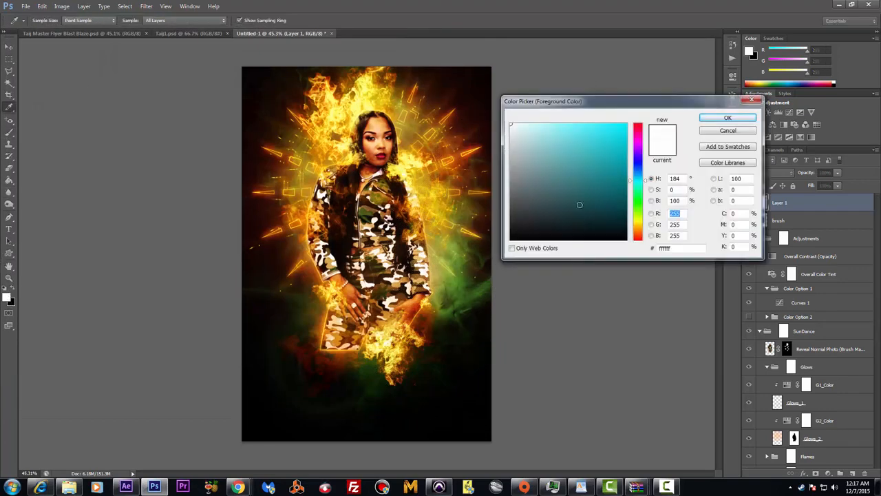
{"action": "left_click", "coordinate": [641, 222]}
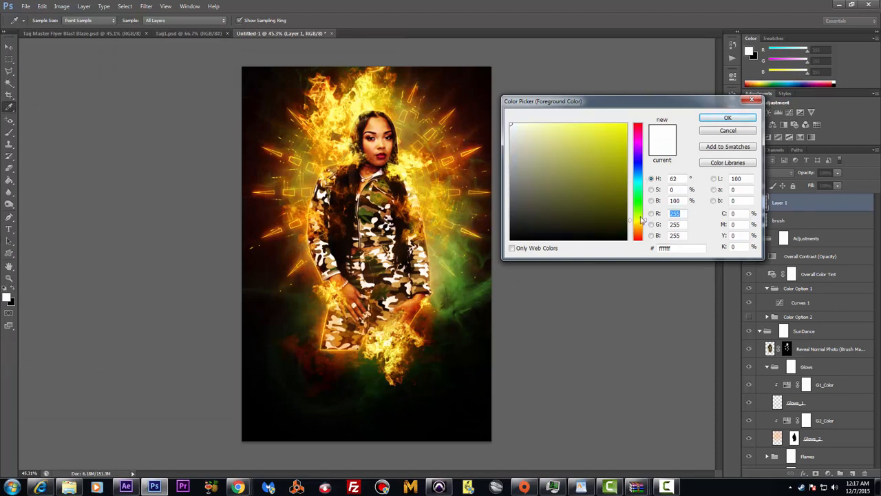
{"action": "left_click", "coordinate": [641, 230]}
{"action": "left_click", "coordinate": [620, 167]}
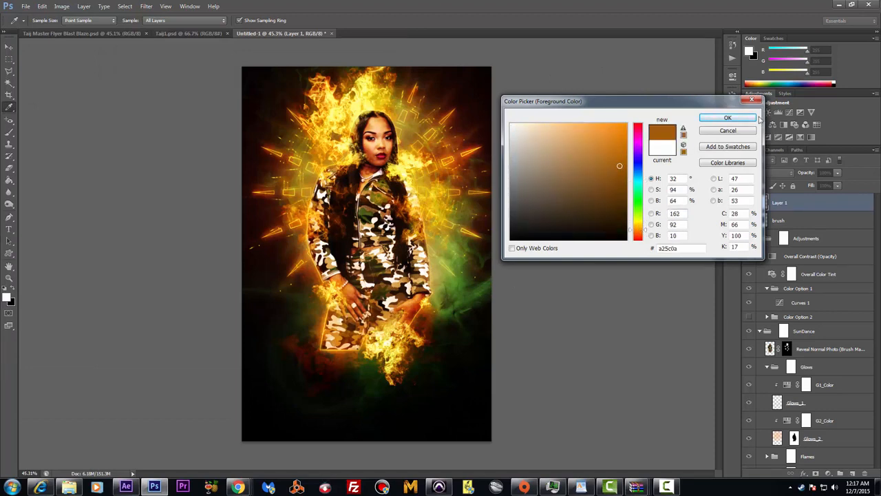
{"action": "left_click", "coordinate": [727, 118]}
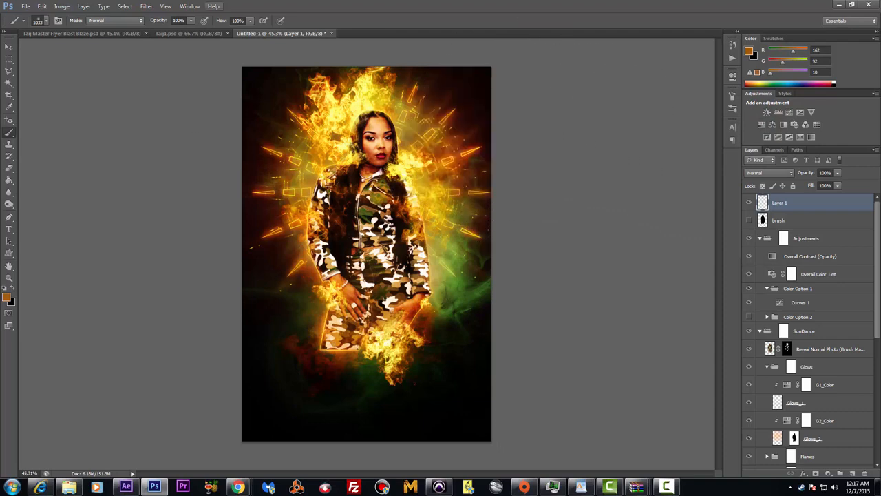
Stamp halftone dots into the poster's upper corners with the brush at 929 px, angled -123° for the left corner and 59° for the right
{"action": "left_click", "coordinate": [59, 21]}
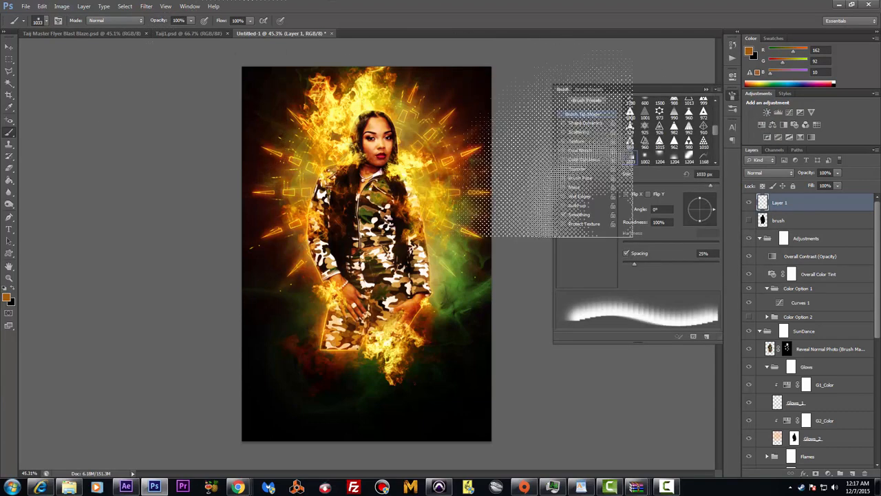
{"action": "left_click_drag", "start_coordinate": [702, 212], "coordinate": [694, 216]}
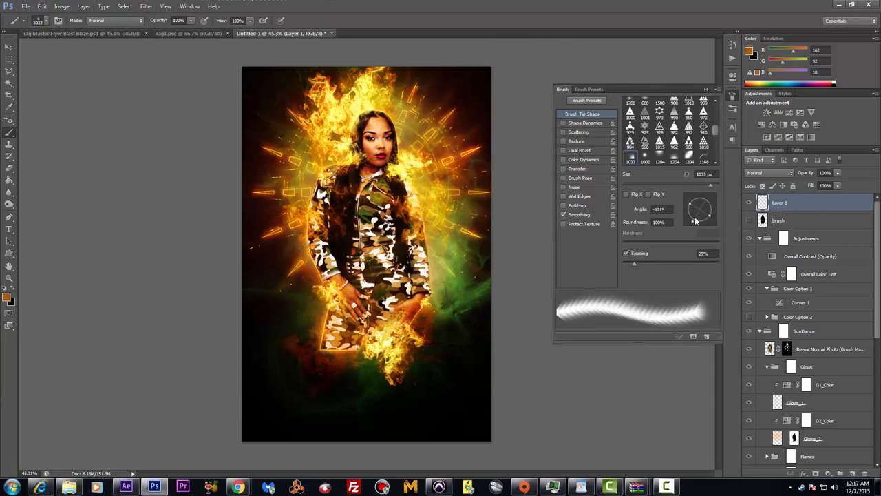
{"action": "left_click", "coordinate": [317, 92]}
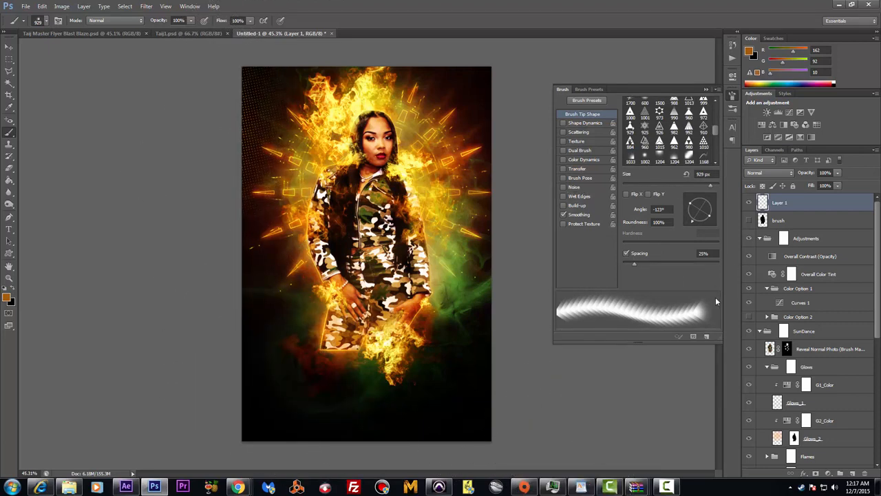
{"action": "mouse_move", "coordinate": [697, 220]}
{"action": "left_mouse_down"}
{"action": "mouse_move", "coordinate": [692, 203]}
{"action": "mouse_move", "coordinate": [705, 199]}
{"action": "left_mouse_up"}
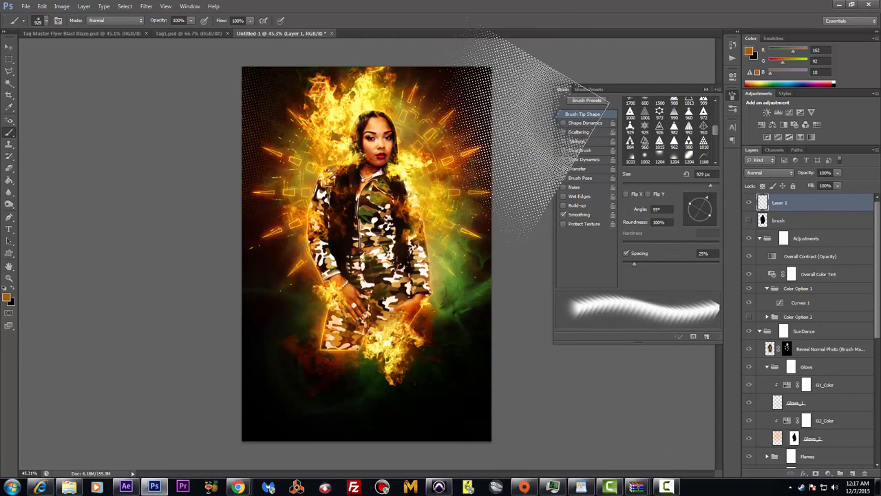
{"action": "left_click", "coordinate": [706, 90]}
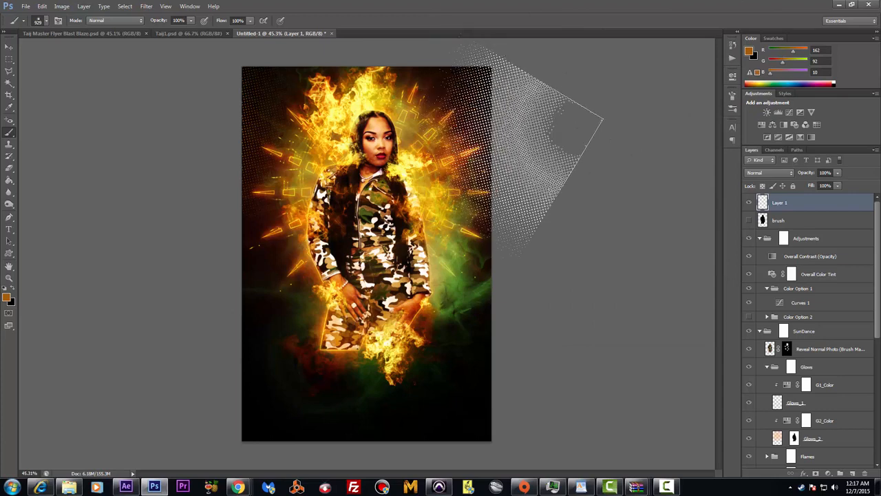
Lower the opacity of the halftone dots layer to 35%
{"action": "left_click", "coordinate": [840, 173]}
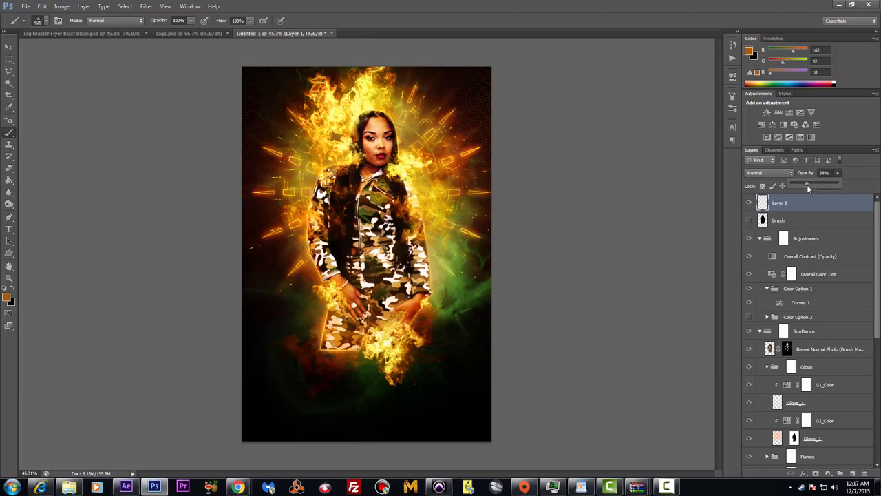
{"action": "left_click_drag", "start_coordinate": [807, 184], "coordinate": [808, 185]}
{"action": "scroll", "coordinate": [616, 238], "scroll_direction": "up", "scroll_amount": 1}
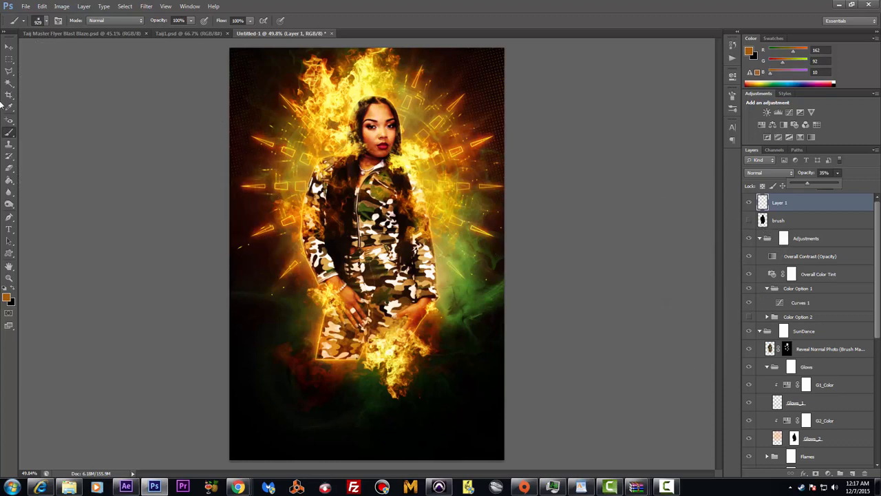
{"action": "left_click", "coordinate": [9, 48]}
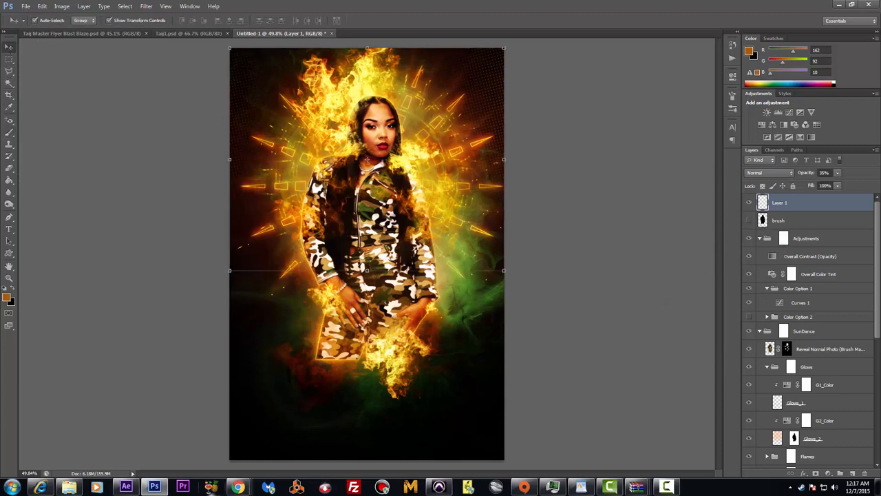
Switch to After Effects and delete all four layers of Comp 1: the dark gray solid, the TAIJ text and both lights
{"action": "left_click", "coordinate": [126, 487]}
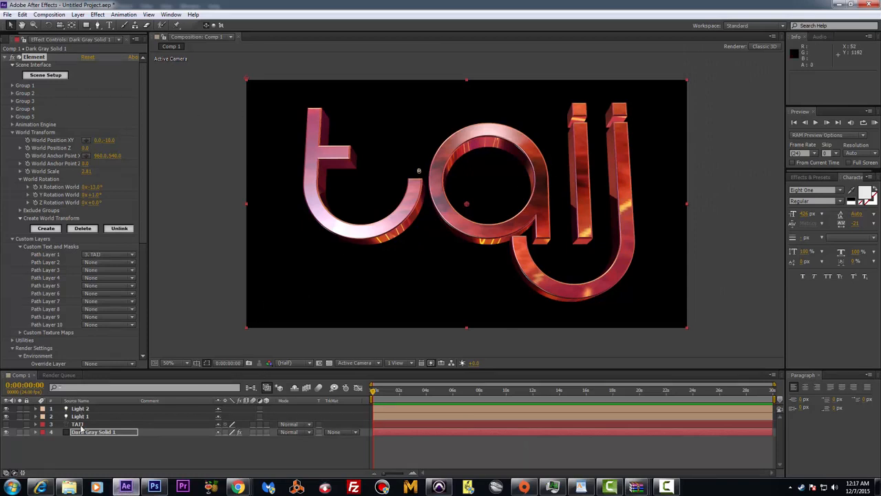
{"action": "left_click", "coordinate": [79, 424]}
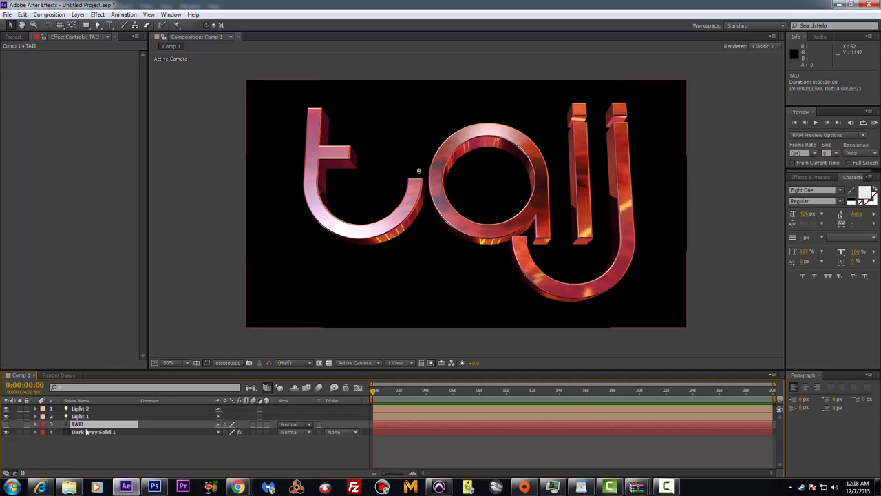
{"action": "left_click", "coordinate": [87, 432]}
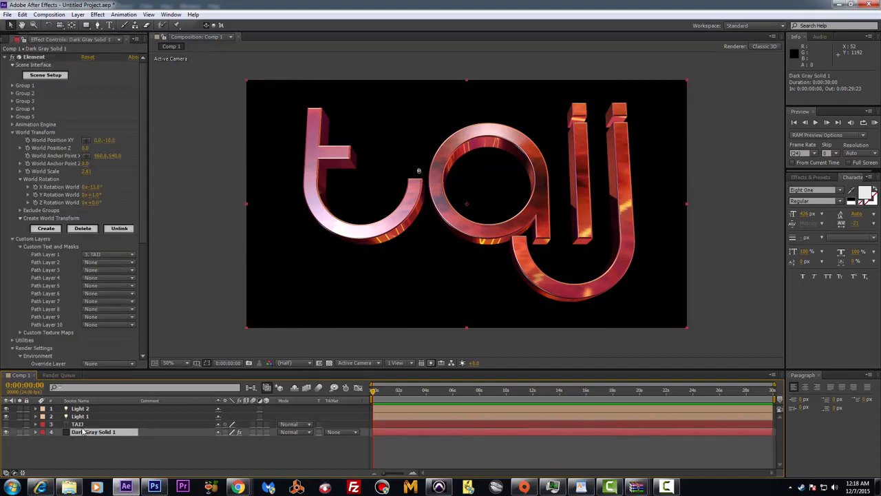
{"action": "key", "text": "Delete"}
{"action": "left_click", "coordinate": [80, 424]}
{"action": "key", "text": "Delete"}
{"action": "left_click", "coordinate": [81, 416]}
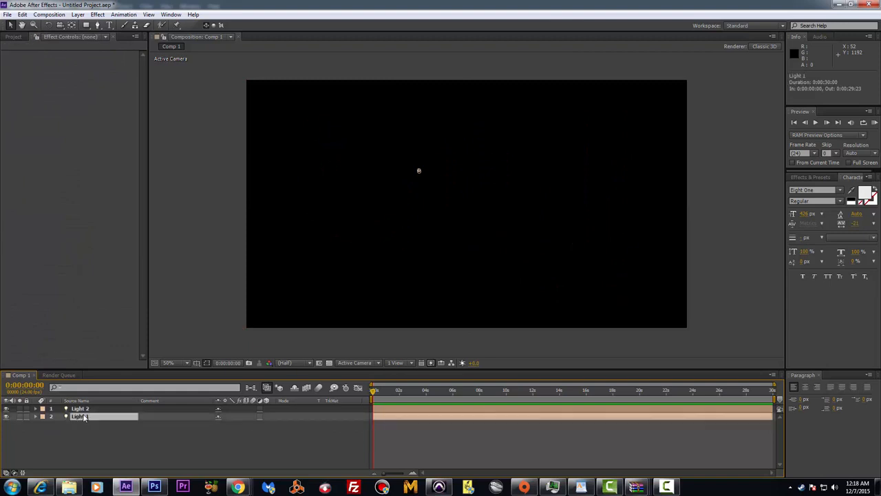
{"action": "key", "text": "Delete"}
{"action": "left_click", "coordinate": [84, 411]}
{"action": "key", "text": "Delete"}
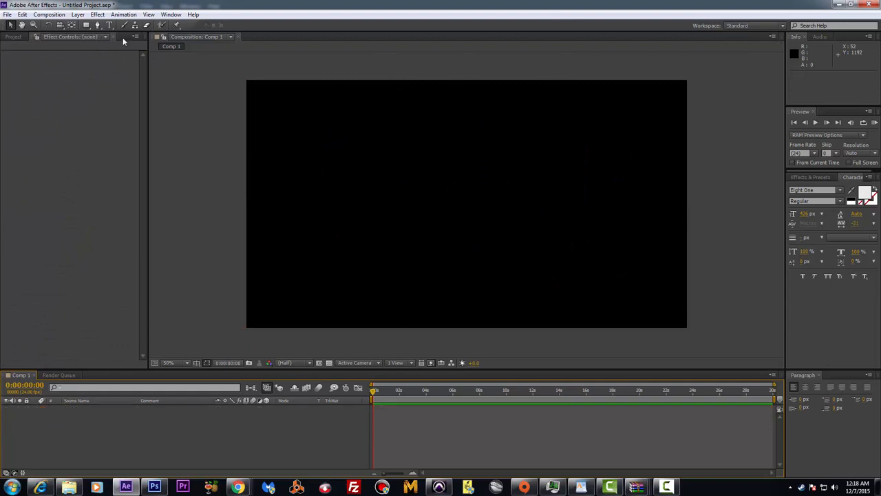
Create a new 1920 x 1080 px solid layer named "3d" in Comp 1
{"action": "left_click", "coordinate": [14, 36]}
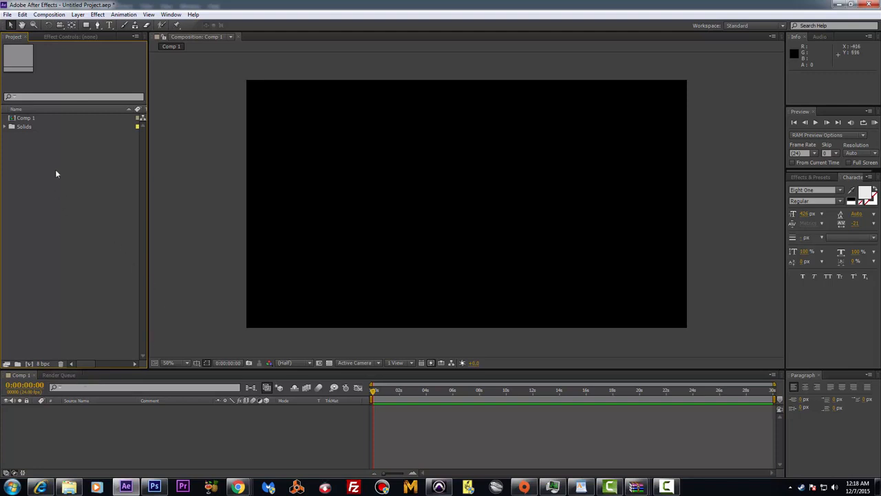
{"action": "left_click", "coordinate": [110, 25]}
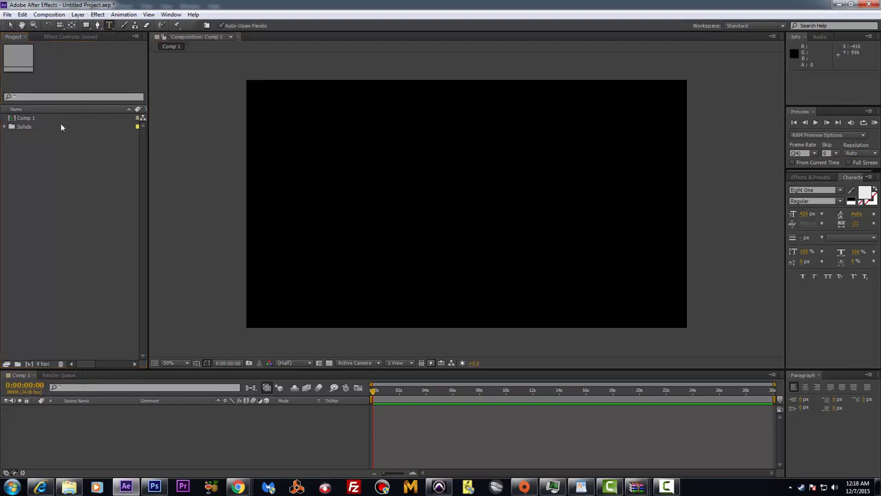
{"action": "right_click", "coordinate": [91, 436]}
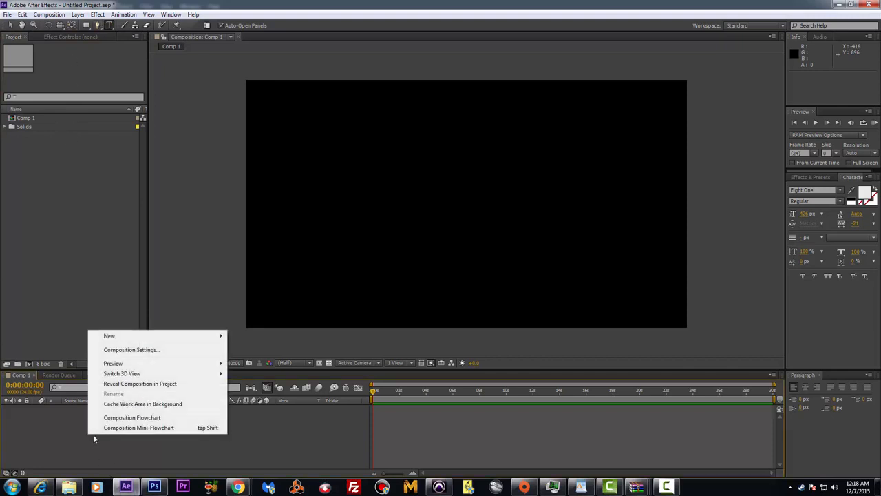
{"action": "mouse_move", "coordinate": [115, 336]}
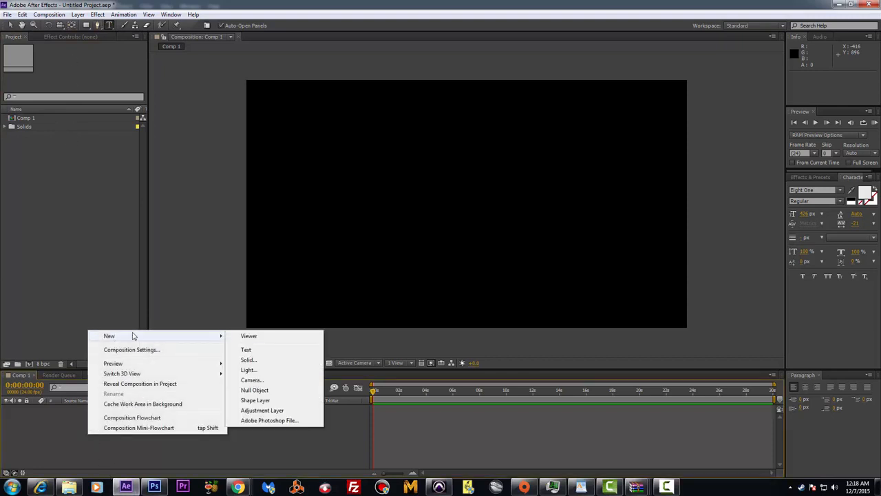
{"action": "left_click", "coordinate": [265, 361]}
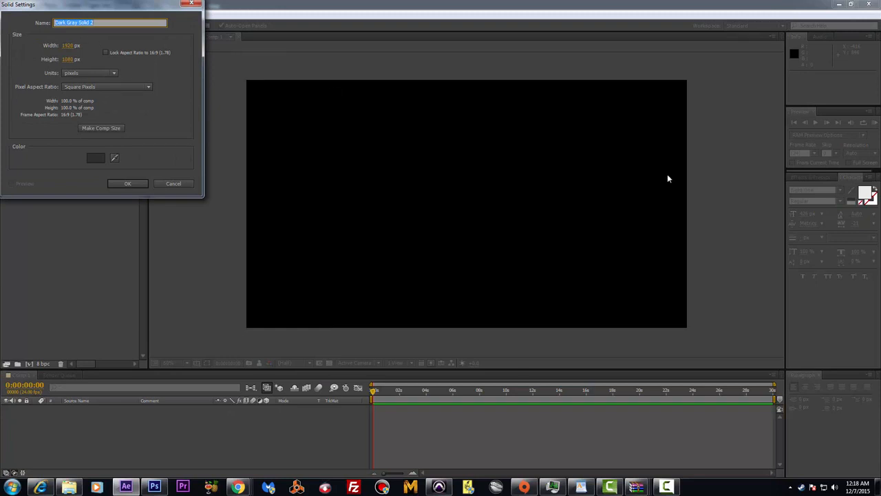
{"action": "type", "text": "3d"}
{"action": "key", "text": "Return"}
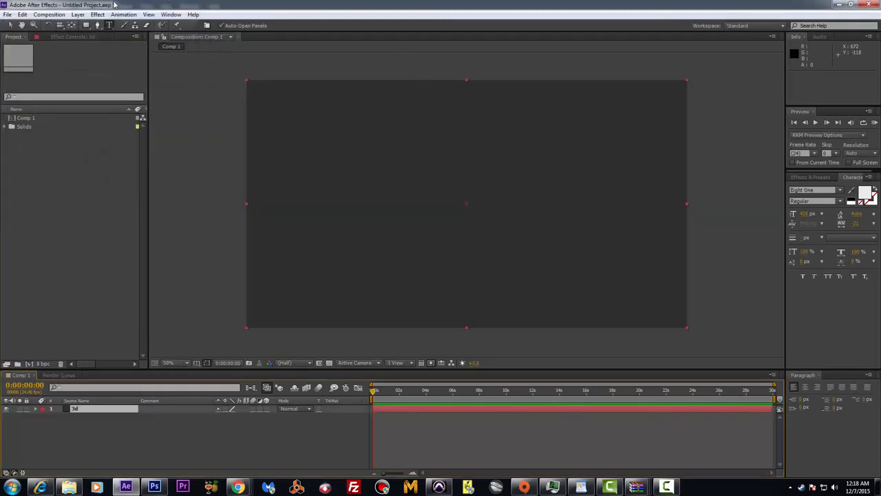
Apply the Video Copilot Element effect to the 3d solid
{"action": "left_click", "coordinate": [100, 15]}
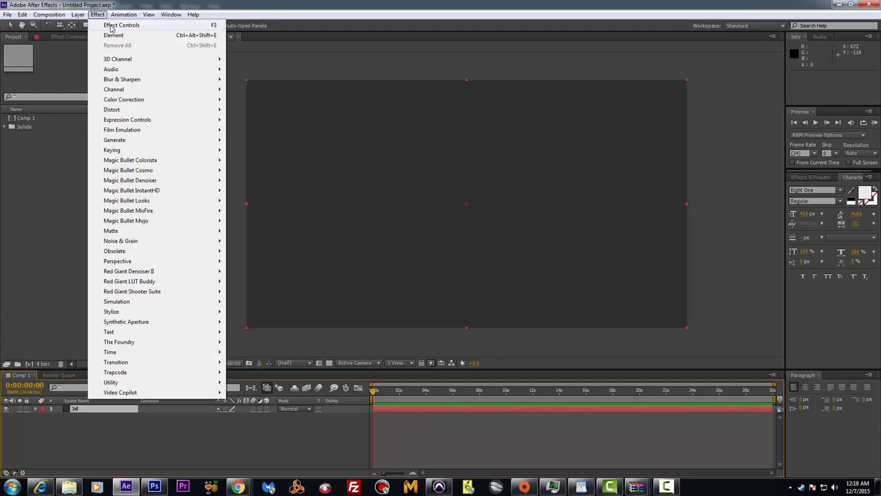
{"action": "mouse_move", "coordinate": [129, 395]}
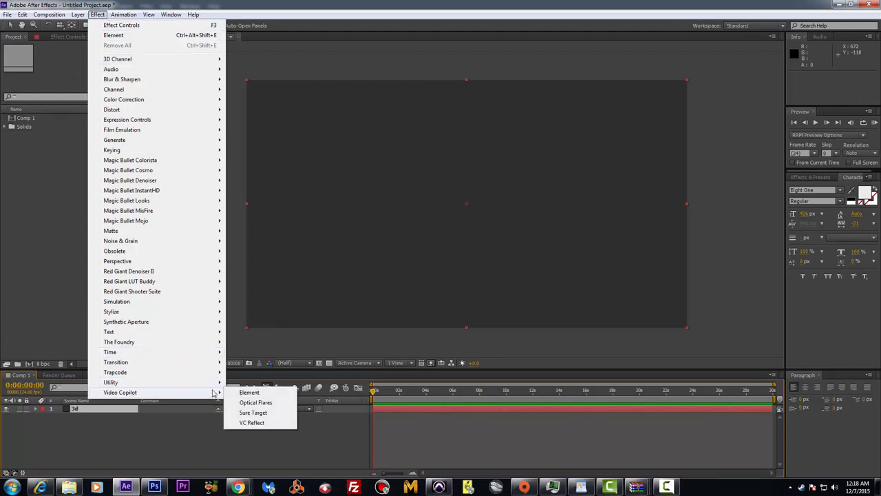
{"action": "left_click", "coordinate": [253, 394]}
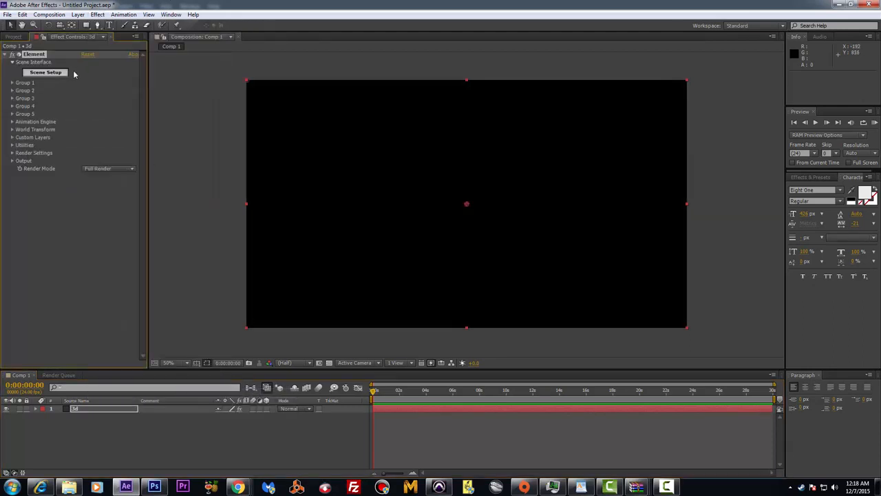
Add a text layer reading "Taij" to the composition
{"action": "right_click", "coordinate": [94, 434]}
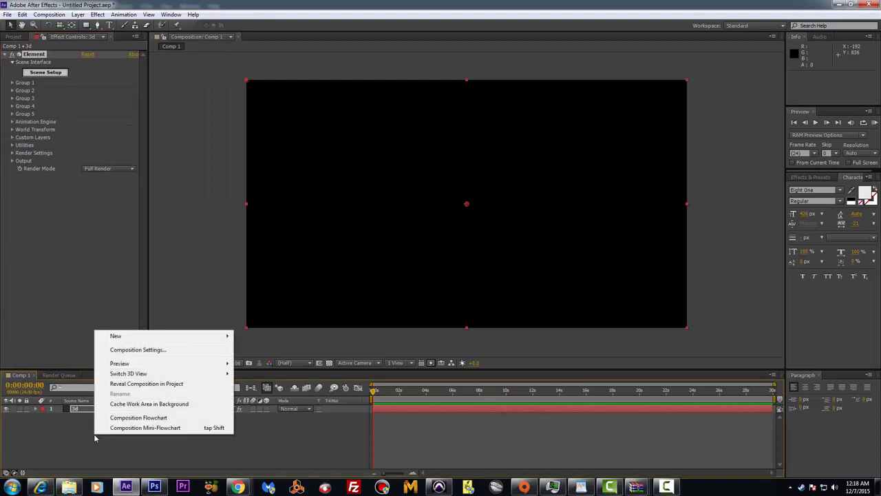
{"action": "mouse_move", "coordinate": [134, 337]}
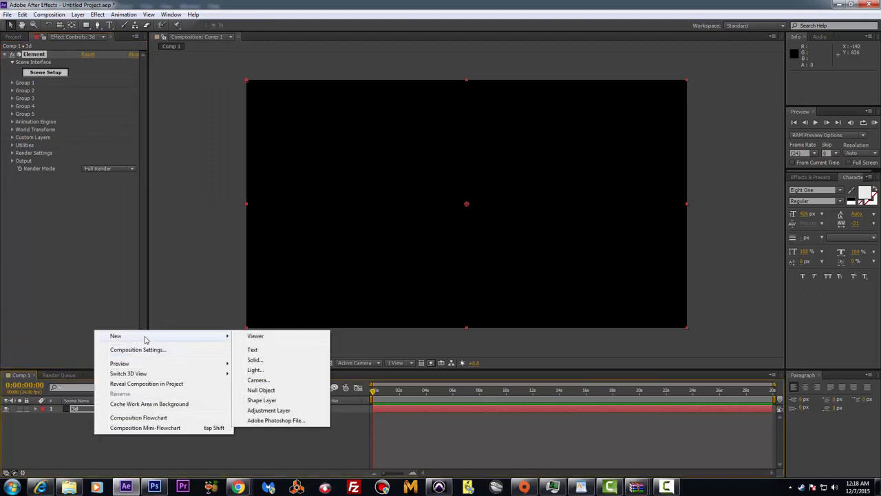
{"action": "left_click", "coordinate": [267, 349]}
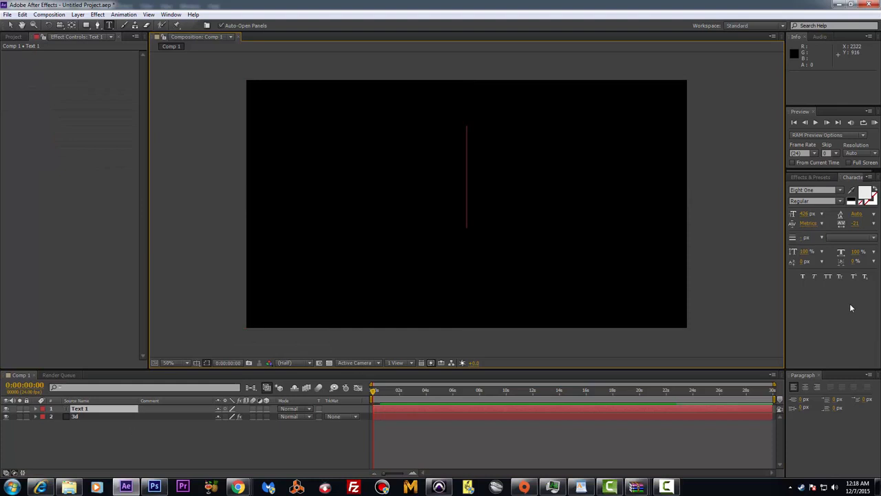
{"action": "type", "text": "ta"}
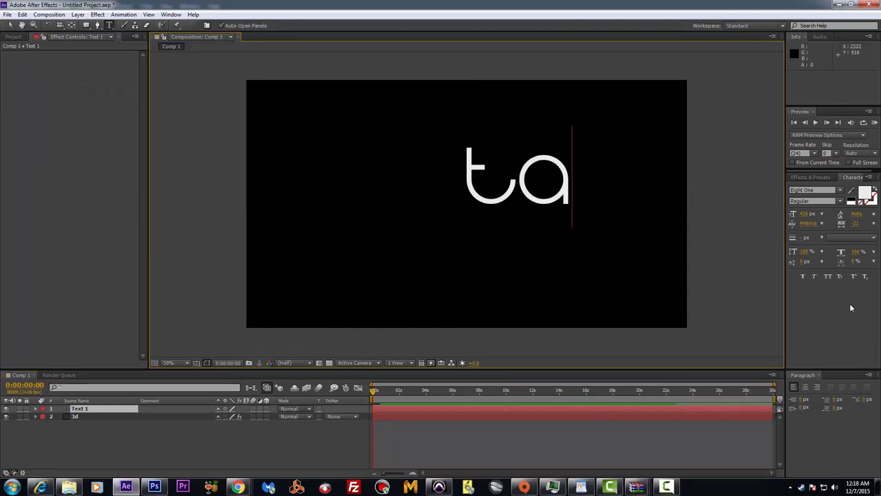
{"action": "type", "text": "ij"}
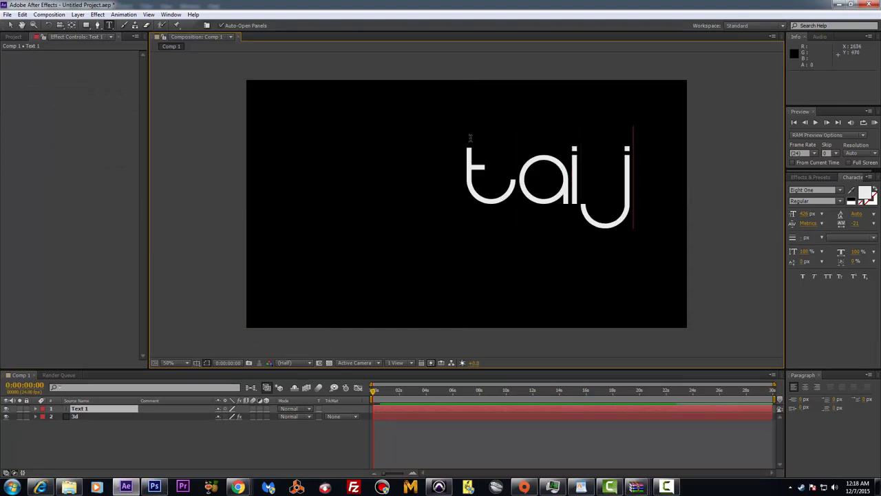
{"action": "left_click_drag", "start_coordinate": [520, 176], "coordinate": [463, 178]}
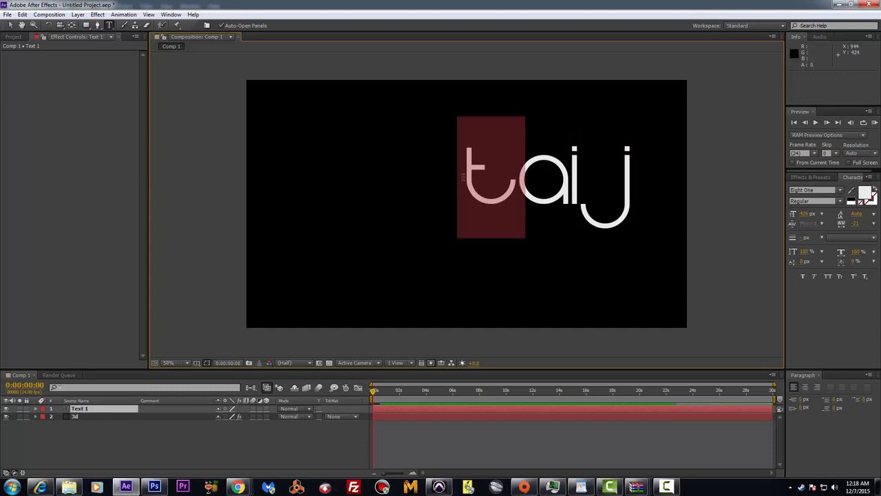
{"action": "key", "text": "Right"}
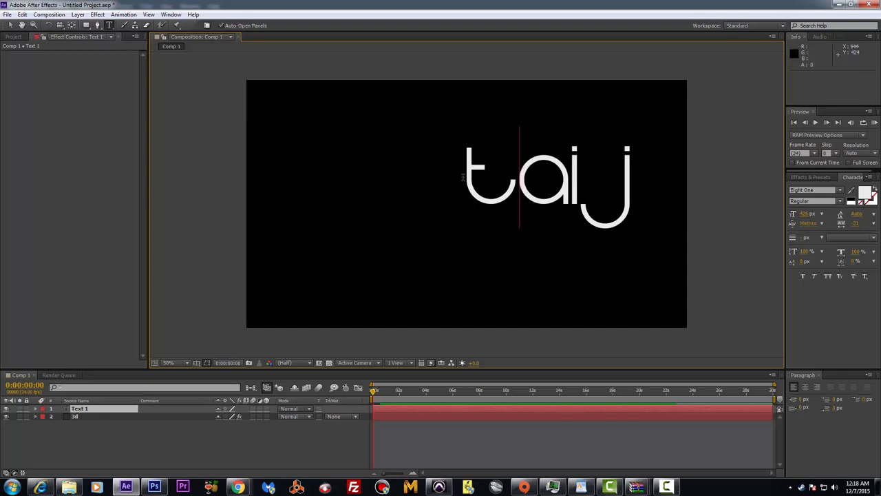
{"action": "key", "text": "BackSpace"}
{"action": "key", "text": "ctrl+z"}
{"action": "key", "text": "BackSpace"}
{"action": "key", "text": "ctrl+z"}
{"action": "left_click_drag", "start_coordinate": [465, 169], "coordinate": [643, 183]}
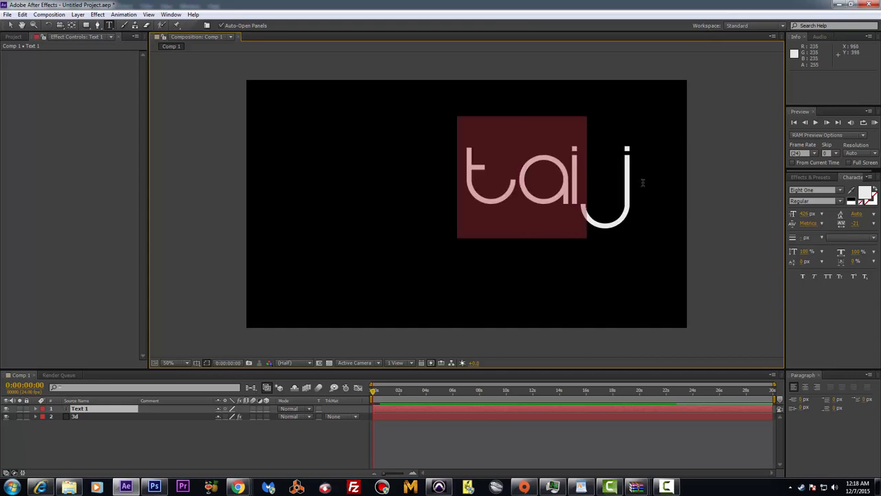
Scale the Taij text layer to about 183% and center it in the frame at about position 334, 714
{"action": "left_click", "coordinate": [10, 25]}
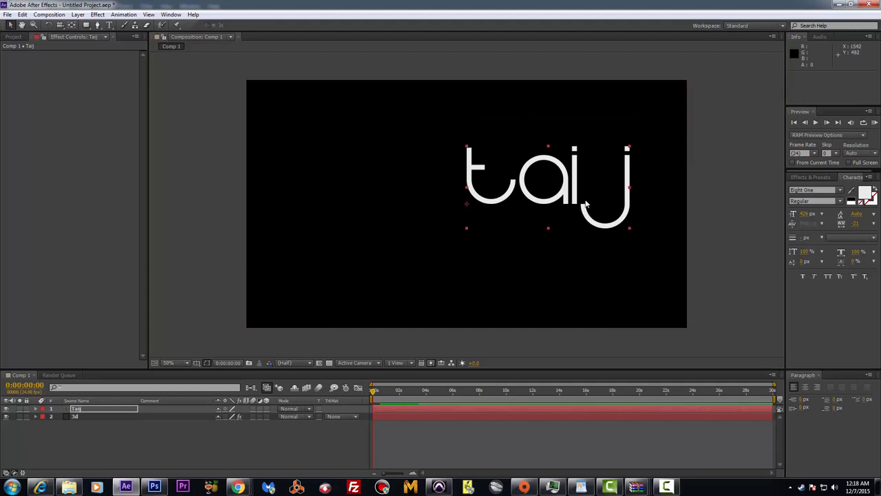
{"action": "left_click_drag", "start_coordinate": [636, 229], "coordinate": [672, 363]}
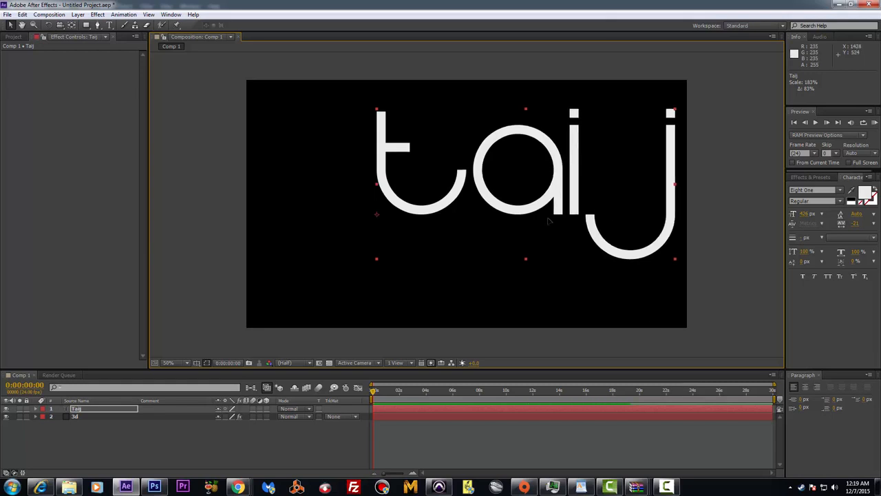
{"action": "left_click_drag", "start_coordinate": [575, 199], "coordinate": [521, 229]}
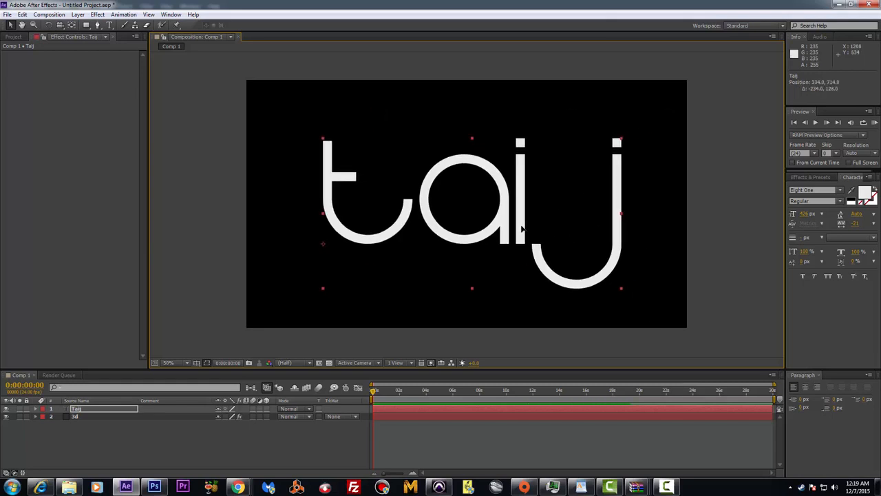
Assign the Taij text layer as Path Layer 1 in the Custom Text and Masks of the 3d solid's Element effect
{"action": "left_click", "coordinate": [80, 417]}
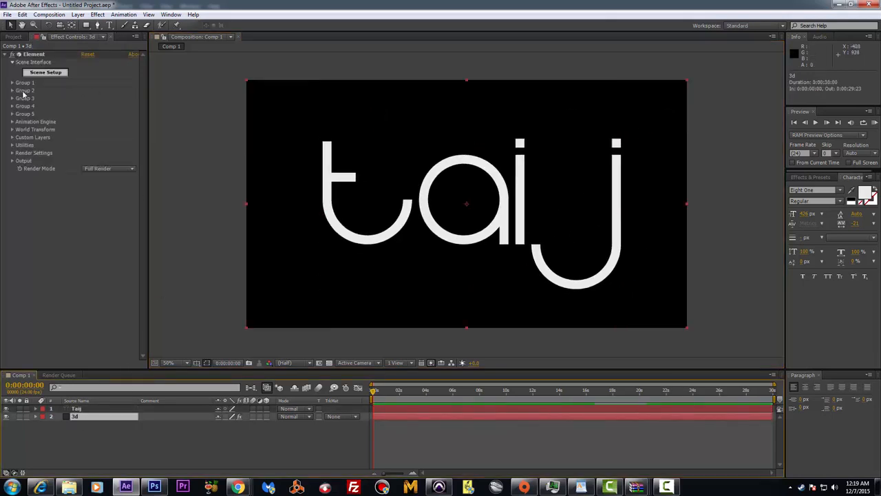
{"action": "left_click", "coordinate": [11, 138]}
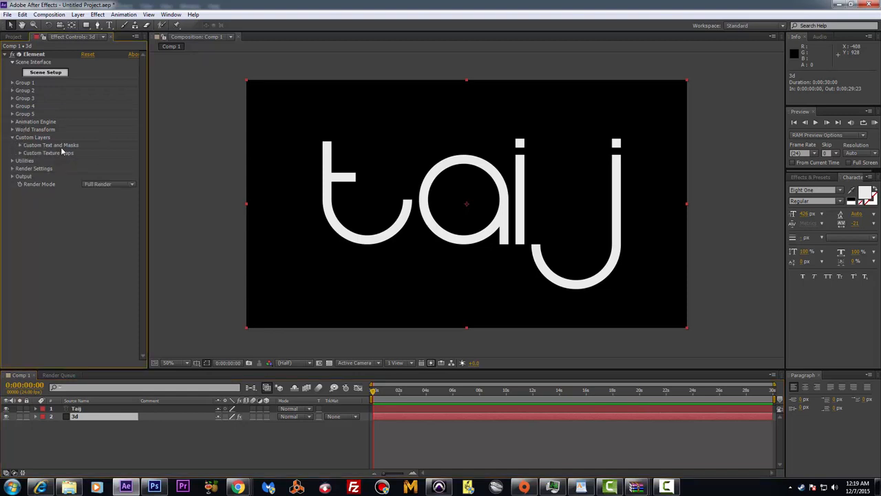
{"action": "left_click", "coordinate": [19, 145]}
{"action": "left_click", "coordinate": [114, 153]}
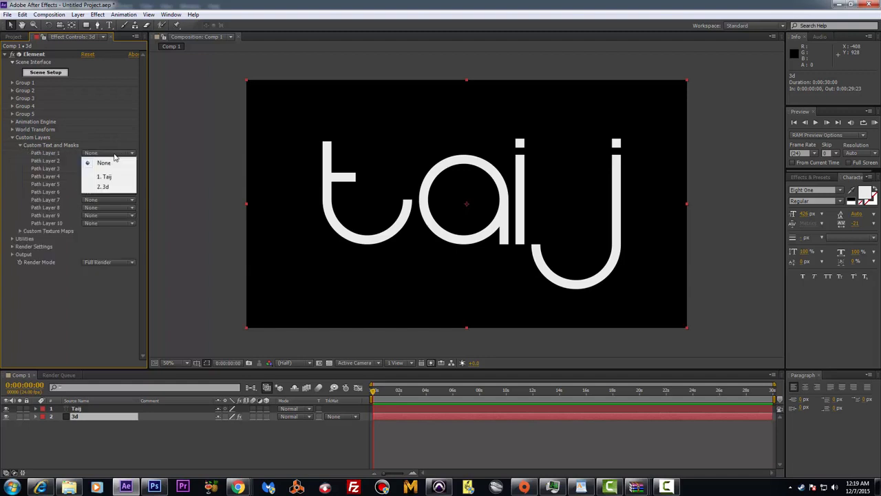
{"action": "left_click", "coordinate": [108, 177]}
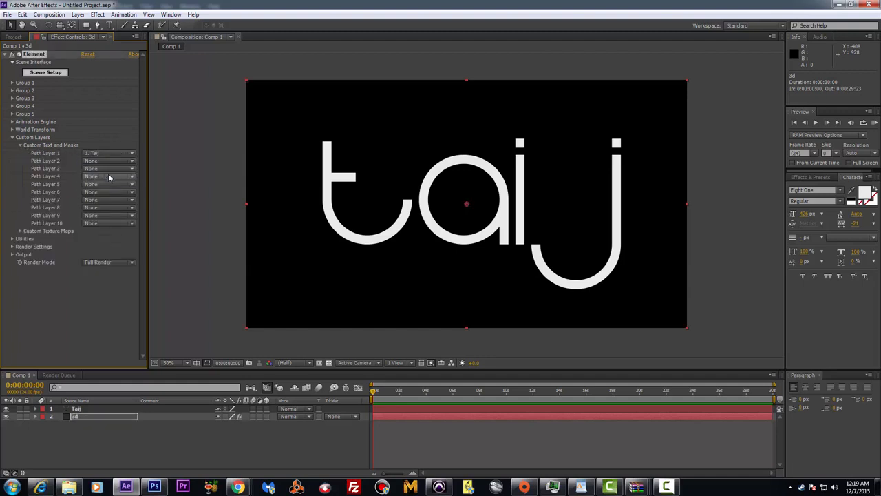
Extrude the Taij text into a 3D model in Element's Scene Setup and inspect it at an angle in the preview
{"action": "left_click", "coordinate": [50, 73]}
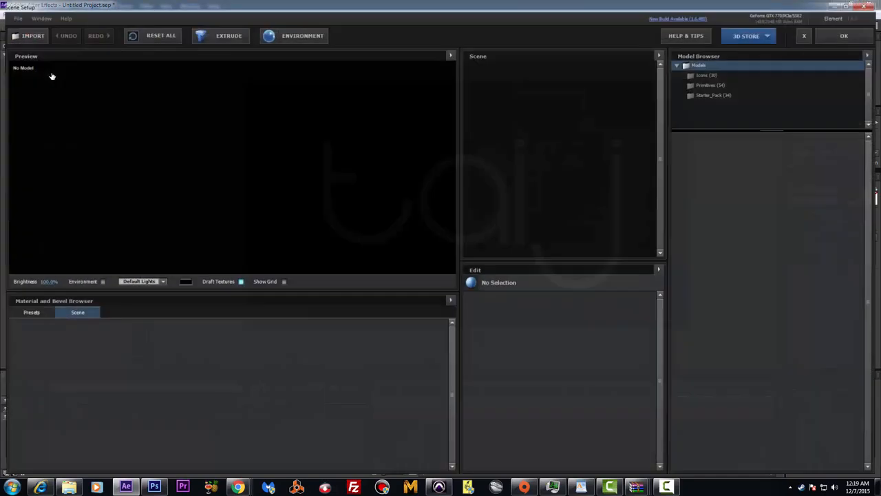
{"action": "left_click", "coordinate": [229, 37]}
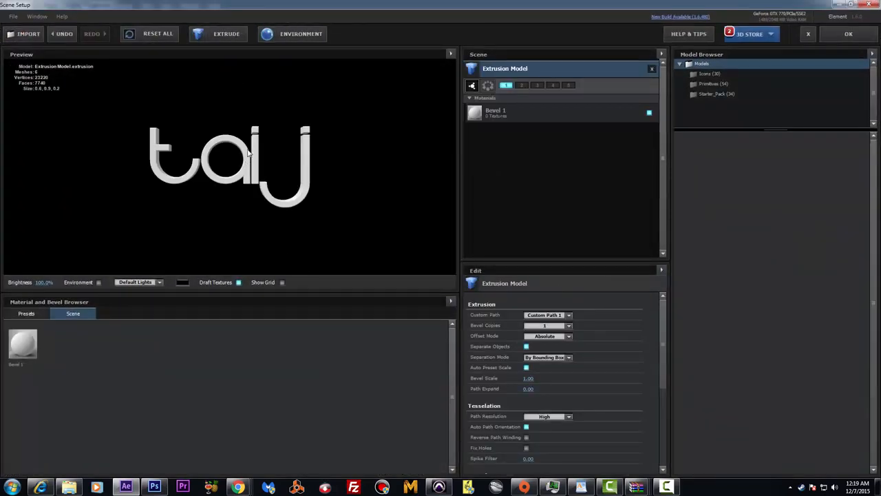
{"action": "mouse_move", "coordinate": [248, 152]}
{"action": "left_mouse_down"}
{"action": "mouse_move", "coordinate": [210, 176]}
{"action": "mouse_move", "coordinate": [210, 147]}
{"action": "mouse_move", "coordinate": [262, 188]}
{"action": "mouse_move", "coordinate": [250, 160]}
{"action": "left_mouse_up"}
{"action": "scroll", "coordinate": [250, 158], "scroll_direction": "up", "scroll_amount": 5}
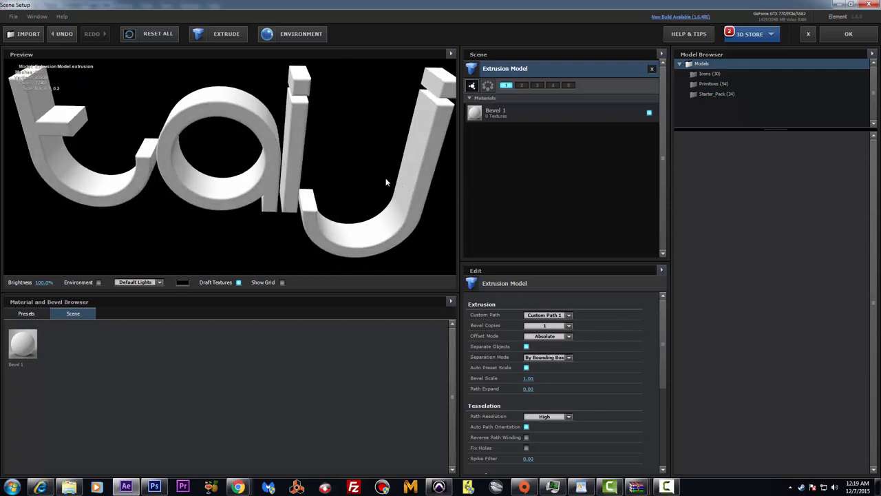
{"action": "left_click_drag", "start_coordinate": [386, 182], "coordinate": [315, 154]}
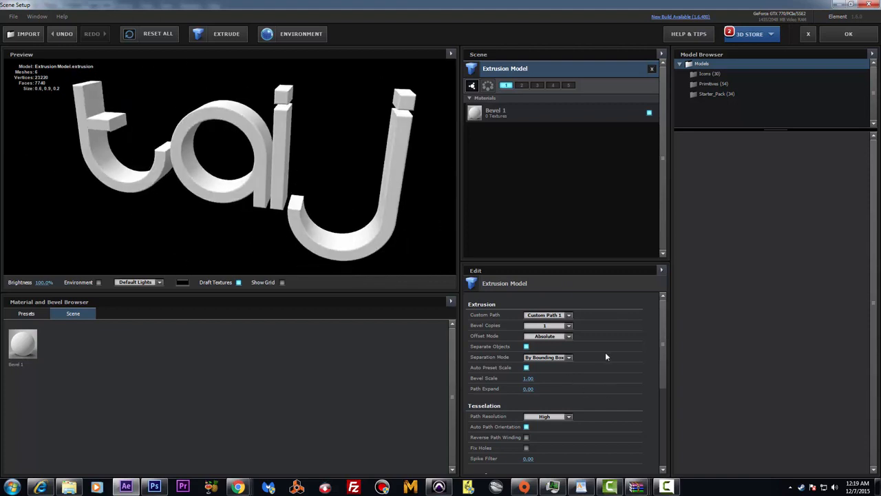
Set the Extrude value of the model's Bevel 1 material to about 2.61
{"action": "double_click", "coordinate": [521, 114]}
{"action": "left_click", "coordinate": [463, 259]}
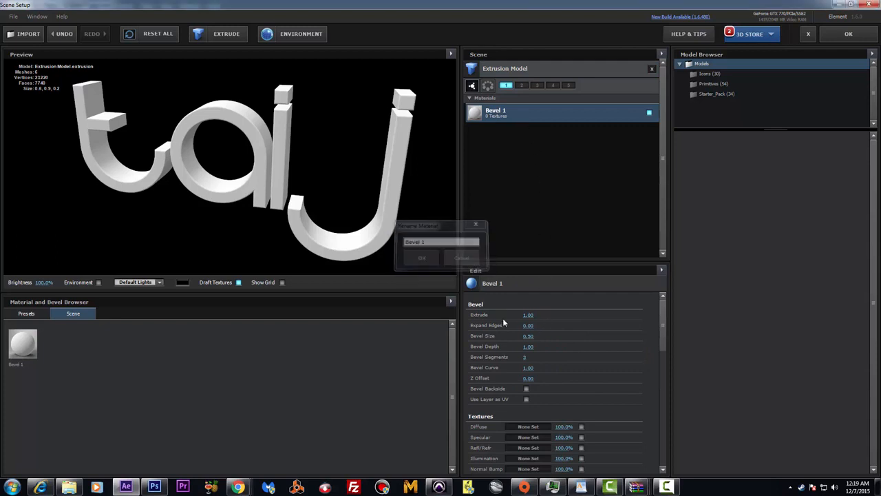
{"action": "left_click_drag", "start_coordinate": [528, 315], "coordinate": [598, 317]}
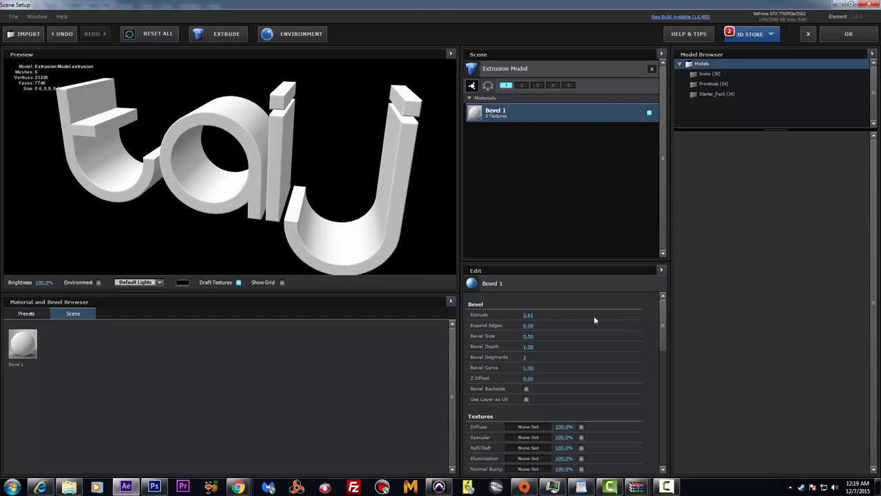
Apply the Black_Hole material preset to the extruded Taij model after trying Chrome, and inspect it at another angle
{"action": "left_click", "coordinate": [38, 315]}
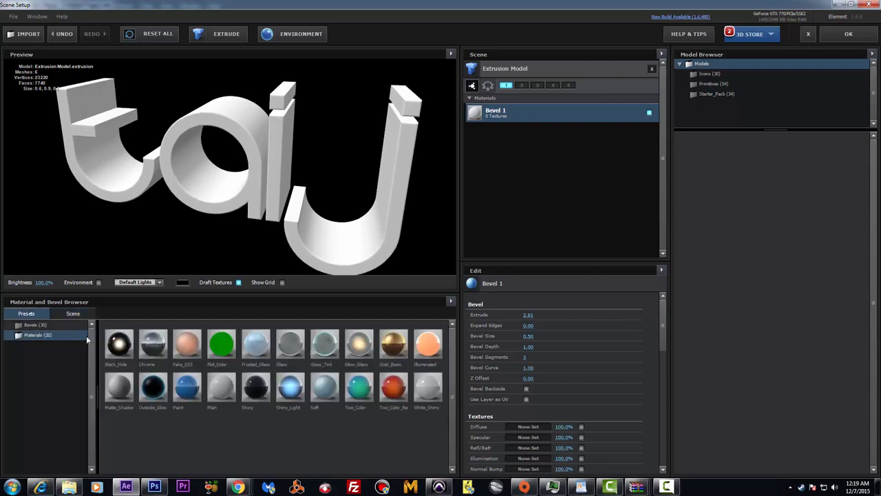
{"action": "left_click", "coordinate": [148, 349]}
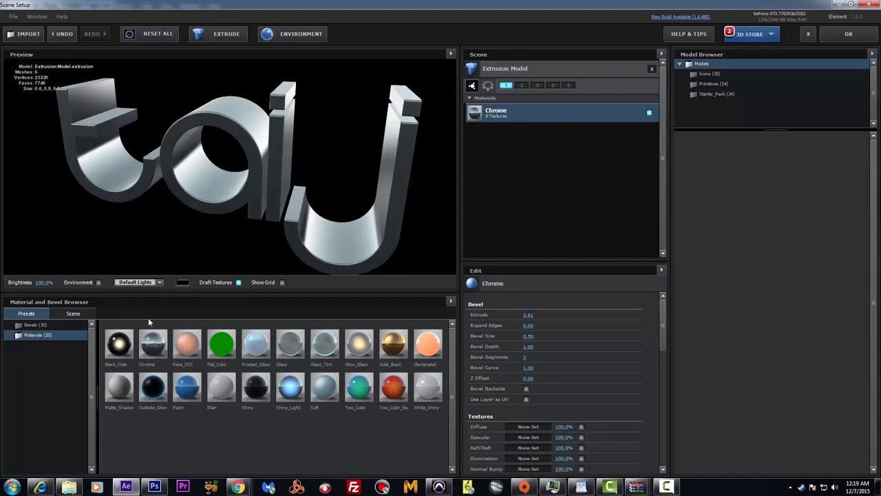
{"action": "left_click", "coordinate": [123, 351]}
{"action": "left_click_drag", "start_coordinate": [336, 165], "coordinate": [319, 157]}
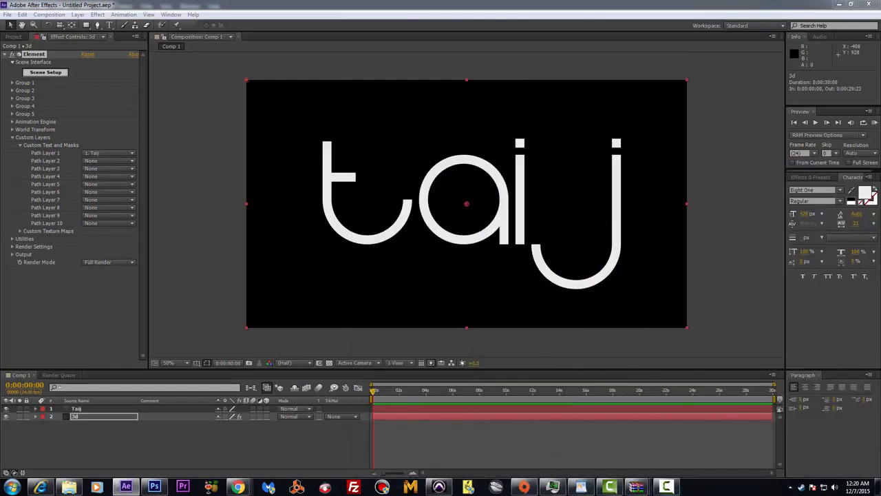
{"action": "left_click", "coordinate": [154, 486]}
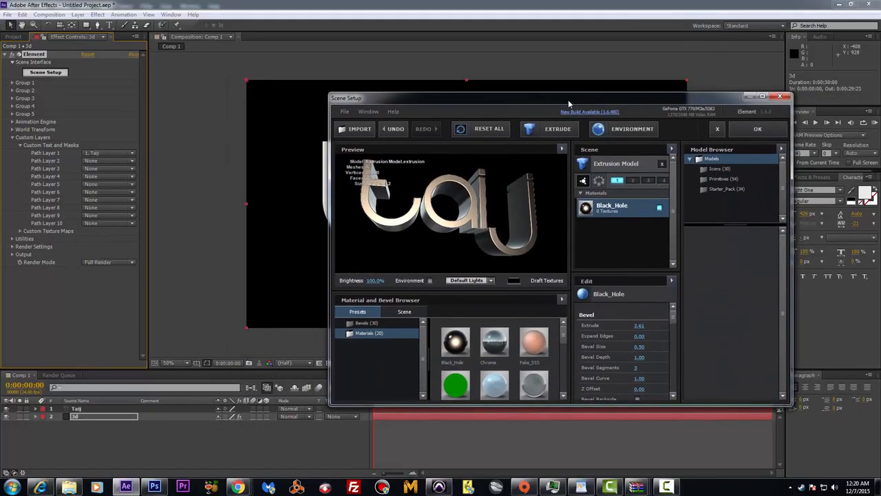
{"action": "left_click_drag", "start_coordinate": [569, 101], "coordinate": [880, 100]}
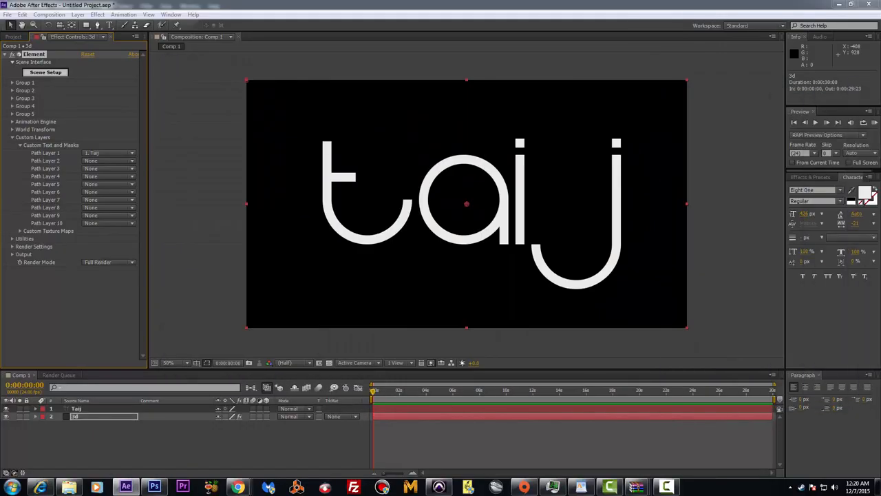
{"action": "left_click", "coordinate": [154, 487]}
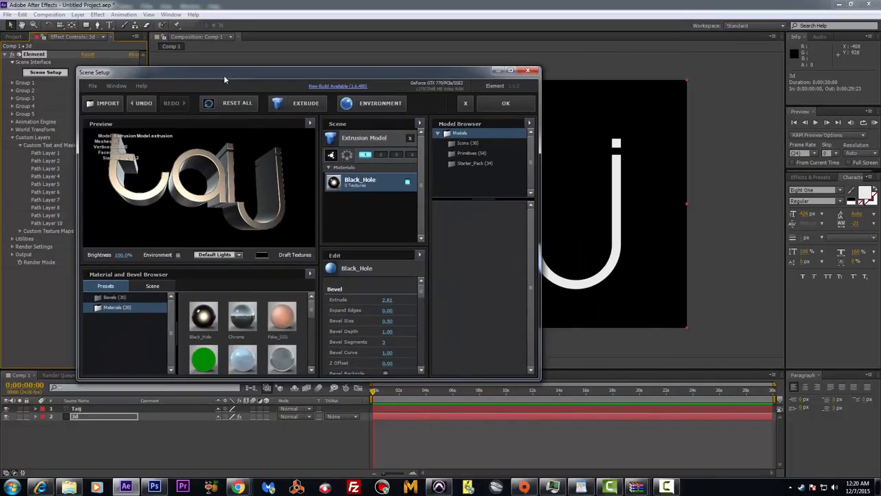
{"action": "left_click_drag", "start_coordinate": [224, 75], "coordinate": [297, 62]}
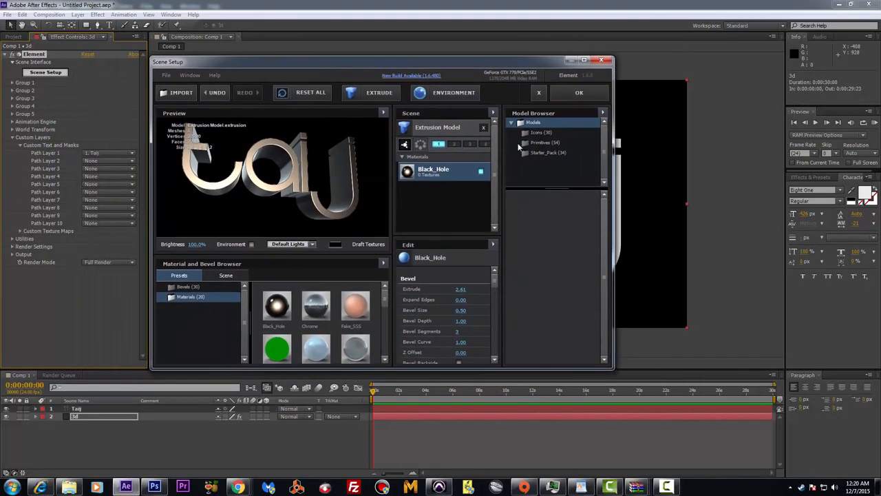
{"action": "left_click", "coordinate": [583, 60]}
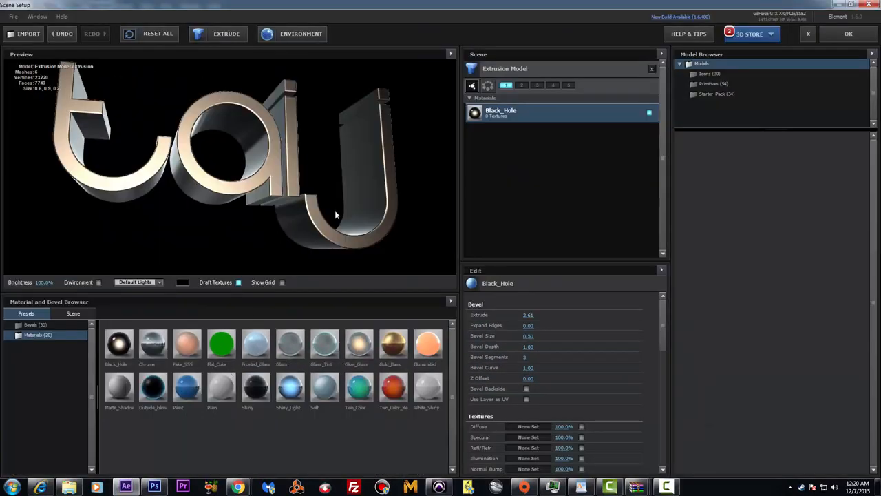
Set the Black_Hole bevel to Expand Edges about -0.18, Bevel Size 0.88, Bevel Depth 1.96 and Bevel Curve 0.65
{"action": "mouse_move", "coordinate": [285, 169]}
{"action": "left_mouse_down"}
{"action": "mouse_move", "coordinate": [303, 158]}
{"action": "mouse_move", "coordinate": [297, 141]}
{"action": "mouse_move", "coordinate": [297, 159]}
{"action": "left_mouse_up"}
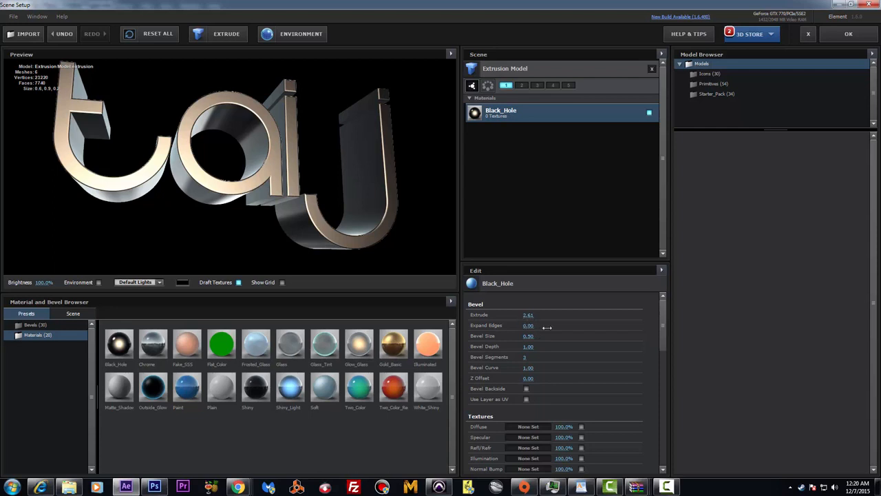
{"action": "left_click_drag", "start_coordinate": [547, 328], "coordinate": [575, 355]}
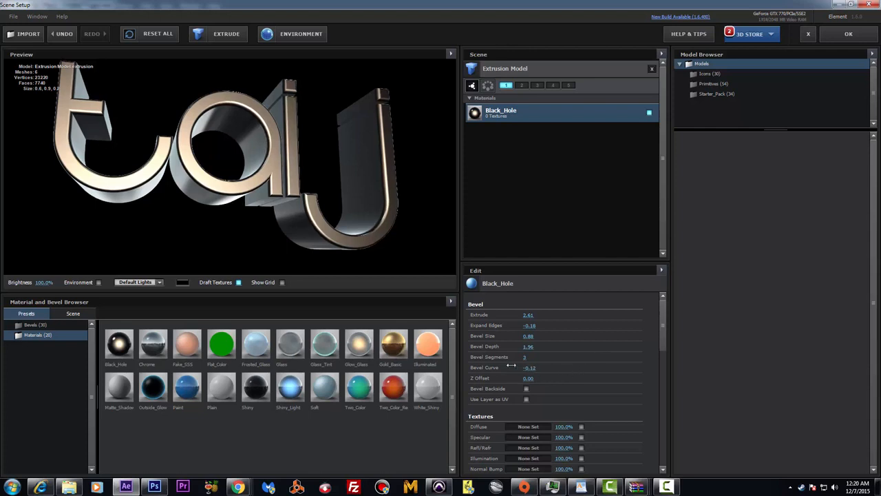
{"action": "left_click_drag", "start_coordinate": [510, 366], "coordinate": [547, 366]}
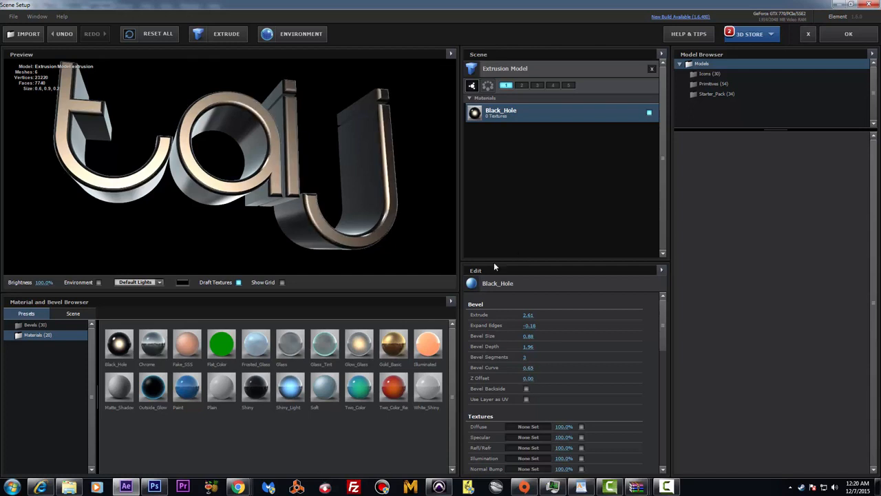
Set the Black_Hole material's Specular to about 14.27, Shininess to 1.72 and Reflection Intensity to 267%
{"action": "scroll", "coordinate": [584, 398], "scroll_direction": "down", "scroll_amount": 2}
{"action": "scroll", "coordinate": [536, 387], "scroll_direction": "down", "scroll_amount": 10}
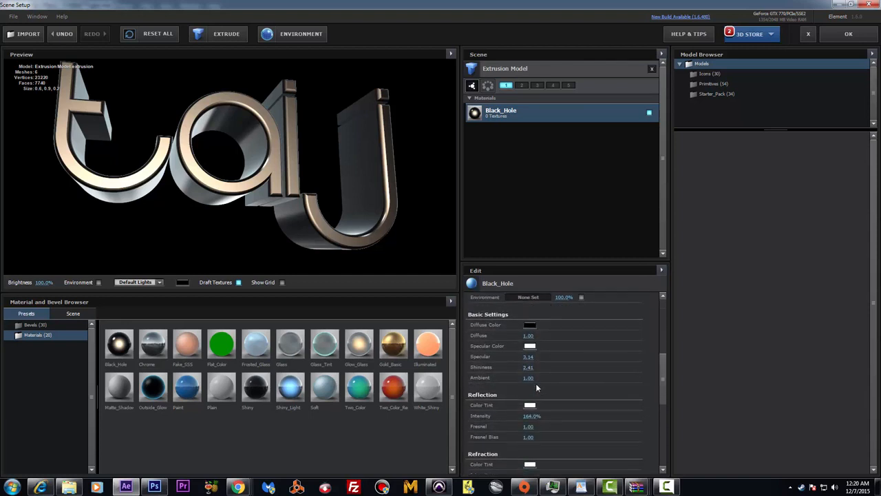
{"action": "left_click_drag", "start_coordinate": [528, 367], "coordinate": [610, 377]}
{"action": "left_click_drag", "start_coordinate": [505, 377], "coordinate": [504, 376]}
{"action": "left_click_drag", "start_coordinate": [586, 360], "coordinate": [829, 379]}
{"action": "left_click_drag", "start_coordinate": [530, 415], "coordinate": [578, 417]}
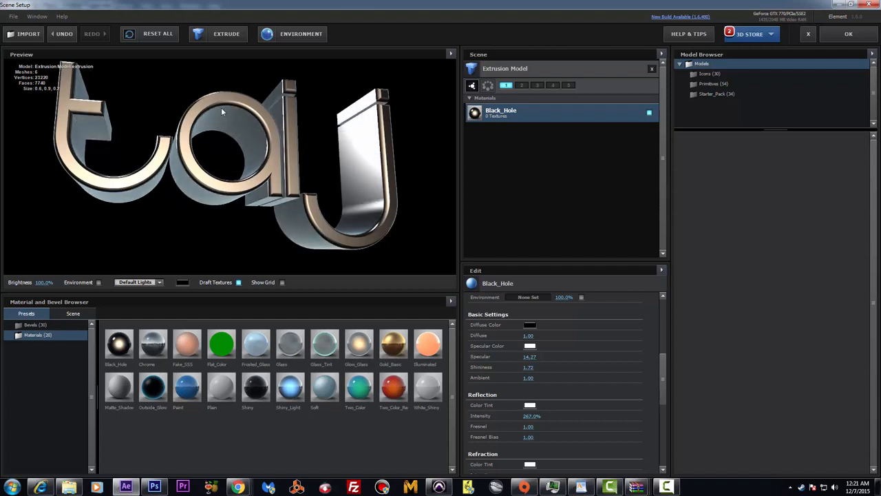
Light the model preview with the 360 preset and accept the Scene Setup
{"action": "left_click", "coordinate": [159, 283]}
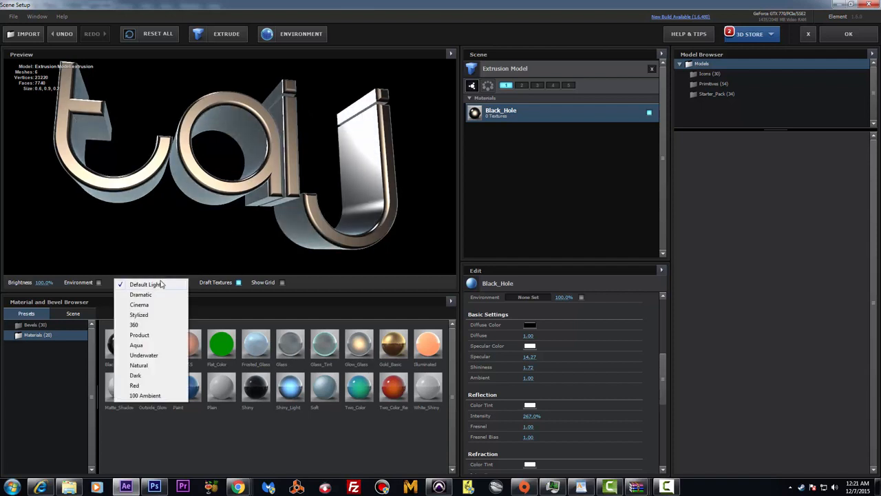
{"action": "left_click", "coordinate": [151, 327]}
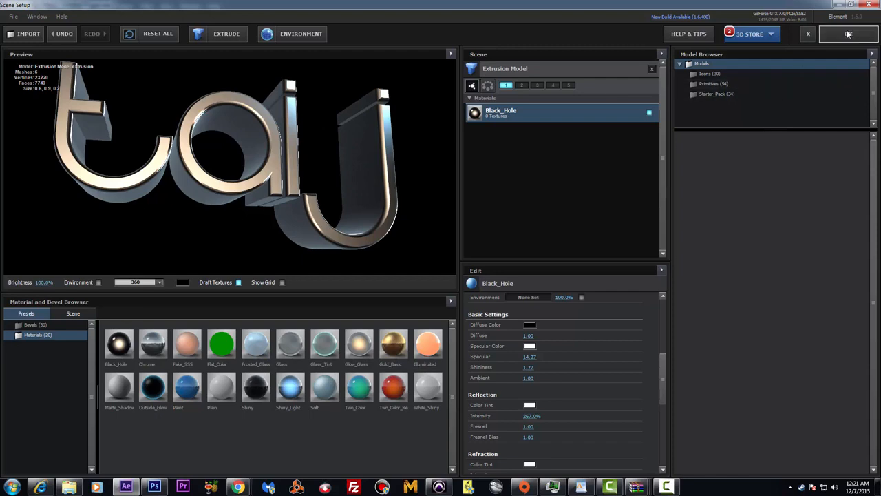
{"action": "left_click", "coordinate": [848, 34]}
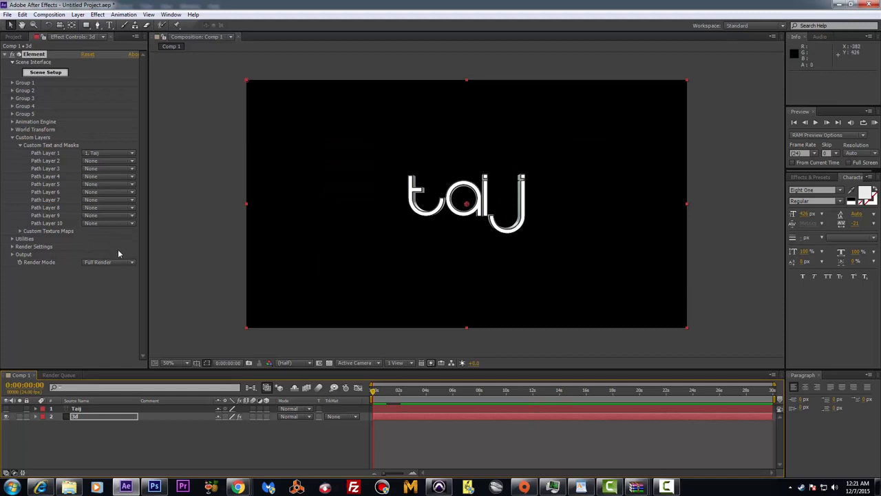
Set Add Lighting to Stylized in the Element effect's render lighting settings
{"action": "left_click", "coordinate": [11, 251]}
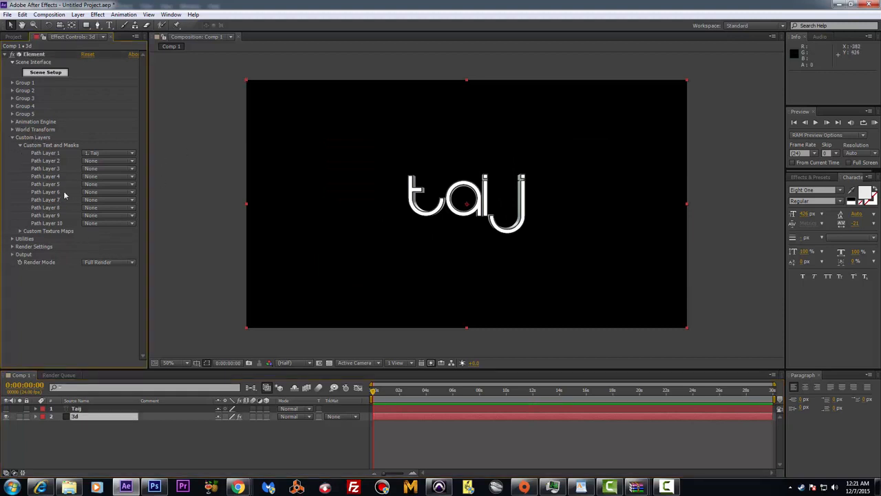
{"action": "left_click", "coordinate": [11, 246]}
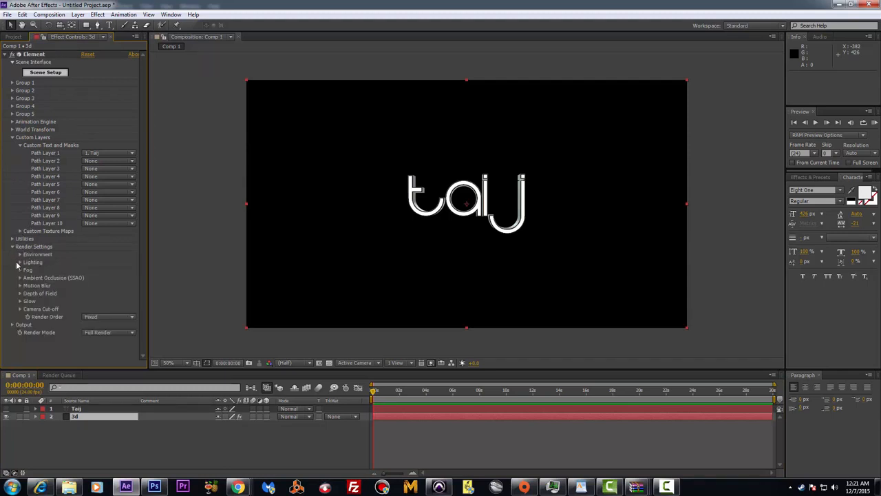
{"action": "left_click", "coordinate": [21, 262]}
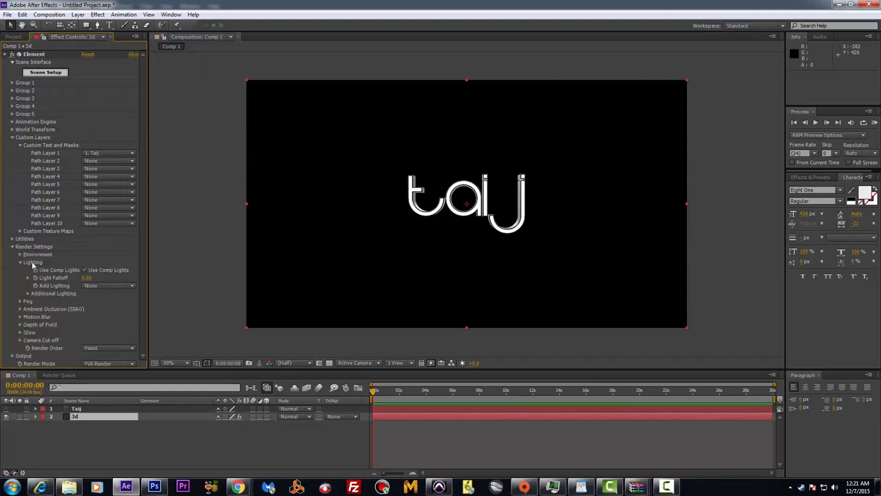
{"action": "left_click", "coordinate": [106, 287]}
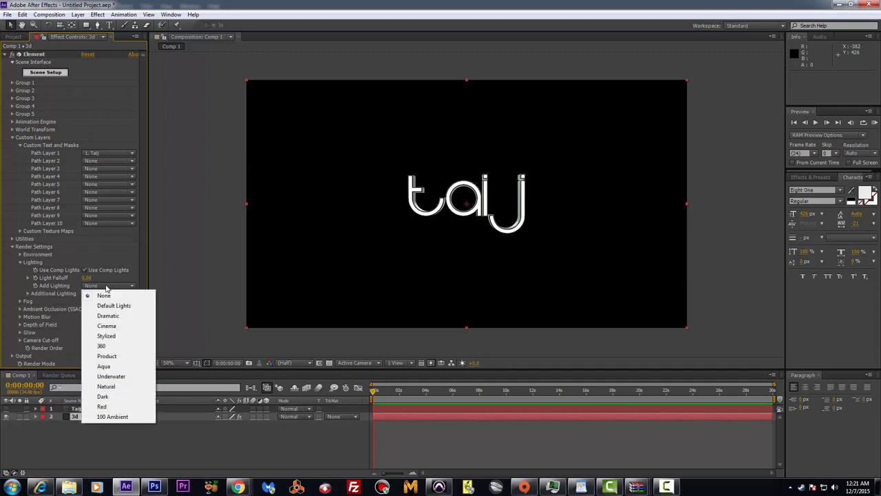
{"action": "left_click", "coordinate": [112, 341]}
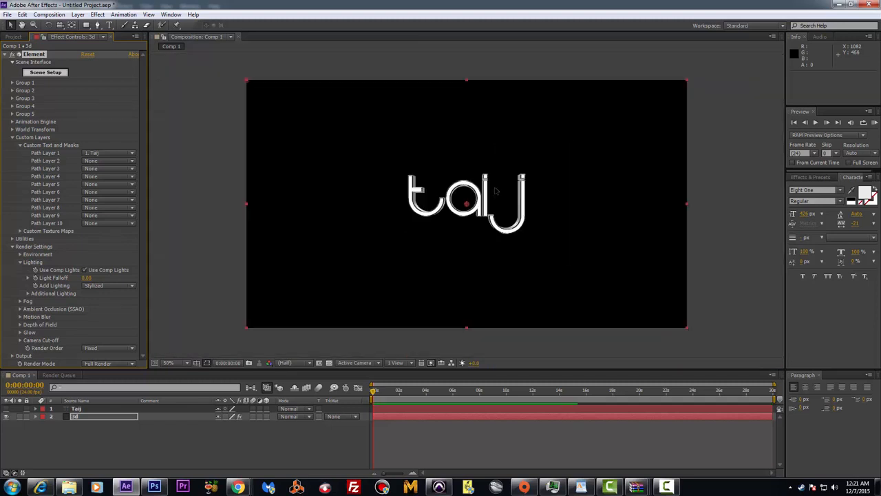
Enlarge the 3D Taij title by setting Element's World Scale to about 2.87
{"action": "left_click", "coordinate": [12, 130]}
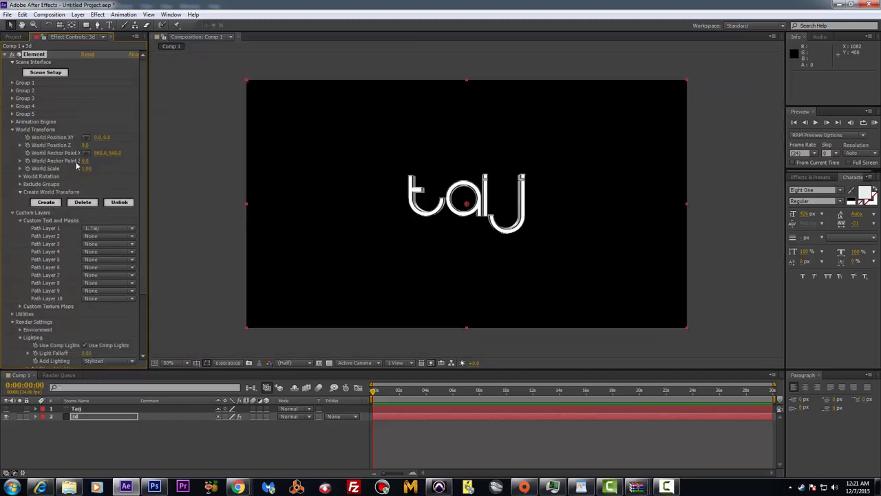
{"action": "left_click", "coordinate": [20, 177]}
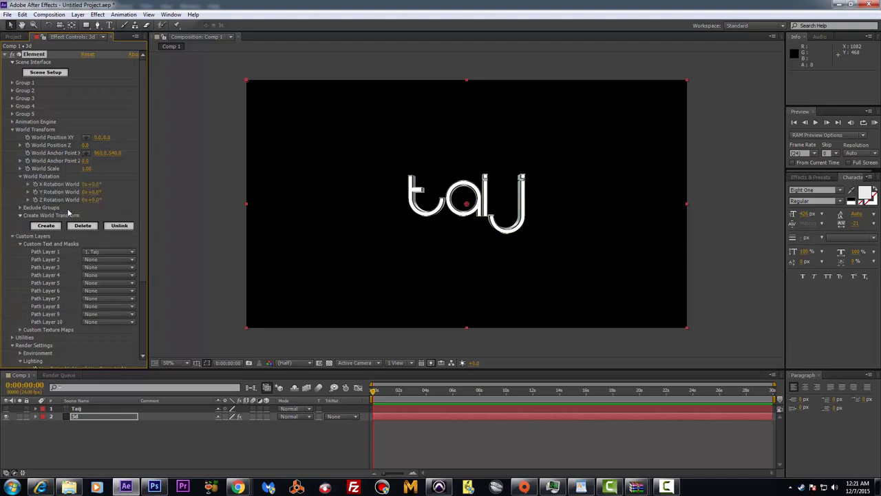
{"action": "left_click", "coordinate": [20, 207]}
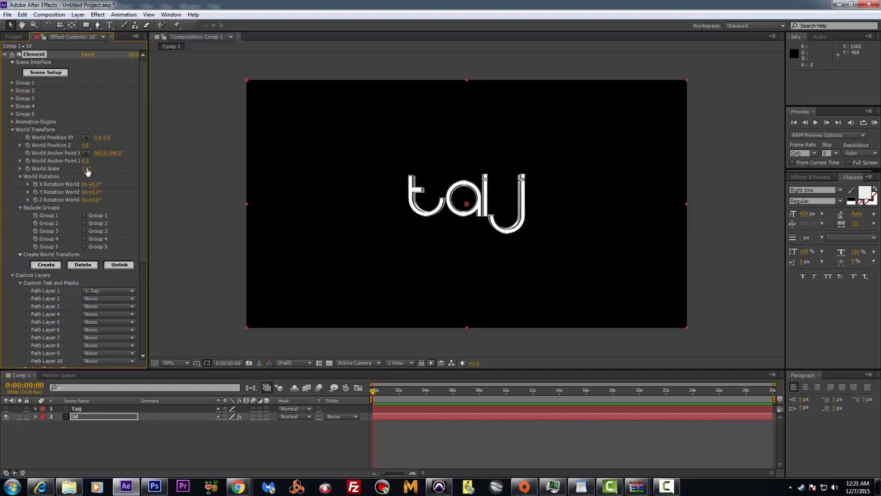
{"action": "left_click_drag", "start_coordinate": [109, 172], "coordinate": [181, 177]}
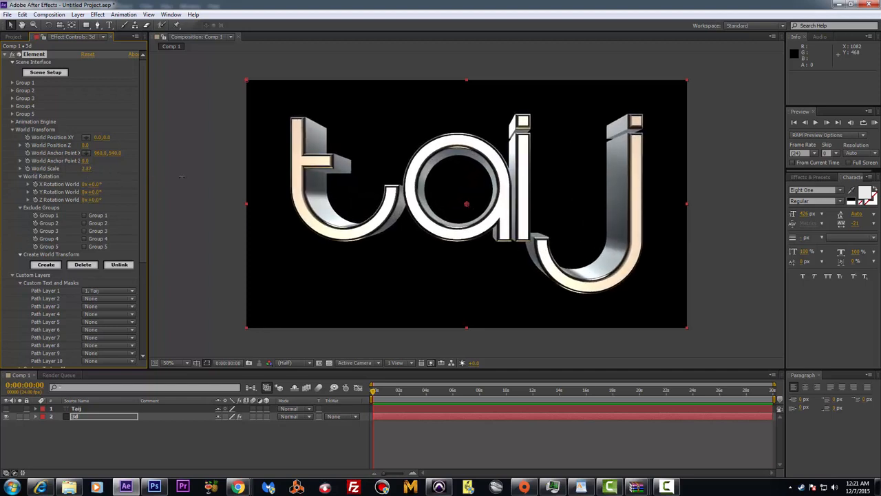
Switch to Photoshop to view the fiery poster beside the 3D title, and return to After Effects
{"action": "left_click", "coordinate": [154, 487]}
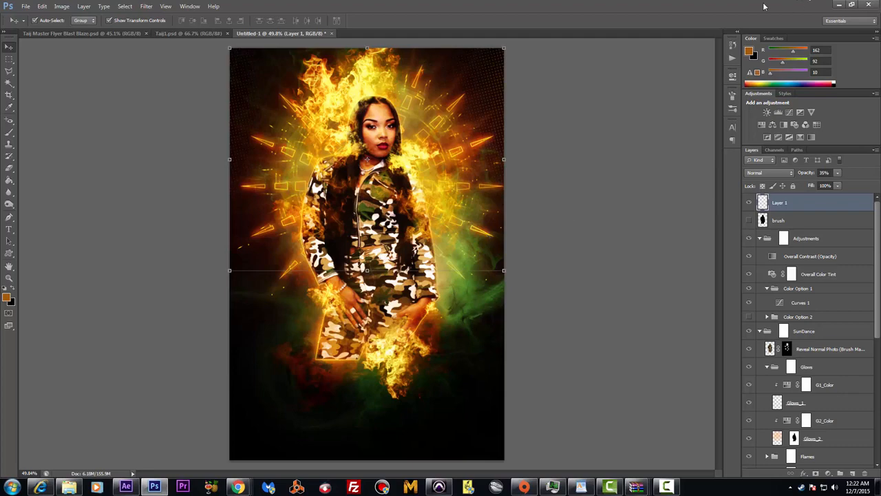
{"action": "left_click_drag", "start_coordinate": [764, 7], "coordinate": [880, 39]}
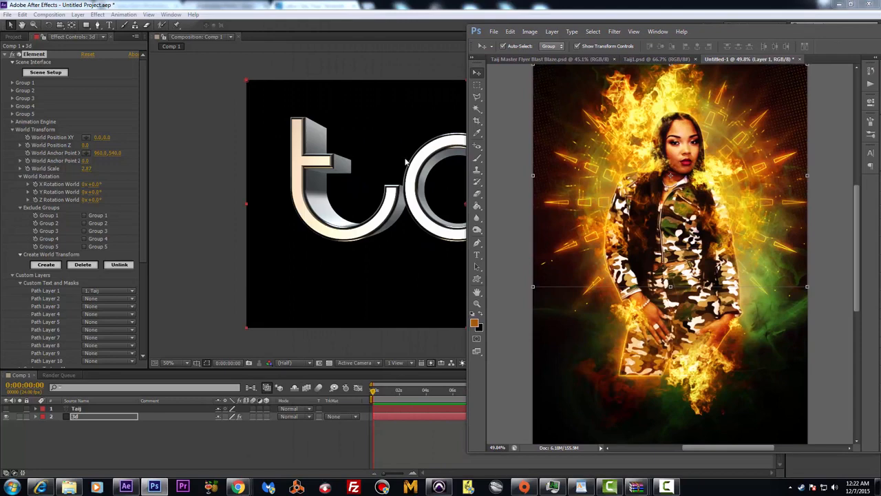
{"action": "left_click", "coordinate": [406, 162]}
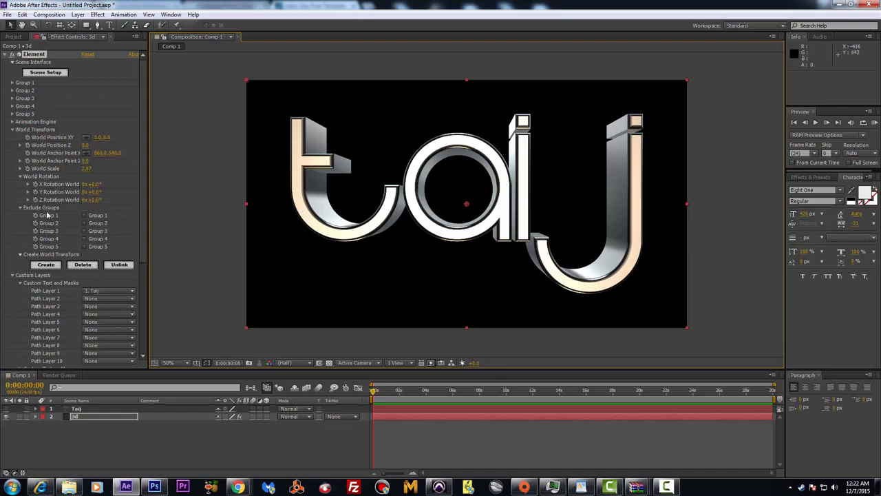
{"action": "mouse_move", "coordinate": [582, 4]}
{"action": "left_mouse_down"}
{"action": "mouse_move", "coordinate": [585, 227]}
{"action": "mouse_move", "coordinate": [572, 289]}
{"action": "mouse_move", "coordinate": [557, 266]}
{"action": "mouse_move", "coordinate": [544, 174]}
{"action": "mouse_move", "coordinate": [550, 3]}
{"action": "mouse_move", "coordinate": [606, 477]}
{"action": "mouse_move", "coordinate": [627, 468]}
{"action": "mouse_move", "coordinate": [580, 165]}
{"action": "mouse_move", "coordinate": [582, 2]}
{"action": "left_mouse_up"}
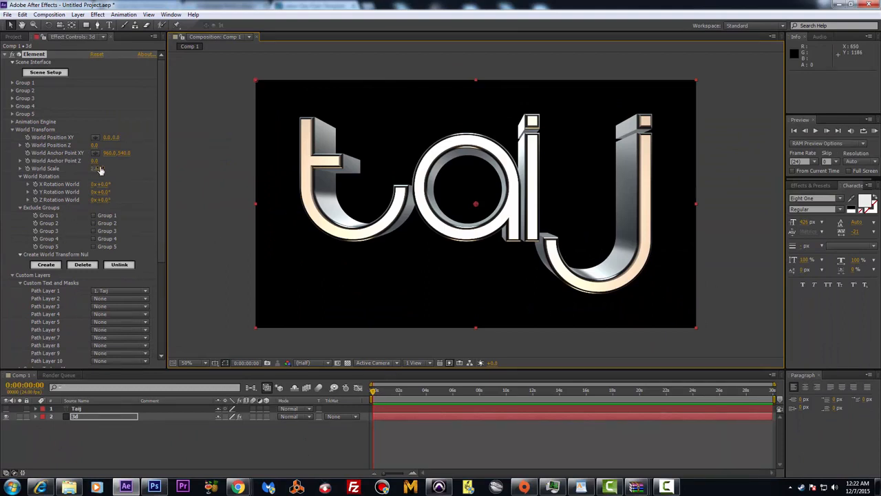
Set Element's World Anchor Point XY to 960, 551 and the title's Y Rotation World to about 22°
{"action": "left_click_drag", "start_coordinate": [121, 156], "coordinate": [129, 156]}
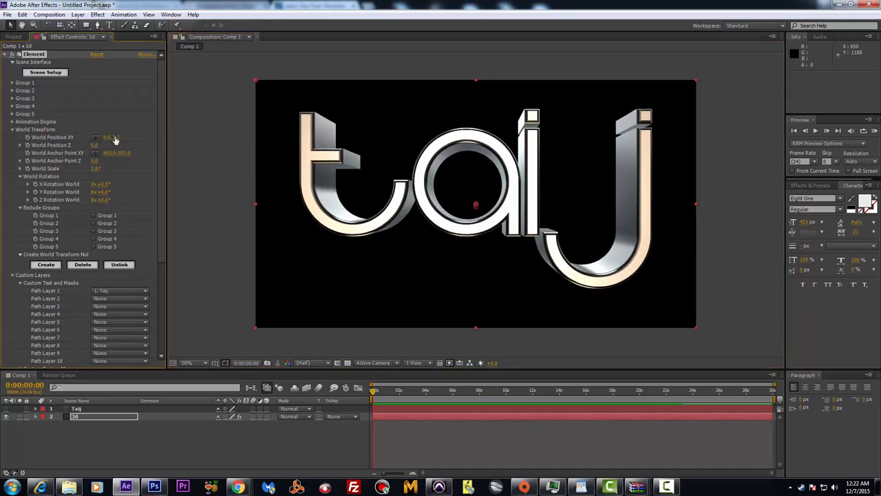
{"action": "left_click_drag", "start_coordinate": [101, 192], "coordinate": [110, 191]}
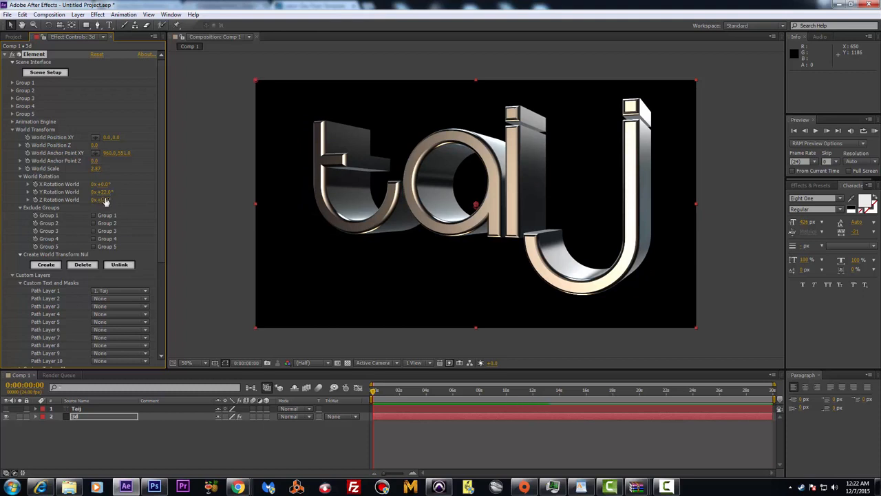
{"action": "mouse_move", "coordinate": [106, 200]}
{"action": "left_mouse_down"}
{"action": "mouse_move", "coordinate": [114, 198]}
{"action": "mouse_move", "coordinate": [101, 197]}
{"action": "left_mouse_up"}
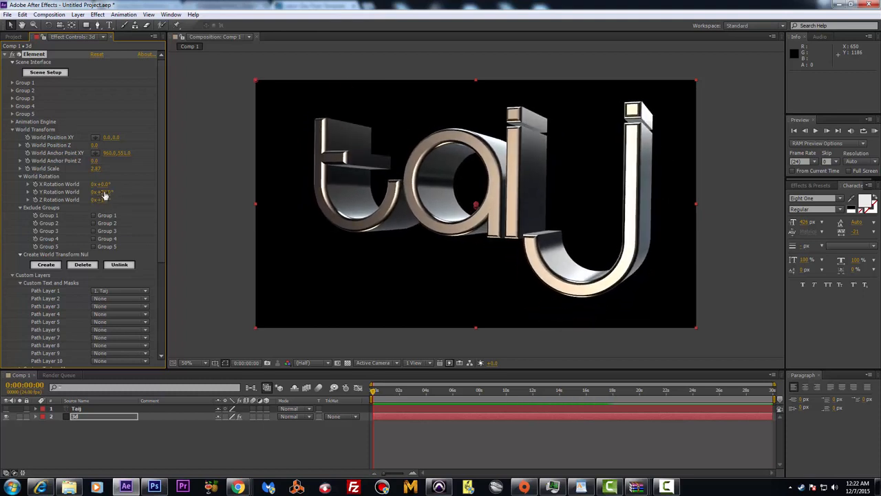
{"action": "left_click", "coordinate": [30, 14]}
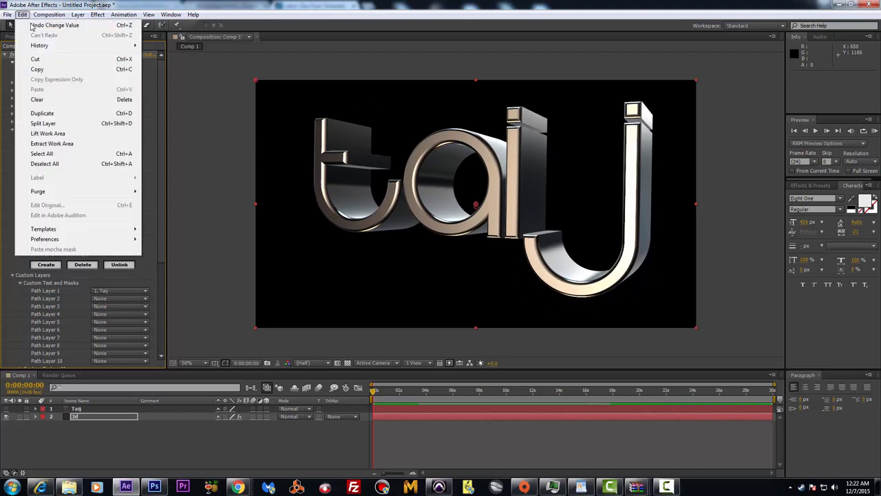
{"action": "left_click", "coordinate": [34, 23]}
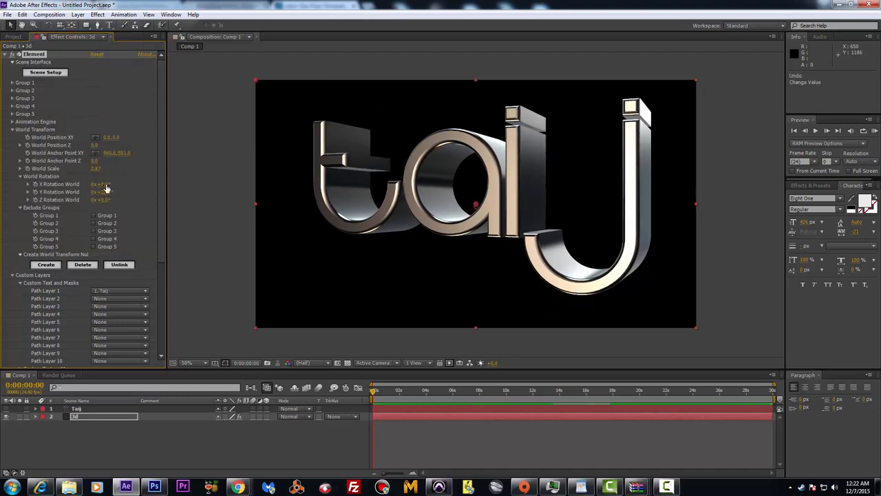
Tilt the 3D Taij title by setting X Rotation World to about 13°
{"action": "left_click_drag", "start_coordinate": [110, 185], "coordinate": [111, 185]}
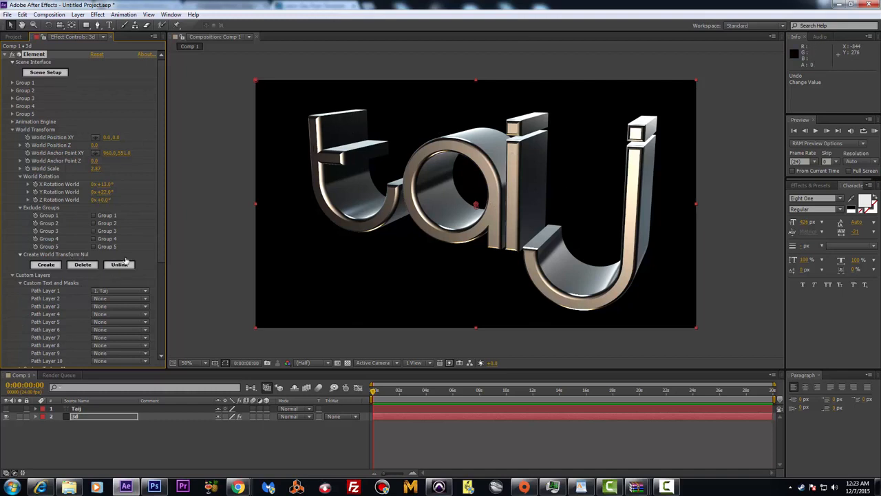
View the fiery poster in Photoshop beside the 3D title and return to After Effects
{"action": "left_click", "coordinate": [155, 487]}
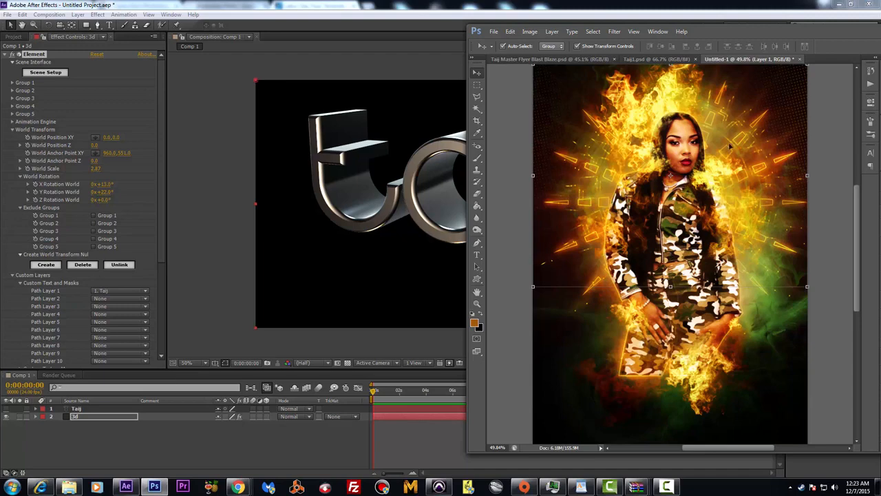
{"action": "left_click", "coordinate": [286, 65]}
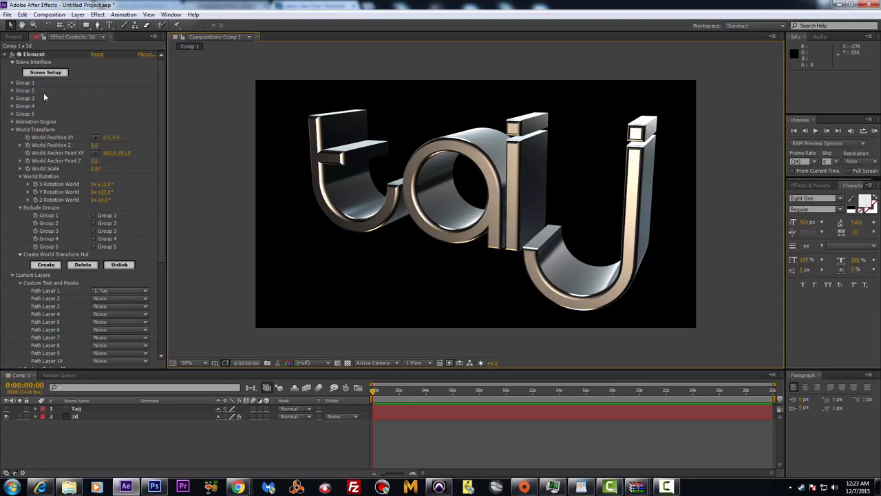
Rotate Element's additional lighting to about X 24°, Y 21° and Z 86°
{"action": "scroll", "coordinate": [110, 269], "scroll_direction": "down", "scroll_amount": 5}
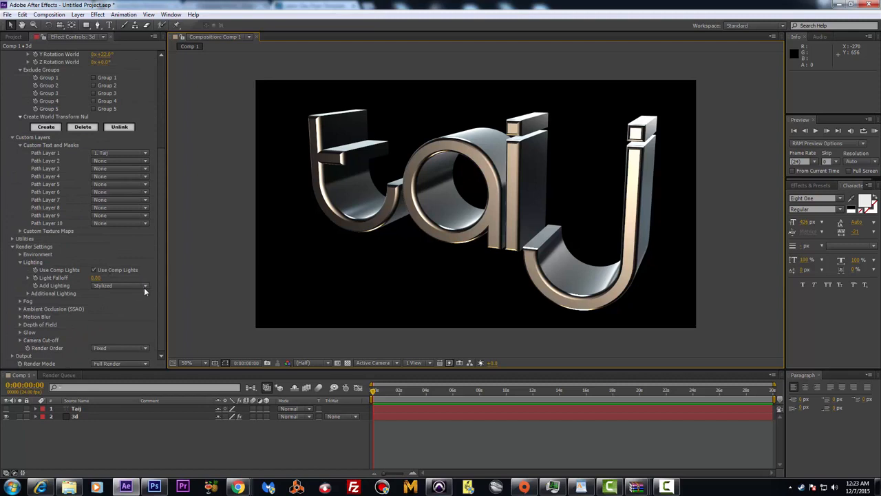
{"action": "left_click", "coordinate": [28, 293]}
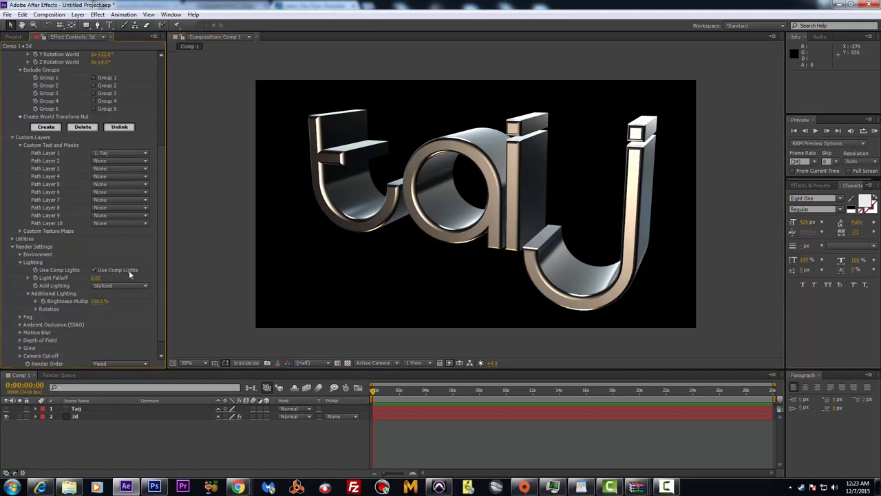
{"action": "scroll", "coordinate": [129, 275], "scroll_direction": "down", "scroll_amount": 1}
{"action": "left_click", "coordinate": [36, 293]}
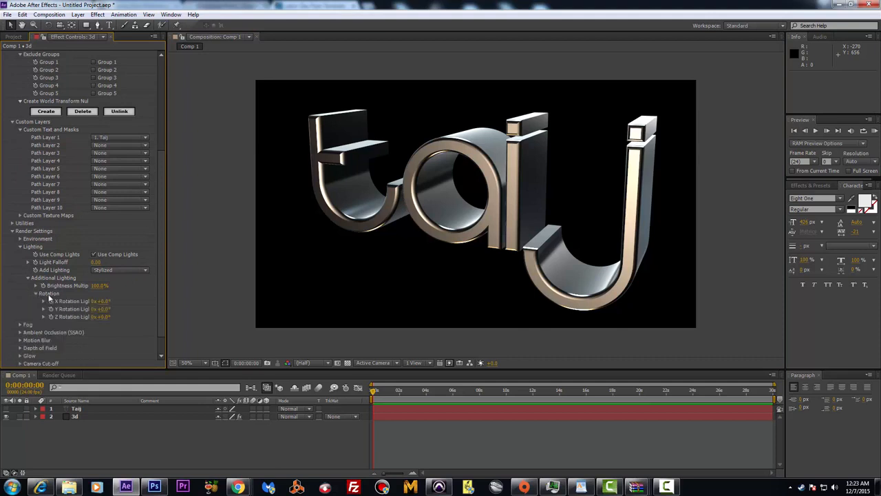
{"action": "scroll", "coordinate": [96, 292], "scroll_direction": "down", "scroll_amount": 2}
{"action": "left_click_drag", "start_coordinate": [103, 290], "coordinate": [149, 300]}
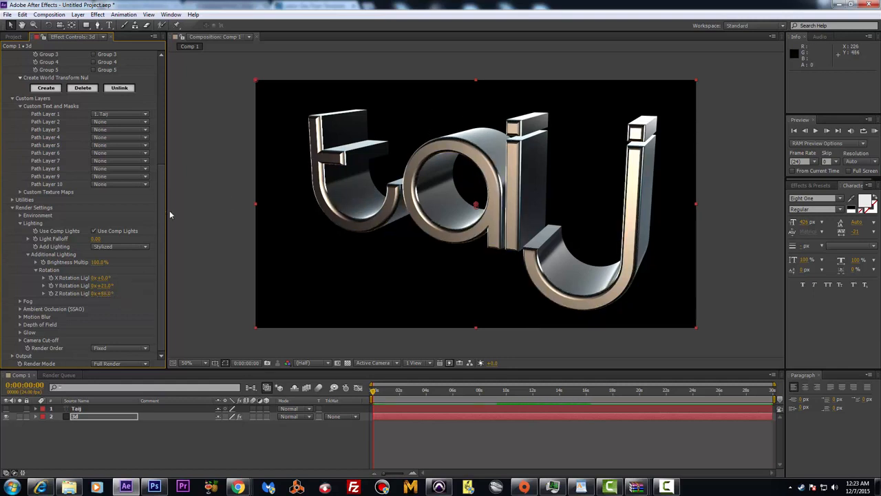
{"action": "left_click_drag", "start_coordinate": [103, 277], "coordinate": [124, 279]}
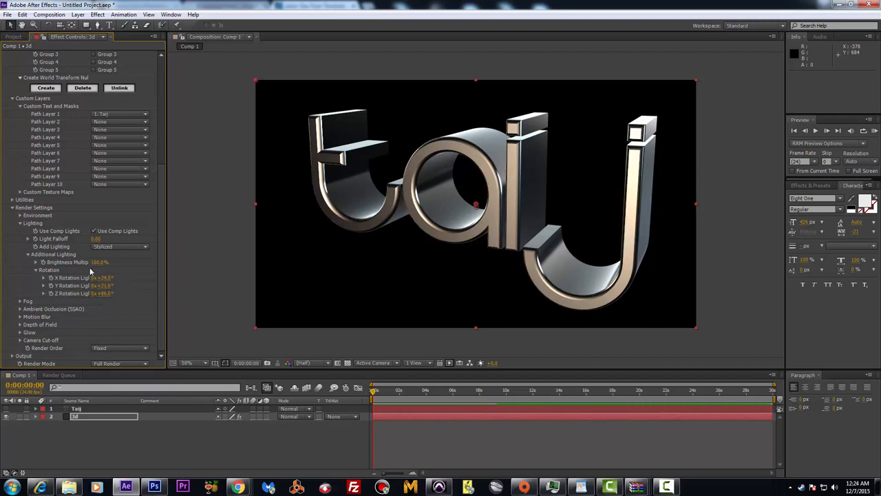
Raise the additional lighting's Brightness Multiplier to about 137% and keep the Stylized lighting preset
{"action": "left_click", "coordinate": [39, 265]}
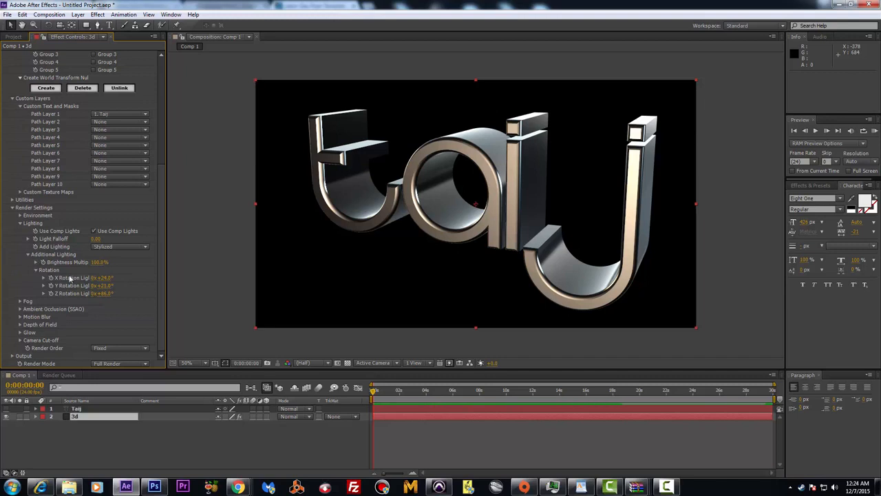
{"action": "left_click", "coordinate": [39, 262]}
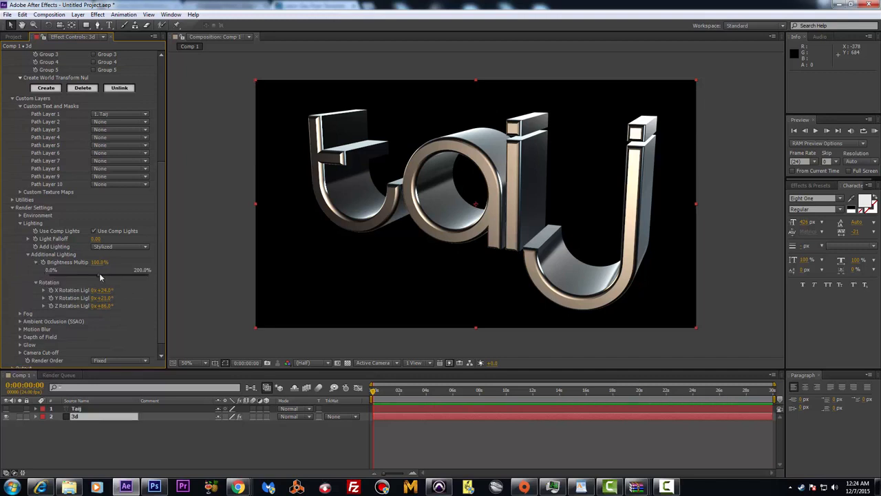
{"action": "mouse_move", "coordinate": [117, 274]}
{"action": "left_mouse_down"}
{"action": "mouse_move", "coordinate": [64, 273]}
{"action": "mouse_move", "coordinate": [103, 273]}
{"action": "left_mouse_up"}
{"action": "left_click", "coordinate": [117, 275]}
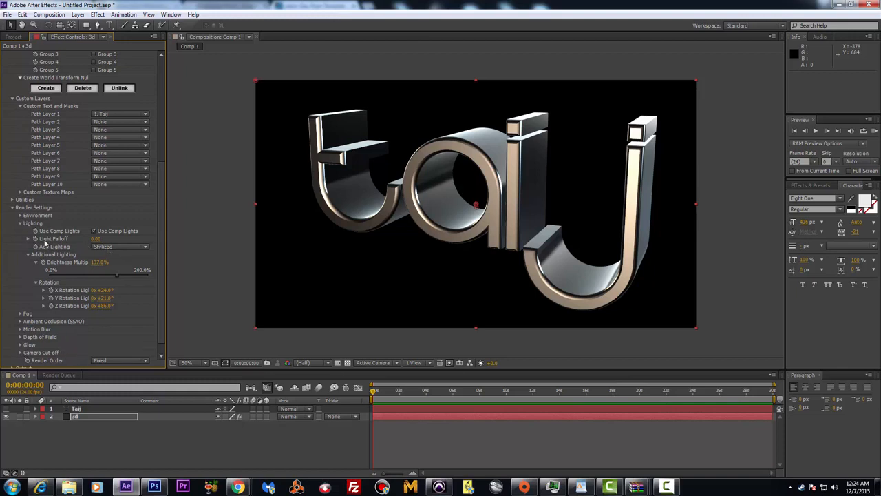
{"action": "left_click", "coordinate": [127, 250]}
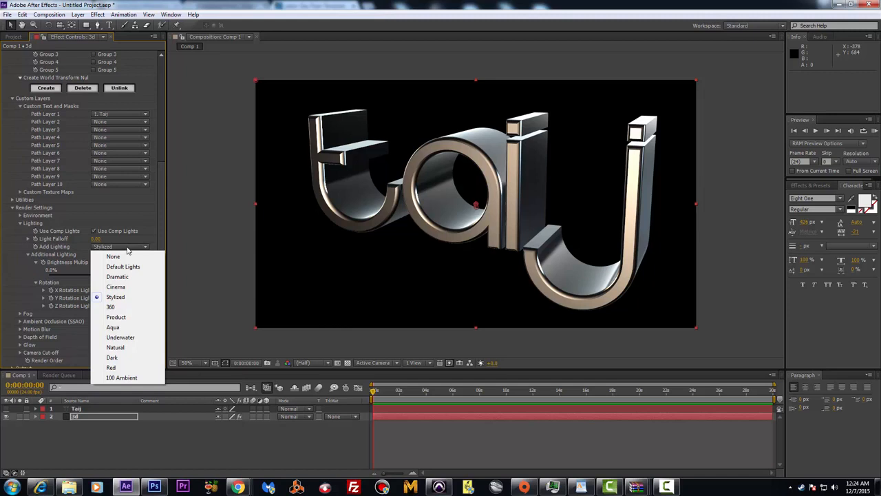
{"action": "left_click", "coordinate": [163, 218]}
Add a green spot light to the composition and place it between the letters t and a, aimed at the i
{"action": "right_click", "coordinate": [85, 428]}
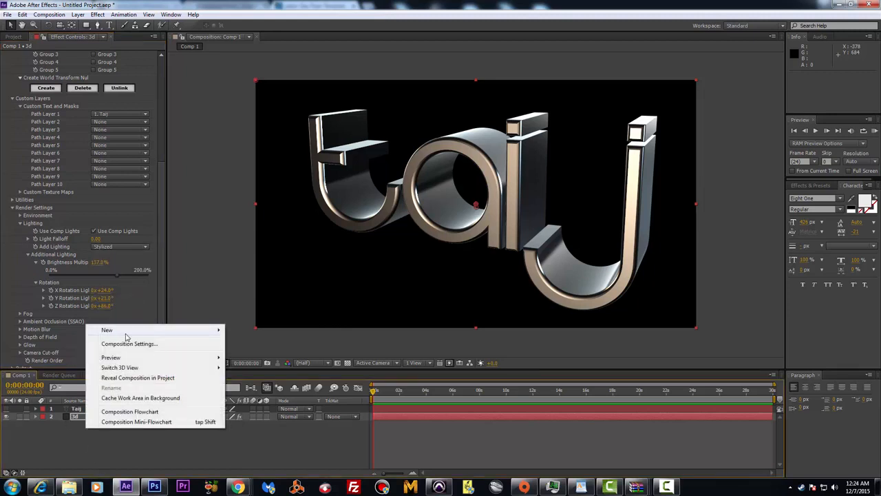
{"action": "mouse_move", "coordinate": [126, 336]}
{"action": "left_click", "coordinate": [337, 372]}
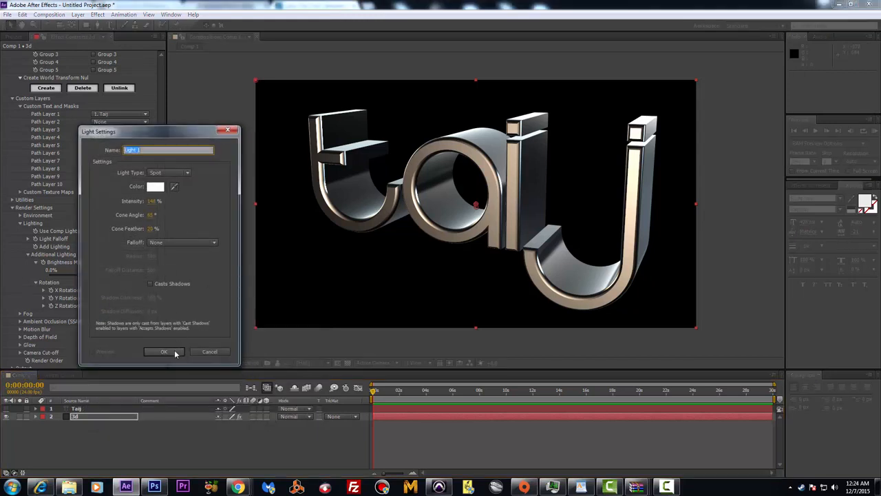
{"action": "left_click", "coordinate": [156, 187]}
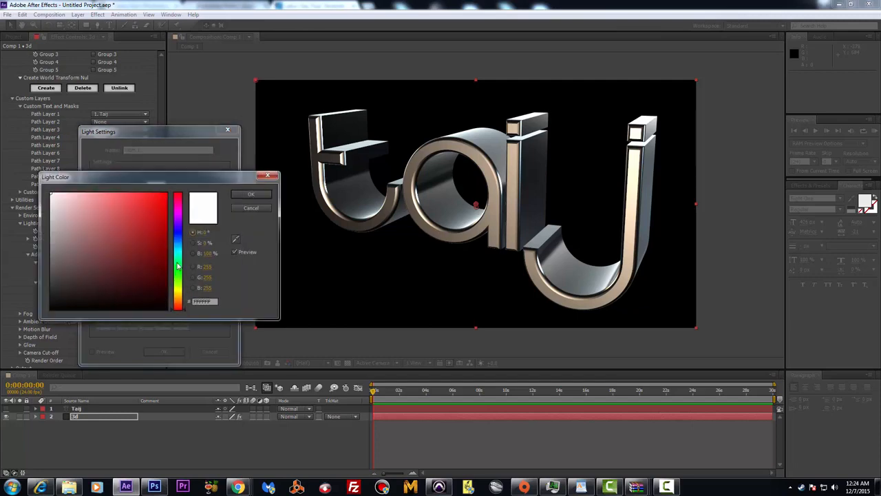
{"action": "left_click", "coordinate": [181, 277]}
{"action": "left_click", "coordinate": [169, 192]}
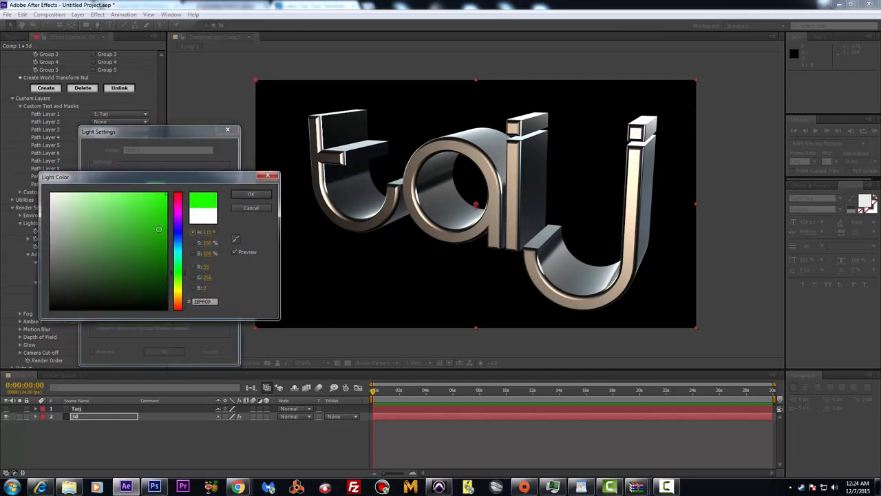
{"action": "left_click", "coordinate": [251, 194]}
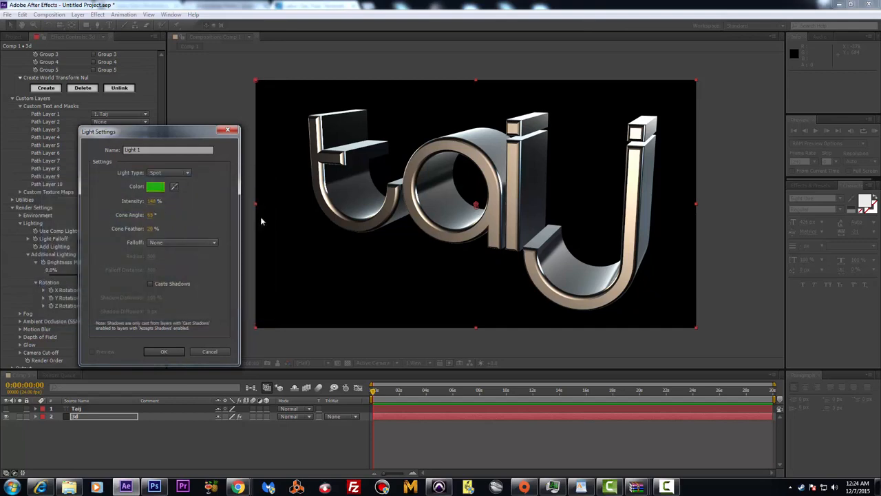
{"action": "left_click", "coordinate": [166, 351]}
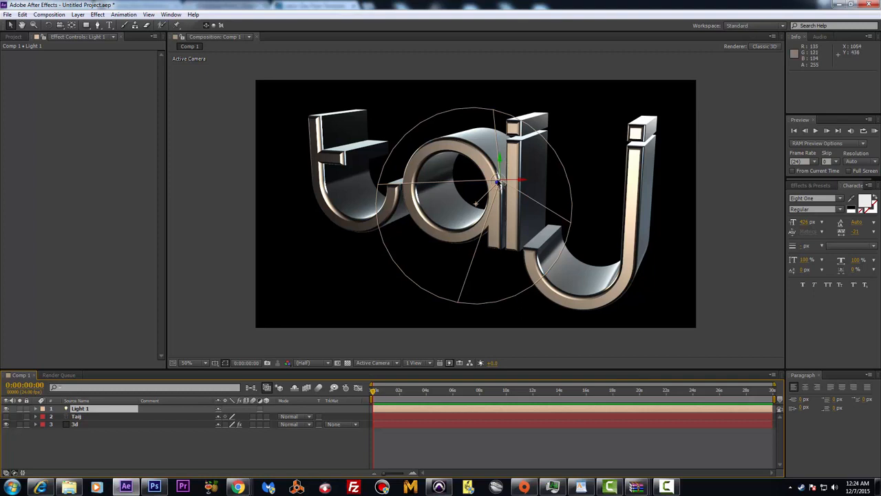
{"action": "left_click_drag", "start_coordinate": [499, 184], "coordinate": [530, 143]}
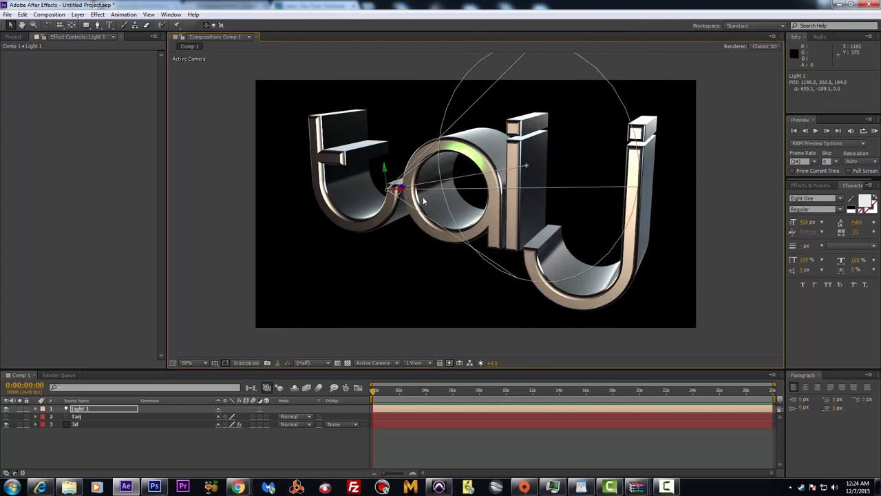
Set Light 1's cone angle to 118° and feather to 77%, raise its intensity, and move it to about 125, 608, -1093
{"action": "double_click", "coordinate": [79, 409]}
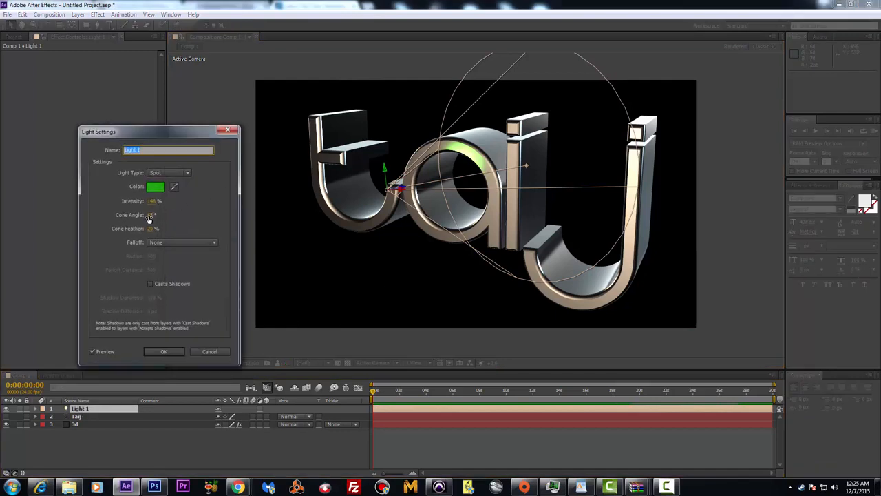
{"action": "left_click_drag", "start_coordinate": [151, 214], "coordinate": [219, 233]}
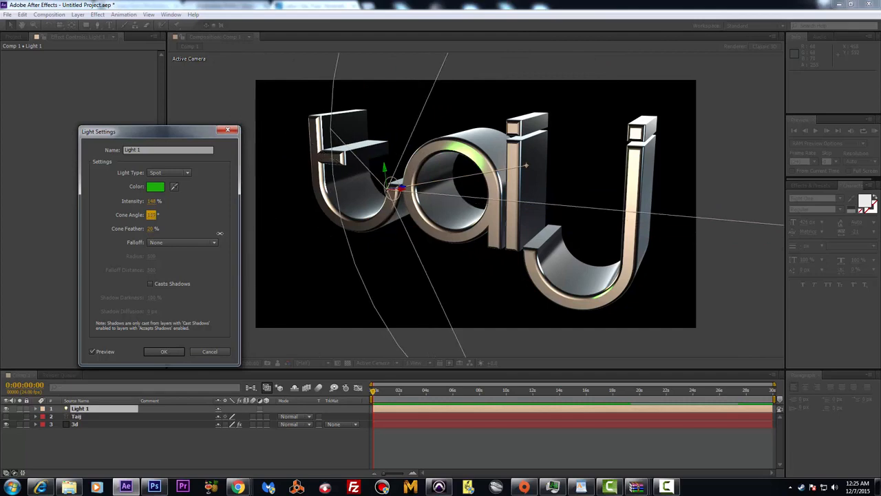
{"action": "left_click_drag", "start_coordinate": [148, 230], "coordinate": [183, 232]}
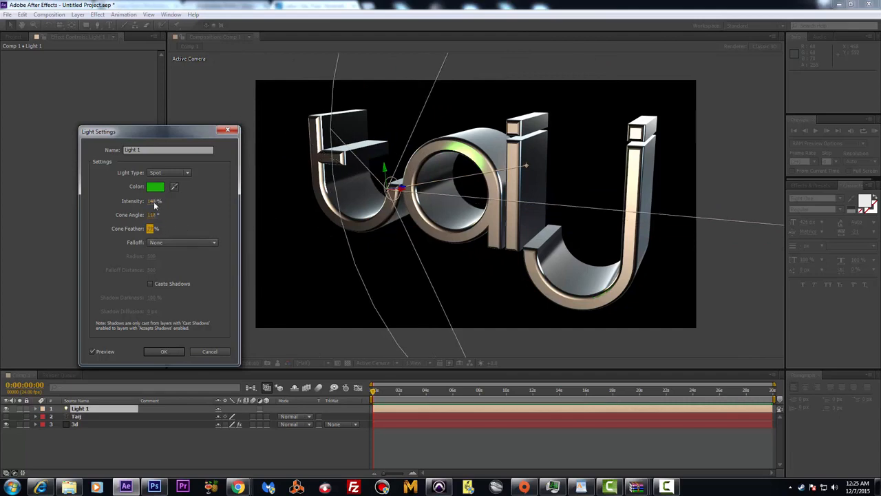
{"action": "left_click_drag", "start_coordinate": [152, 201], "coordinate": [217, 206]}
{"action": "left_click", "coordinate": [182, 350]}
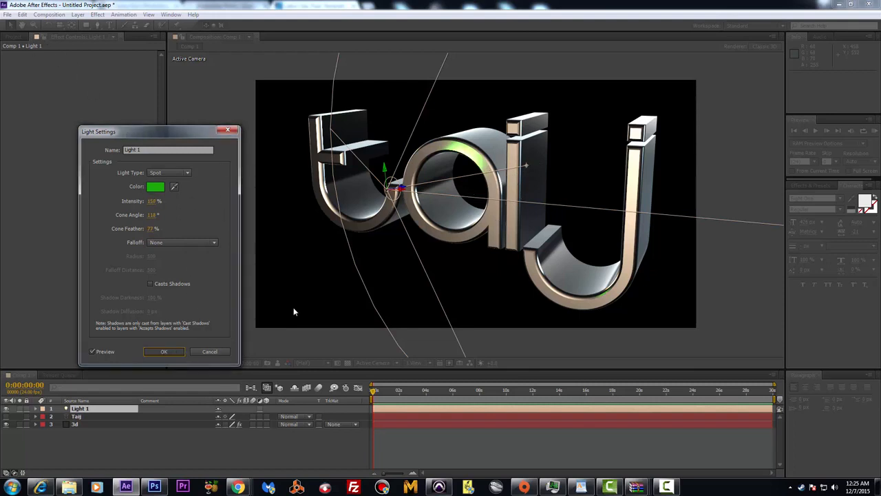
{"action": "left_click_drag", "start_coordinate": [405, 193], "coordinate": [222, 237]}
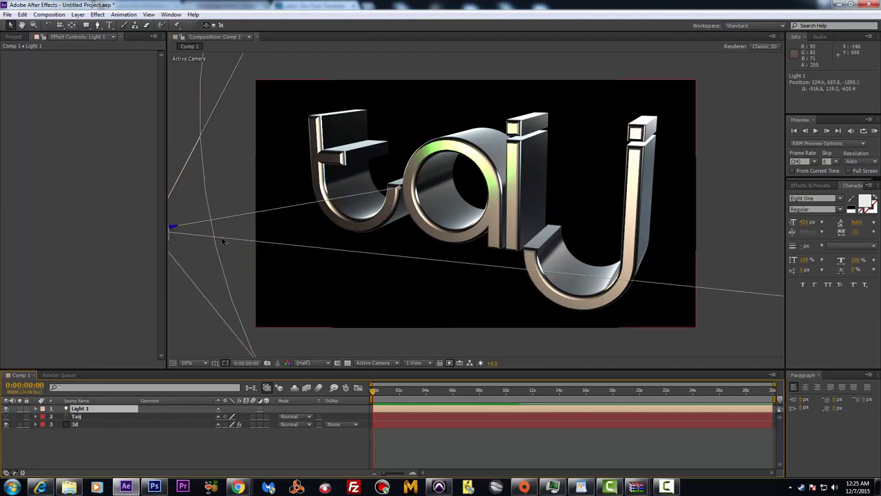
Lay out the composition as two horizontal views and switch the Active Camera view, zoomed out around the light, to Top
{"action": "left_click", "coordinate": [430, 363]}
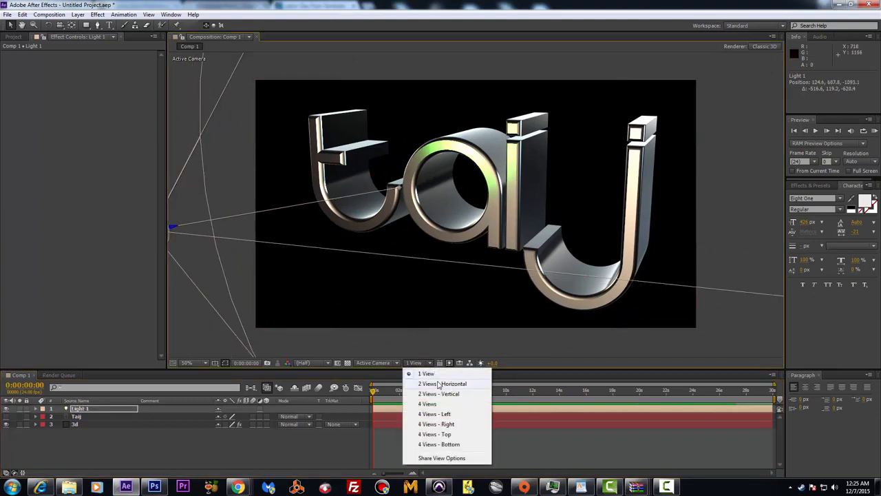
{"action": "left_click", "coordinate": [439, 383]}
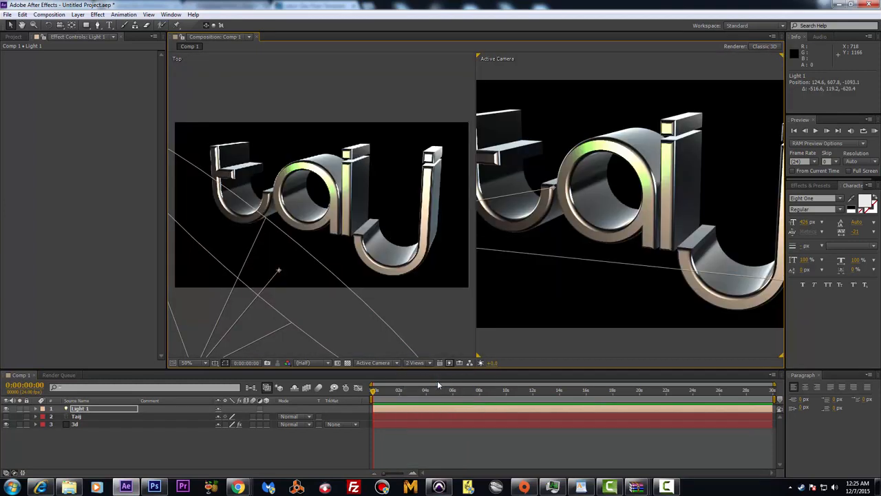
{"action": "left_click", "coordinate": [593, 301]}
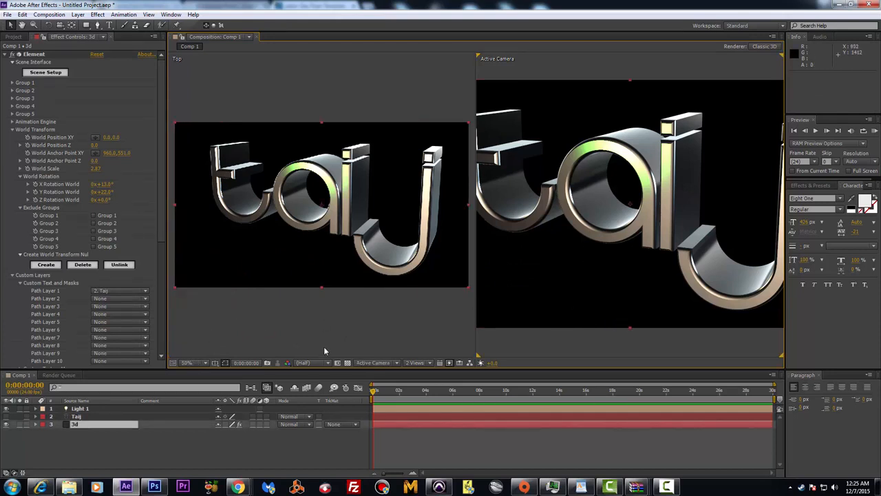
{"action": "scroll", "coordinate": [621, 311], "scroll_direction": "down", "scroll_amount": 1}
{"action": "scroll", "coordinate": [618, 306], "scroll_direction": "down", "scroll_amount": 1}
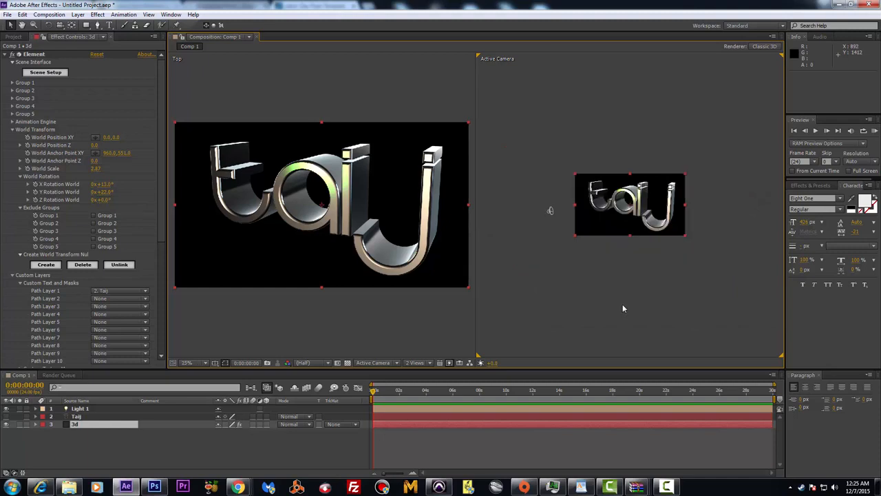
{"action": "scroll", "coordinate": [623, 307], "scroll_direction": "down", "scroll_amount": 1}
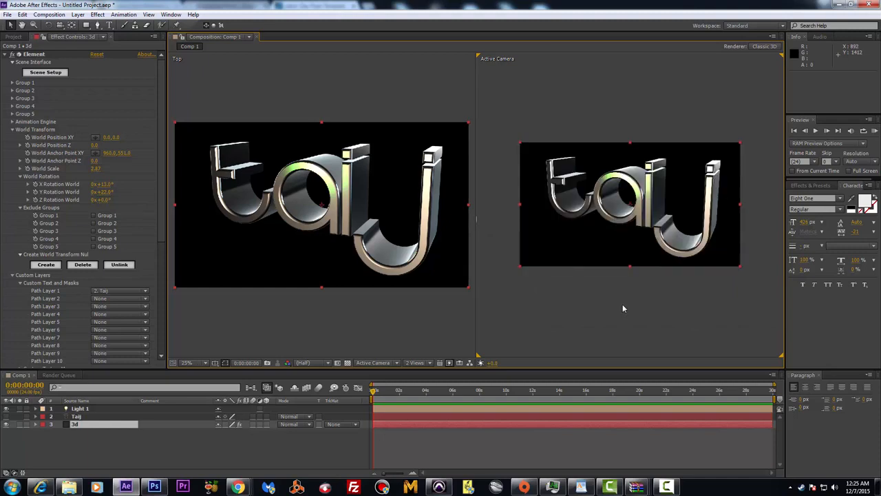
{"action": "right_click", "coordinate": [571, 277]}
{"action": "left_click", "coordinate": [572, 232]}
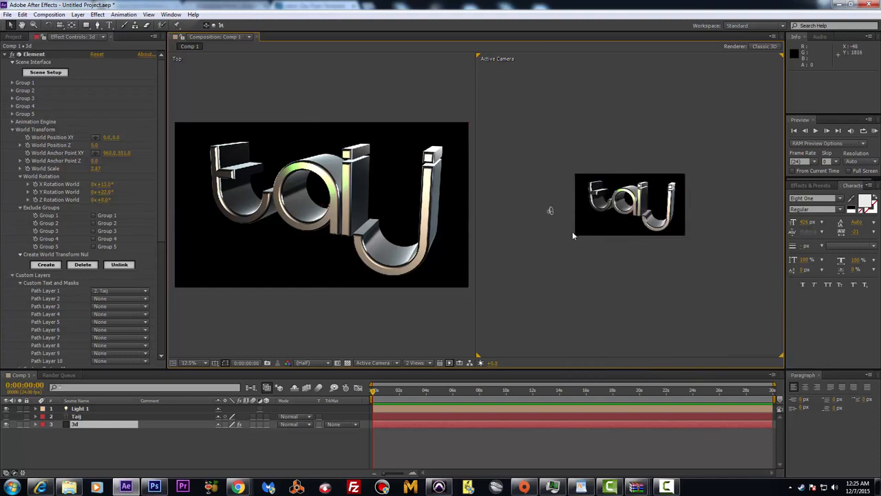
{"action": "right_click", "coordinate": [562, 299]}
{"action": "mouse_move", "coordinate": [590, 341]}
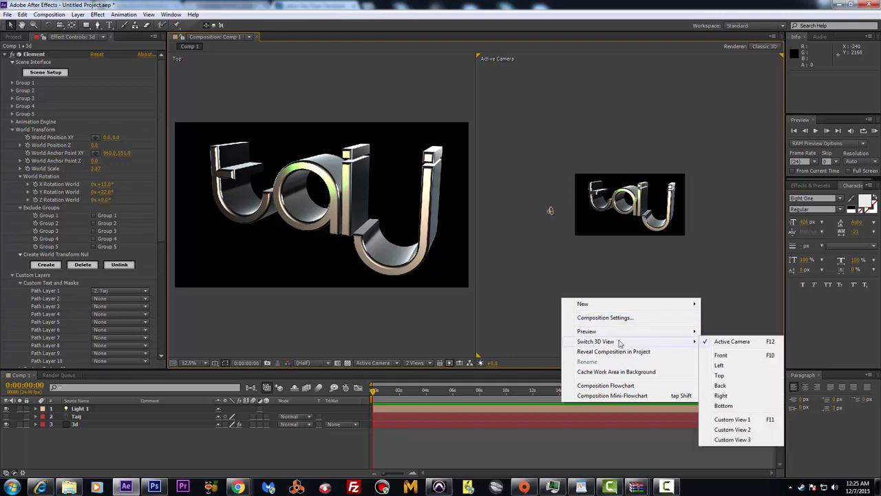
{"action": "left_click", "coordinate": [720, 375]}
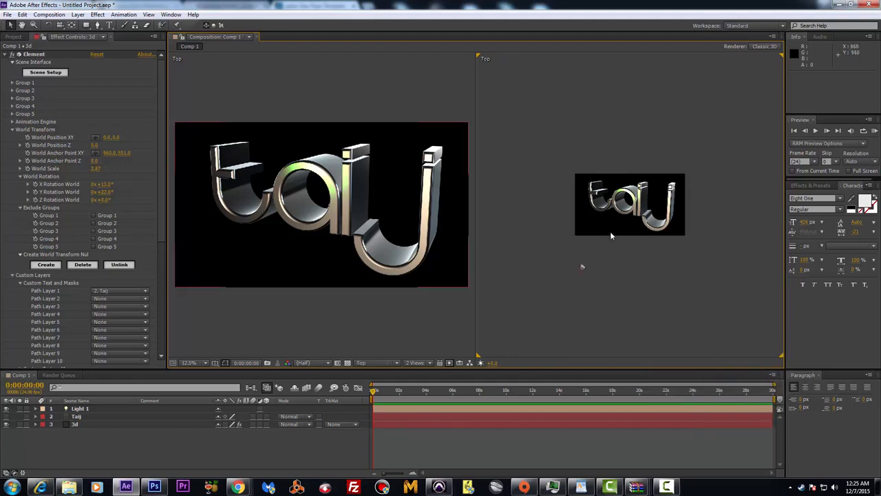
Shift Light 1's point of interest and move the light to about -304, 608, -731 so it lights the letter t
{"action": "left_click", "coordinate": [584, 268]}
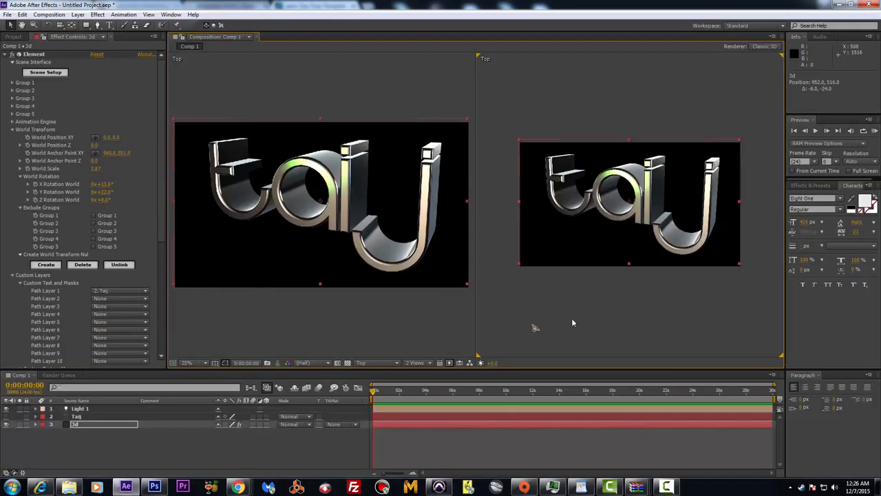
{"action": "left_click", "coordinate": [536, 330]}
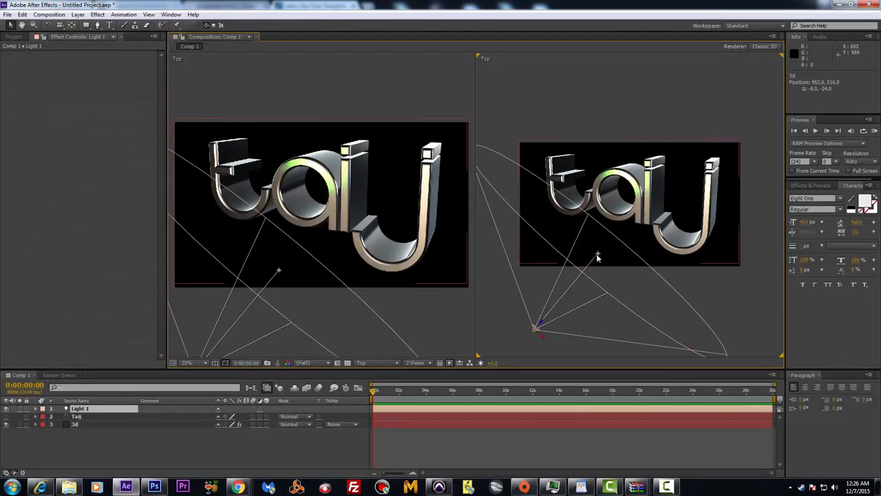
{"action": "mouse_move", "coordinate": [597, 257]}
{"action": "left_mouse_down"}
{"action": "mouse_move", "coordinate": [568, 224]}
{"action": "mouse_move", "coordinate": [608, 268]}
{"action": "mouse_move", "coordinate": [605, 250]}
{"action": "left_mouse_up"}
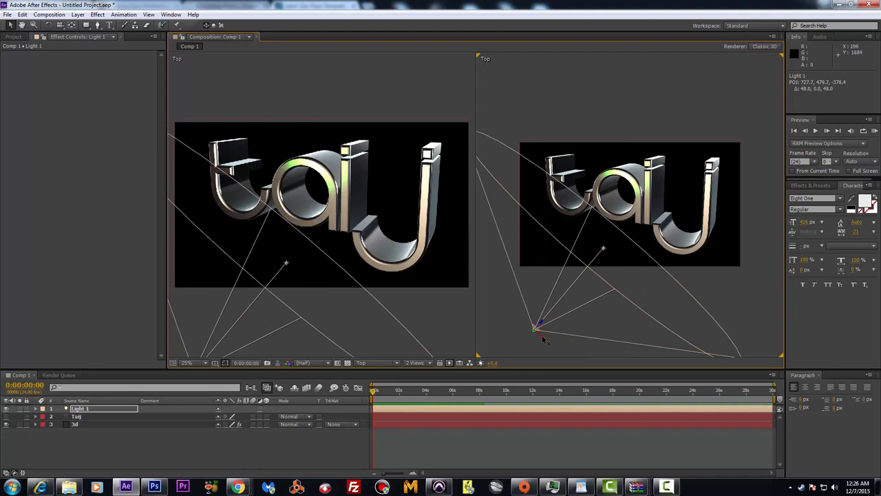
{"action": "left_click_drag", "start_coordinate": [542, 337], "coordinate": [534, 248]}
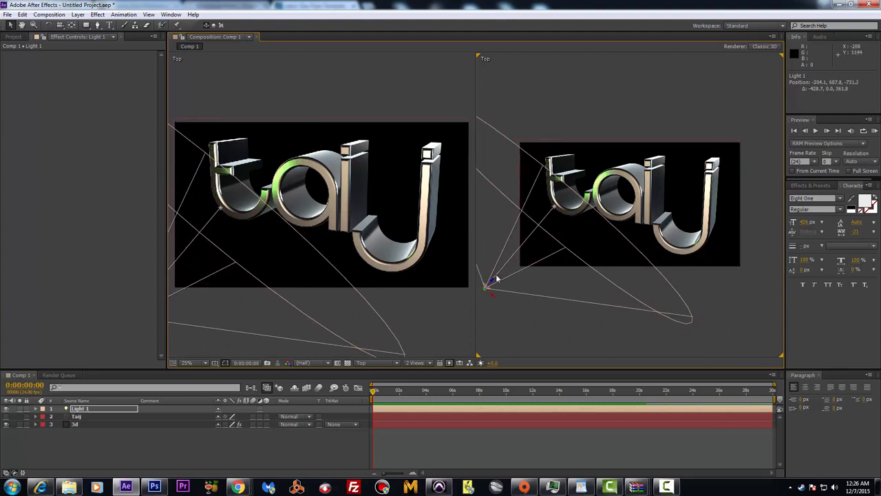
Rotate Light 1 to an orientation of about 180°, 349°, 180° and move it behind the letters to about 2246, 219, 833
{"action": "left_click_drag", "start_coordinate": [493, 282], "coordinate": [565, 285]}
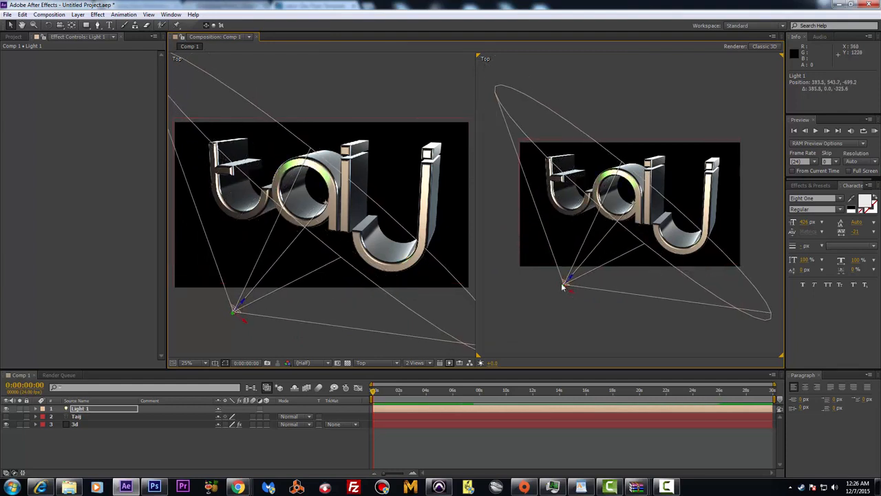
{"action": "left_click", "coordinate": [48, 26]}
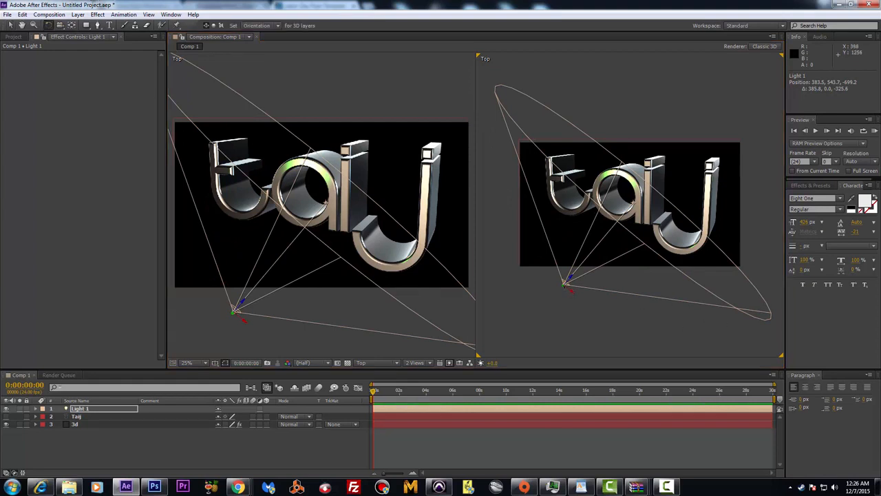
{"action": "left_click_drag", "start_coordinate": [563, 286], "coordinate": [551, 272]}
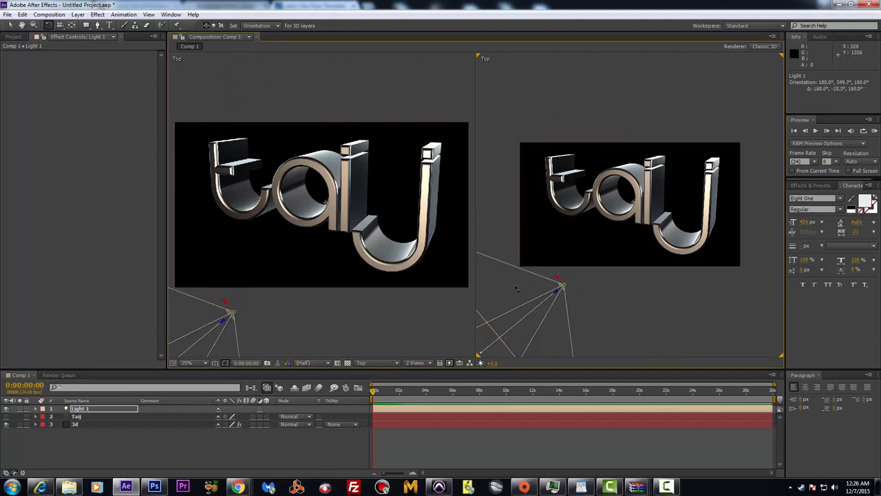
{"action": "left_click", "coordinate": [10, 25]}
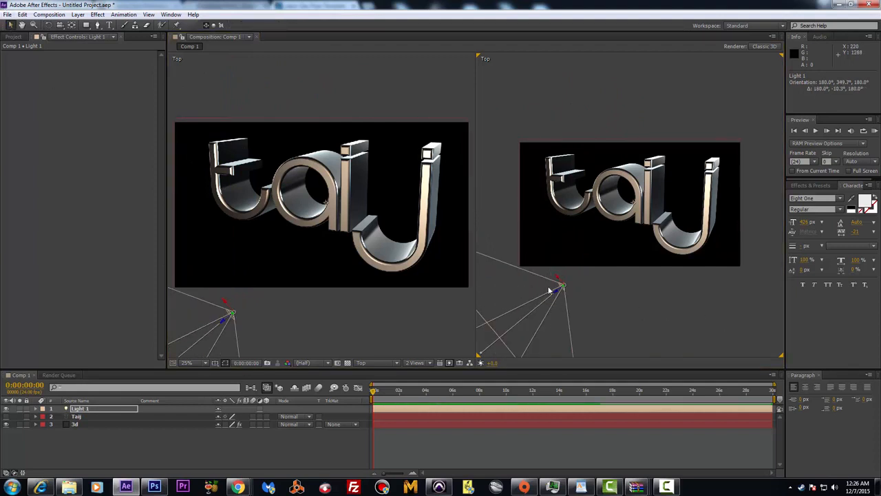
{"action": "left_click_drag", "start_coordinate": [557, 292], "coordinate": [791, 137]}
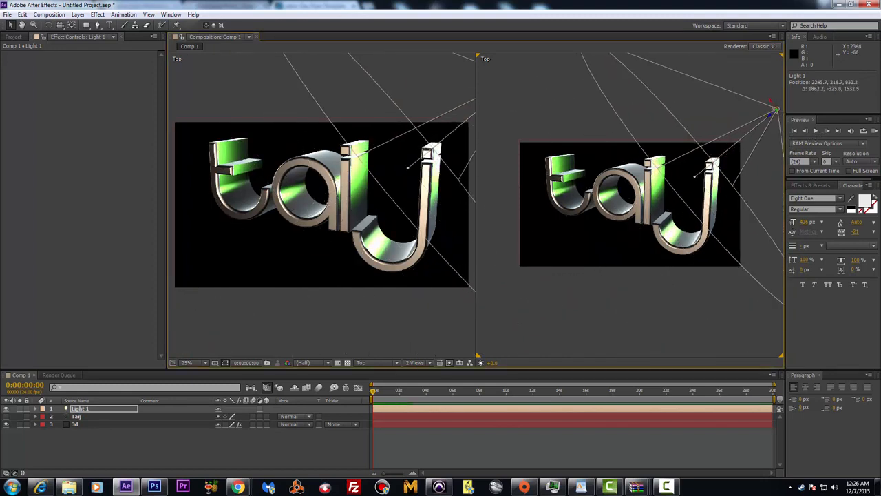
Switch to Photoshop to check the colors of the fiery poster, and minimize its window again
{"action": "left_click", "coordinate": [154, 487]}
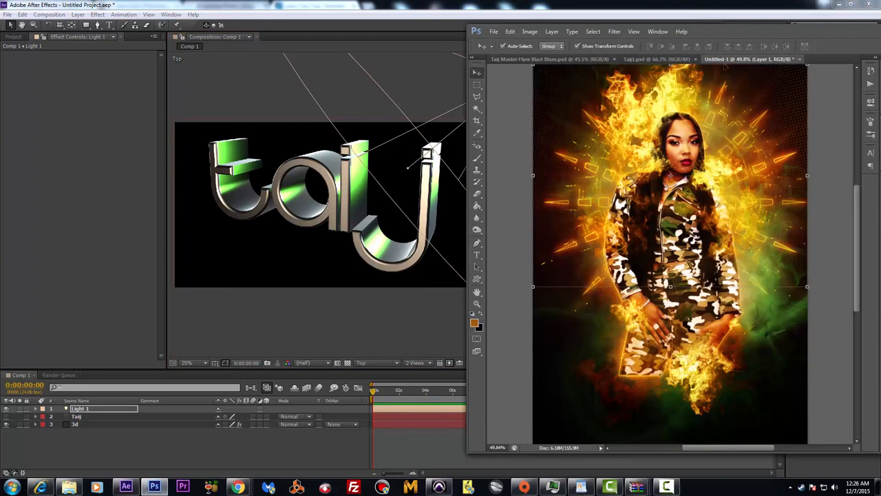
{"action": "left_click_drag", "start_coordinate": [770, 29], "coordinate": [494, 198]}
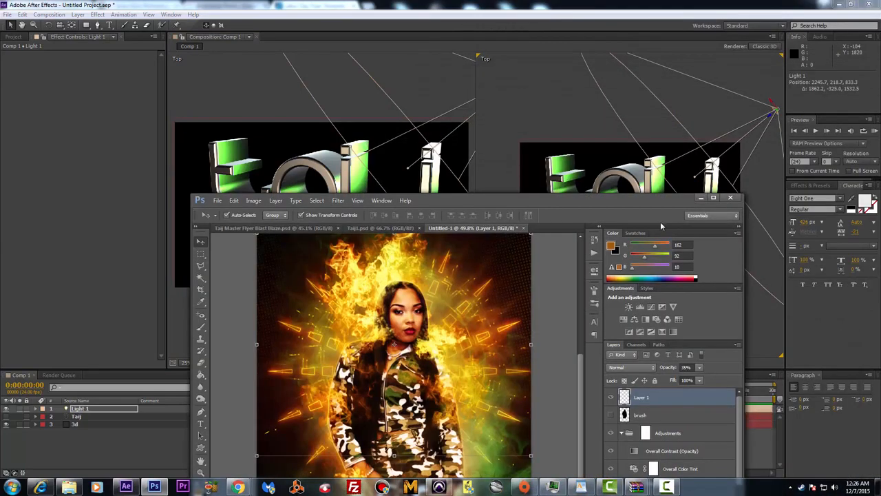
{"action": "left_click", "coordinate": [700, 199]}
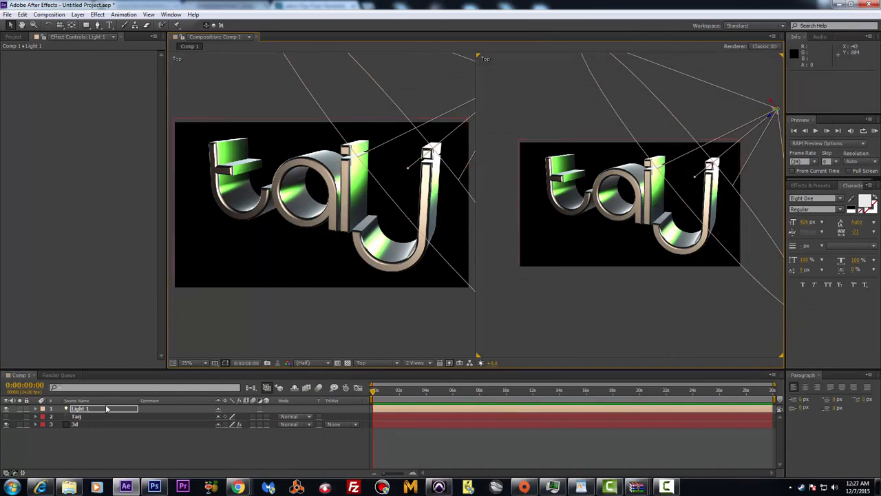
Lower Light 1's intensity and narrow its cone angle to about 60° in the light settings
{"action": "double_click", "coordinate": [80, 409]}
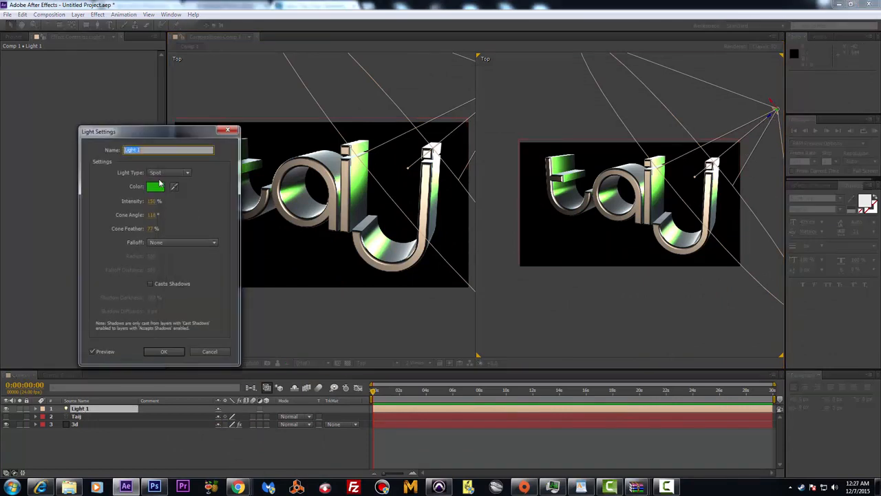
{"action": "left_click", "coordinate": [151, 201]}
{"action": "left_click_drag", "start_coordinate": [124, 204], "coordinate": [95, 209]}
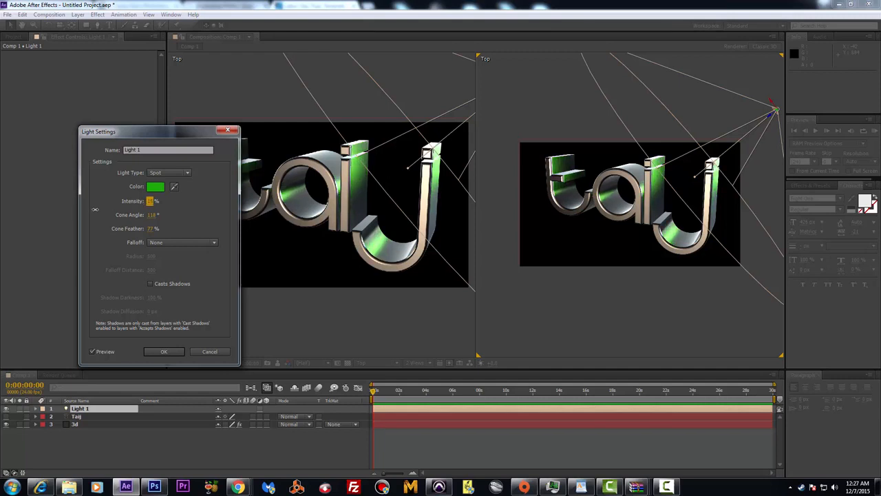
{"action": "left_click_drag", "start_coordinate": [151, 216], "coordinate": [123, 215]}
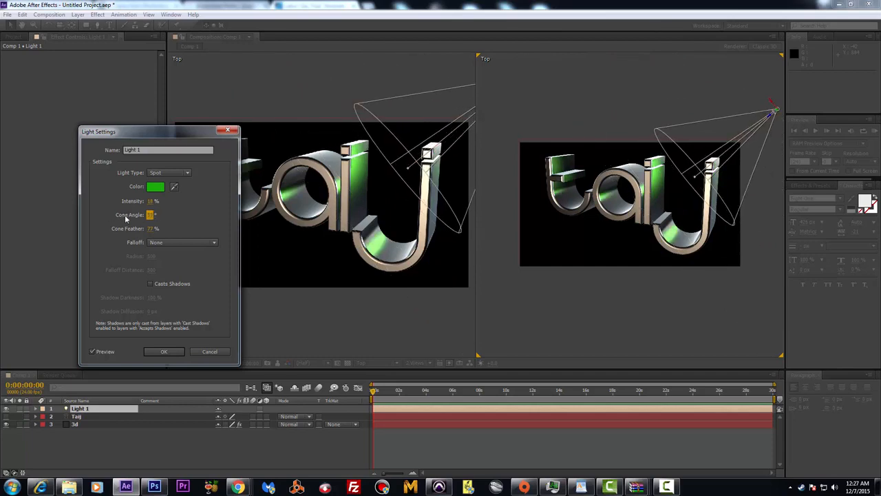
{"action": "left_click", "coordinate": [171, 353]}
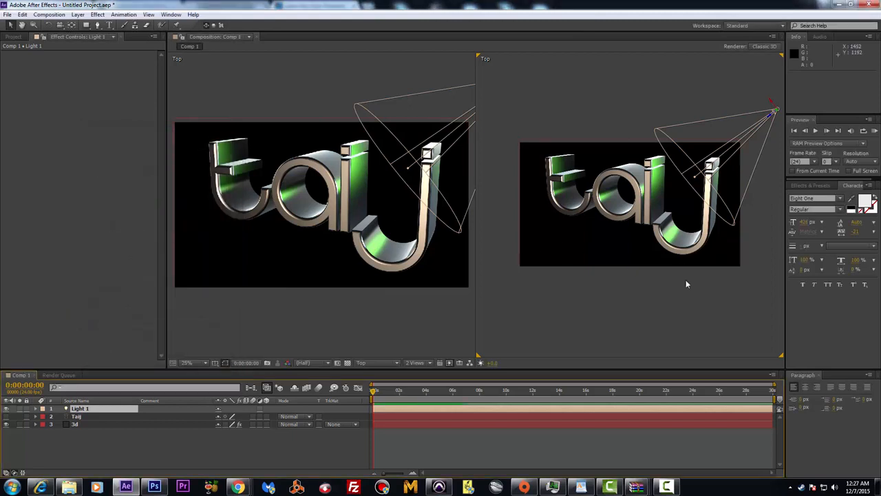
Duplicate Light 1, open the copy's light settings, and consult the poster in Photoshop for its fire color
{"action": "left_click", "coordinate": [86, 410]}
{"action": "key", "text": "ctrl+d"}
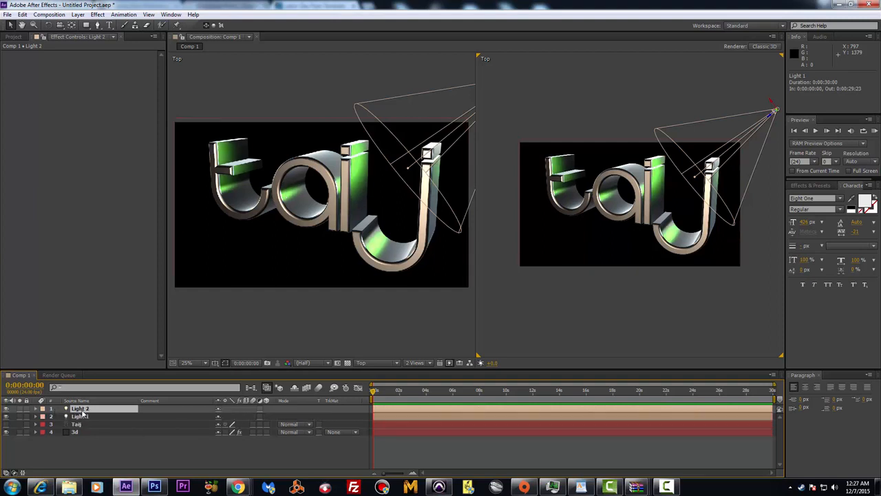
{"action": "double_click", "coordinate": [81, 409]}
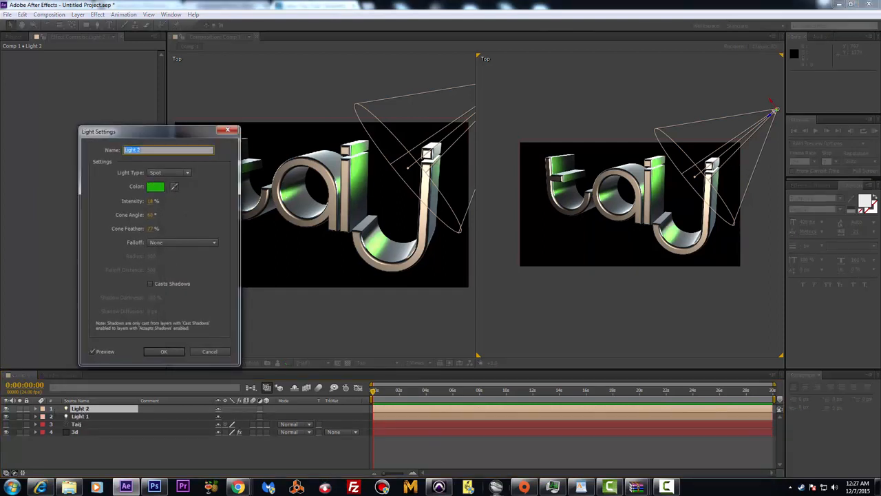
{"action": "left_click", "coordinate": [154, 487]}
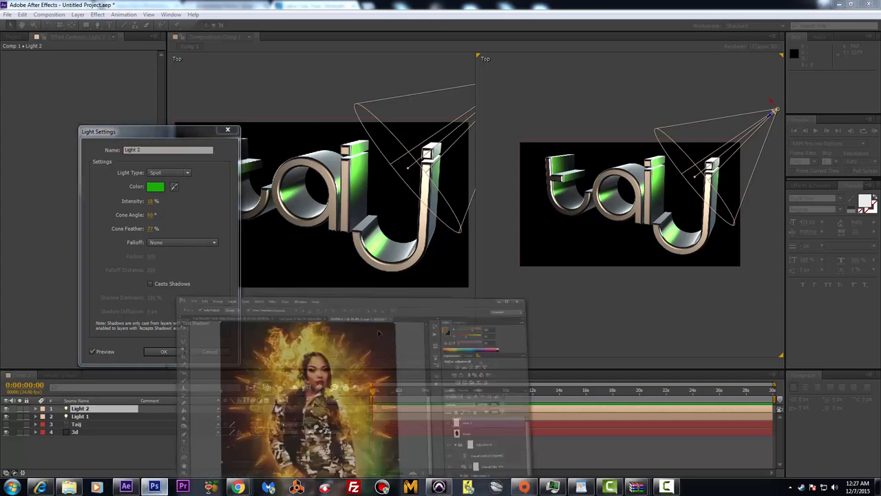
{"action": "left_click_drag", "start_coordinate": [466, 204], "coordinate": [518, 61]}
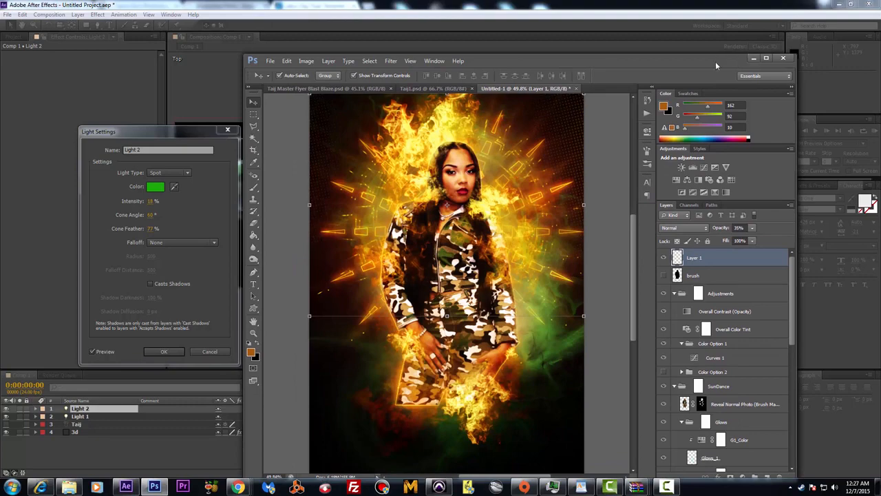
{"action": "left_click_drag", "start_coordinate": [714, 64], "coordinate": [595, 416]}
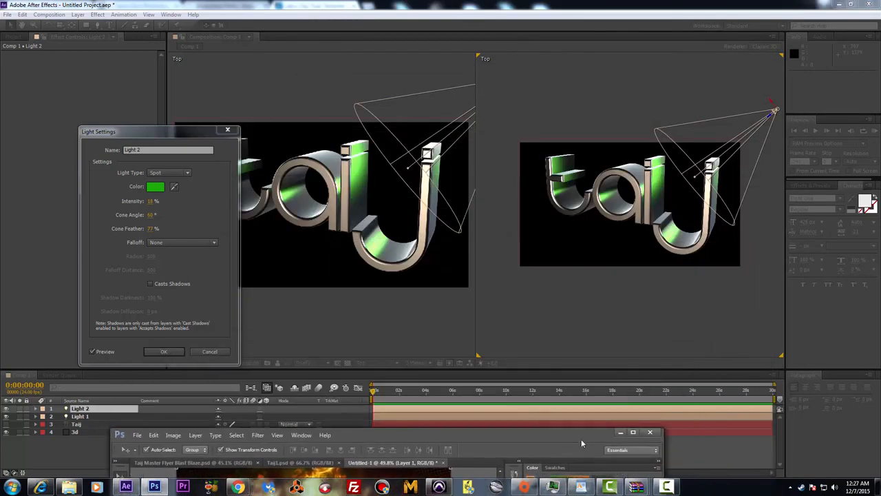
Change Light 2's color to orange F46E01 and move the light toward the t and a, to about 1751, 263, 830
{"action": "left_click", "coordinate": [152, 189]}
{"action": "left_click", "coordinate": [161, 188]}
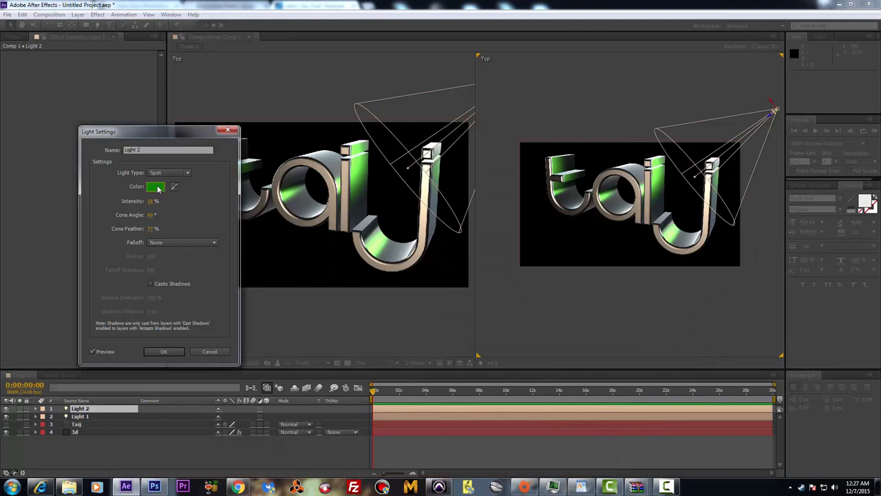
{"action": "left_click", "coordinate": [180, 296]}
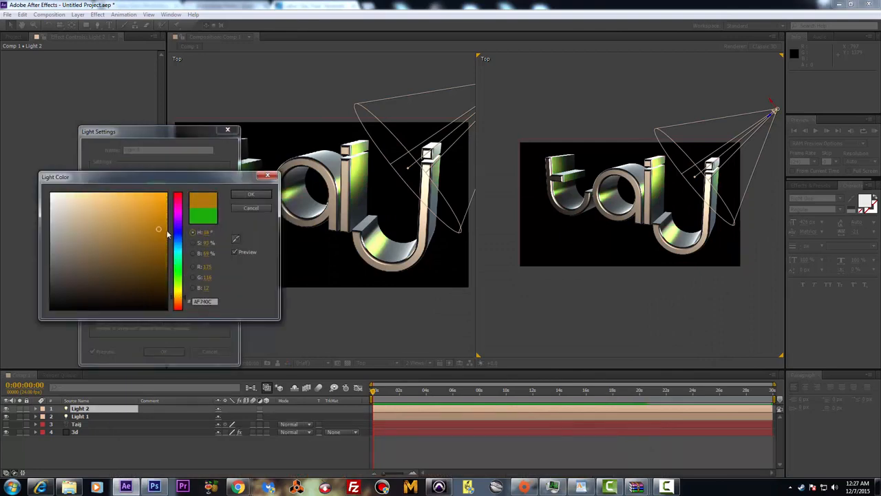
{"action": "left_click", "coordinate": [166, 200]}
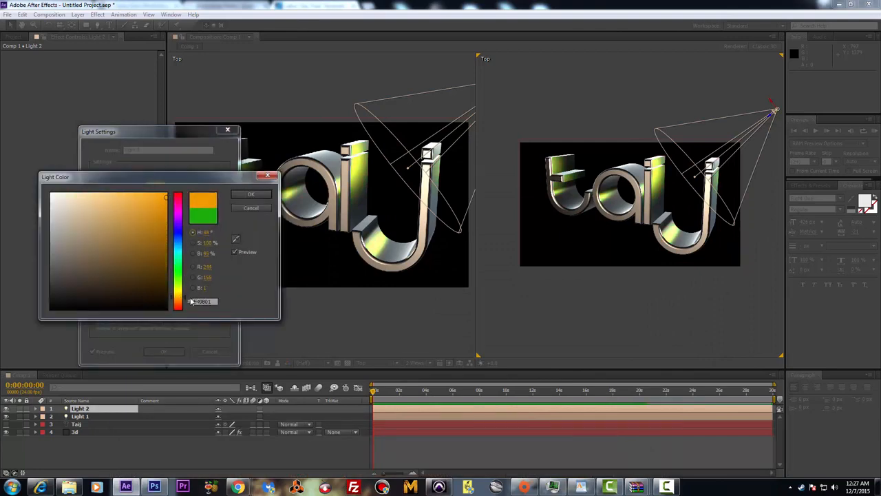
{"action": "left_click", "coordinate": [185, 301]}
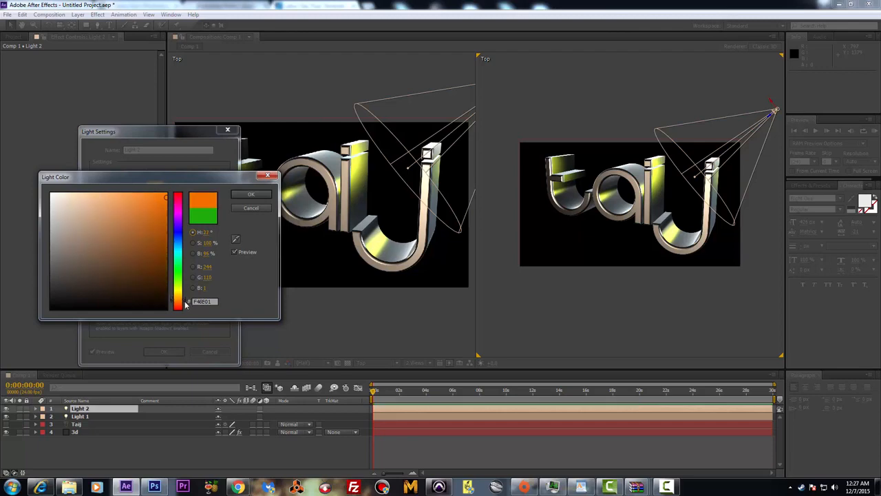
{"action": "left_click", "coordinate": [250, 195]}
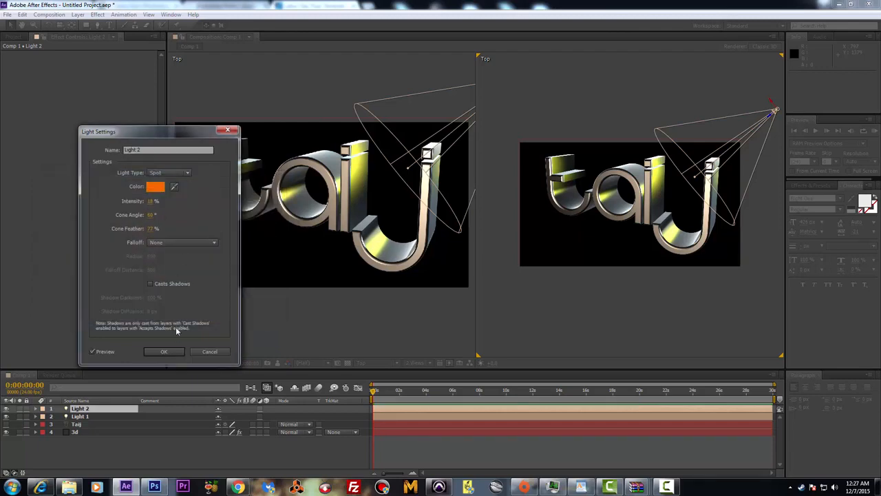
{"action": "left_click", "coordinate": [173, 352]}
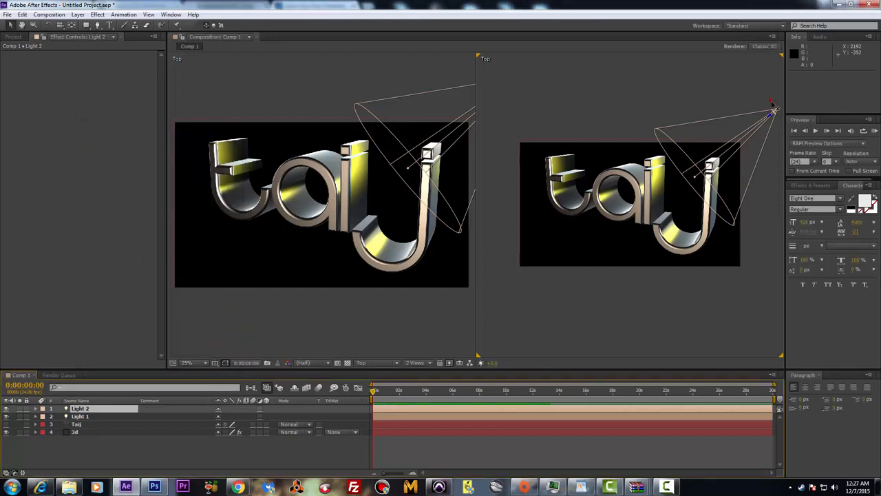
{"action": "left_click_drag", "start_coordinate": [773, 108], "coordinate": [714, 115]}
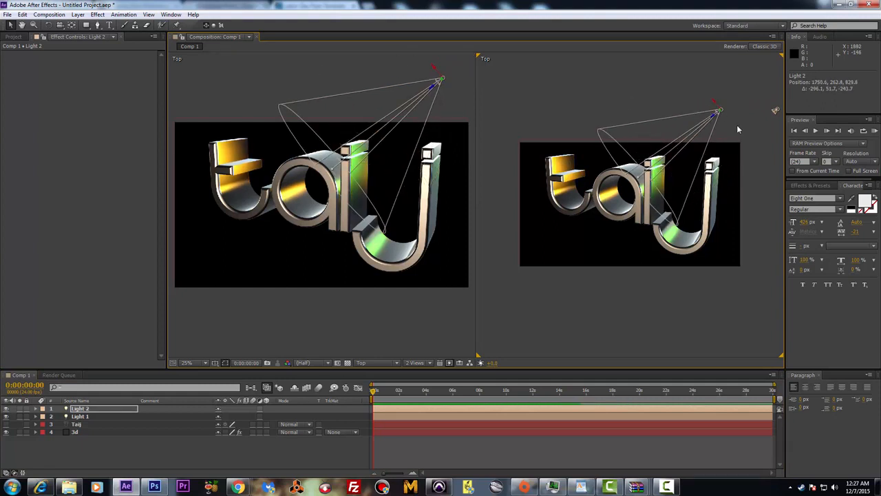
Nudge the green Light 1 to about 2262, 216, 847 and rotate it about 11° around its Y axis so it lights the j
{"action": "left_click", "coordinate": [776, 112]}
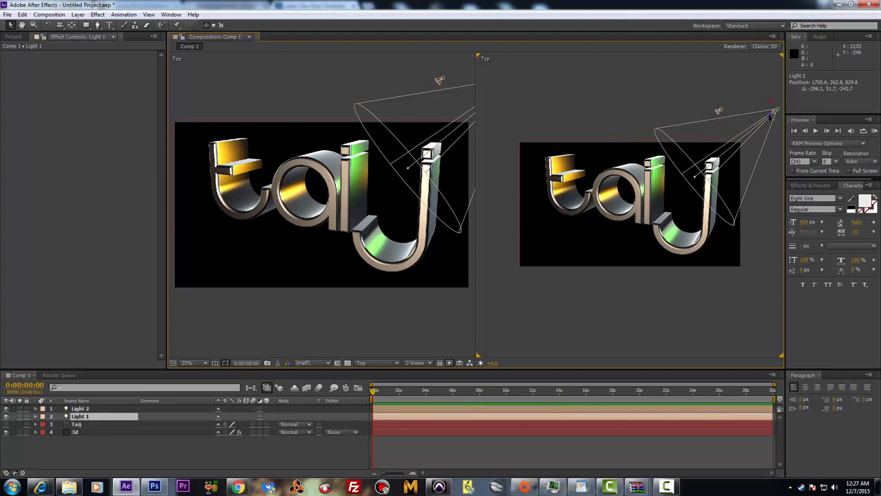
{"action": "mouse_move", "coordinate": [773, 112]}
{"action": "left_mouse_down"}
{"action": "mouse_move", "coordinate": [740, 144]}
{"action": "mouse_move", "coordinate": [774, 110]}
{"action": "left_mouse_up"}
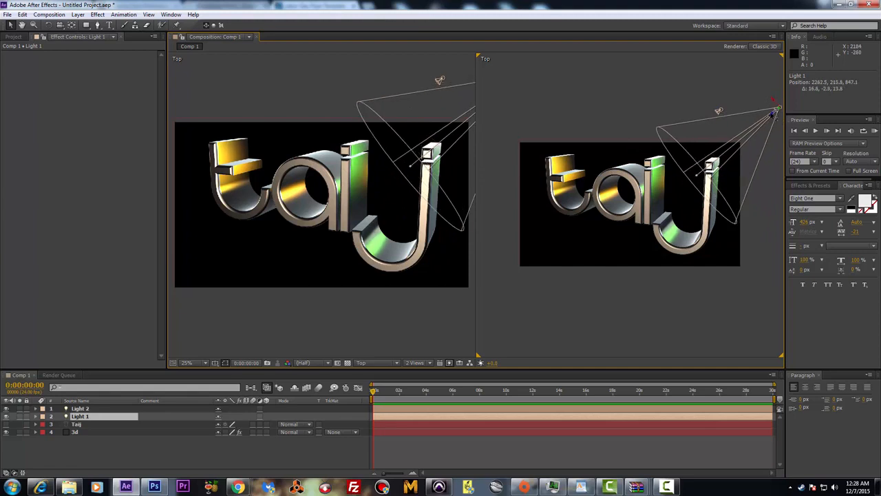
{"action": "key", "text": "Return"}
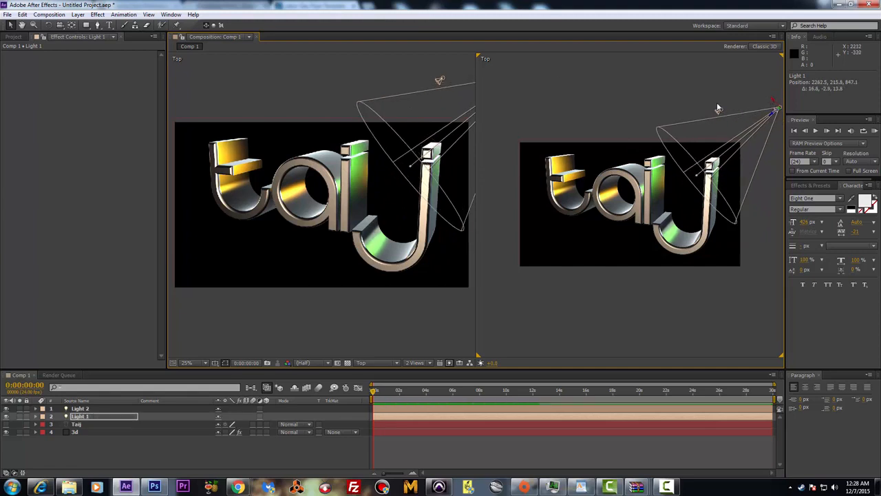
{"action": "left_click", "coordinate": [48, 25]}
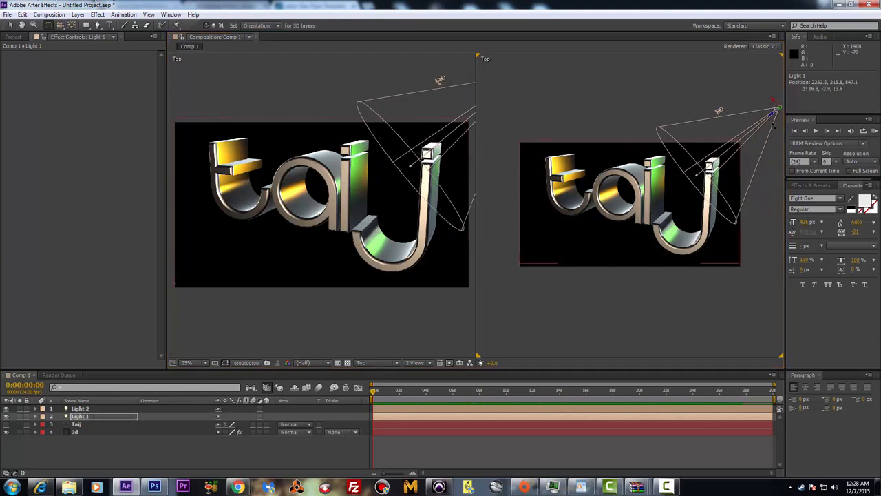
{"action": "left_click_drag", "start_coordinate": [751, 114], "coordinate": [721, 120]}
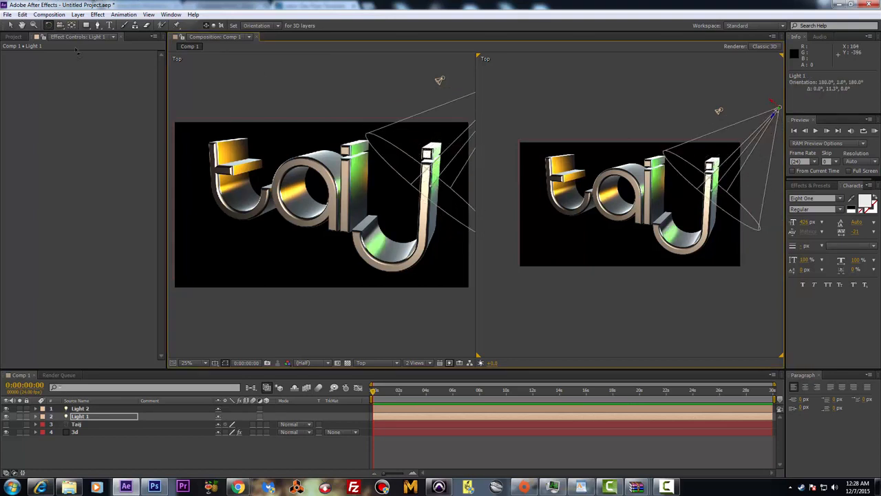
Move the orange Light 2 closer to the letters t and a, to about 1295, 330, 568
{"action": "left_click", "coordinate": [10, 24]}
{"action": "left_click", "coordinate": [719, 113]}
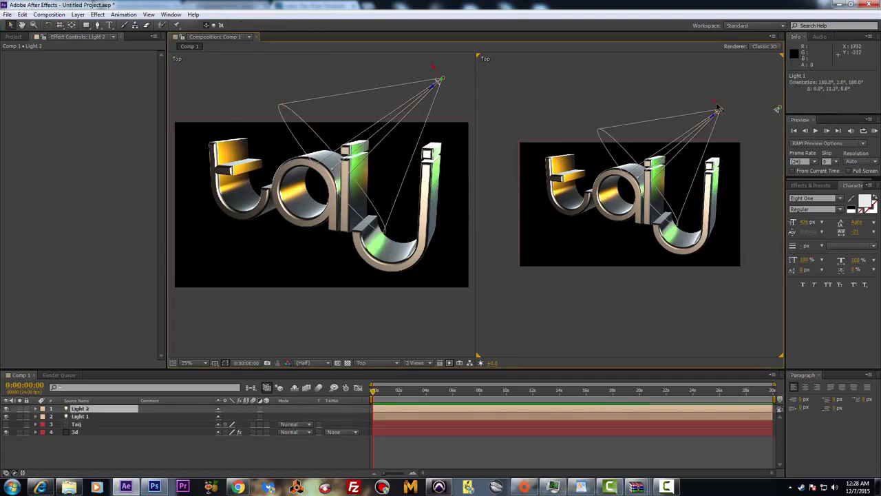
{"action": "mouse_move", "coordinate": [716, 107]}
{"action": "left_mouse_down"}
{"action": "mouse_move", "coordinate": [692, 80]}
{"action": "mouse_move", "coordinate": [707, 100]}
{"action": "left_mouse_up"}
{"action": "key", "text": "Return"}
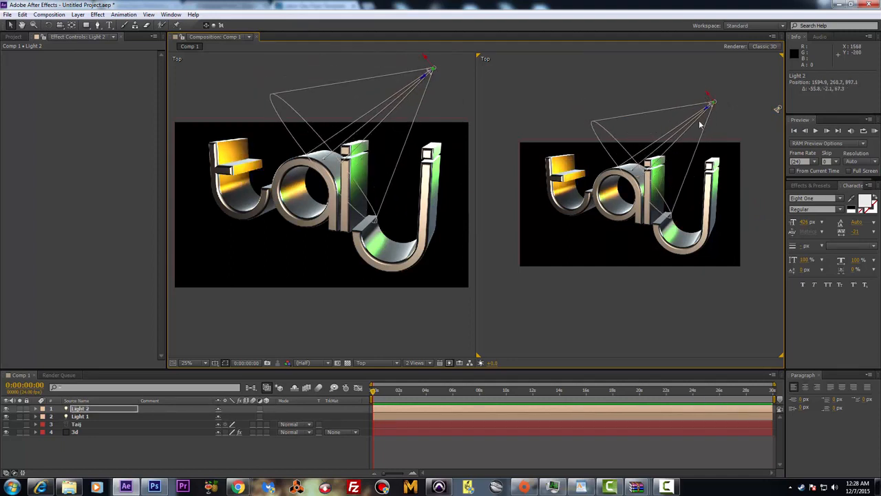
{"action": "left_click_drag", "start_coordinate": [706, 108], "coordinate": [668, 141]}
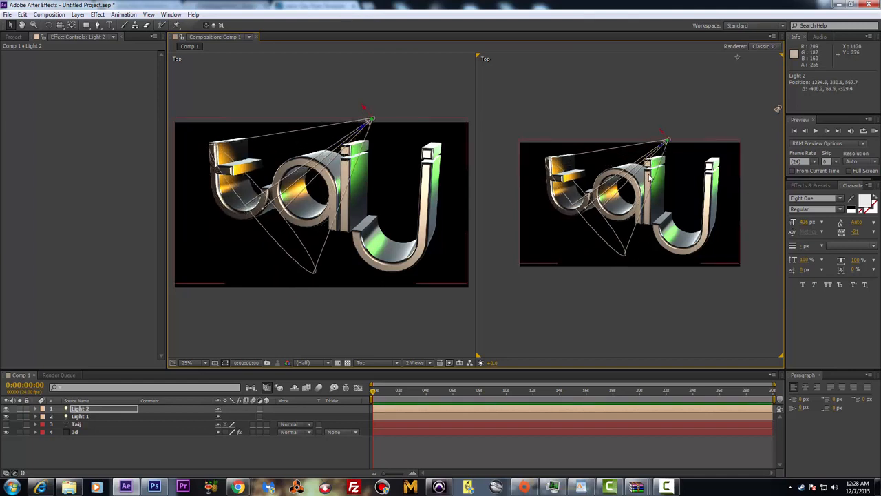
Duplicate the orange Light 2 and move the copy above the j, to about 1773, 266, 779
{"action": "left_click", "coordinate": [82, 410]}
{"action": "key", "text": "ctrl+d"}
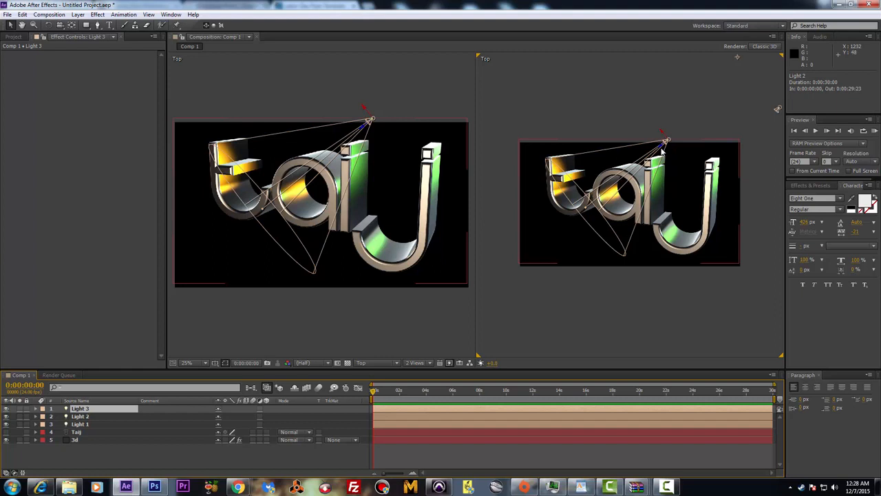
{"action": "left_click_drag", "start_coordinate": [667, 145], "coordinate": [718, 106]}
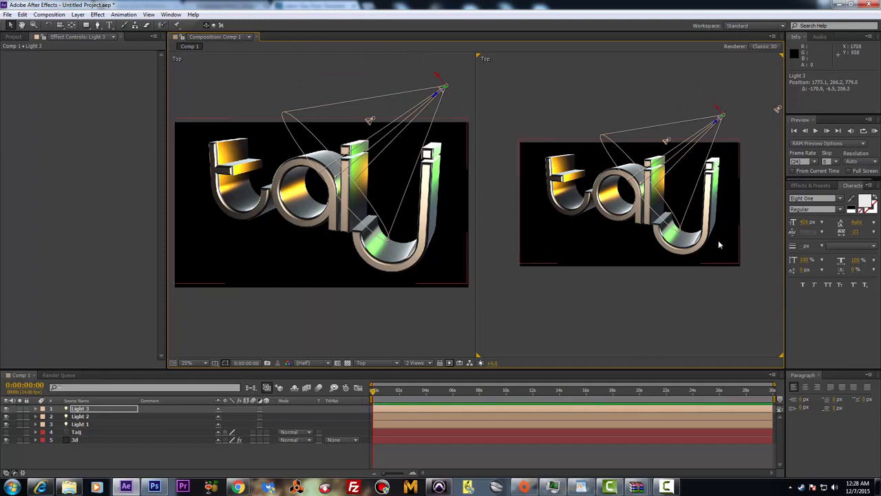
Set Light 3's intensity to 15% and cone angle to 105°, and adjust its cone feather
{"action": "double_click", "coordinate": [77, 410]}
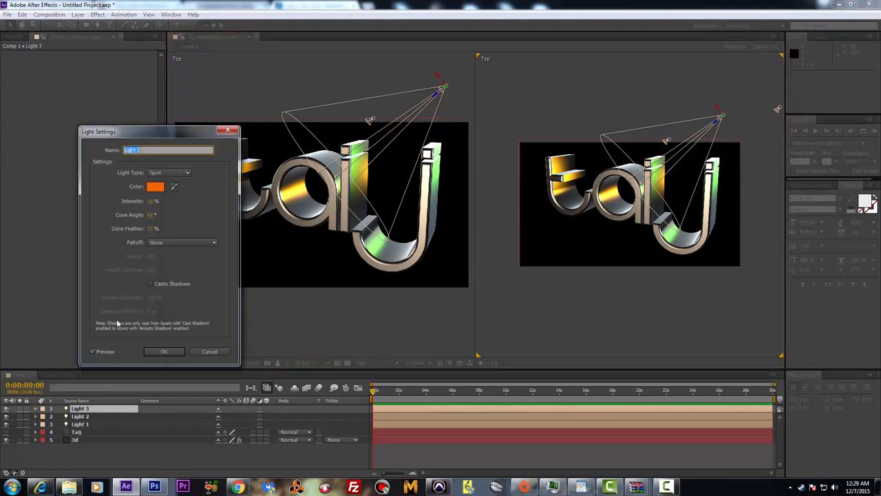
{"action": "left_click", "coordinate": [150, 201]}
{"action": "mouse_move", "coordinate": [181, 204]}
{"action": "left_mouse_down"}
{"action": "mouse_move", "coordinate": [145, 208]}
{"action": "mouse_move", "coordinate": [173, 216]}
{"action": "left_mouse_up"}
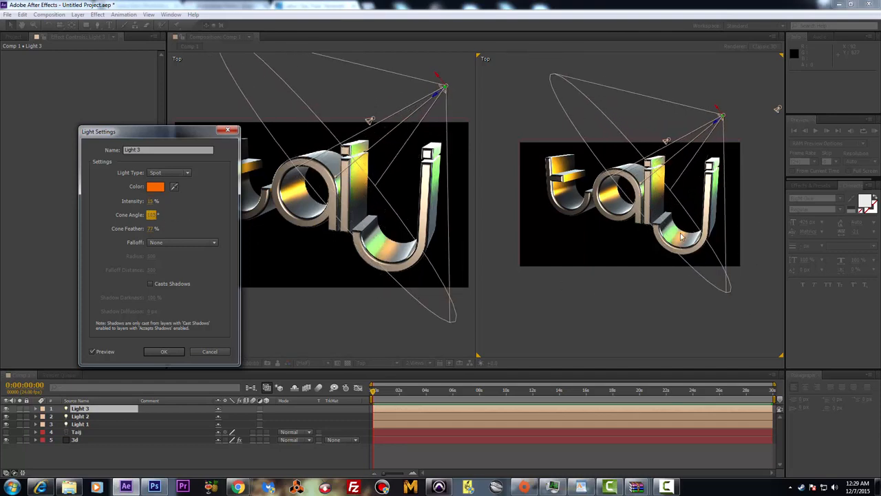
{"action": "left_click", "coordinate": [150, 229]}
{"action": "left_click_drag", "start_coordinate": [153, 228], "coordinate": [131, 232]}
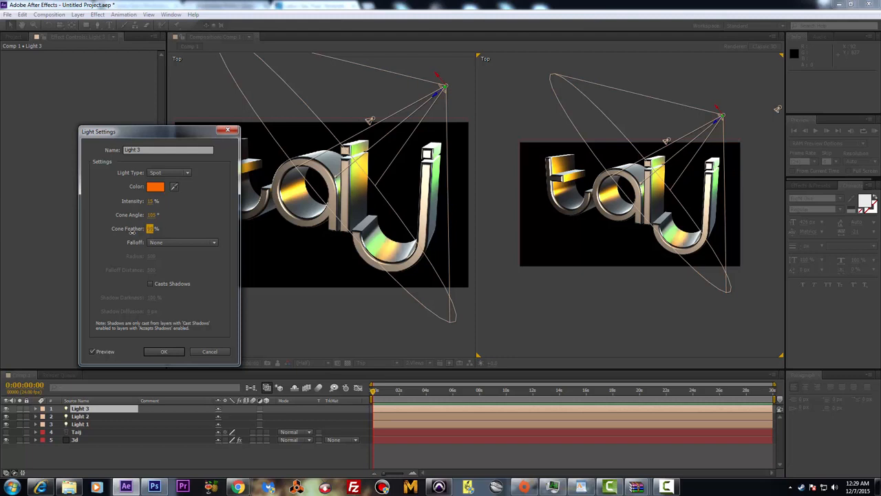
{"action": "left_click", "coordinate": [164, 352]}
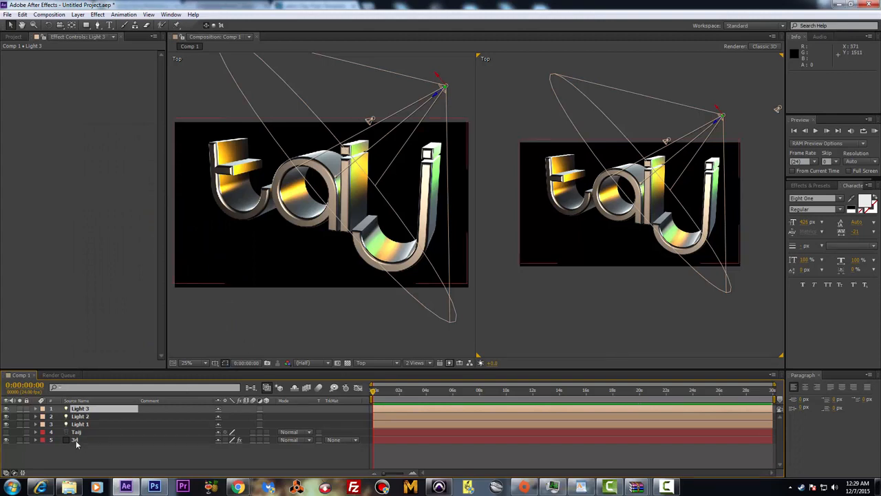
Switch the composition viewer to a single view and enlarge the title to 50%
{"action": "left_click", "coordinate": [425, 365]}
{"action": "left_click", "coordinate": [426, 370]}
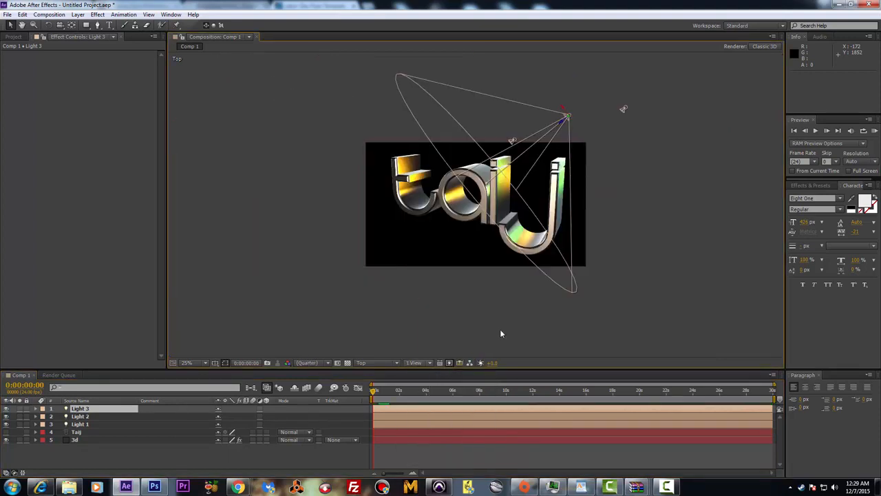
{"action": "scroll", "coordinate": [554, 256], "scroll_direction": "up", "scroll_amount": 4}
{"action": "scroll", "coordinate": [554, 256], "scroll_direction": "down", "scroll_amount": 2}
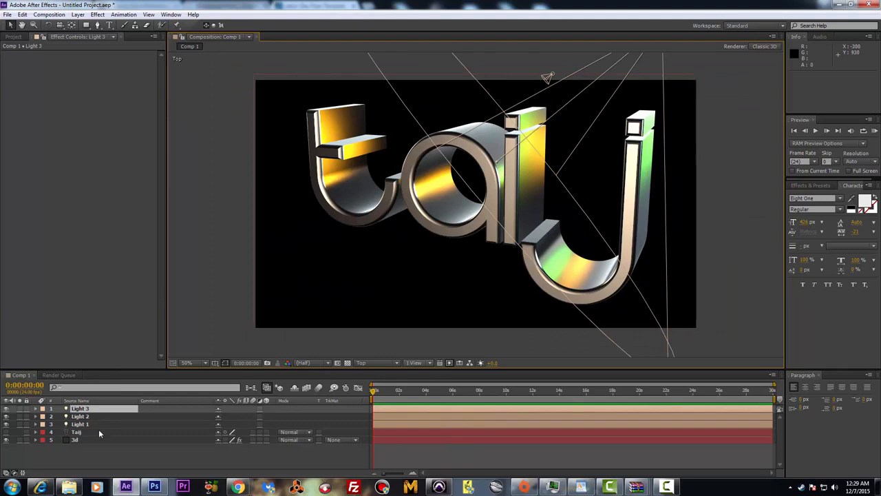
Set the 3d layer's additional lighting in Element to brightness 65.7%, X rotation 35° and Y rotation -47°
{"action": "left_click", "coordinate": [80, 439]}
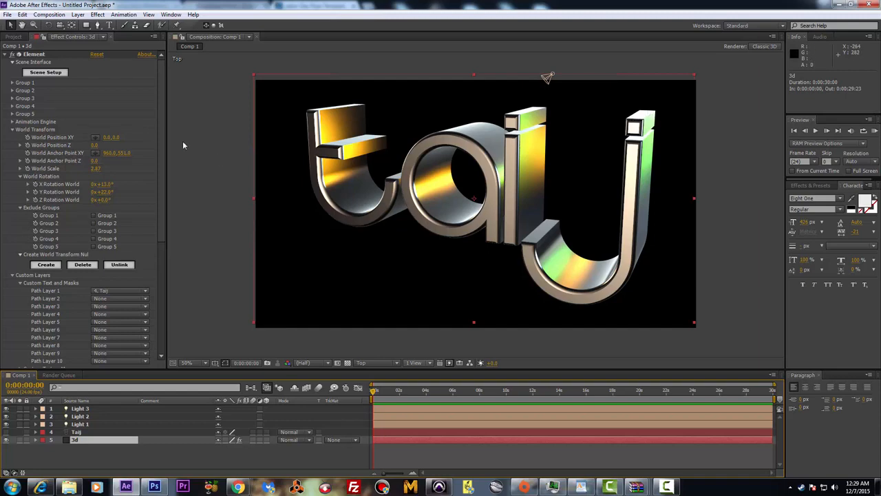
{"action": "left_click_drag", "start_coordinate": [160, 145], "coordinate": [156, 271]}
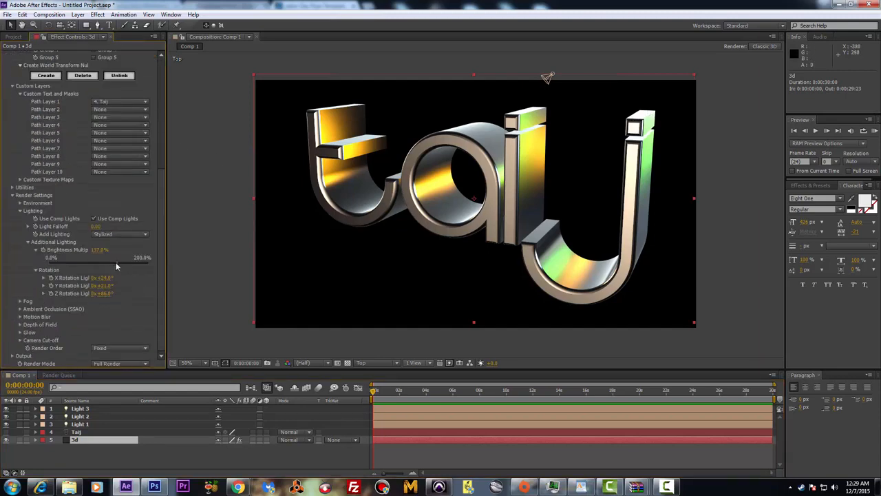
{"action": "left_click_drag", "start_coordinate": [116, 266], "coordinate": [68, 257]}
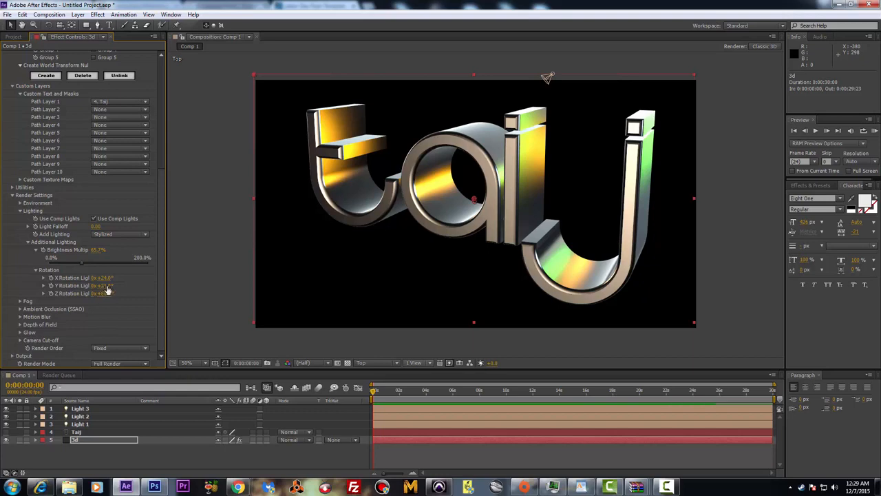
{"action": "left_click_drag", "start_coordinate": [104, 285], "coordinate": [75, 285]}
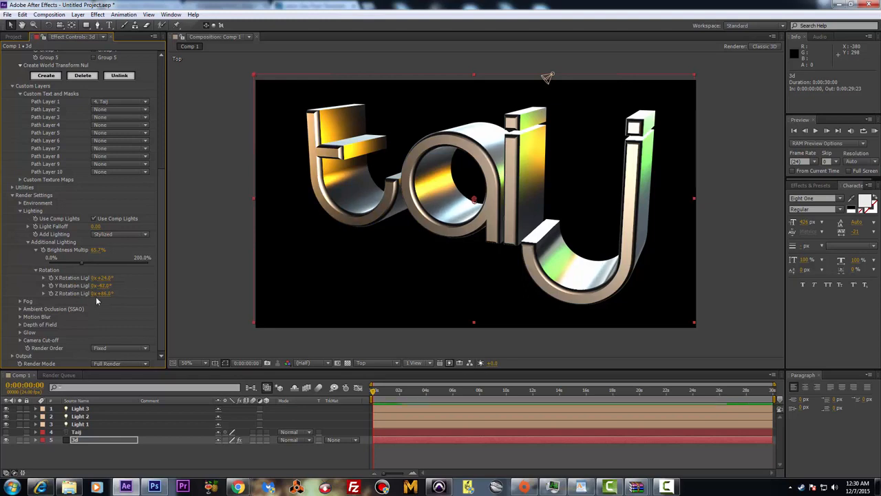
{"action": "left_click_drag", "start_coordinate": [106, 279], "coordinate": [108, 277]}
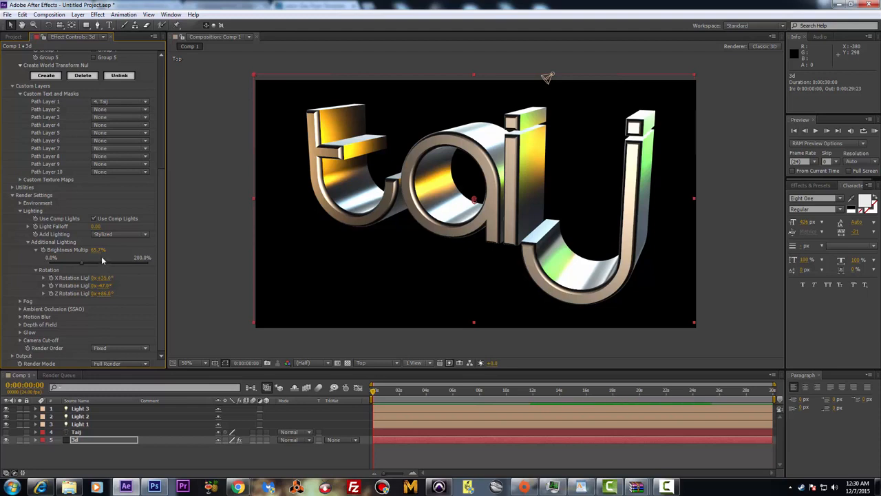
Set the 3d layer's Light Falloff to 0.85 and rotate its environment to X -1°, Y -20° and Z -2°
{"action": "left_click", "coordinate": [28, 227]}
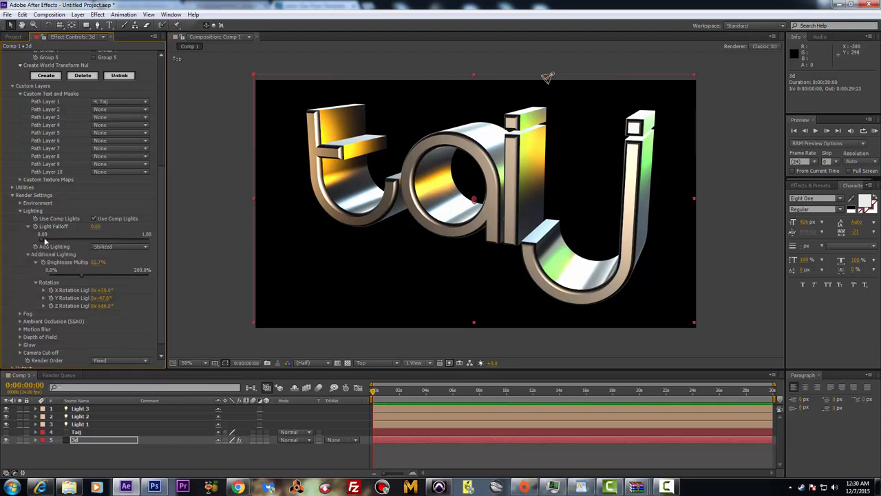
{"action": "left_click_drag", "start_coordinate": [39, 238], "coordinate": [79, 246]}
{"action": "mouse_move", "coordinate": [158, 252]}
{"action": "left_mouse_down"}
{"action": "mouse_move", "coordinate": [117, 244]}
{"action": "mouse_move", "coordinate": [132, 244]}
{"action": "left_mouse_up"}
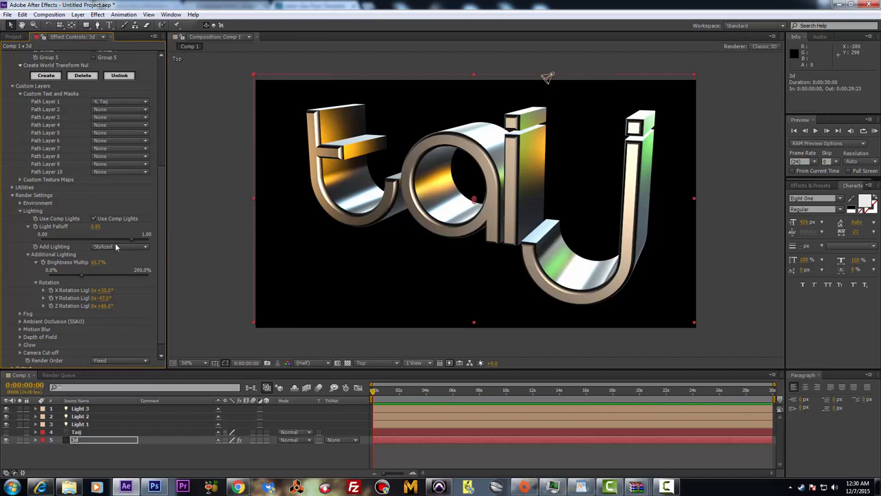
{"action": "left_click", "coordinate": [20, 203]}
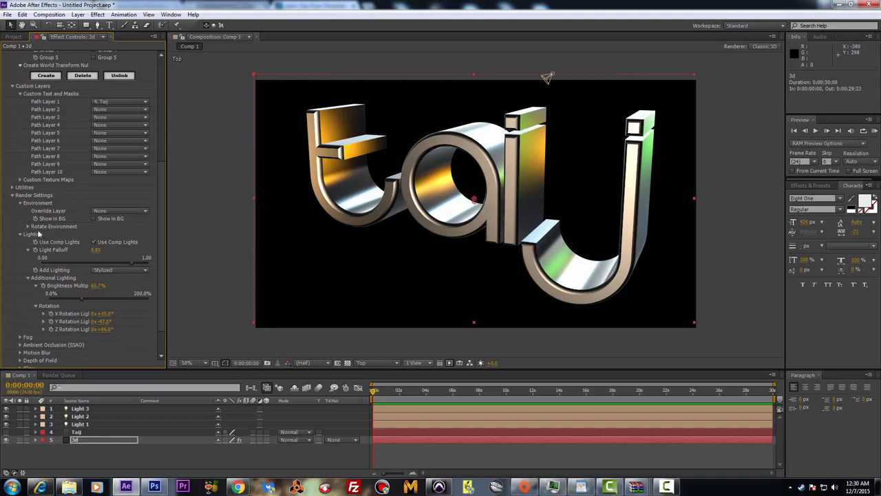
{"action": "left_click", "coordinate": [28, 225]}
{"action": "mouse_move", "coordinate": [101, 245]}
{"action": "left_mouse_down"}
{"action": "mouse_move", "coordinate": [117, 245]}
{"action": "mouse_move", "coordinate": [95, 243]}
{"action": "mouse_move", "coordinate": [111, 250]}
{"action": "mouse_move", "coordinate": [97, 250]}
{"action": "mouse_move", "coordinate": [101, 236]}
{"action": "left_mouse_up"}
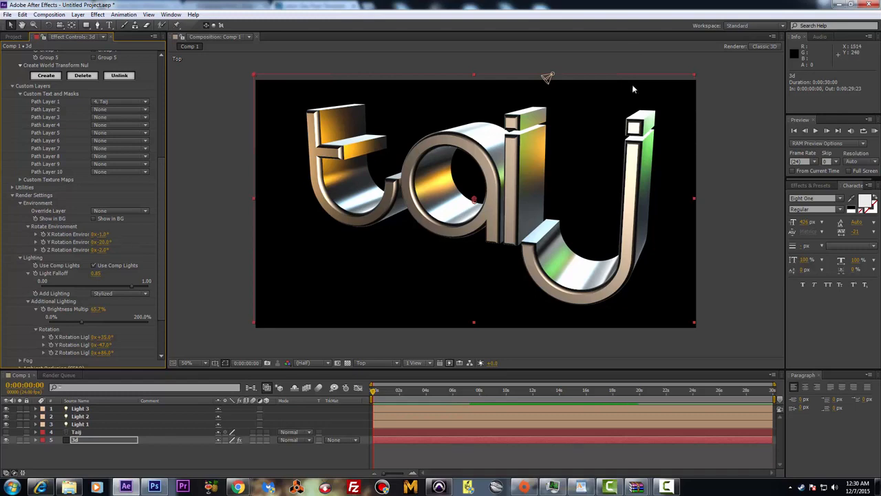
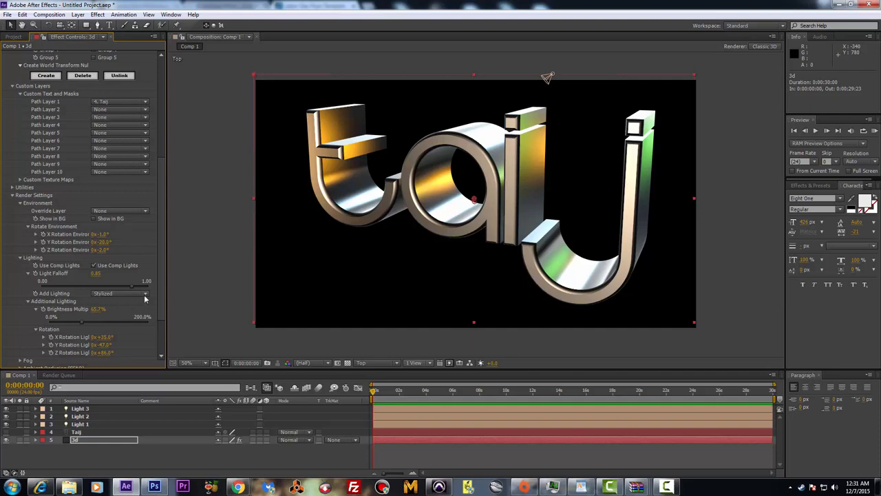
Set the AO Gamma in the 3d layer's Ambient Occlusion settings to 2.41
{"action": "scroll", "coordinate": [157, 272], "scroll_direction": "down", "scroll_amount": 2}
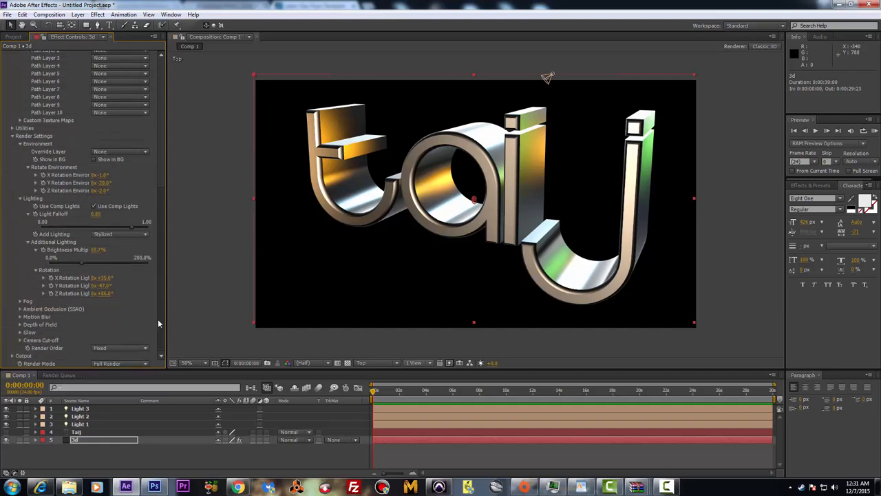
{"action": "left_click", "coordinate": [20, 308]}
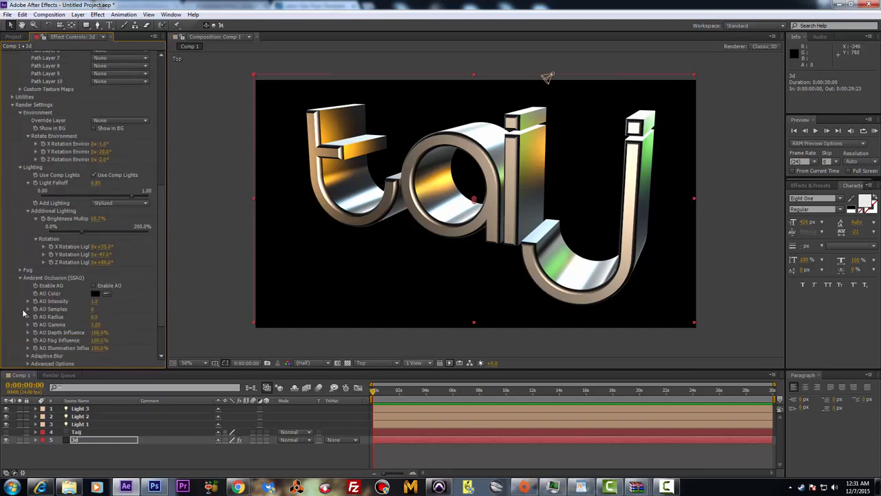
{"action": "scroll", "coordinate": [114, 286], "scroll_direction": "down", "scroll_amount": 1}
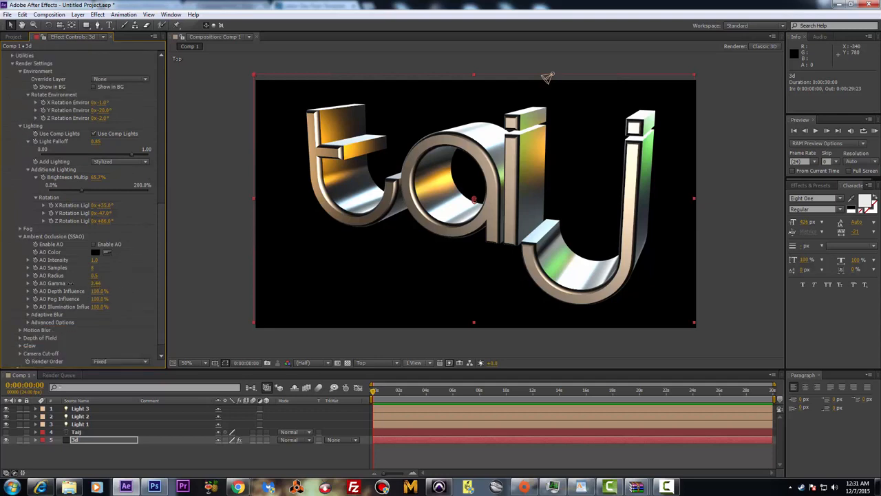
{"action": "left_click_drag", "start_coordinate": [71, 283], "coordinate": [69, 287]}
Raise the additional lighting's brightness multiplier to 110.2% and set Light Falloff to 0.75
{"action": "left_click_drag", "start_coordinate": [85, 190], "coordinate": [104, 200]}
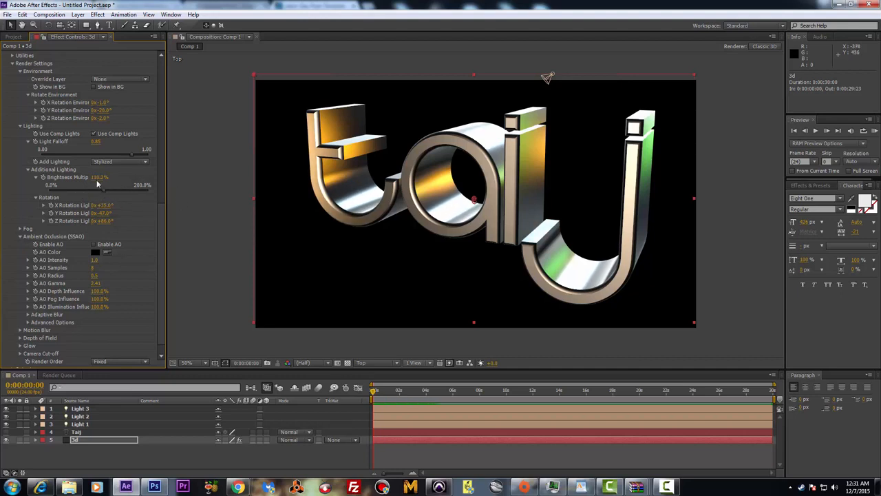
{"action": "left_click_drag", "start_coordinate": [133, 158], "coordinate": [119, 157]}
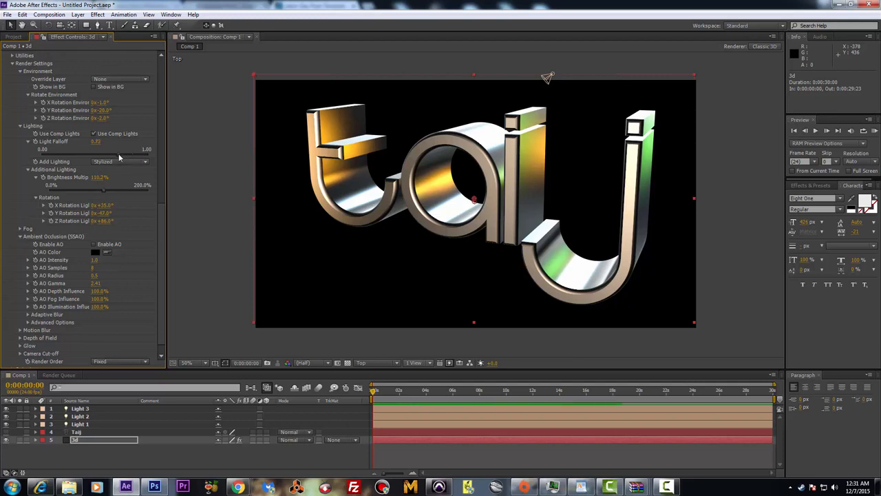
{"action": "left_click", "coordinate": [37, 110]}
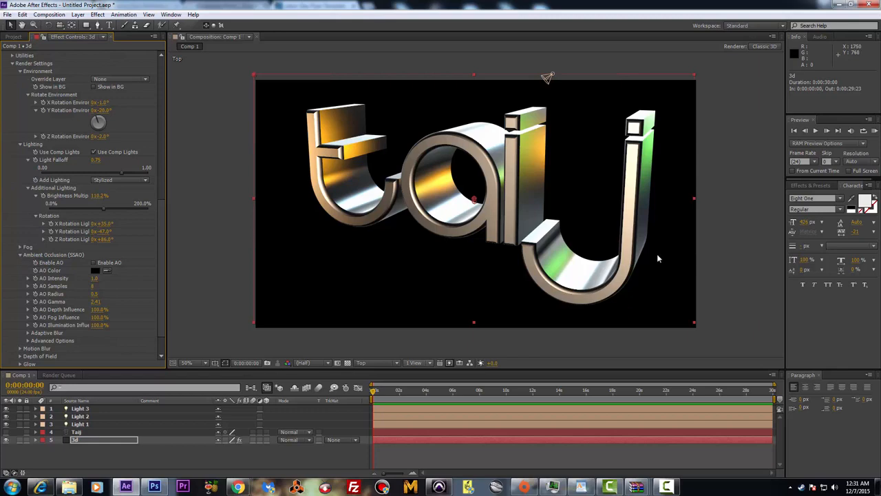
Save the current frame of the title as a Photoshop file named TaijText 2 in the Taij folder
{"action": "left_click", "coordinate": [44, 15]}
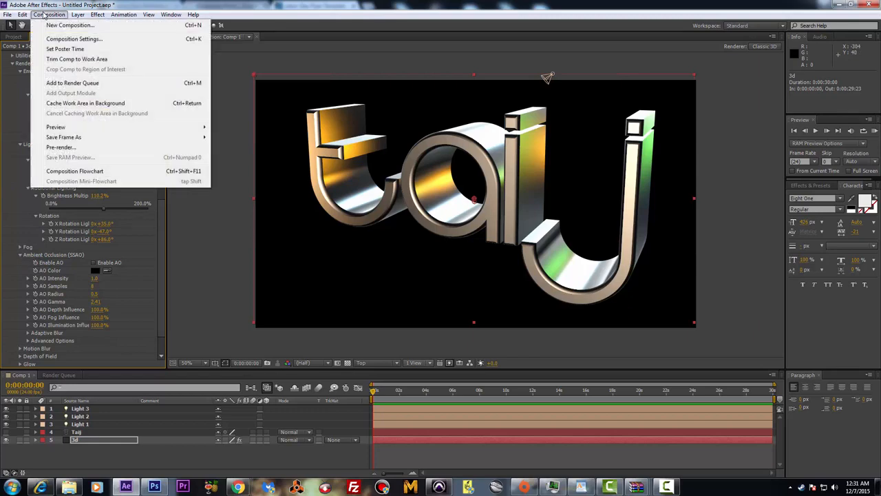
{"action": "mouse_move", "coordinate": [172, 143]}
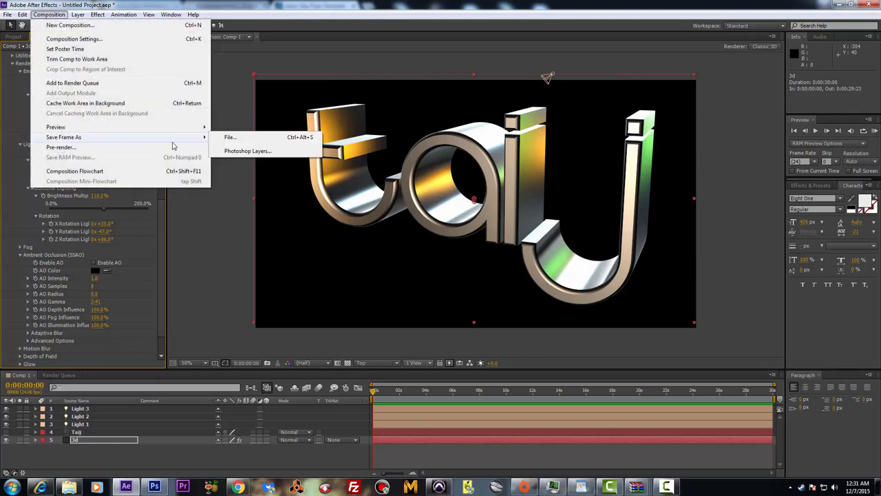
{"action": "left_click", "coordinate": [243, 141]}
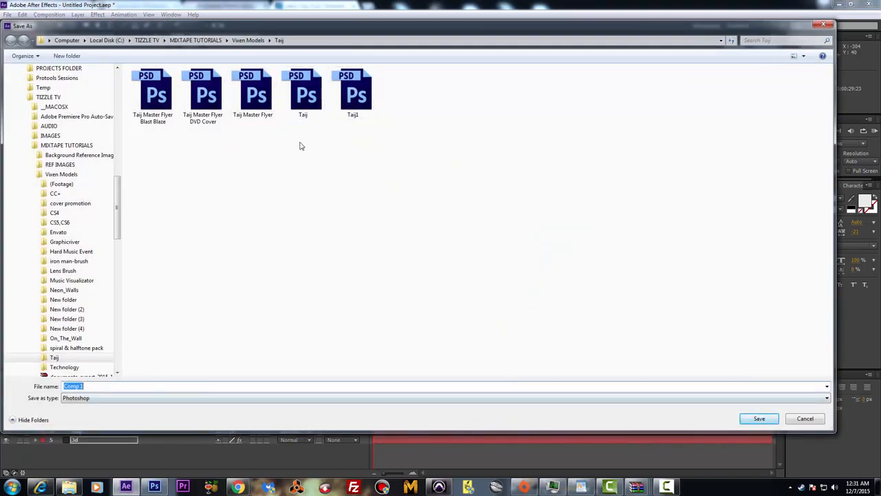
{"action": "left_click", "coordinate": [303, 93]}
{"action": "double_click", "coordinate": [88, 386]}
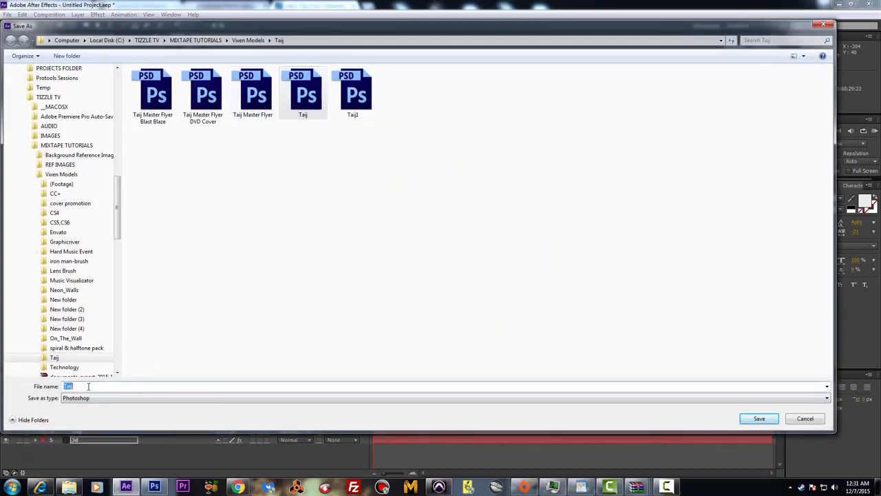
{"action": "left_click", "coordinate": [88, 386]}
{"action": "type", "text": "Te"}
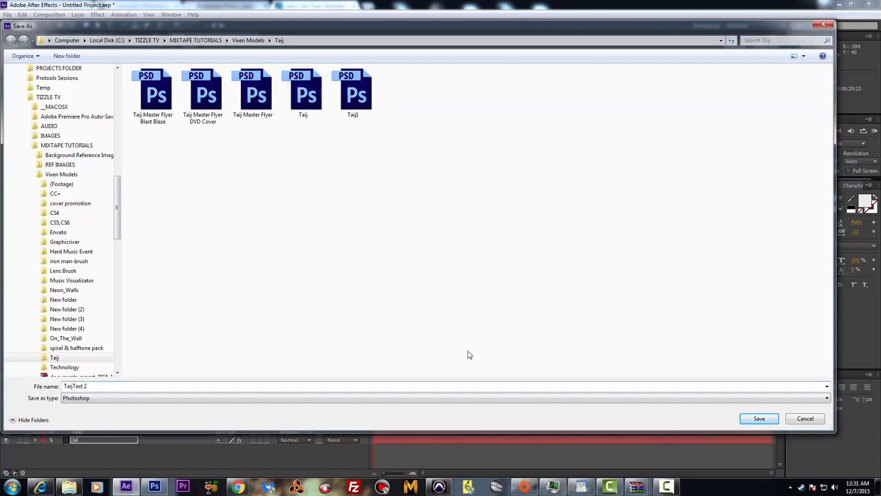
{"action": "type", "text": "xt 2"}
{"action": "left_click", "coordinate": [765, 419]}
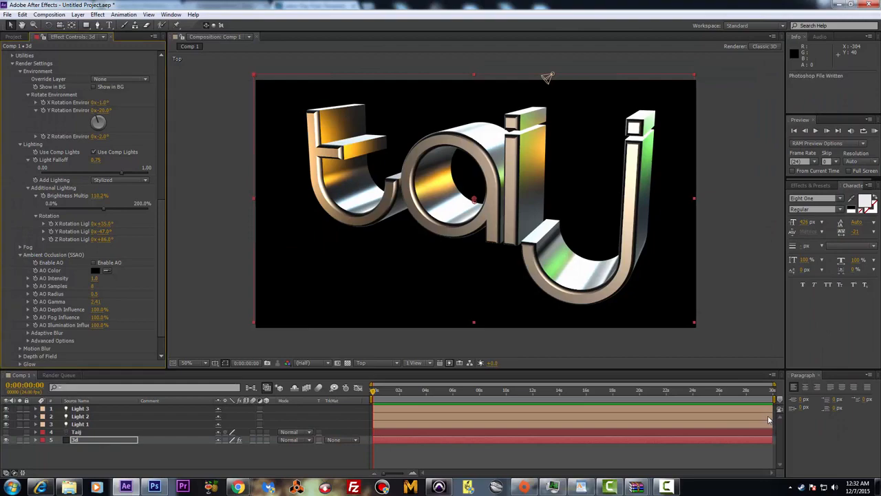
Switch to Photoshop and open the TaijText 2 file from the Taij folder
{"action": "left_click", "coordinate": [155, 486]}
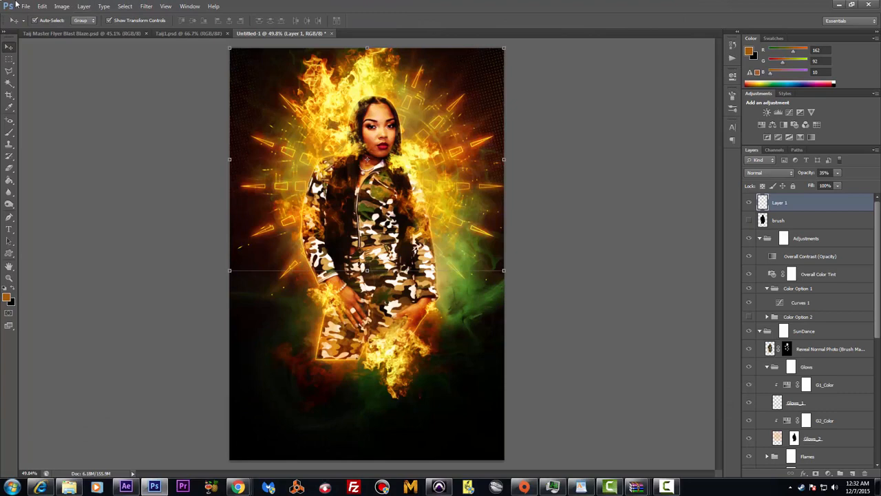
{"action": "left_click", "coordinate": [25, 6]}
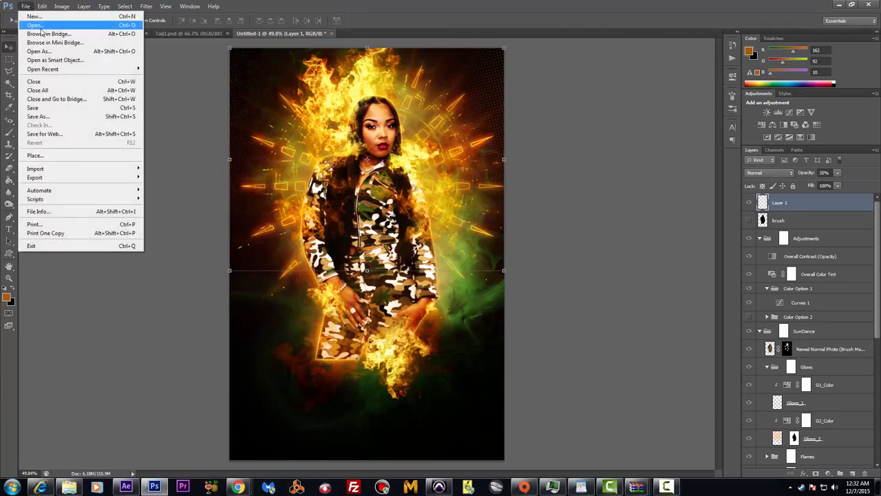
{"action": "left_click", "coordinate": [41, 24]}
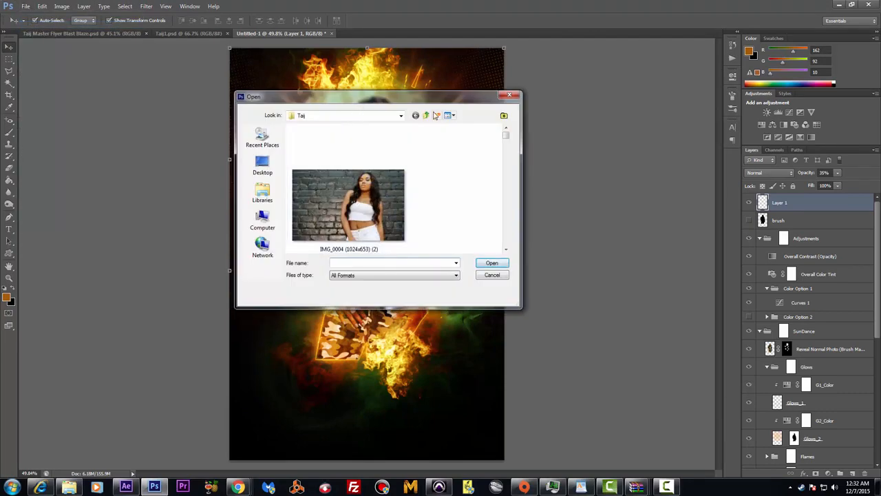
{"action": "left_click_drag", "start_coordinate": [484, 91], "coordinate": [490, 26]}
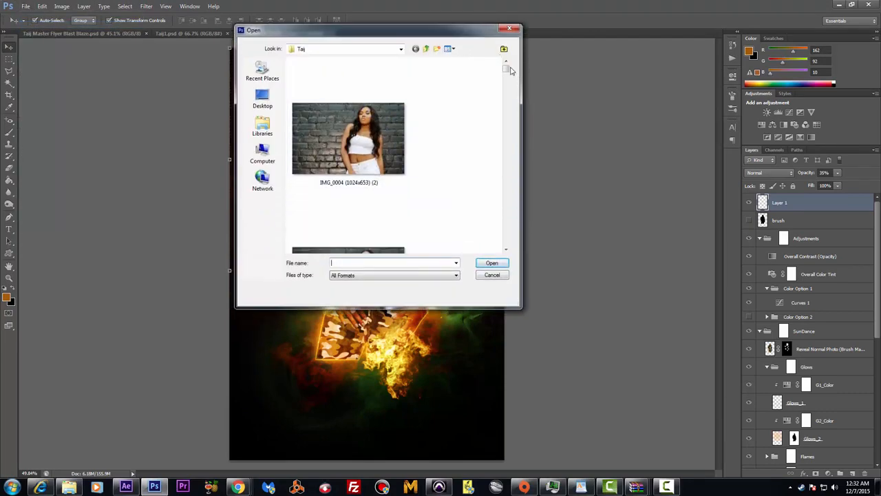
{"action": "left_click_drag", "start_coordinate": [523, 106], "coordinate": [791, 245]}
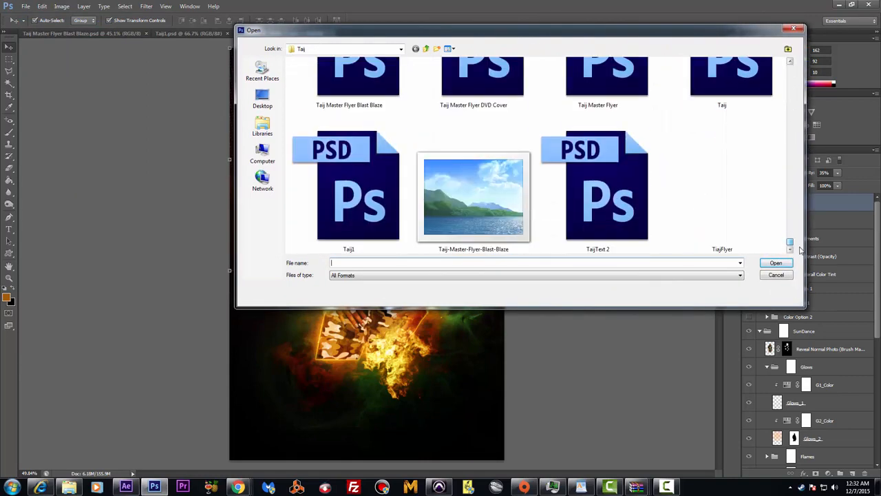
{"action": "double_click", "coordinate": [597, 185]}
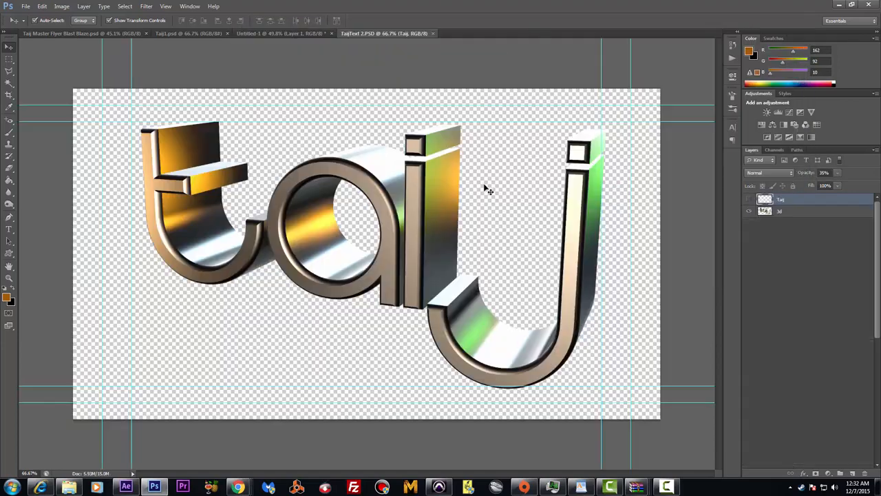
Copy the 3d title layer from TaijText 2 into the Untitled-1 poster, and close the TaijText 2 document
{"action": "left_click_drag", "start_coordinate": [371, 34], "coordinate": [488, 103]}
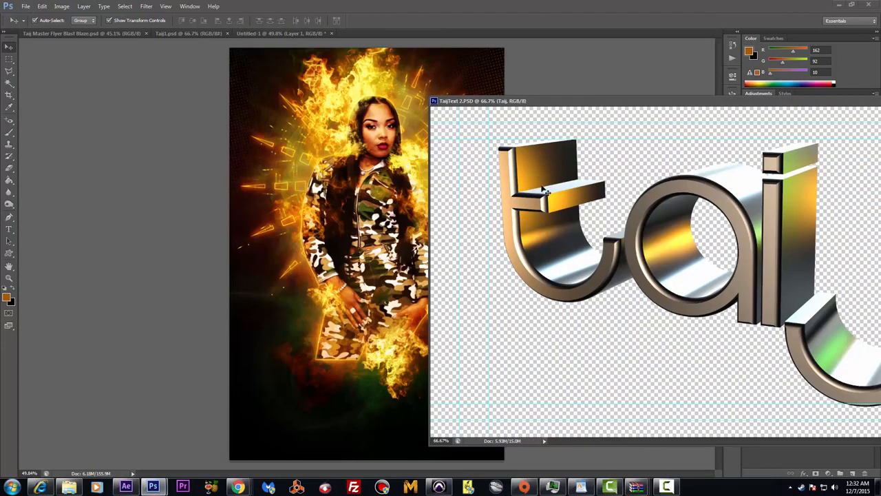
{"action": "left_click_drag", "start_coordinate": [544, 192], "coordinate": [354, 220]}
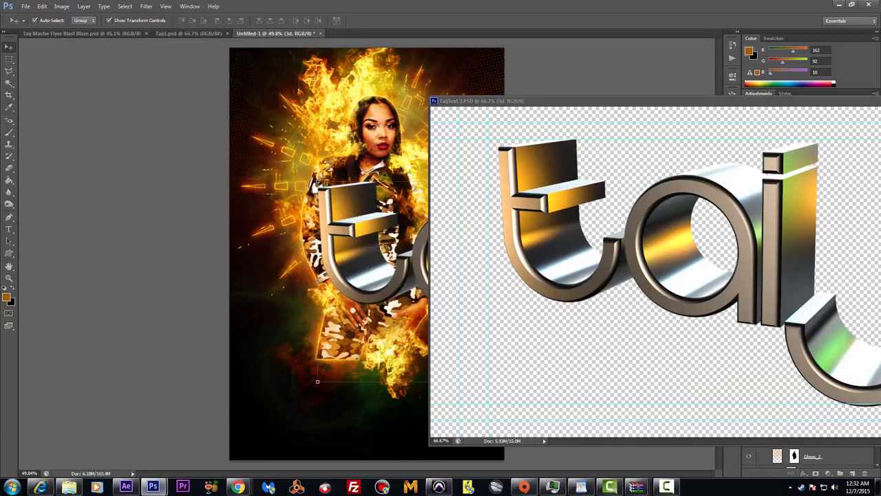
{"action": "left_click", "coordinate": [475, 101]}
{"action": "key", "text": "ctrl+w"}
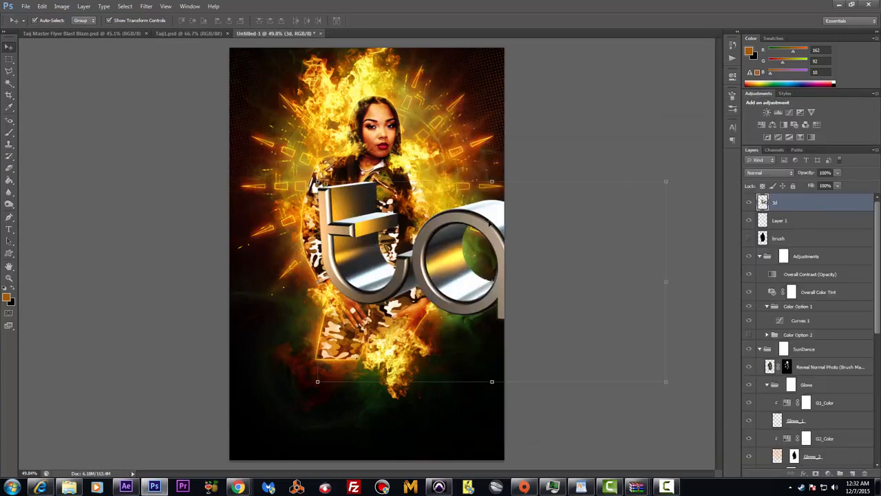
Scale the 3d title to about 71% and place it across the woman's lower body within the poster's width
{"action": "left_click_drag", "start_coordinate": [481, 232], "coordinate": [422, 256]}
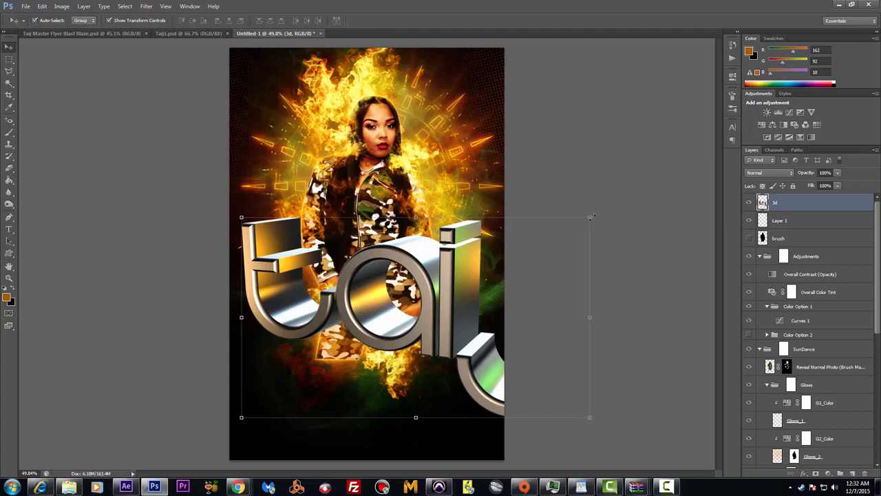
{"action": "left_click", "coordinate": [590, 217]}
{"action": "left_click_drag", "start_coordinate": [578, 220], "coordinate": [472, 274]}
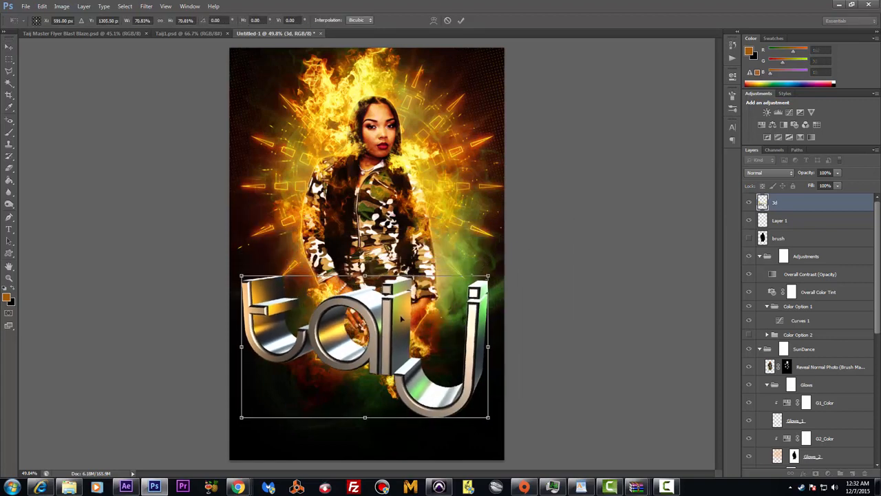
{"action": "left_click_drag", "start_coordinate": [404, 317], "coordinate": [405, 300]}
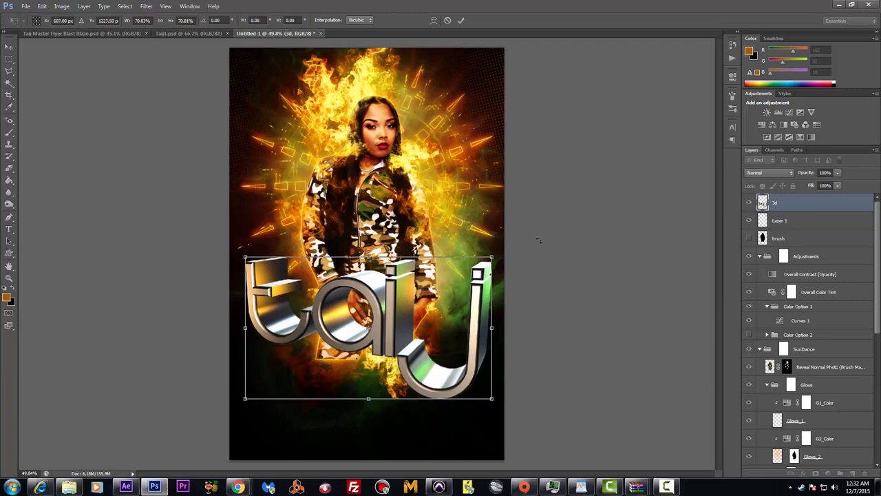
{"action": "key", "text": "Return"}
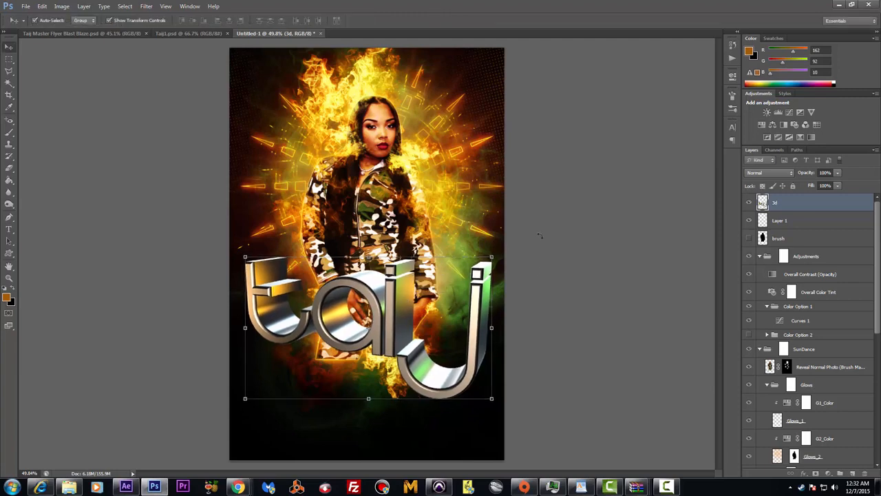
{"action": "left_click", "coordinate": [551, 269]}
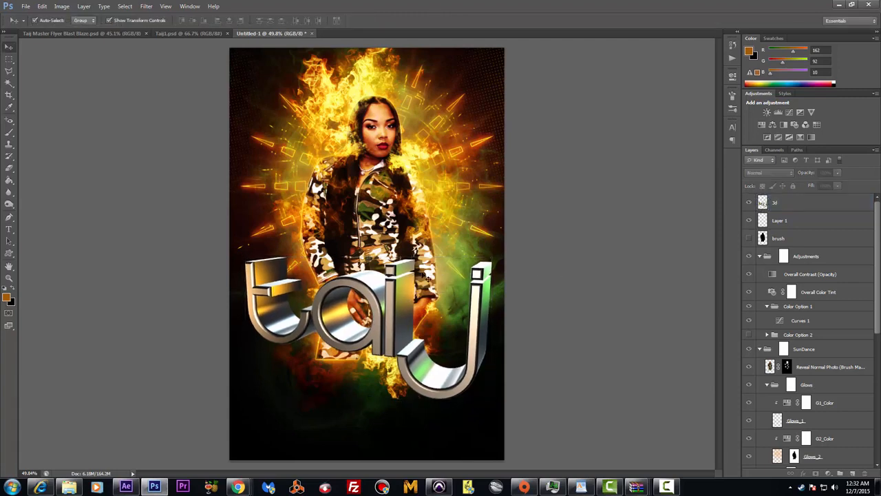
Move the 3d title slightly lower on the poster and scale it down to about 94%
{"action": "left_click_drag", "start_coordinate": [406, 303], "coordinate": [401, 330]}
{"action": "key", "text": "ctrl+t"}
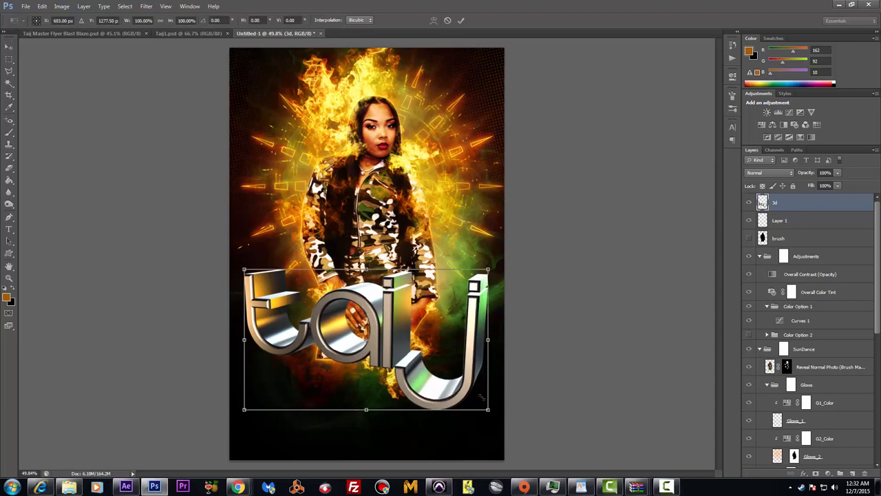
{"action": "left_click_drag", "start_coordinate": [490, 411], "coordinate": [508, 362]}
{"action": "left_click_drag", "start_coordinate": [507, 397], "coordinate": [508, 423]}
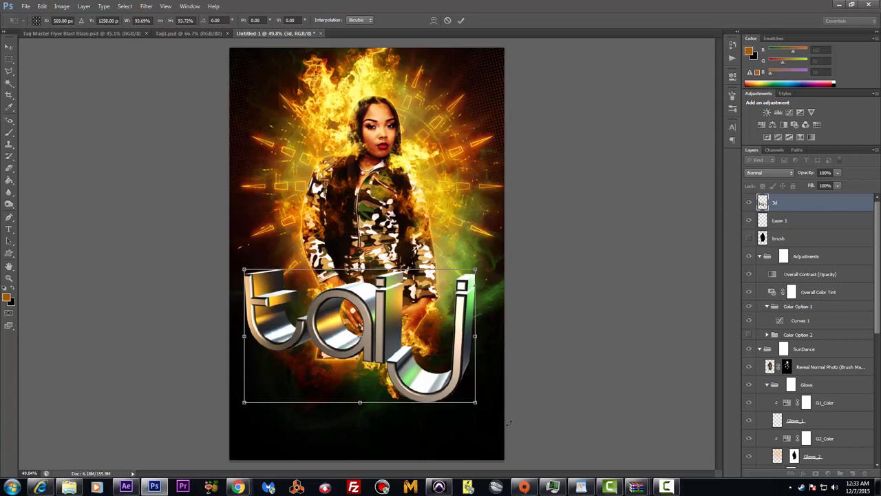
{"action": "key", "text": "Return"}
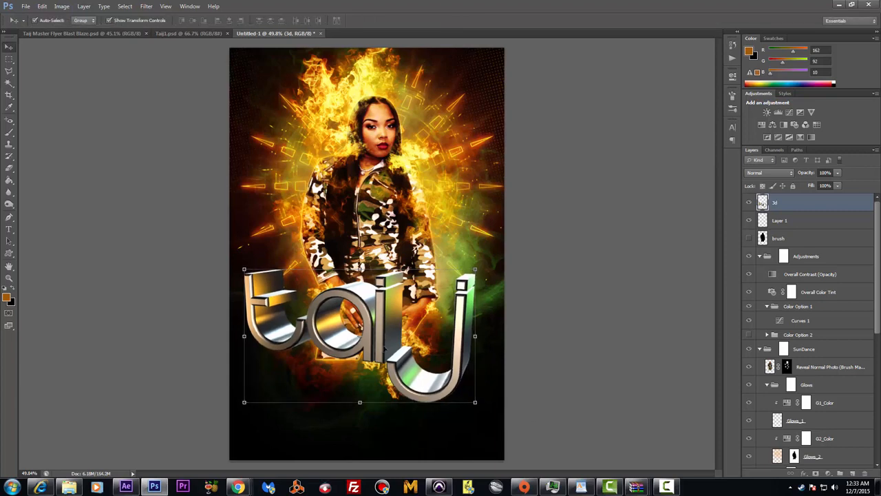
Raise the 3d title to the woman's hip level, scale it to about 96% and center it horizontally on the poster
{"action": "left_click_drag", "start_coordinate": [509, 367], "coordinate": [515, 342]}
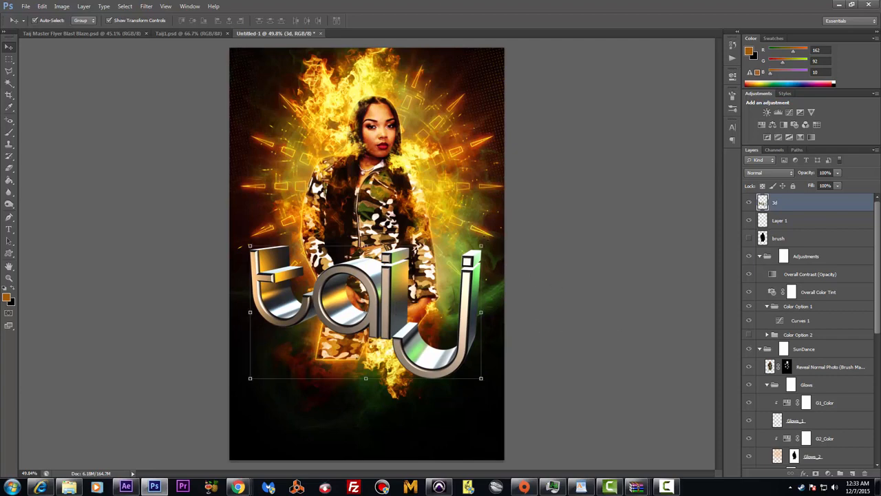
{"action": "key", "text": "ctrl+t"}
{"action": "left_click_drag", "start_coordinate": [484, 245], "coordinate": [476, 249]}
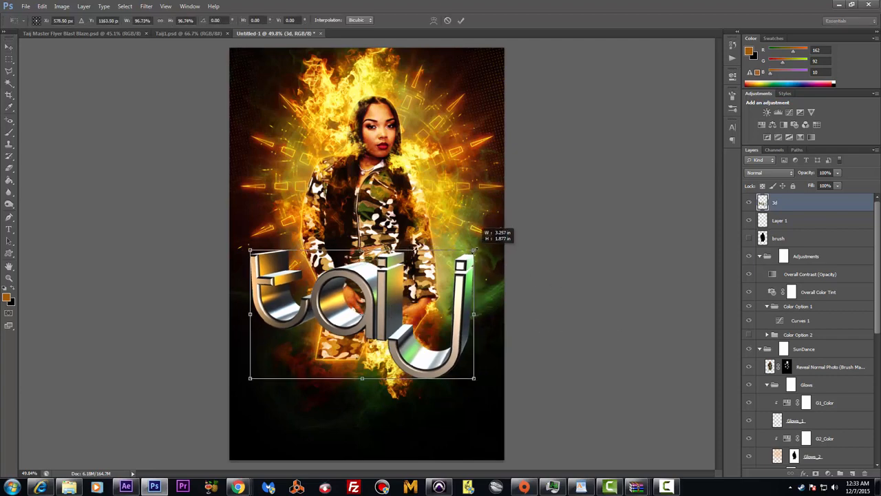
{"action": "left_click_drag", "start_coordinate": [406, 356], "coordinate": [414, 356]}
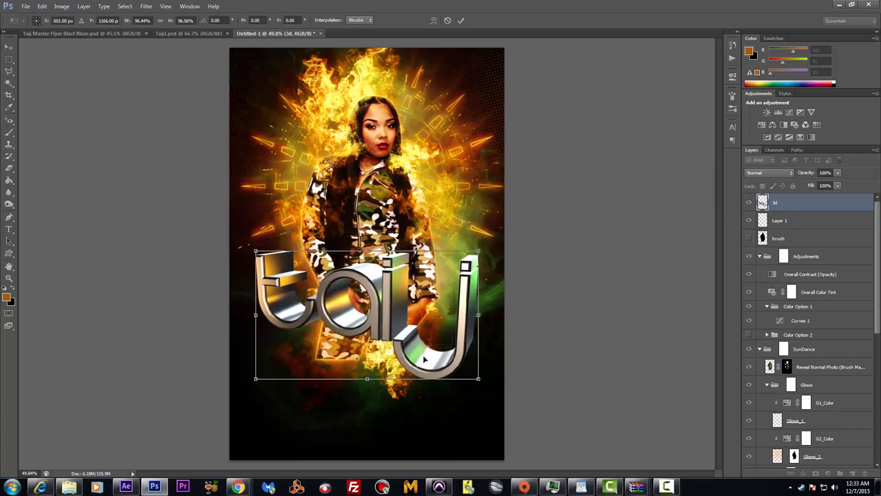
{"action": "key", "text": "Return"}
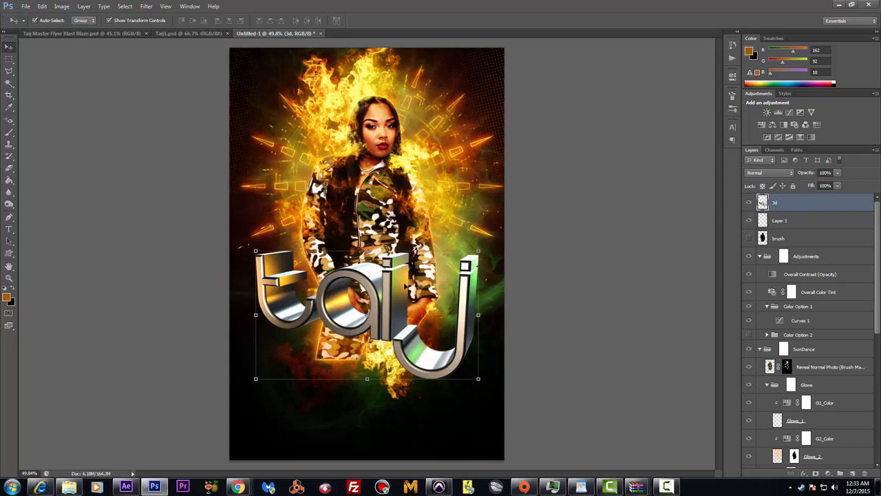
Add an Outer Glow to the 3d title with Color Dodge blending, a size of 46 px and increased opacity
{"action": "left_click", "coordinate": [63, 6]}
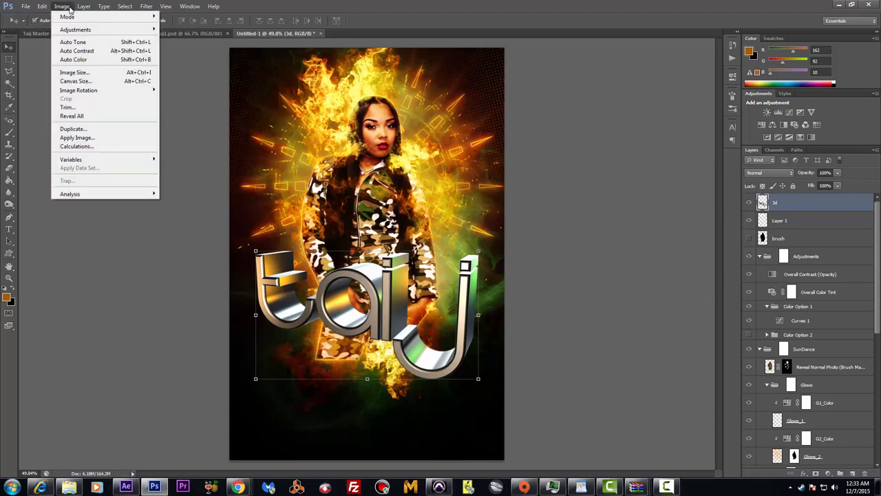
{"action": "mouse_move", "coordinate": [114, 57]}
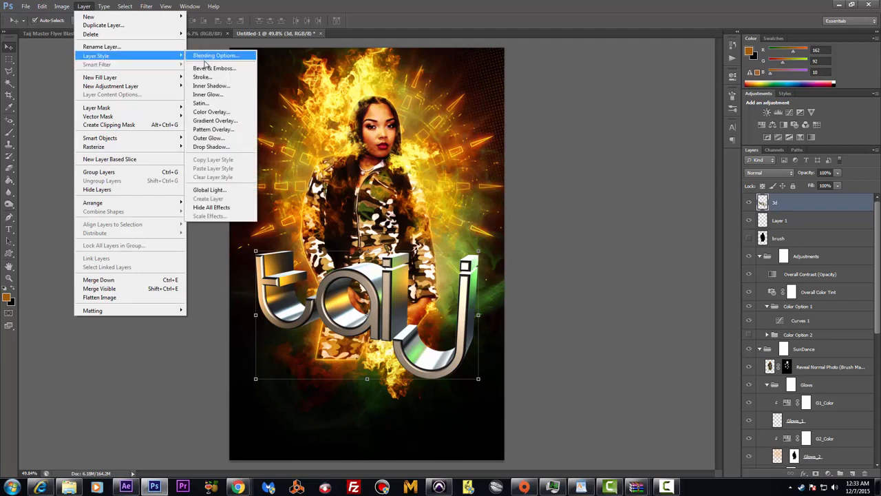
{"action": "left_click", "coordinate": [221, 138]}
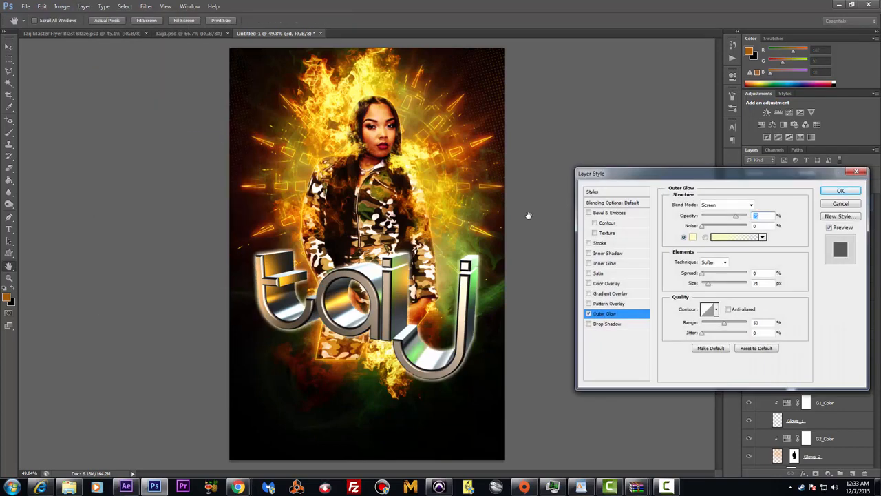
{"action": "left_click", "coordinate": [751, 207]}
{"action": "left_click", "coordinate": [716, 295]}
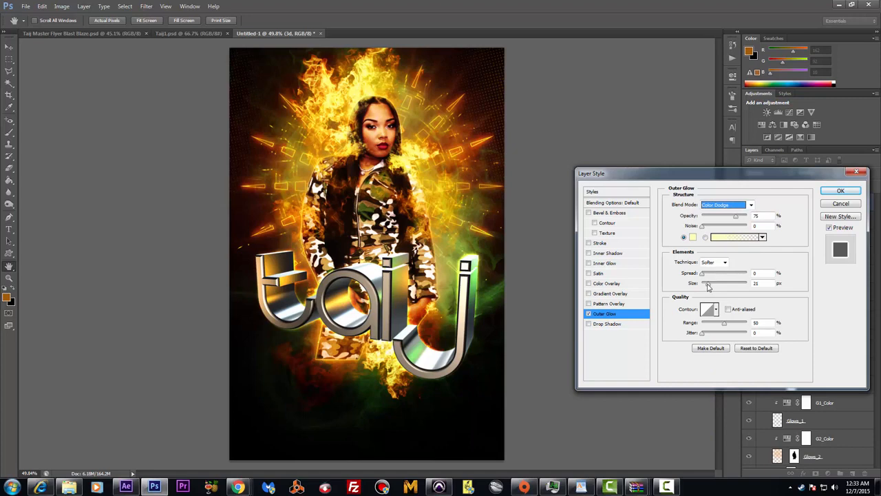
{"action": "left_click_drag", "start_coordinate": [708, 286], "coordinate": [713, 290]}
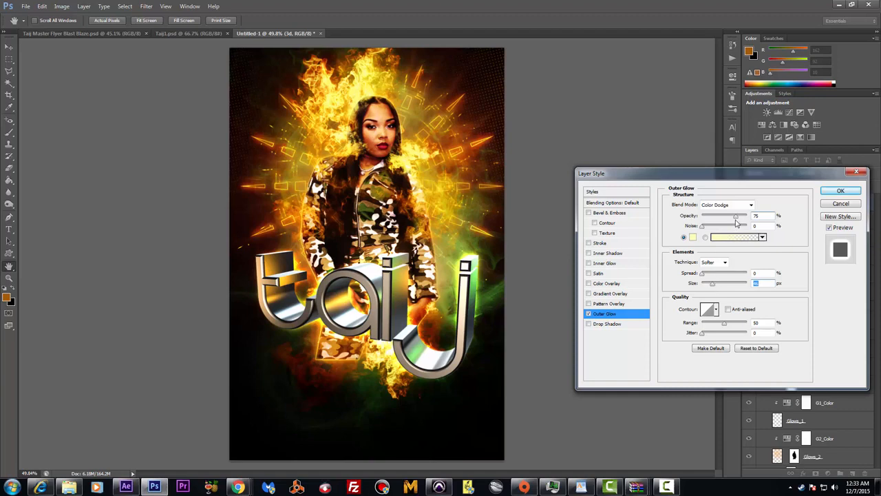
{"action": "mouse_move", "coordinate": [739, 219]}
{"action": "left_mouse_down"}
{"action": "mouse_move", "coordinate": [755, 220]}
{"action": "mouse_move", "coordinate": [746, 220]}
{"action": "left_mouse_up"}
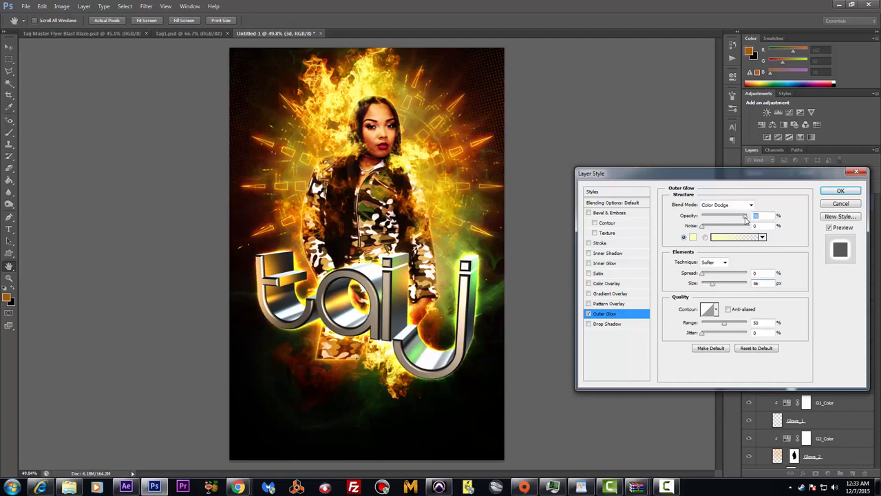
{"action": "left_click", "coordinate": [838, 192]}
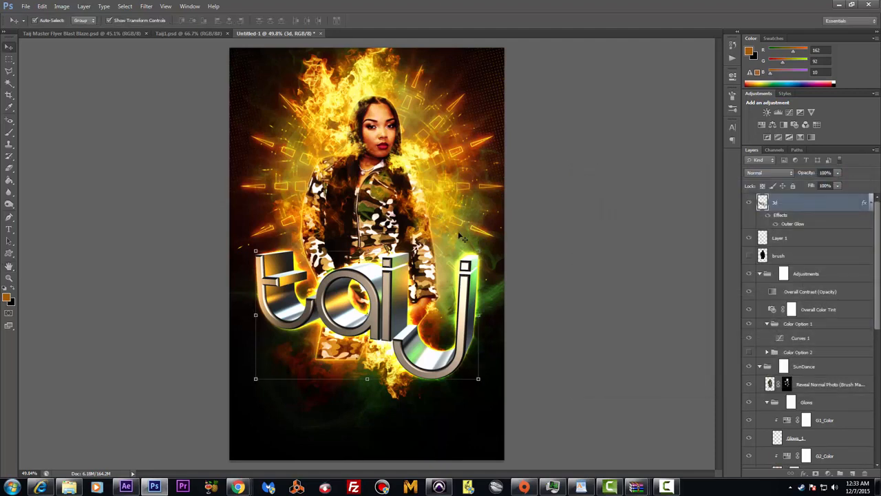
Select the Reveal Normal Photo (Brush Mask) layer and set up a white (ffffff) soft round brush at 300 px
{"action": "left_click", "coordinate": [803, 383]}
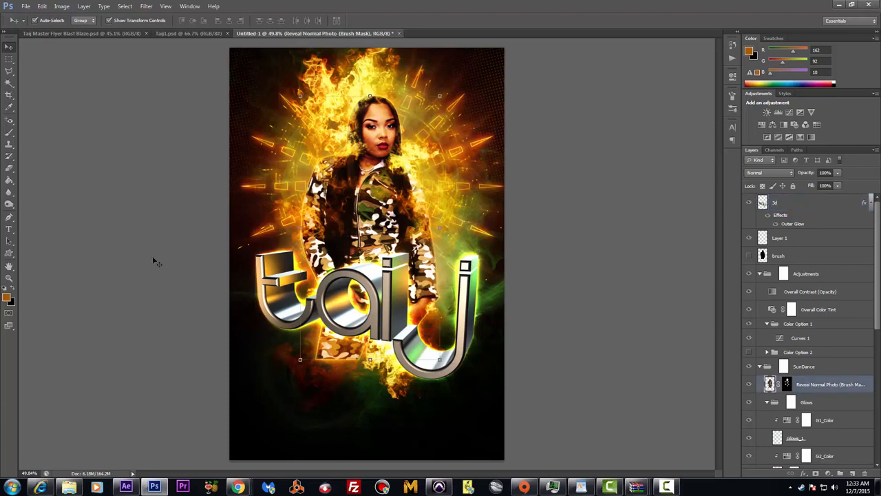
{"action": "key", "text": "i"}
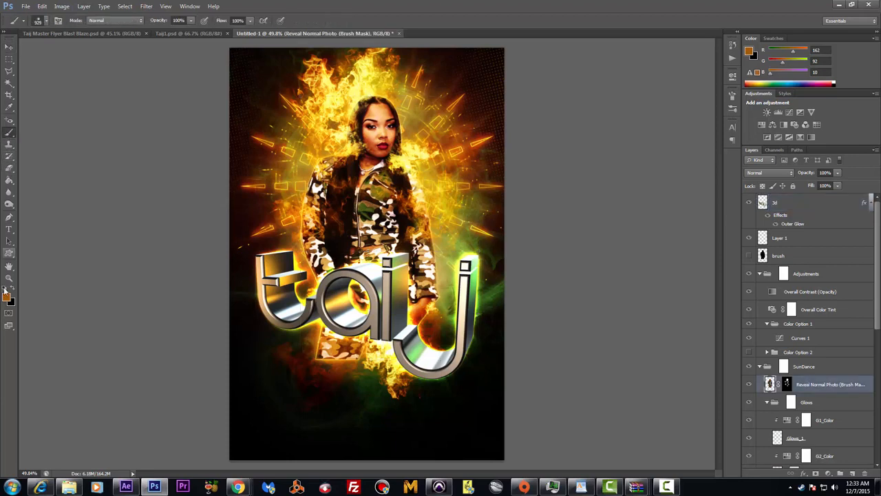
{"action": "left_click", "coordinate": [6, 298]}
{"action": "left_click_drag", "start_coordinate": [519, 133], "coordinate": [510, 123]}
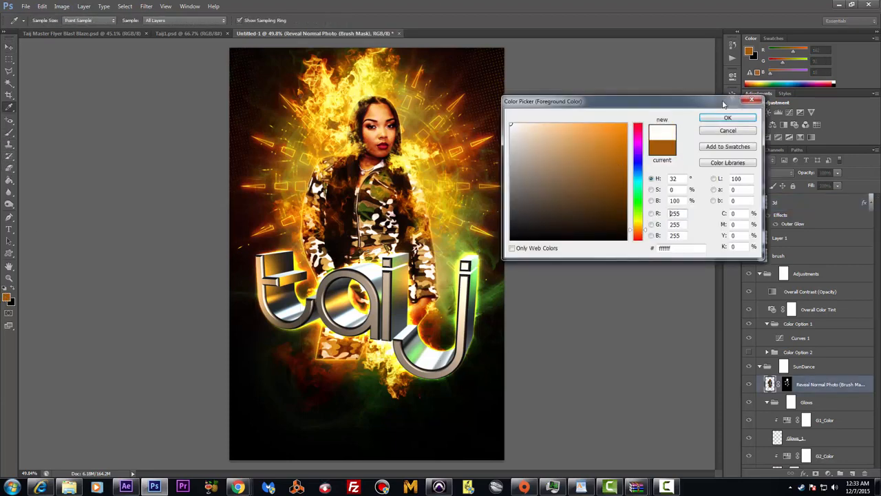
{"action": "left_click", "coordinate": [720, 118]}
{"action": "key", "text": "b"}
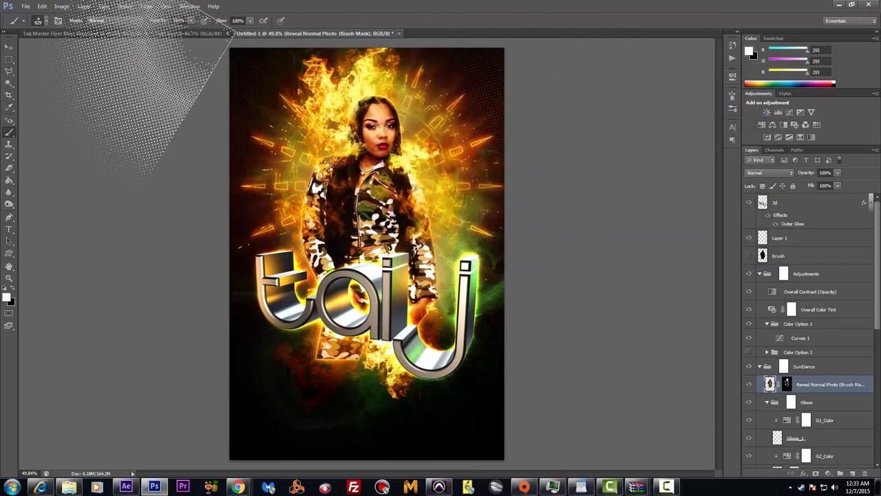
{"action": "left_click", "coordinate": [46, 22]}
{"action": "double_click", "coordinate": [28, 99]}
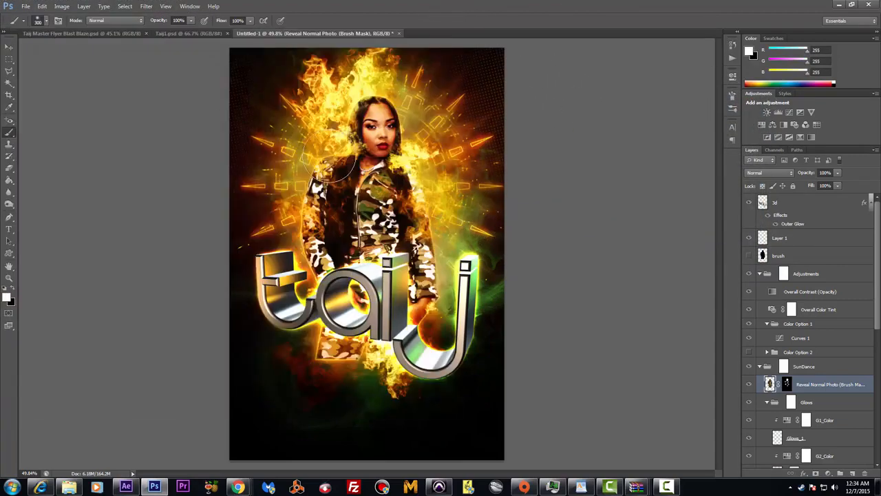
Try a white dab on the woman's face with the brush reduced to 175 px, and undo it
{"action": "key", "text": "bracketleft"}
{"action": "key", "text": "bracketleft"}
{"action": "key", "text": "bracketleft"}
{"action": "left_click", "coordinate": [372, 122]}
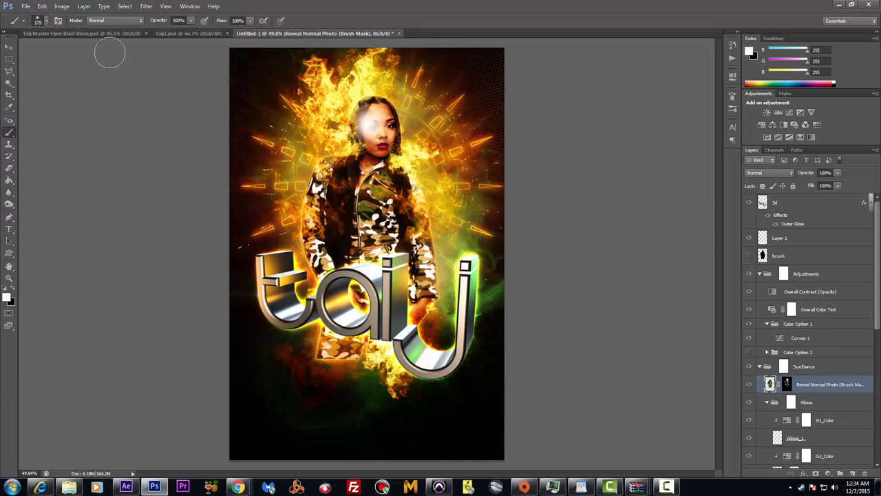
{"action": "left_click", "coordinate": [42, 6]}
{"action": "left_click", "coordinate": [52, 33]}
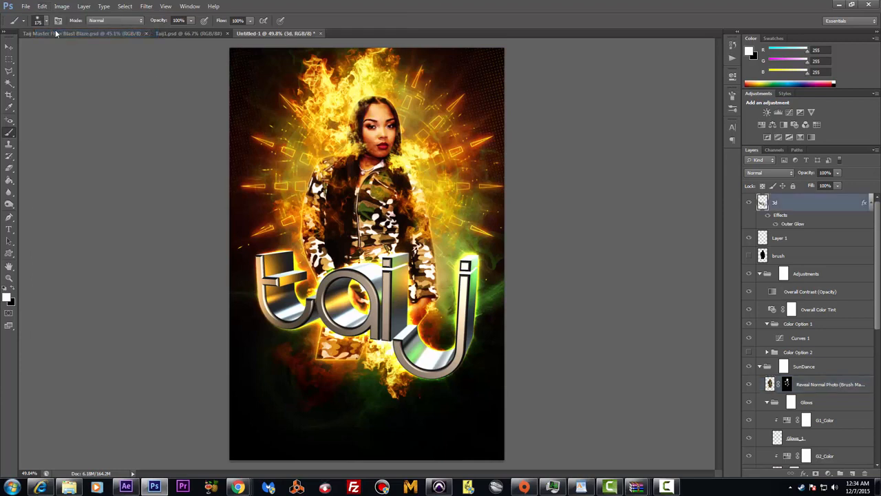
Paint white on the Reveal Normal Photo (Brush Mask) layer's mask over the woman's face, hair and jacket to reveal the normal photo
{"action": "left_click", "coordinate": [788, 385]}
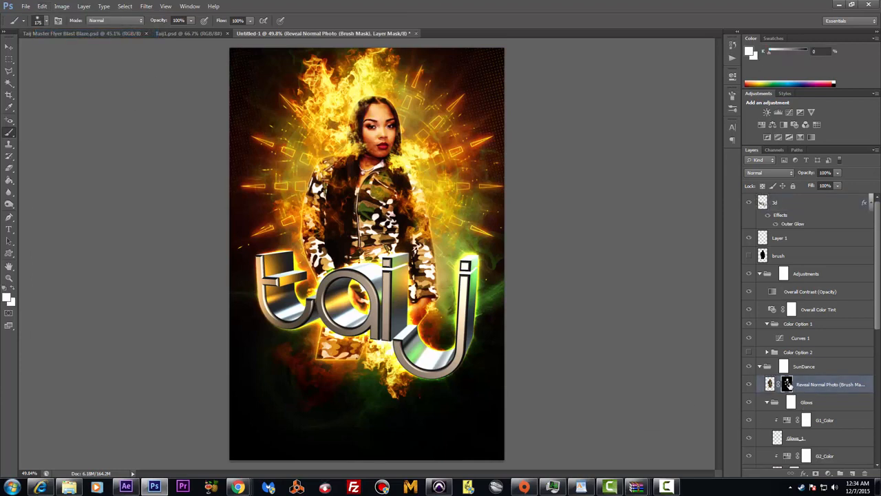
{"action": "mouse_move", "coordinate": [367, 127]}
{"action": "left_mouse_down"}
{"action": "mouse_move", "coordinate": [383, 157]}
{"action": "mouse_move", "coordinate": [341, 173]}
{"action": "mouse_move", "coordinate": [340, 201]}
{"action": "mouse_move", "coordinate": [344, 185]}
{"action": "mouse_move", "coordinate": [348, 190]}
{"action": "mouse_move", "coordinate": [339, 167]}
{"action": "left_mouse_up"}
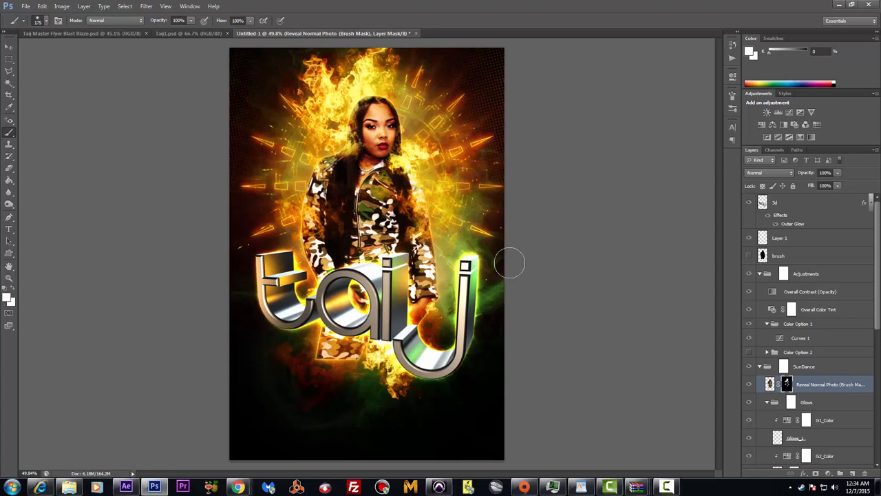
{"action": "left_click_drag", "start_coordinate": [384, 104], "coordinate": [360, 111]}
{"action": "left_click_drag", "start_coordinate": [392, 135], "coordinate": [391, 141]}
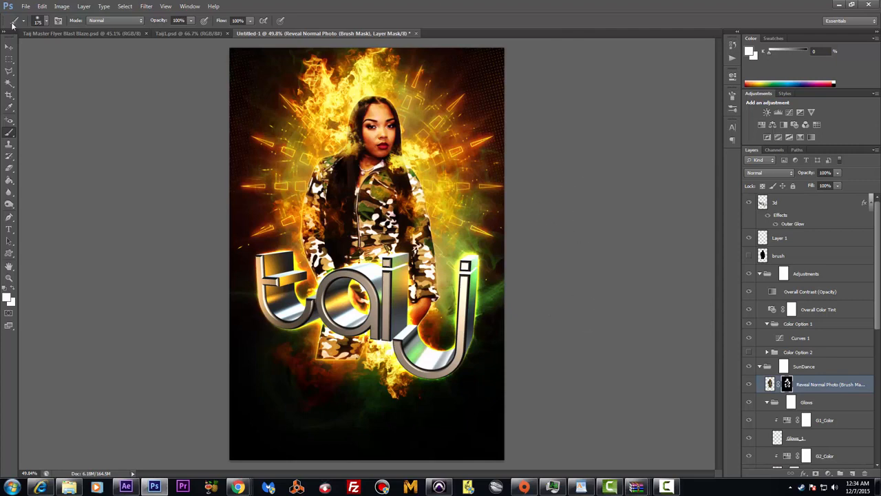
Darken the 3d title layer with a Levels adjustment, setting the midtone input to about 0.68
{"action": "left_click", "coordinate": [10, 46]}
{"action": "left_click", "coordinate": [266, 303]}
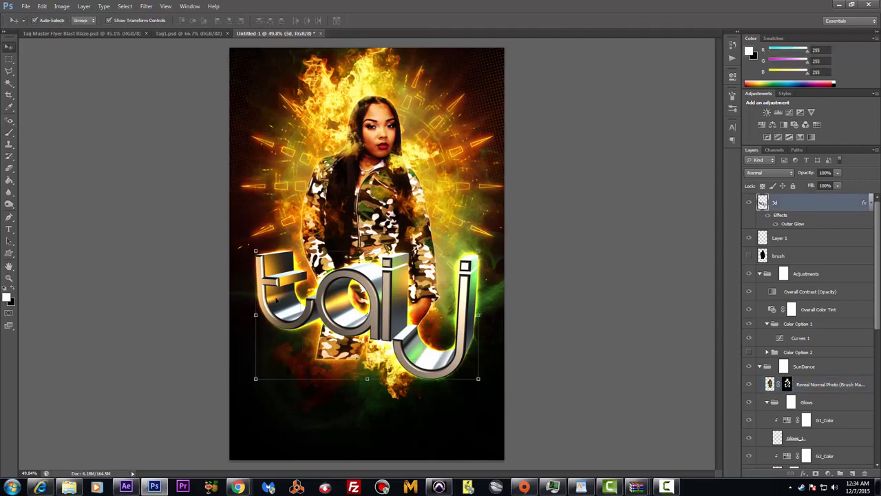
{"action": "left_click", "coordinate": [61, 7]}
{"action": "mouse_move", "coordinate": [77, 29]}
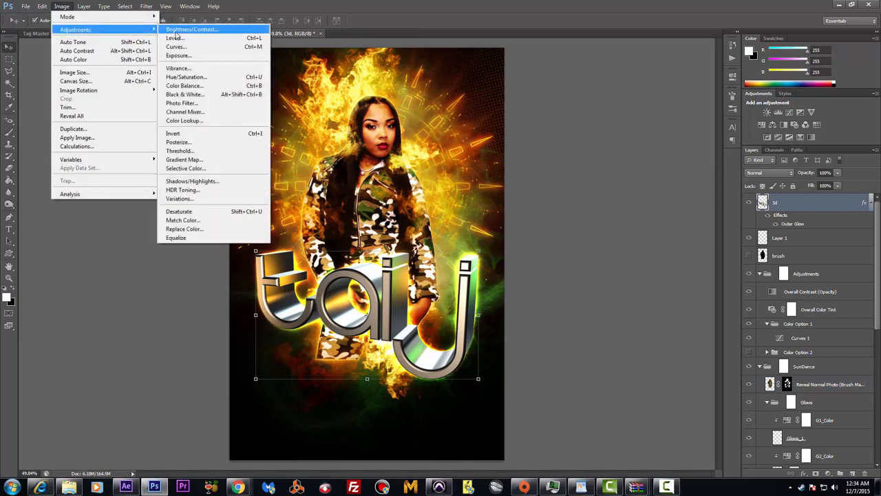
{"action": "left_click", "coordinate": [178, 39]}
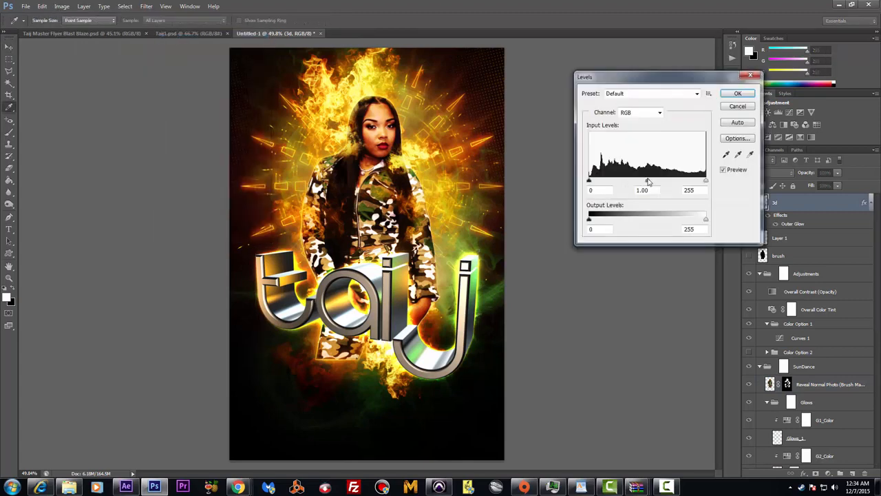
{"action": "left_click_drag", "start_coordinate": [648, 183], "coordinate": [664, 185]}
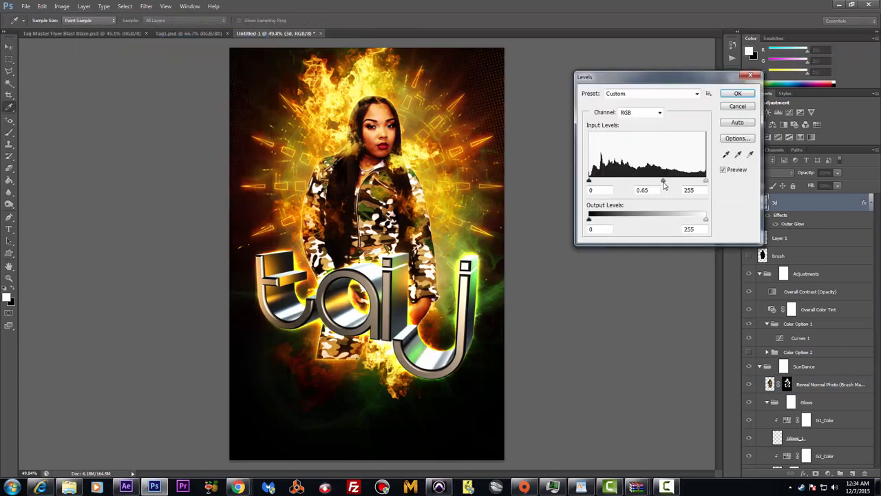
{"action": "left_click", "coordinate": [662, 185]}
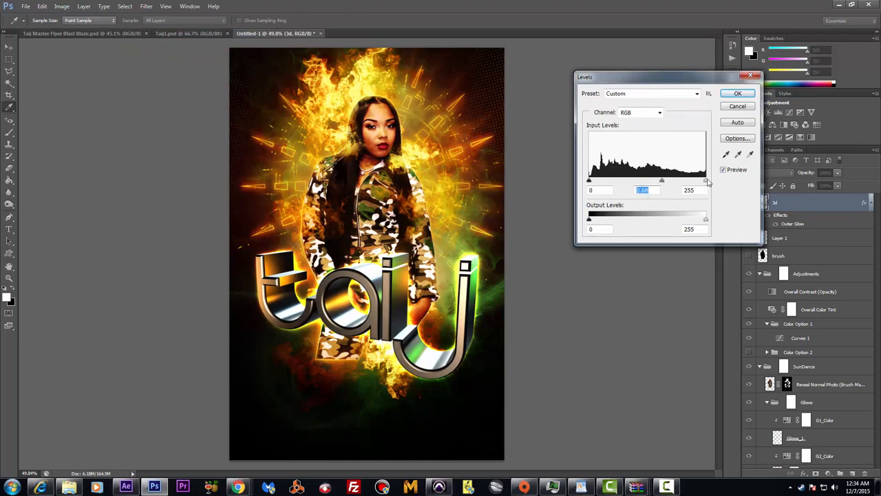
{"action": "key", "text": "Tab"}
{"action": "left_click", "coordinate": [737, 93]}
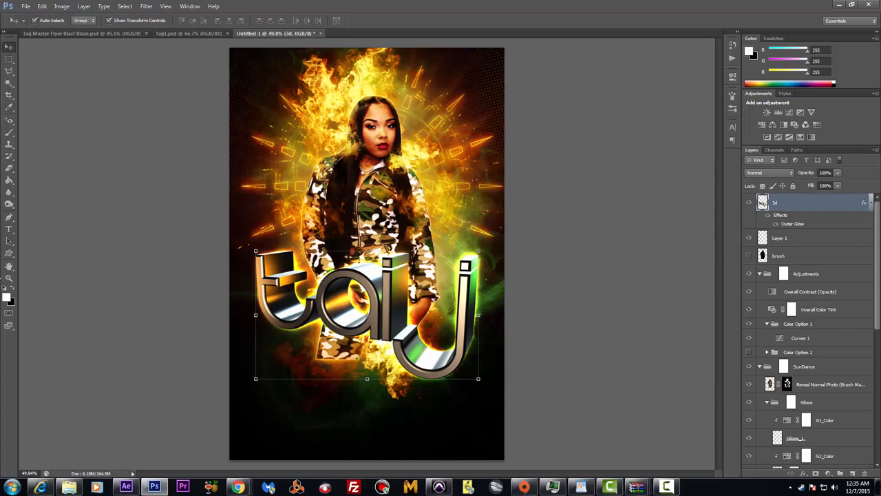
Add the white text "MUSIC VIDEO PREMIERE" and place it centered at the poster's top edge
{"action": "left_click", "coordinate": [9, 229]}
{"action": "left_click", "coordinate": [274, 401]}
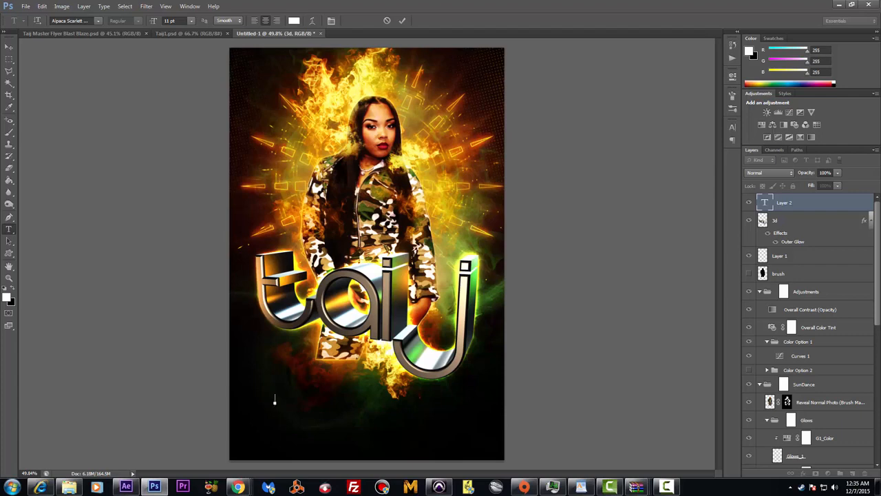
{"action": "type", "text": "MUSIC VIDEO PREMIE"}
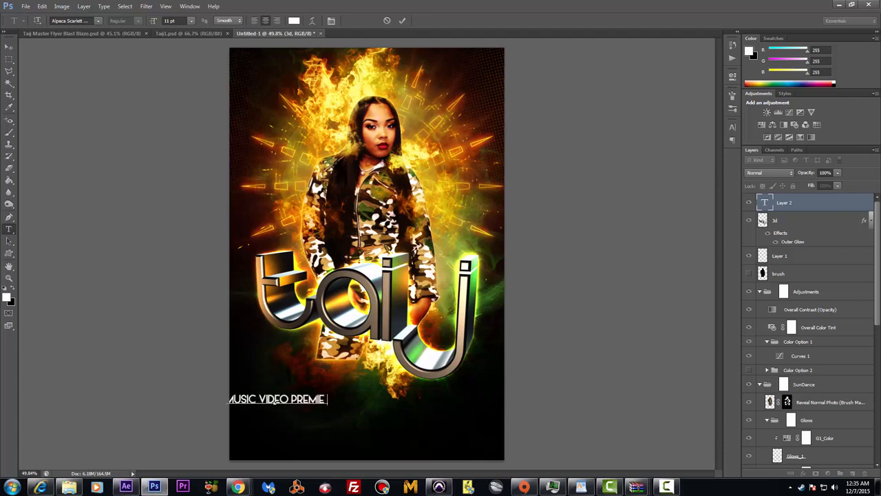
{"action": "type", "text": "RE"}
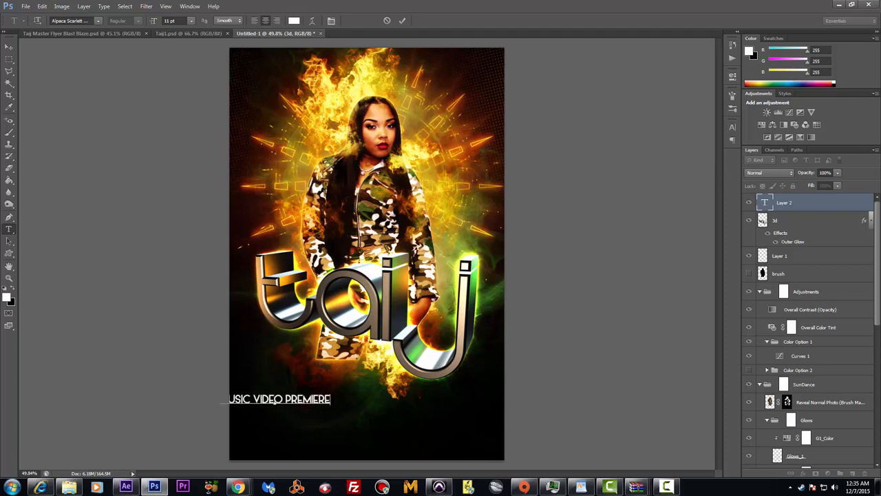
{"action": "left_click", "coordinate": [9, 46]}
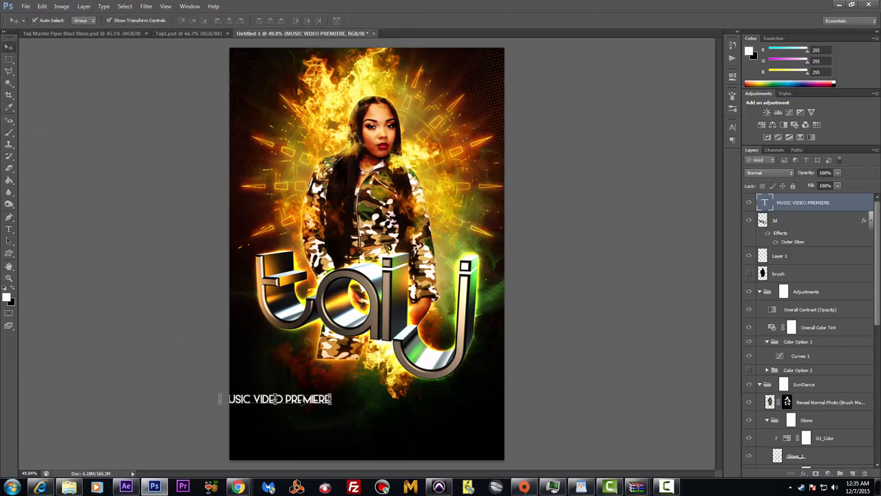
{"action": "left_click_drag", "start_coordinate": [275, 399], "coordinate": [372, 59]}
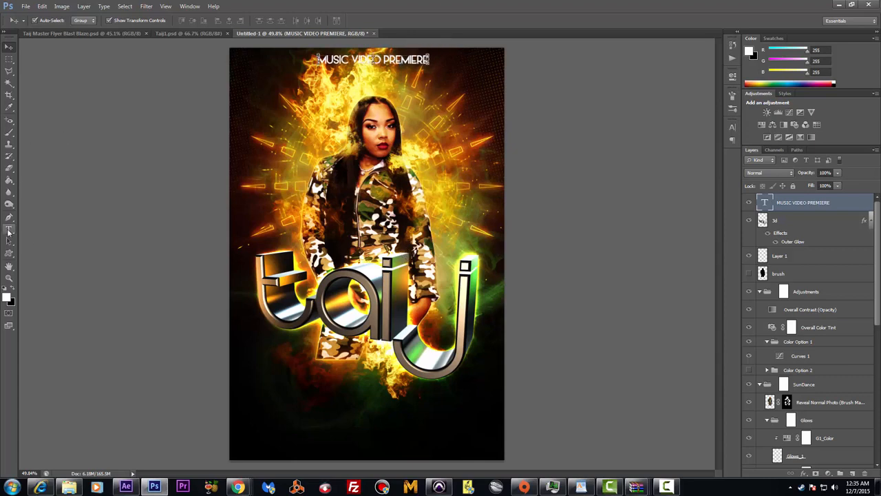
Add the text "PRESENTED BY FLEX YA SKILLS" and place it centered just below the MUSIC VIDEO PREMIERE line
{"action": "left_click", "coordinate": [9, 231]}
{"action": "left_click", "coordinate": [247, 386]}
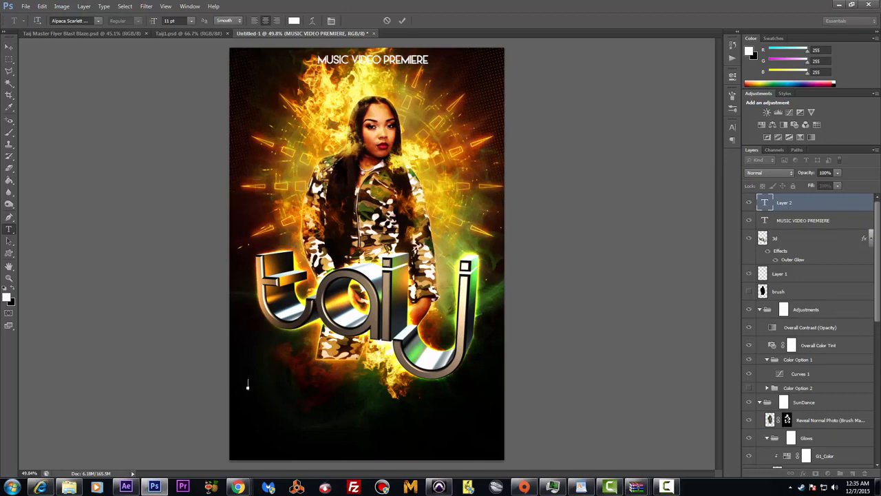
{"action": "type", "text": "PRESENTED "}
{"action": "type", "text": "BY FLE"}
{"action": "type", "text": "X YA SKI"}
{"action": "type", "text": "LLS"}
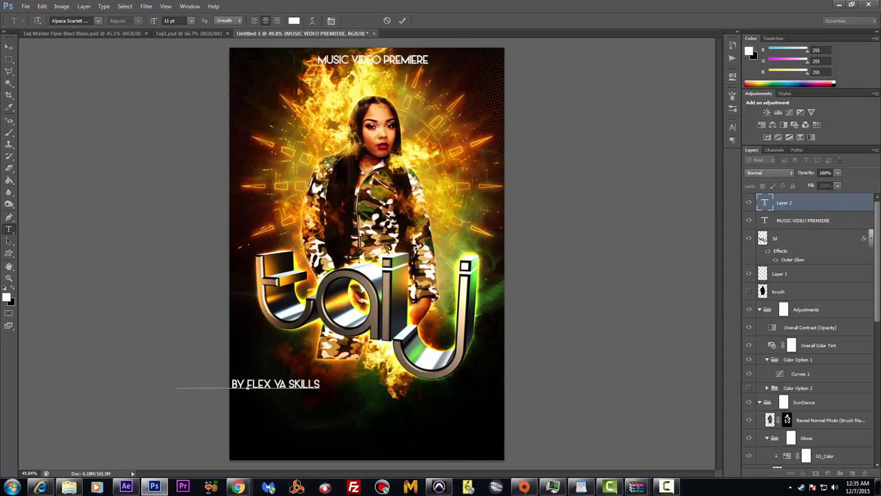
{"action": "left_click", "coordinate": [9, 47]}
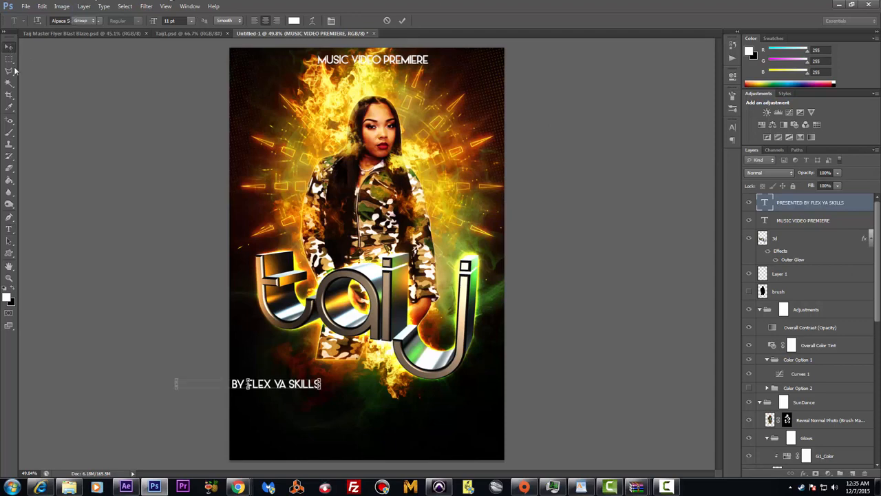
{"action": "left_click_drag", "start_coordinate": [247, 383], "coordinate": [380, 230]}
{"action": "left_click_drag", "start_coordinate": [428, 210], "coordinate": [424, 62]}
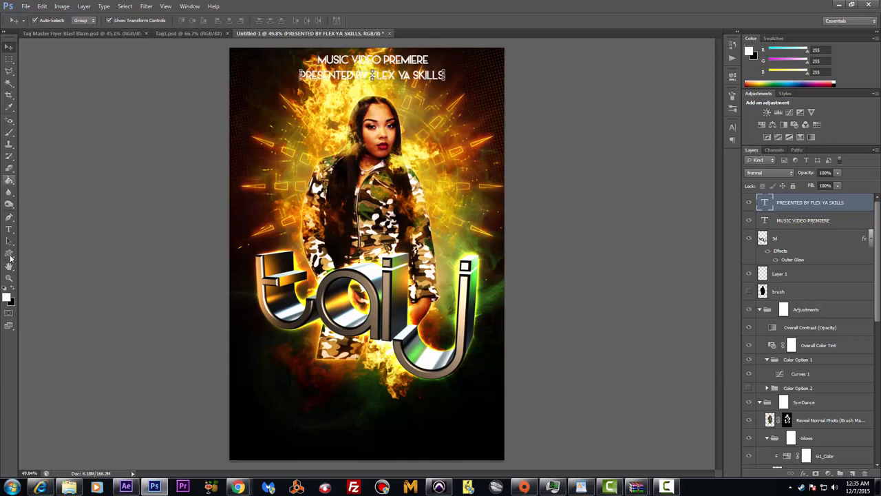
Color the PRESENTED BY FLEX YA SKILLS text black (000000) and move it down to the woman's chest
{"action": "left_click", "coordinate": [10, 229]}
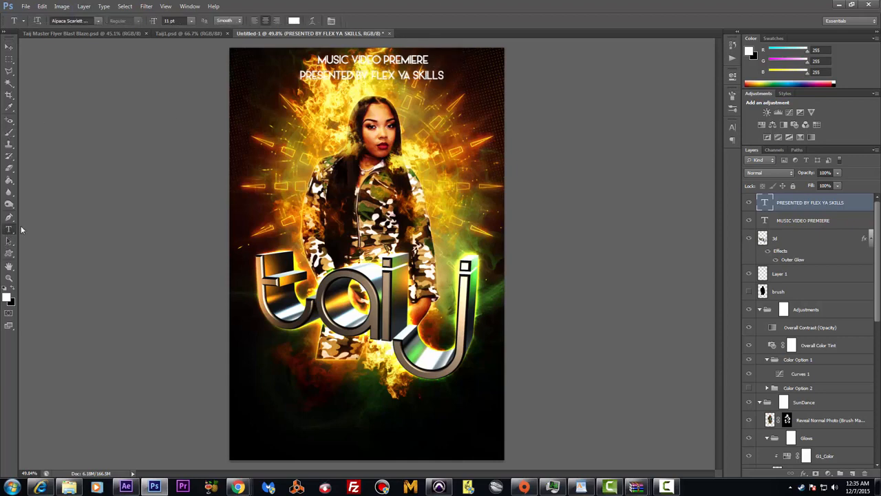
{"action": "left_click", "coordinate": [294, 21]}
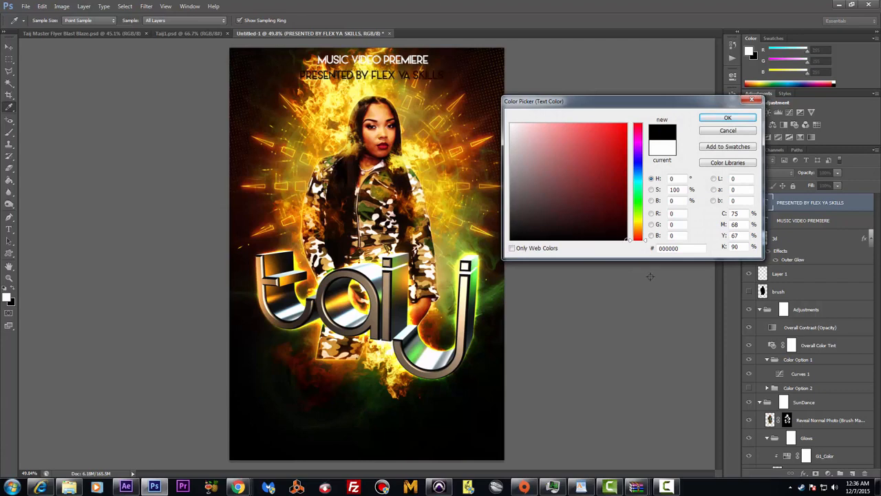
{"action": "left_click", "coordinate": [709, 122]}
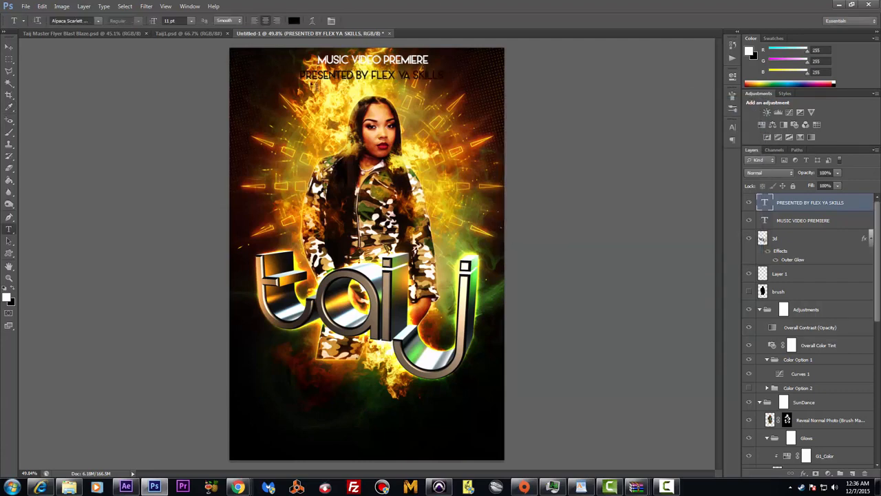
{"action": "left_click", "coordinate": [9, 46]}
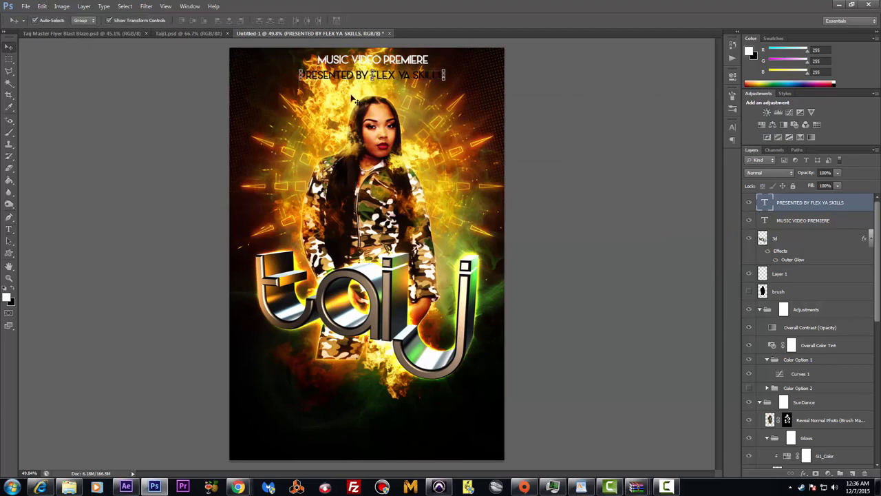
{"action": "left_click_drag", "start_coordinate": [408, 77], "coordinate": [408, 161]}
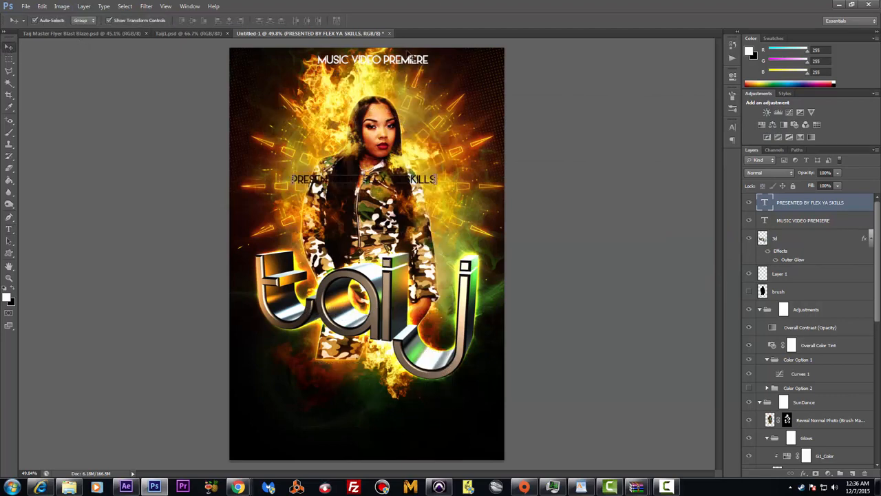
Scale the MUSIC VIDEO PREMIERE text proportionally to about 110%
{"action": "left_click", "coordinate": [411, 60]}
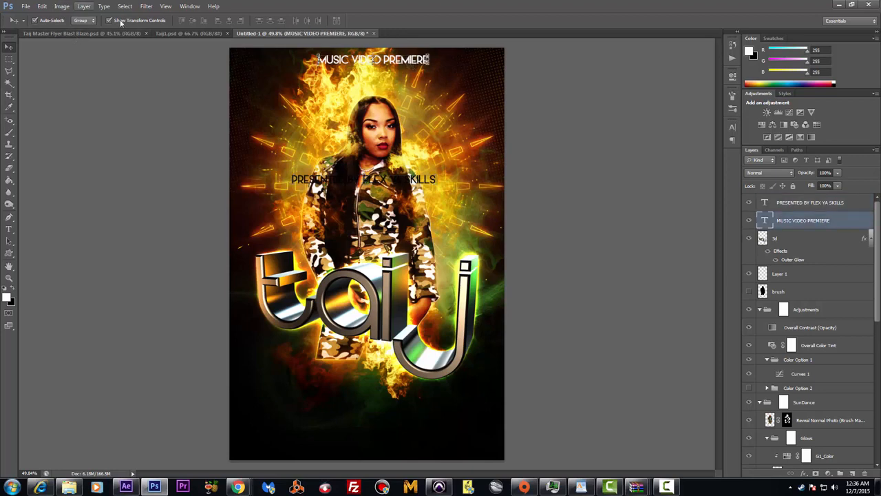
{"action": "key", "text": "ctrl+t"}
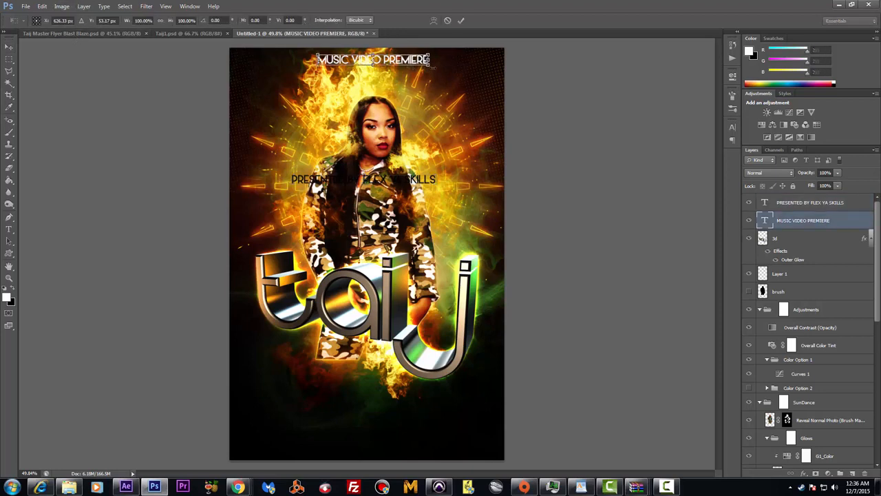
{"action": "left_click_drag", "start_coordinate": [430, 66], "coordinate": [440, 69]}
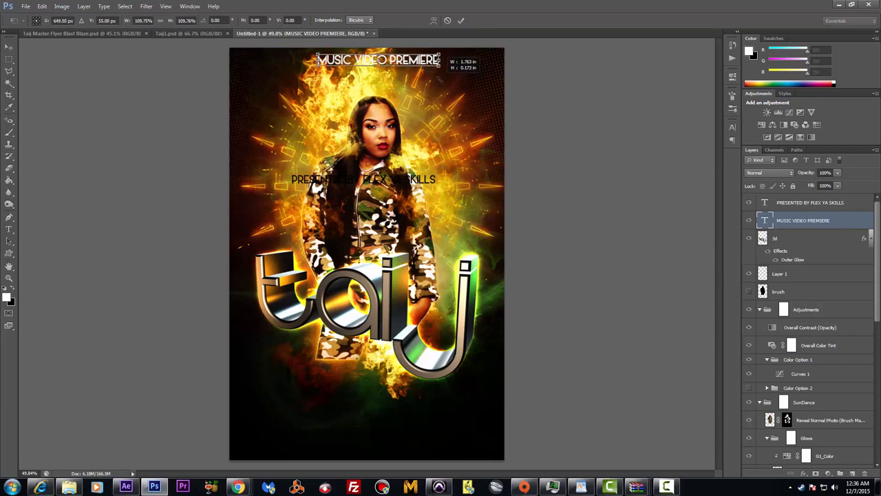
{"action": "key", "text": "Return"}
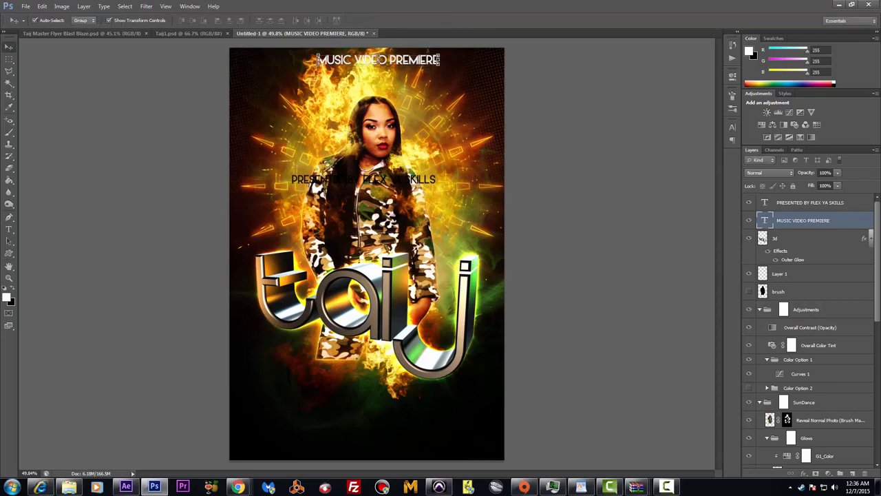
Recenter the MUSIC VIDEO PREMIERE line at the poster's top and move the PRESENTED BY FLEX YA SKILLS line below the 3D title
{"action": "left_click_drag", "start_coordinate": [440, 55], "coordinate": [432, 55]}
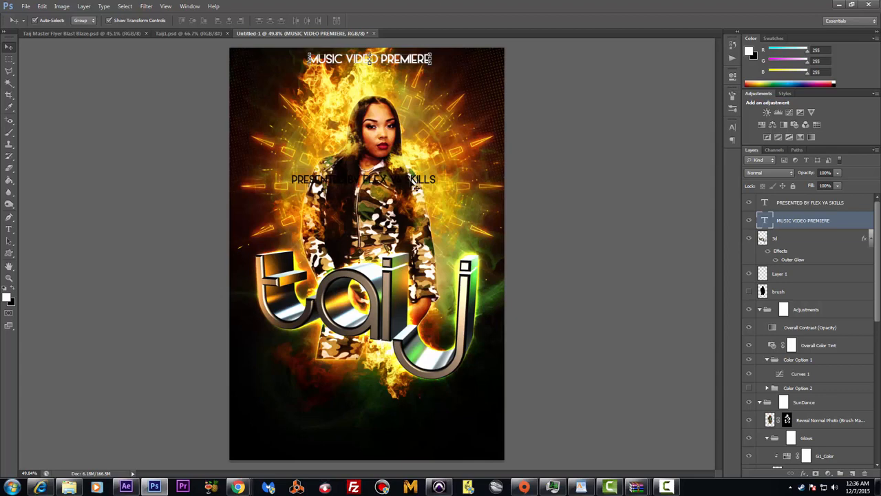
{"action": "left_click", "coordinate": [416, 180]}
{"action": "left_click_drag", "start_coordinate": [419, 184], "coordinate": [415, 386]}
Add an outside Stroke layer style to the MUSIC VIDEO PREMIERE text with a size of 1 px
{"action": "left_click", "coordinate": [387, 63]}
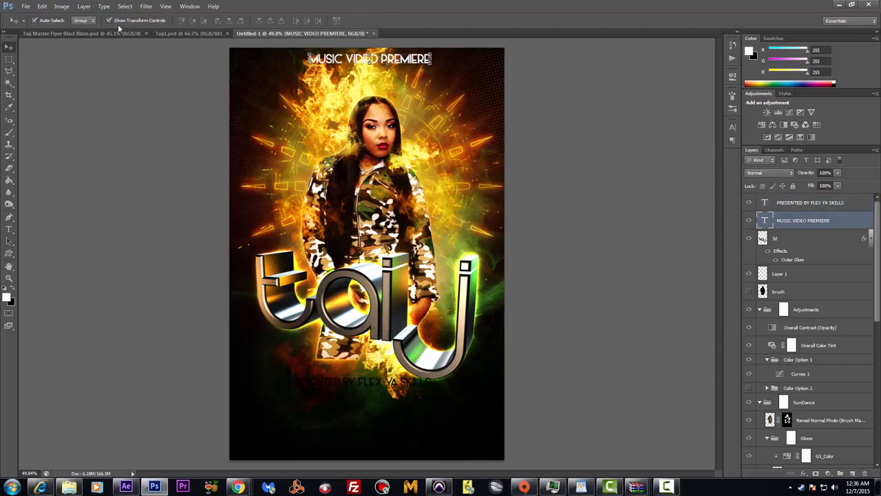
{"action": "left_click", "coordinate": [85, 9]}
{"action": "mouse_move", "coordinate": [98, 56]}
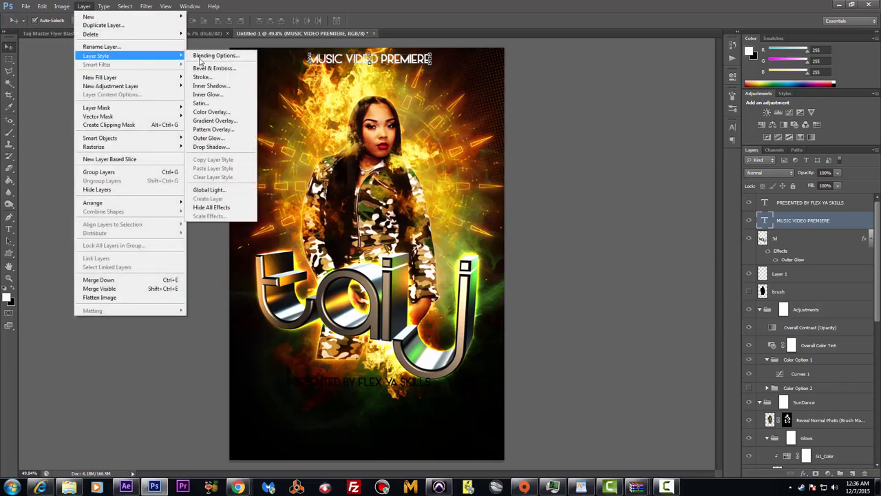
{"action": "left_click", "coordinate": [201, 77]}
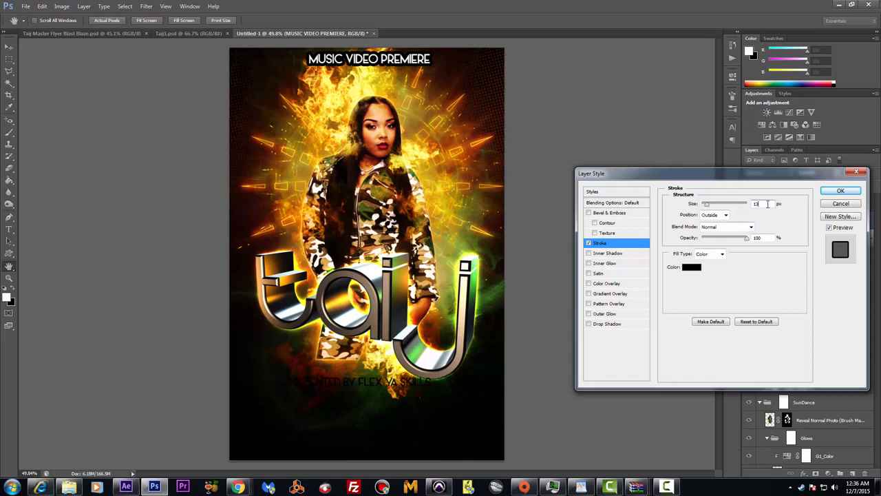
{"action": "type", "text": "1"}
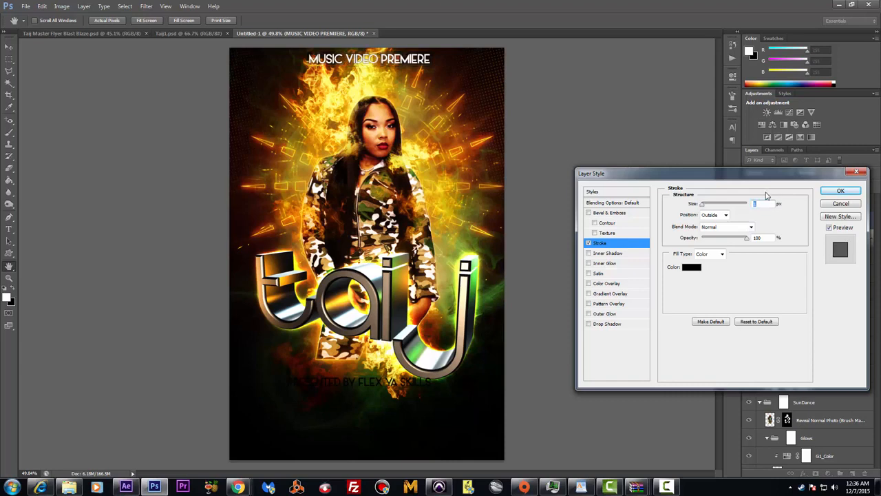
Change the MUSIC VIDEO PREMIERE text's stroke color from black to a dark grey and apply the layer style
{"action": "left_click", "coordinate": [691, 267]}
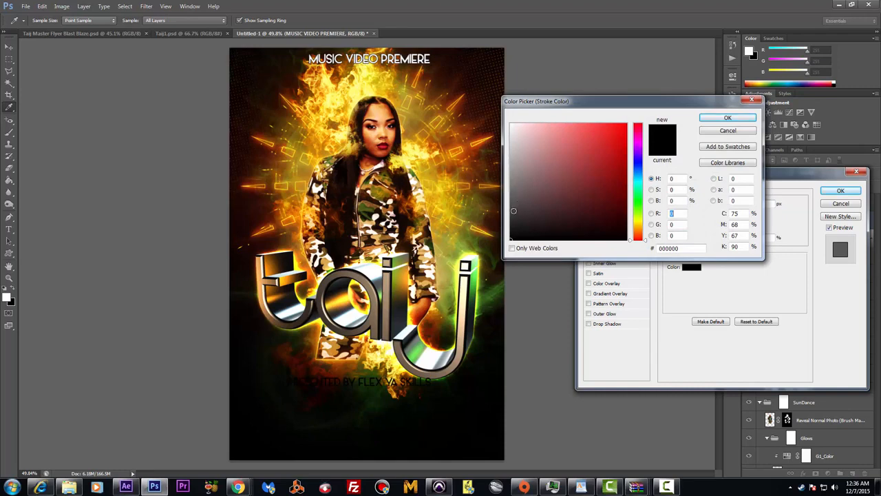
{"action": "left_click", "coordinate": [514, 211]}
{"action": "left_click", "coordinate": [513, 199]}
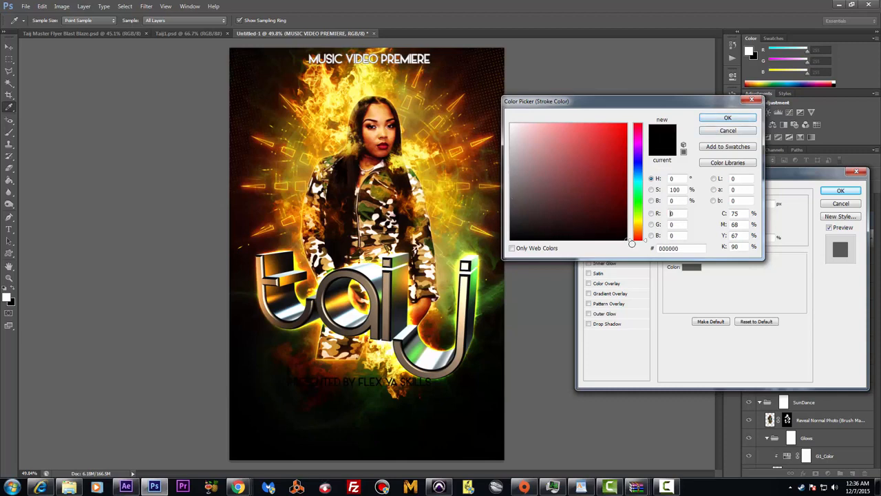
{"action": "left_click", "coordinate": [515, 198]}
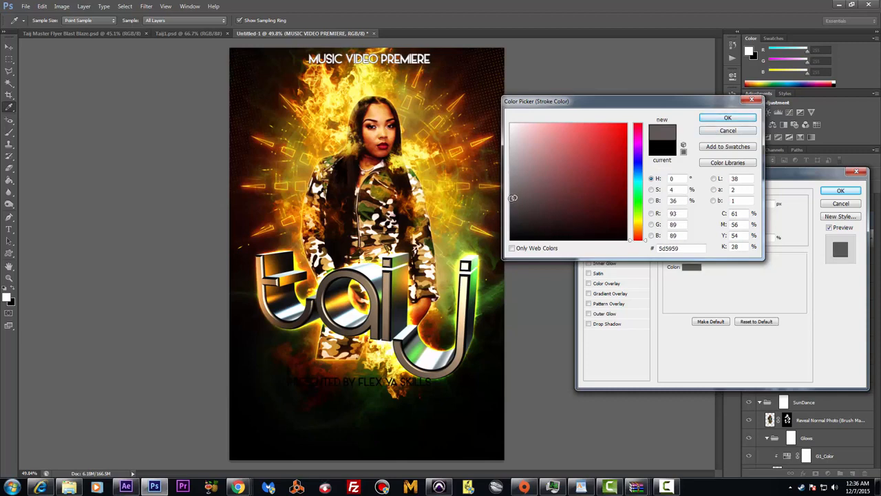
{"action": "left_click", "coordinate": [512, 207]}
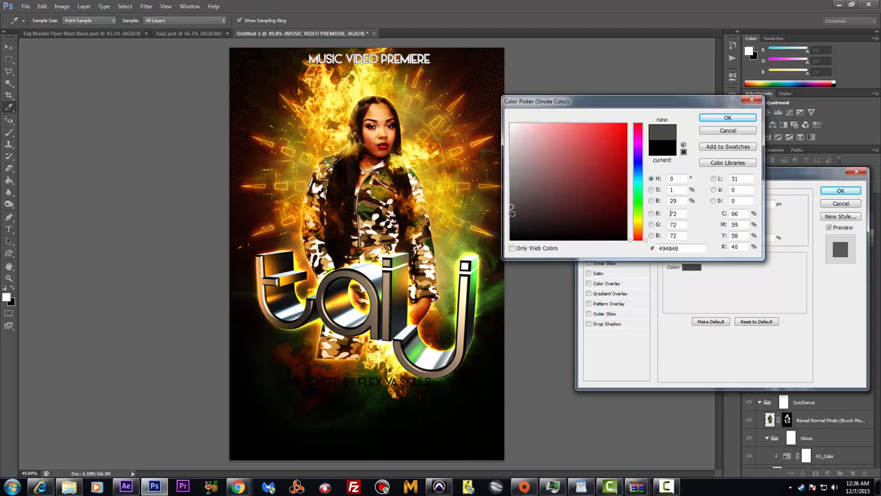
{"action": "left_click", "coordinate": [512, 215]}
{"action": "left_click", "coordinate": [728, 118]}
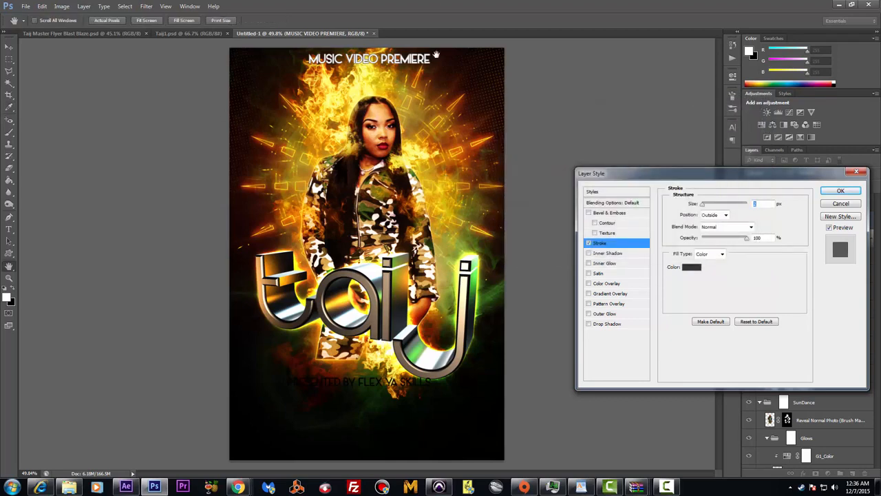
{"action": "left_click", "coordinate": [851, 194]}
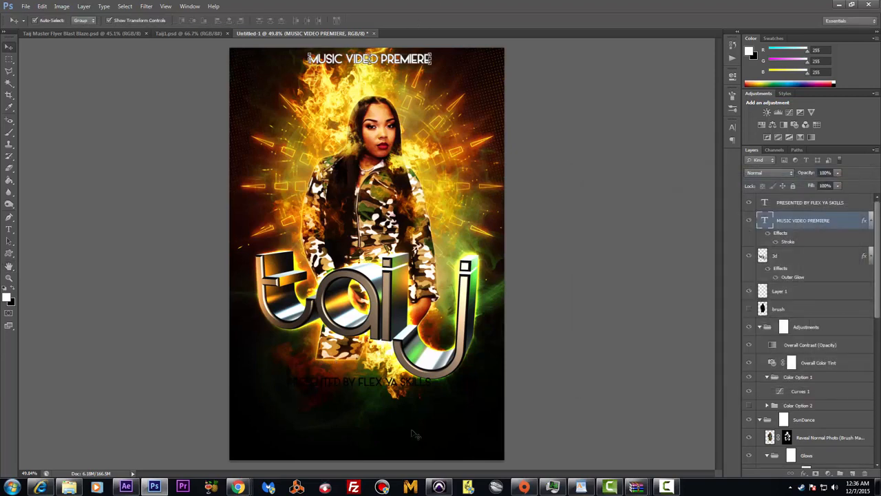
Move the PRESENTED BY FLEX YA SKILLS line up to the woman's forehead and replace its wording with NEW HIT SINGLE
{"action": "left_click_drag", "start_coordinate": [411, 387], "coordinate": [432, 87]}
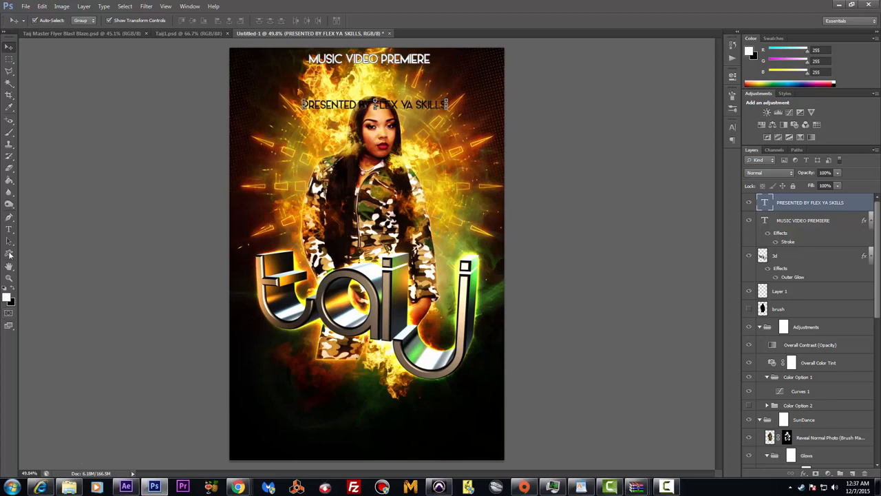
{"action": "left_click", "coordinate": [9, 229]}
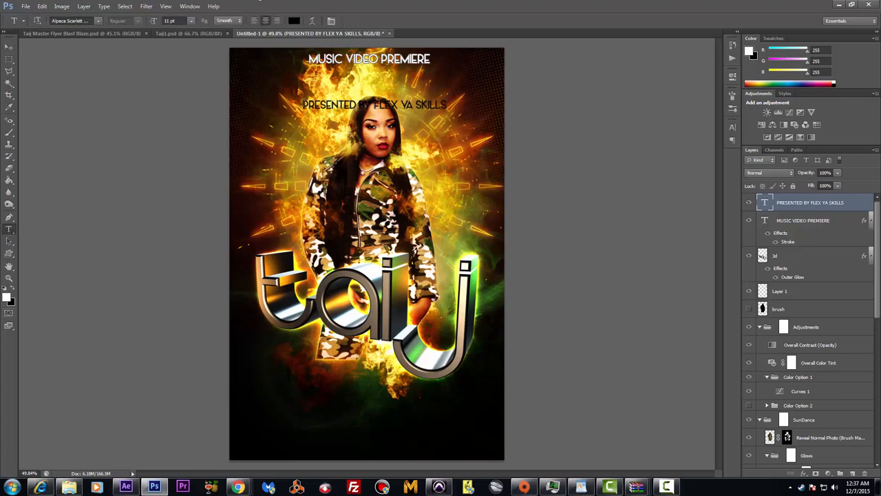
{"action": "left_click_drag", "start_coordinate": [303, 105], "coordinate": [447, 106]}
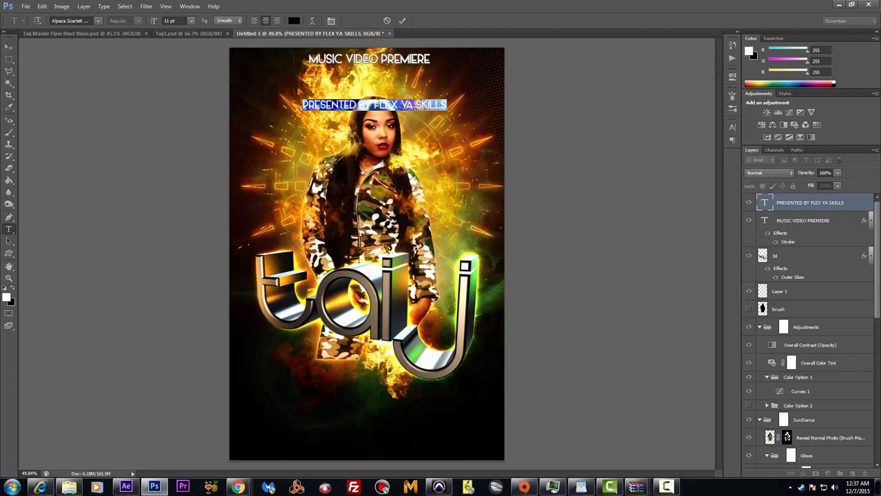
{"action": "left_click", "coordinate": [377, 105]}
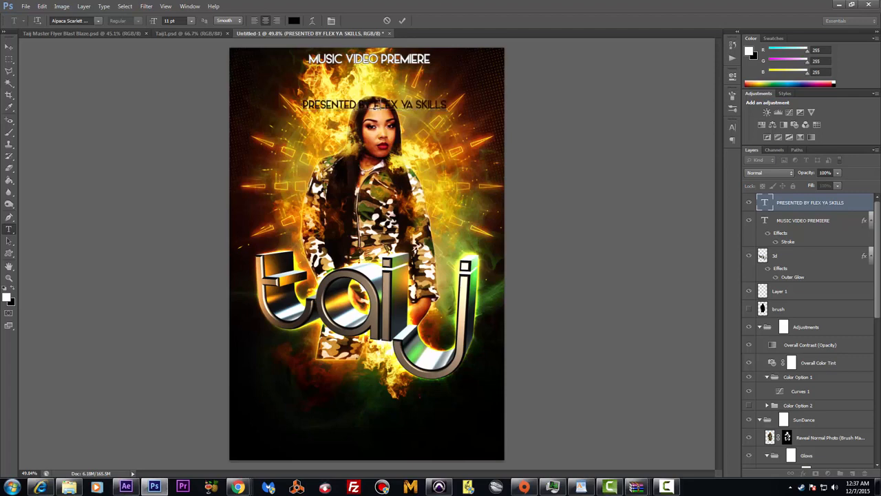
{"action": "key", "text": "ctrl+a"}
{"action": "type", "text": "NEW HIT"}
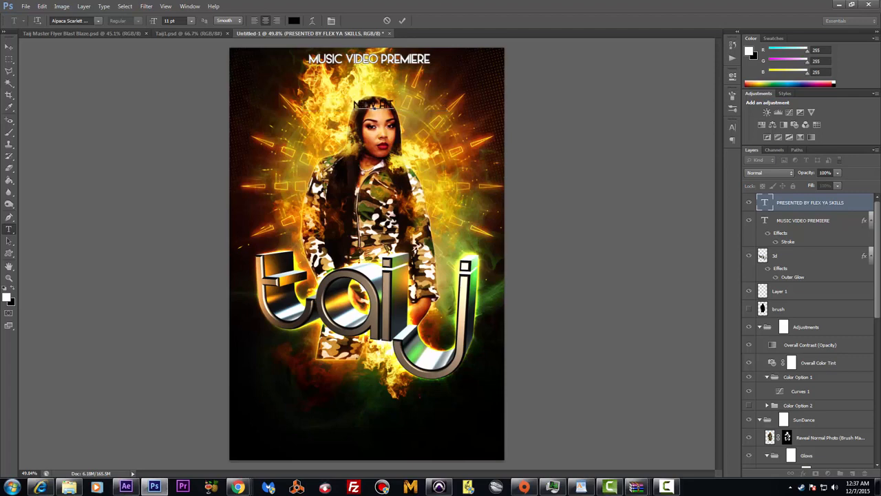
{"action": "type", "text": " SINGLE"}
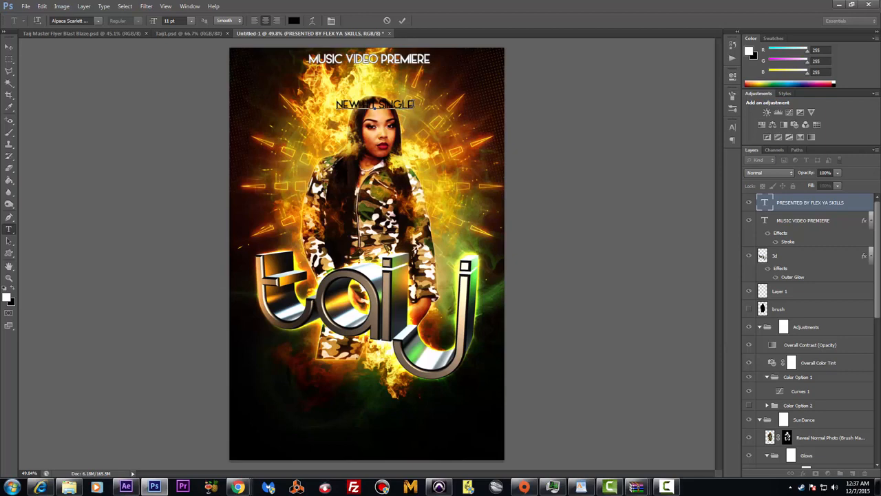
Move the NEW HIT SINGLE text down beneath the 3D title, over the bottom of the woman's camouflage pants
{"action": "left_click_drag", "start_coordinate": [414, 105], "coordinate": [325, 104]}
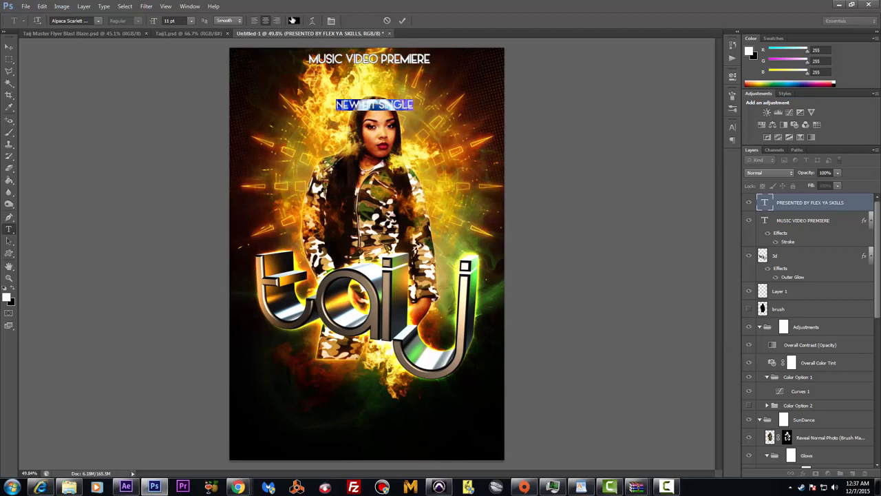
{"action": "left_click", "coordinate": [9, 46]}
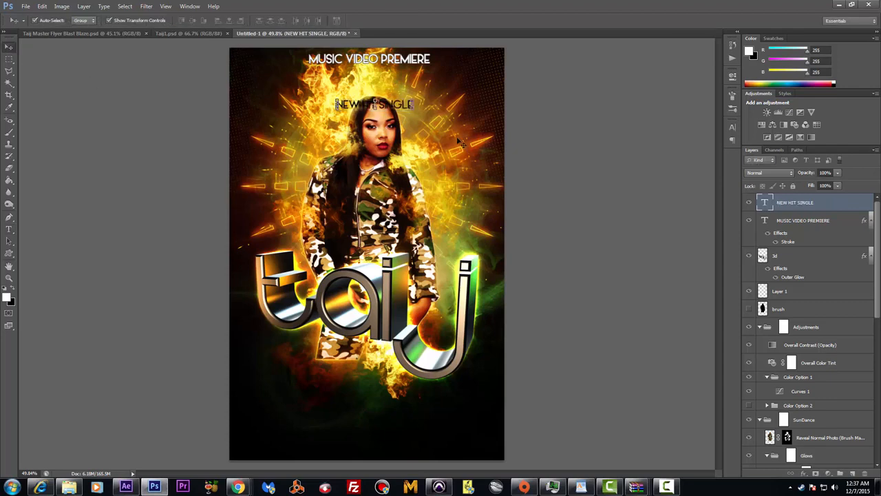
{"action": "left_click_drag", "start_coordinate": [374, 104], "coordinate": [403, 333]}
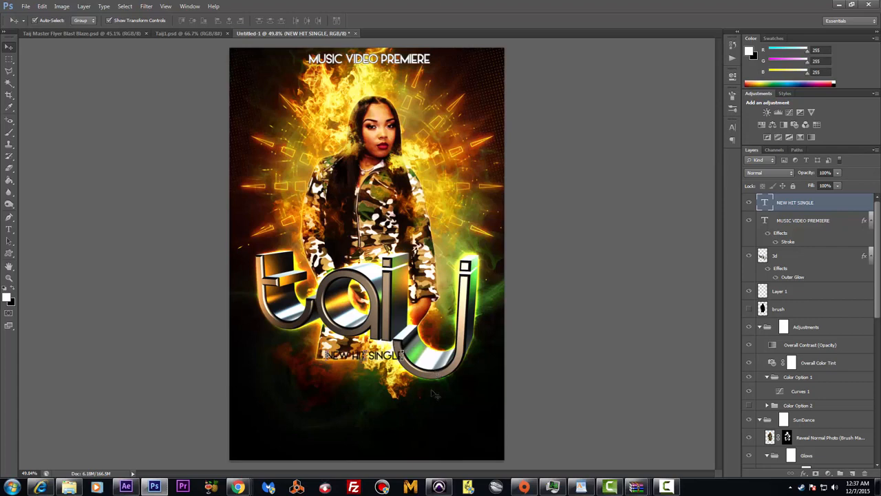
Select the NEW HIT SINGLE text layer and activate the Type tool for editing it
{"action": "left_click", "coordinate": [525, 374]}
{"action": "left_click", "coordinate": [363, 354]}
{"action": "left_click", "coordinate": [9, 229]}
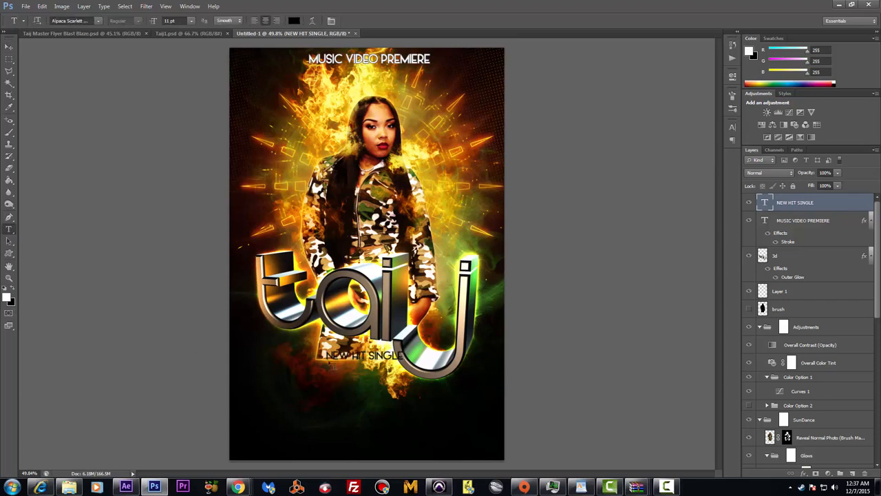
Set the NEW HIT SINGLE text size to 14 pt and nudge the text slightly beneath the 3D taij lettering
{"action": "left_click_drag", "start_coordinate": [325, 355], "coordinate": [404, 356]}
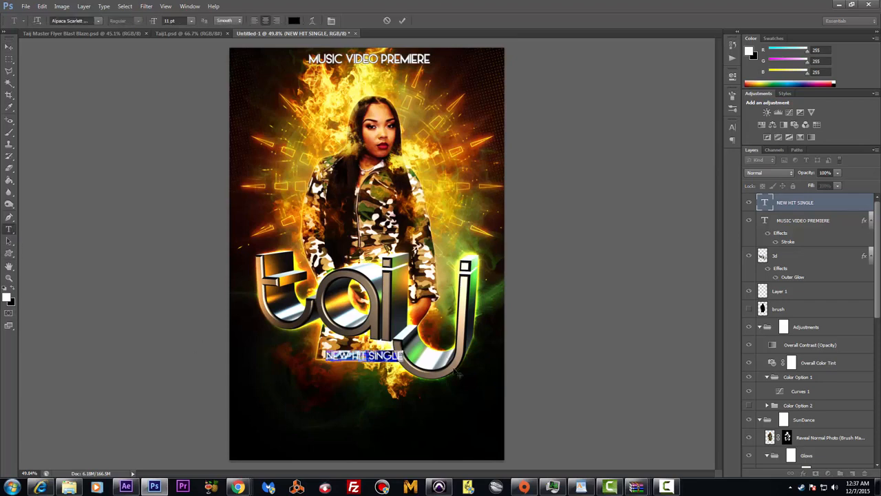
{"action": "left_click", "coordinate": [101, 21]}
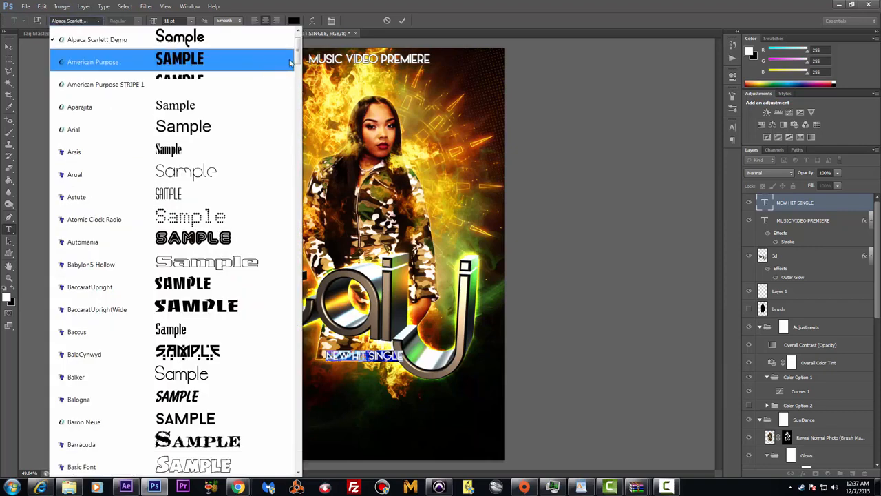
{"action": "scroll", "coordinate": [300, 61], "scroll_direction": "up", "scroll_amount": 1}
{"action": "left_click", "coordinate": [240, 78]}
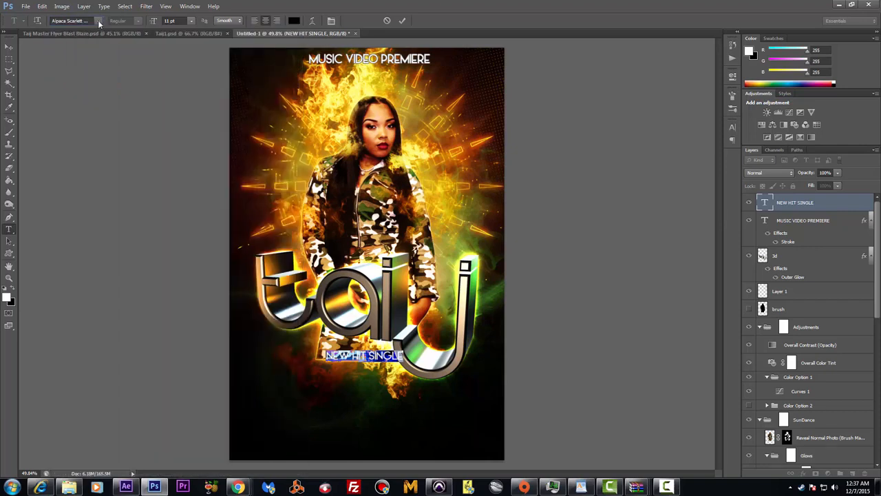
{"action": "left_click", "coordinate": [189, 21]}
{"action": "left_click", "coordinate": [184, 109]}
{"action": "left_click", "coordinate": [9, 46]}
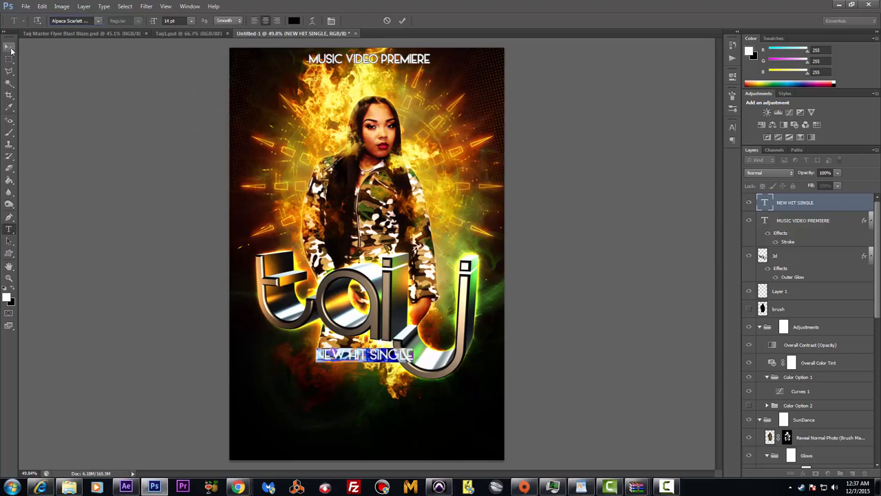
{"action": "left_click", "coordinate": [539, 368]}
{"action": "left_click", "coordinate": [396, 363]}
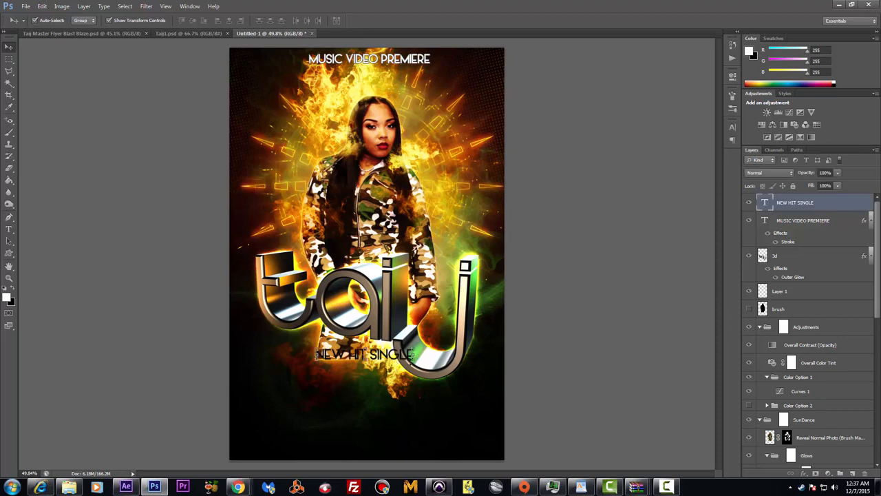
{"action": "left_click_drag", "start_coordinate": [407, 336], "coordinate": [412, 334]}
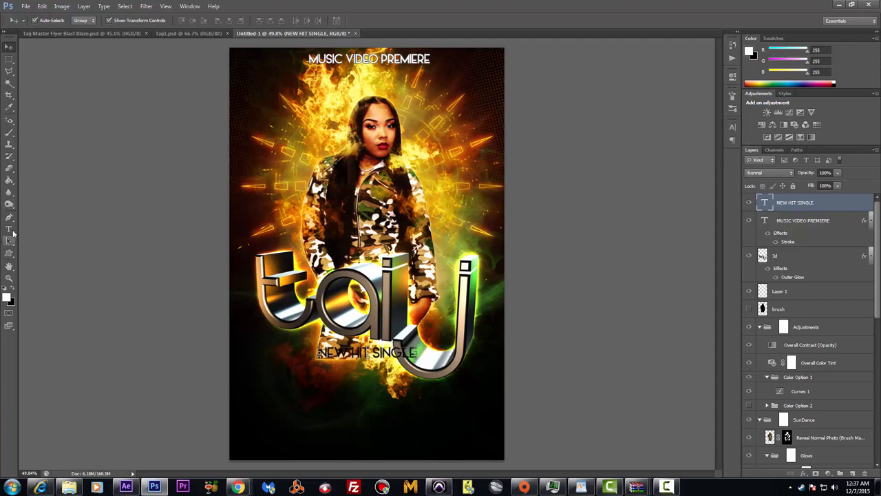
Change the NEW HIT SINGLE text color to white (ffffff)
{"action": "left_click", "coordinate": [9, 229]}
{"action": "left_click", "coordinate": [294, 20]}
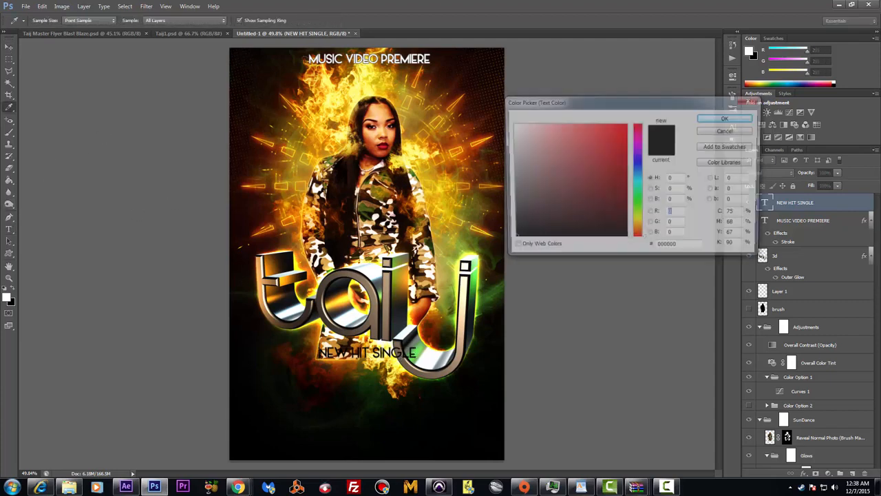
{"action": "left_click", "coordinate": [511, 124]}
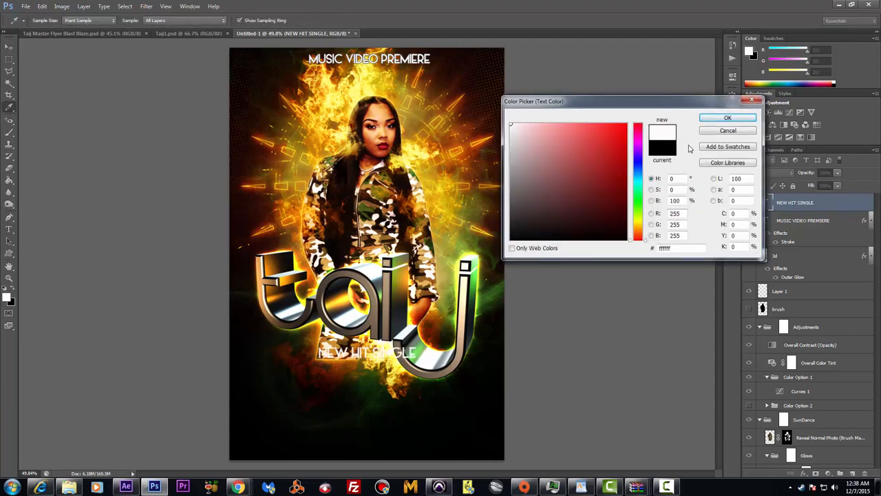
{"action": "left_click", "coordinate": [727, 118]}
Try American Purpose on the NEW HIT SINGLE text, then set its font to Arial Bold
{"action": "left_click", "coordinate": [72, 21]}
{"action": "left_click", "coordinate": [97, 21]}
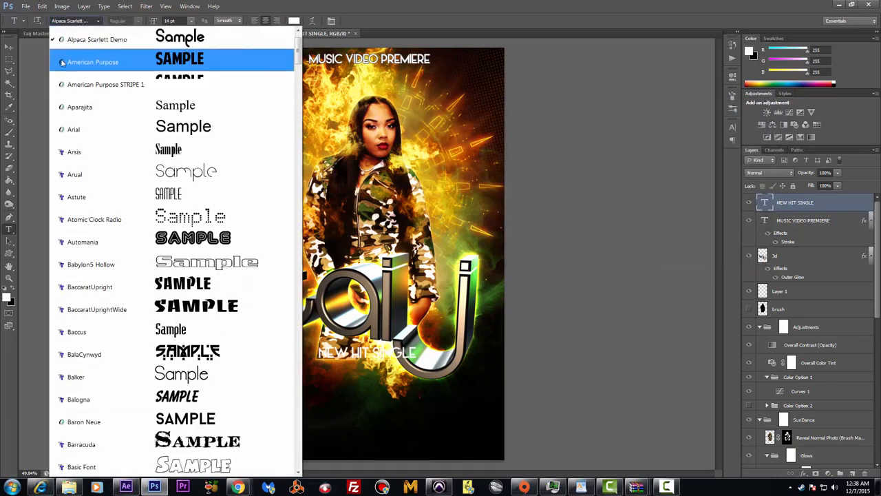
{"action": "left_click", "coordinate": [200, 62]}
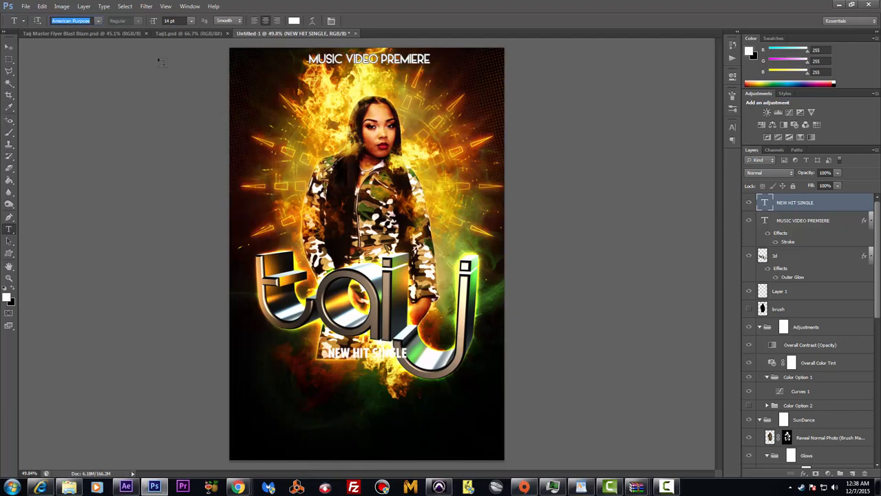
{"action": "left_click", "coordinate": [97, 21]}
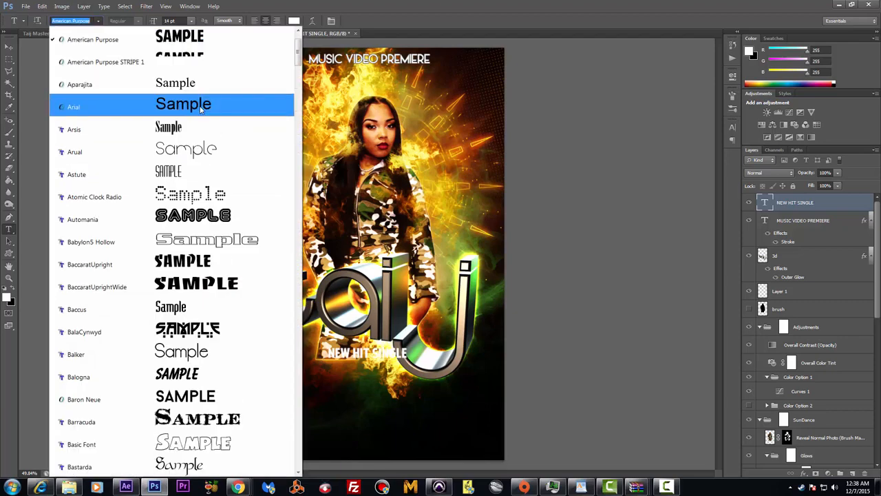
{"action": "left_click", "coordinate": [200, 107]}
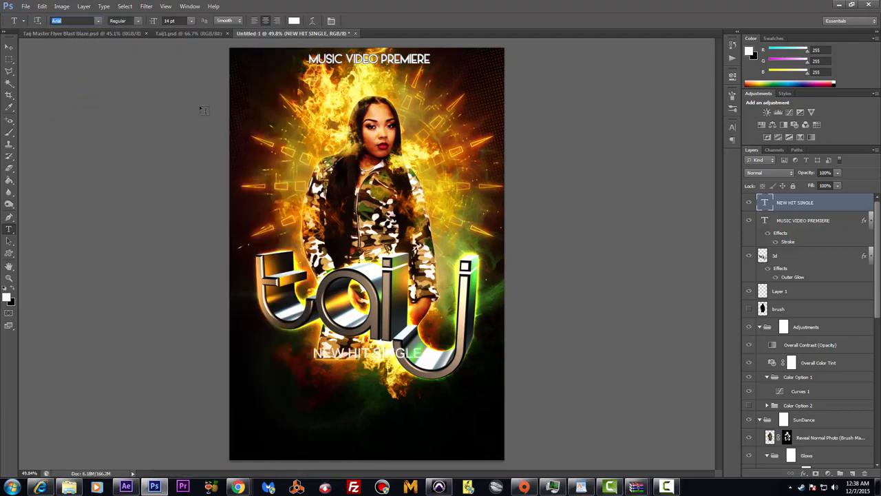
{"action": "left_click", "coordinate": [138, 21]}
{"action": "left_click", "coordinate": [176, 71]}
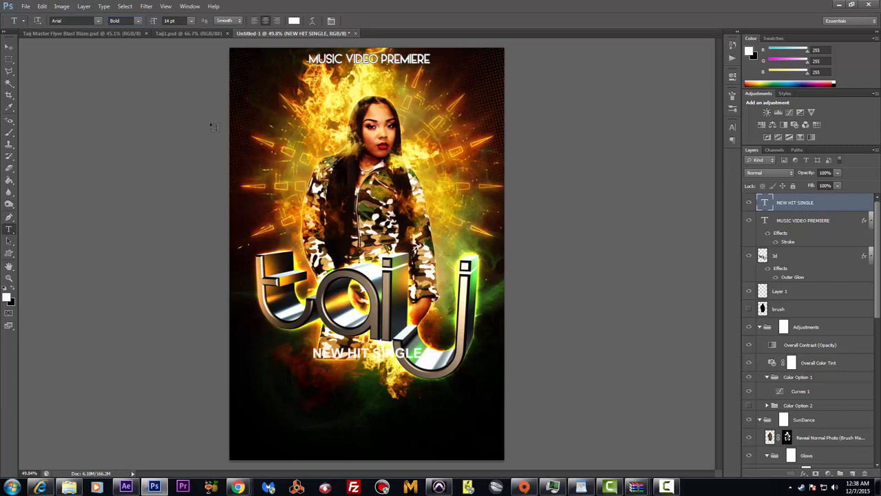
Give the NEW HIT SINGLE layer an Outer Glow style without a stroke, and set the glow color to black
{"action": "left_click", "coordinate": [103, 6]}
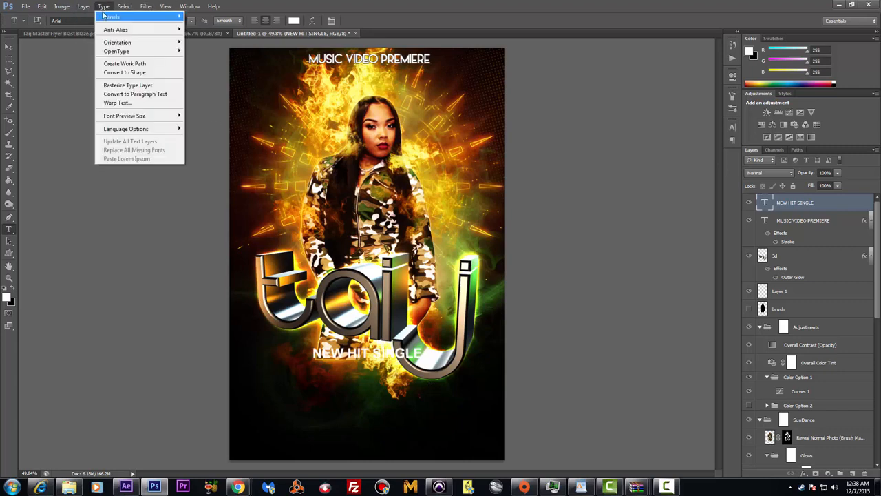
{"action": "mouse_move", "coordinate": [83, 6]}
{"action": "mouse_move", "coordinate": [97, 55]}
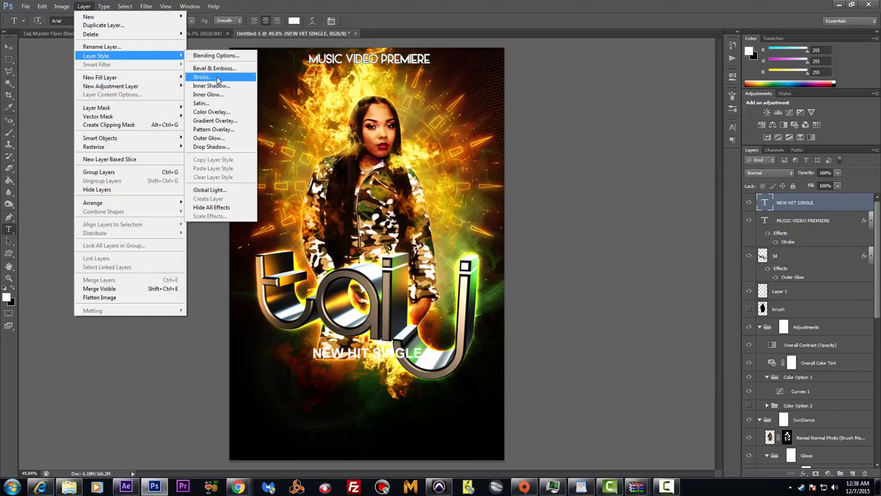
{"action": "left_click", "coordinate": [205, 76]}
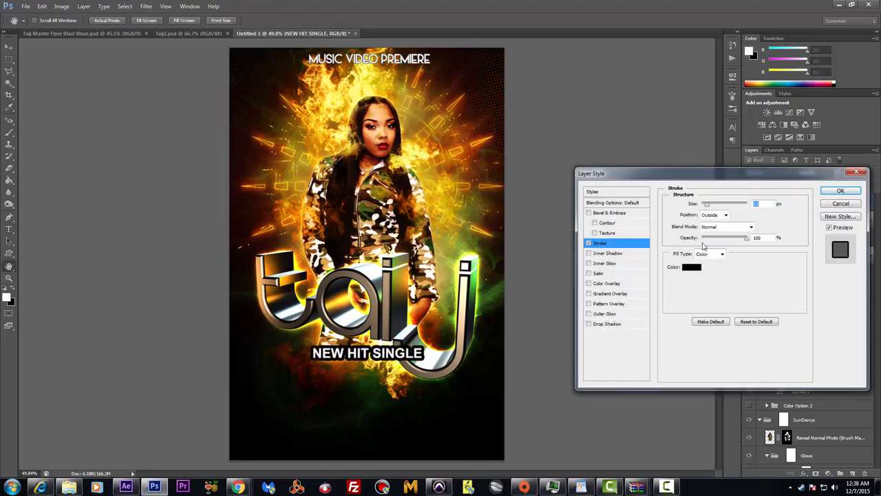
{"action": "left_click", "coordinate": [604, 314]}
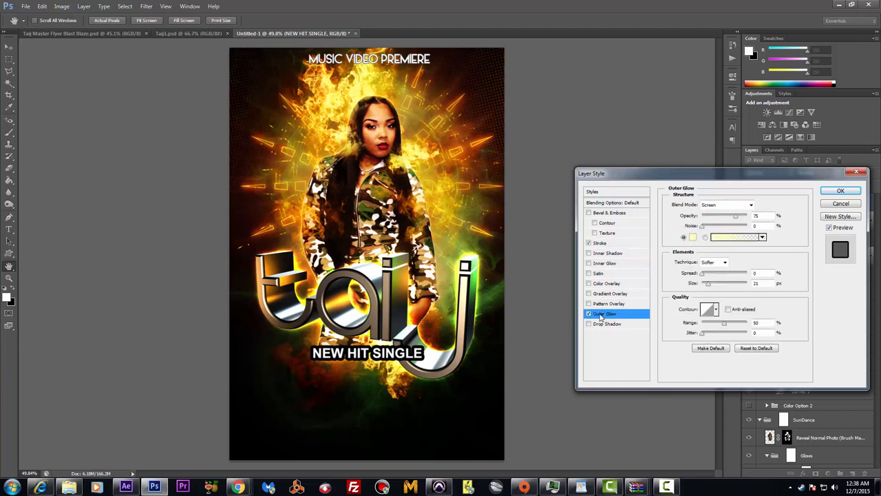
{"action": "left_click", "coordinate": [694, 238]}
{"action": "left_click_drag", "start_coordinate": [601, 210], "coordinate": [663, 248]}
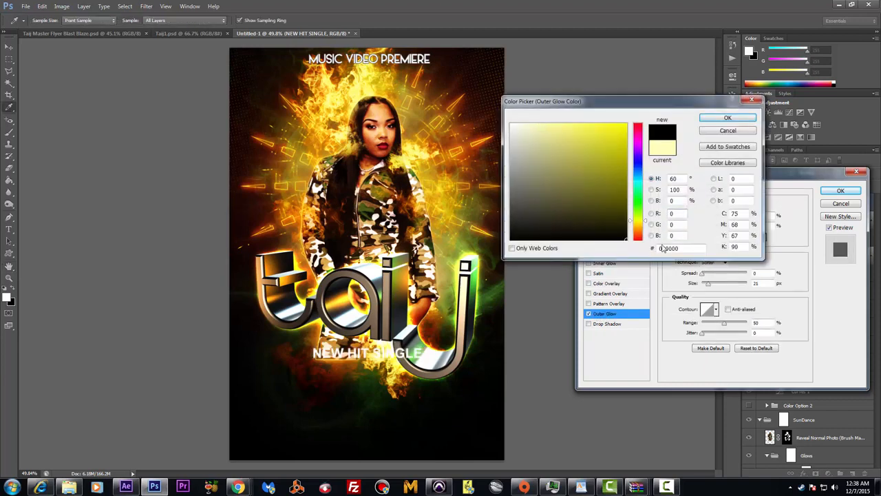
{"action": "left_click", "coordinate": [728, 118]}
Set the outer glow to Normal blend mode at 100% opacity, adjust its size, and apply the layer style
{"action": "left_click", "coordinate": [751, 205]}
{"action": "scroll", "coordinate": [751, 210], "scroll_direction": "up", "scroll_amount": 2}
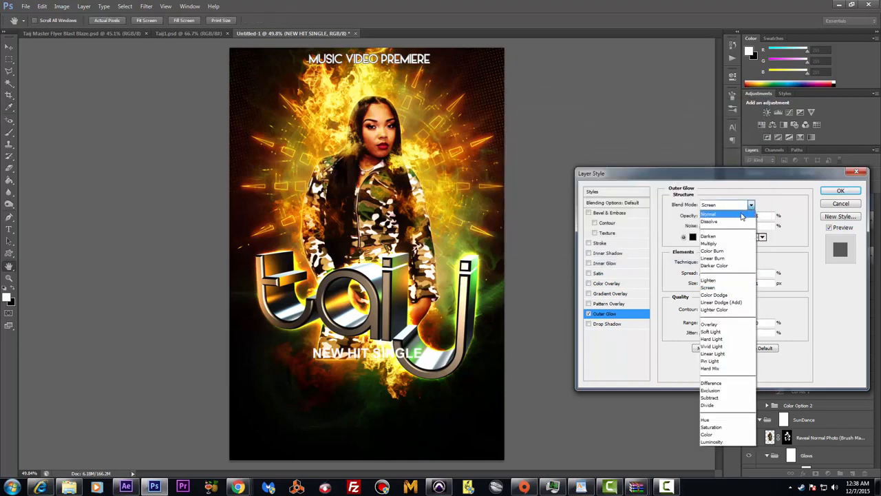
{"action": "left_click", "coordinate": [751, 210]}
{"action": "left_click_drag", "start_coordinate": [737, 219], "coordinate": [750, 217]}
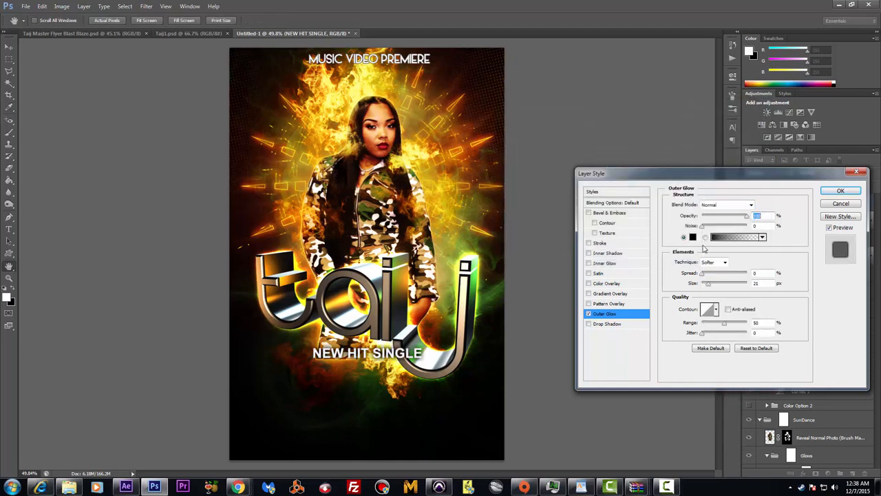
{"action": "mouse_move", "coordinate": [709, 286]}
{"action": "left_mouse_down"}
{"action": "mouse_move", "coordinate": [720, 286]}
{"action": "mouse_move", "coordinate": [706, 288]}
{"action": "left_mouse_up"}
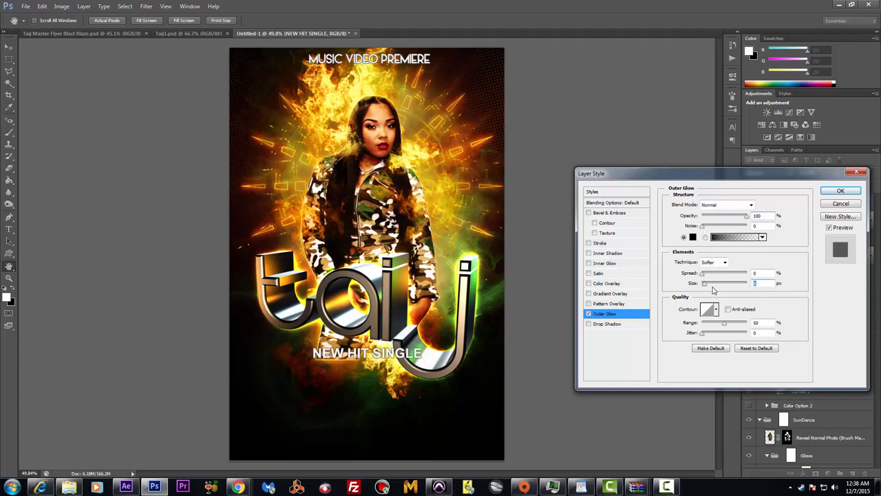
{"action": "mouse_move", "coordinate": [704, 286]}
{"action": "left_mouse_down"}
{"action": "mouse_move", "coordinate": [743, 287]}
{"action": "mouse_move", "coordinate": [708, 286]}
{"action": "left_mouse_up"}
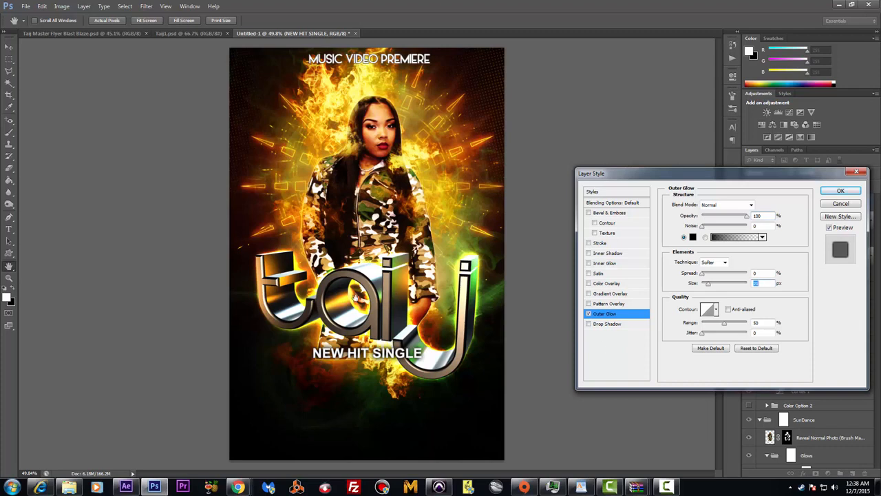
{"action": "left_click", "coordinate": [841, 191]}
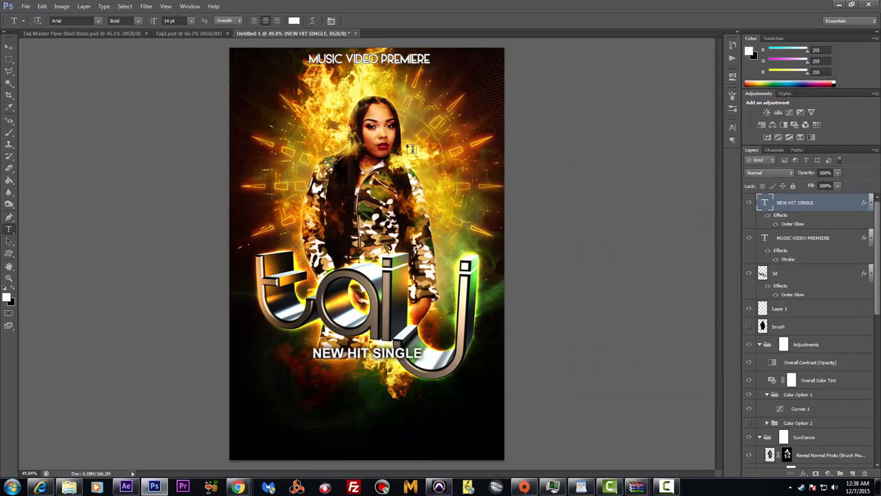
Move the NEW HIT SINGLE text slightly lower beneath the 3D taij lettering
{"action": "left_click", "coordinate": [10, 46]}
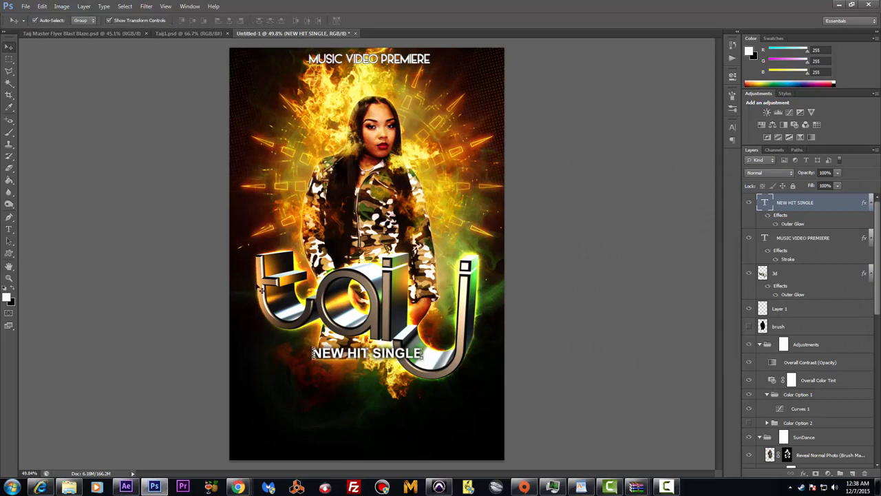
{"action": "left_click_drag", "start_coordinate": [389, 339], "coordinate": [394, 344]}
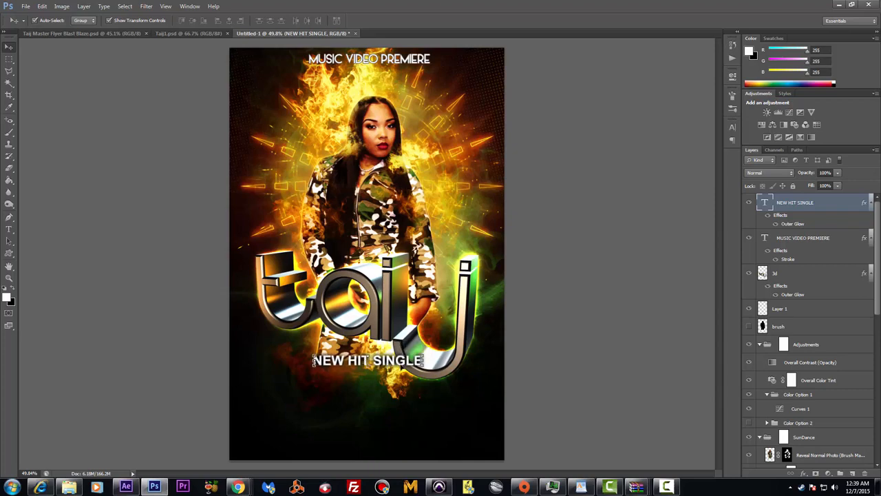
{"action": "left_click_drag", "start_coordinate": [402, 366], "coordinate": [404, 367]}
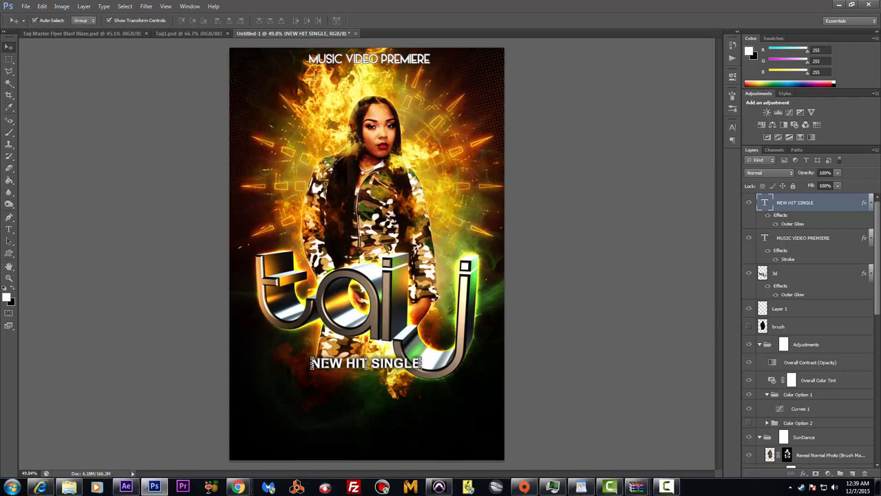
Reduce the NEW HIT SINGLE text to 12 pt and fine-tune its position below the lettering
{"action": "left_click", "coordinate": [9, 229]}
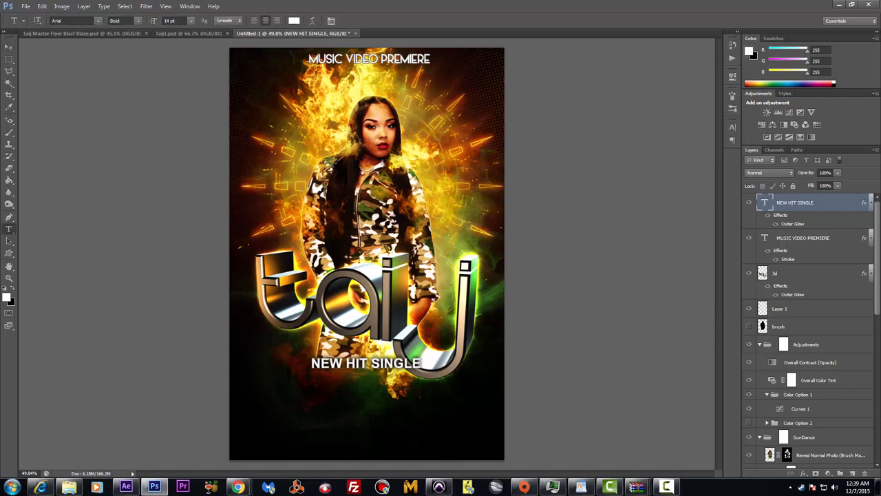
{"action": "left_click_drag", "start_coordinate": [313, 363], "coordinate": [422, 363]}
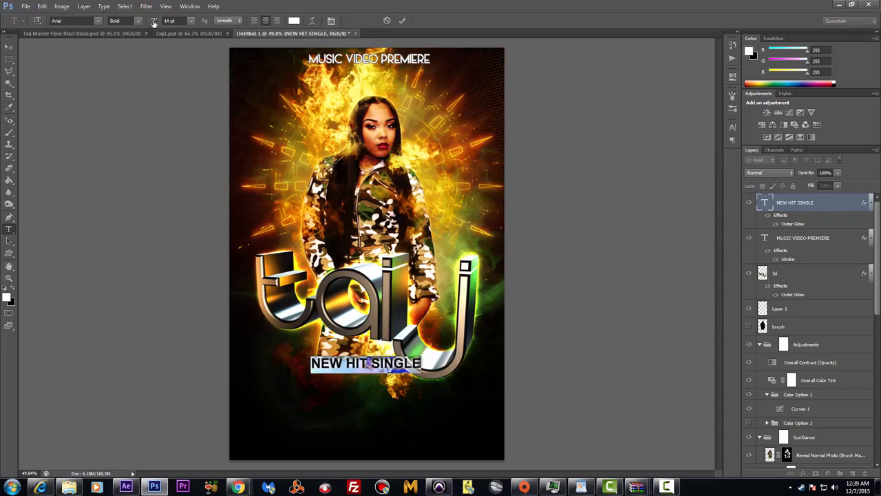
{"action": "left_click_drag", "start_coordinate": [155, 24], "coordinate": [149, 23]}
{"action": "left_click", "coordinate": [9, 49]}
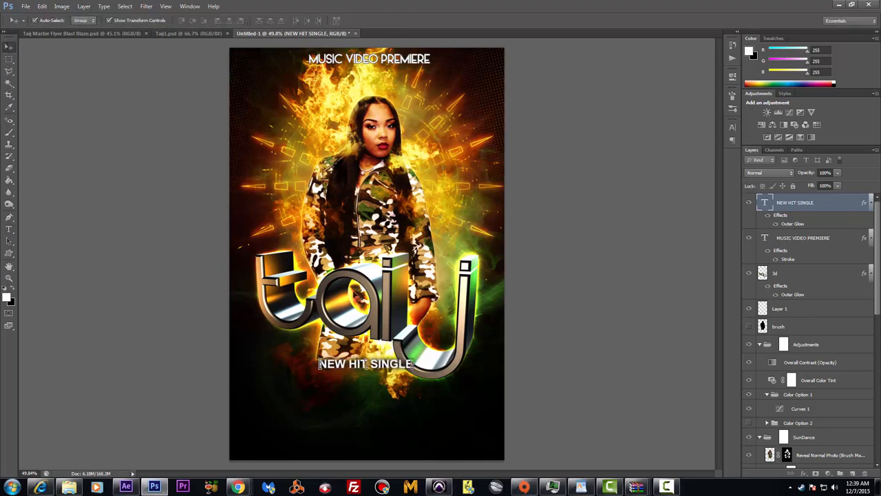
{"action": "left_click_drag", "start_coordinate": [395, 364], "coordinate": [394, 363]}
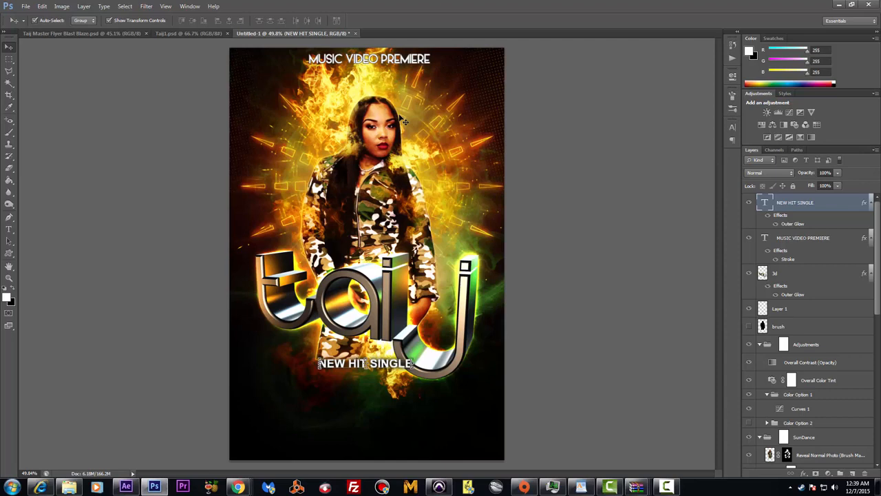
Add a second line reading “GRIND TIME”, in capitals and quotation marks, beneath NEW HIT SINGLE in the same text layer
{"action": "left_click", "coordinate": [9, 230]}
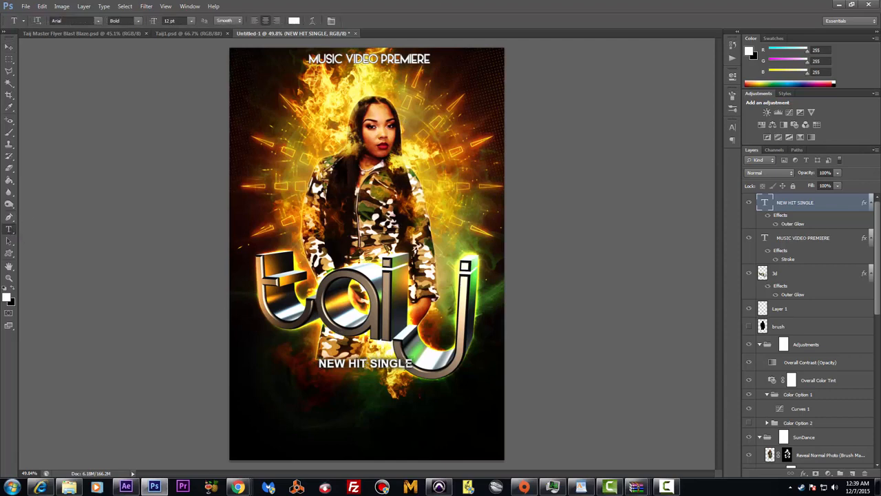
{"action": "left_click", "coordinate": [405, 364]}
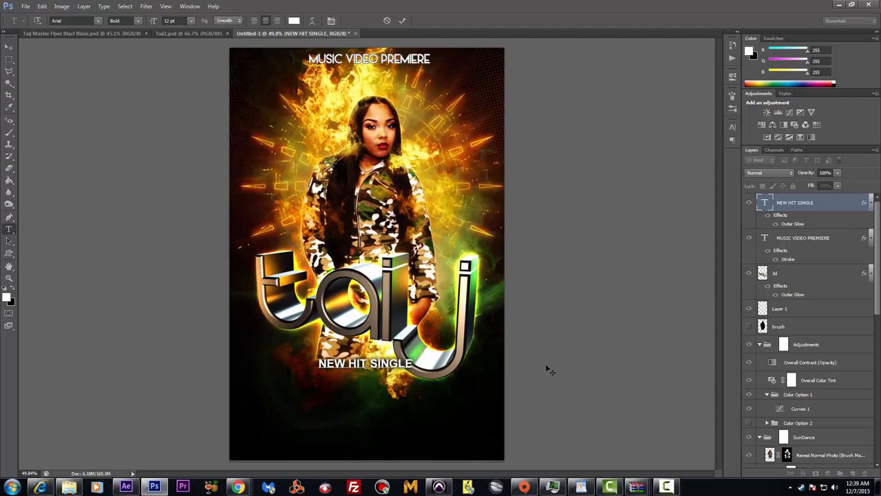
{"action": "type", "text": "\"grind time"}
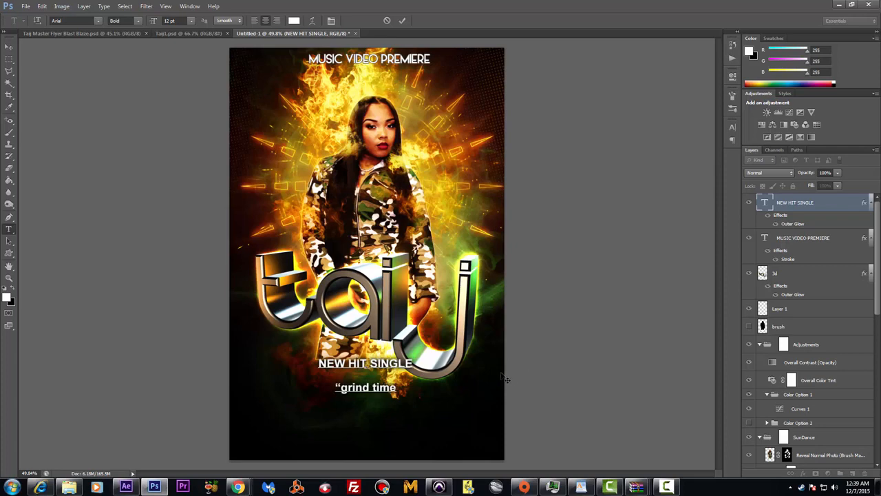
{"action": "key", "text": "BackSpace"}
{"action": "key", "text": "BackSpace"}
{"action": "key", "text": "BackSpace"}
{"action": "key", "text": "BackSpace"}
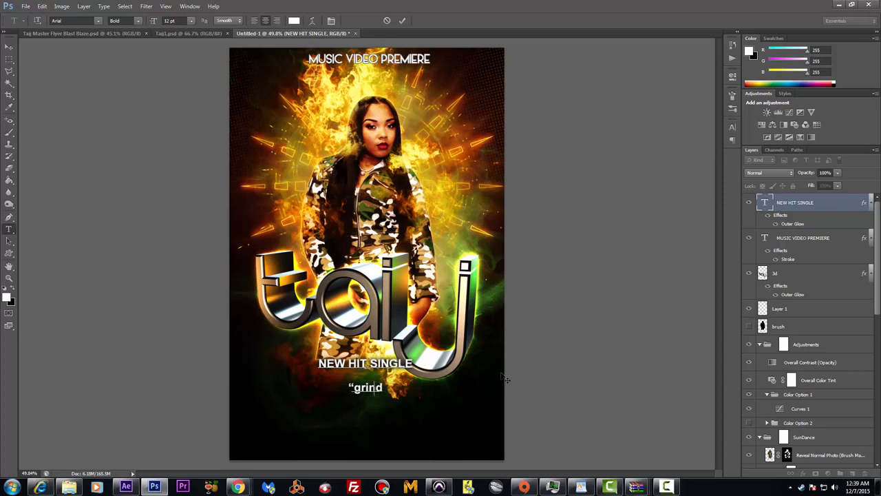
{"action": "key", "text": "BackSpace"}
{"action": "key", "text": "BackSpace"}
{"action": "key", "text": "BackSpace"}
{"action": "key", "text": "BackSpace"}
{"action": "key", "text": "BackSpace"}
{"action": "key", "text": "BackSpace"}
{"action": "type", "text": "GRIND TIME"}
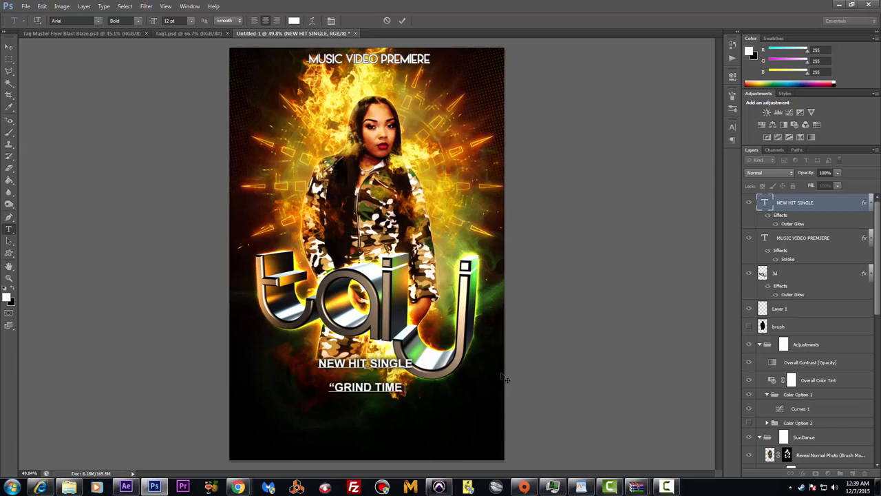
{"action": "type", "text": "\""}
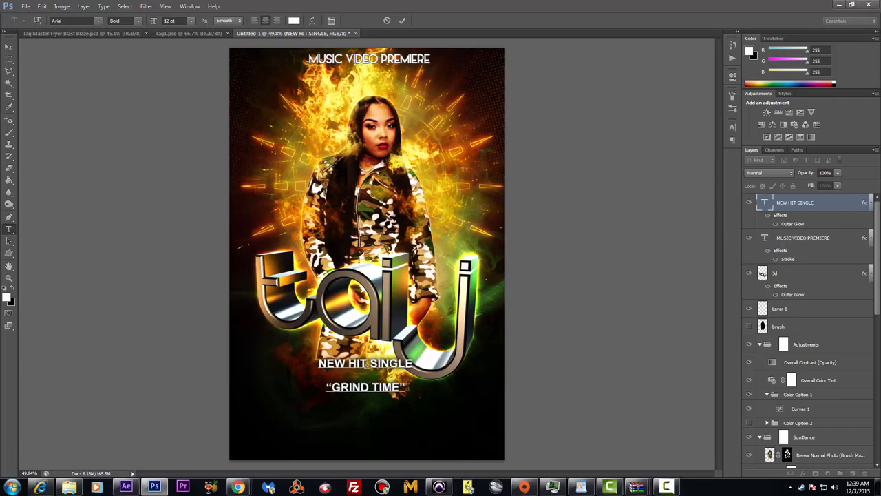
Enlarge the “GRIND TIME” line to 26 pt and nudge the whole text block slightly down and to the right
{"action": "left_click_drag", "start_coordinate": [406, 388], "coordinate": [318, 387]}
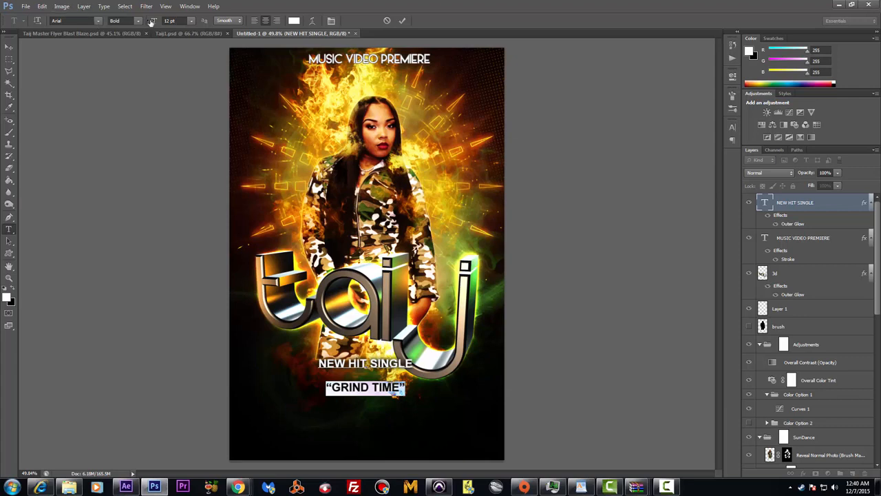
{"action": "mouse_move", "coordinate": [152, 22]}
{"action": "left_mouse_down"}
{"action": "mouse_move", "coordinate": [174, 23]}
{"action": "mouse_move", "coordinate": [162, 23]}
{"action": "left_mouse_up"}
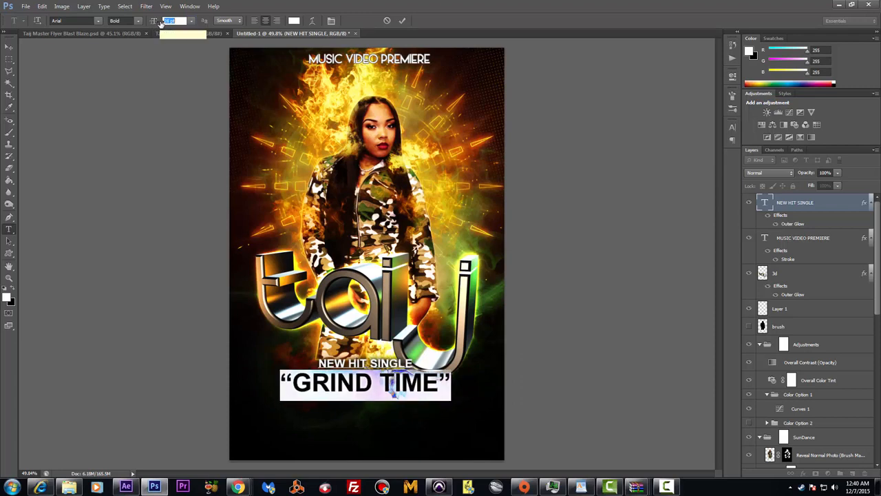
{"action": "left_click", "coordinate": [11, 46]}
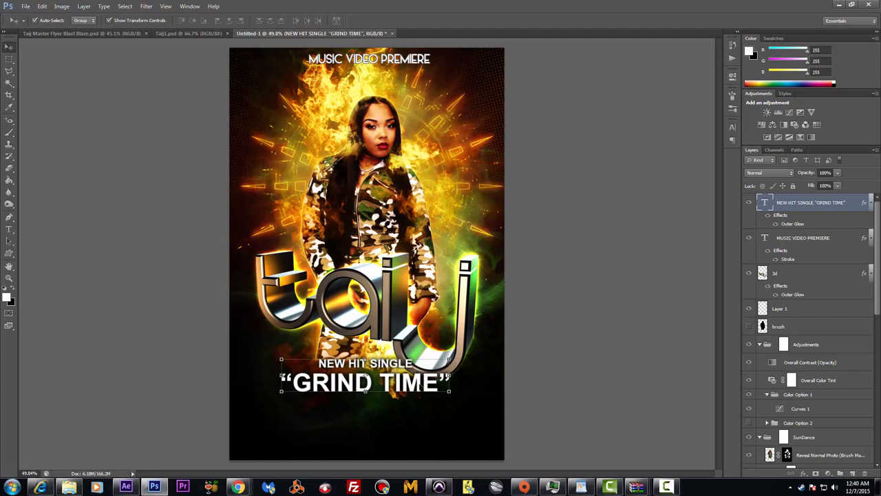
{"action": "left_click_drag", "start_coordinate": [364, 363], "coordinate": [368, 365]}
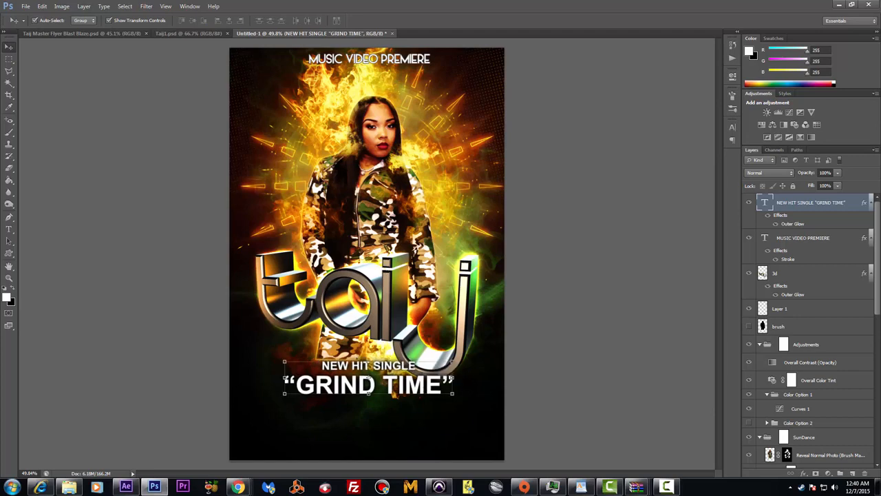
Try the BalaCynwyd, Businko and ColonialViper fonts on the “GRIND TIME” line
{"action": "left_click", "coordinate": [9, 229]}
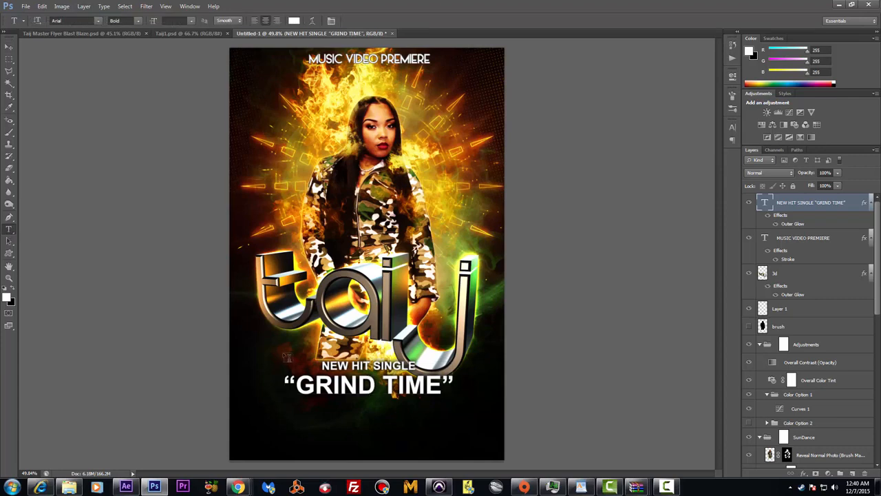
{"action": "left_click_drag", "start_coordinate": [285, 381], "coordinate": [479, 389]}
{"action": "left_click", "coordinate": [98, 20]}
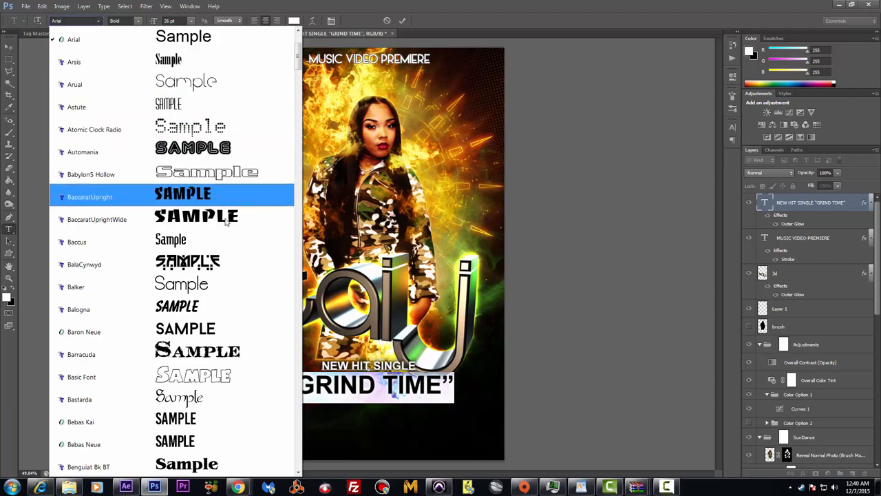
{"action": "left_click", "coordinate": [225, 263]}
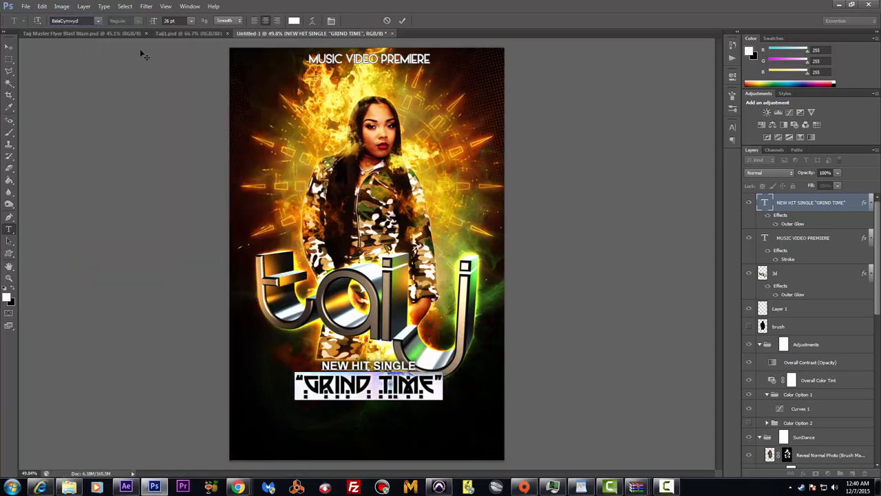
{"action": "left_click", "coordinate": [101, 21]}
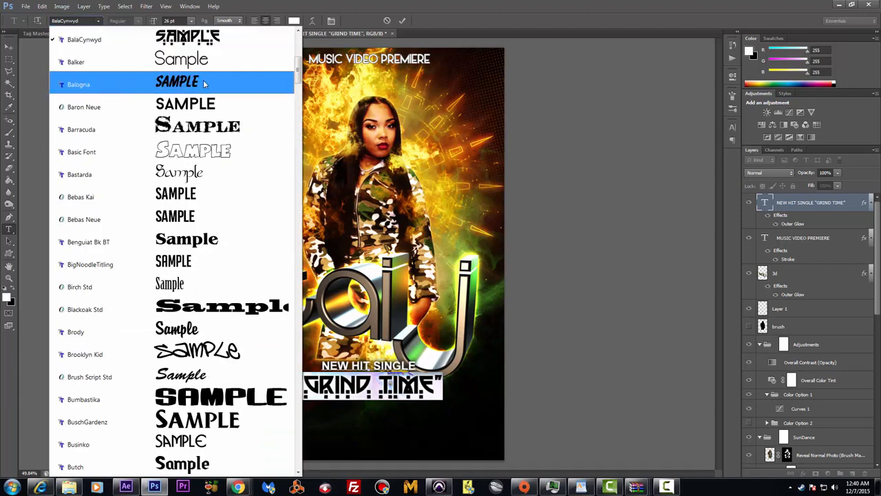
{"action": "left_click", "coordinate": [210, 444]}
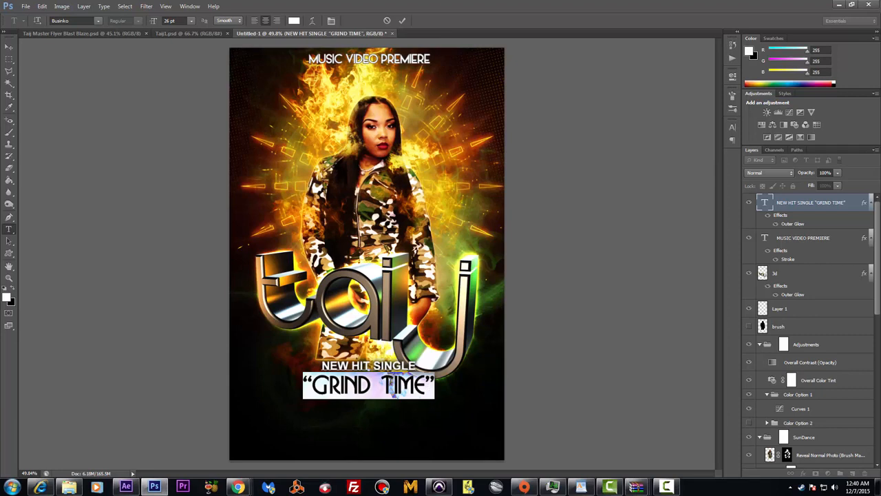
{"action": "left_click", "coordinate": [99, 21]}
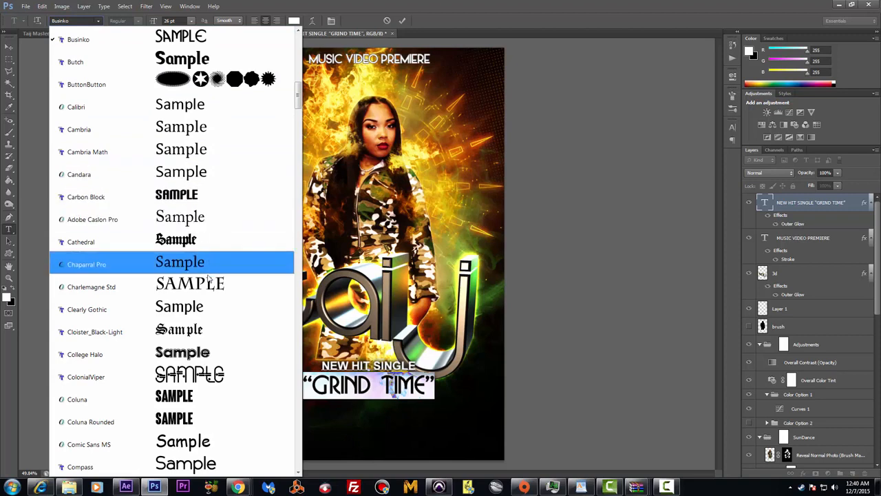
{"action": "left_click", "coordinate": [210, 377]}
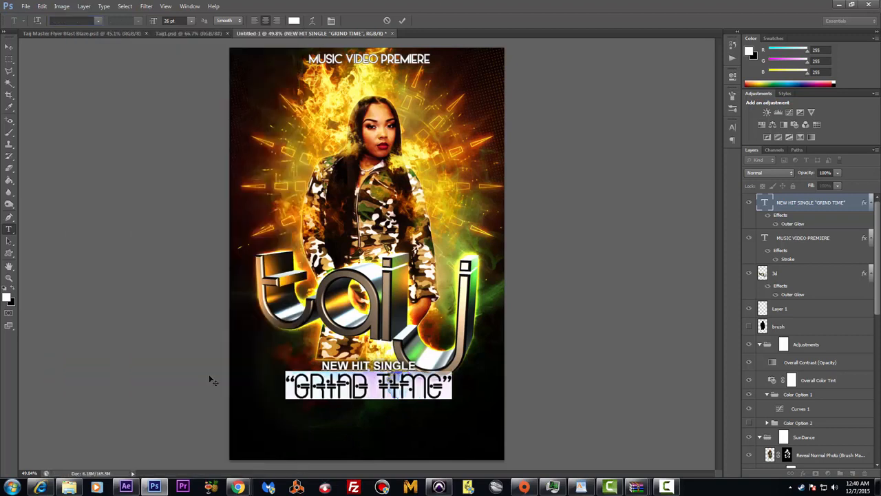
Set the “GRIND TIME” line in Compass Bold at 32 pt
{"action": "left_click", "coordinate": [101, 20]}
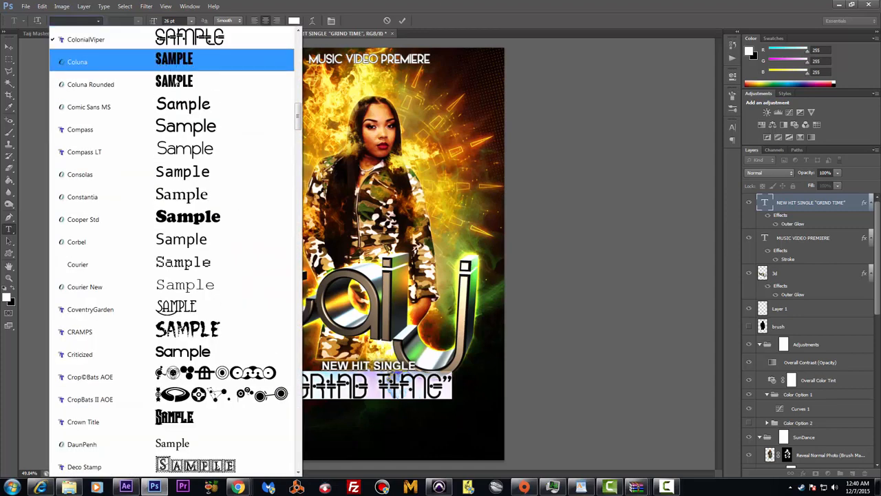
{"action": "left_click", "coordinate": [200, 135]}
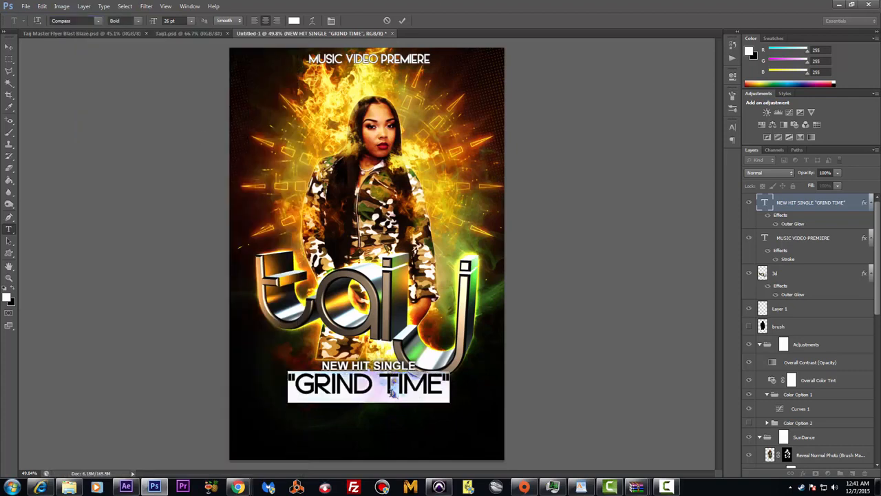
{"action": "left_click", "coordinate": [138, 22]}
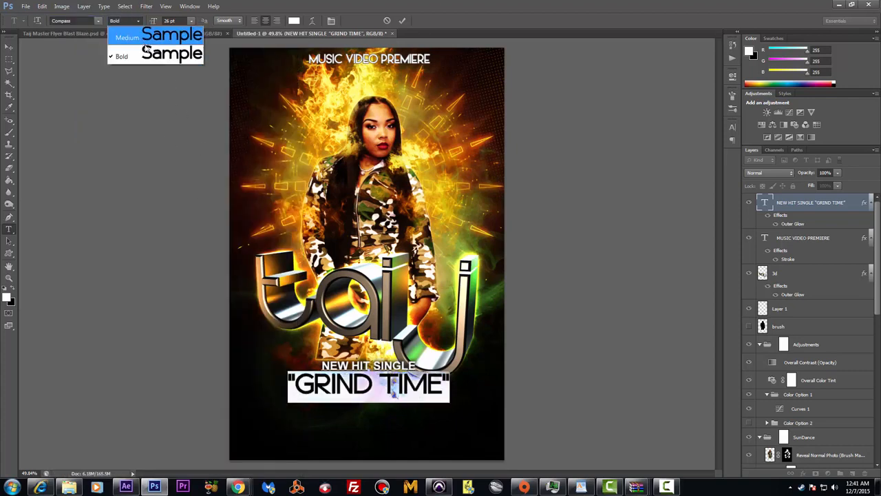
{"action": "left_click", "coordinate": [149, 52]}
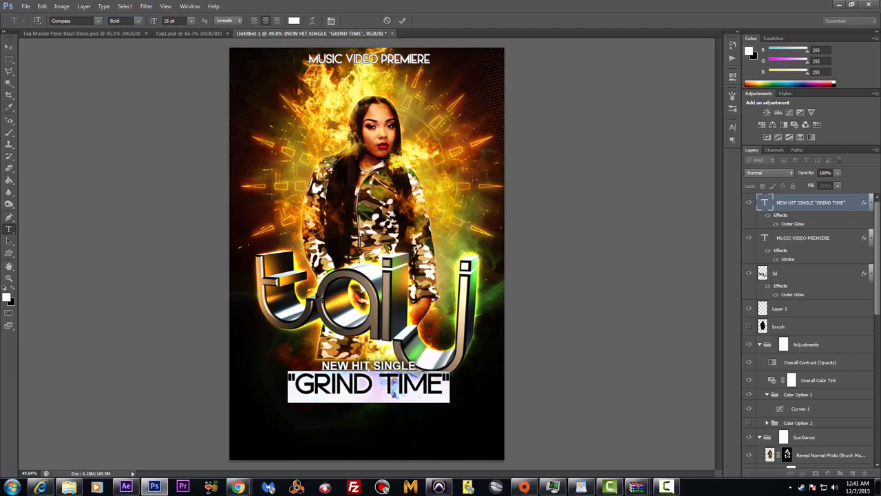
{"action": "left_click_drag", "start_coordinate": [156, 23], "coordinate": [158, 25]}
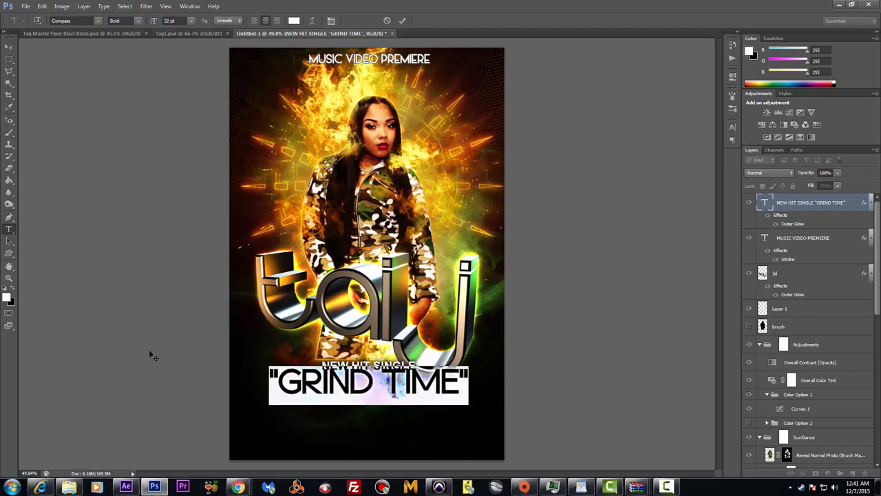
{"action": "left_click", "coordinate": [9, 46]}
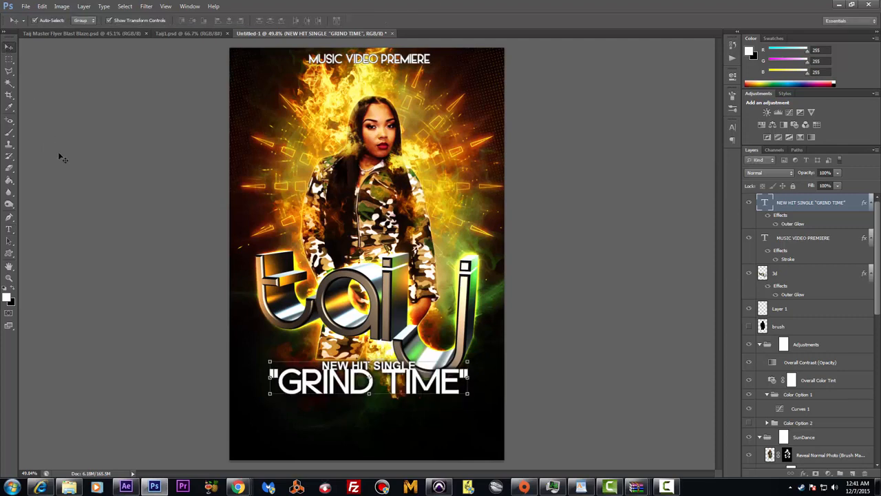
Set the leading of the entire NEW HIT SINGLE “GRIND TIME” text to 30.01 pt and deselect the layer
{"action": "left_click", "coordinate": [9, 228]}
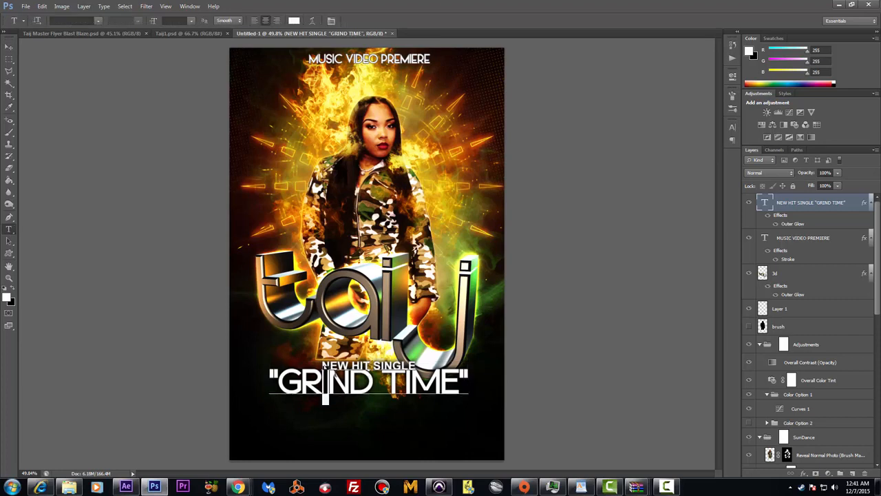
{"action": "left_click_drag", "start_coordinate": [322, 386], "coordinate": [470, 385]}
{"action": "key", "text": "ctrl+a"}
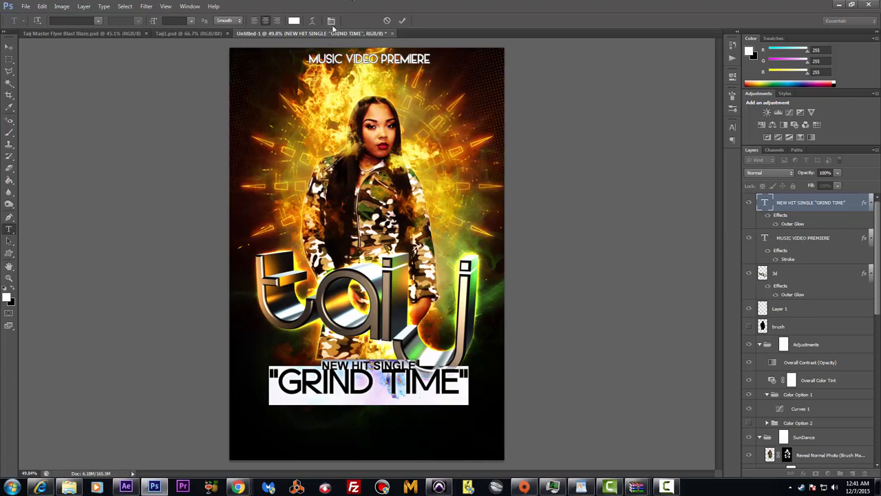
{"action": "left_click", "coordinate": [331, 21]}
{"action": "left_click", "coordinate": [713, 147]}
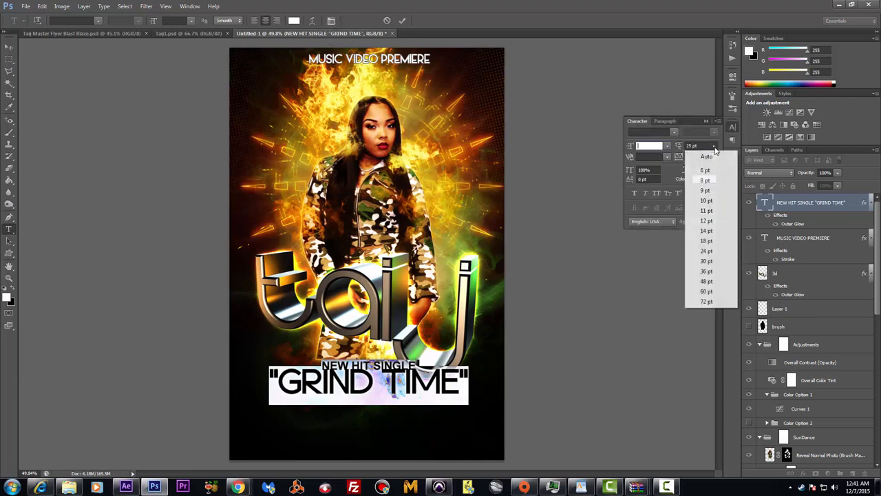
{"action": "left_click", "coordinate": [709, 155]}
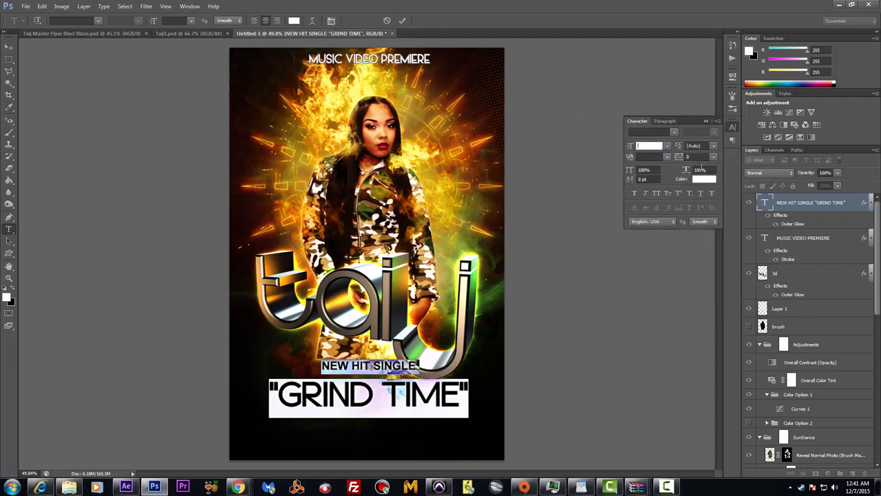
{"action": "mouse_move", "coordinate": [680, 146]}
{"action": "left_mouse_down"}
{"action": "mouse_move", "coordinate": [696, 149]}
{"action": "mouse_move", "coordinate": [690, 155]}
{"action": "left_mouse_up"}
{"action": "left_click", "coordinate": [9, 47]}
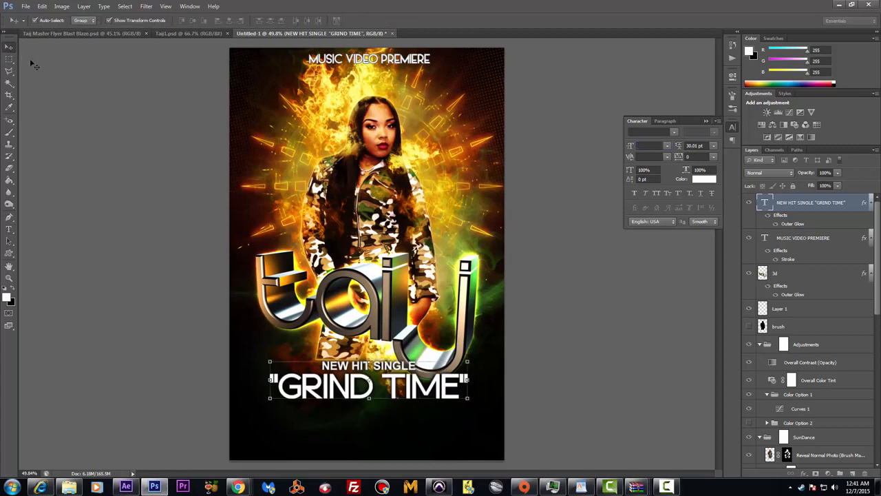
{"action": "left_click", "coordinate": [580, 358]}
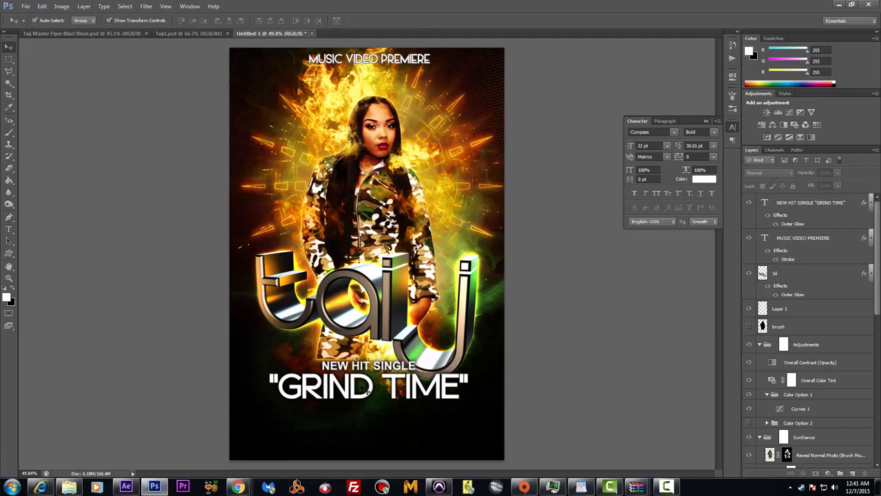
Recolor the “GRIND TIME” line bright green, hex 3bdb1b, leaving the NEW HIT SINGLE line white
{"action": "left_click", "coordinate": [427, 393]}
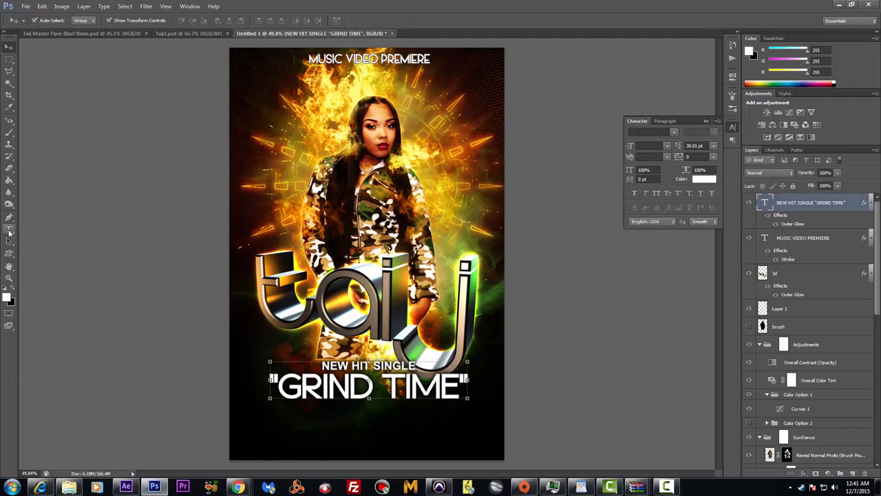
{"action": "left_click", "coordinate": [9, 229]}
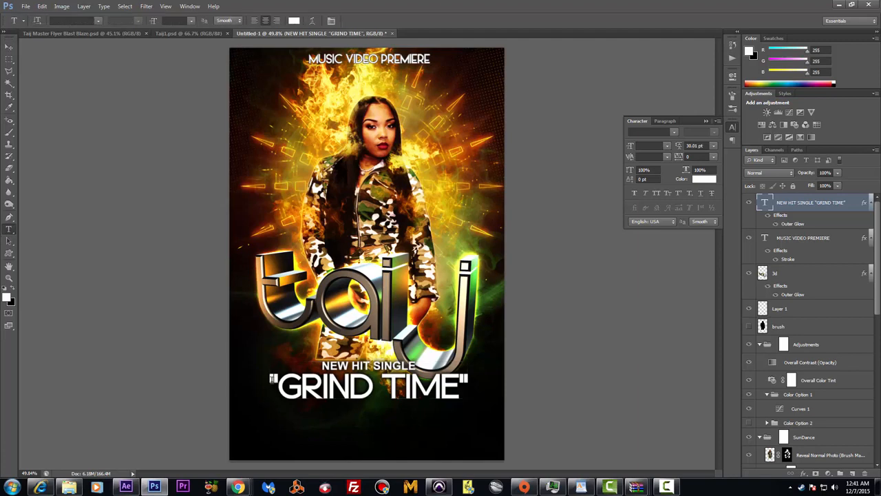
{"action": "left_click_drag", "start_coordinate": [271, 378], "coordinate": [469, 389]}
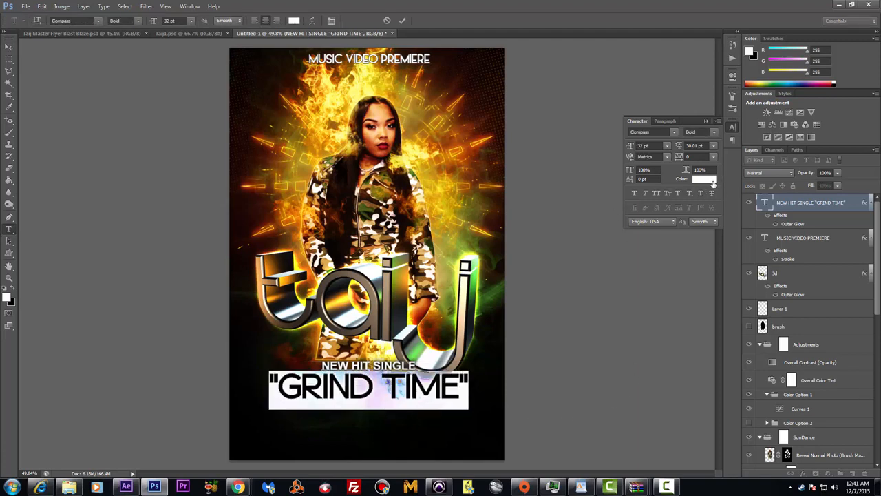
{"action": "left_click", "coordinate": [713, 181]}
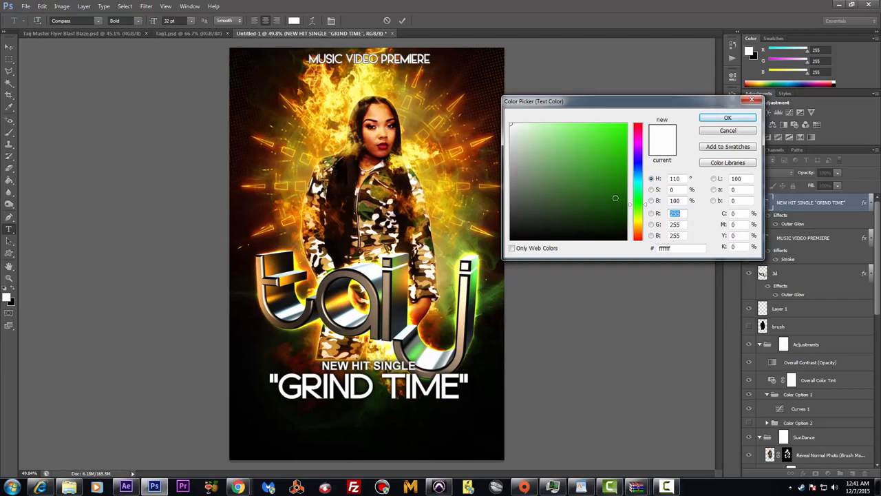
{"action": "left_click_drag", "start_coordinate": [615, 197], "coordinate": [604, 152]}
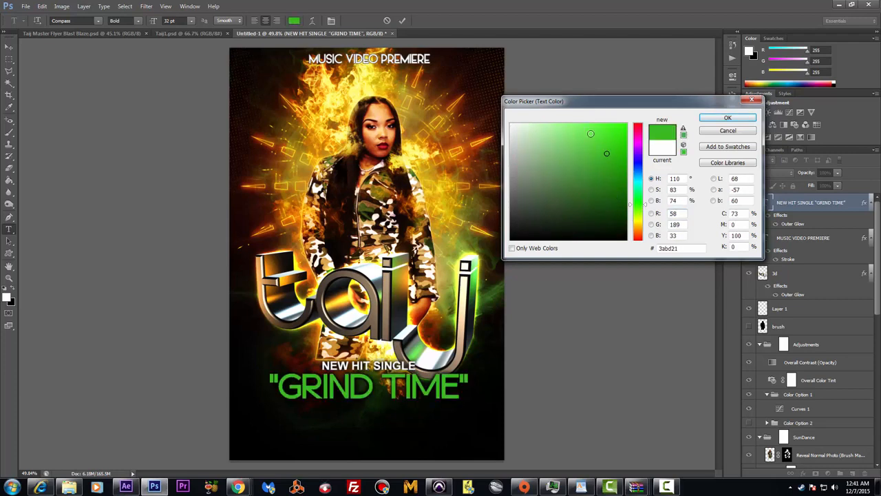
{"action": "left_click", "coordinate": [593, 162]}
{"action": "left_click", "coordinate": [606, 143]}
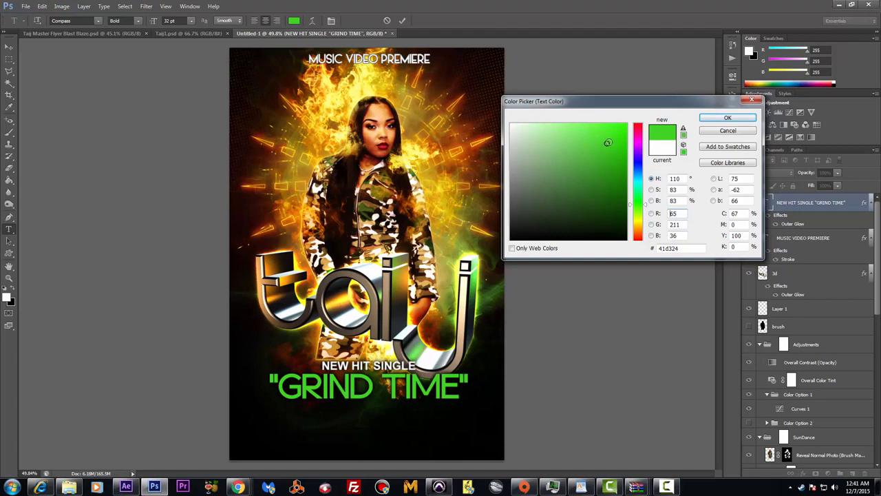
{"action": "left_click", "coordinate": [616, 137]}
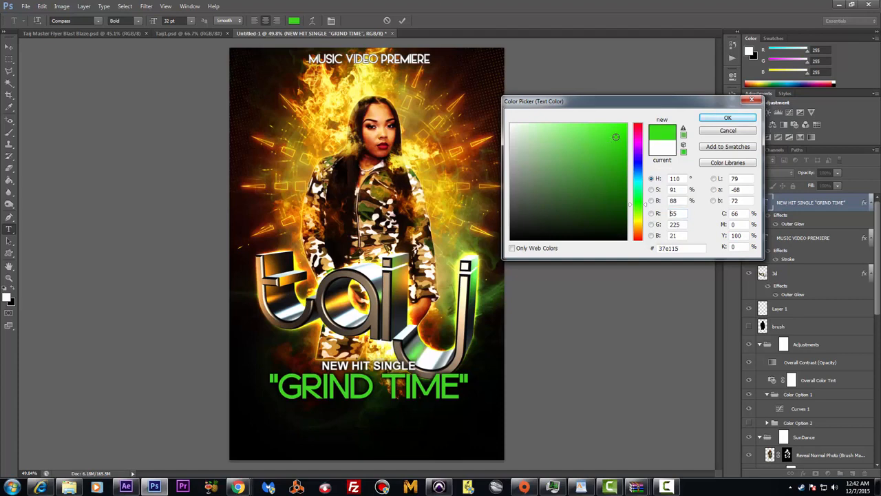
{"action": "left_click", "coordinate": [610, 132]}
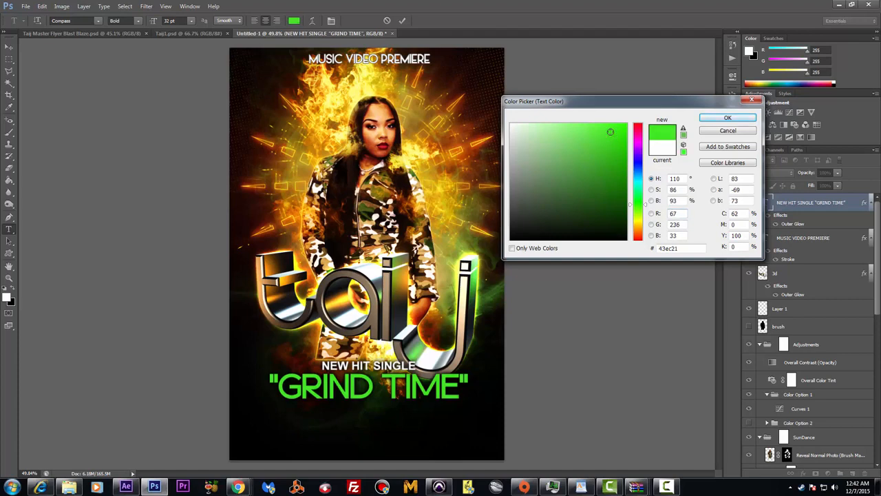
{"action": "left_click", "coordinate": [612, 140]}
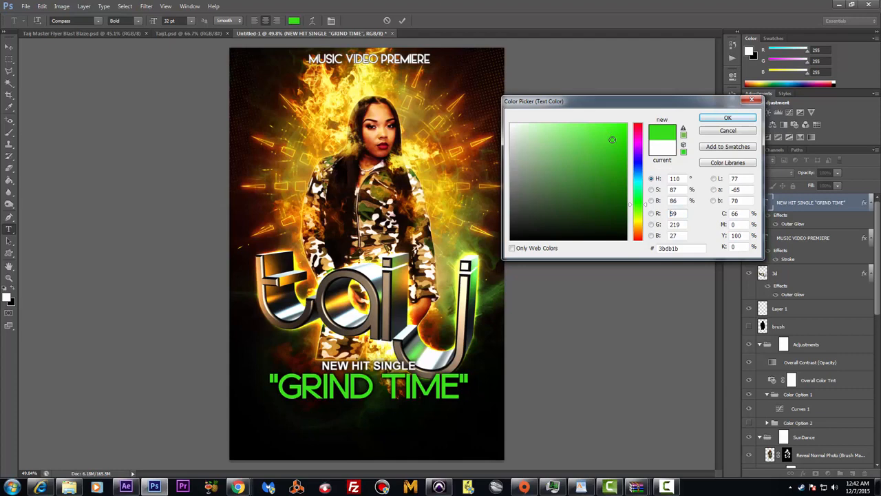
{"action": "left_click", "coordinate": [712, 121]}
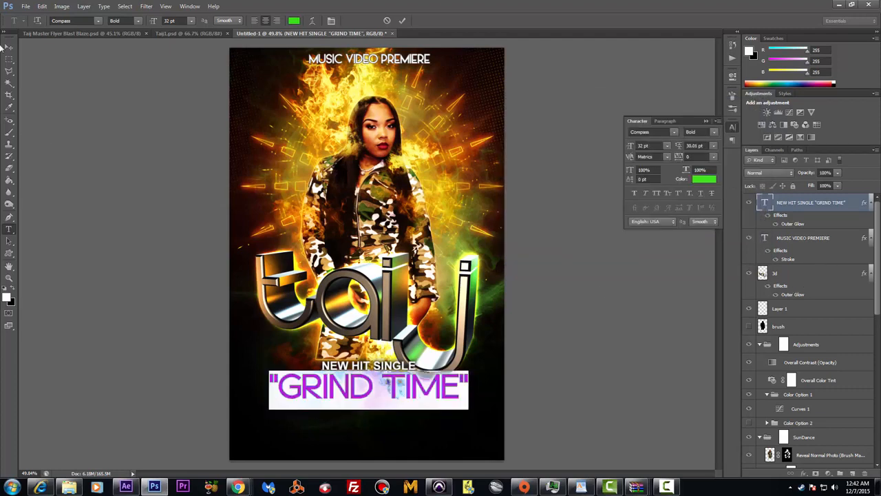
{"action": "left_click", "coordinate": [9, 46]}
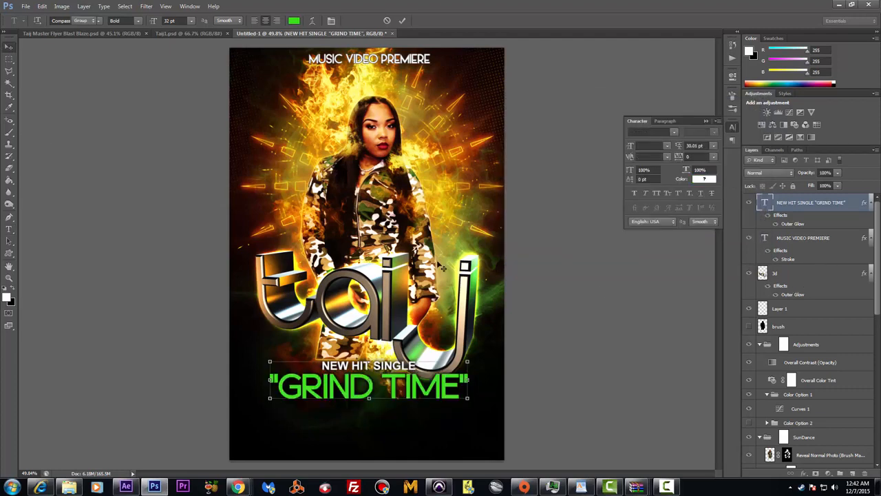
Load the outline of the NEW HIT SINGLE “GRIND TIME” text as a selection and add a new layer above it
{"action": "left_click", "coordinate": [814, 206], "text": "ctrl"}
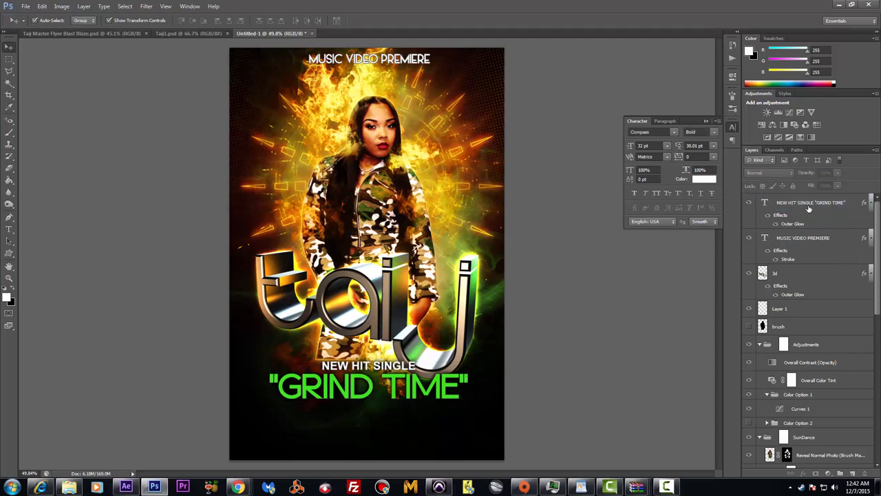
{"action": "right_click", "coordinate": [809, 203]}
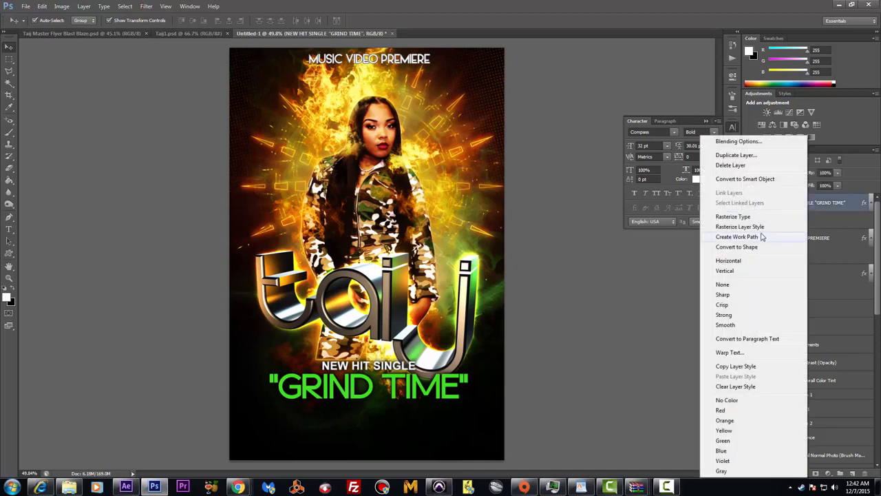
{"action": "left_click", "coordinate": [826, 207]}
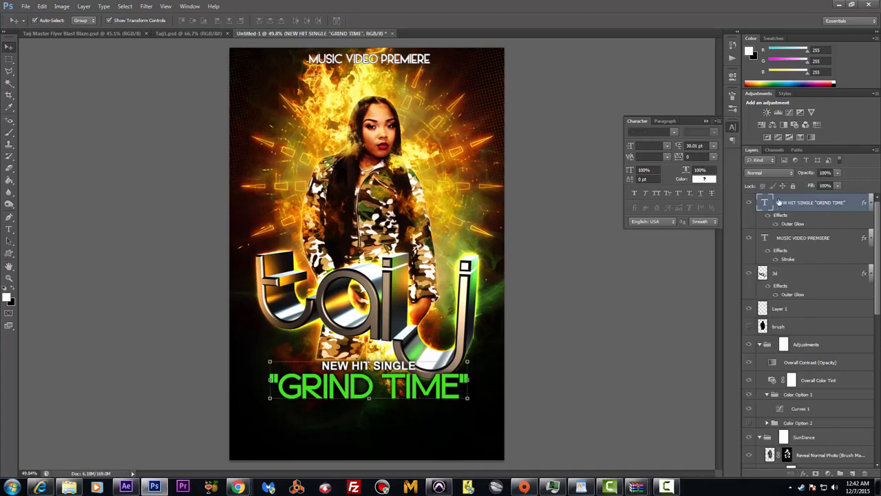
{"action": "left_click", "coordinate": [762, 204], "text": "ctrl"}
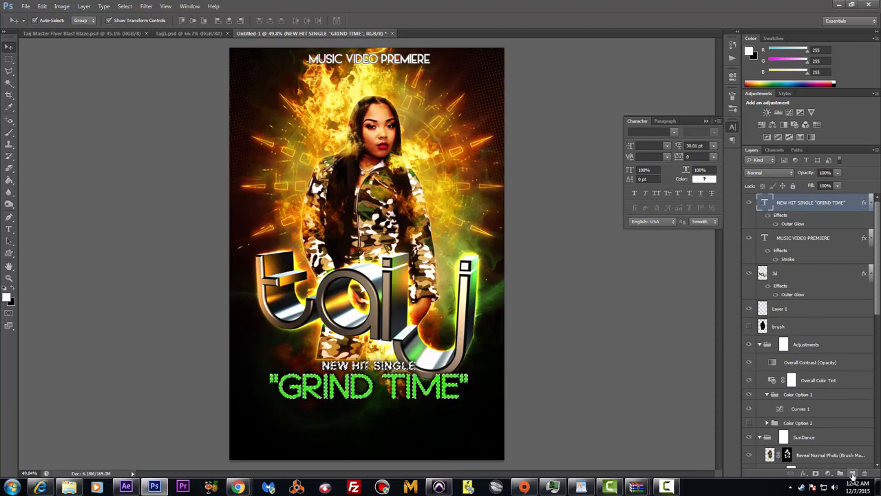
{"action": "scroll", "coordinate": [435, 317], "scroll_direction": "up", "scroll_amount": 3}
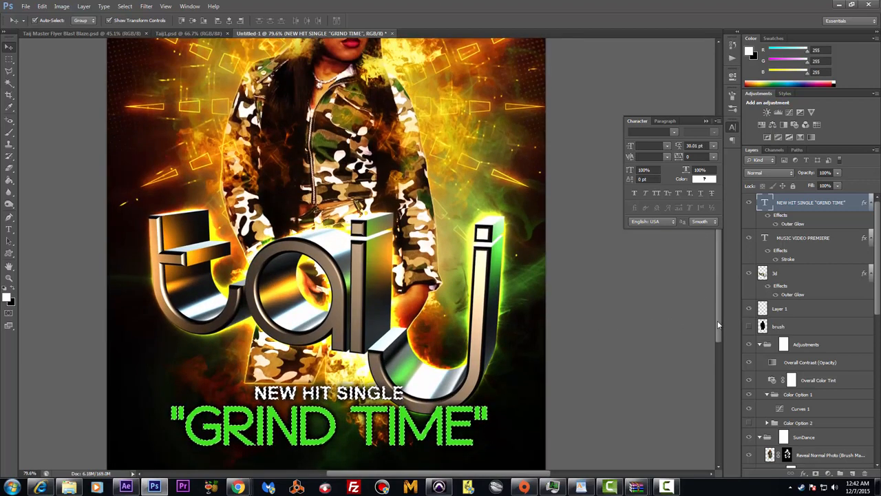
{"action": "left_click_drag", "start_coordinate": [718, 293], "coordinate": [717, 313]}
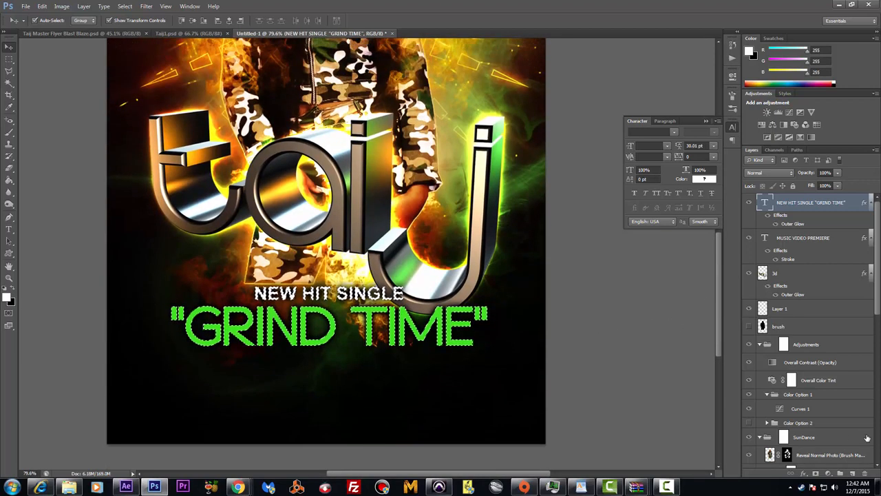
{"action": "left_click", "coordinate": [852, 474]}
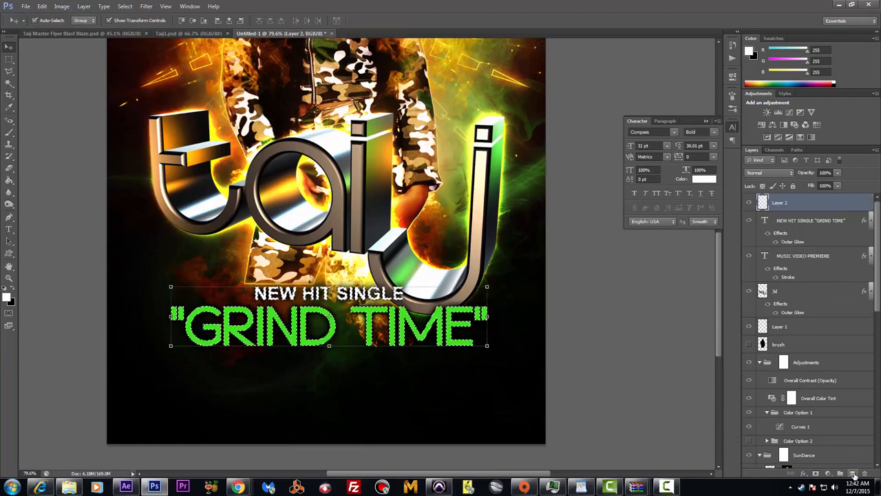
Shade the lower part of the “GRIND TIME” letters on the new layer in dark green 104007 with a 200 px brush
{"action": "left_click", "coordinate": [9, 131]}
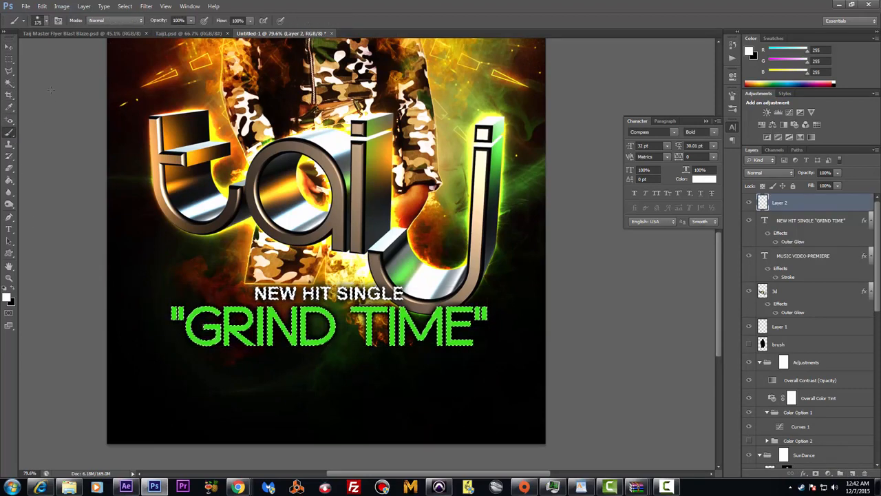
{"action": "left_click", "coordinate": [46, 21]}
{"action": "double_click", "coordinate": [20, 95]}
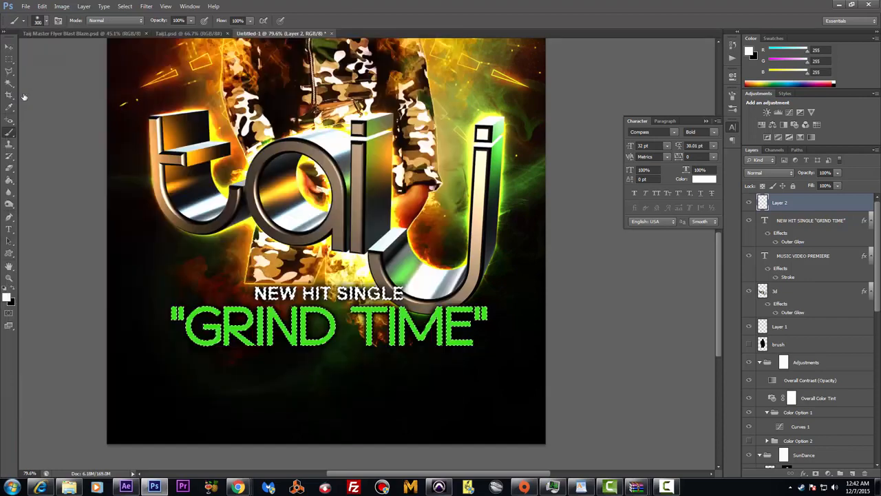
{"action": "left_click", "coordinate": [7, 297]}
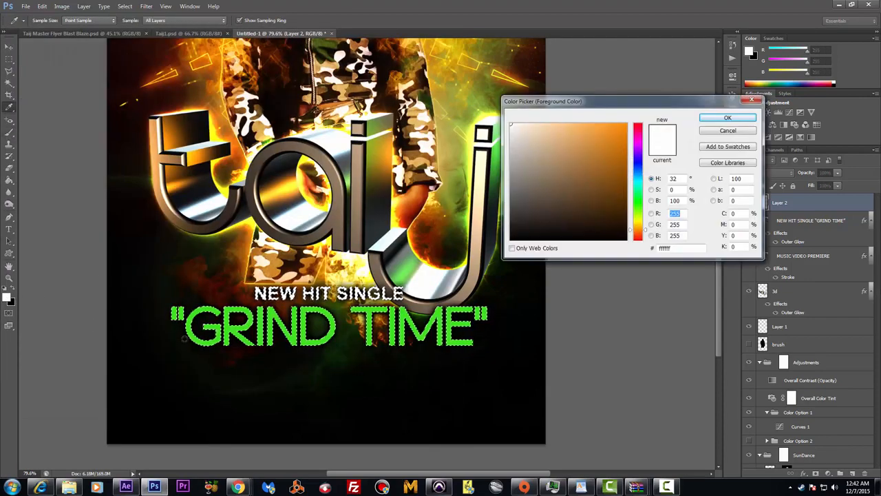
{"action": "left_click", "coordinate": [396, 325]}
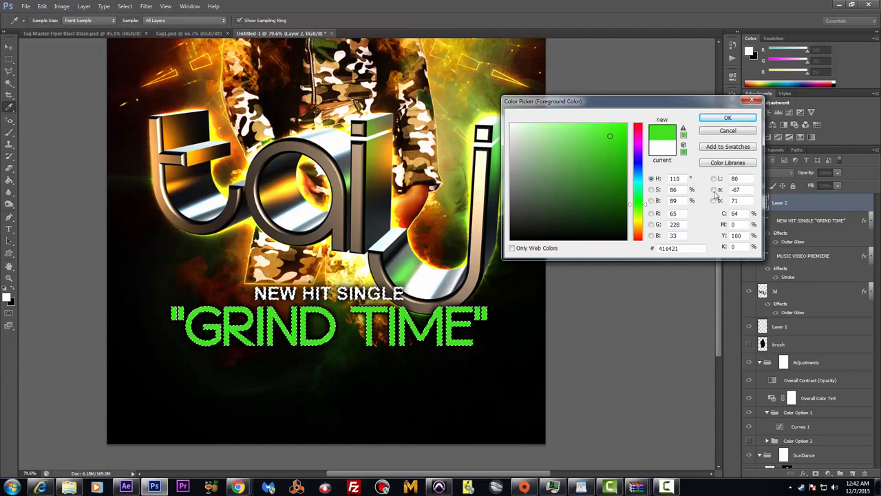
{"action": "left_click", "coordinate": [614, 211]}
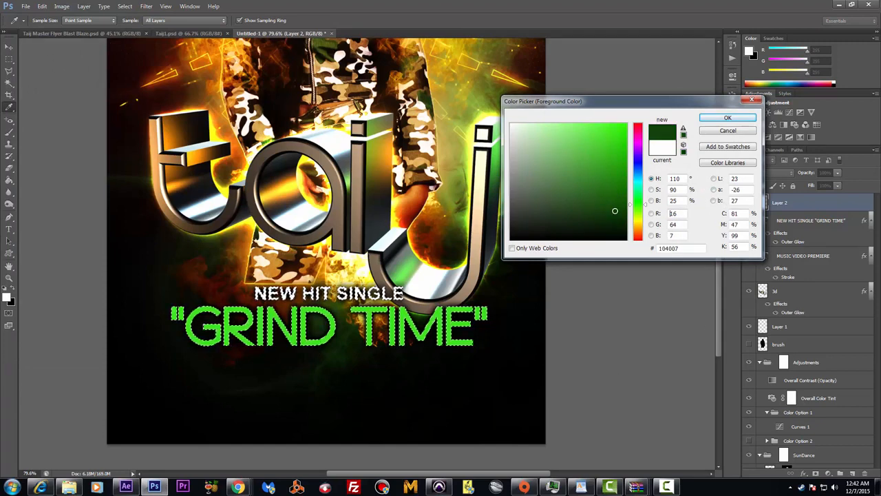
{"action": "left_click", "coordinate": [726, 118]}
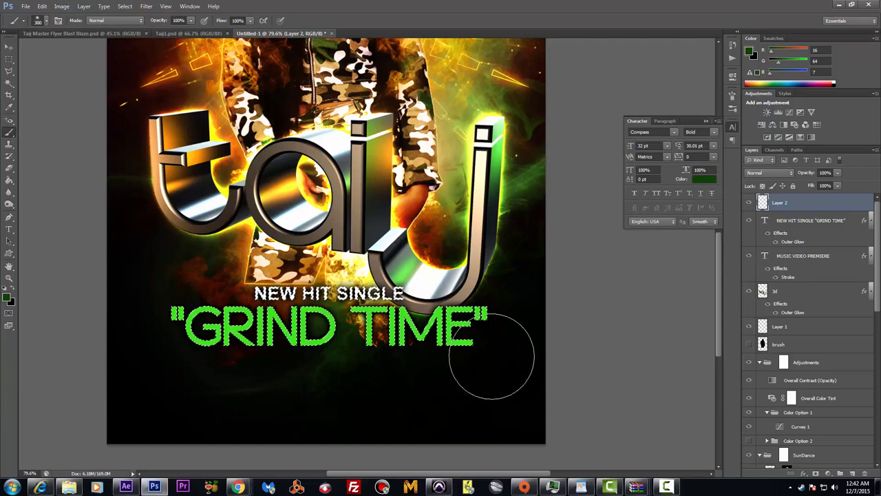
{"action": "key", "text": "bracketleft"}
{"action": "key", "text": "bracketleft"}
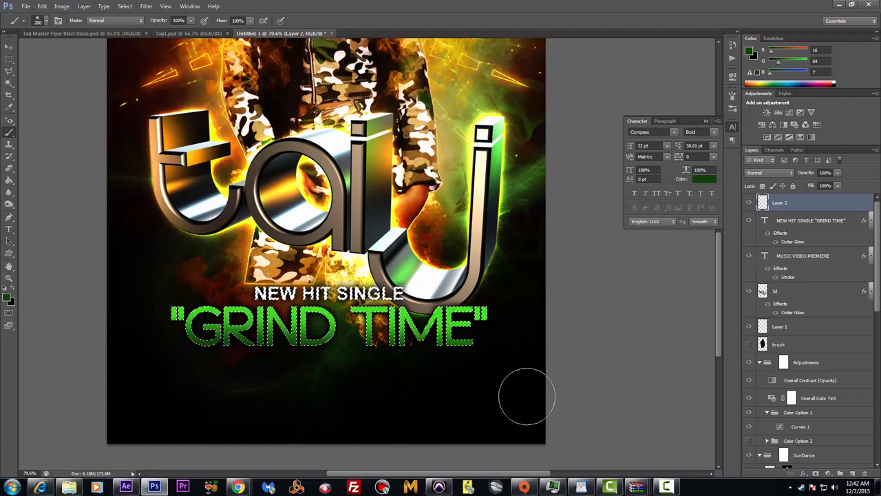
Brush light green highlights, RGB 178, 255, 163, over parts of the selected lettering
{"action": "left_click", "coordinate": [8, 297]}
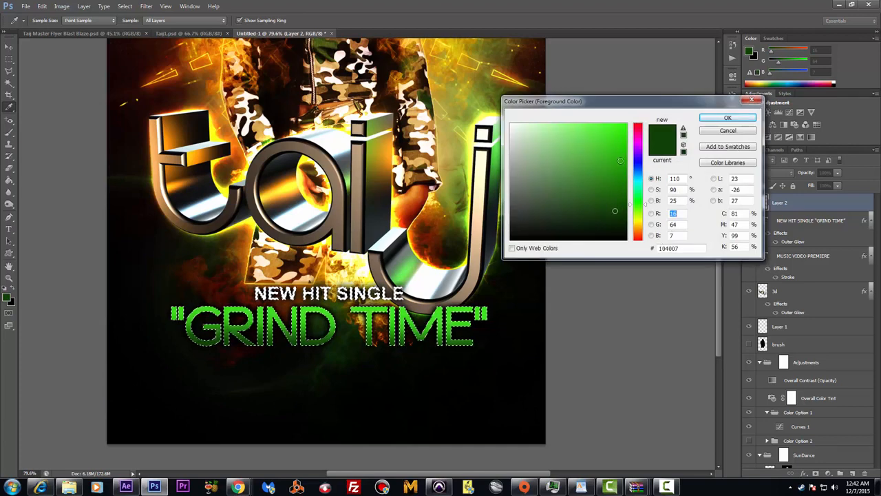
{"action": "left_click", "coordinate": [570, 127]}
{"action": "left_click", "coordinate": [728, 118]}
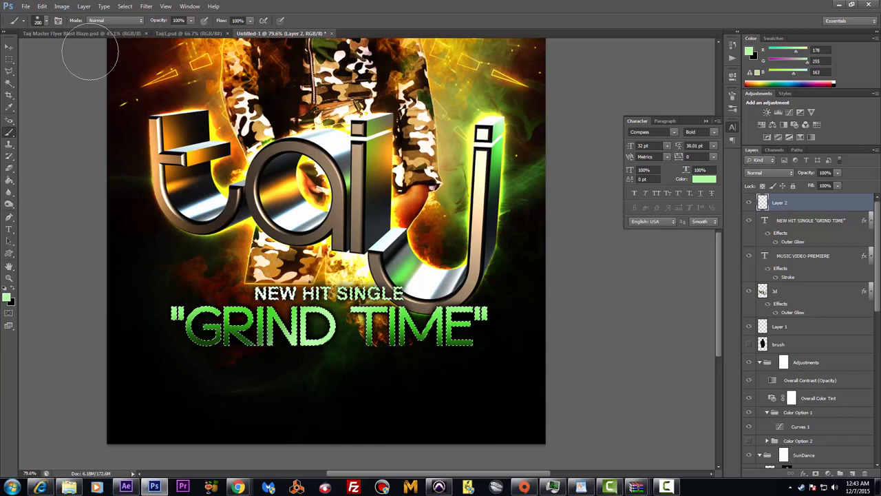
Contract the text selection by 2 pixels and invert it
{"action": "left_click", "coordinate": [122, 6]}
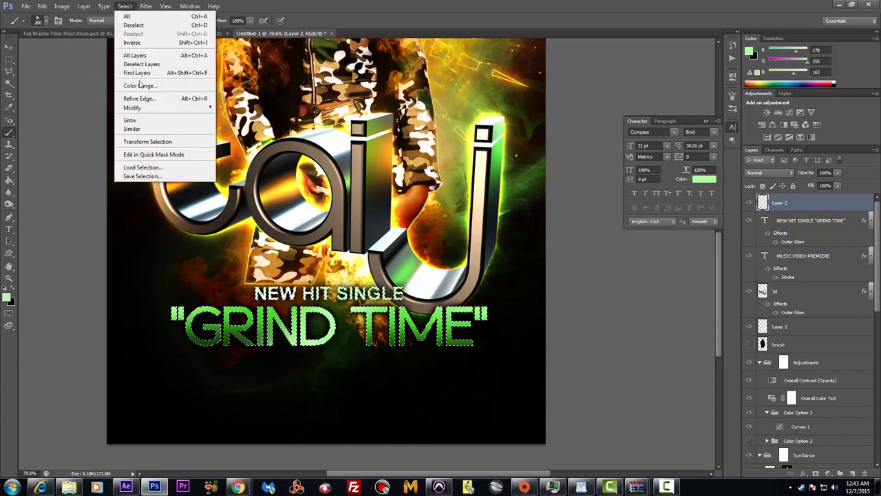
{"action": "mouse_move", "coordinate": [141, 107]}
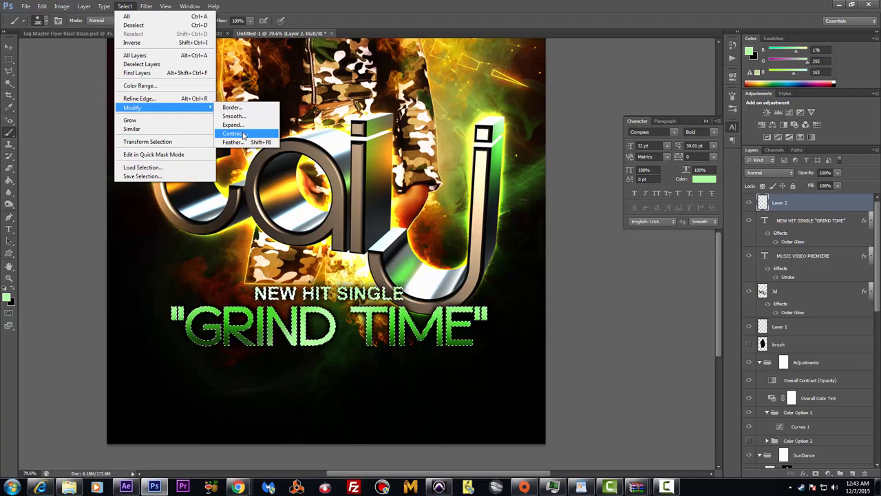
{"action": "left_click", "coordinate": [233, 134]}
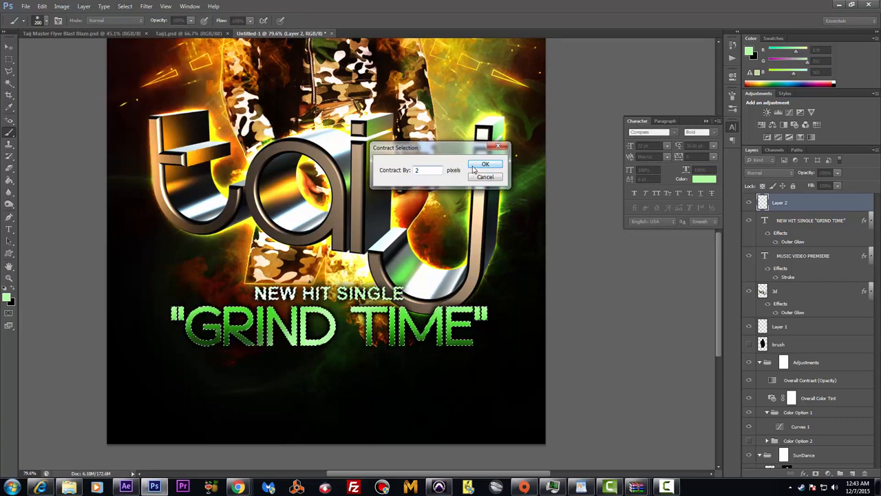
{"action": "left_click", "coordinate": [495, 166]}
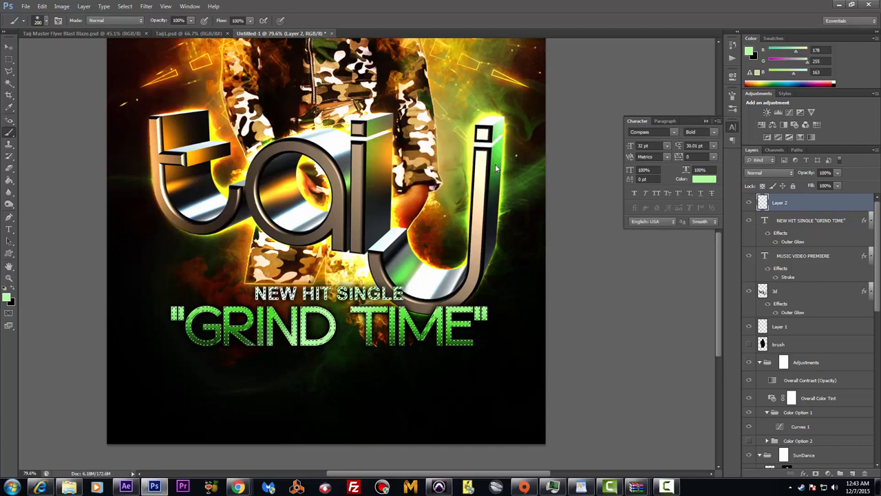
{"action": "left_click", "coordinate": [104, 8]}
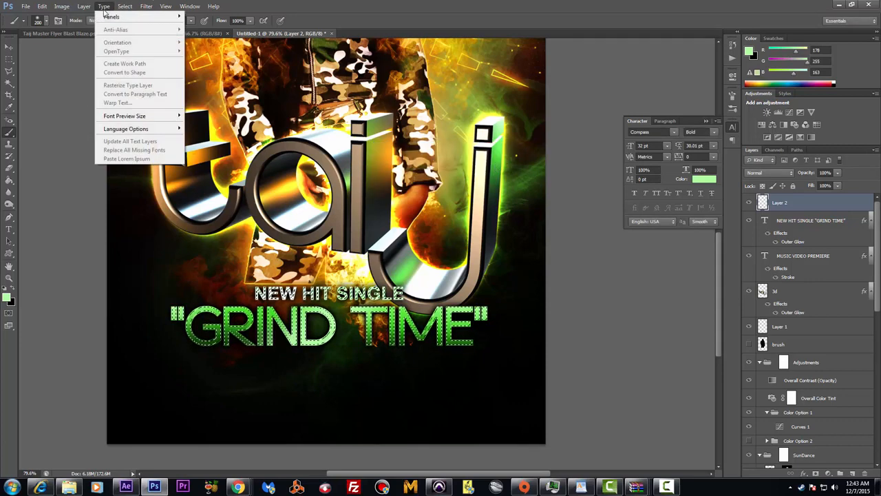
{"action": "mouse_move", "coordinate": [125, 6]}
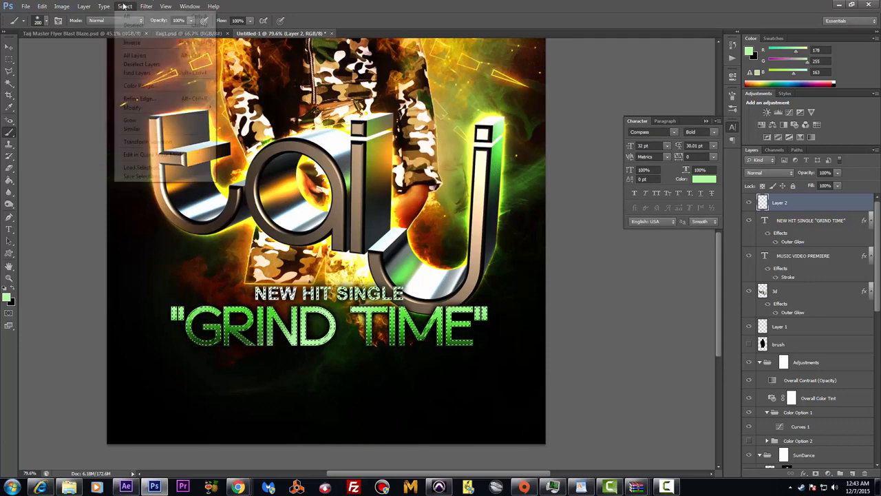
{"action": "left_click", "coordinate": [132, 43]}
{"action": "scroll", "coordinate": [303, 347], "scroll_direction": "up", "scroll_amount": 6}
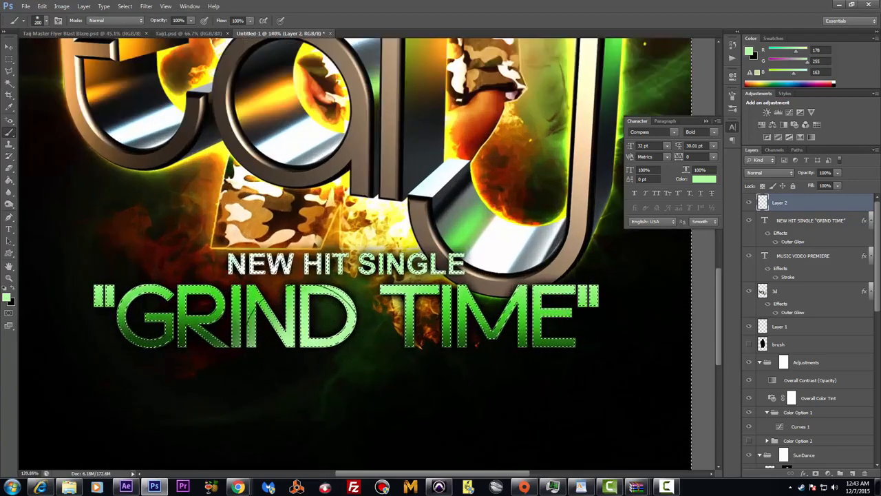
{"action": "scroll", "coordinate": [303, 347], "scroll_direction": "up", "scroll_amount": 1}
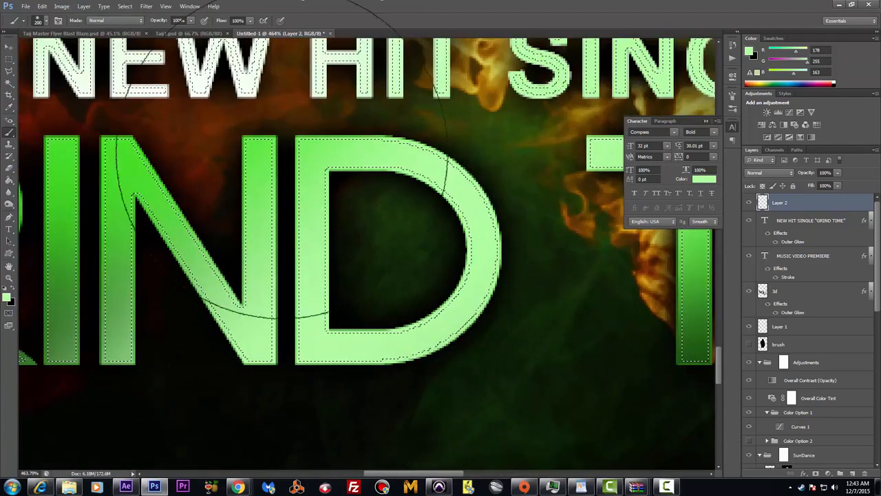
Invert the selection and delete the brushed shading along the outer edges of the letters on Layer 2
{"action": "key", "text": "v"}
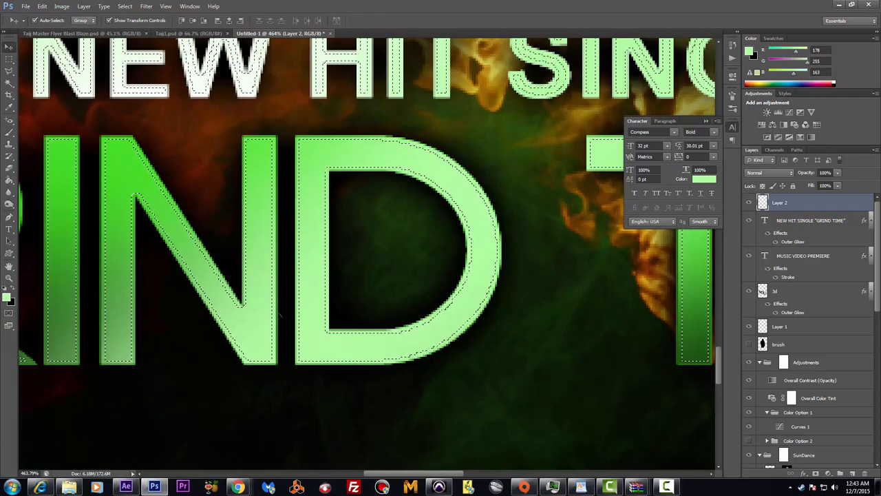
{"action": "key", "text": "ctrl+shift+i"}
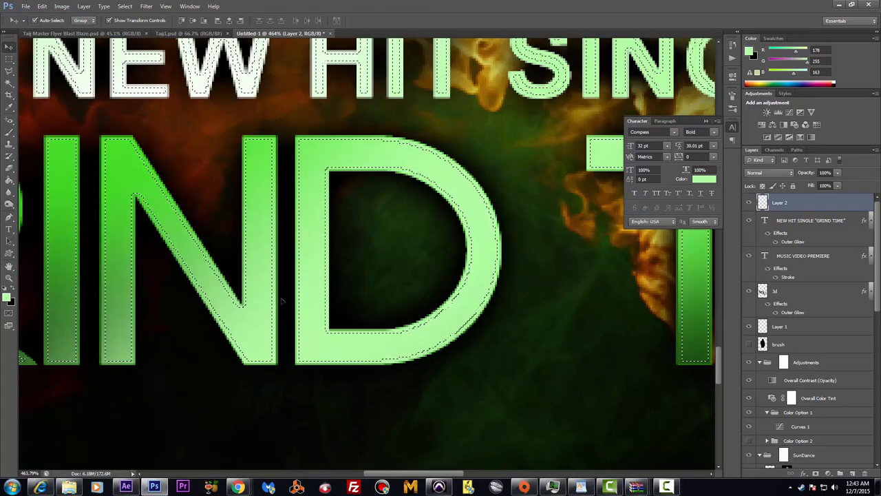
{"action": "key", "text": "Delete"}
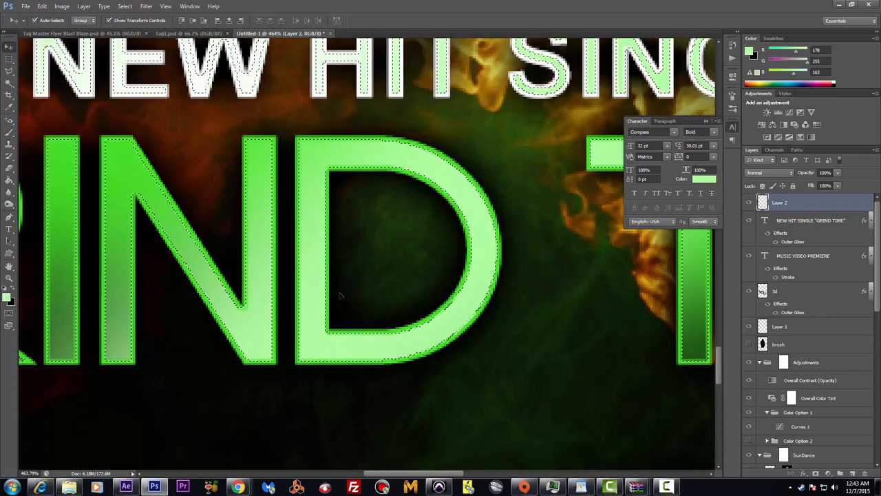
{"action": "scroll", "coordinate": [340, 296], "scroll_direction": "down", "scroll_amount": 8}
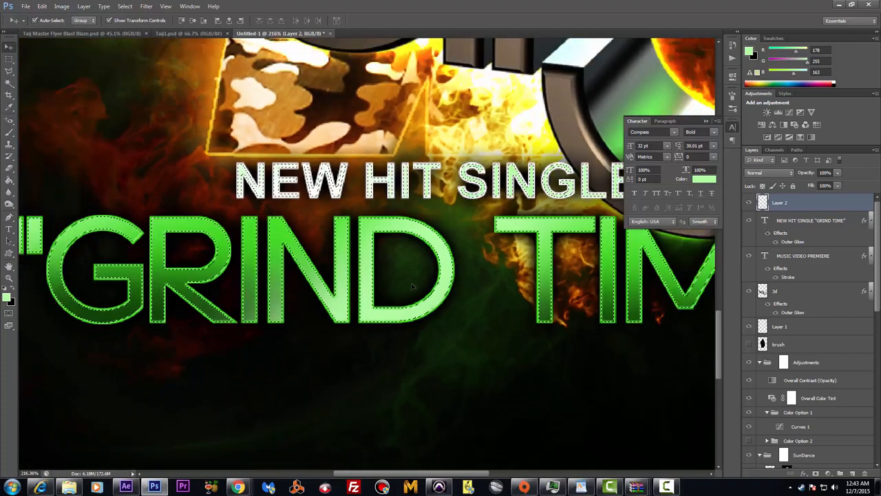
{"action": "scroll", "coordinate": [411, 286], "scroll_direction": "down", "scroll_amount": 4}
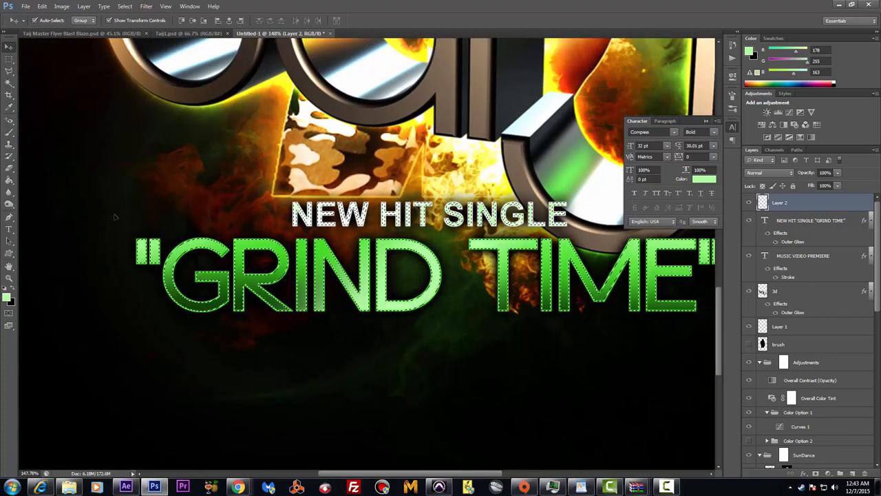
Choose the Brush tool and set the foreground color to dark green 0a2f02
{"action": "left_click", "coordinate": [9, 132]}
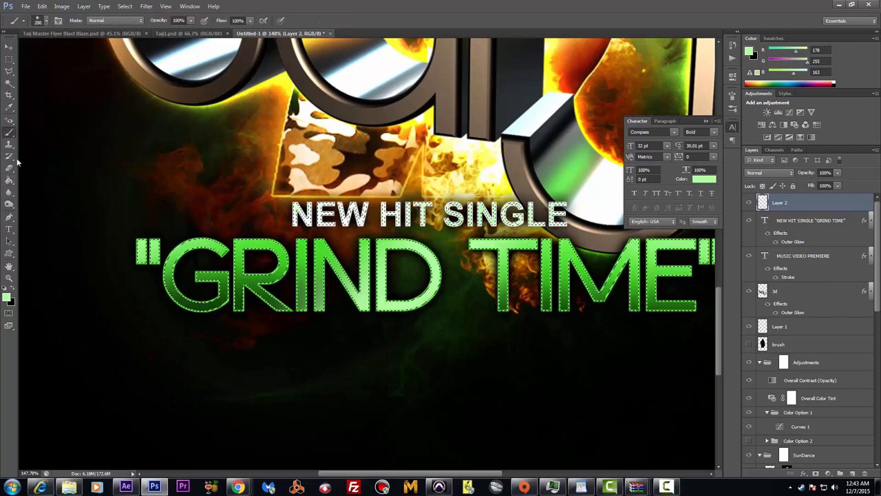
{"action": "left_click", "coordinate": [7, 297]}
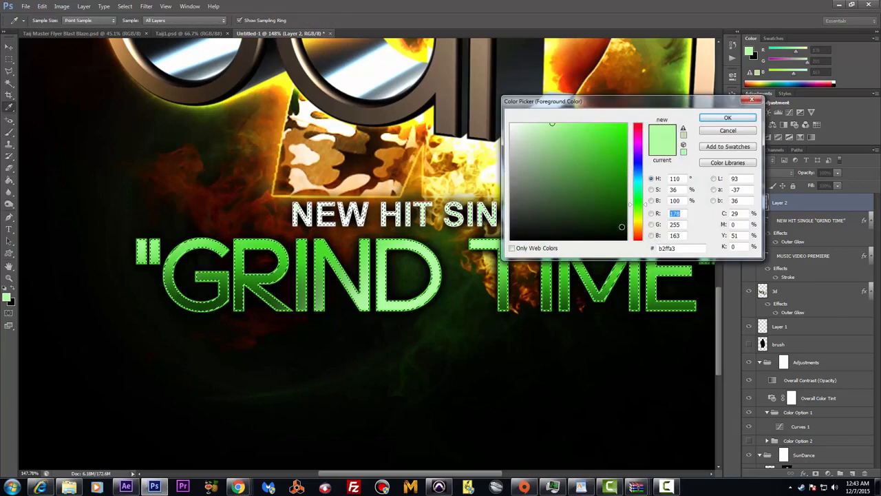
{"action": "left_click", "coordinate": [621, 219]}
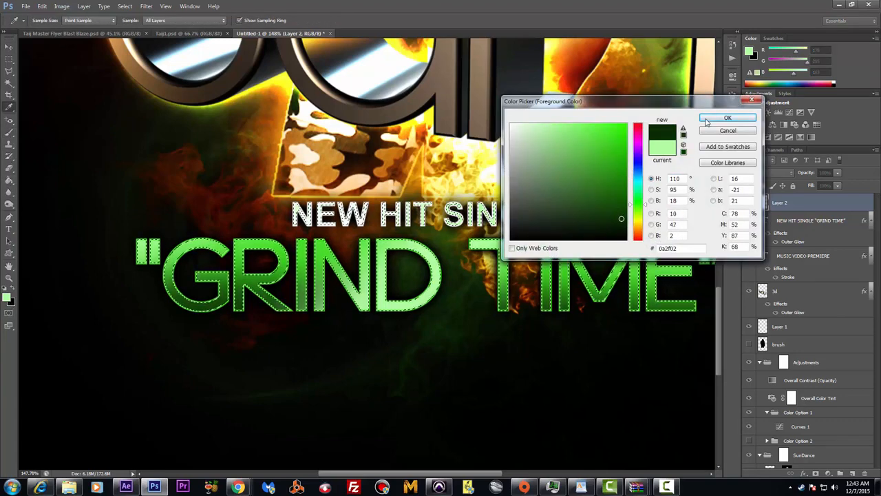
{"action": "left_click", "coordinate": [707, 122]}
{"action": "left_click_drag", "start_coordinate": [282, 368], "coordinate": [164, 361]}
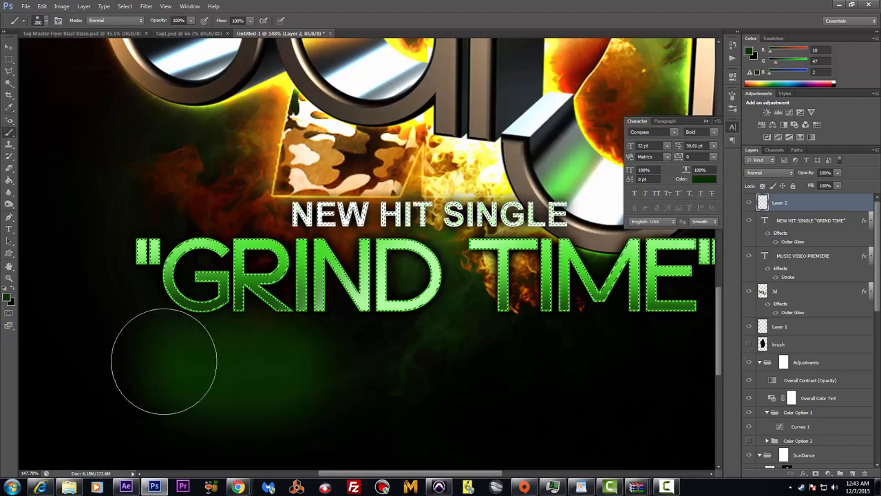
{"action": "left_click", "coordinate": [42, 6]}
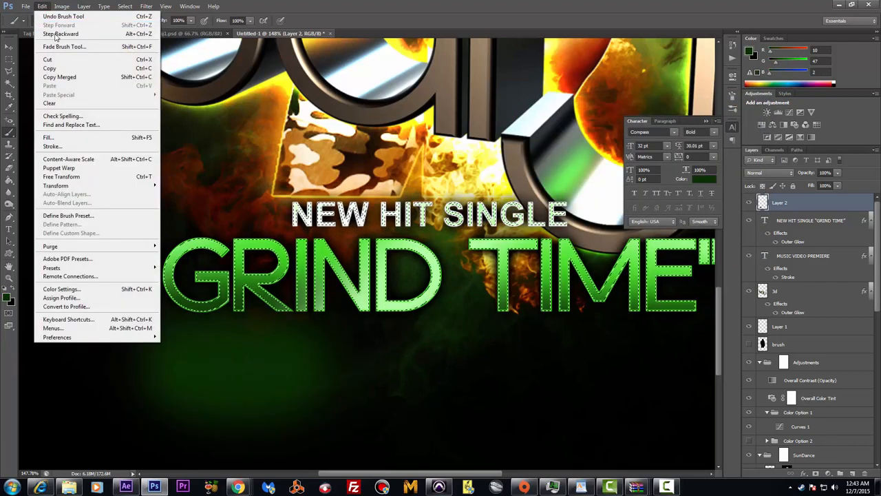
{"action": "left_click", "coordinate": [57, 36]}
Invert the selection and brush dark green shading along the lower part of the “GRIND TIME” letters
{"action": "left_click", "coordinate": [124, 6]}
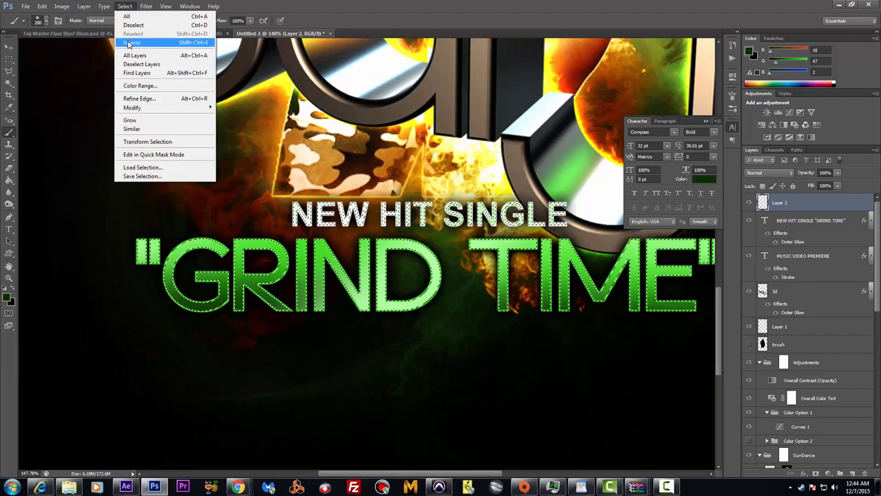
{"action": "left_click", "coordinate": [137, 37]}
{"action": "mouse_move", "coordinate": [233, 357]}
{"action": "left_mouse_down"}
{"action": "mouse_move", "coordinate": [146, 363]}
{"action": "mouse_move", "coordinate": [288, 379]}
{"action": "mouse_move", "coordinate": [50, 330]}
{"action": "mouse_move", "coordinate": [177, 420]}
{"action": "mouse_move", "coordinate": [526, 405]}
{"action": "mouse_move", "coordinate": [587, 392]}
{"action": "mouse_move", "coordinate": [564, 366]}
{"action": "mouse_move", "coordinate": [607, 360]}
{"action": "mouse_move", "coordinate": [566, 366]}
{"action": "mouse_move", "coordinate": [611, 365]}
{"action": "mouse_move", "coordinate": [621, 393]}
{"action": "mouse_move", "coordinate": [451, 386]}
{"action": "left_mouse_up"}
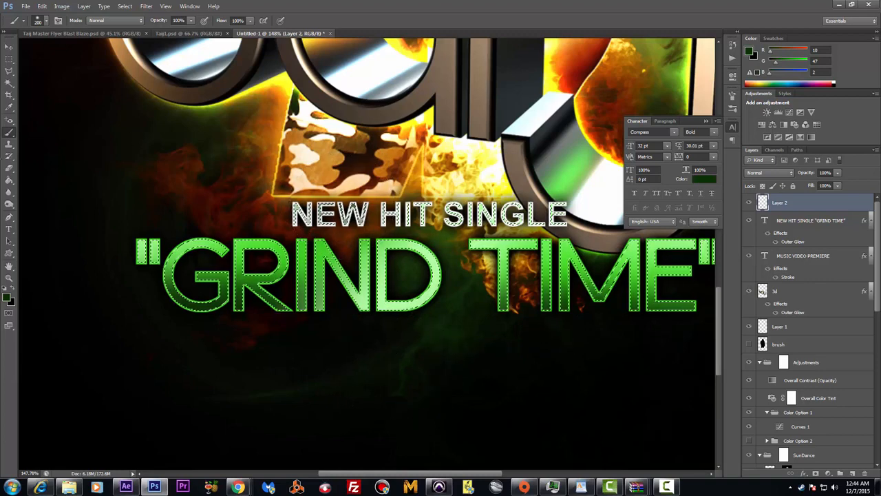
Choose the Eraser tool and reduce its size to 100 px
{"action": "left_click", "coordinate": [9, 169]}
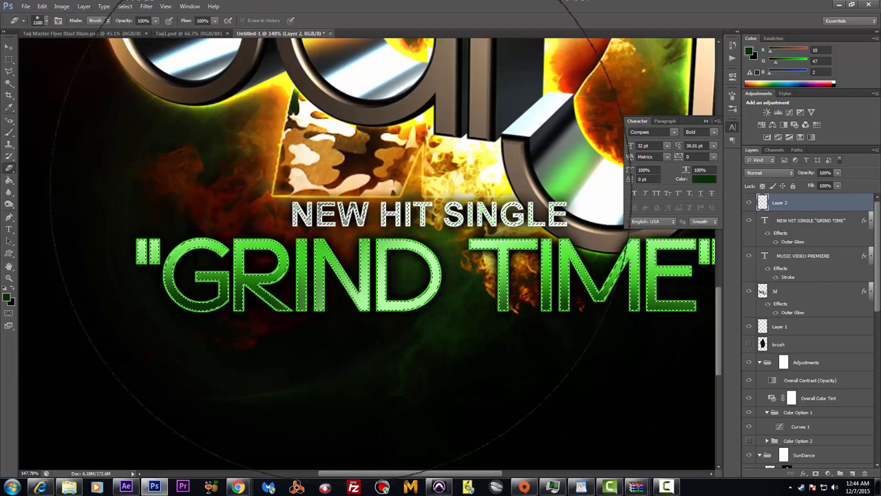
{"action": "key", "text": "bracketleft"}
{"action": "key", "text": "bracketleft"}
{"action": "key", "text": "bracketleft"}
{"action": "key", "text": "bracketleft"}
{"action": "key", "text": "bracketleft"}
{"action": "key", "text": "bracketleft"}
{"action": "key", "text": "bracketleft"}
{"action": "key", "text": "bracketleft"}
{"action": "key", "text": "bracketleft"}
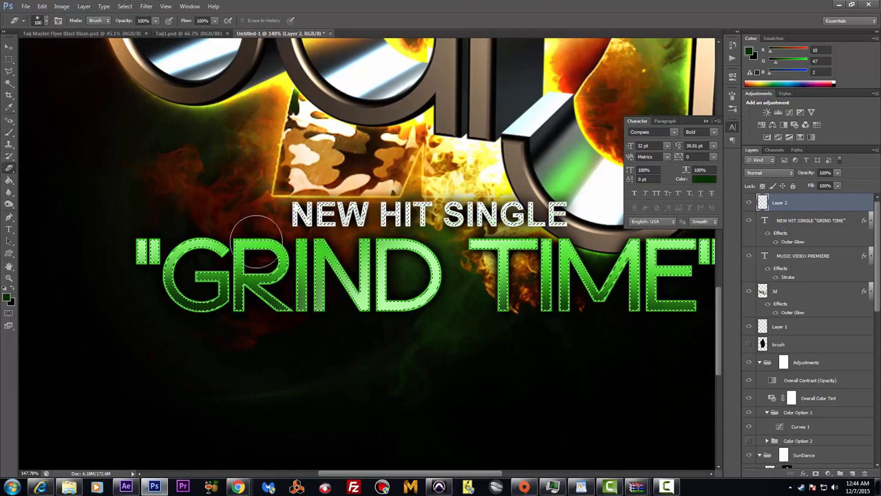
Deselect the lettering and collapse the character settings to view the whole flyer
{"action": "left_click", "coordinate": [125, 6]}
{"action": "left_click", "coordinate": [131, 26]}
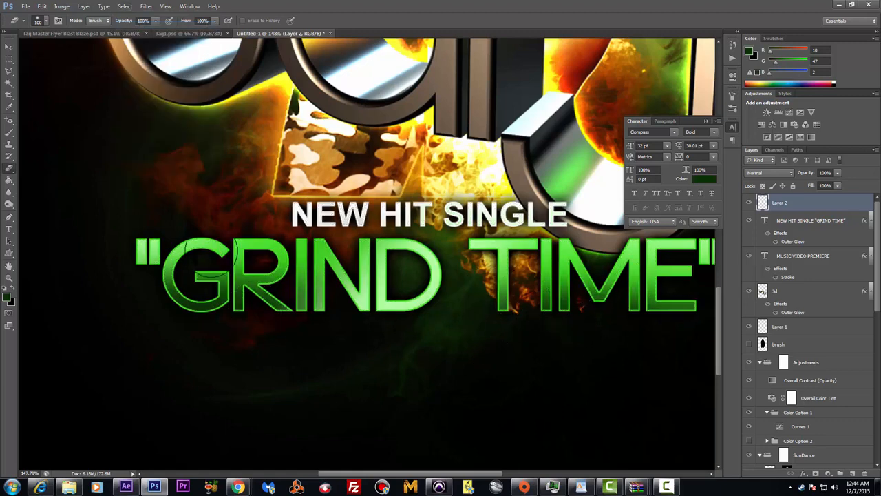
{"action": "left_click", "coordinate": [706, 121]}
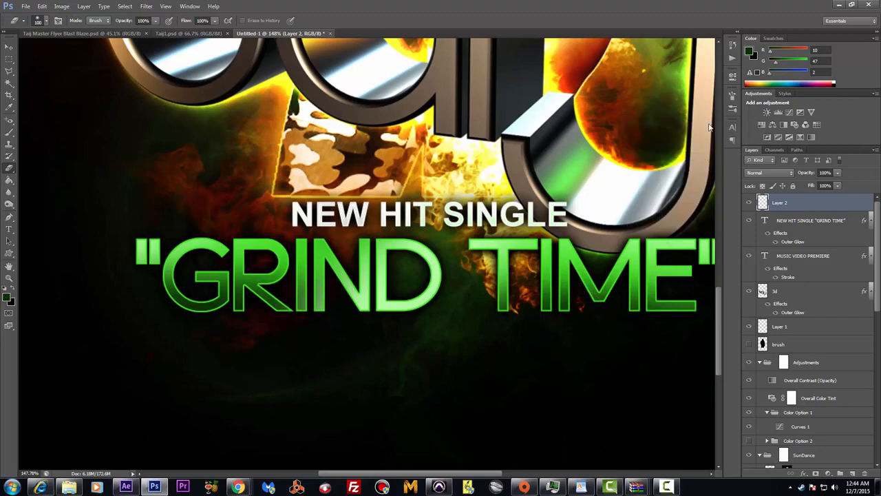
{"action": "key", "text": "ctrl+0"}
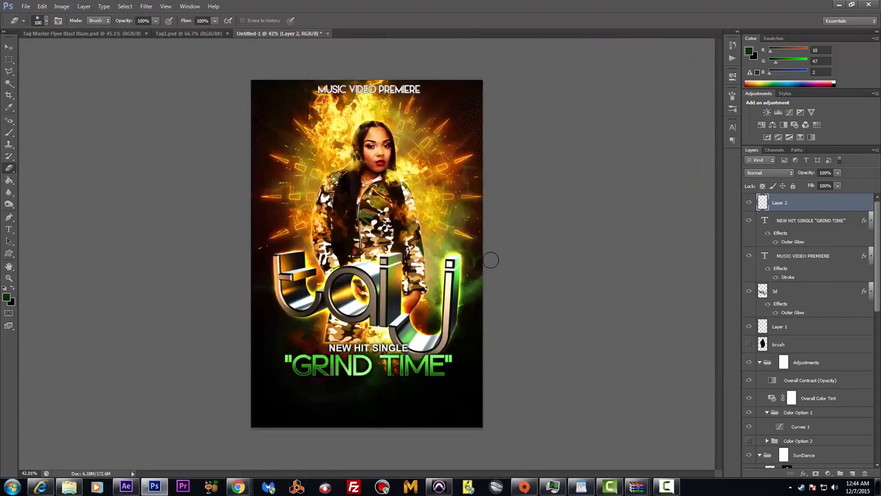
{"action": "key", "text": "v"}
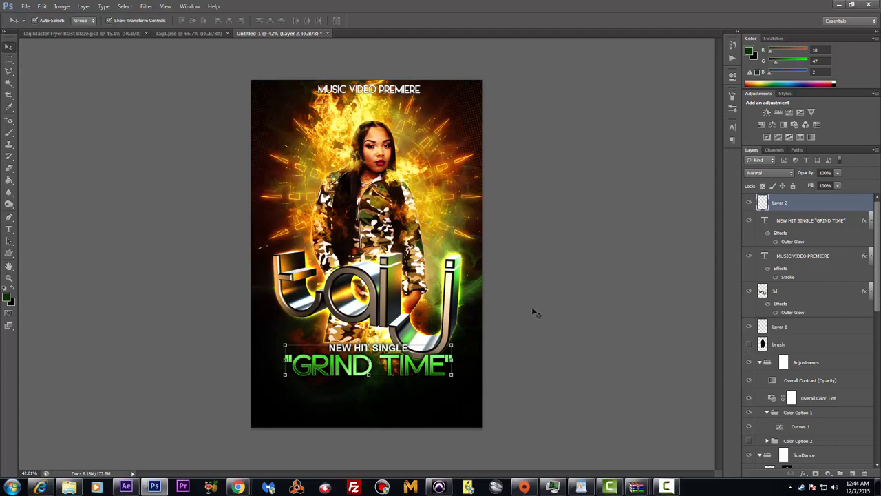
{"action": "left_click", "coordinate": [601, 300]}
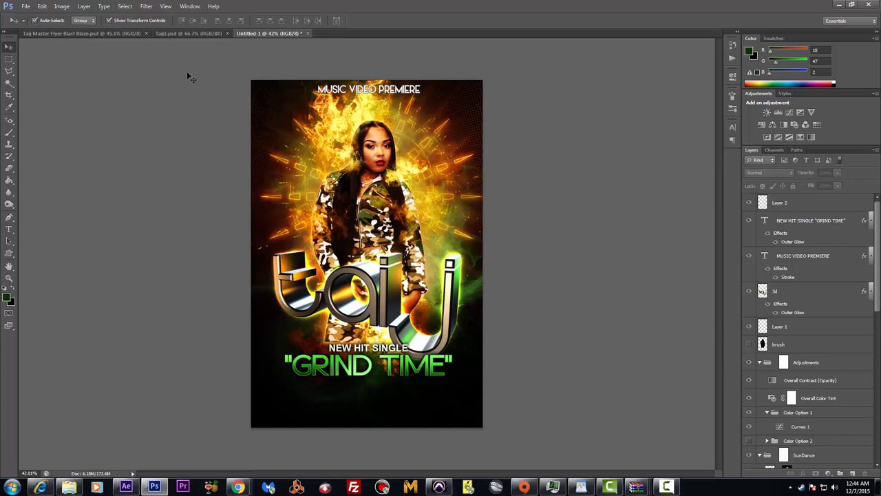
Float the Untitled-1 flyer in its own window beside the Taij Master Flyer Blast Blaze.psd document
{"action": "left_click", "coordinate": [185, 34]}
{"action": "left_click", "coordinate": [121, 34]}
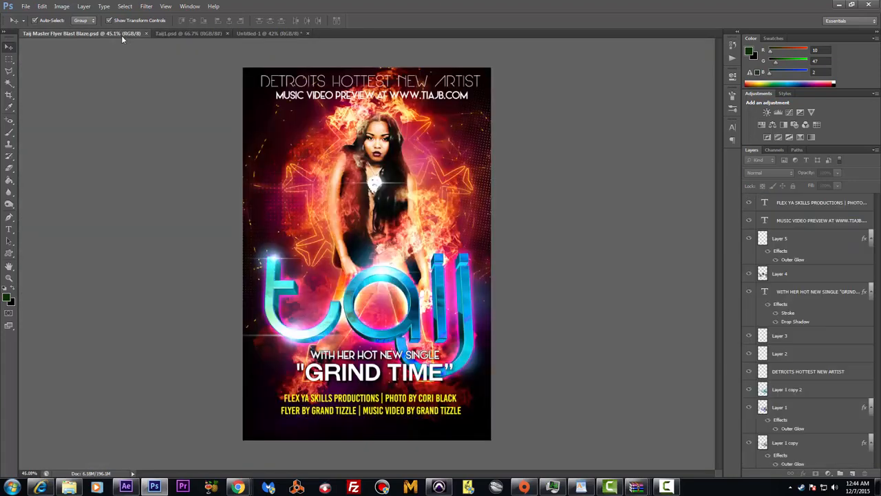
{"action": "left_click", "coordinate": [269, 33]}
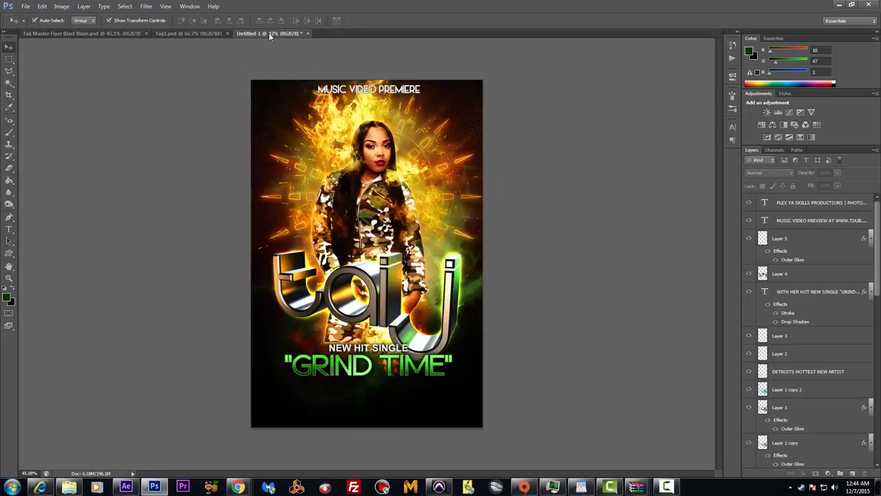
{"action": "left_click_drag", "start_coordinate": [271, 33], "coordinate": [504, 64]}
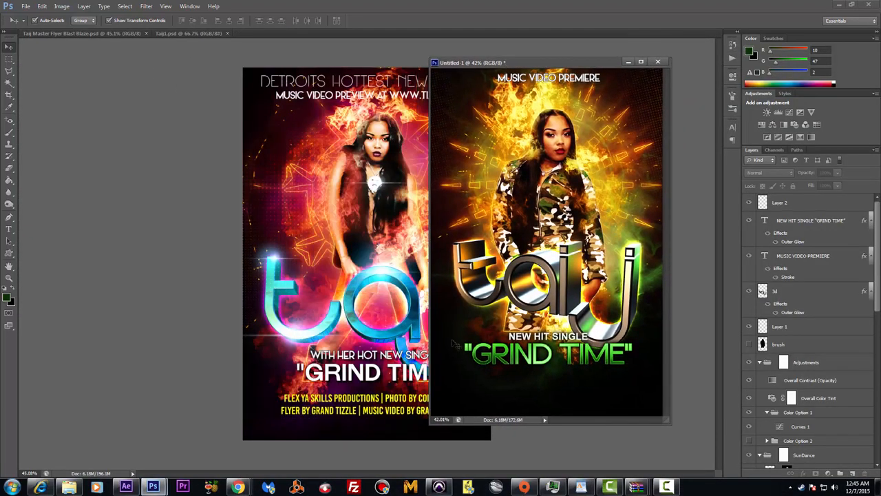
Copy the yellow two-line production credits from the older flyer into Untitled-1 and place them below “GRIND TIME”
{"action": "left_click", "coordinate": [369, 399]}
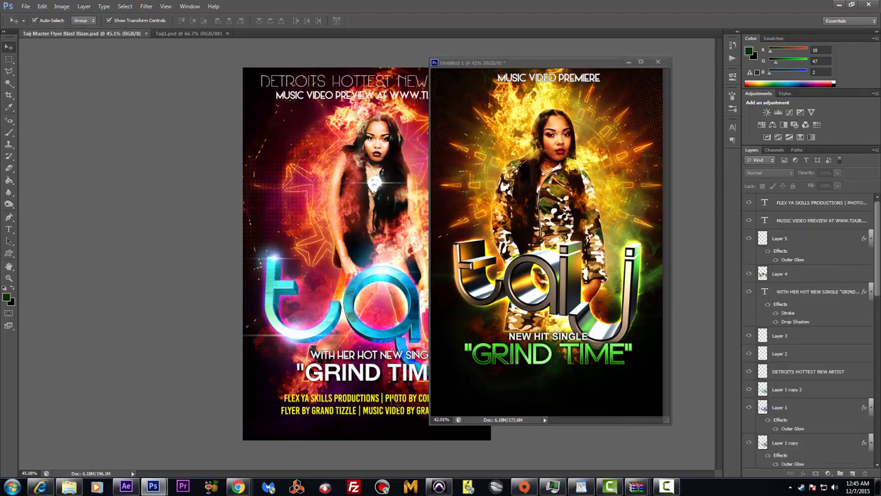
{"action": "left_click", "coordinate": [370, 410]}
{"action": "left_click_drag", "start_coordinate": [369, 408], "coordinate": [437, 402]}
{"action": "left_click_drag", "start_coordinate": [491, 390], "coordinate": [603, 379]}
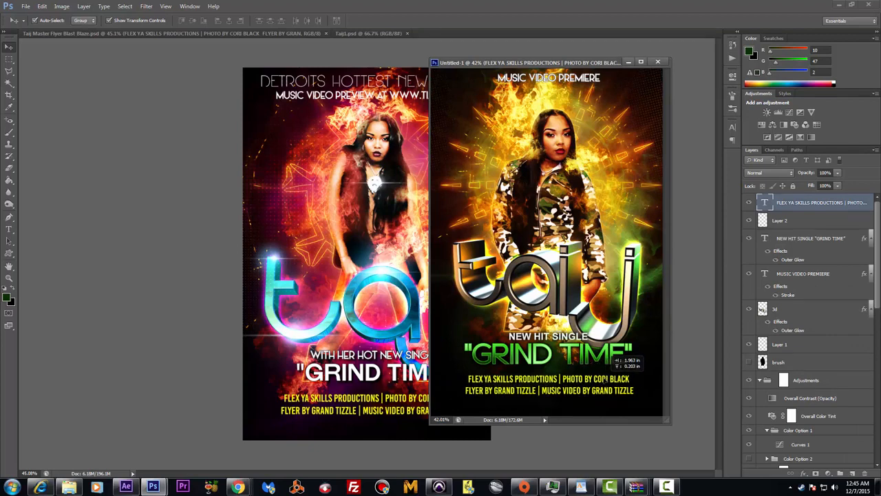
{"action": "left_click_drag", "start_coordinate": [610, 354], "coordinate": [616, 358]}
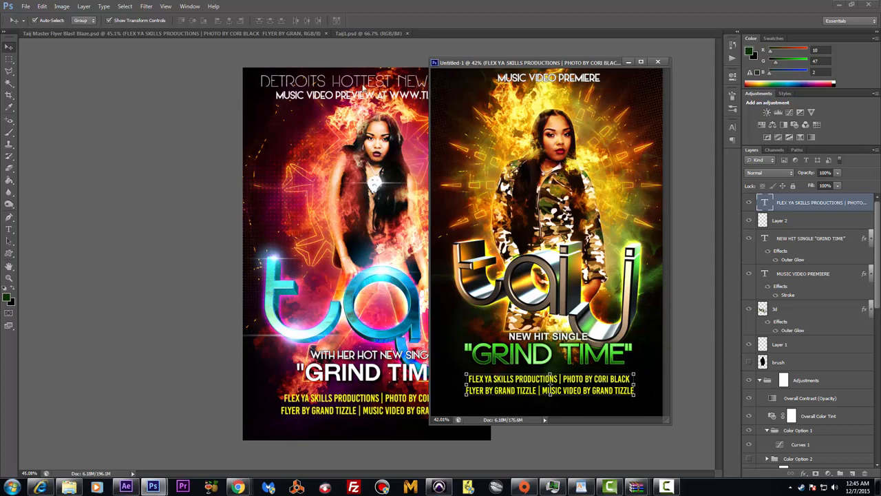
Add a yellow text line reading DETROITS OWN NEW HOT ARTIST OF 2016 to the Untitled-1 flyer
{"action": "left_click", "coordinate": [301, 82]}
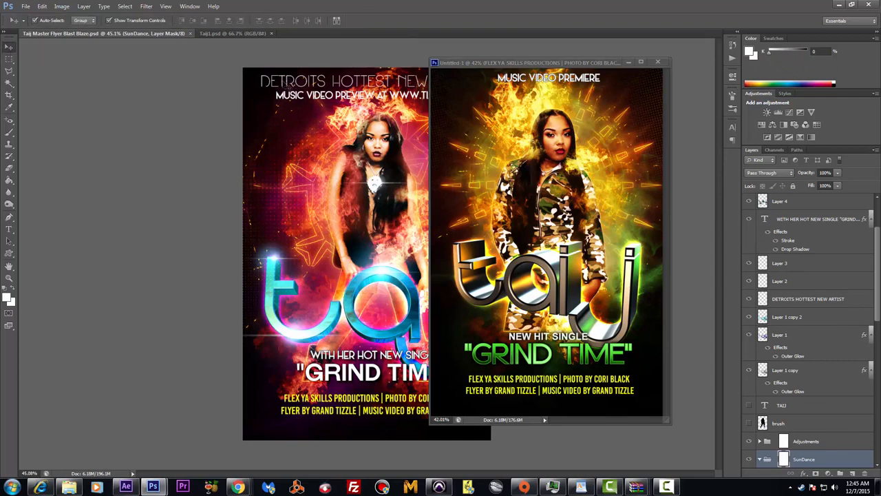
{"action": "left_click", "coordinate": [303, 73]}
{"action": "left_click", "coordinate": [9, 228]}
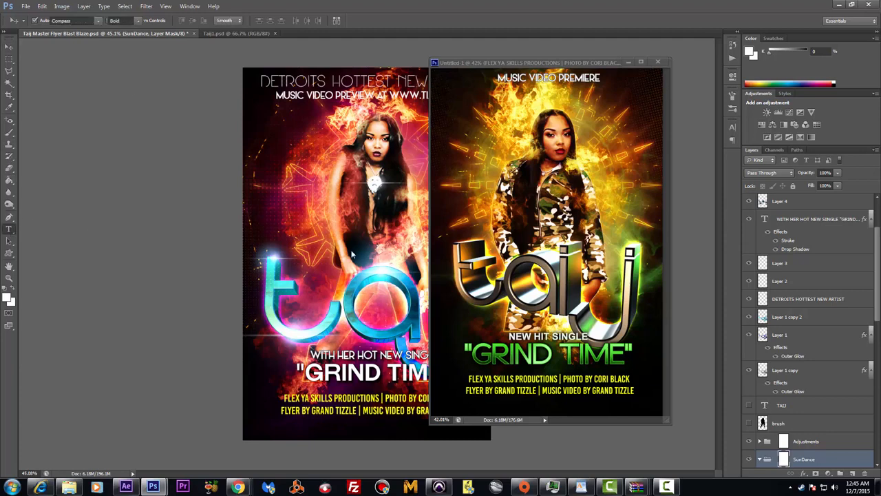
{"action": "left_click", "coordinate": [477, 118]}
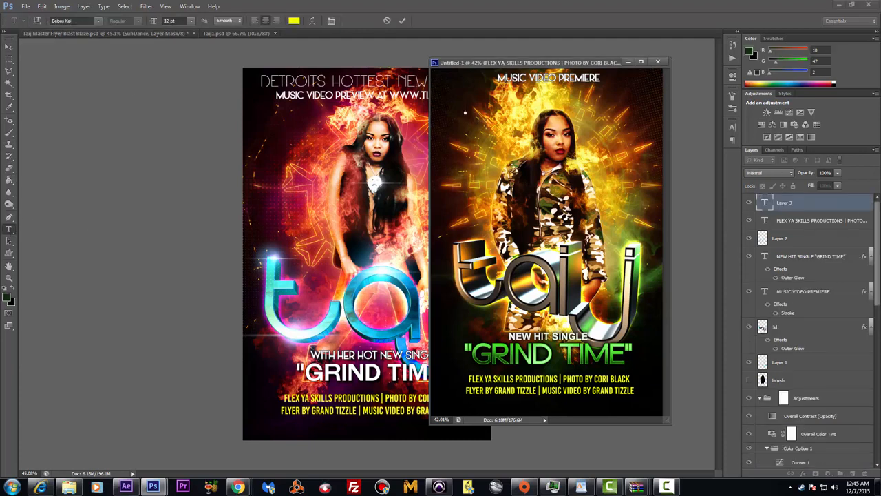
{"action": "type", "text": "DETROITS OWN NEW"}
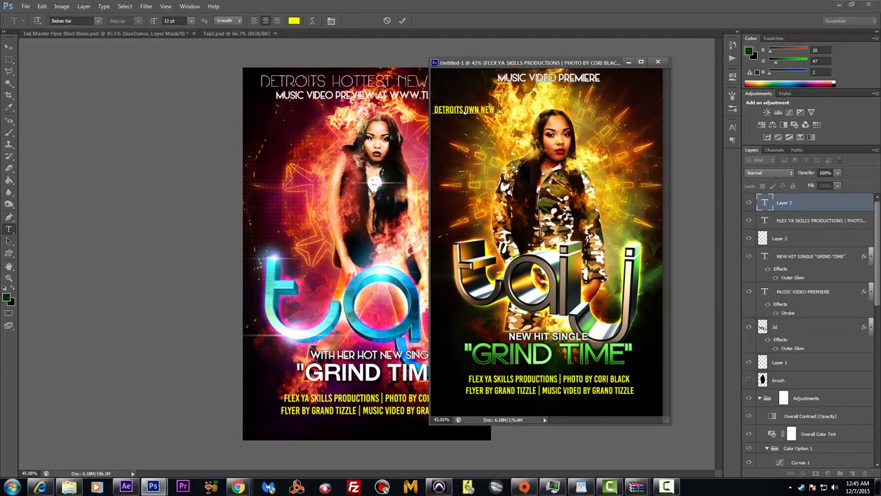
{"action": "type", "text": " HOT ARTIST"}
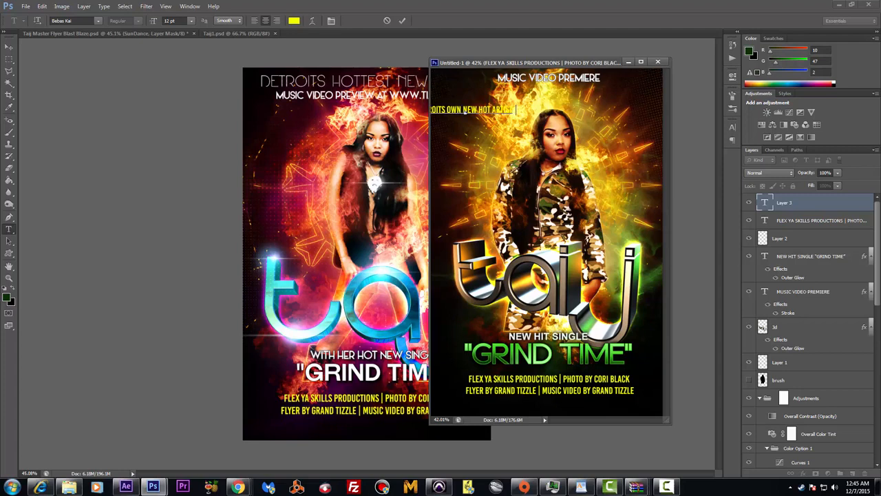
{"action": "type", "text": " TAIJ"}
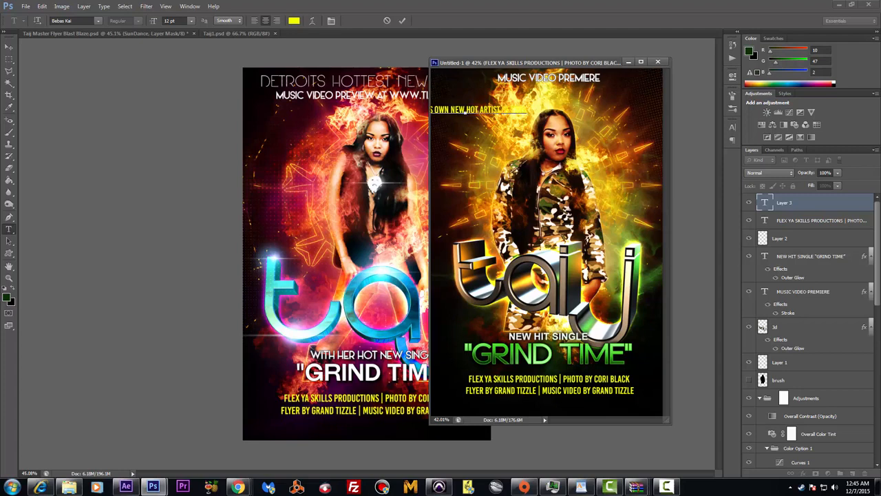
Move the new text line directly below MUSIC VIDEO PREMIERE and dock the flyer window again
{"action": "left_click", "coordinate": [9, 46]}
{"action": "left_click_drag", "start_coordinate": [466, 109], "coordinate": [592, 66]}
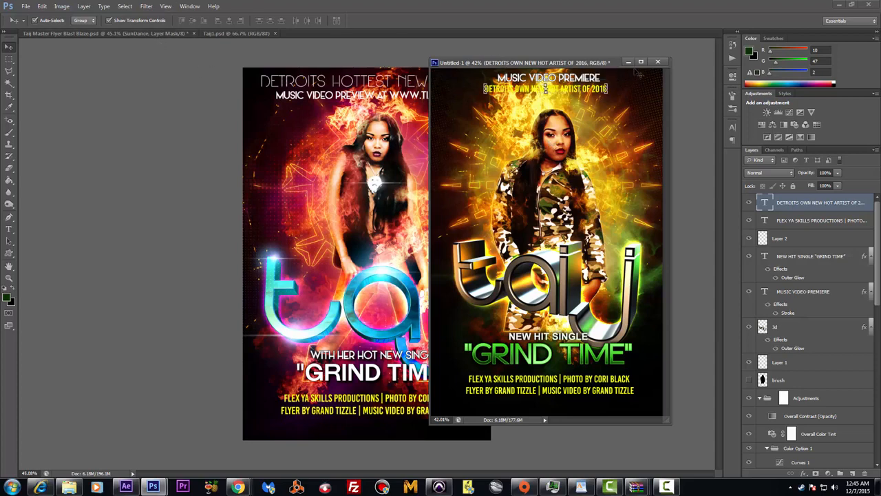
{"action": "left_click_drag", "start_coordinate": [607, 62], "coordinate": [606, 38]}
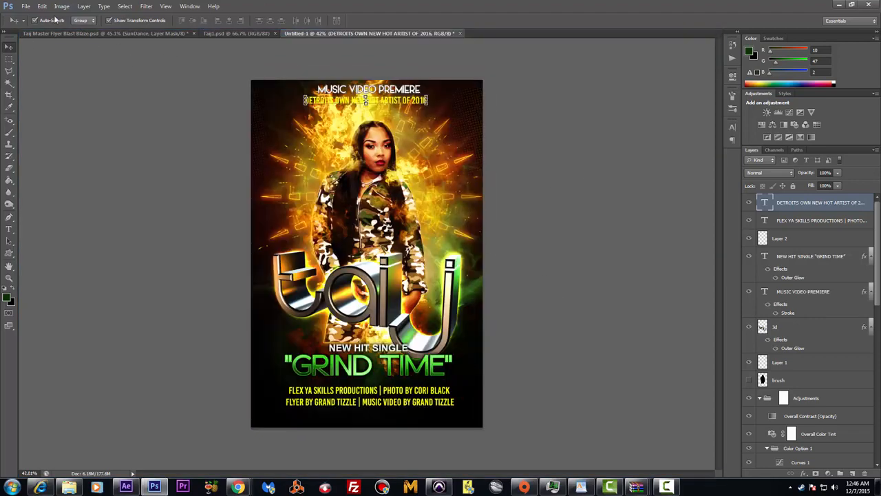
Add a thin outside stroke to the DETROITS OWN NEW HOT ARTIST OF 2016 text layer
{"action": "left_click", "coordinate": [84, 7]}
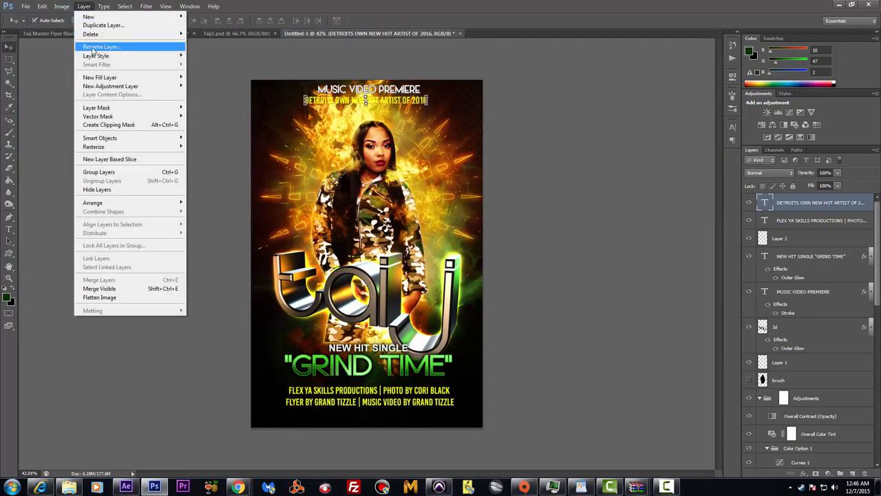
{"action": "mouse_move", "coordinate": [95, 55]}
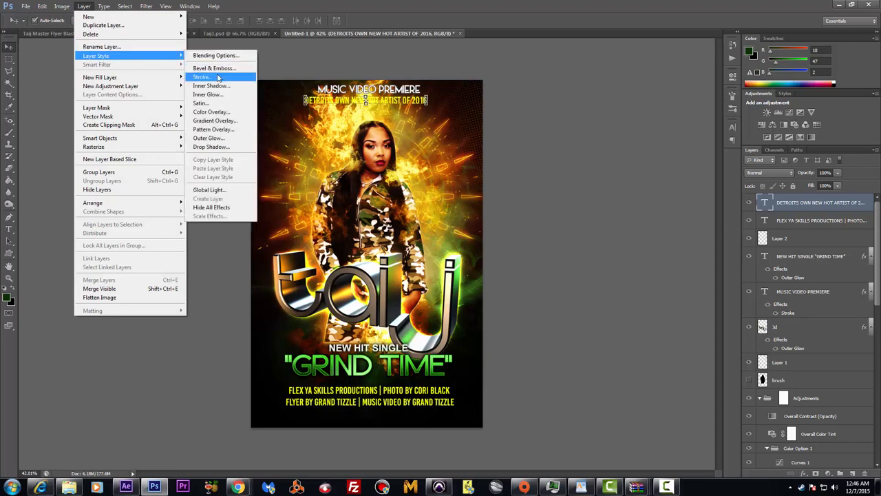
{"action": "left_click", "coordinate": [217, 77]}
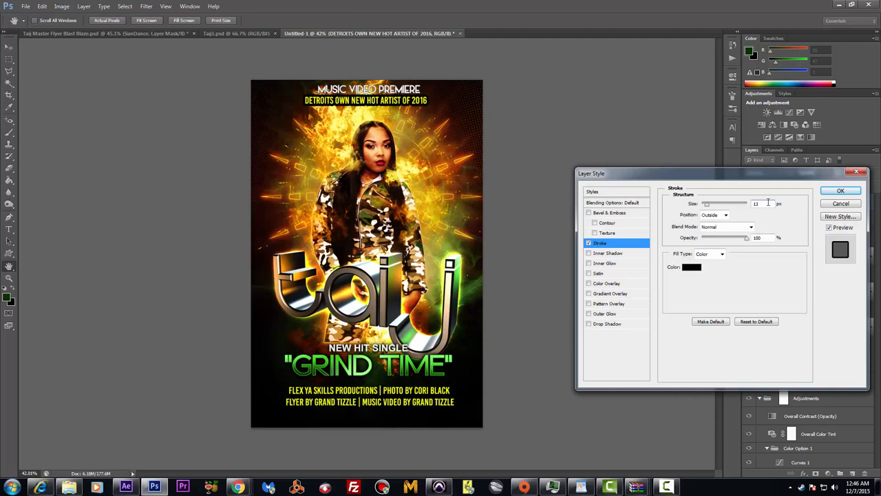
{"action": "scroll", "coordinate": [768, 204], "scroll_direction": "down", "scroll_amount": 10}
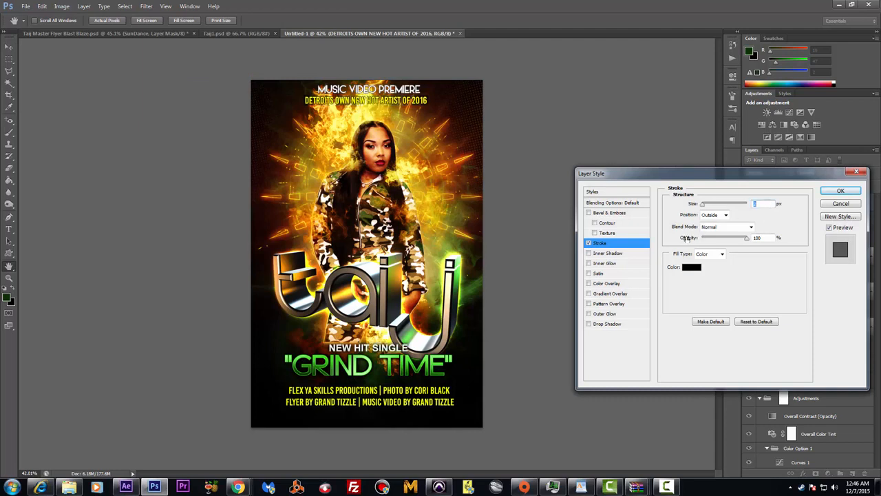
Set the tagline's stroke colour to grey 878484 and apply the layer style
{"action": "left_click", "coordinate": [692, 267]}
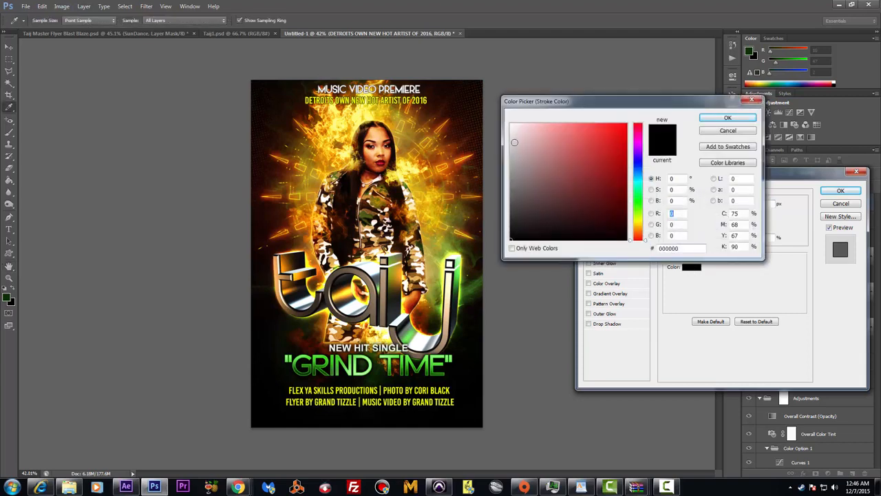
{"action": "left_click", "coordinate": [514, 170]}
{"action": "left_click", "coordinate": [517, 198]}
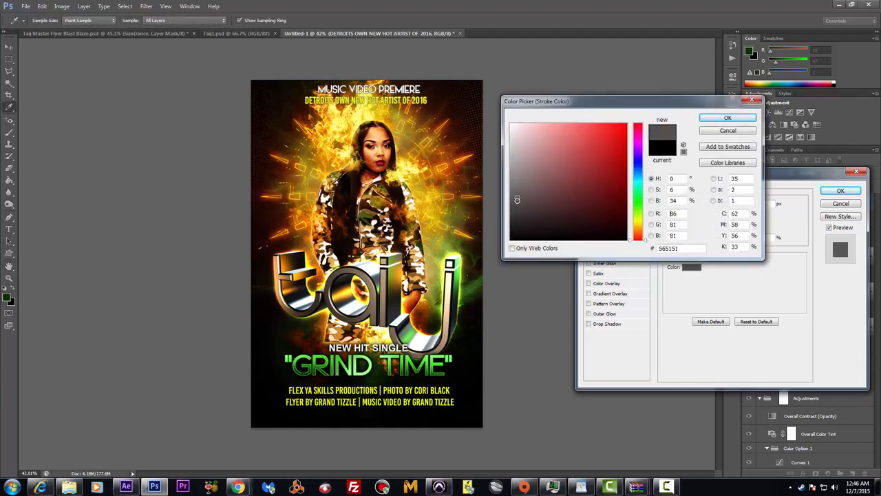
{"action": "left_click", "coordinate": [513, 184]}
{"action": "left_click", "coordinate": [513, 178]}
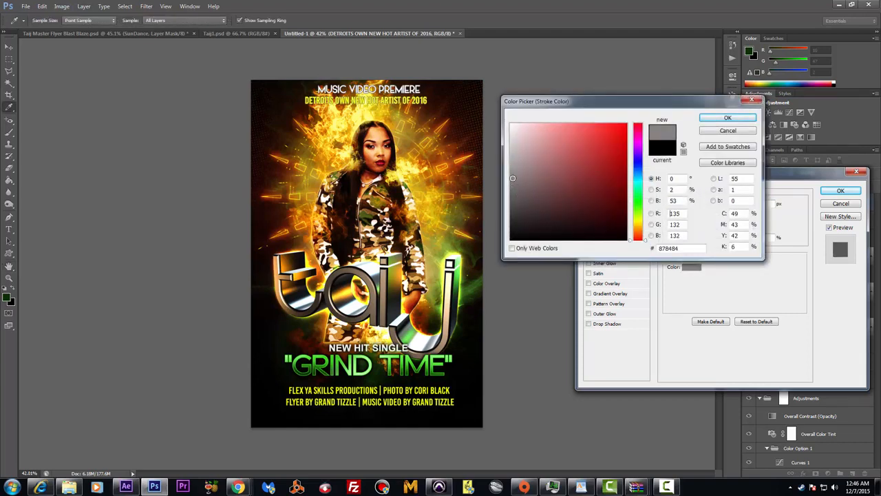
{"action": "left_click", "coordinate": [713, 118]}
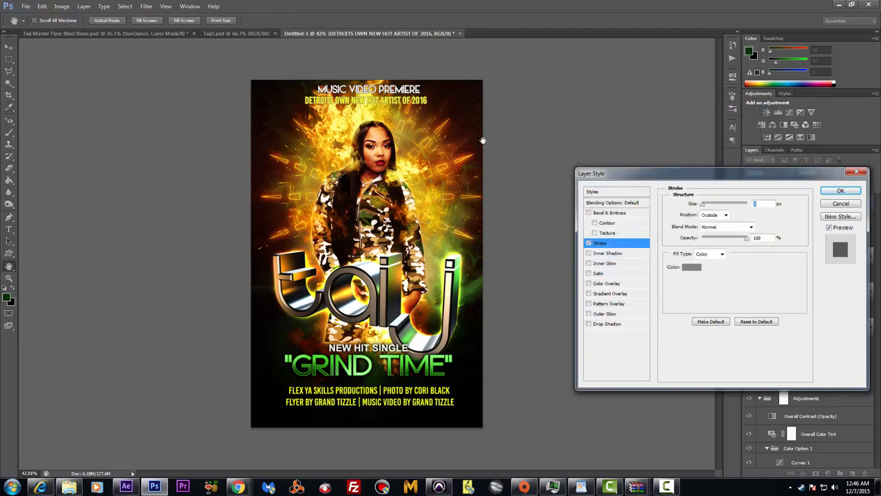
{"action": "left_click", "coordinate": [838, 192]}
Create a new empty layer at the top of the layer stack and activate the Brush tool
{"action": "scroll", "coordinate": [524, 176], "scroll_direction": "up", "scroll_amount": 1}
{"action": "scroll", "coordinate": [526, 182], "scroll_direction": "up", "scroll_amount": 1}
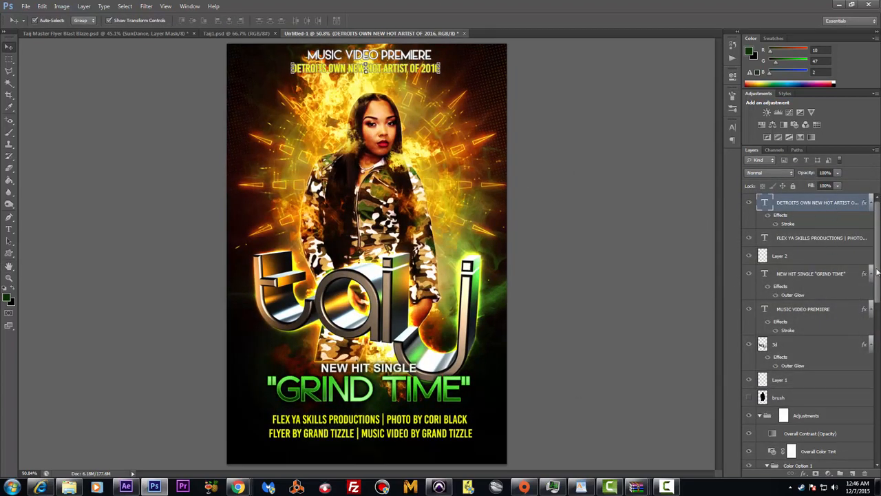
{"action": "left_click", "coordinate": [851, 473]}
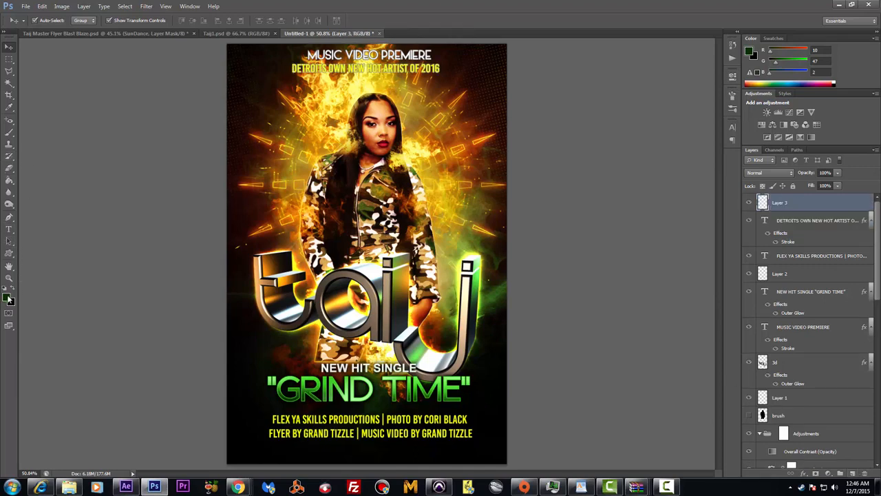
{"action": "left_click", "coordinate": [302, 307]}
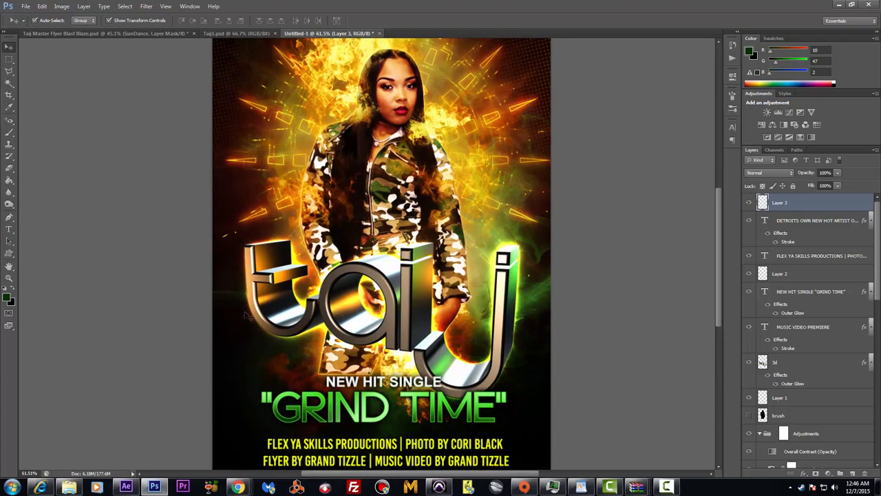
{"action": "left_click", "coordinate": [7, 299]}
{"action": "left_click", "coordinate": [732, 131]}
{"action": "left_click", "coordinate": [9, 132]}
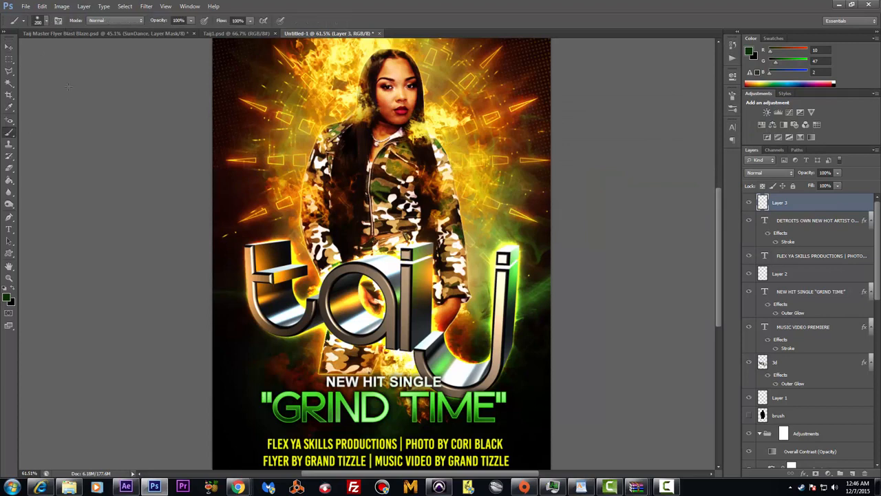
Try stamping the last 2500 px brush preset in dark green over the woman, and undo the stamp
{"action": "left_click", "coordinate": [47, 22]}
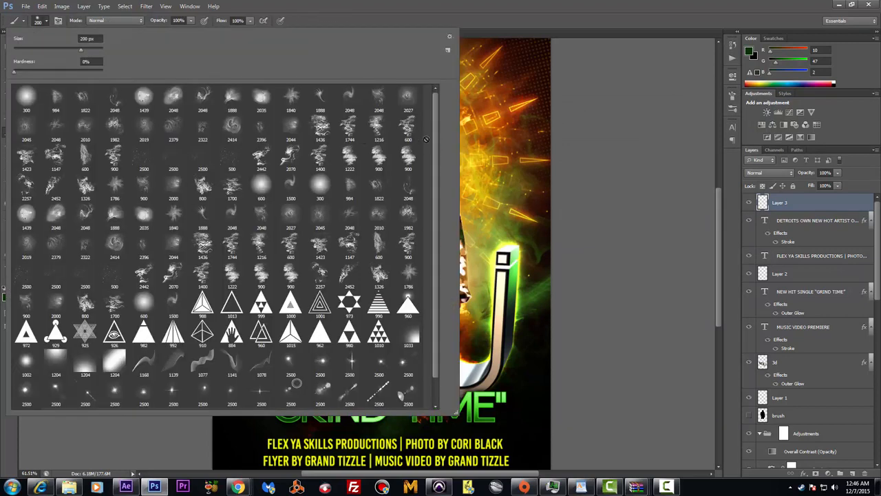
{"action": "left_click_drag", "start_coordinate": [435, 137], "coordinate": [436, 196]}
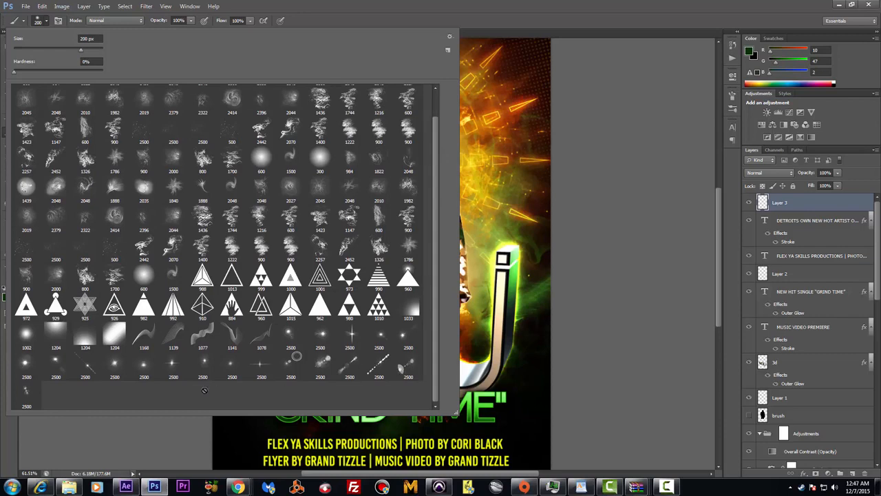
{"action": "double_click", "coordinate": [26, 391]}
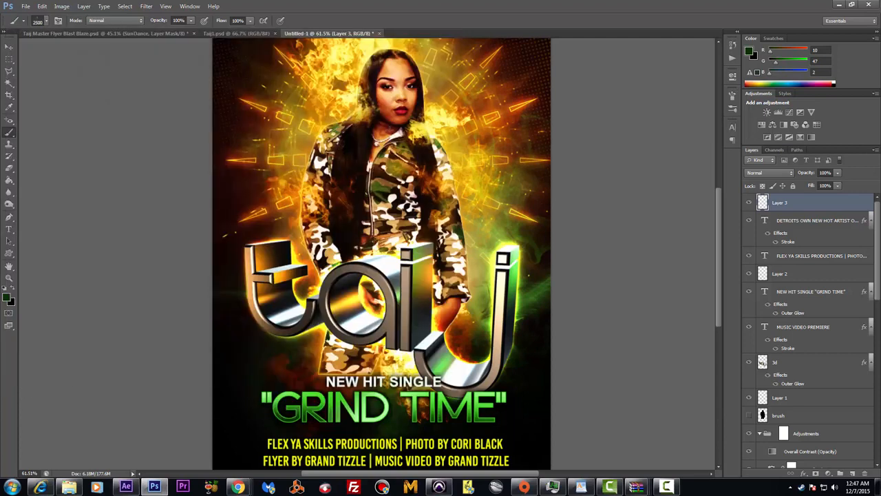
{"action": "left_click", "coordinate": [442, 198]}
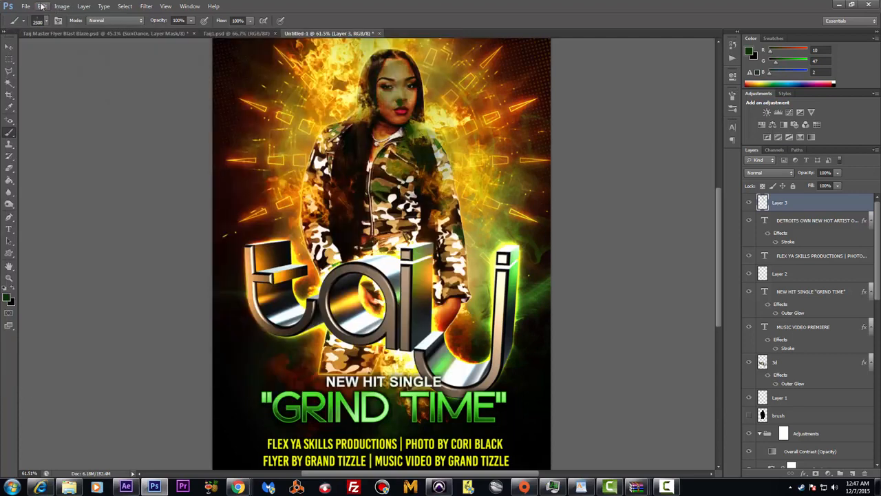
{"action": "left_click", "coordinate": [42, 6]}
{"action": "left_click", "coordinate": [52, 34]}
Set the foreground colour to bright yellow fcf13a
{"action": "left_click", "coordinate": [9, 299]}
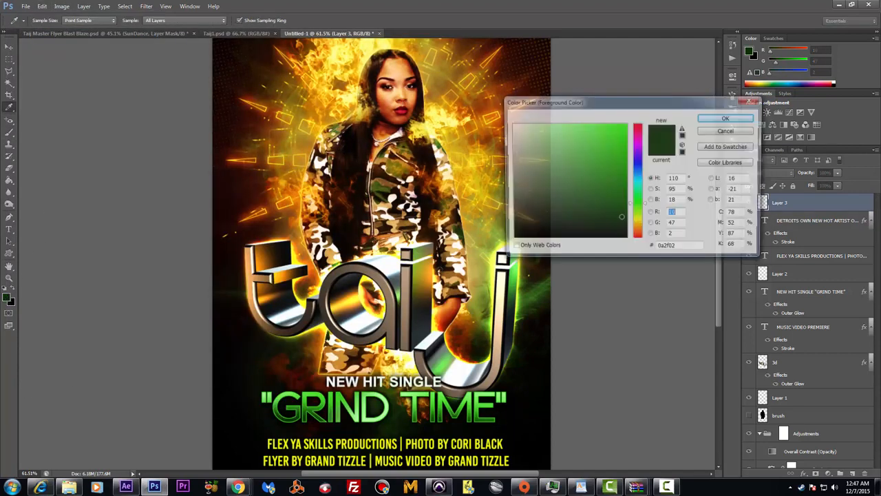
{"action": "left_click_drag", "start_coordinate": [599, 179], "coordinate": [631, 117]}
{"action": "left_click_drag", "start_coordinate": [638, 213], "coordinate": [639, 222]}
{"action": "left_click_drag", "start_coordinate": [612, 126], "coordinate": [600, 123]}
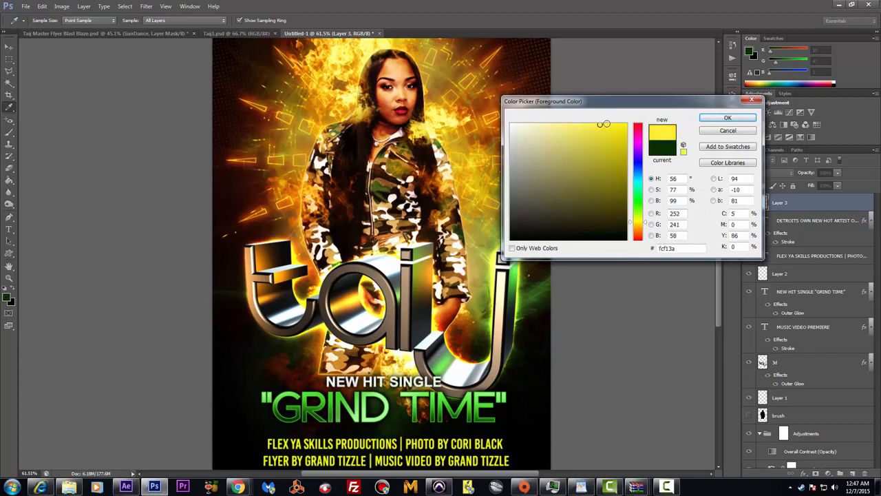
{"action": "left_click", "coordinate": [727, 118]}
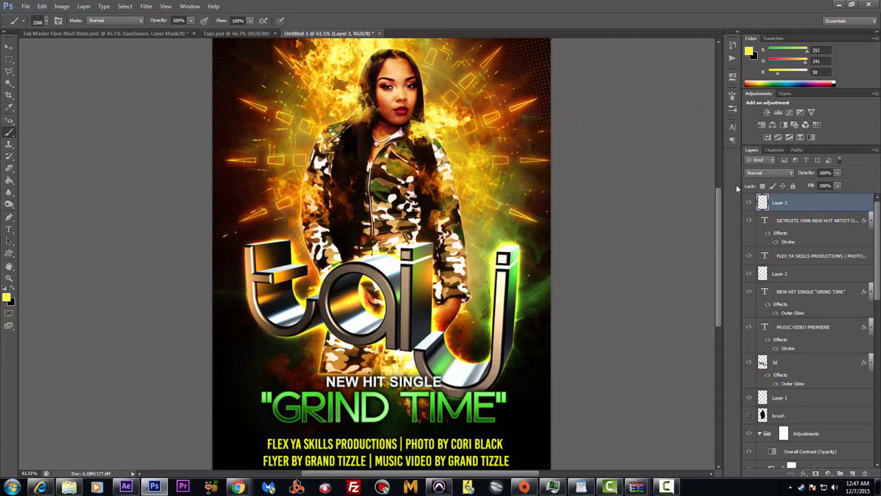
Try stamping the same 2500 px brush in yellow over the woman's shoulder, and undo the stamp
{"action": "left_click", "coordinate": [360, 132]}
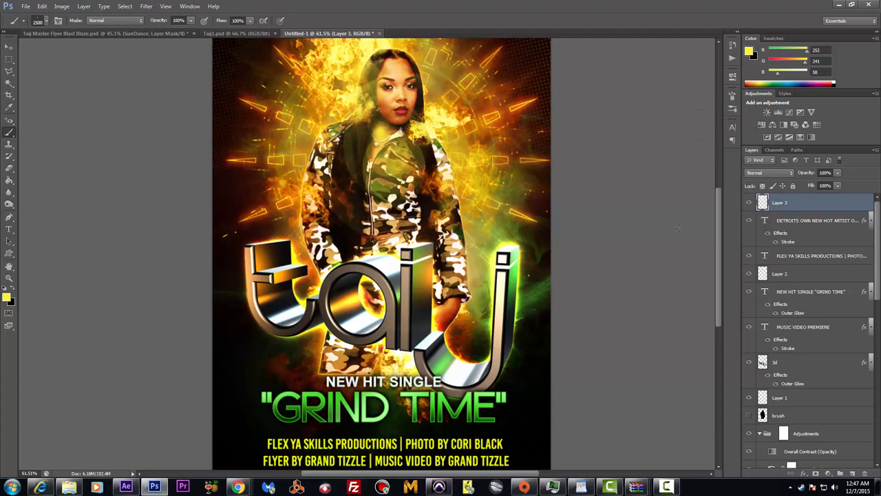
{"action": "left_click", "coordinate": [42, 6]}
{"action": "left_click", "coordinate": [55, 32]}
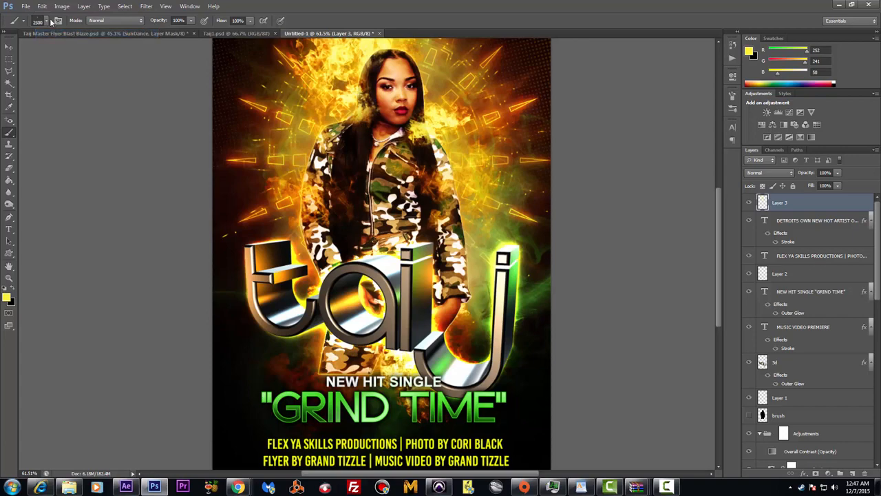
Choose the diagonal lens flare brush made of scattered discs and reduce its size to 600 px
{"action": "right_click", "coordinate": [341, 220]}
{"action": "double_click", "coordinate": [381, 364]}
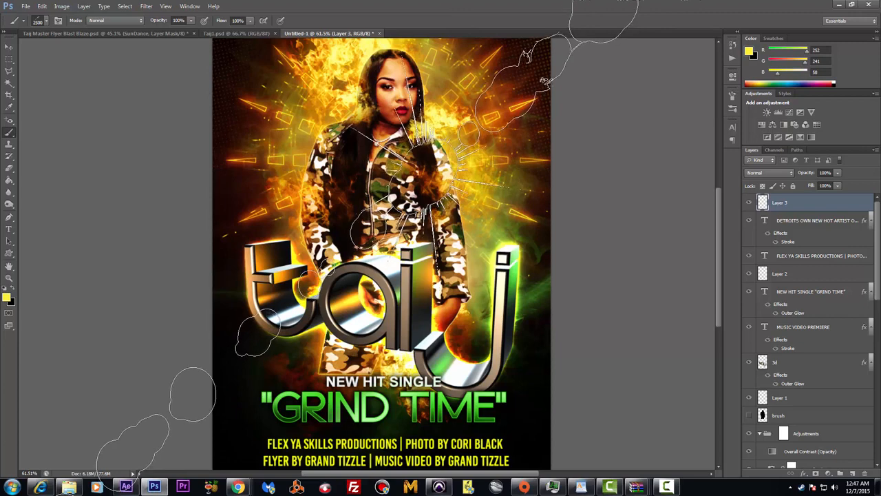
{"action": "key", "text": "bracketleft"}
{"action": "key", "text": "bracketleft"}
{"action": "key", "text": "bracketleft"}
{"action": "key", "text": "bracketleft"}
{"action": "key", "text": "bracketleft"}
{"action": "key", "text": "bracketleft"}
{"action": "key", "text": "bracketleft"}
{"action": "key", "text": "bracketleft"}
{"action": "key", "text": "bracketleft"}
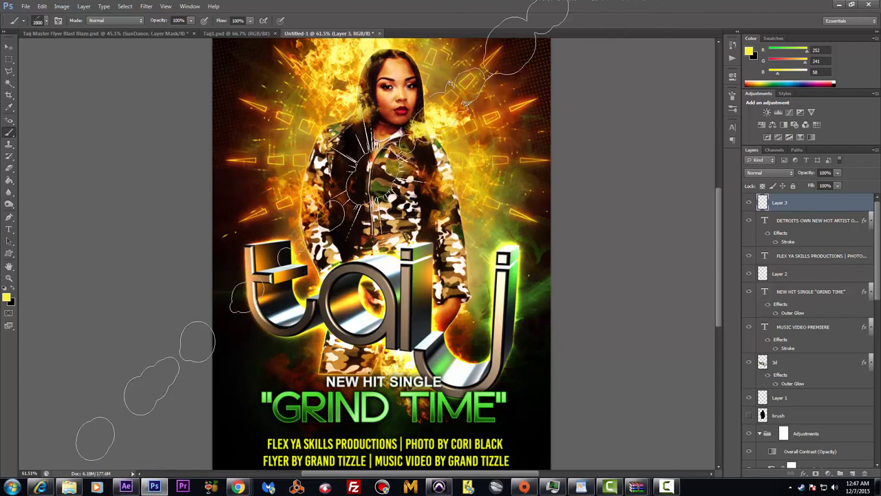
{"action": "key", "text": "bracketleft"}
{"action": "key", "text": "bracketleft"}
{"action": "key", "text": "bracketleft"}
{"action": "key", "text": "bracketleft"}
{"action": "key", "text": "bracketleft"}
{"action": "key", "text": "bracketleft"}
{"action": "key", "text": "bracketleft"}
{"action": "key", "text": "bracketleft"}
{"action": "key", "text": "bracketleft"}
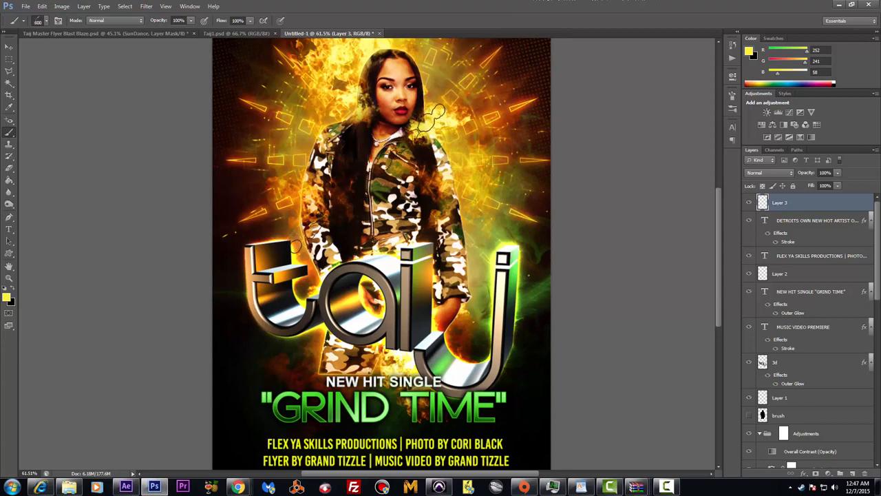
Try one yellow stamp of the diagonal flare brush over the camouflage jacket, and undo it
{"action": "left_click", "coordinate": [360, 184]}
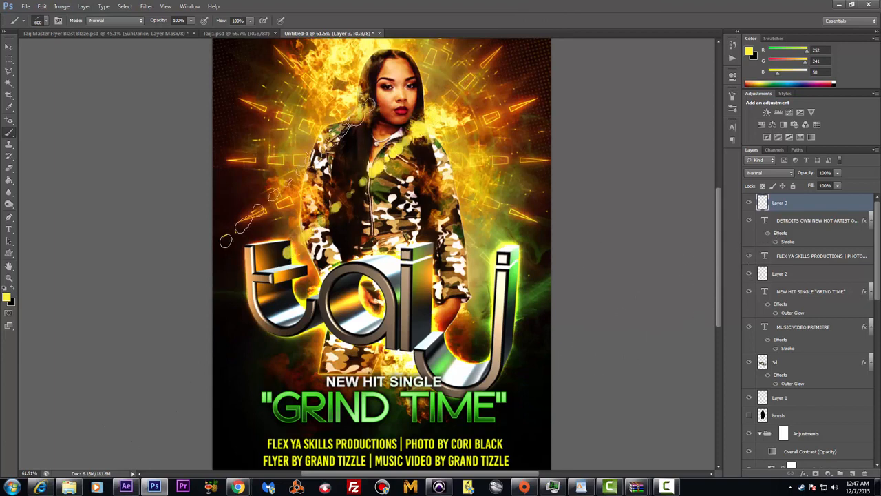
{"action": "left_click", "coordinate": [42, 7]}
{"action": "left_click", "coordinate": [61, 34]}
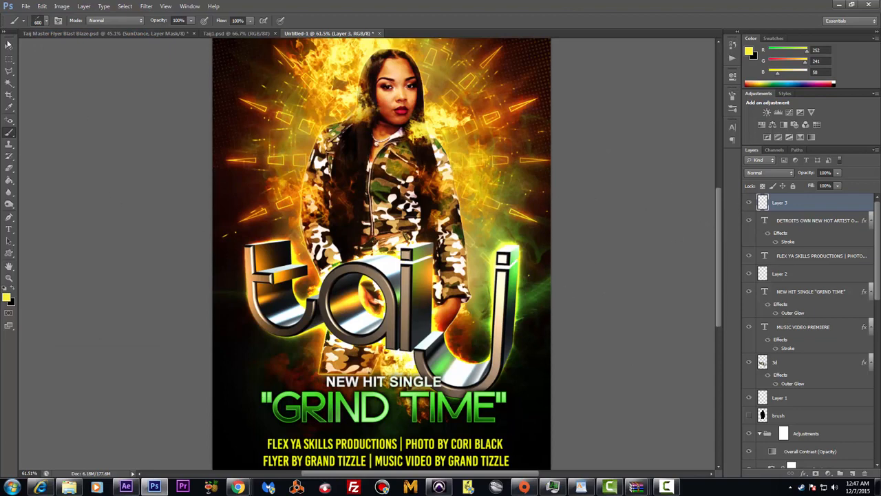
Select the Lens Flare 14 brush at 2500 px, try one yellow stamp on the letter t, and undo the stamp
{"action": "left_click", "coordinate": [46, 21]}
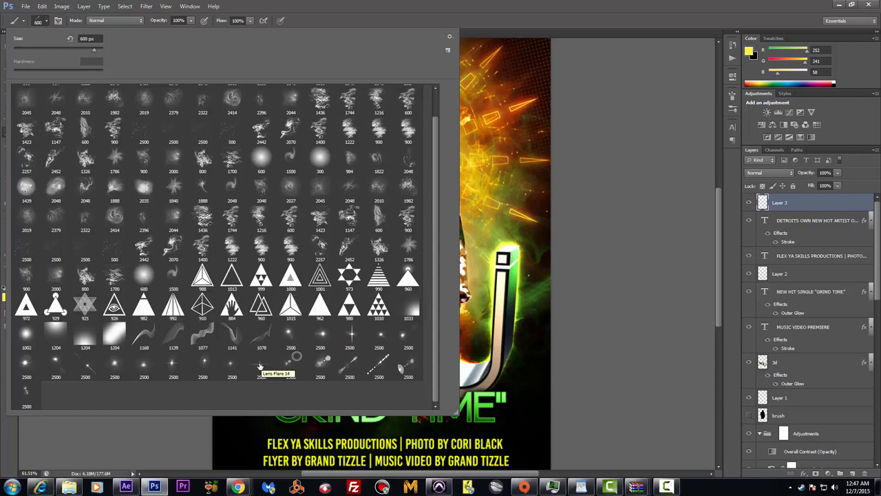
{"action": "double_click", "coordinate": [260, 366]}
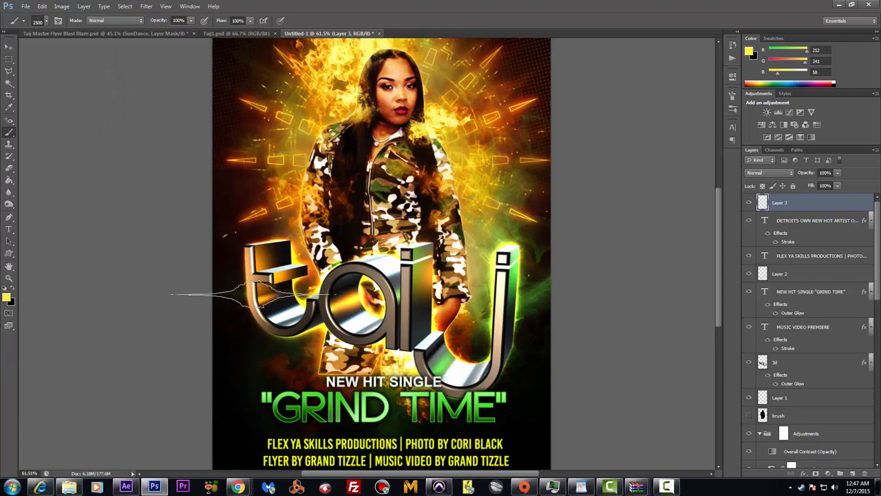
{"action": "left_click", "coordinate": [251, 295]}
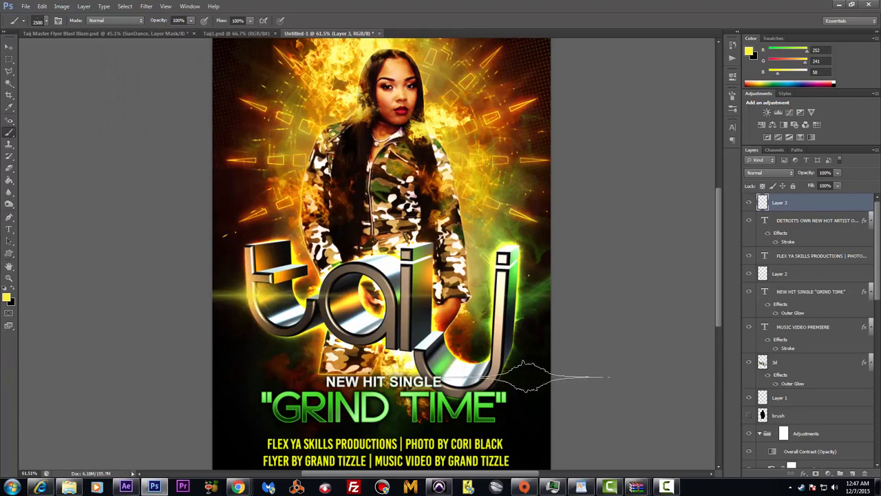
{"action": "left_click", "coordinate": [42, 6]}
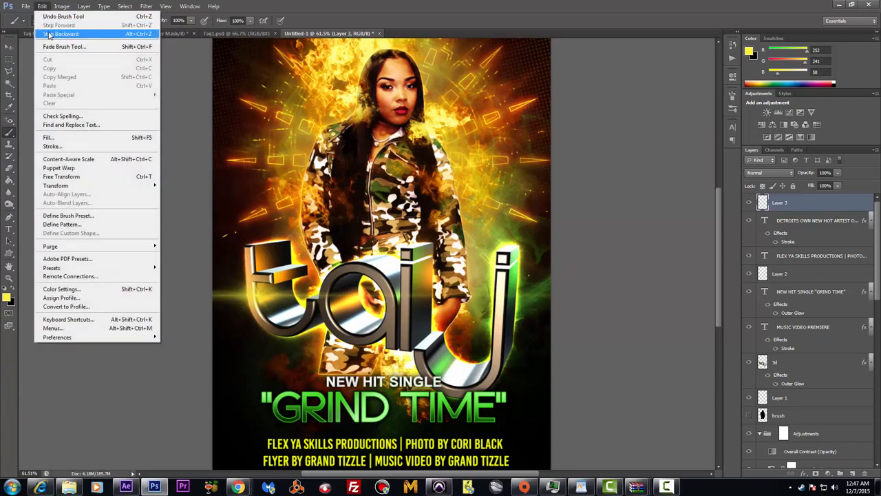
{"action": "left_click", "coordinate": [50, 34]}
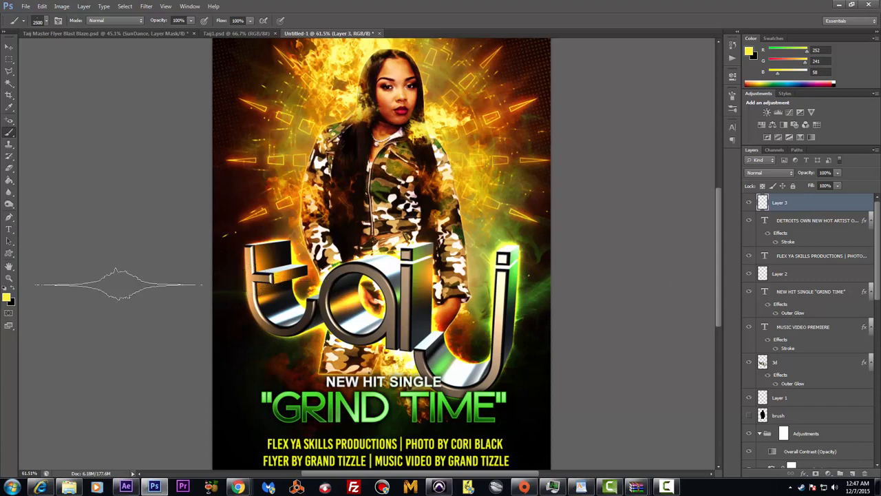
Sample the orange edge of the letter t and darken it to a brown foreground colour of RGB 95, 59, 19
{"action": "left_click", "coordinate": [6, 298]}
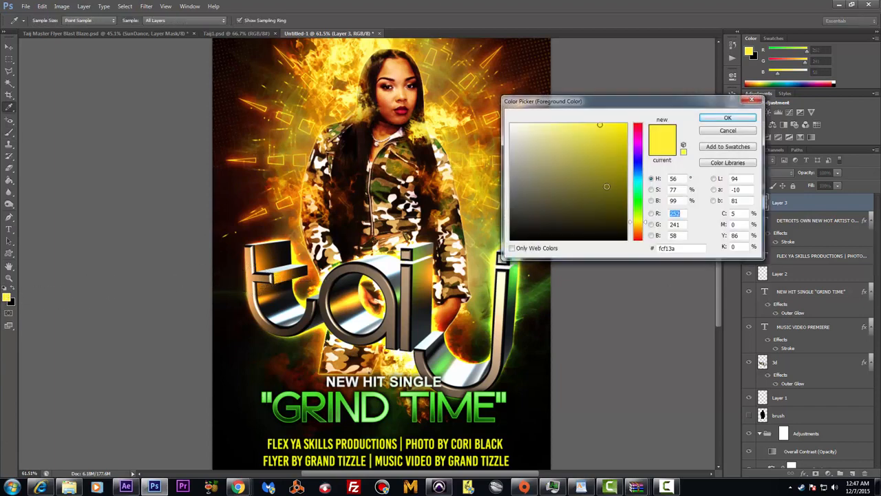
{"action": "left_click", "coordinate": [253, 278]}
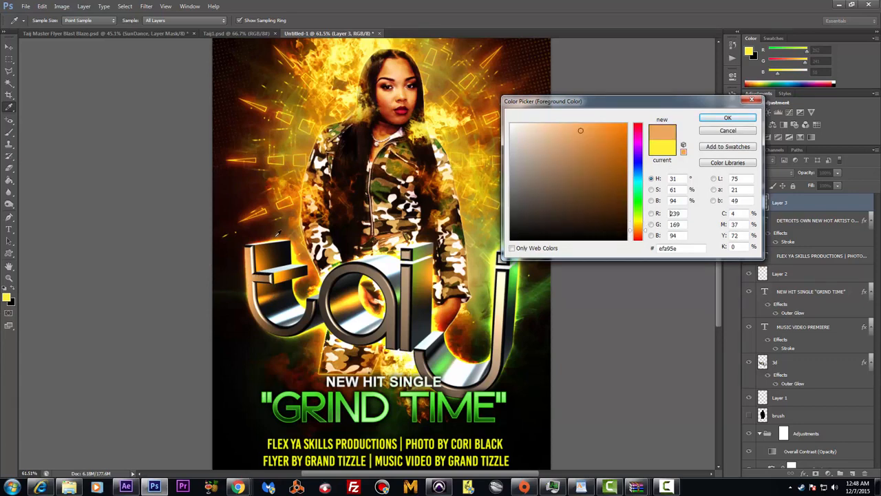
{"action": "left_click", "coordinate": [252, 283]}
{"action": "left_click", "coordinate": [610, 196]}
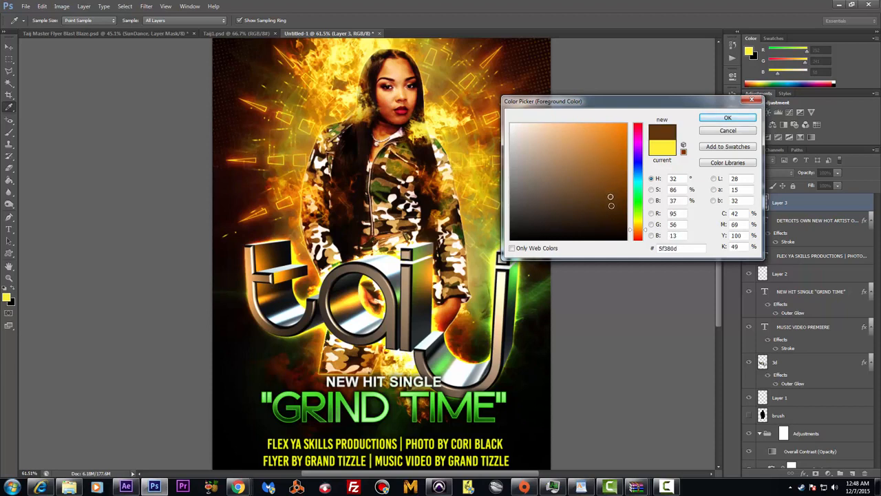
{"action": "left_click", "coordinate": [604, 197]}
{"action": "left_click", "coordinate": [726, 119]}
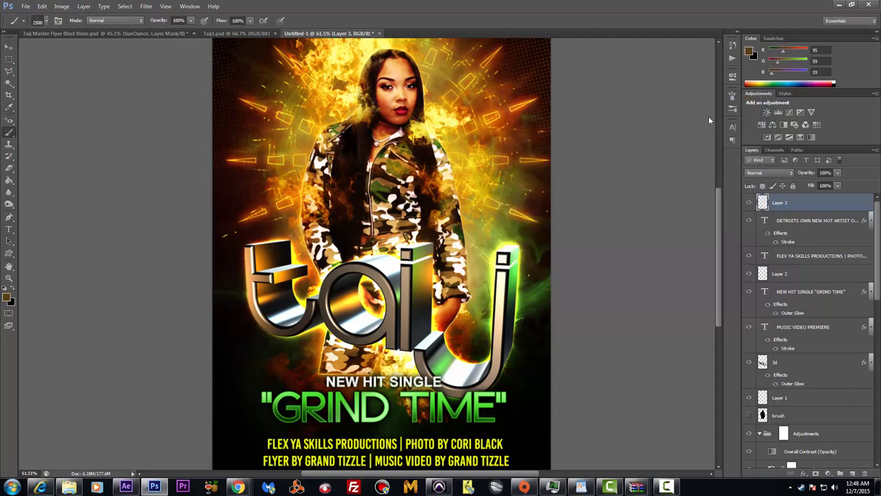
Set Layer 3's blend mode to Screen and choose the soft round 300 px brush
{"action": "left_click", "coordinate": [783, 174]}
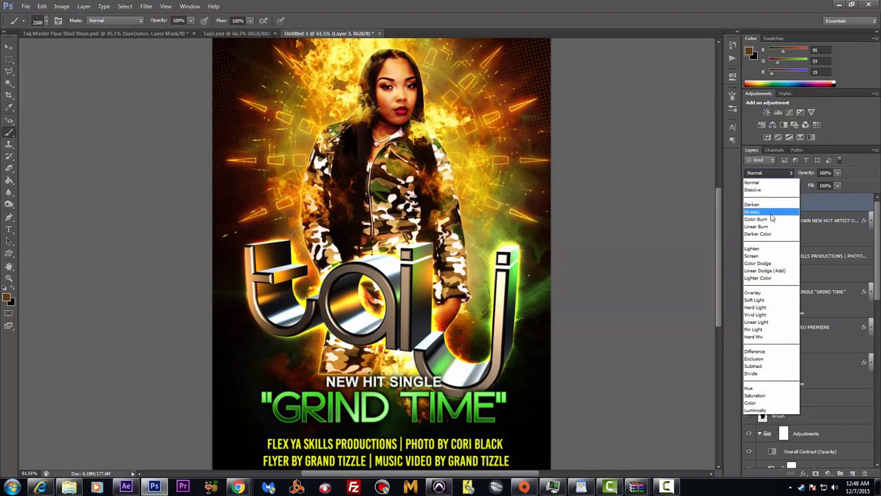
{"action": "left_click", "coordinate": [766, 256]}
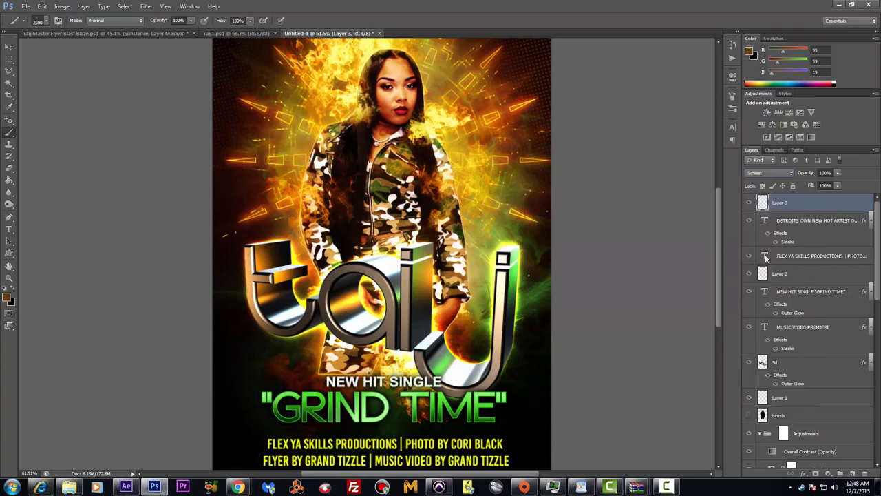
{"action": "left_click", "coordinate": [46, 22]}
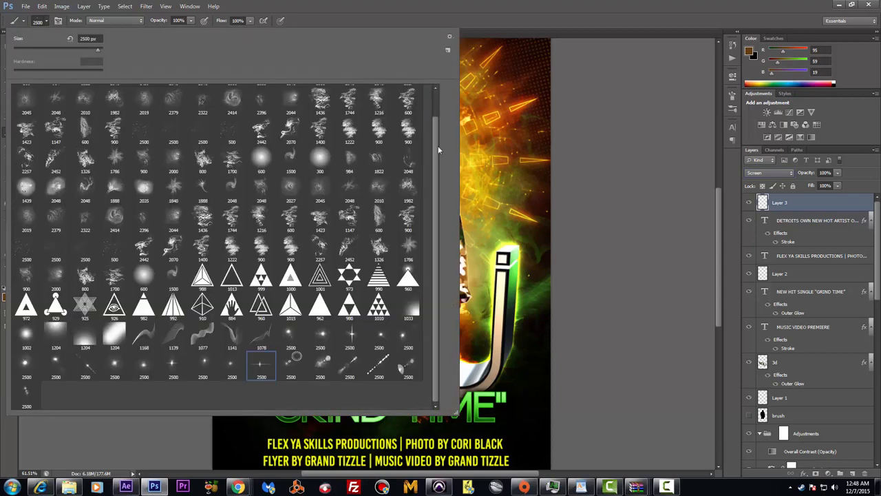
{"action": "mouse_move", "coordinate": [436, 146]}
{"action": "left_mouse_down"}
{"action": "mouse_move", "coordinate": [438, 125]}
{"action": "mouse_move", "coordinate": [163, 82]}
{"action": "left_mouse_up"}
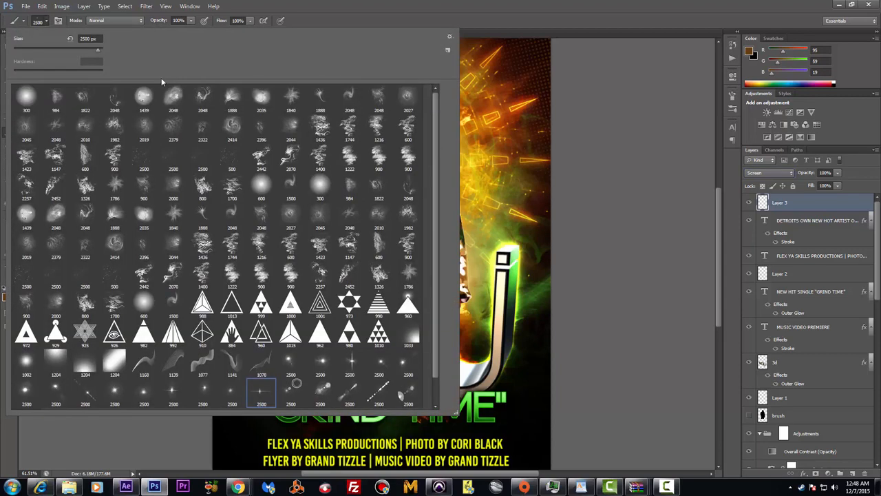
{"action": "double_click", "coordinate": [26, 97]}
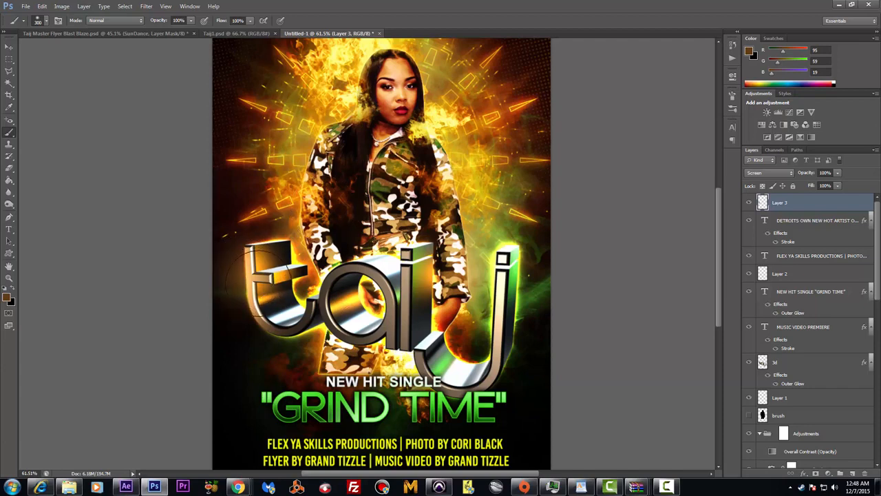
Paint brown glow over the letter t, and reduce the brush to 150 px to dab inside the letter a
{"action": "mouse_move", "coordinate": [308, 301]}
{"action": "left_mouse_down"}
{"action": "mouse_move", "coordinate": [265, 265]}
{"action": "mouse_move", "coordinate": [257, 296]}
{"action": "left_mouse_up"}
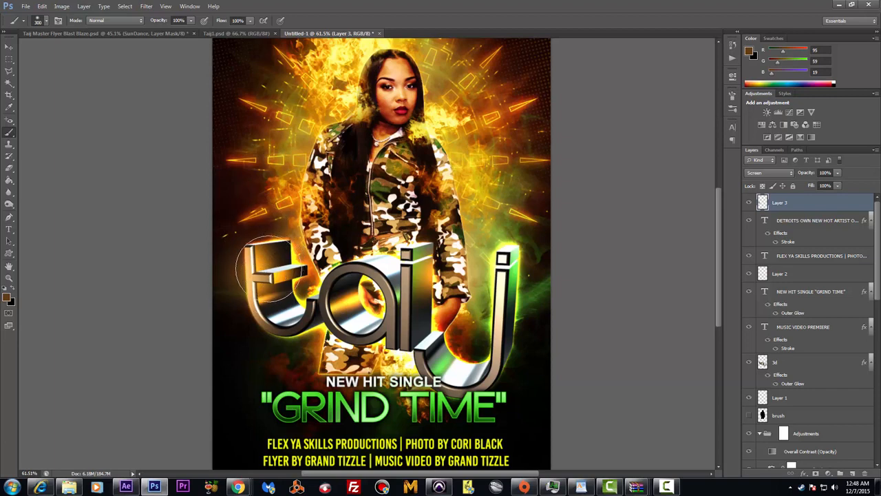
{"action": "key", "text": "bracketleft"}
{"action": "key", "text": "bracketleft"}
{"action": "key", "text": "bracketleft"}
{"action": "key", "text": "bracketleft"}
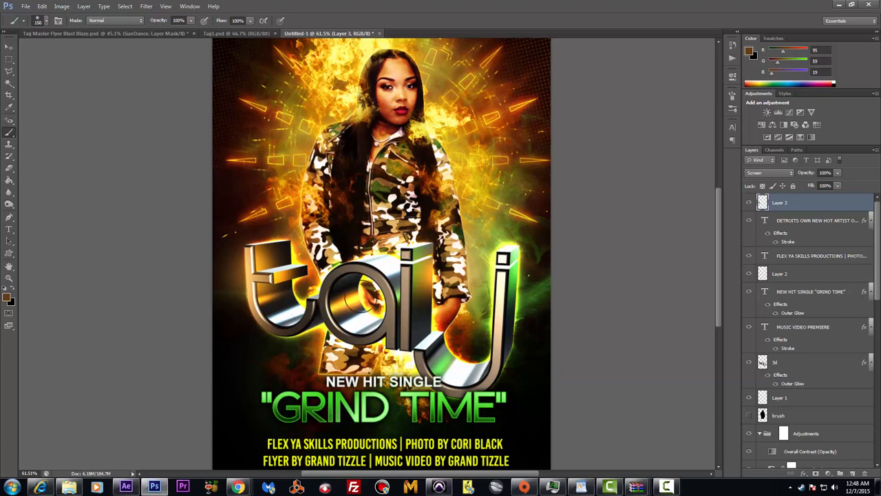
{"action": "left_click_drag", "start_coordinate": [354, 297], "coordinate": [354, 296]}
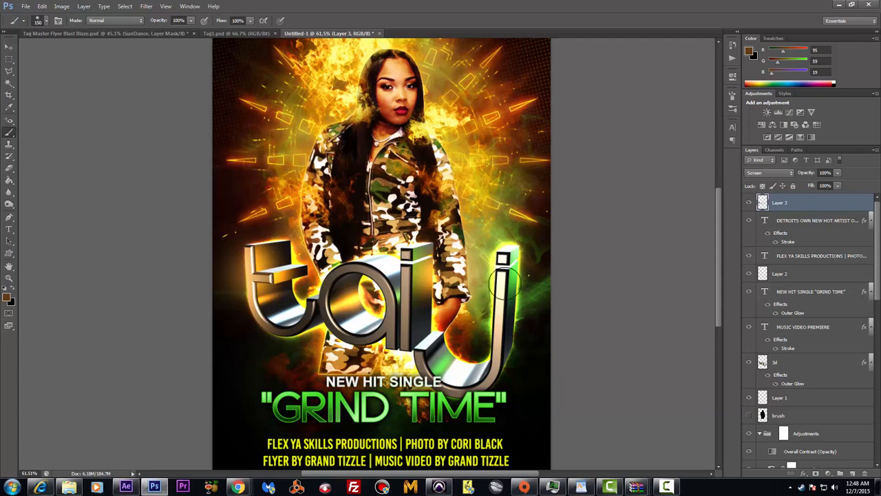
Enlarge the brush to 300 px and dab brown glow over the flames on both sides of the face
{"action": "key", "text": "bracketright"}
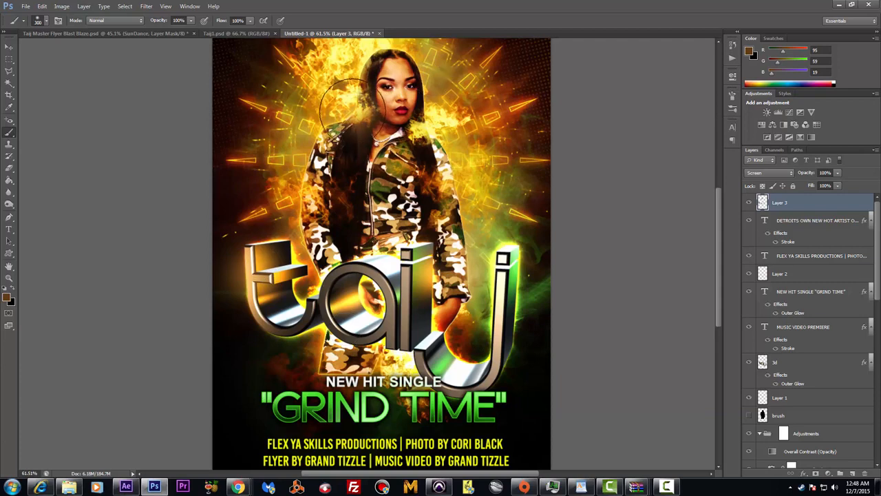
{"action": "key", "text": "bracketright"}
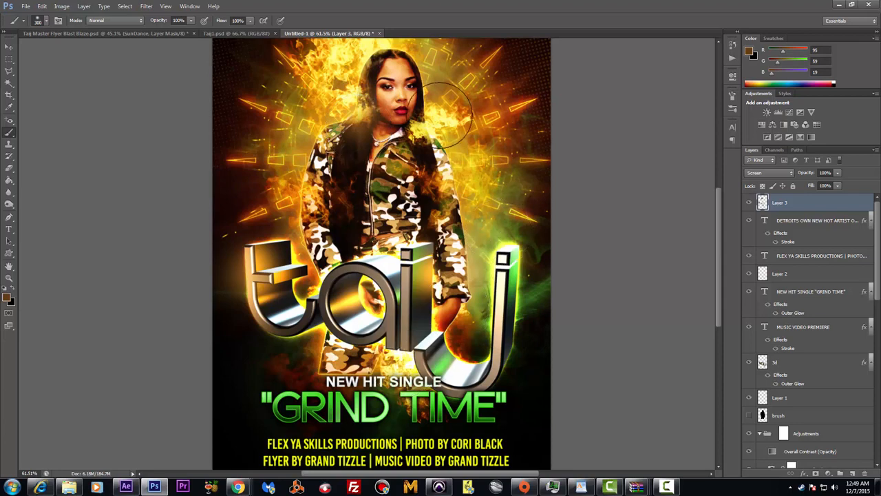
{"action": "scroll", "coordinate": [624, 244], "scroll_direction": "up", "scroll_amount": 4}
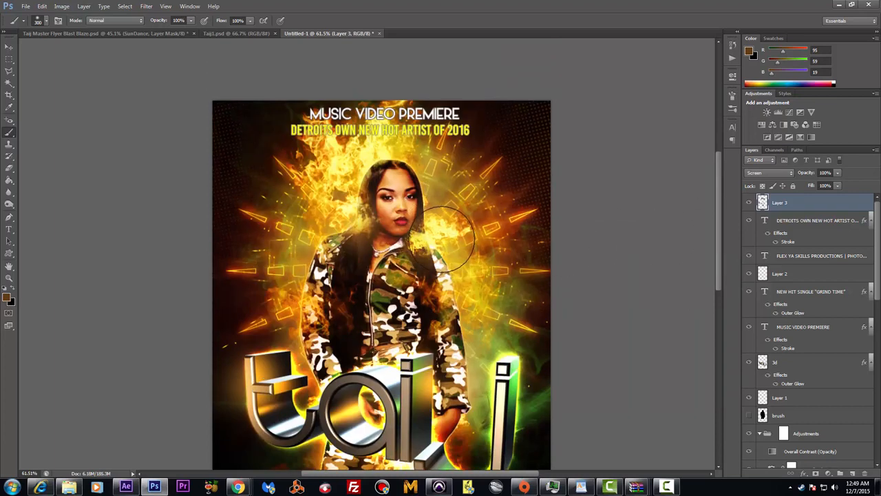
Set the foreground colour to a more saturated brown of RGB 94, 57, 4
{"action": "left_click", "coordinate": [7, 297]}
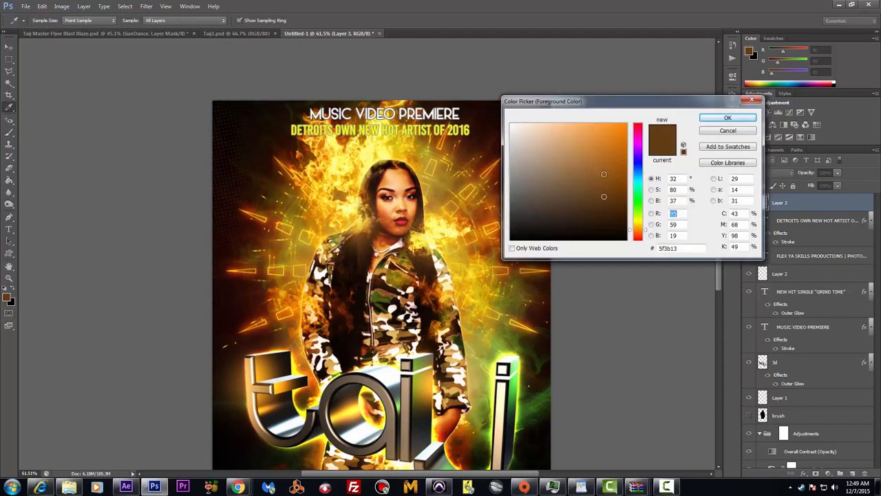
{"action": "left_click_drag", "start_coordinate": [645, 232], "coordinate": [646, 231]}
{"action": "left_click", "coordinate": [622, 198]}
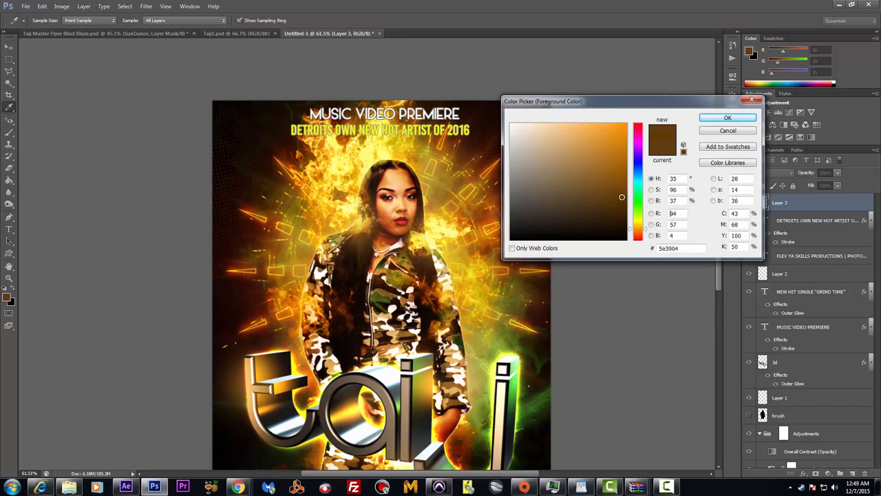
{"action": "left_click", "coordinate": [713, 117]}
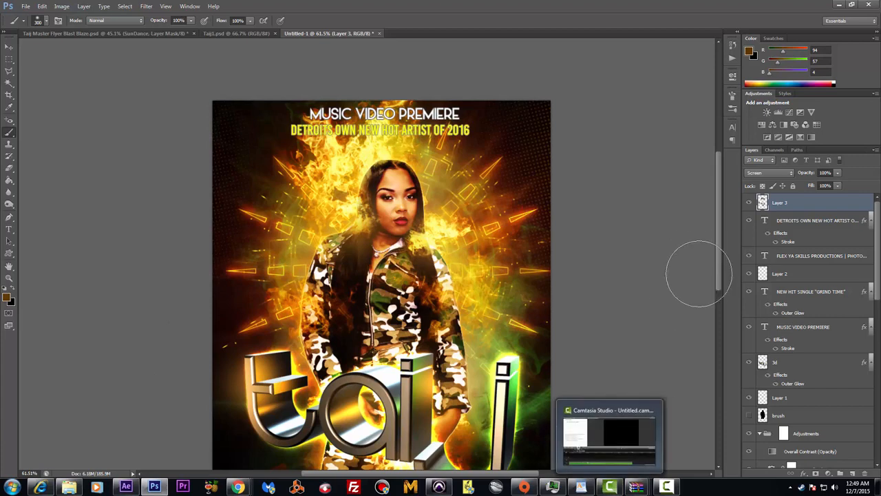
Change the foreground colour to a dark green of RGB 7, 68, 3
{"action": "left_click_drag", "start_coordinate": [720, 197], "coordinate": [717, 218]}
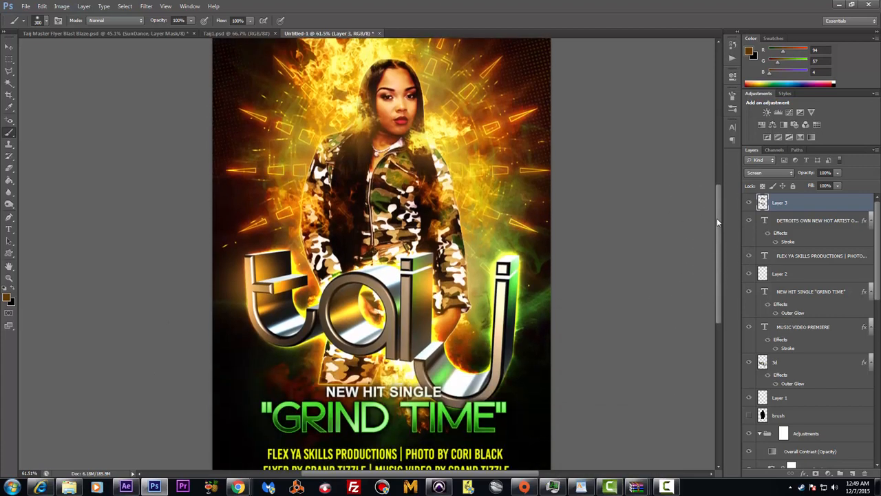
{"action": "left_click", "coordinate": [7, 297]}
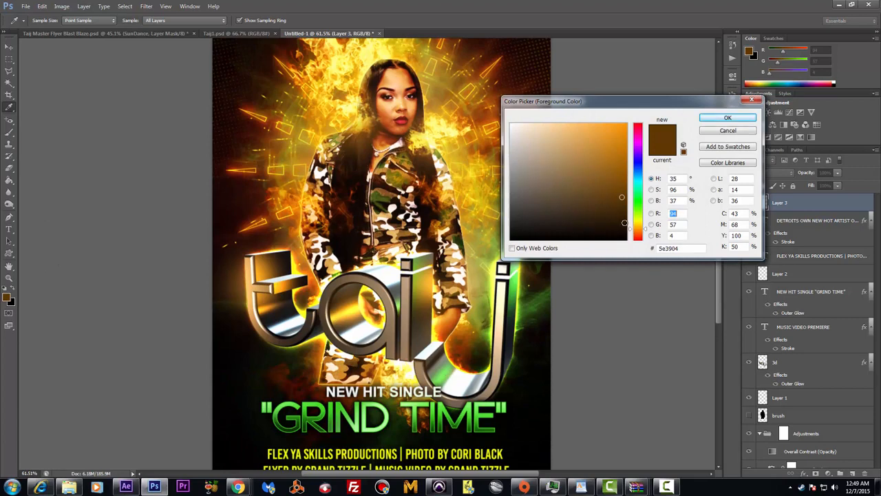
{"action": "left_click", "coordinate": [637, 206]}
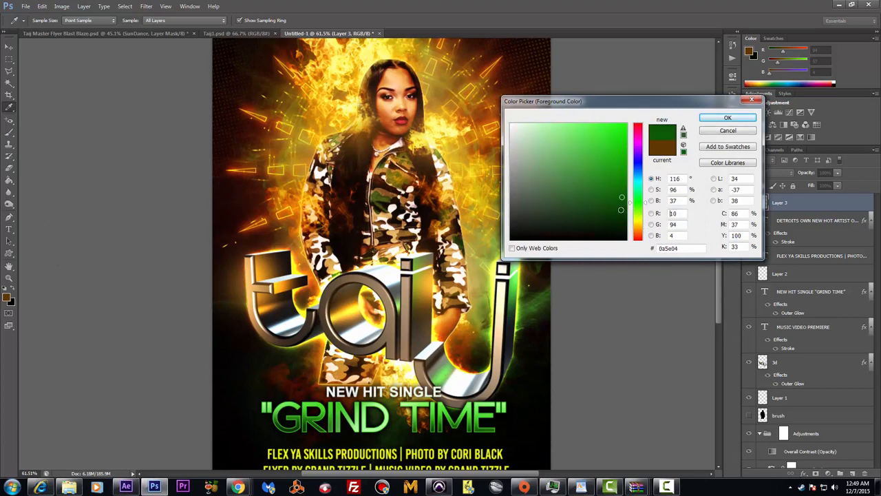
{"action": "left_click", "coordinate": [622, 209]}
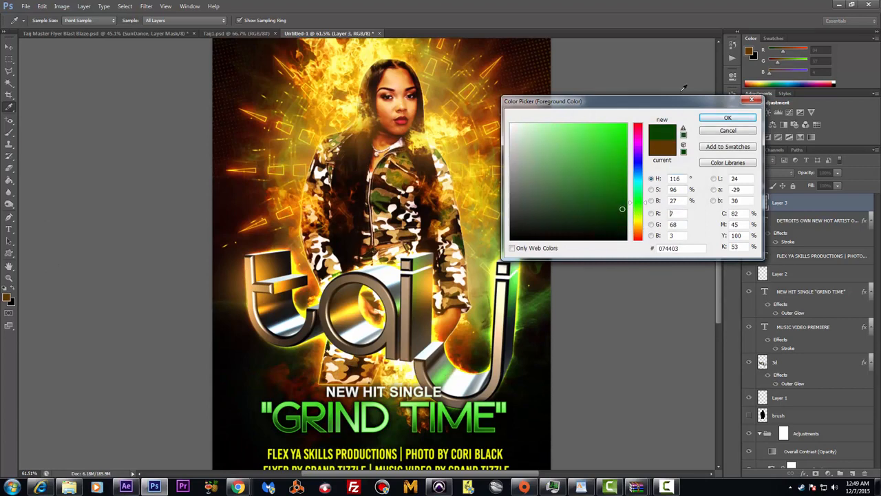
{"action": "left_click", "coordinate": [723, 119]}
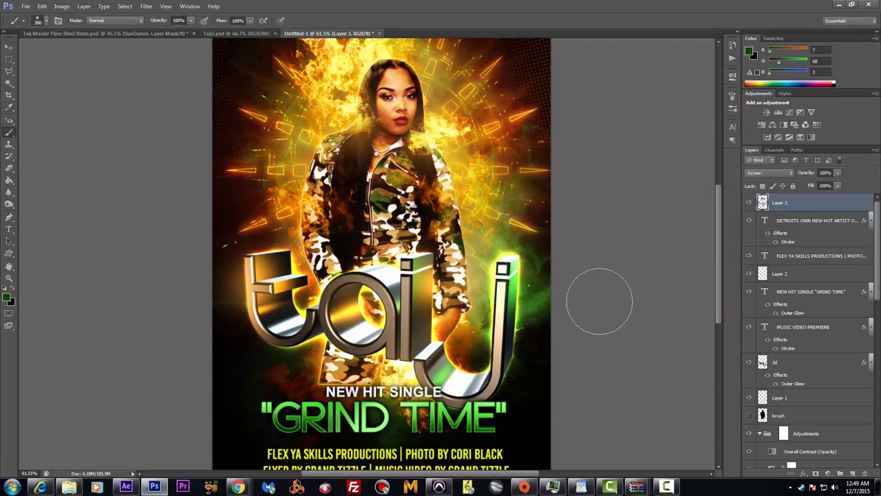
Reduce the brush to about 175 px and dab dark green glow on the top of the letter i
{"action": "key", "text": "bracketleft"}
{"action": "key", "text": "bracketleft"}
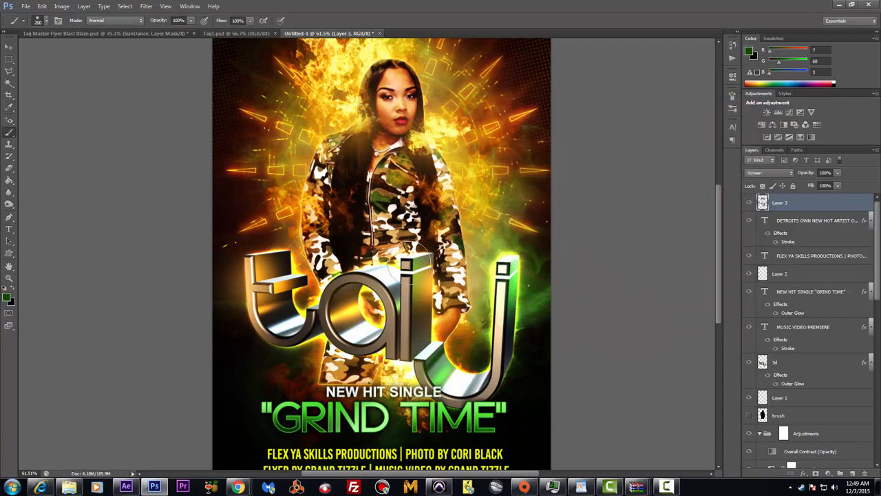
{"action": "key", "text": "bracketright"}
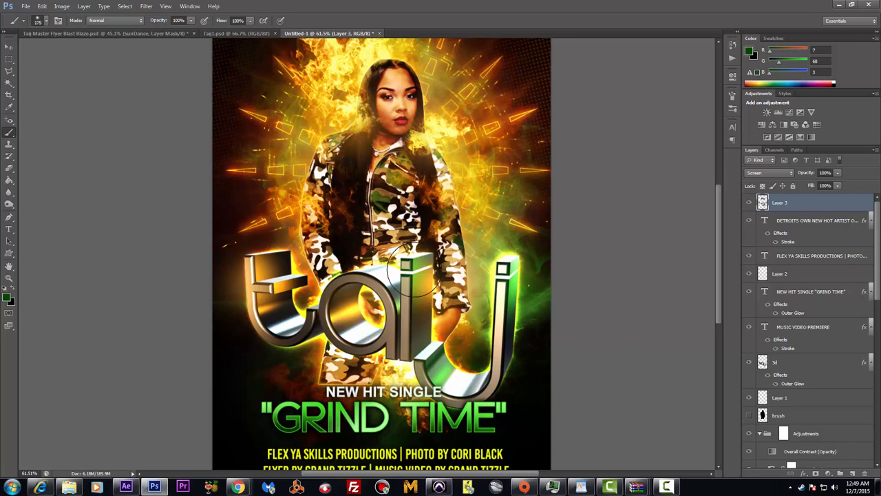
Reduce the brush to 125 px and brighten the foreground colour to a green of RGB 16, 114, 8
{"action": "key", "text": "bracketleft"}
{"action": "key", "text": "bracketleft"}
{"action": "left_click", "coordinate": [7, 297]}
{"action": "left_click", "coordinate": [620, 189]}
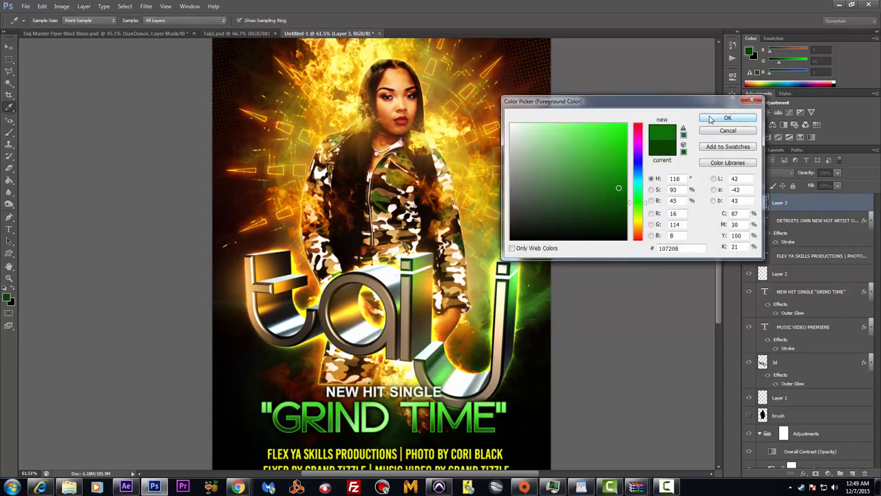
{"action": "left_click", "coordinate": [711, 120]}
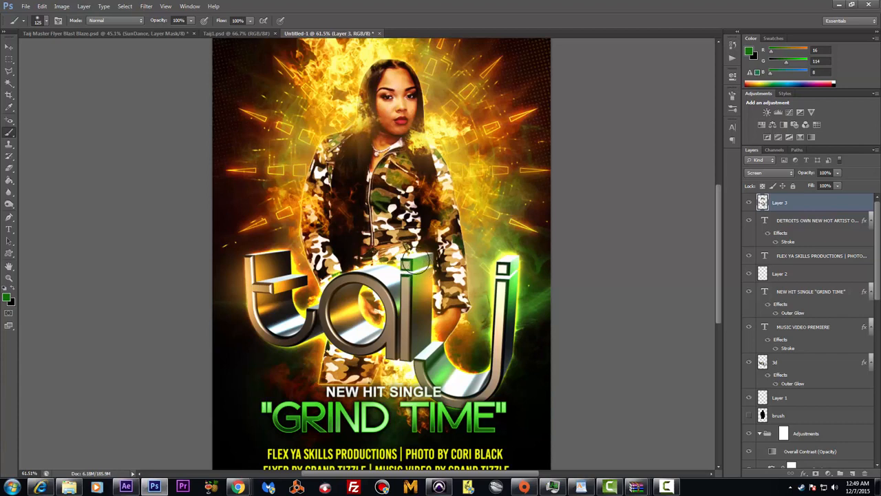
Dab the brighter green glow on the top of the letter i, keeping the brush at 125 px
{"action": "left_click", "coordinate": [417, 259]}
{"action": "key", "text": "bracketright"}
{"action": "key", "text": "bracketright"}
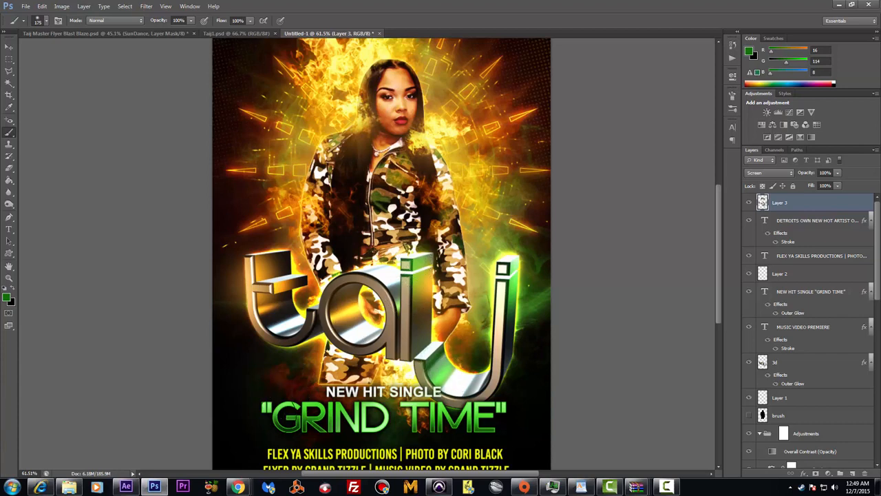
{"action": "key", "text": "bracketleft"}
{"action": "key", "text": "bracketleft"}
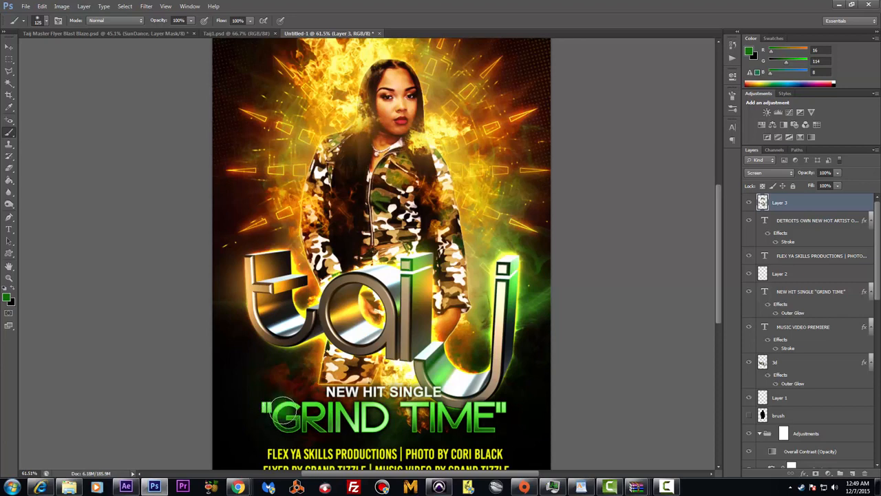
Set the foreground colour to a bright green of RGB 37, 197, 25
{"action": "left_click", "coordinate": [7, 298]}
{"action": "left_click", "coordinate": [619, 168]}
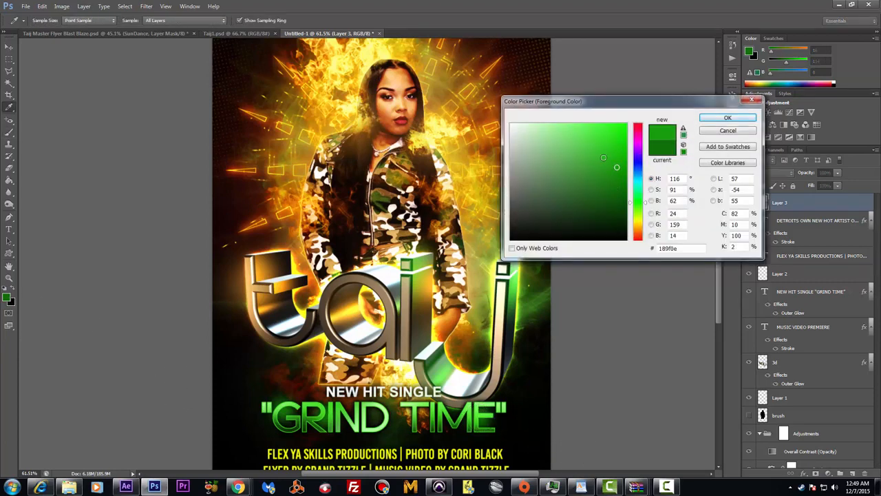
{"action": "left_click", "coordinate": [612, 150]}
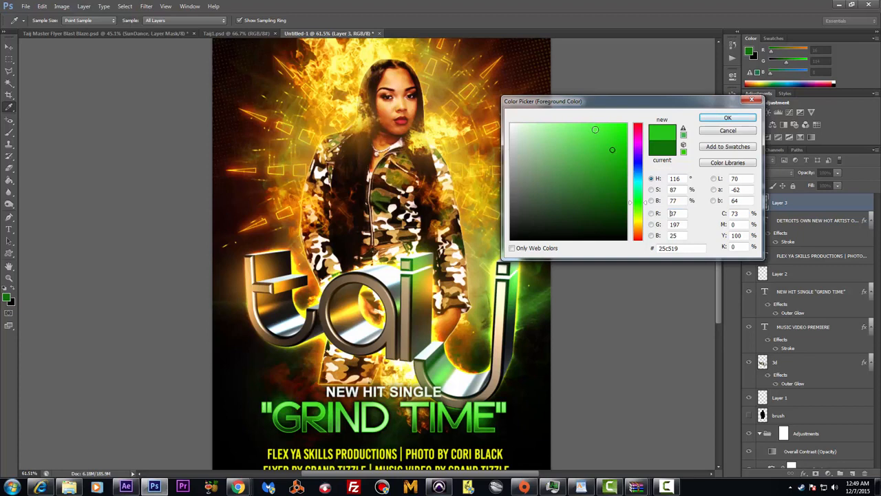
{"action": "left_click", "coordinate": [716, 122]}
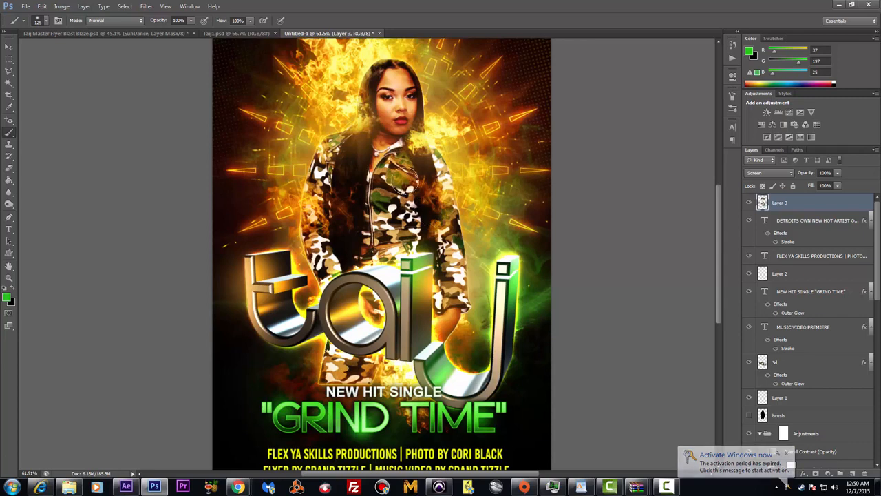
Dab bright green highlights on the jacket's collar and sleeve with a 90 px brush, and enlarge the brush to 125 px
{"action": "key", "text": "bracketleft"}
{"action": "key", "text": "bracketleft"}
{"action": "left_click", "coordinate": [378, 150]}
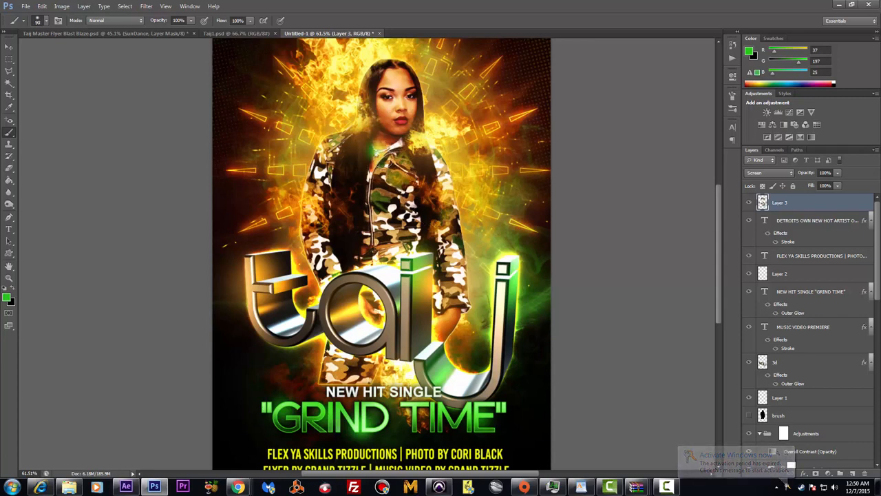
{"action": "left_click", "coordinate": [456, 240]}
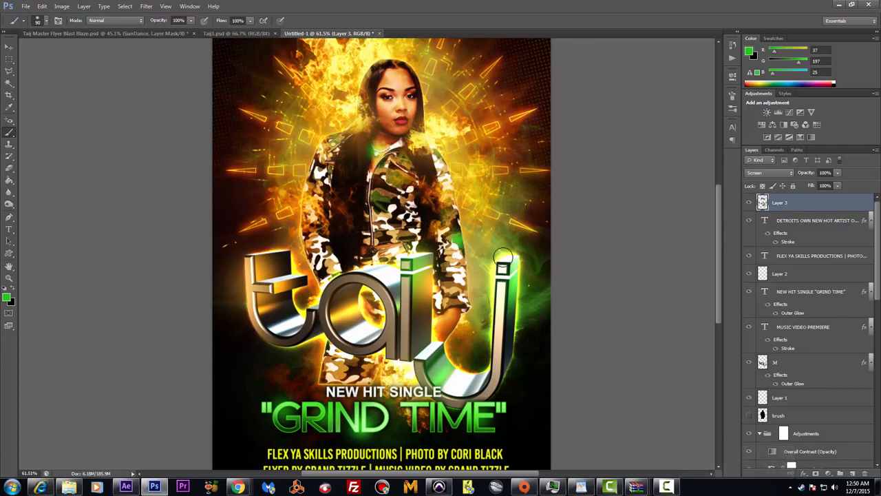
{"action": "key", "text": "bracketright"}
{"action": "key", "text": "bracketright"}
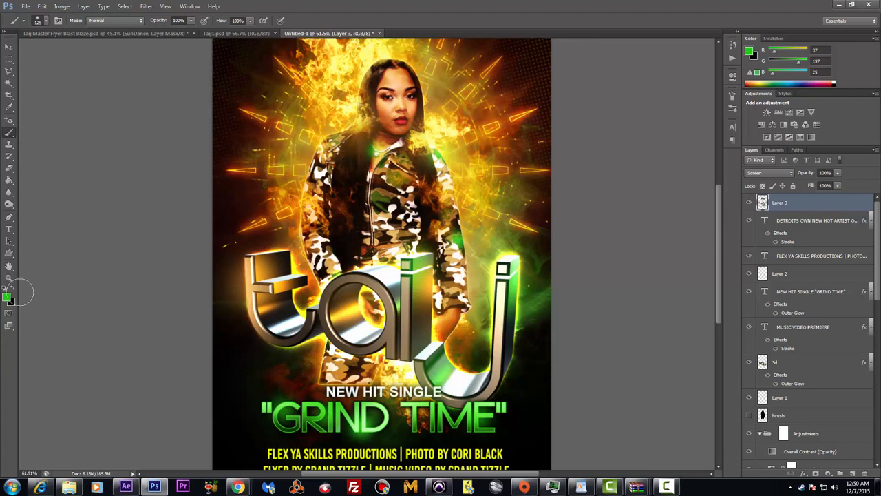
Set the foreground colour to a golden yellow of RGB 205, 180, 14 and enlarge the brush to 150 px
{"action": "left_click", "coordinate": [7, 298]}
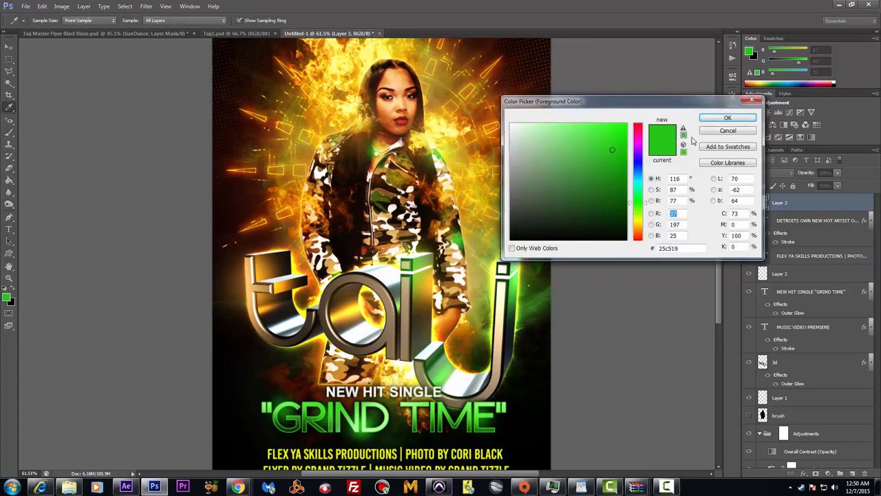
{"action": "left_click", "coordinate": [639, 226]}
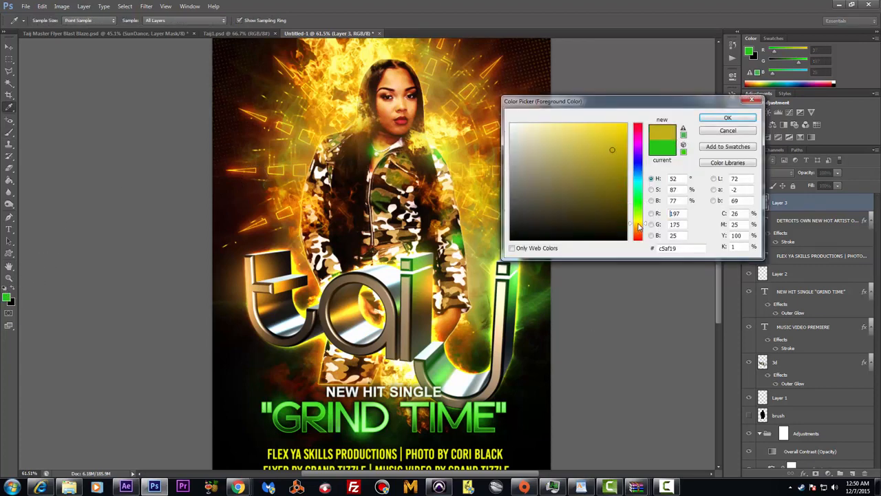
{"action": "left_click", "coordinate": [619, 146]}
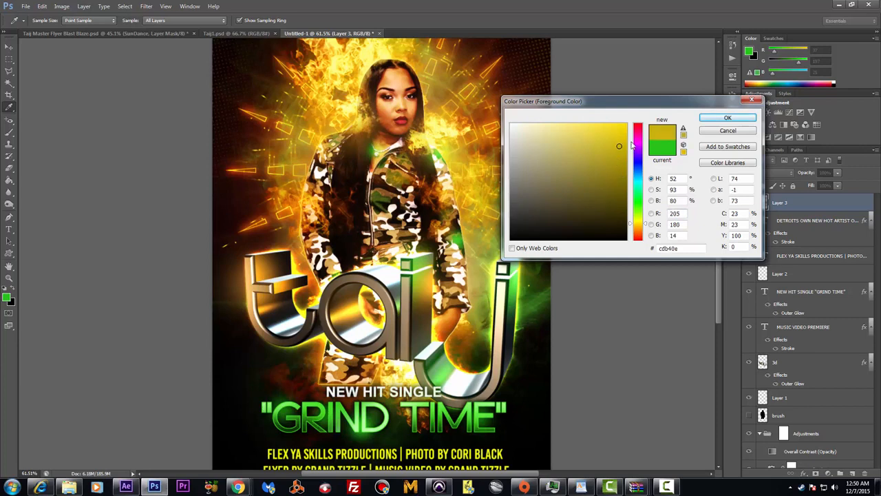
{"action": "left_click", "coordinate": [712, 120]}
{"action": "key", "text": "bracketright"}
{"action": "key", "text": "bracketright"}
{"action": "key", "text": "bracketright"}
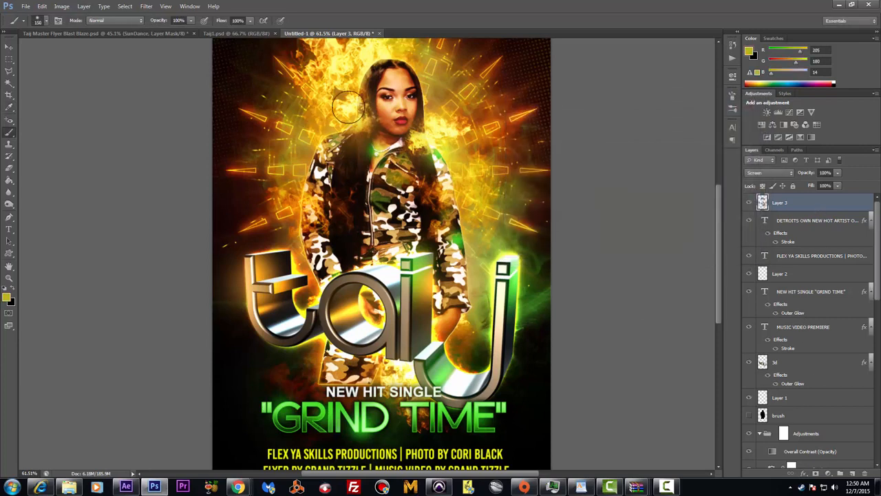
Dab golden yellow glow highlights over the flames around the artist and on the taij lettering, using brush sizes up to 200 px
{"action": "left_click", "coordinate": [338, 71]}
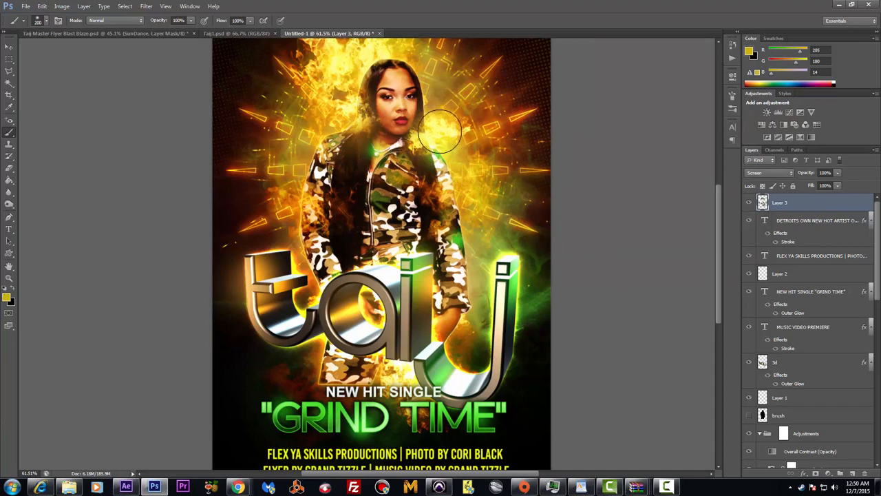
{"action": "key", "text": "bracketleft"}
{"action": "key", "text": "bracketleft"}
{"action": "key", "text": "bracketleft"}
{"action": "key", "text": "bracketleft"}
{"action": "left_click", "coordinate": [292, 265]}
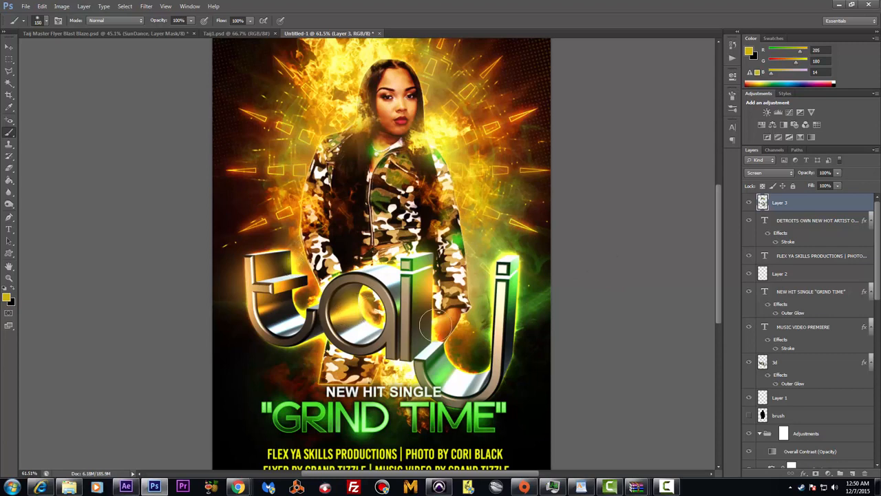
{"action": "left_click_drag", "start_coordinate": [517, 347], "coordinate": [516, 340]}
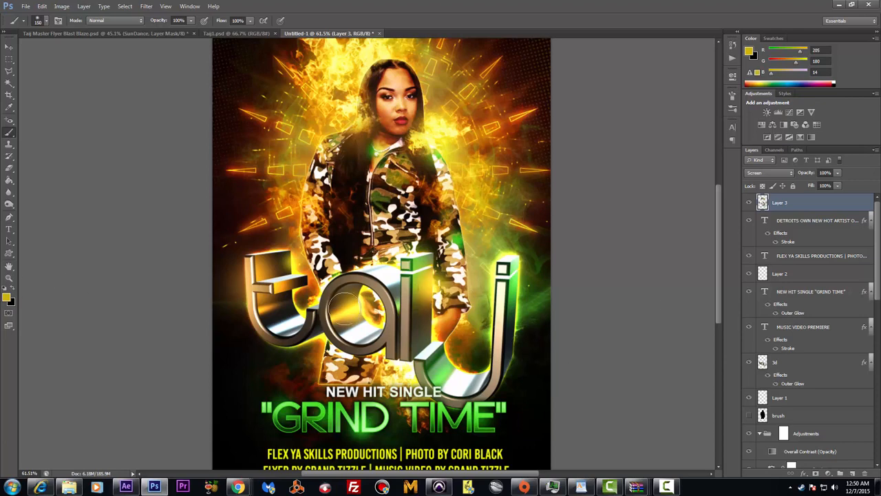
Create a new layer above Layer 3 and choose the 2500 px horizontal flare brush, reduced to 2300 px
{"action": "left_click", "coordinate": [852, 474]}
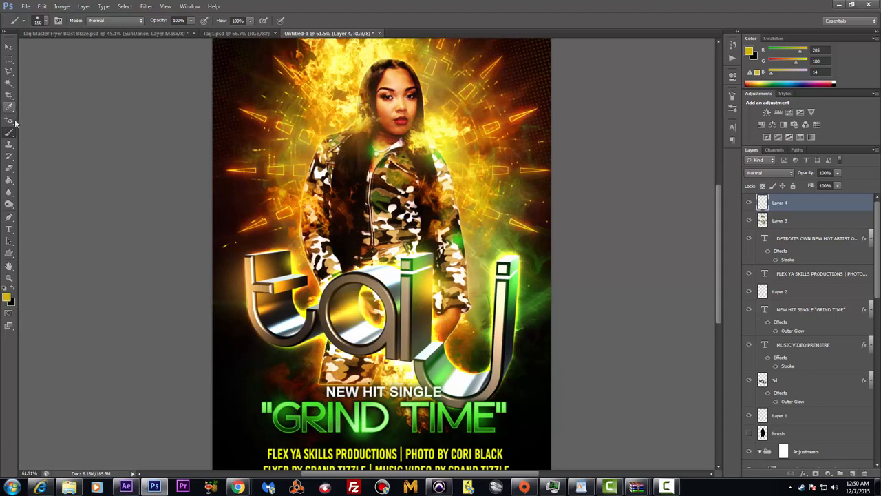
{"action": "left_click", "coordinate": [46, 22]}
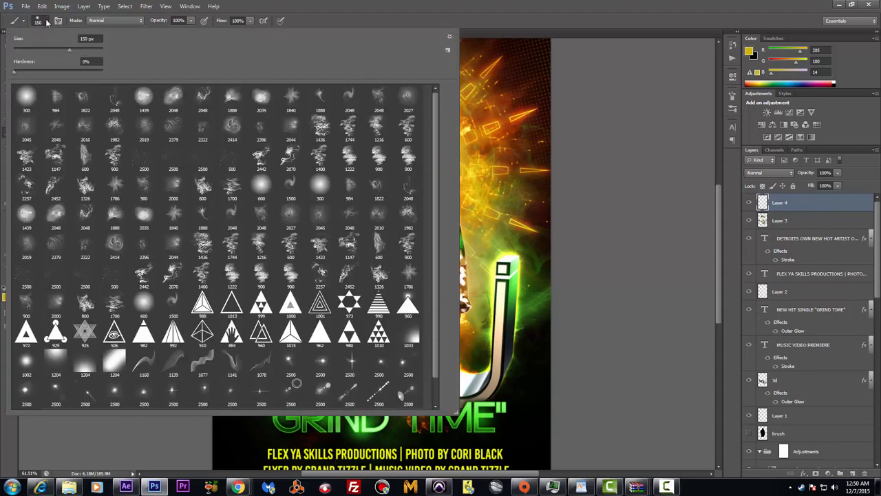
{"action": "double_click", "coordinate": [259, 392]}
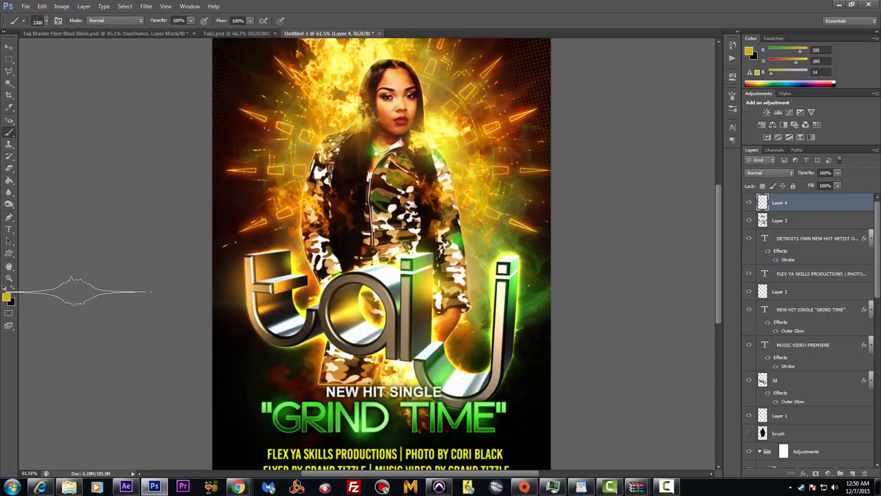
{"action": "key", "text": "bracketleft"}
Set the foreground colour to white, RGB 255, 255, 255
{"action": "left_click", "coordinate": [7, 295]}
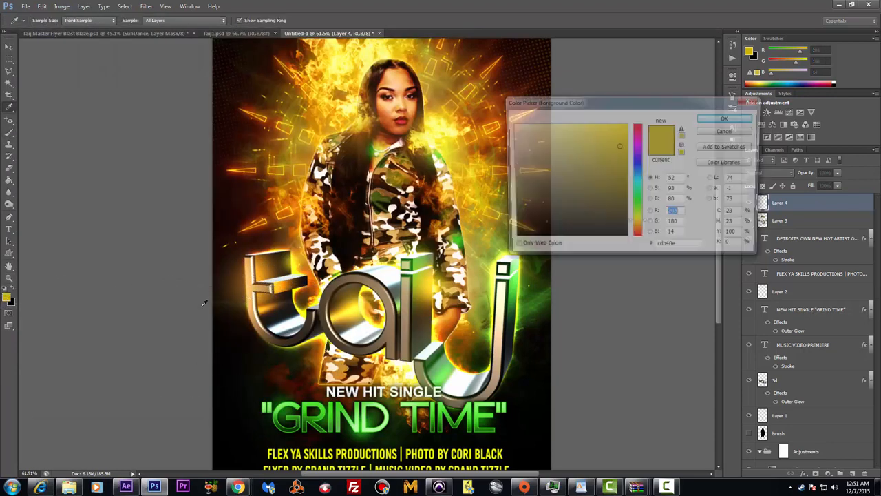
{"action": "left_click", "coordinate": [511, 125]}
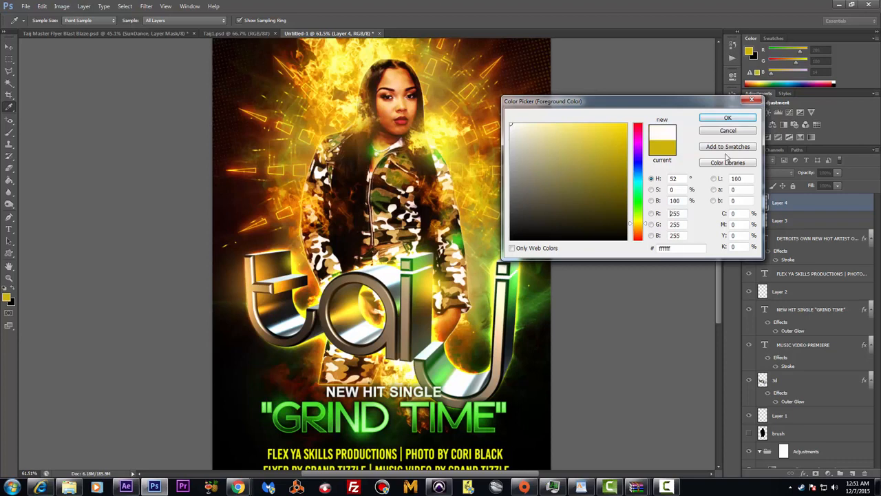
{"action": "left_click", "coordinate": [729, 118]}
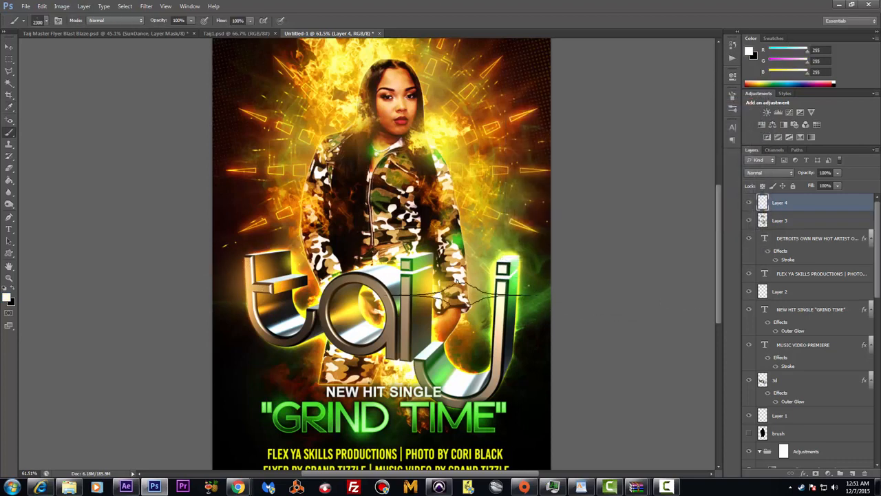
Reduce the flare brush to 1700 px and stamp white flares on the taij lettering, including the lower curve of the j
{"action": "key", "text": "bracketleft"}
{"action": "key", "text": "bracketleft"}
{"action": "key", "text": "bracketleft"}
{"action": "key", "text": "bracketleft"}
{"action": "key", "text": "bracketleft"}
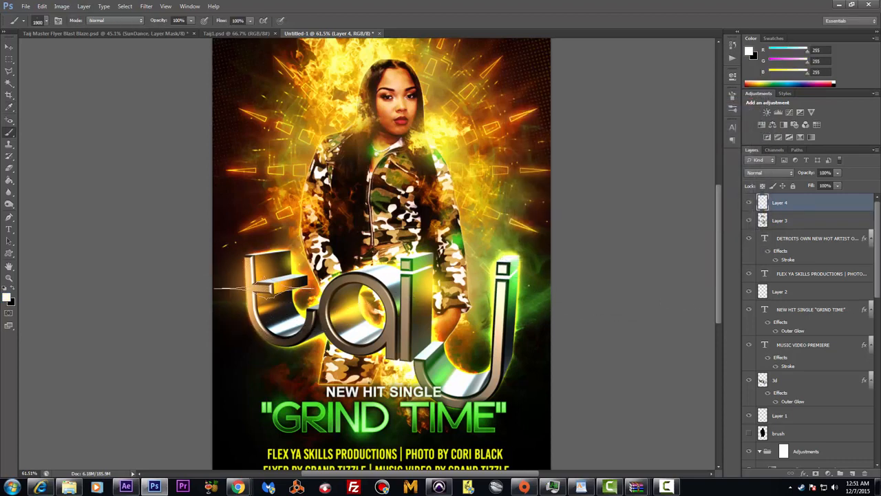
{"action": "key", "text": "bracketleft"}
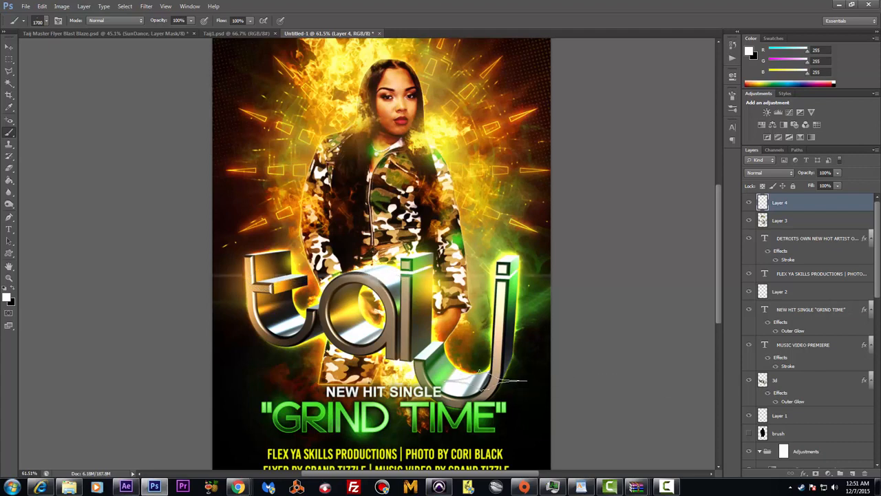
{"action": "left_click", "coordinate": [451, 374]}
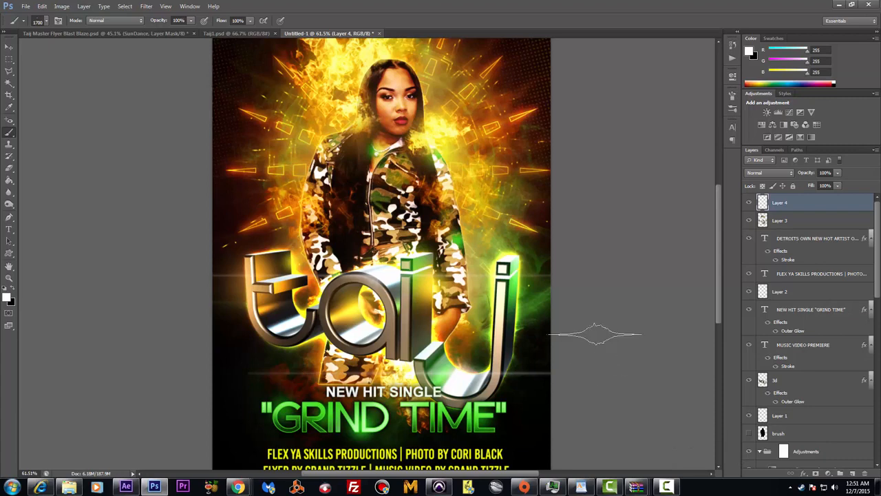
Stamp smaller white flares, with a 1000 px brush on top of the letter t and a 700 px brush on the jacket's collar
{"action": "key", "text": "bracketleft"}
{"action": "key", "text": "bracketleft"}
{"action": "key", "text": "bracketleft"}
{"action": "key", "text": "bracketleft"}
{"action": "key", "text": "bracketleft"}
{"action": "key", "text": "bracketleft"}
{"action": "left_click", "coordinate": [252, 254]}
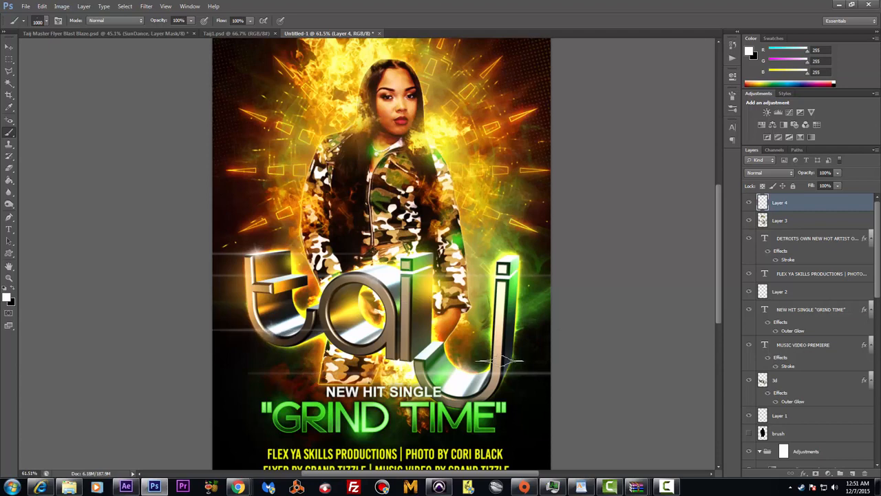
{"action": "key", "text": "bracketleft"}
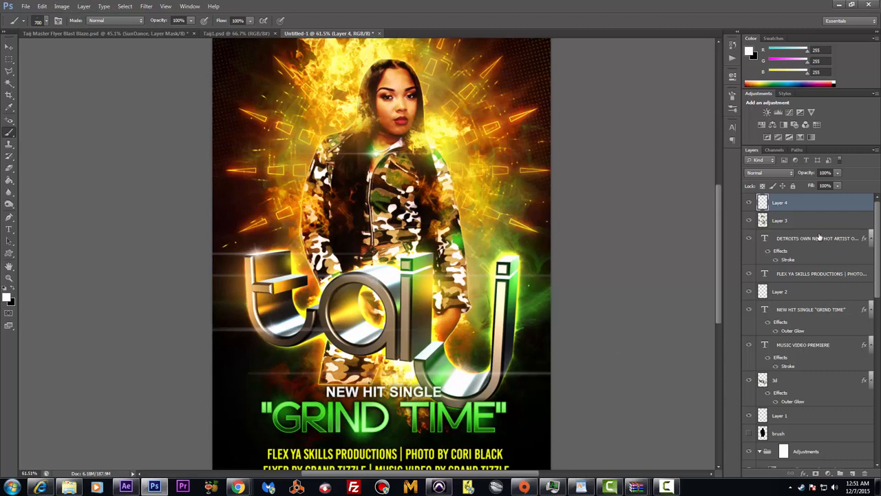
Add an Outer Glow to the flare layer, Layer 4, with Color Dodge blending and 52% opacity
{"action": "left_click", "coordinate": [749, 205]}
{"action": "left_click", "coordinate": [61, 6]}
{"action": "left_click", "coordinate": [62, 7]}
{"action": "left_click", "coordinate": [83, 6]}
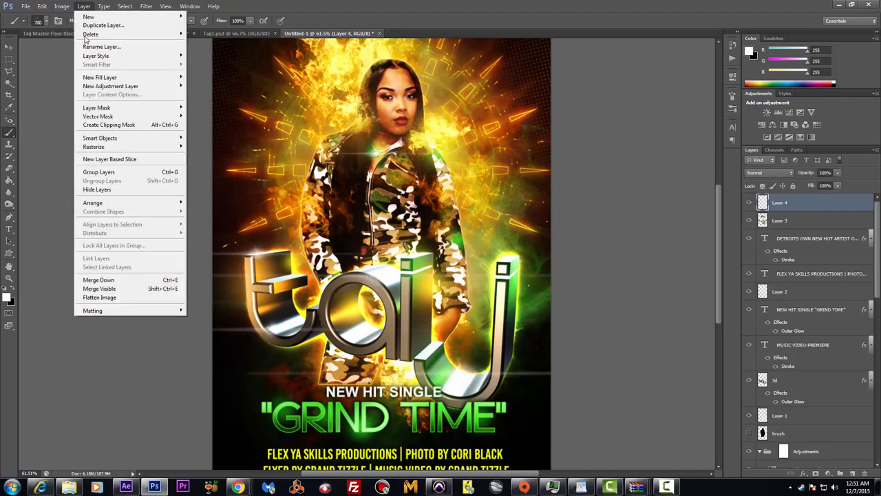
{"action": "mouse_move", "coordinate": [90, 56]}
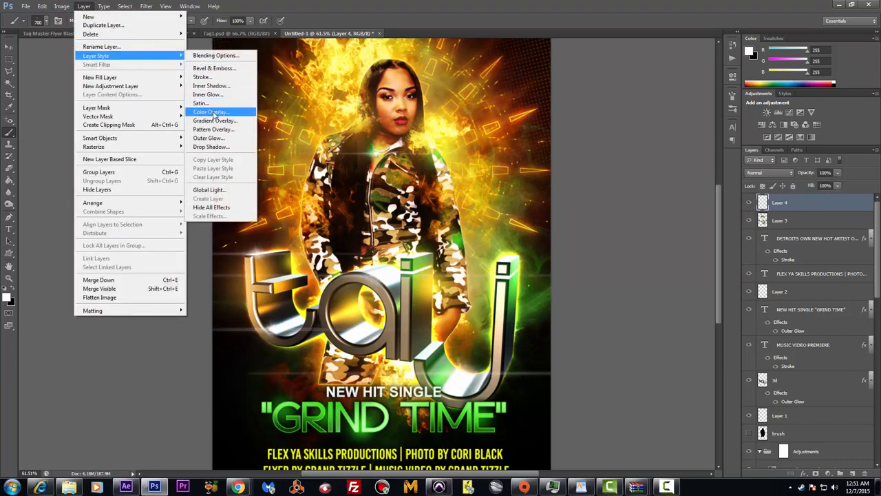
{"action": "left_click", "coordinate": [223, 137]}
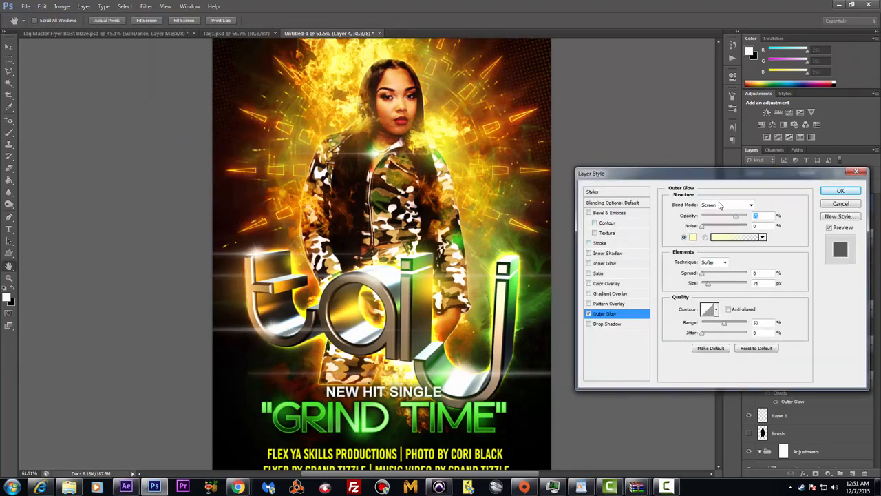
{"action": "left_click_drag", "start_coordinate": [728, 220], "coordinate": [714, 237]}
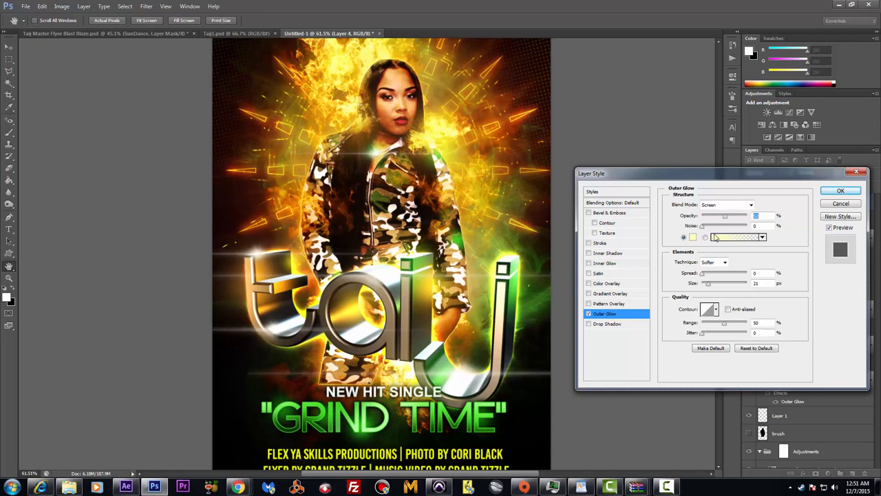
{"action": "left_click", "coordinate": [751, 205]}
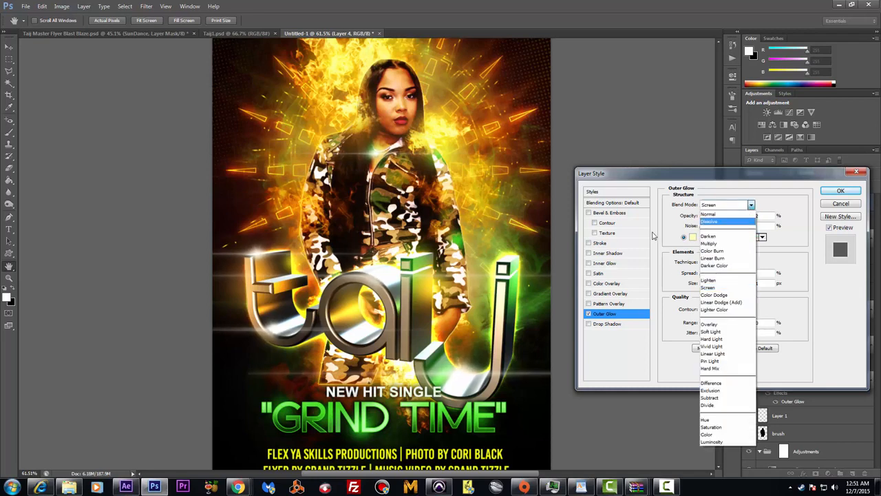
{"action": "left_click", "coordinate": [721, 296]}
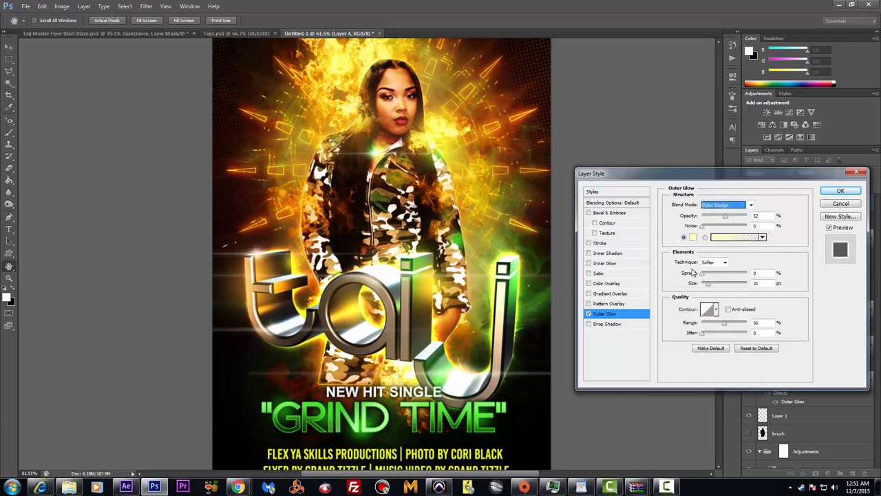
Set the outer glow's size to 0 px and its opacity to 57%, and apply the style
{"action": "mouse_move", "coordinate": [711, 287]}
{"action": "left_mouse_down"}
{"action": "mouse_move", "coordinate": [737, 286]}
{"action": "mouse_move", "coordinate": [695, 288]}
{"action": "left_mouse_up"}
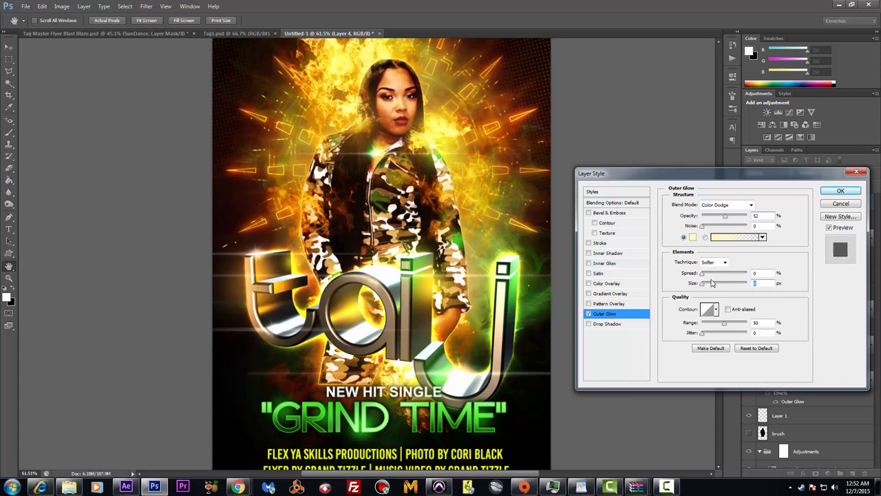
{"action": "mouse_move", "coordinate": [729, 220]}
{"action": "left_mouse_down"}
{"action": "mouse_move", "coordinate": [747, 224]}
{"action": "mouse_move", "coordinate": [728, 227]}
{"action": "left_mouse_up"}
{"action": "left_click", "coordinate": [840, 191]}
{"action": "key", "text": "b"}
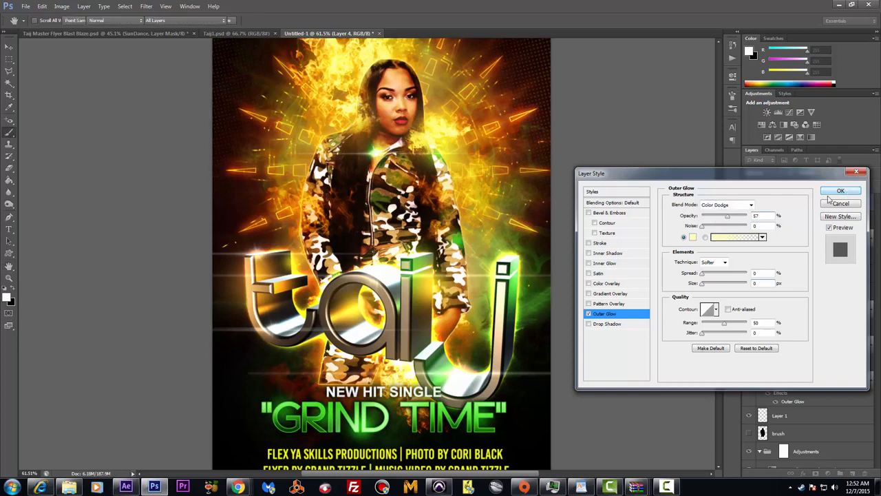
Compare the flare on the letter t with its outer glow hidden and shown, and reopen the Outer Glow settings
{"action": "scroll", "coordinate": [258, 261], "scroll_direction": "up", "scroll_amount": 10}
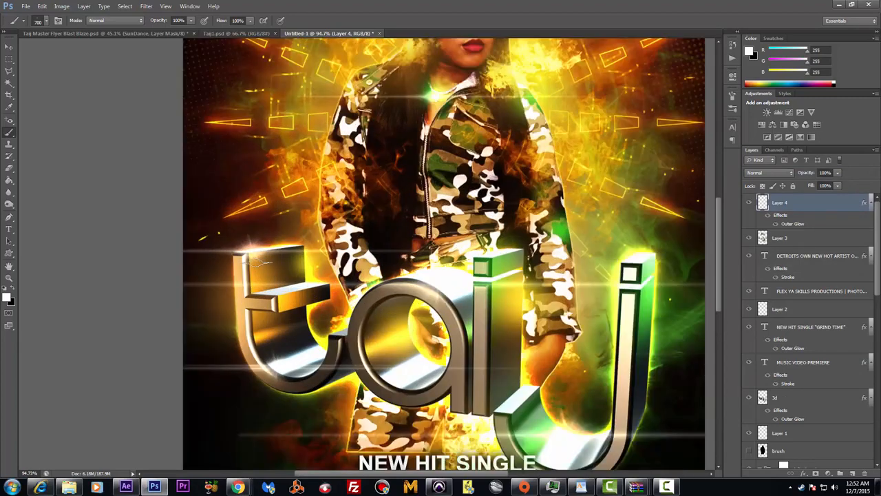
{"action": "scroll", "coordinate": [221, 266], "scroll_direction": "up", "scroll_amount": 3}
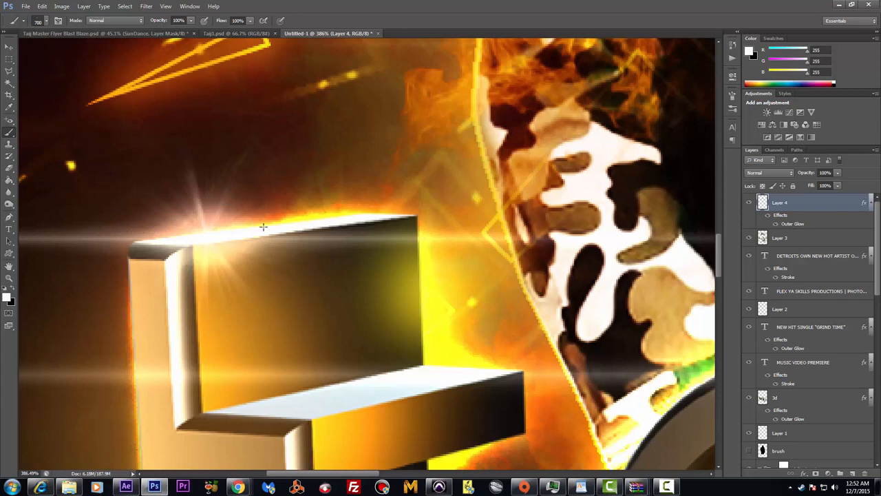
{"action": "left_click", "coordinate": [777, 223]}
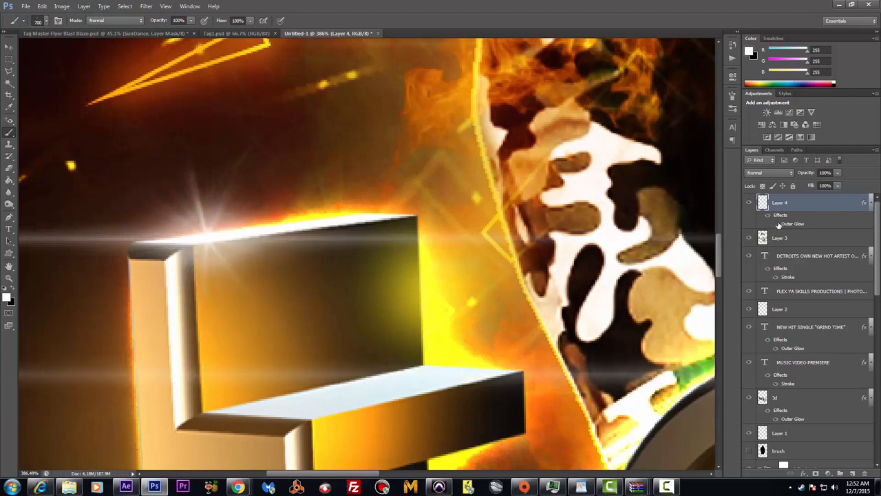
{"action": "left_click", "coordinate": [778, 223]}
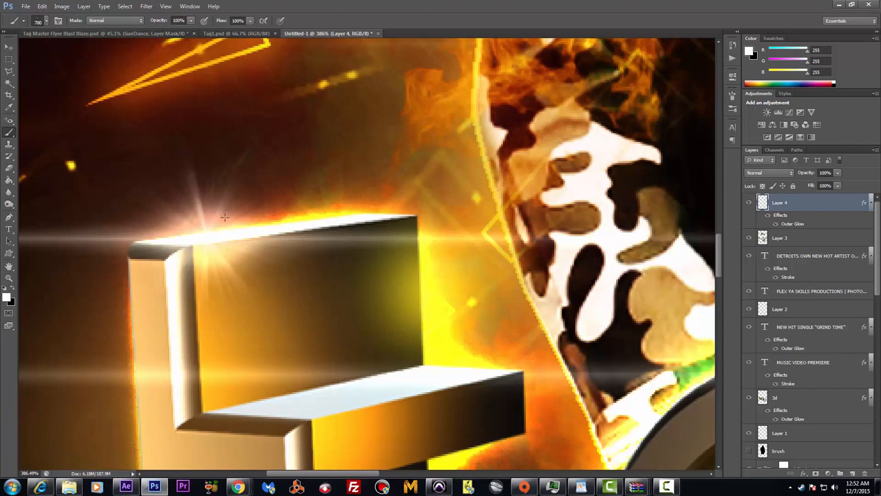
{"action": "double_click", "coordinate": [795, 224]}
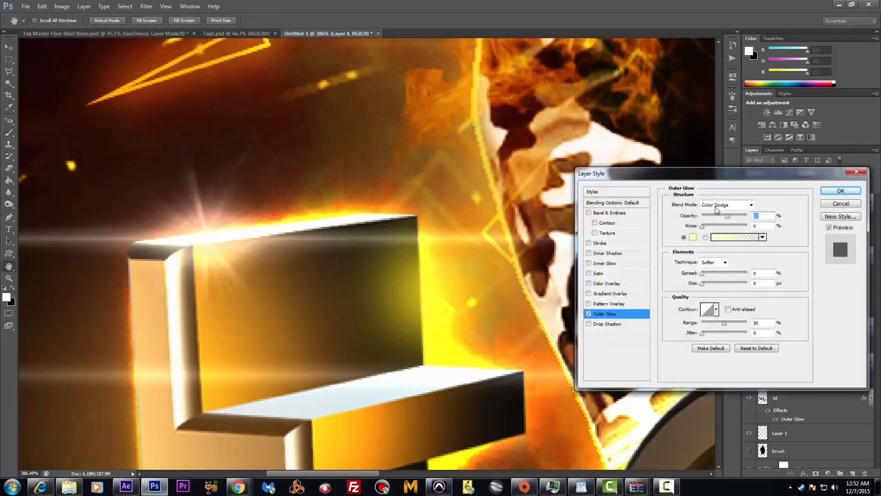
Try Normal and Screen blending for the flare's outer glow, and return it to Color Dodge
{"action": "left_click", "coordinate": [747, 205]}
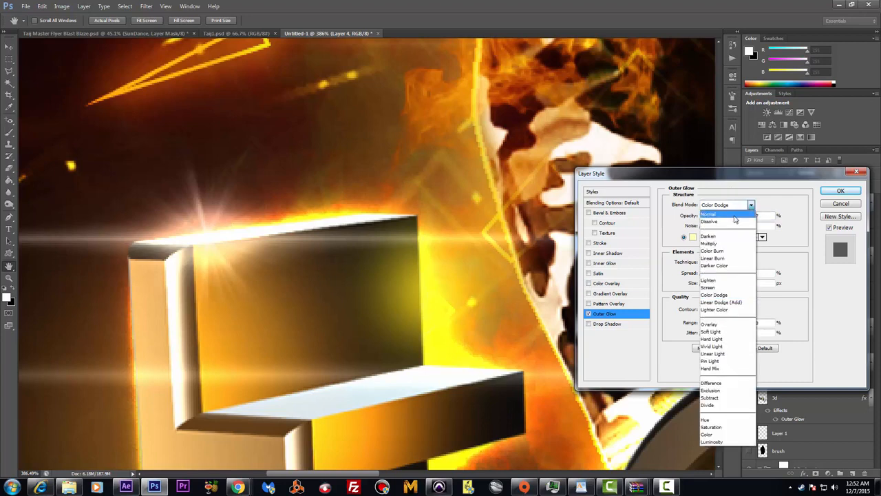
{"action": "left_click", "coordinate": [734, 218]}
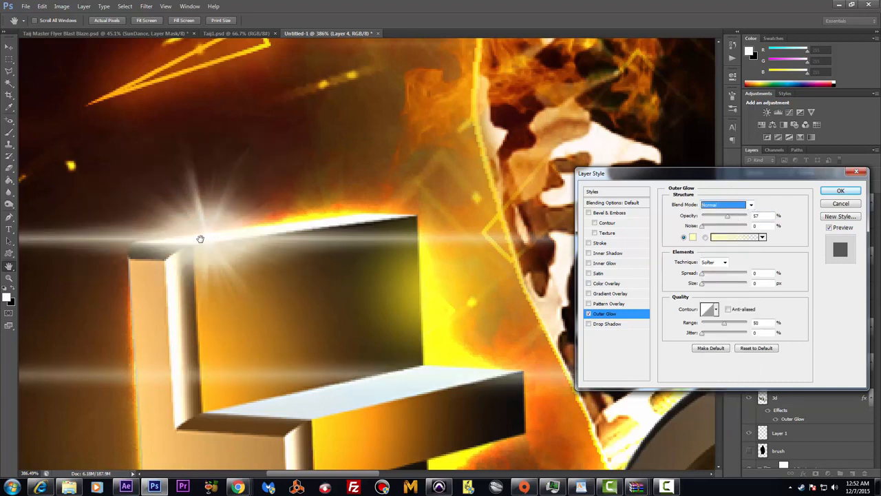
{"action": "left_click", "coordinate": [749, 205]}
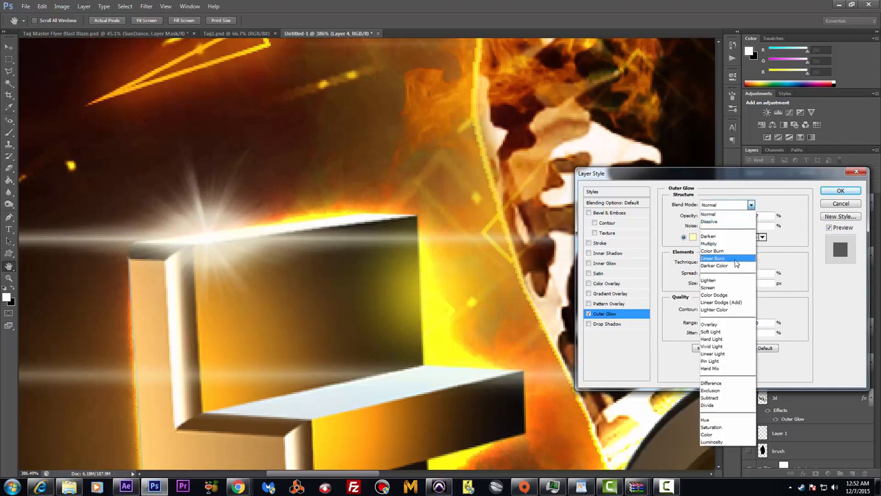
{"action": "left_click", "coordinate": [723, 287]}
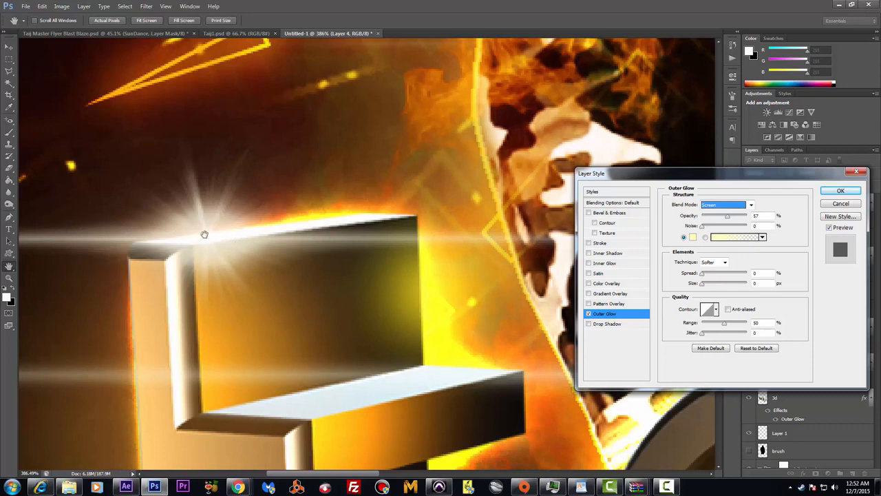
{"action": "left_click", "coordinate": [749, 206]}
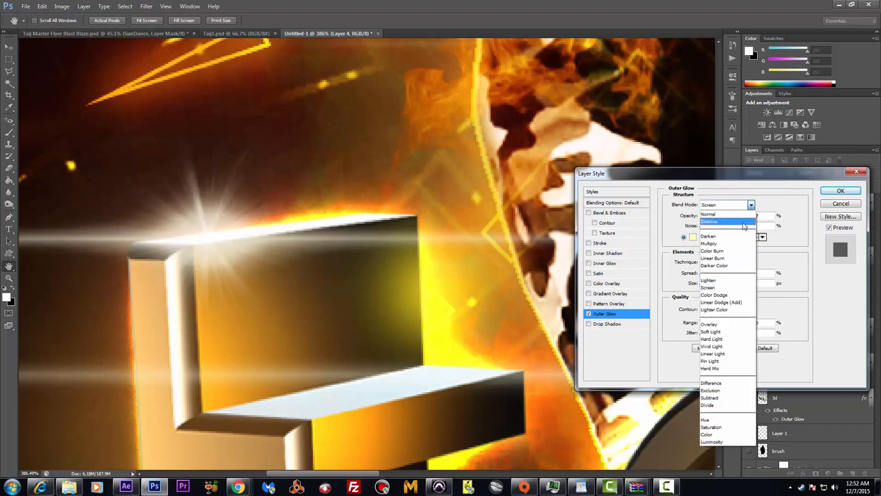
{"action": "left_click", "coordinate": [732, 296]}
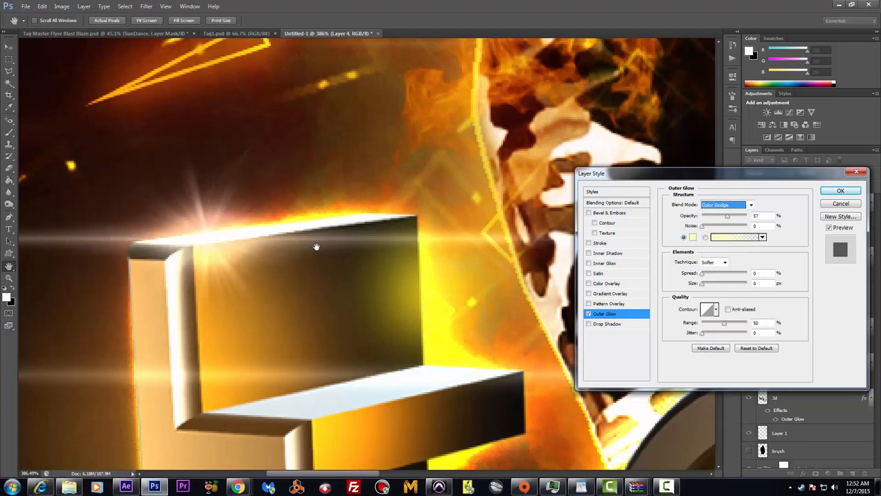
Set the flare's outer glow colour to pale yellow f7f7bb and apply the layer style
{"action": "left_click", "coordinate": [692, 237]}
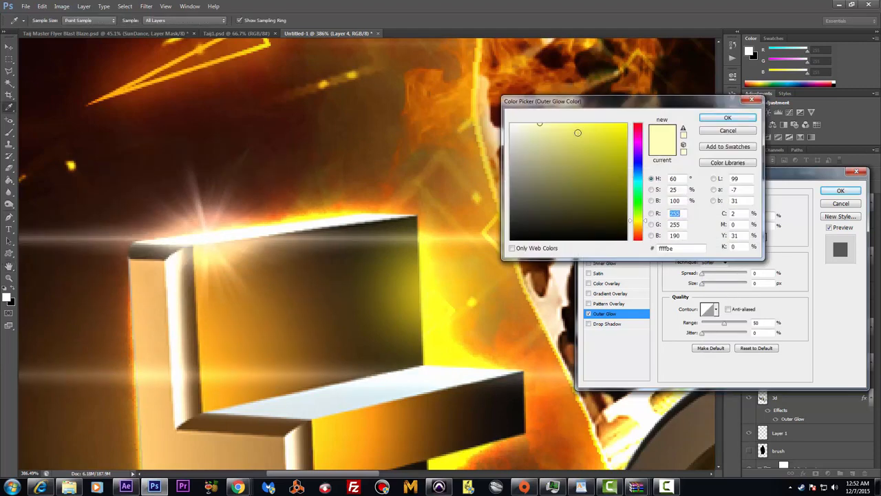
{"action": "left_click", "coordinate": [577, 133]}
{"action": "left_click", "coordinate": [545, 141]}
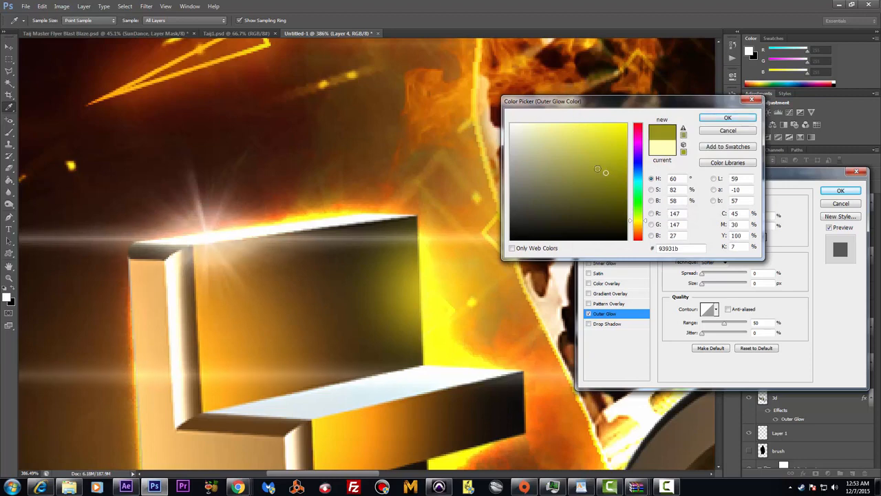
{"action": "left_click", "coordinate": [539, 126]}
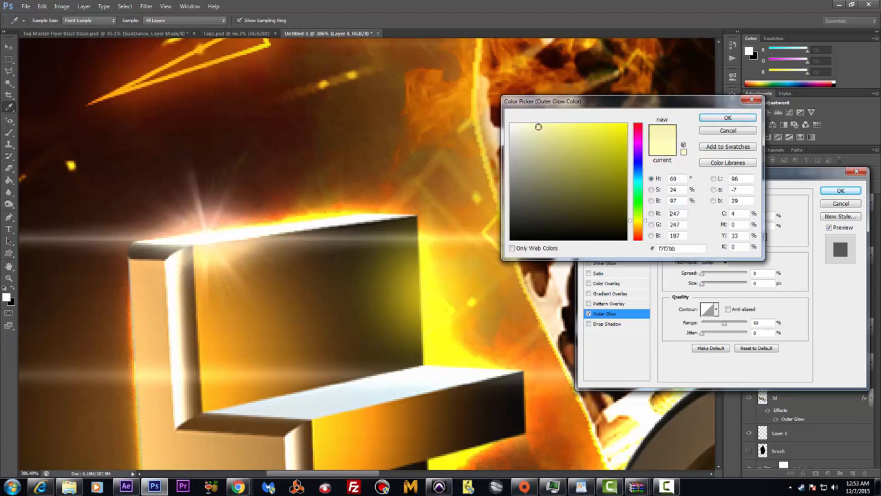
{"action": "left_click", "coordinate": [731, 120]}
{"action": "left_click", "coordinate": [840, 191]}
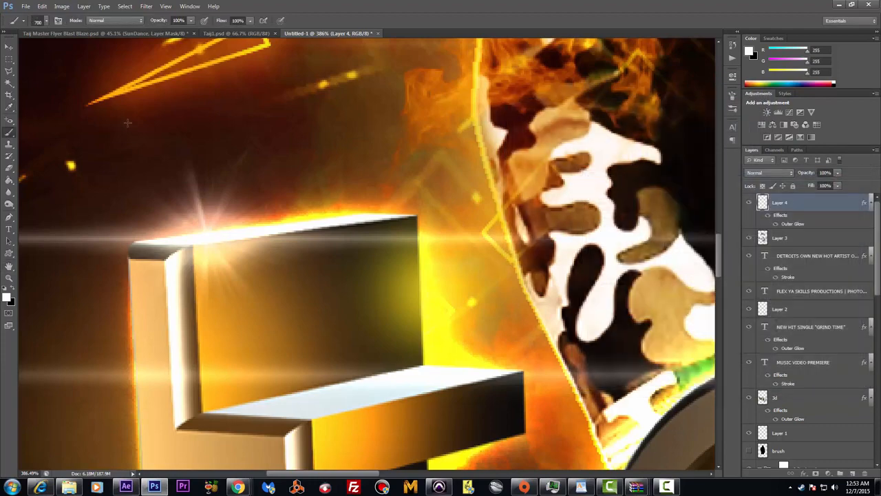
Review the flares across the whole flyer, and deselect the flare layer
{"action": "scroll", "coordinate": [234, 89], "scroll_direction": "down", "scroll_amount": 5}
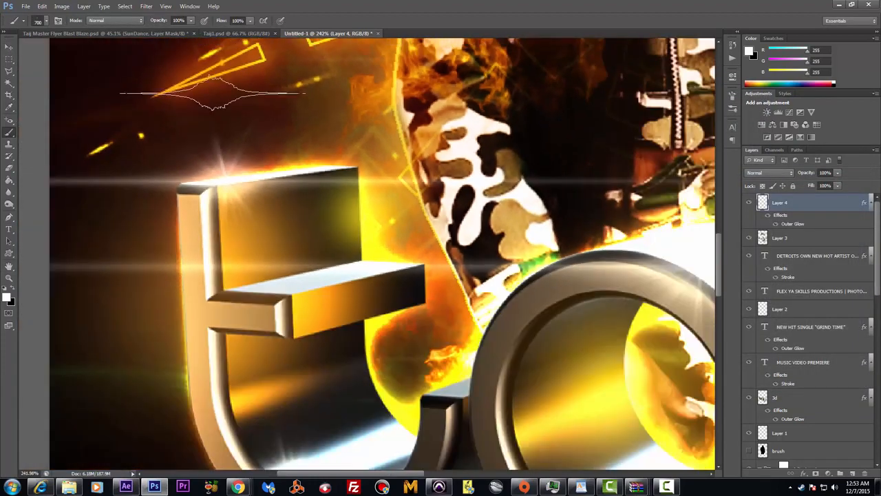
{"action": "scroll", "coordinate": [234, 90], "scroll_direction": "down", "scroll_amount": 3}
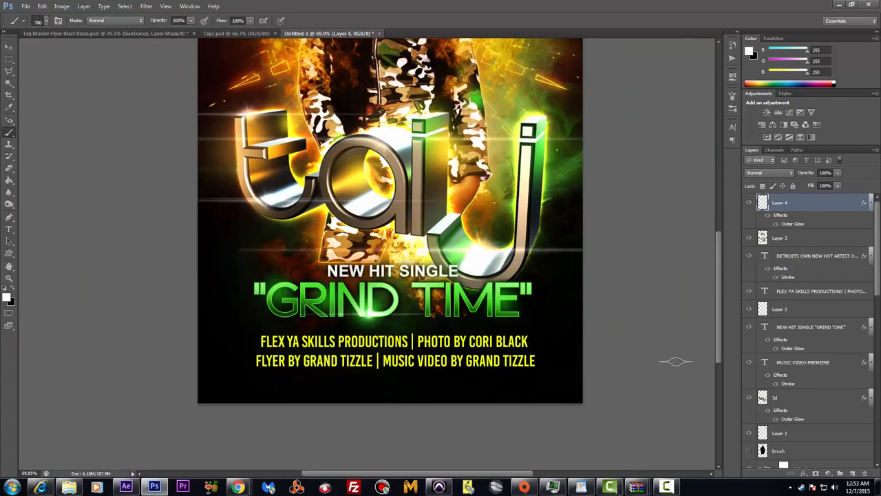
{"action": "left_click_drag", "start_coordinate": [721, 340], "coordinate": [718, 313]}
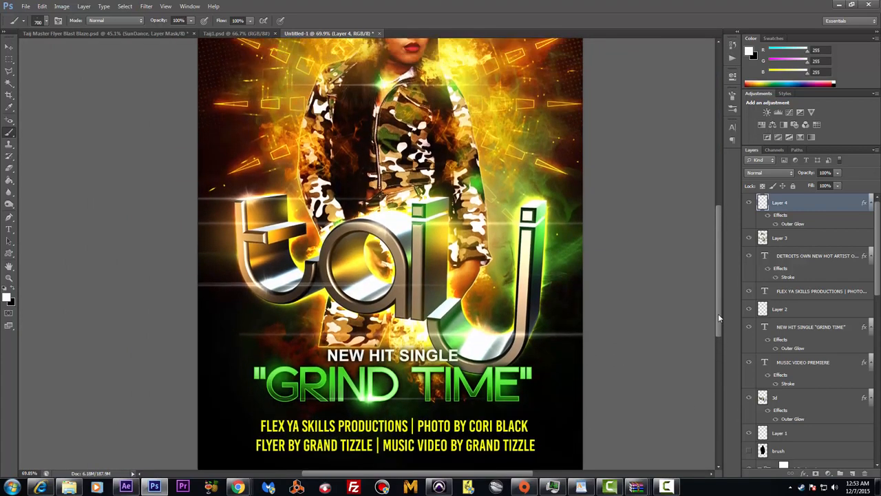
{"action": "scroll", "coordinate": [599, 300], "scroll_direction": "down", "scroll_amount": 2}
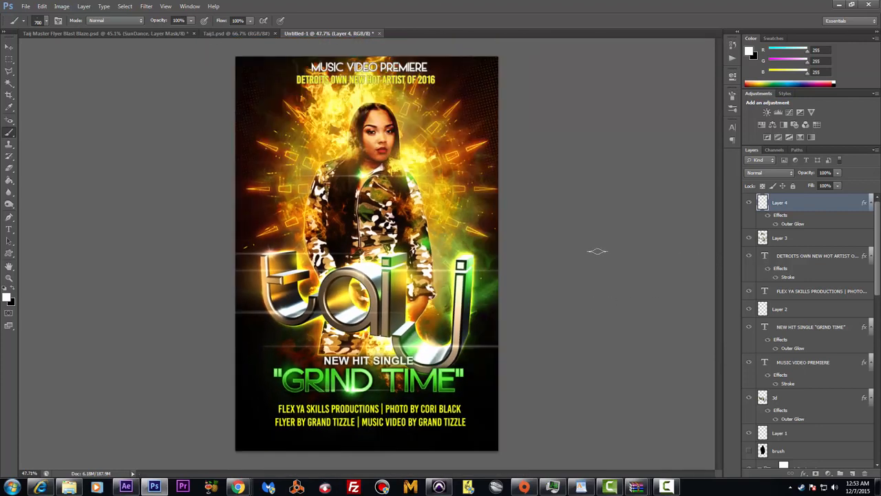
{"action": "scroll", "coordinate": [598, 246], "scroll_direction": "up", "scroll_amount": 1}
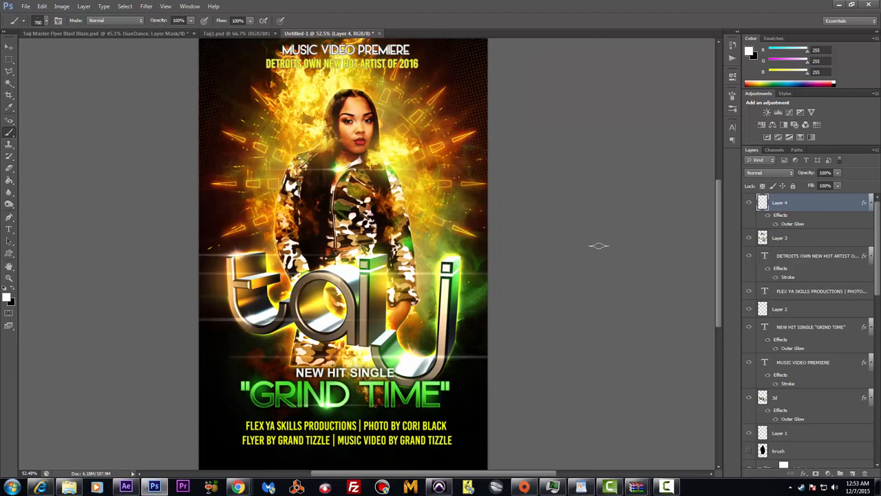
{"action": "scroll", "coordinate": [590, 222], "scroll_direction": "down", "scroll_amount": 1}
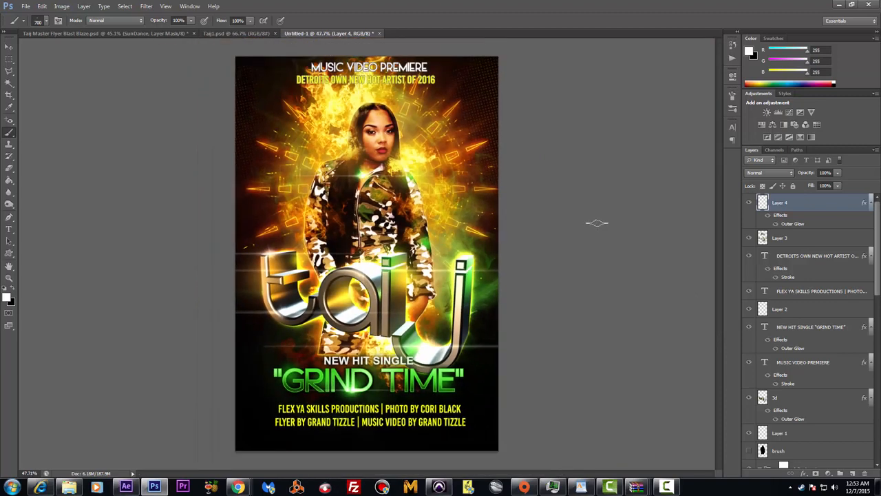
{"action": "left_click", "coordinate": [8, 48]}
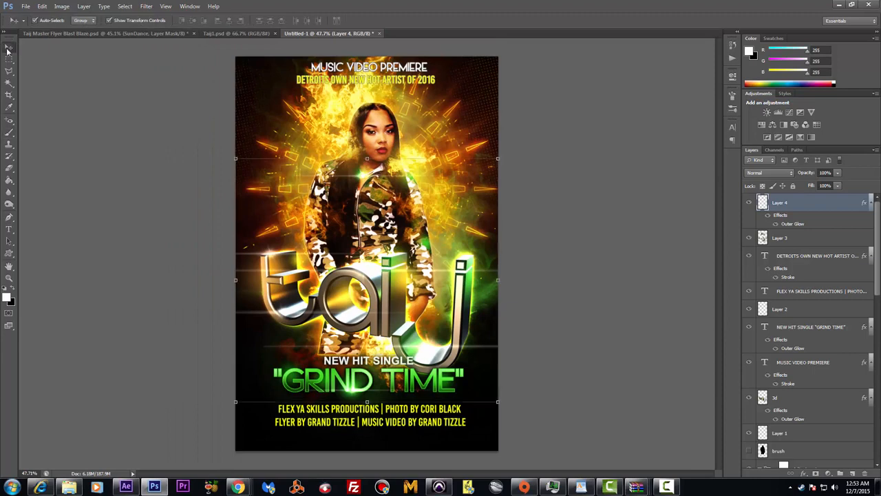
{"action": "left_click", "coordinate": [569, 198]}
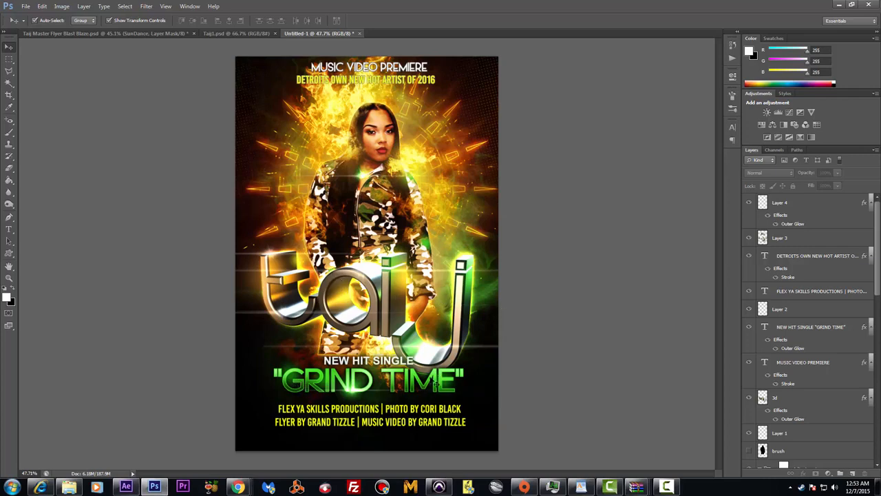
Create a new layer above the production credits text and choose the 1033 px halftone corner brush
{"action": "left_click", "coordinate": [419, 411]}
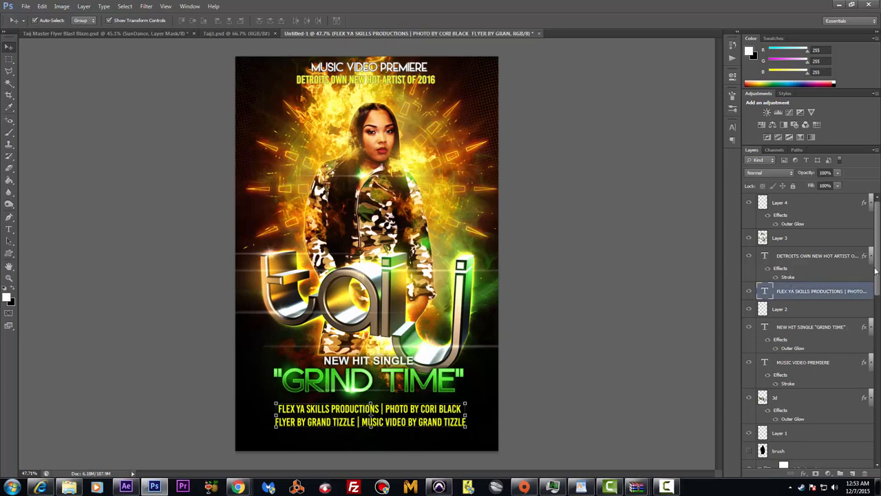
{"action": "scroll", "coordinate": [875, 270], "scroll_direction": "down", "scroll_amount": 10}
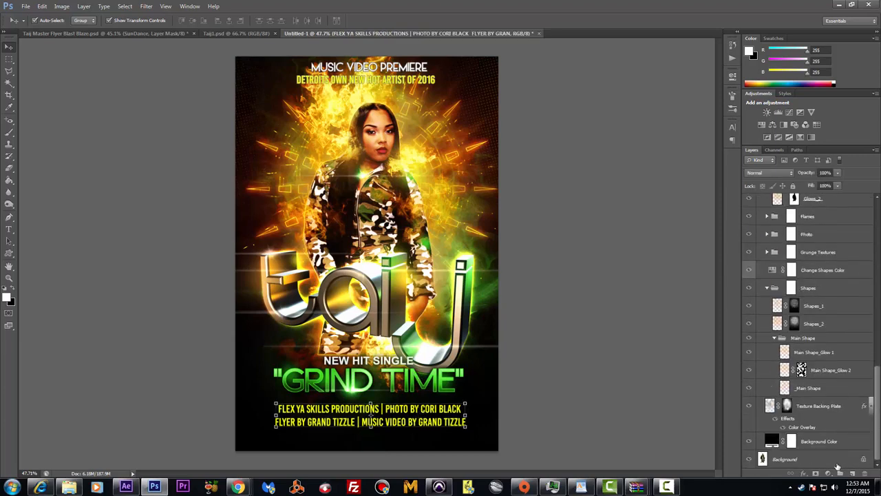
{"action": "left_click", "coordinate": [852, 474]}
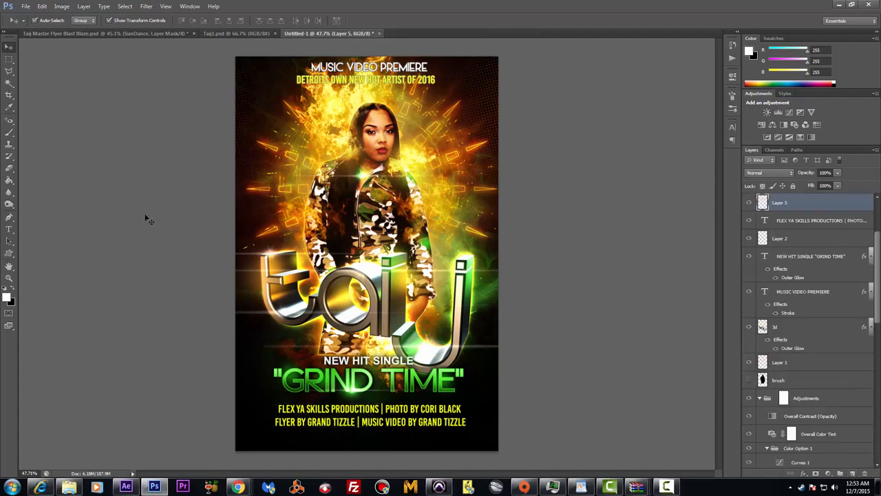
{"action": "left_click", "coordinate": [9, 134]}
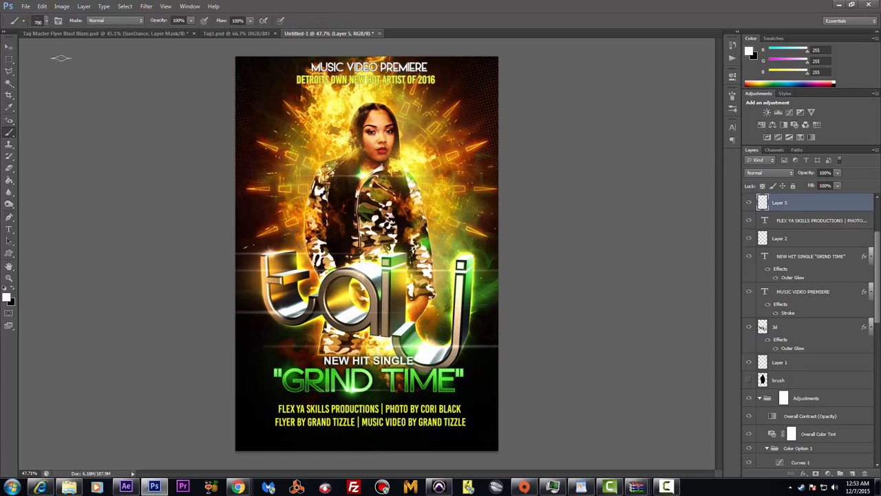
{"action": "left_click", "coordinate": [47, 22]}
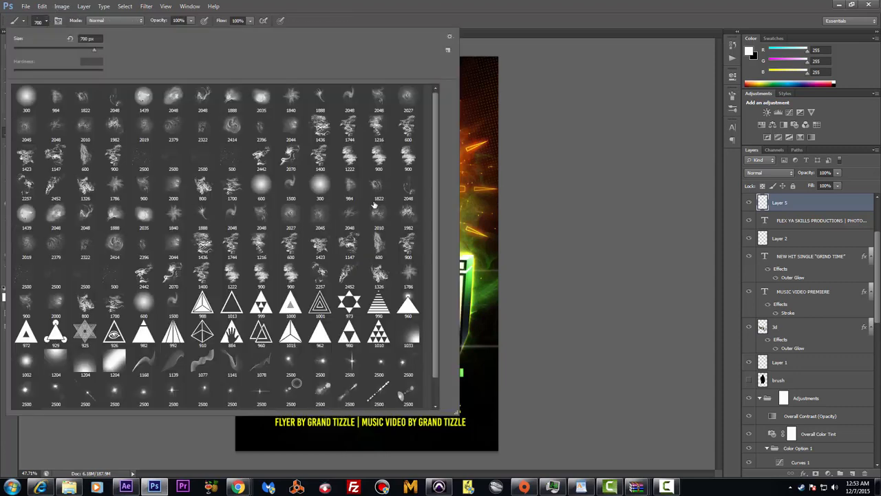
{"action": "double_click", "coordinate": [416, 341]}
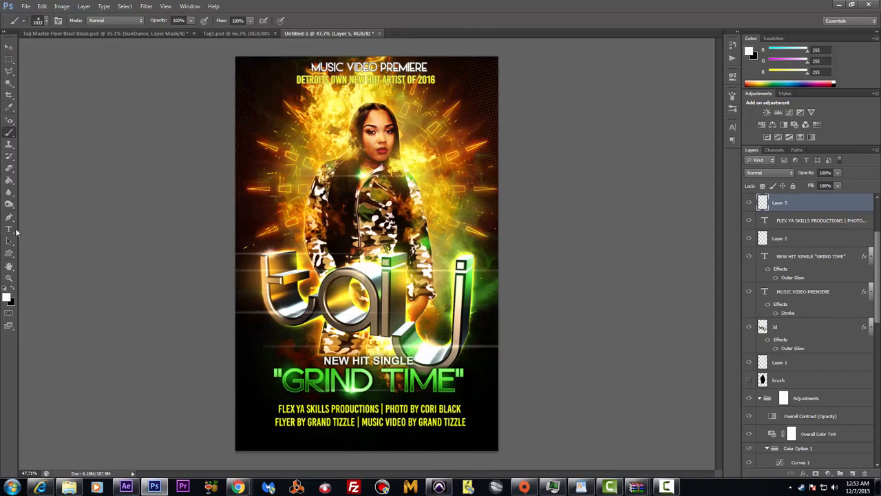
Set the foreground colour to dark reddish brown (RGB 104, 38, 10) and stamp halftone dots in the flyer's lower-right corner
{"action": "left_click", "coordinate": [7, 298]}
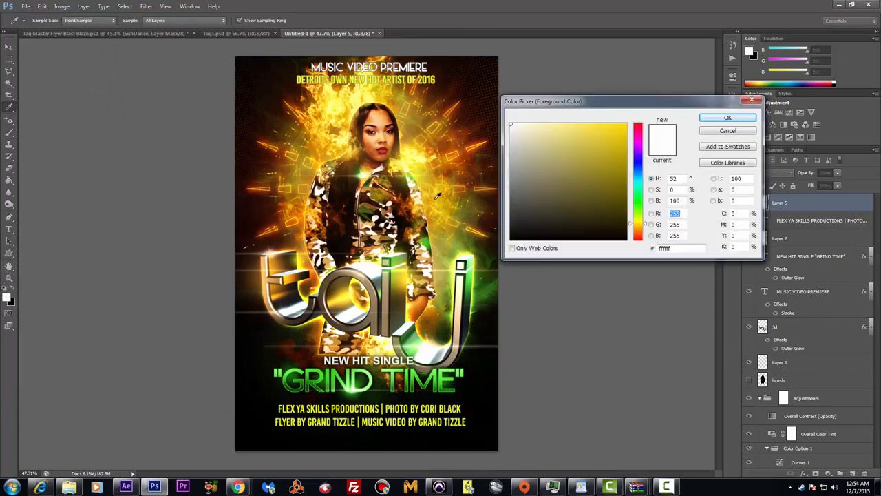
{"action": "left_click", "coordinate": [469, 157]}
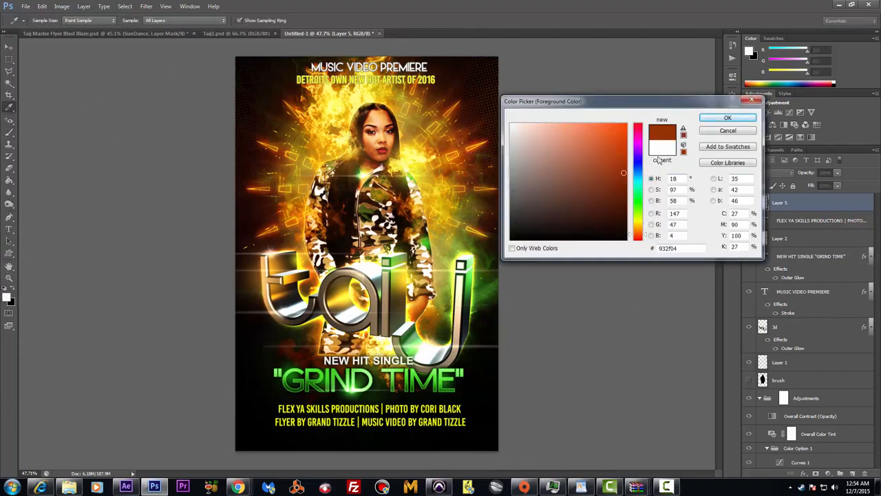
{"action": "left_click", "coordinate": [616, 192]}
{"action": "left_click", "coordinate": [716, 117]}
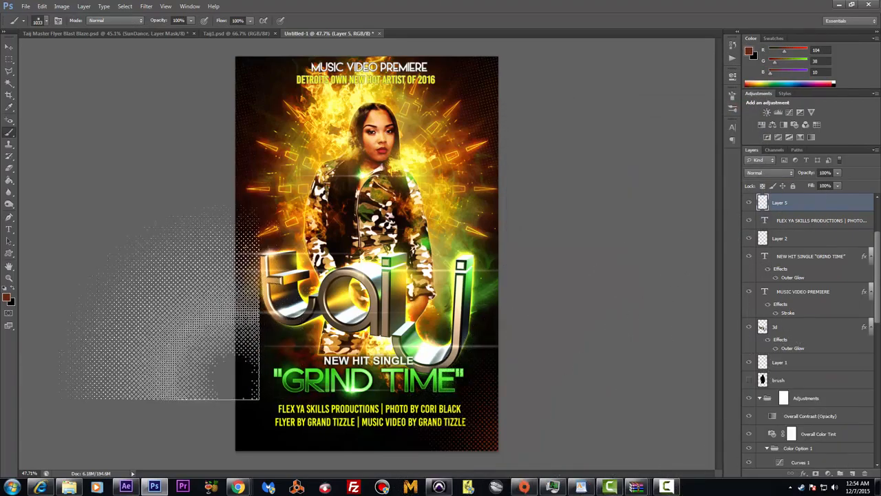
Rotate the halftone brush tip to -132°, stamp dots in the flyer's lower-left corner, and reduce the brush to 929 px
{"action": "left_click", "coordinate": [60, 21]}
{"action": "left_click_drag", "start_coordinate": [710, 215], "coordinate": [691, 220]}
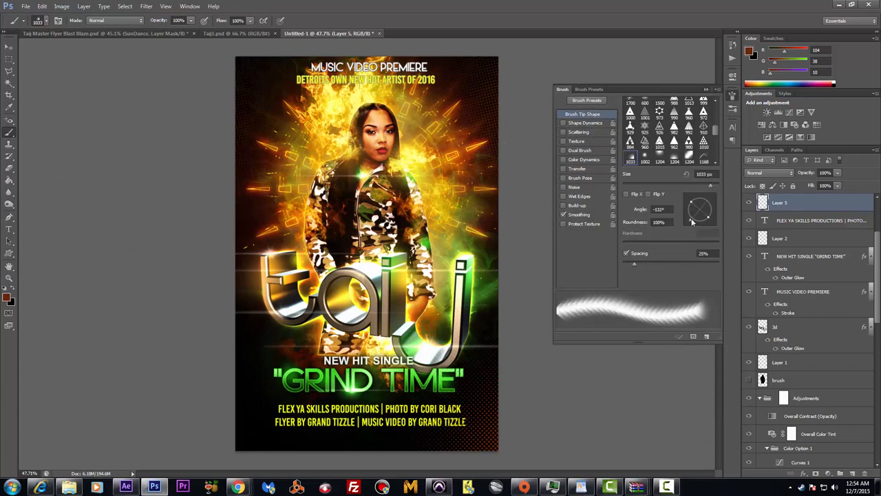
{"action": "key", "text": "bracketleft"}
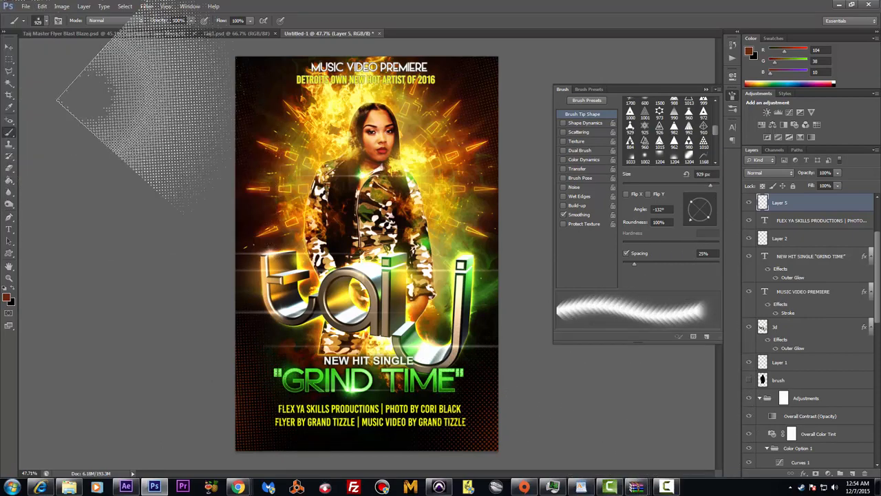
{"action": "left_click", "coordinate": [708, 87]}
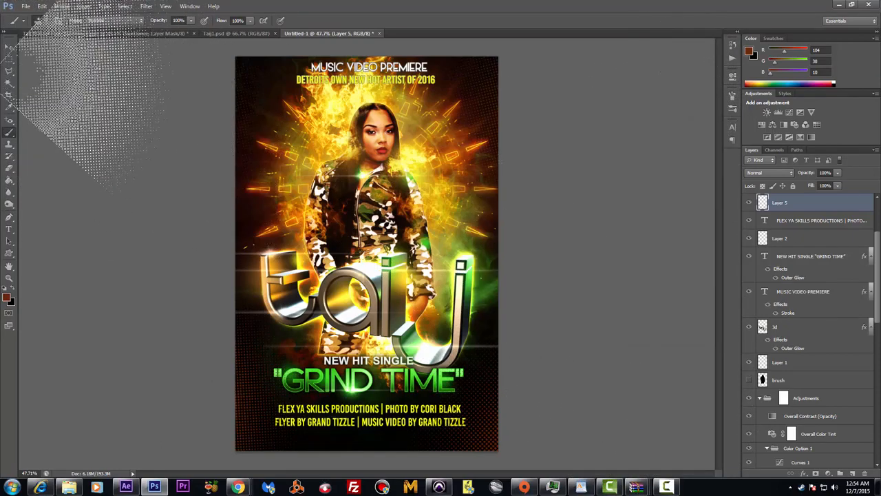
Find the Shapes group among the layers and compare the flyer with the group hidden and shown
{"action": "left_click", "coordinate": [6, 47]}
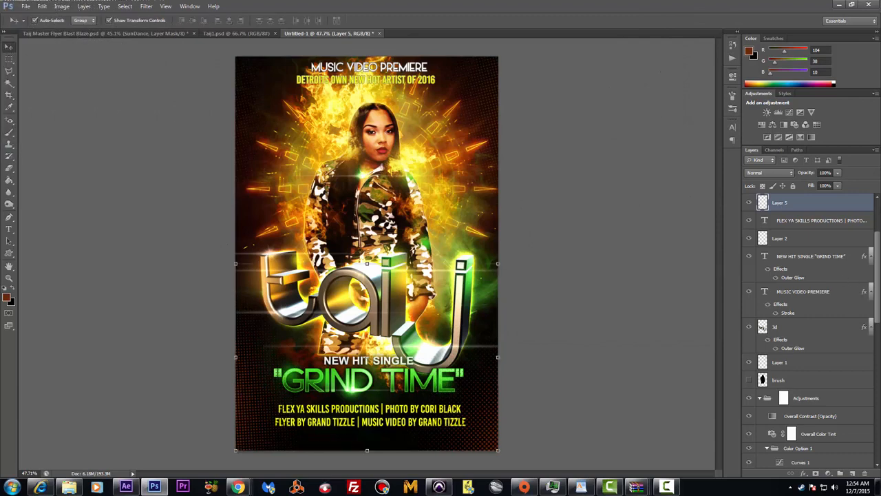
{"action": "scroll", "coordinate": [860, 294], "scroll_direction": "up", "scroll_amount": 3}
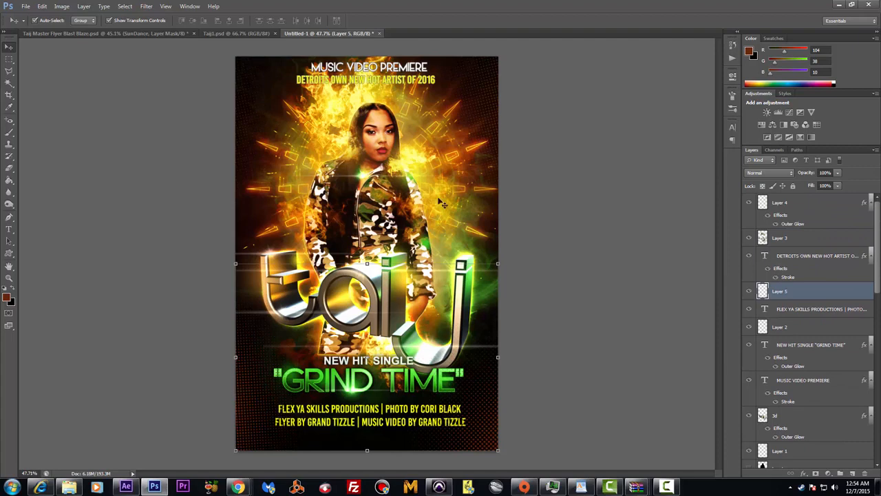
{"action": "left_click_drag", "start_coordinate": [875, 219], "coordinate": [875, 377]}
{"action": "left_click_drag", "start_coordinate": [871, 432], "coordinate": [872, 455]}
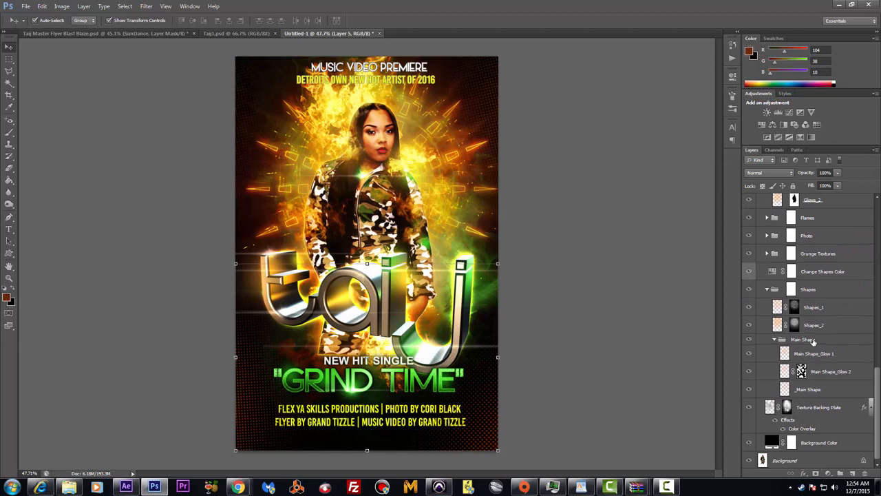
{"action": "left_click", "coordinate": [782, 340]}
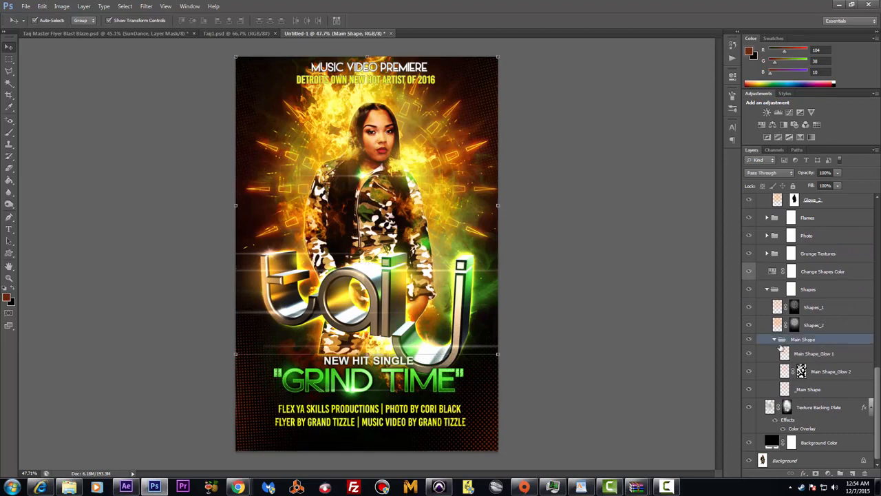
{"action": "left_click", "coordinate": [766, 290]}
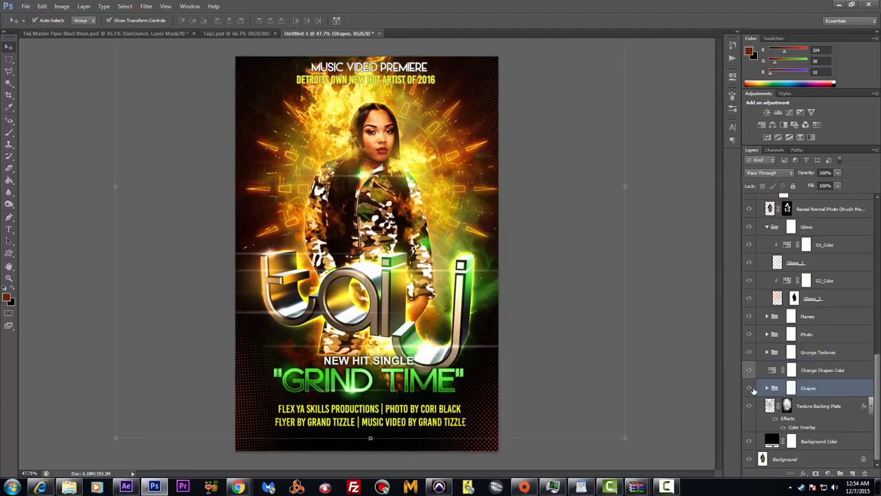
{"action": "left_click", "coordinate": [749, 389]}
{"action": "left_click", "coordinate": [749, 388]}
{"action": "left_click", "coordinate": [768, 388]}
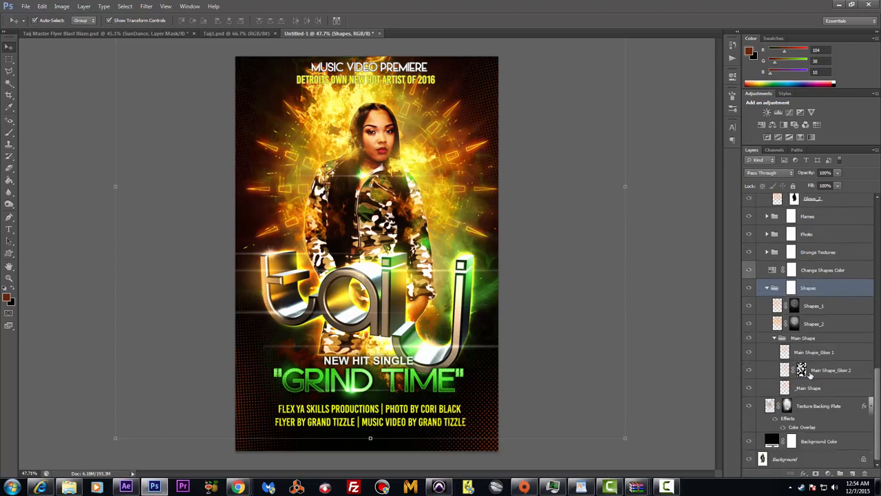
Compare the flyer with the Shapes_2 and Shapes_1 layers each hidden and shown
{"action": "left_click", "coordinate": [749, 325]}
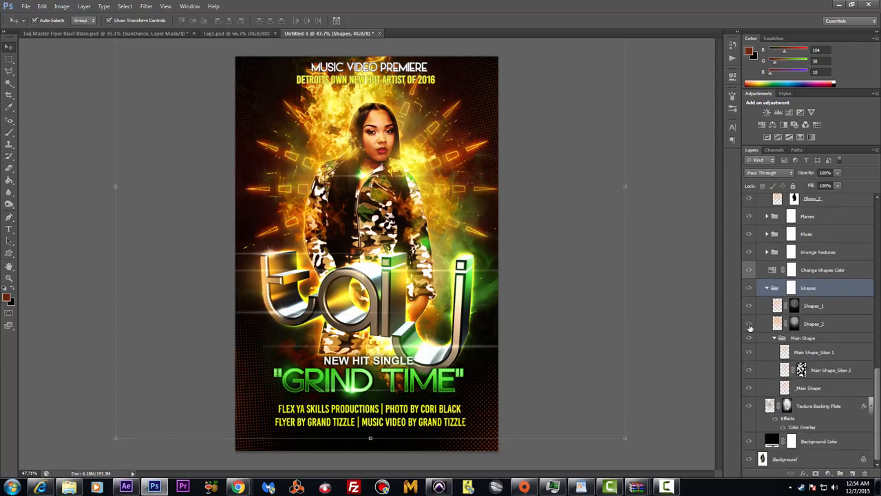
{"action": "left_click", "coordinate": [749, 323]}
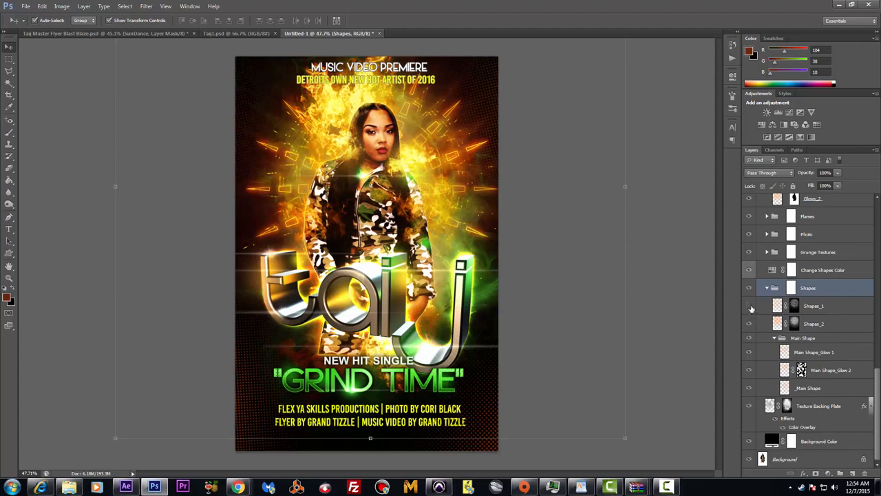
{"action": "left_click", "coordinate": [749, 306]}
{"action": "left_click", "coordinate": [750, 306]}
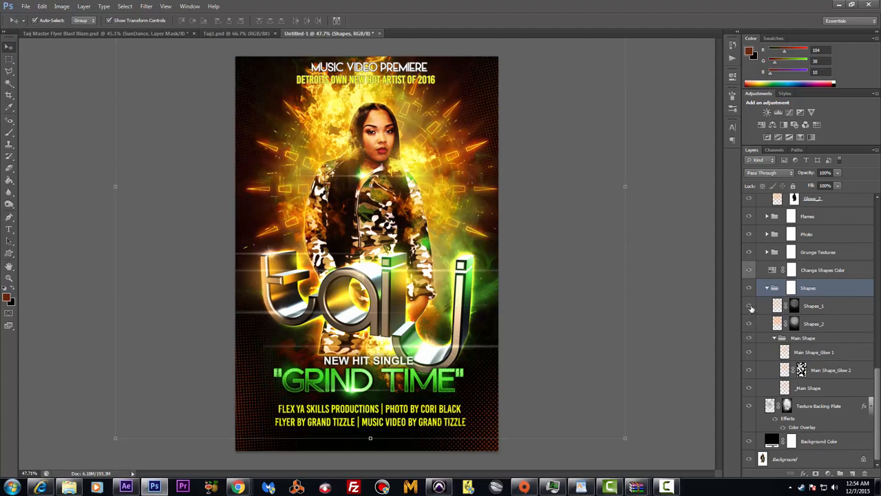
{"action": "left_click", "coordinate": [833, 309]}
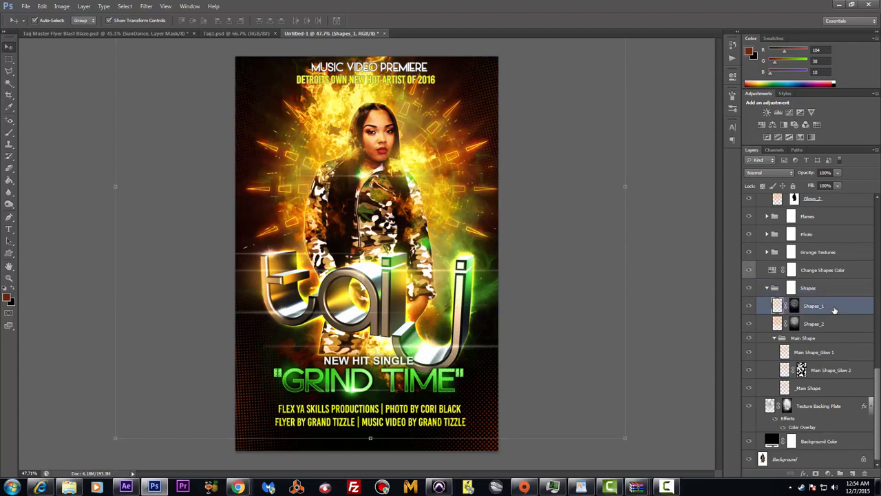
Compare the flyer with the Main Shape_Glow 1 and _Main Shape layers each hidden and shown
{"action": "left_click", "coordinate": [821, 352]}
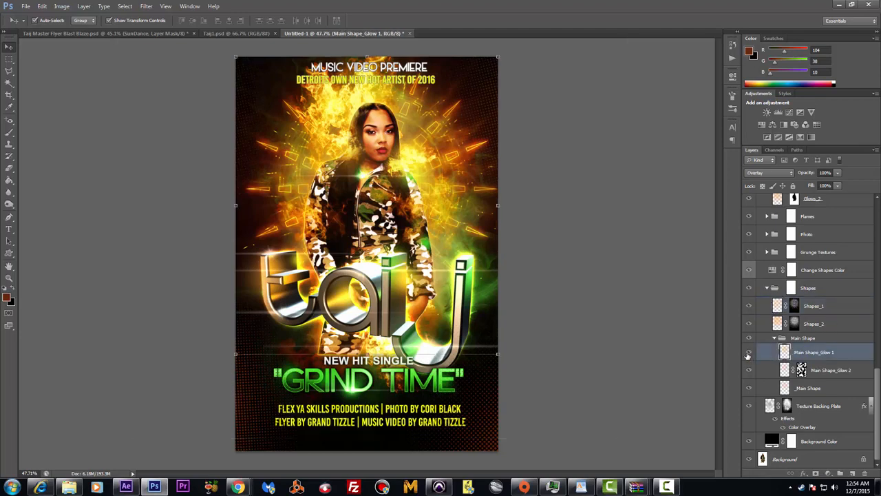
{"action": "left_click", "coordinate": [748, 354]}
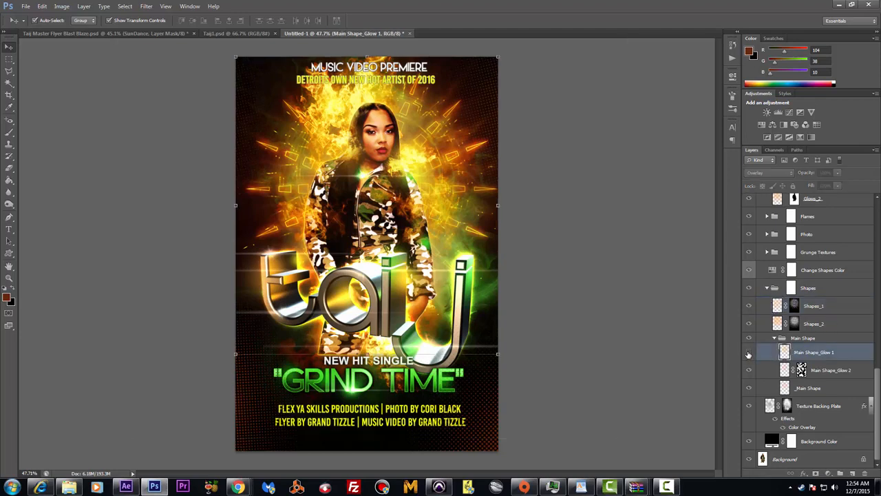
{"action": "left_click", "coordinate": [748, 354]}
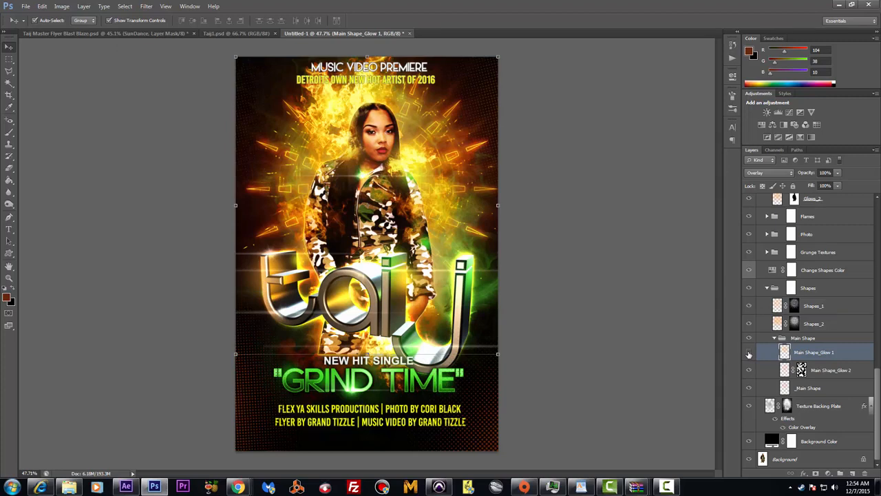
{"action": "left_click", "coordinate": [749, 354]}
{"action": "left_click", "coordinate": [749, 354]}
{"action": "left_click", "coordinate": [807, 388]}
{"action": "left_click", "coordinate": [749, 388]}
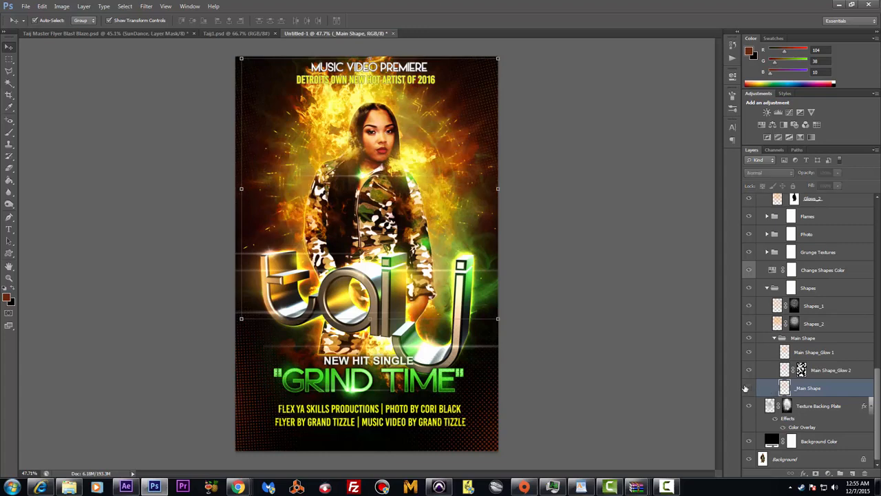
{"action": "left_click", "coordinate": [749, 387]}
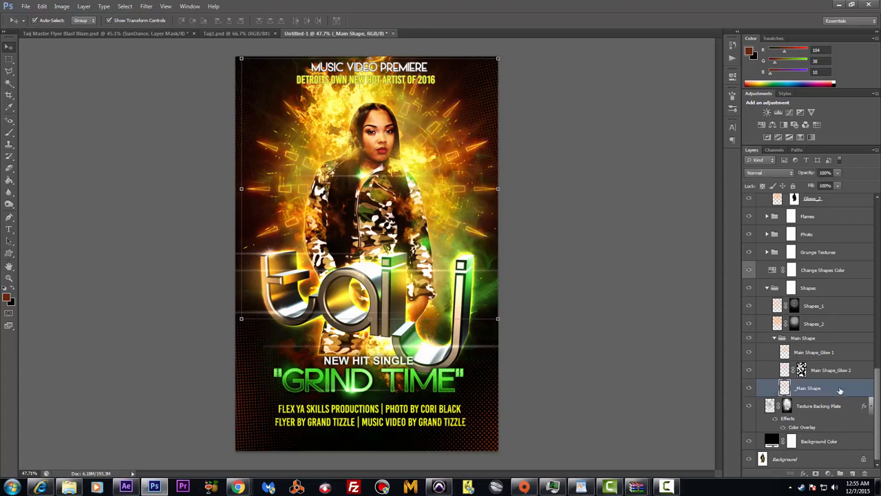
Duplicate the _Main Shape layer and scale the copy to about 41% of its size
{"action": "left_click_drag", "start_coordinate": [837, 391], "coordinate": [852, 473]}
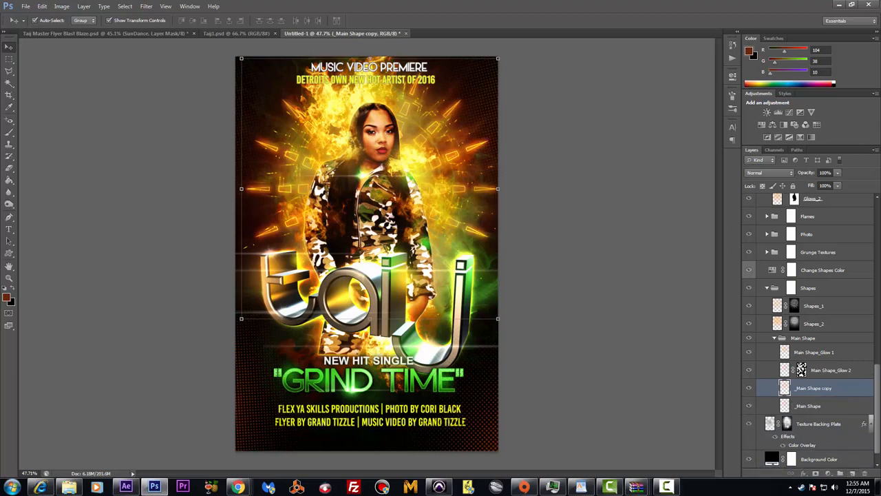
{"action": "key", "text": "Delete"}
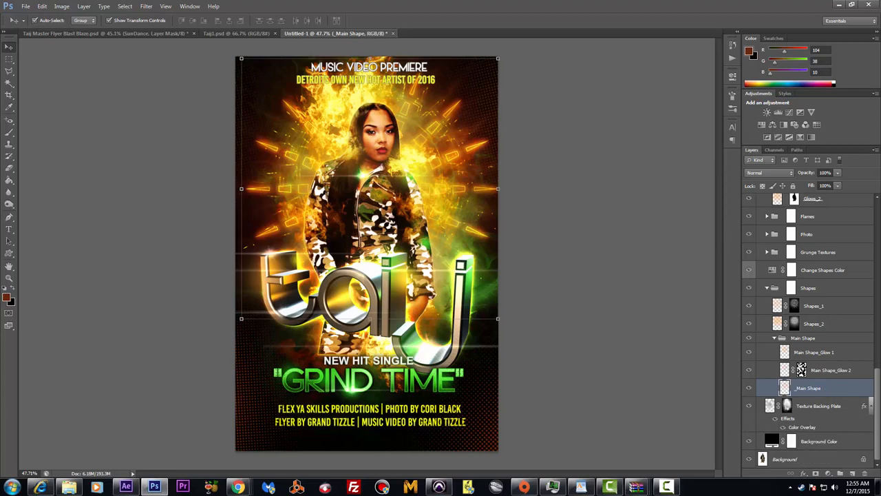
{"action": "left_click_drag", "start_coordinate": [838, 387], "coordinate": [852, 472]}
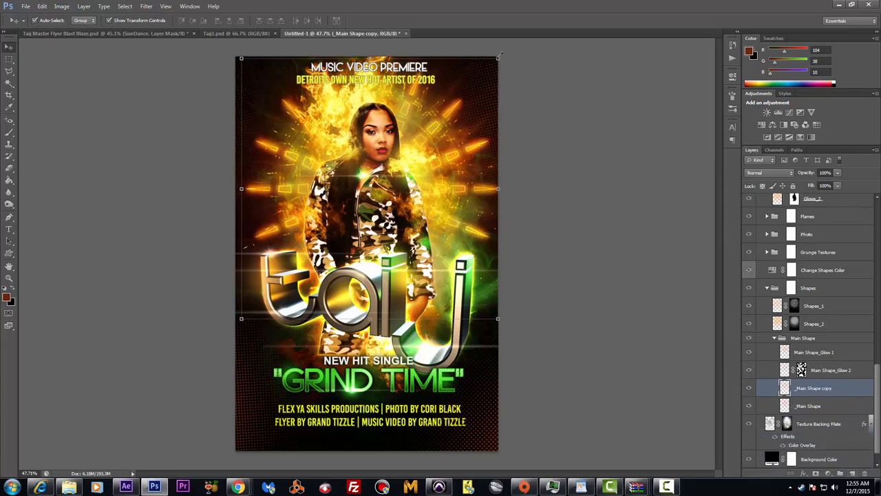
{"action": "key", "text": "ctrl+t"}
{"action": "left_click_drag", "start_coordinate": [499, 56], "coordinate": [335, 196]}
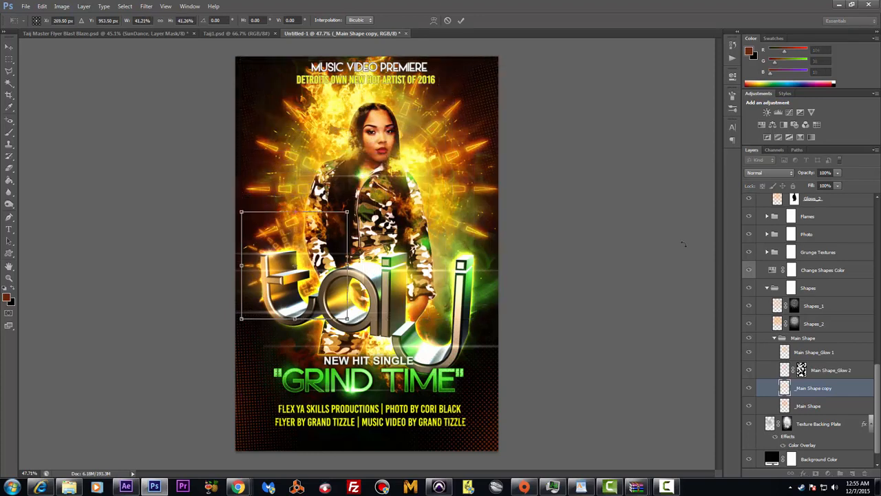
Move the scaled shape copy behind the credits text at the flyer's lower centre, to about X 619.5 px, Y 1617.5 px
{"action": "key", "text": "shift+Down"}
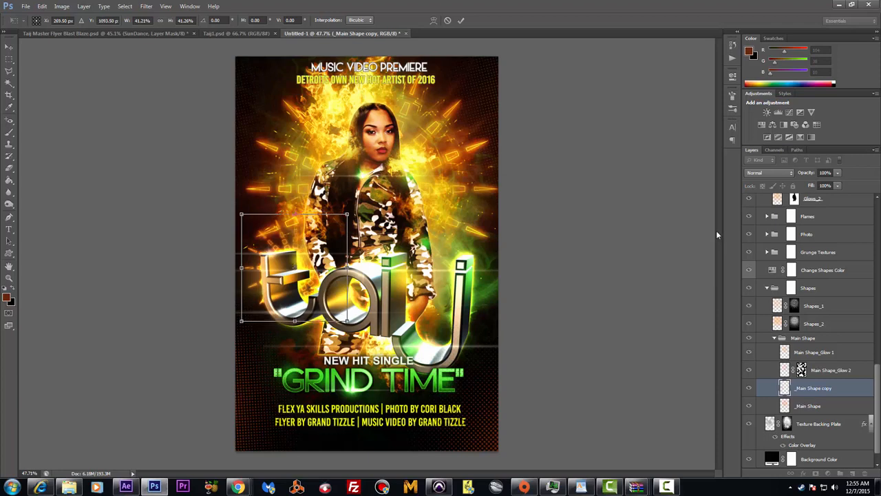
{"action": "key", "text": "shift+Down"}
{"action": "key", "text": "shift+Down"}
{"action": "key", "text": "shift+Down"}
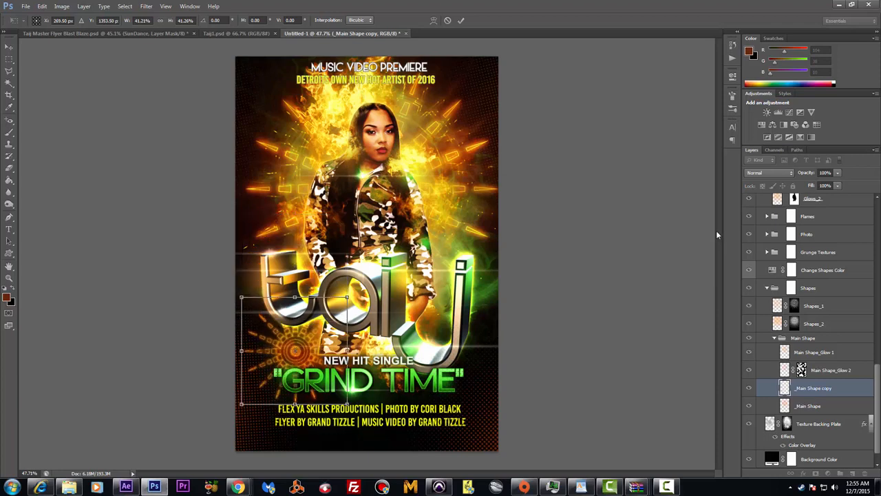
{"action": "key", "text": "shift+Down"}
{"action": "key", "text": "shift+Down"}
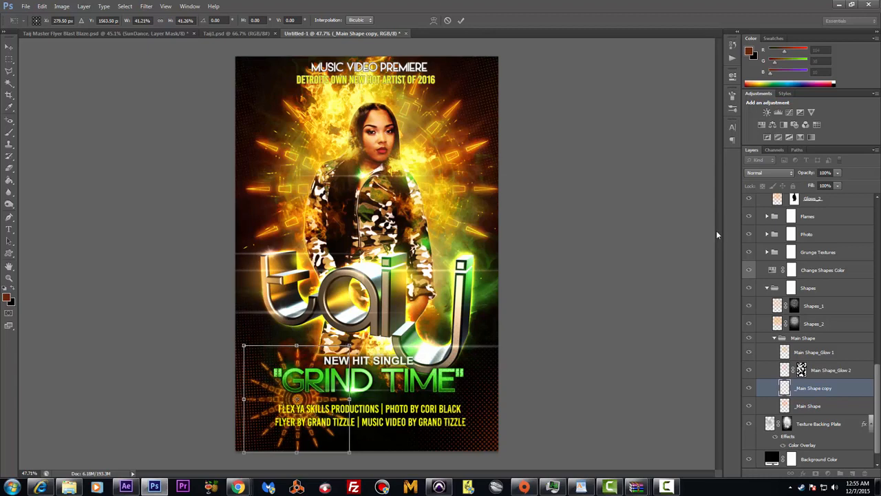
{"action": "key", "text": "shift+Right"}
{"action": "key", "text": "shift+Right"}
{"action": "key", "text": "shift+Right"}
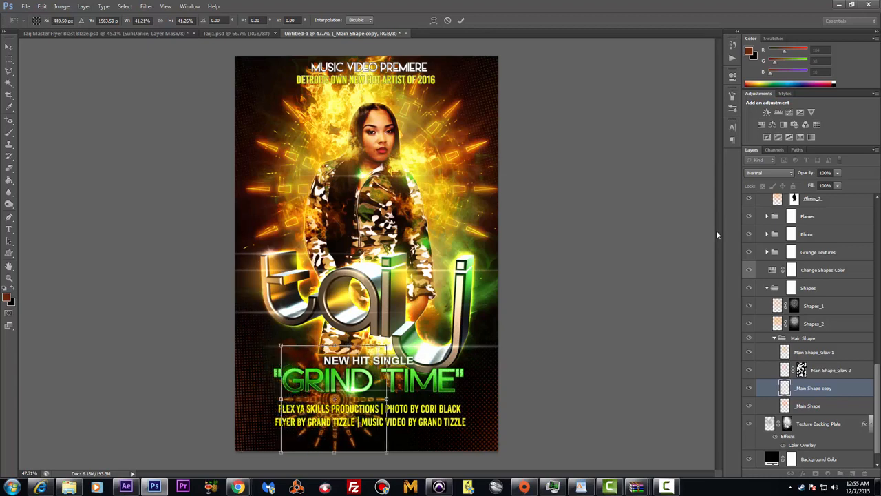
{"action": "key", "text": "shift+Right"}
{"action": "key", "text": "shift+Right"}
{"action": "key", "text": "shift+Right"}
{"action": "key", "text": "shift+Right"}
{"action": "key", "text": "shift+Right"}
{"action": "key", "text": "shift+Right"}
{"action": "key", "text": "shift+Right"}
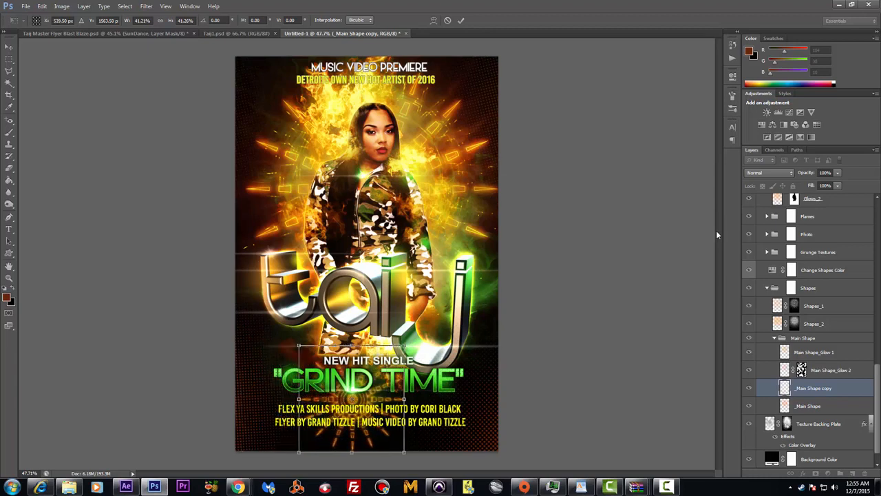
{"action": "key", "text": "shift+Right"}
{"action": "key", "text": "shift+Right"}
{"action": "key", "text": "shift+Right"}
{"action": "key", "text": "shift+Right"}
{"action": "key", "text": "shift+Right"}
{"action": "key", "text": "shift+Right"}
{"action": "key", "text": "shift+Right"}
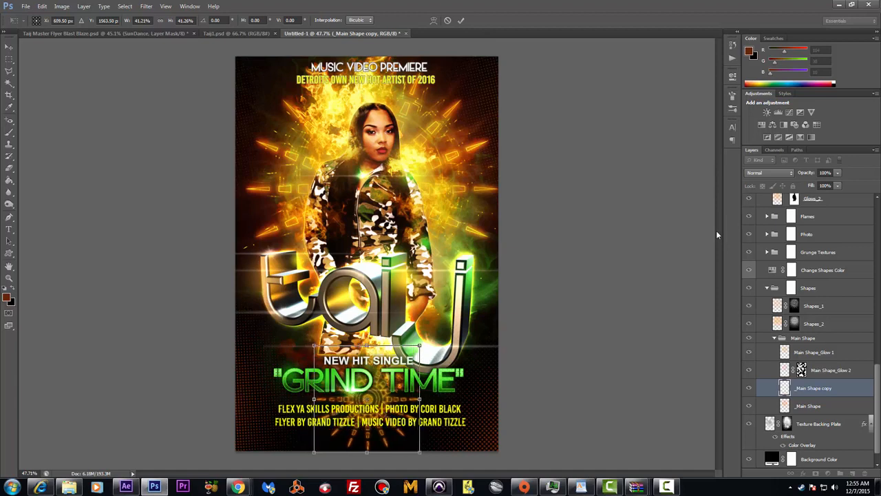
{"action": "key", "text": "shift+Down"}
{"action": "key", "text": "shift+Down"}
{"action": "key", "text": "shift+Down"}
{"action": "key", "text": "shift+Down"}
{"action": "key", "text": "shift+Down"}
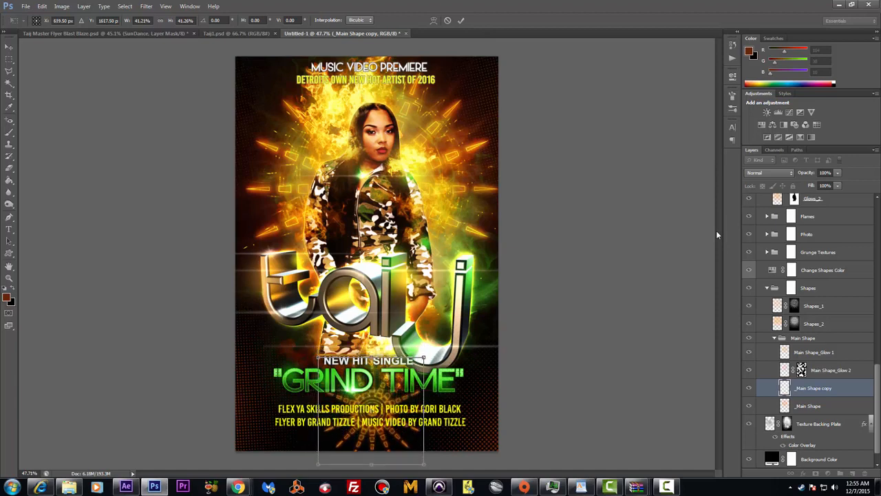
{"action": "key", "text": "Return"}
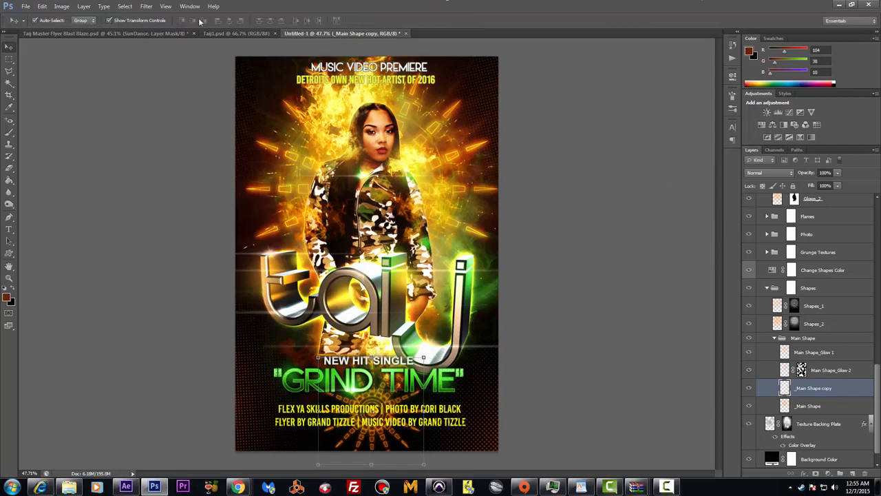
Lower the _Main Shape copy layer's opacity to 29% and deselect the layer
{"action": "left_click", "coordinate": [837, 173]}
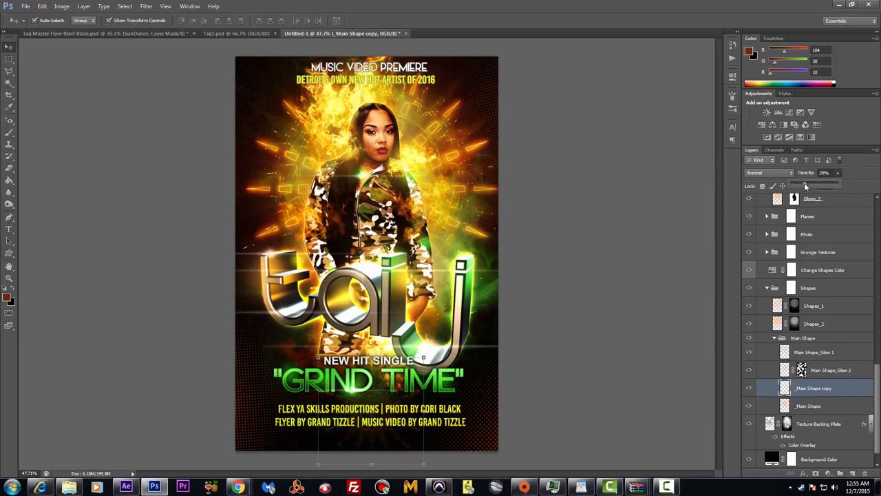
{"action": "left_click", "coordinate": [570, 236]}
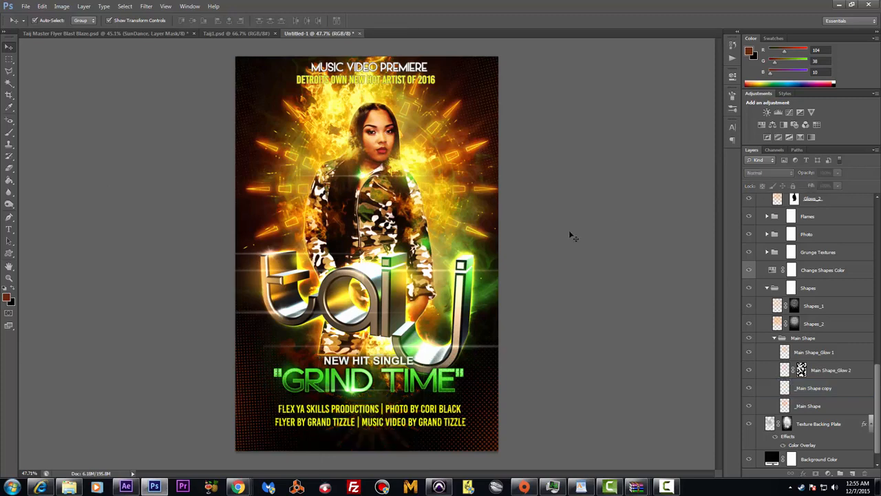